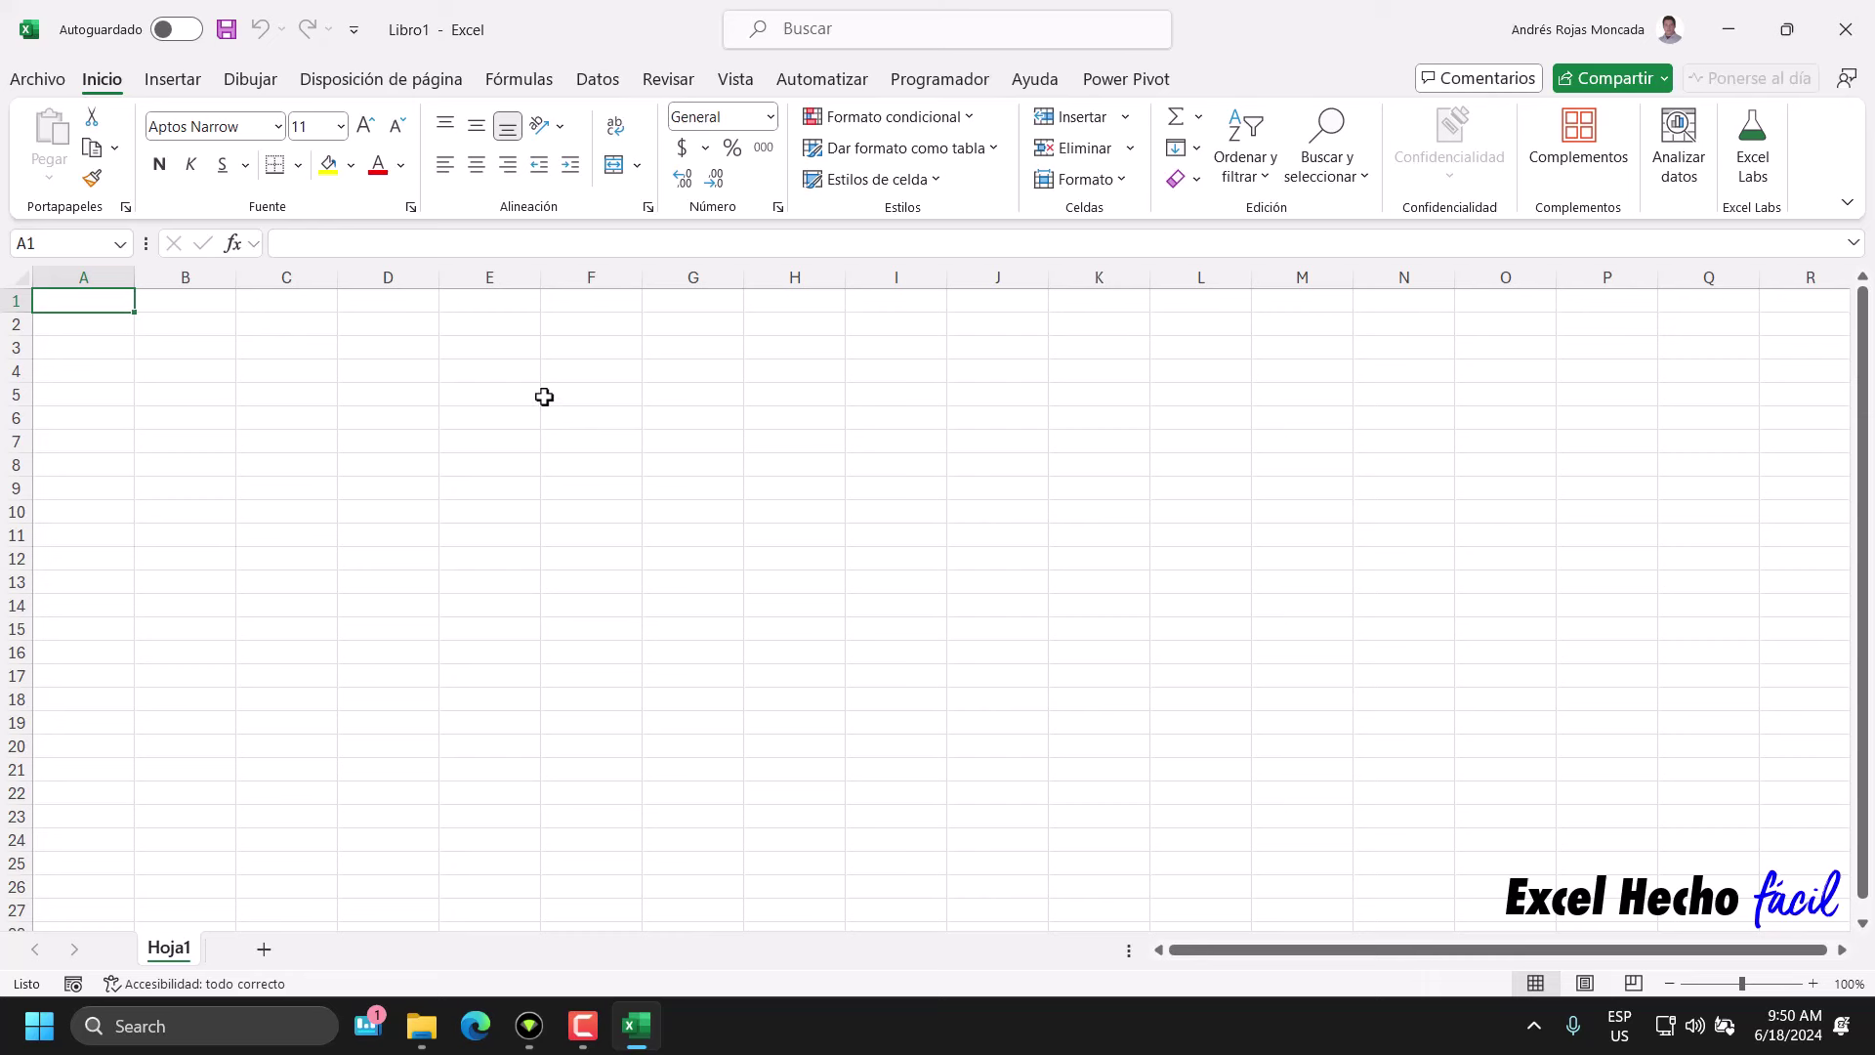
- Zoom the empty Hoja1 sheet to 130% and select cell C7
{"action": "left_click_drag", "start_coordinate": [520, 322], "coordinate": [505, 728]}
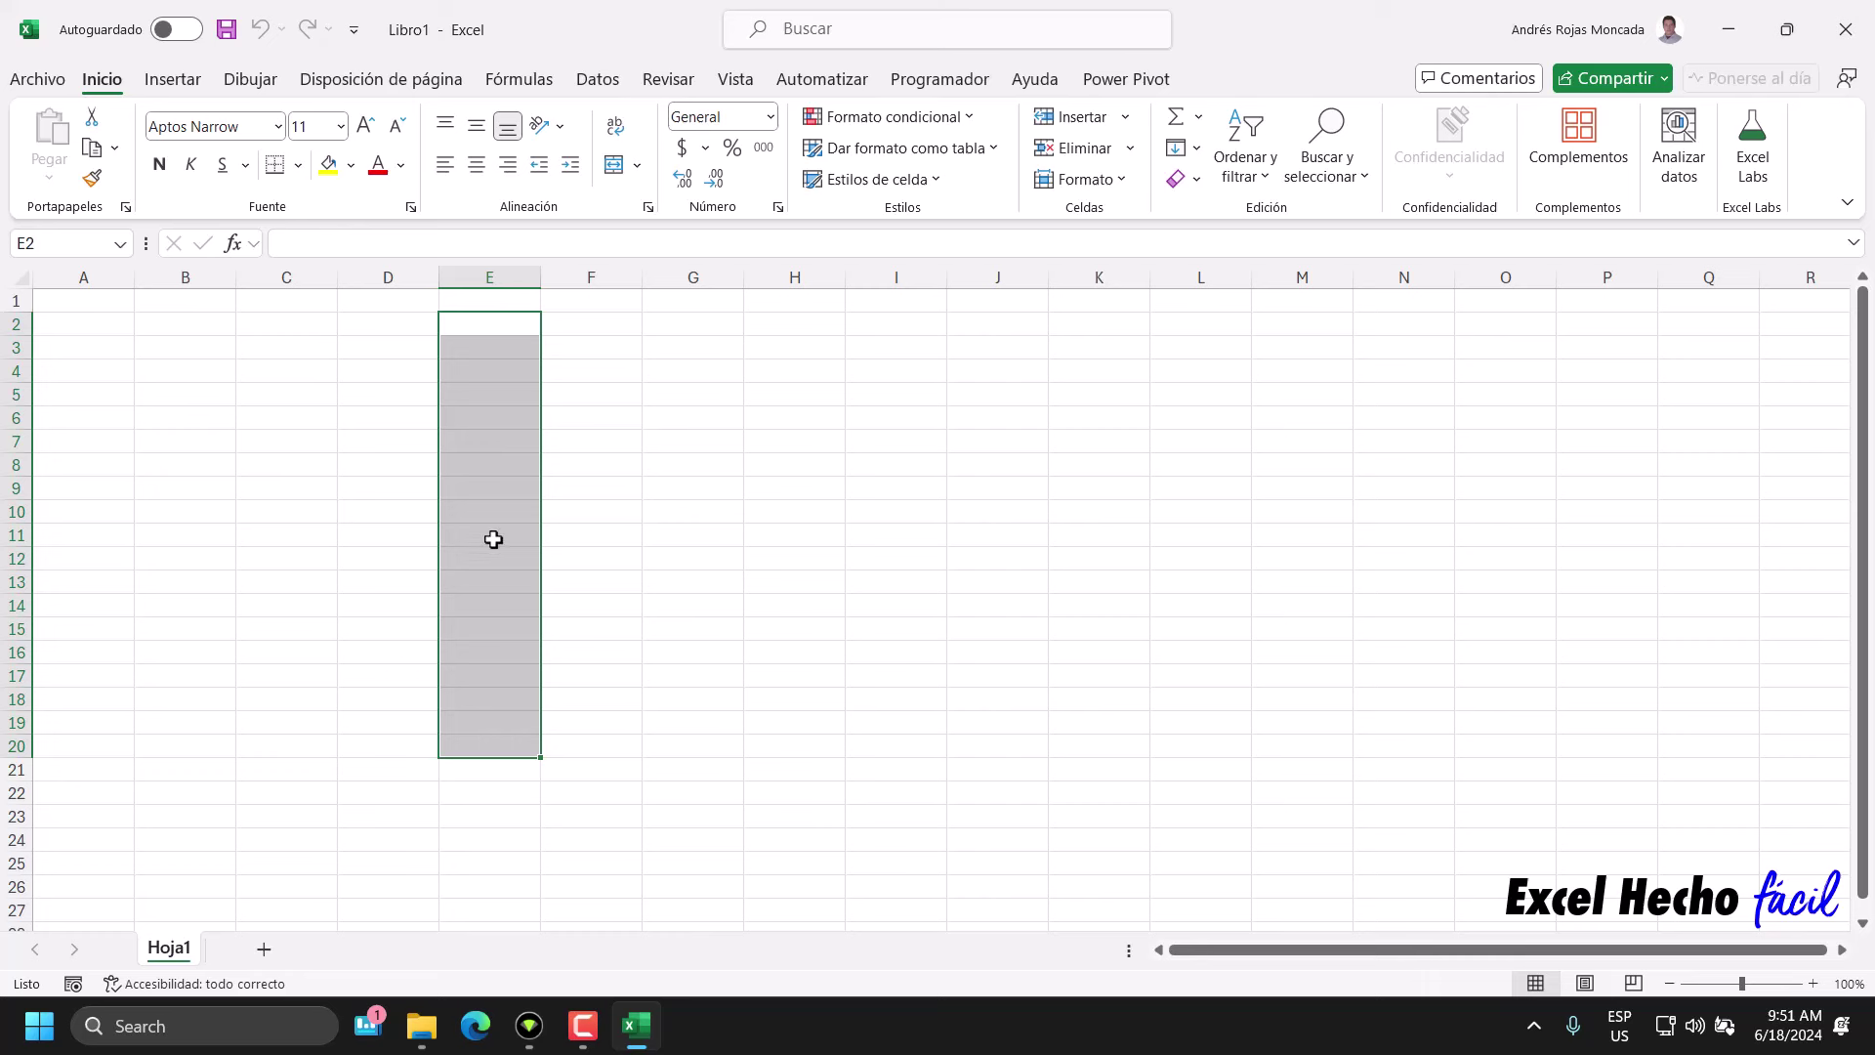
{"action": "left_click", "coordinate": [311, 323]}
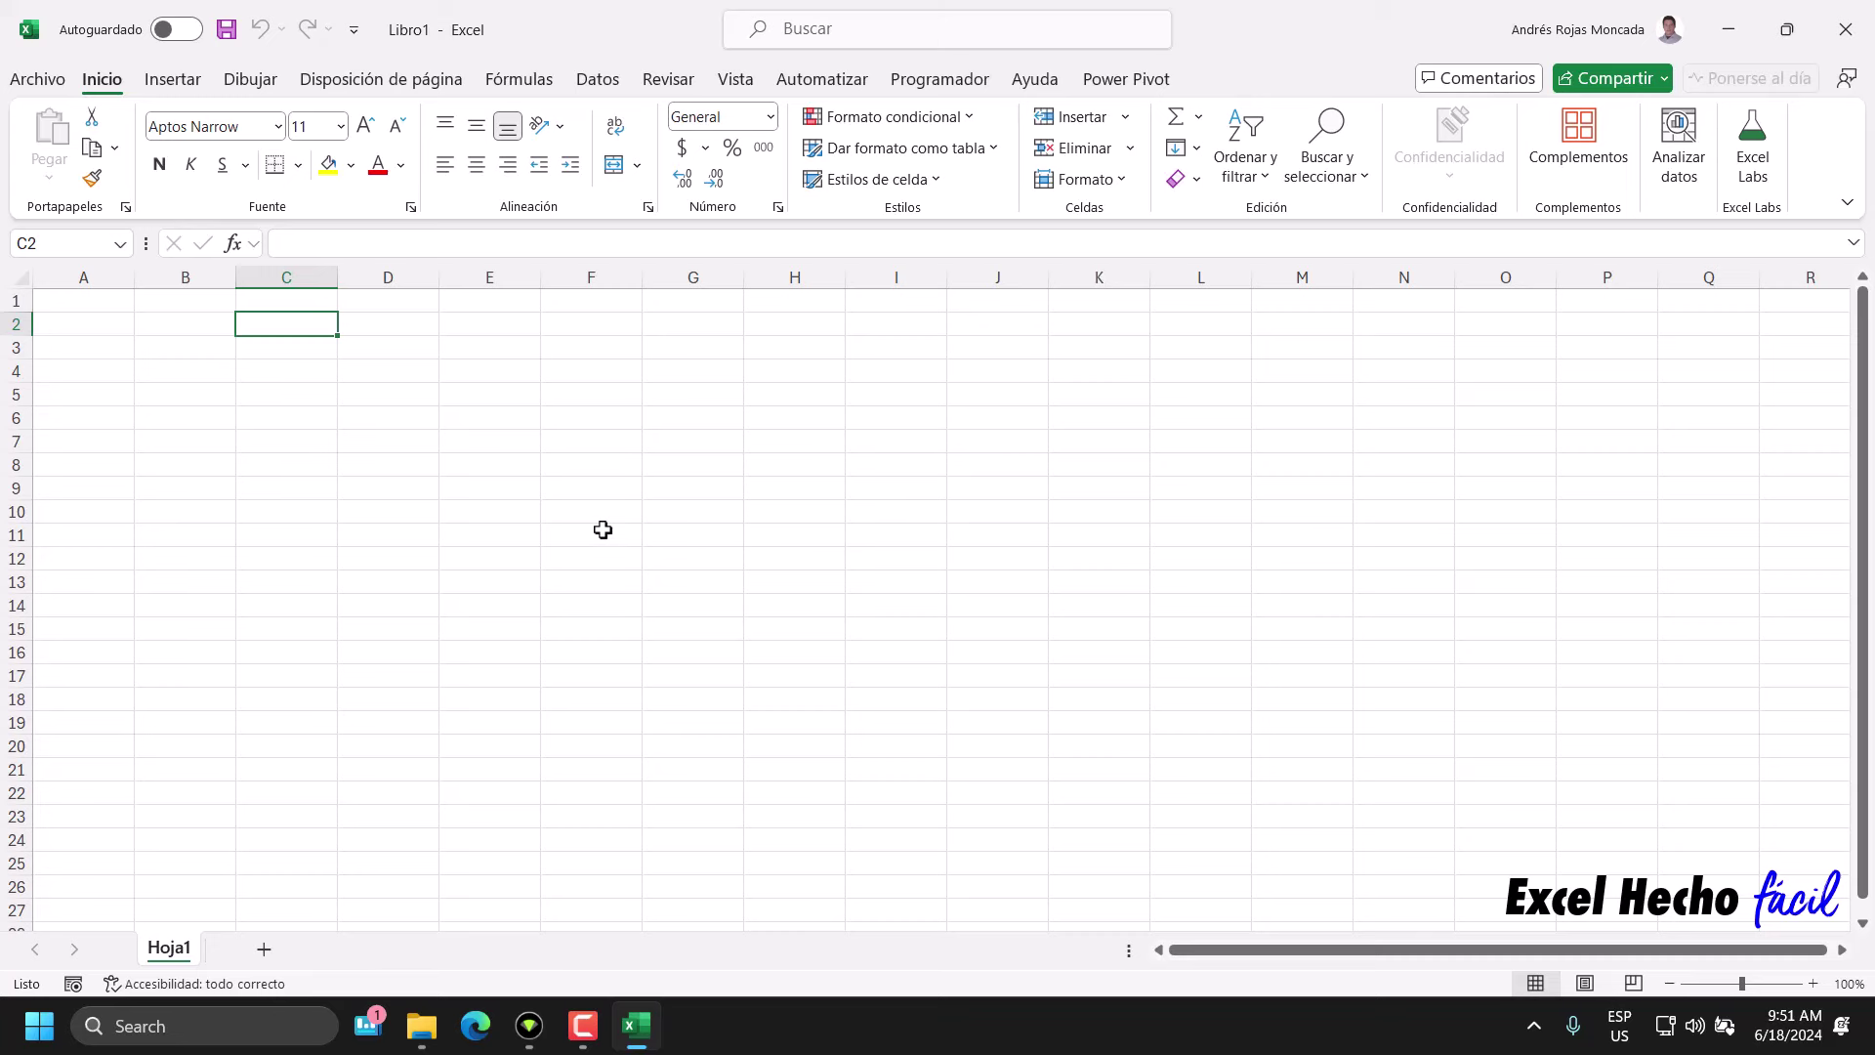
{"action": "scroll", "coordinate": [602, 529], "scroll_direction": "up", "scroll_amount": 1}
{"action": "scroll", "coordinate": [603, 529], "scroll_direction": "up", "scroll_amount": 1}
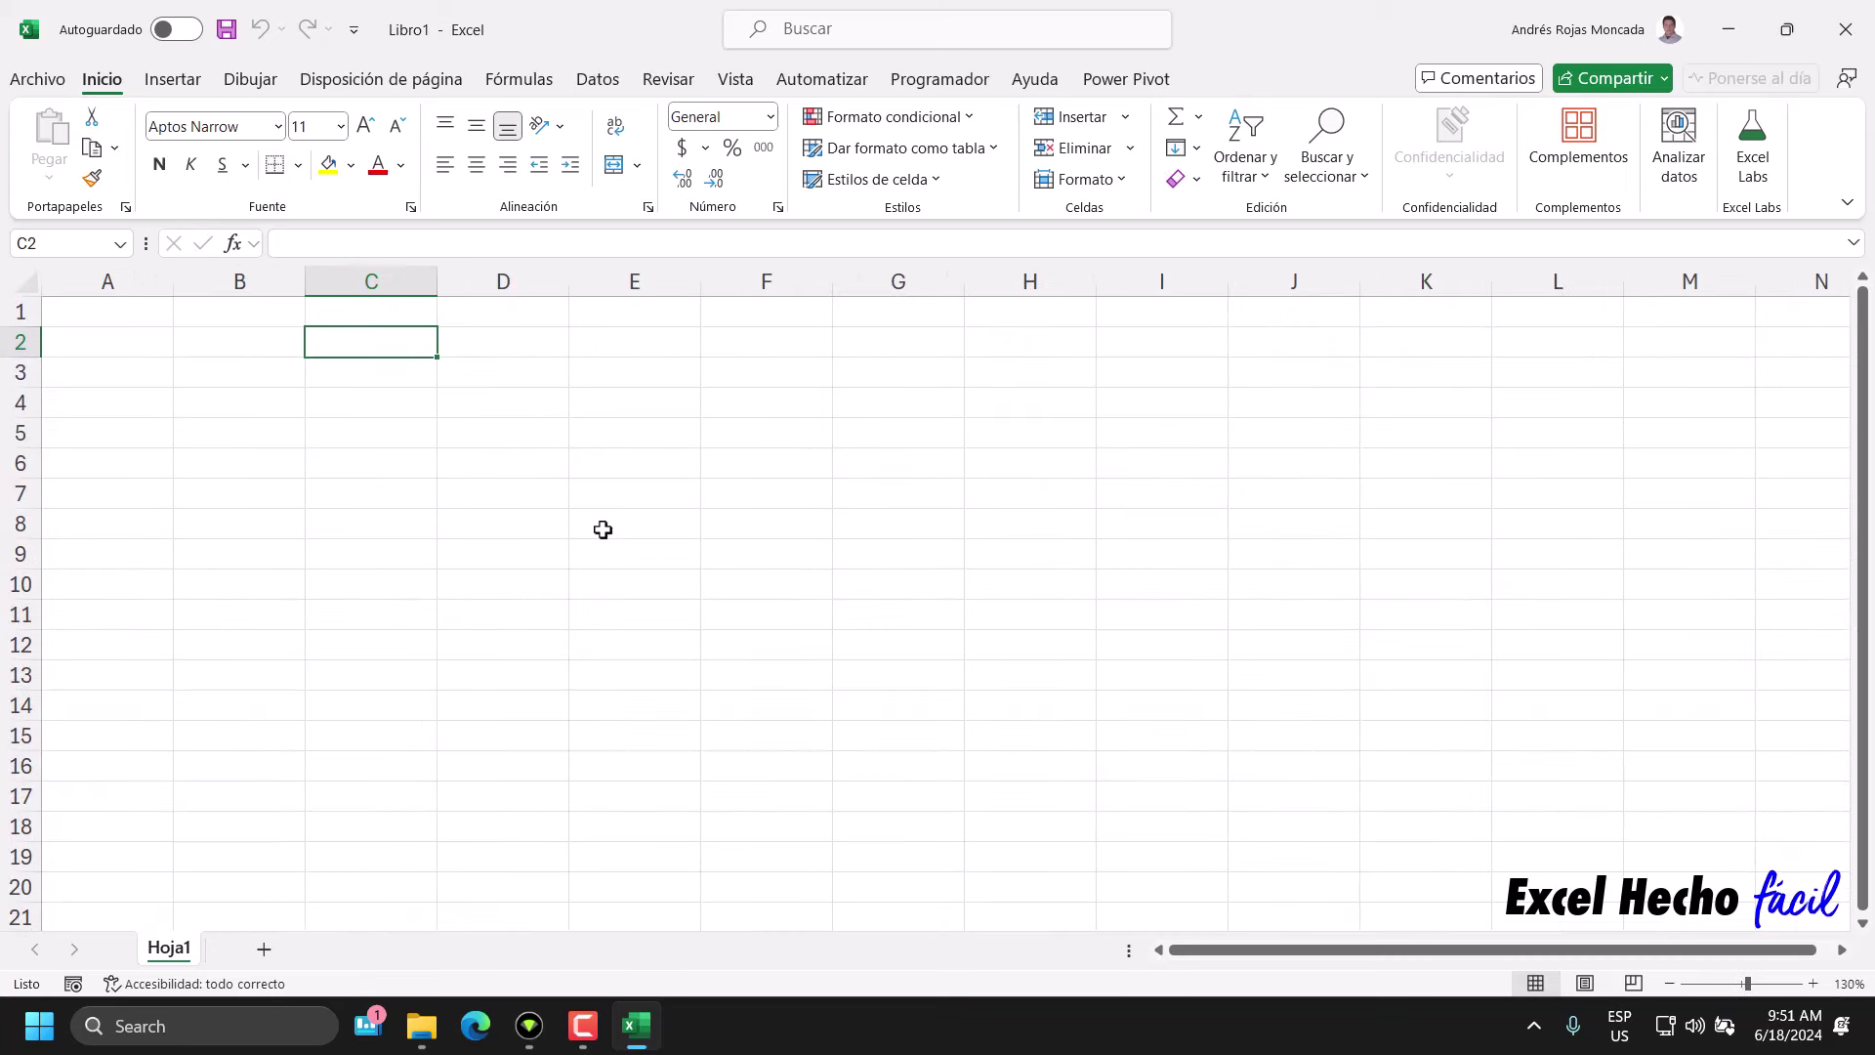
{"action": "left_click", "coordinate": [385, 498]}
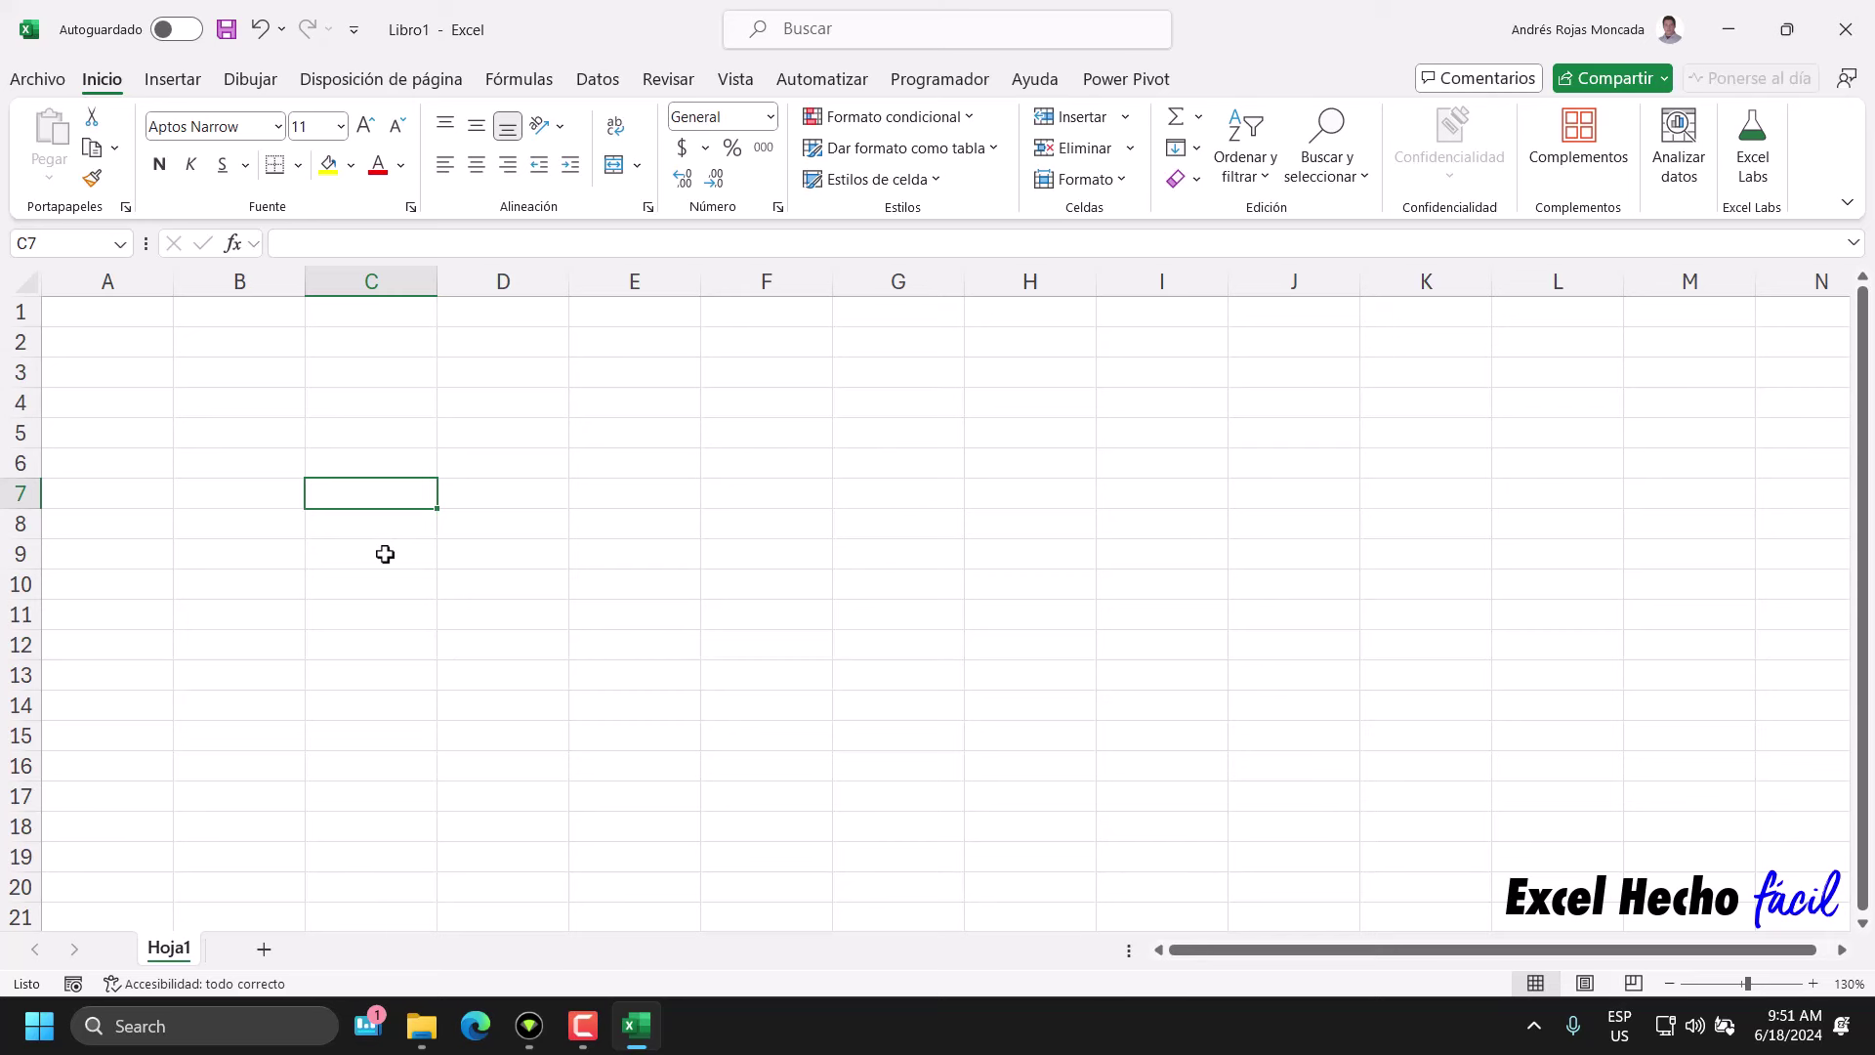
- Enter =CELDA("columna",A1) in C7 so it returns 1
{"action": "type", "text": "=ced"}
{"action": "key", "text": "BackSpace"}
{"action": "type", "text": "l"}
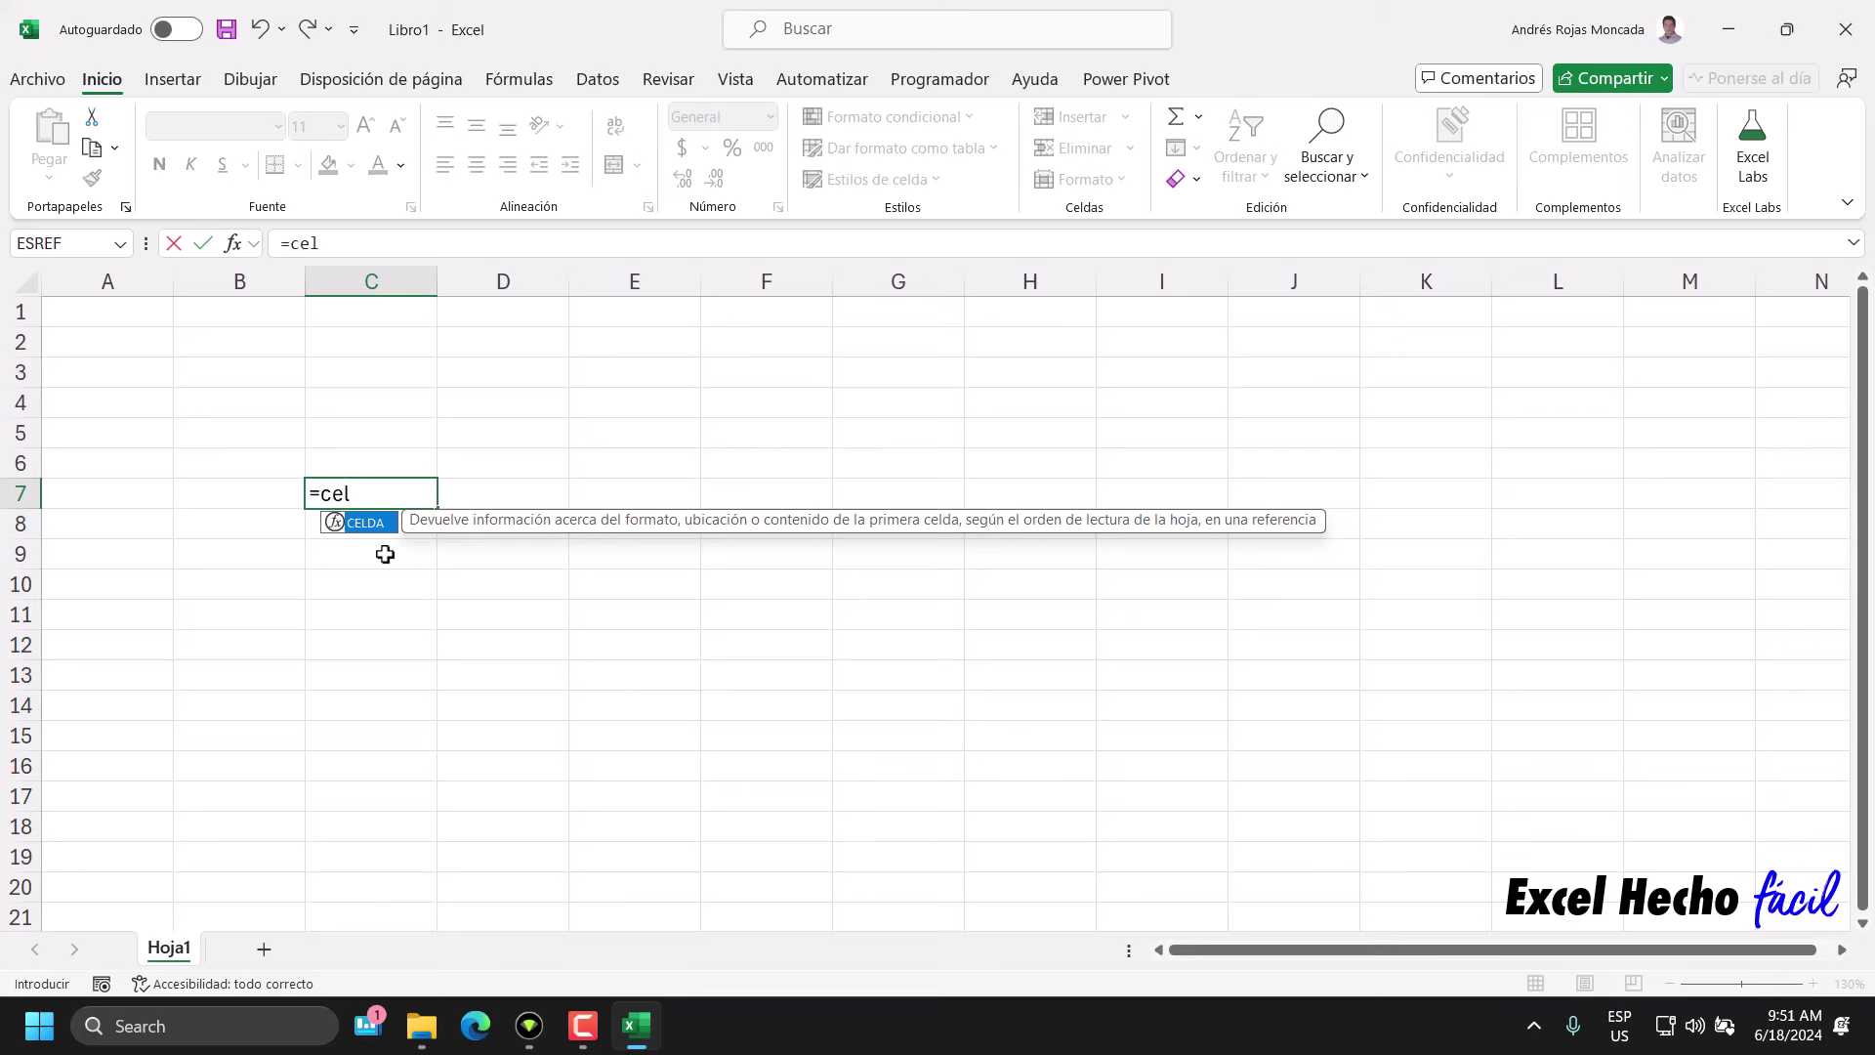
{"action": "key", "text": "Tab"}
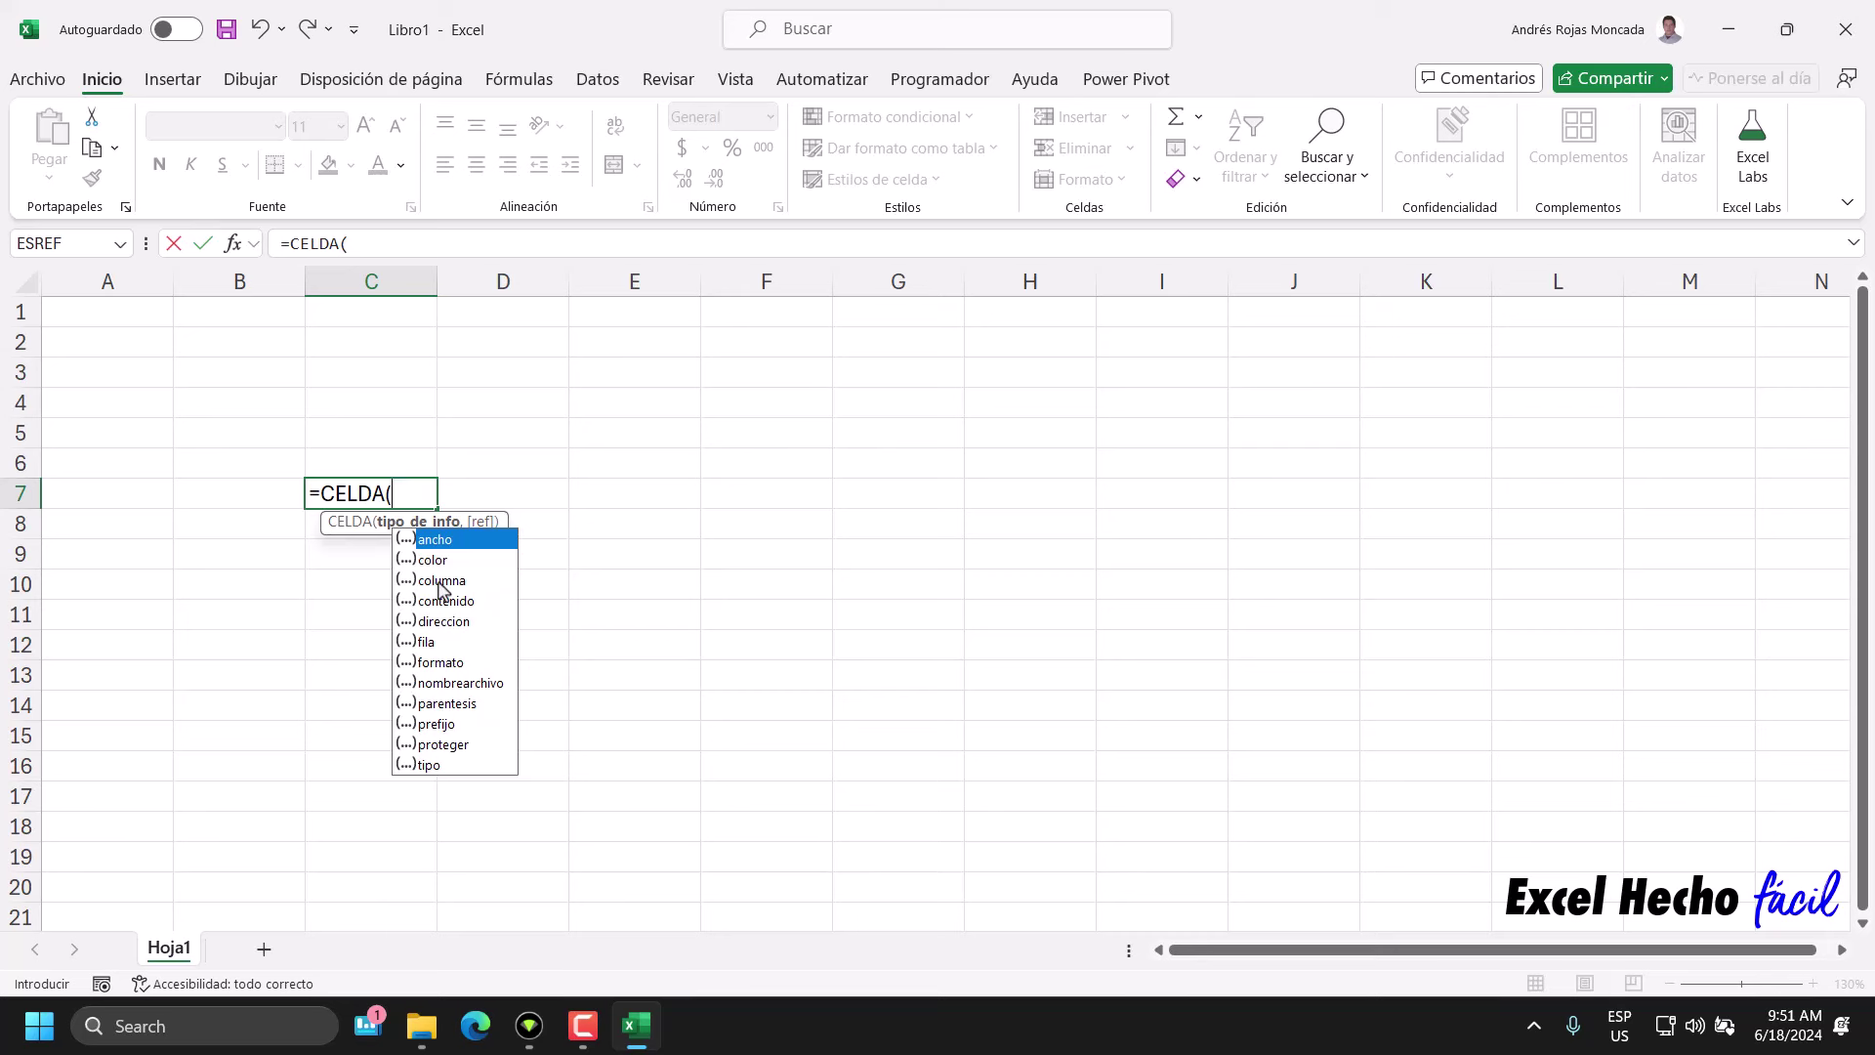
{"action": "double_click", "coordinate": [440, 580]}
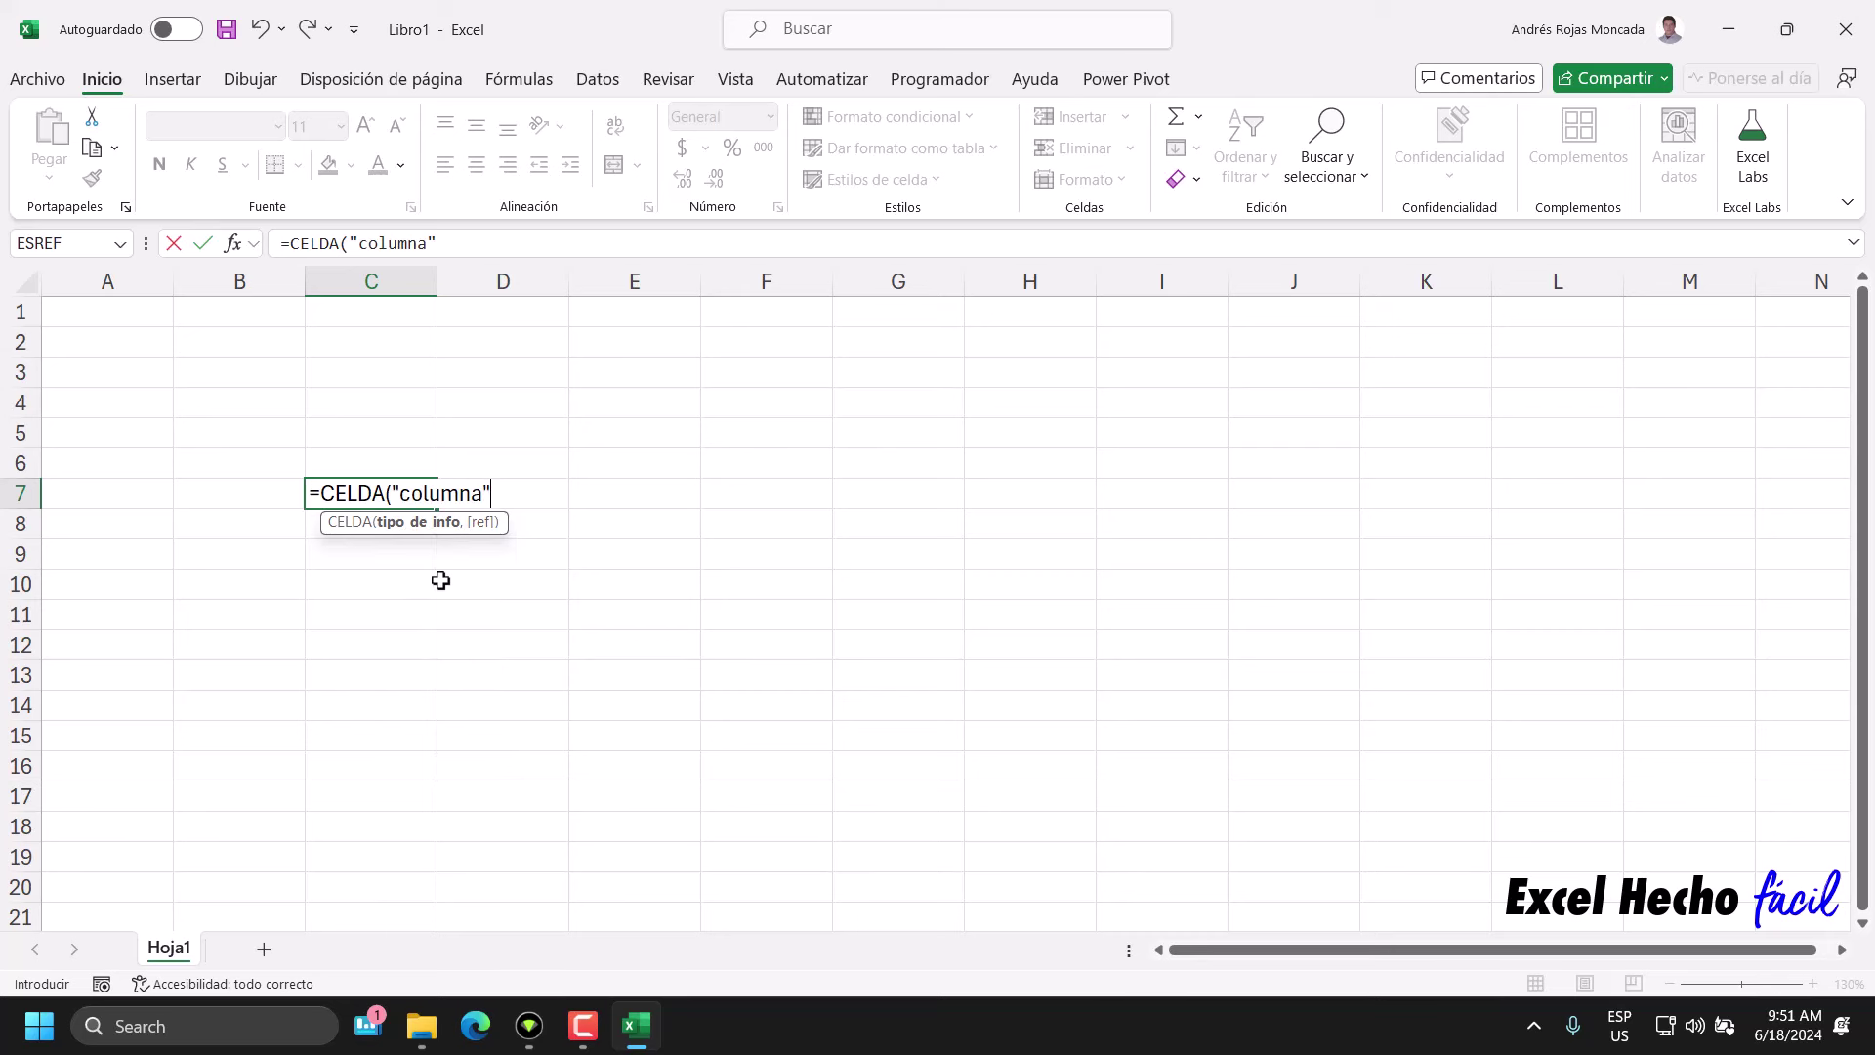
{"action": "type", "text": ","}
{"action": "left_click", "coordinate": [109, 312]}
{"action": "type", "text": ")"}
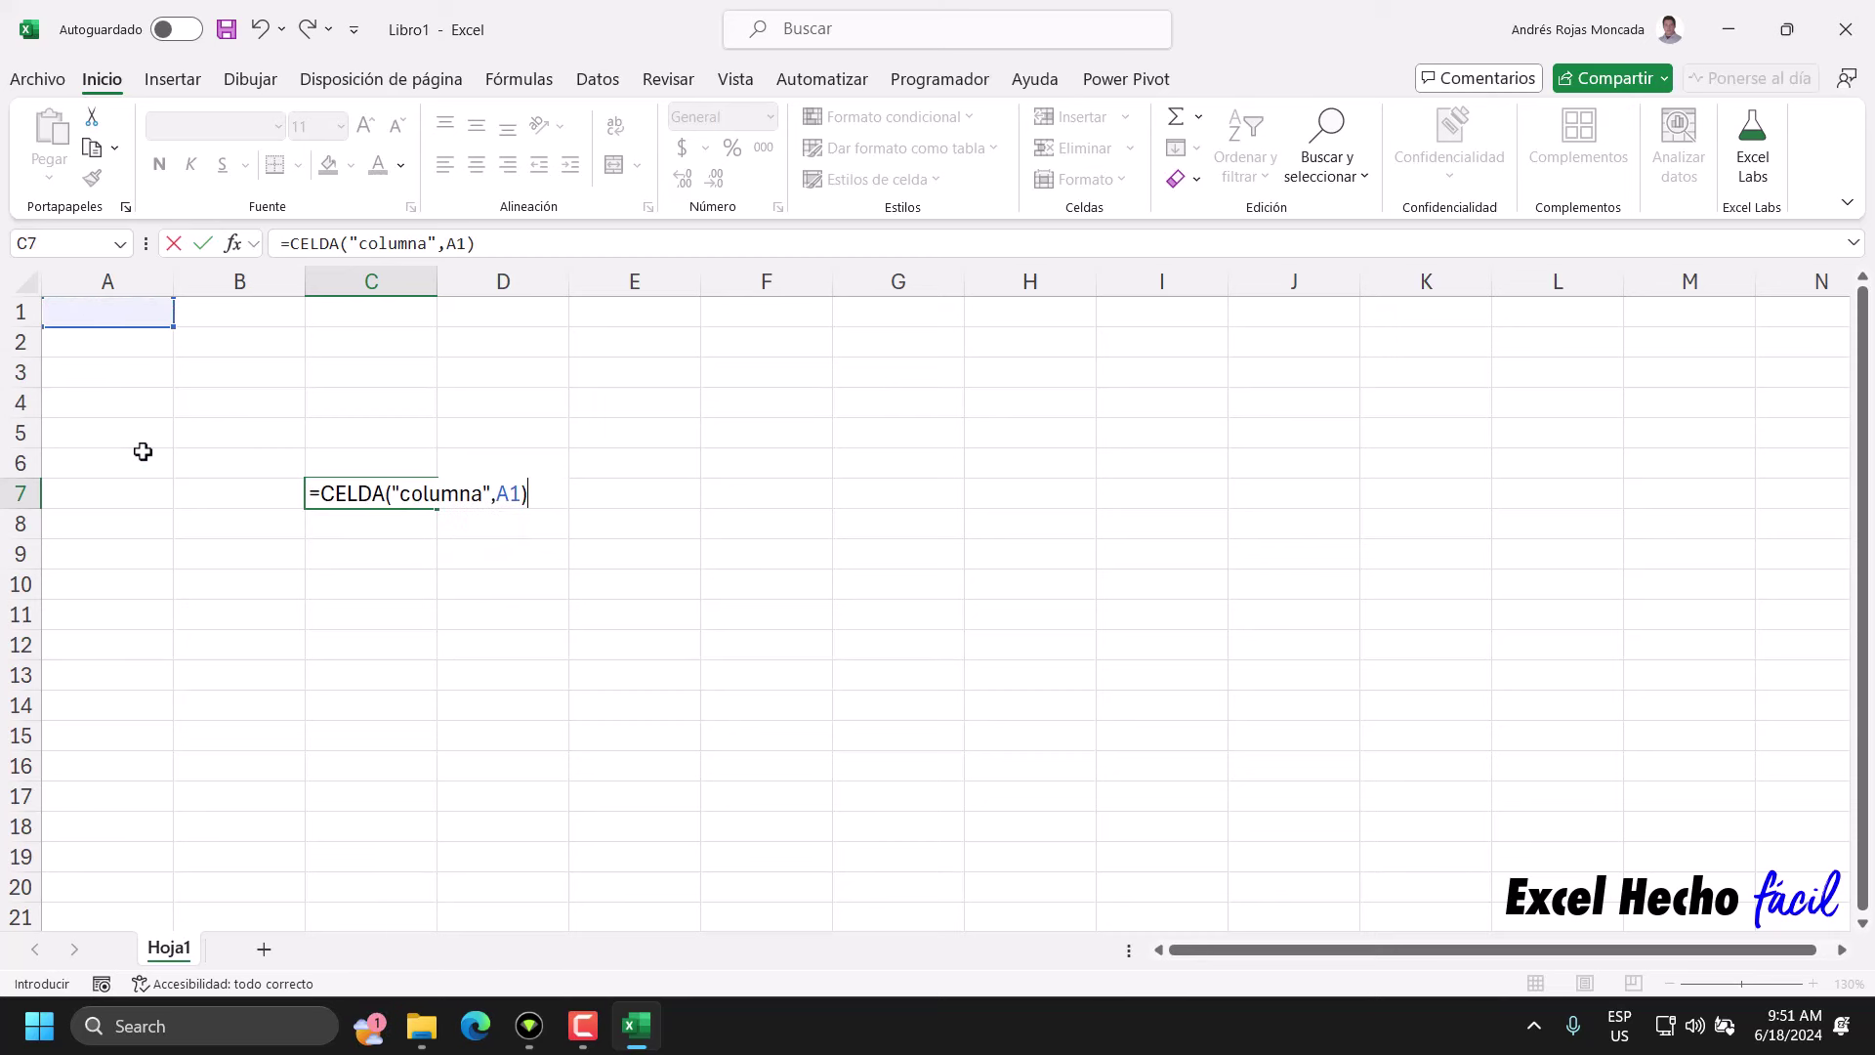
{"action": "key", "text": "Return"}
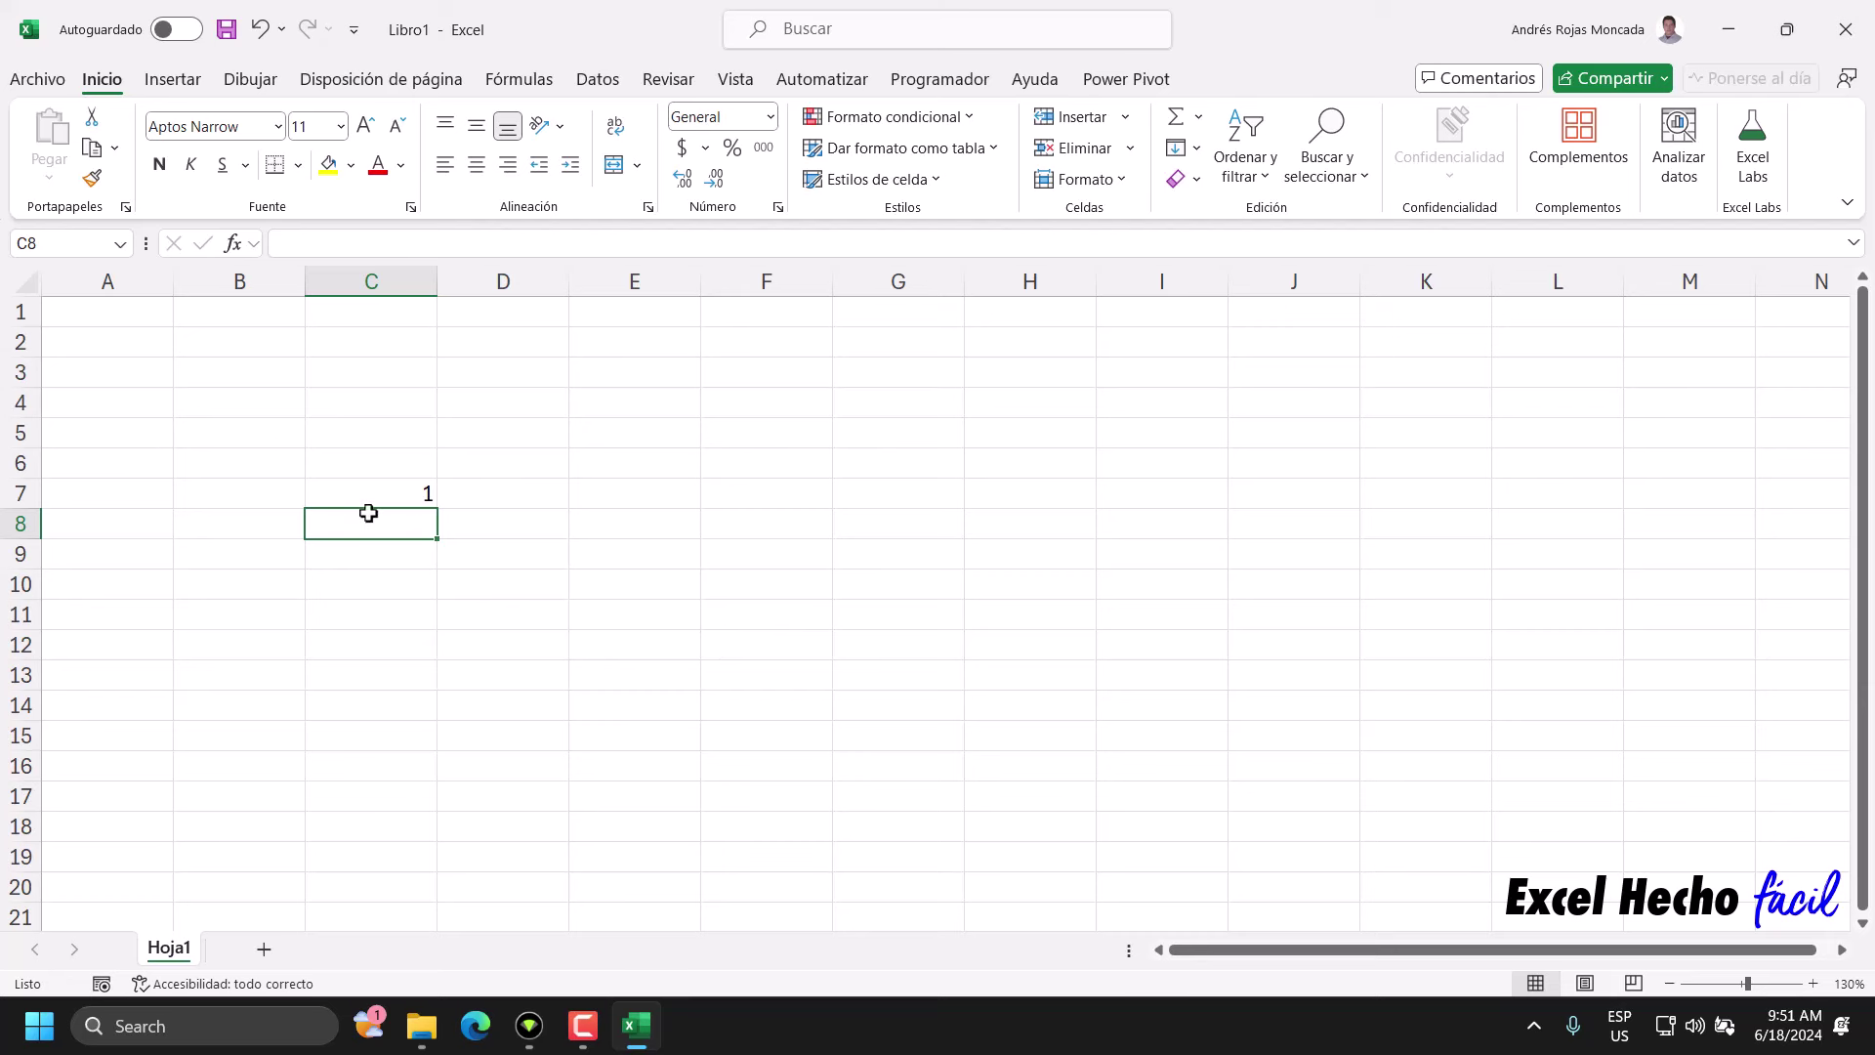
{"action": "left_click", "coordinate": [369, 495]}
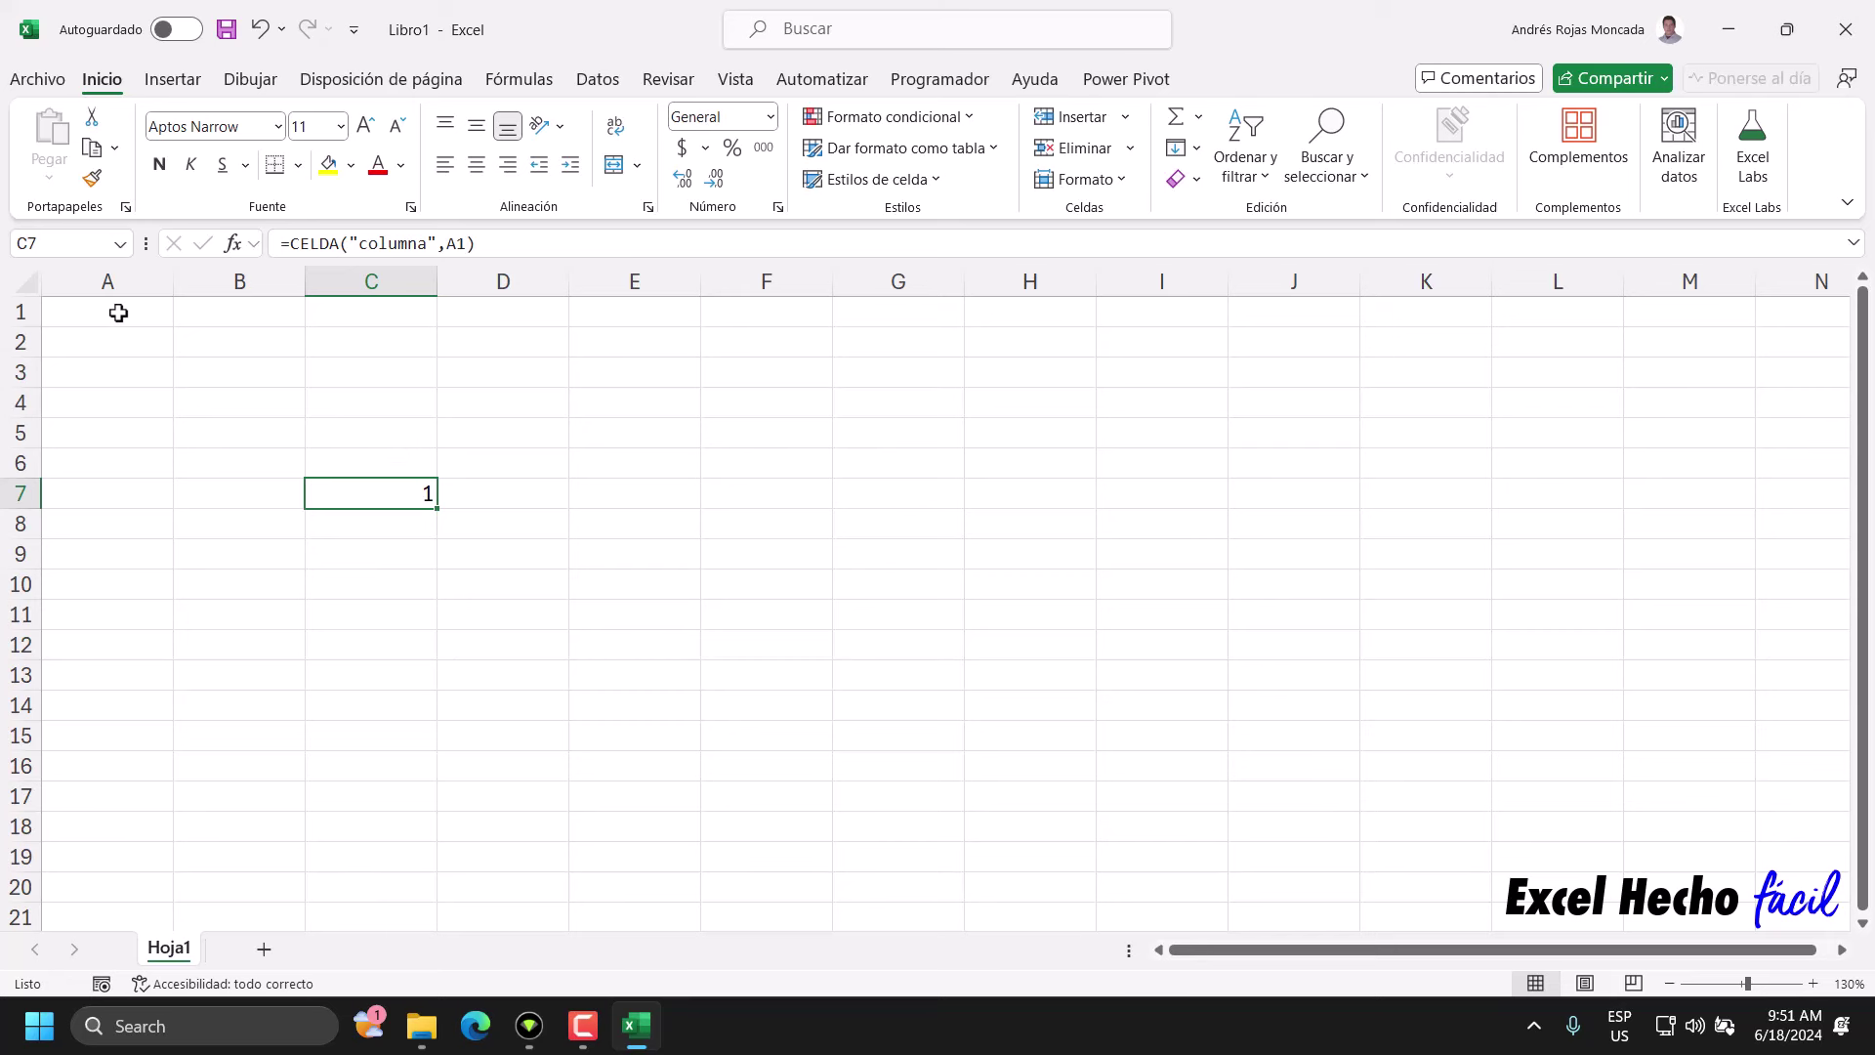
- Change the C7 formula's reference from A1 to F1
{"action": "double_click", "coordinate": [368, 494]}
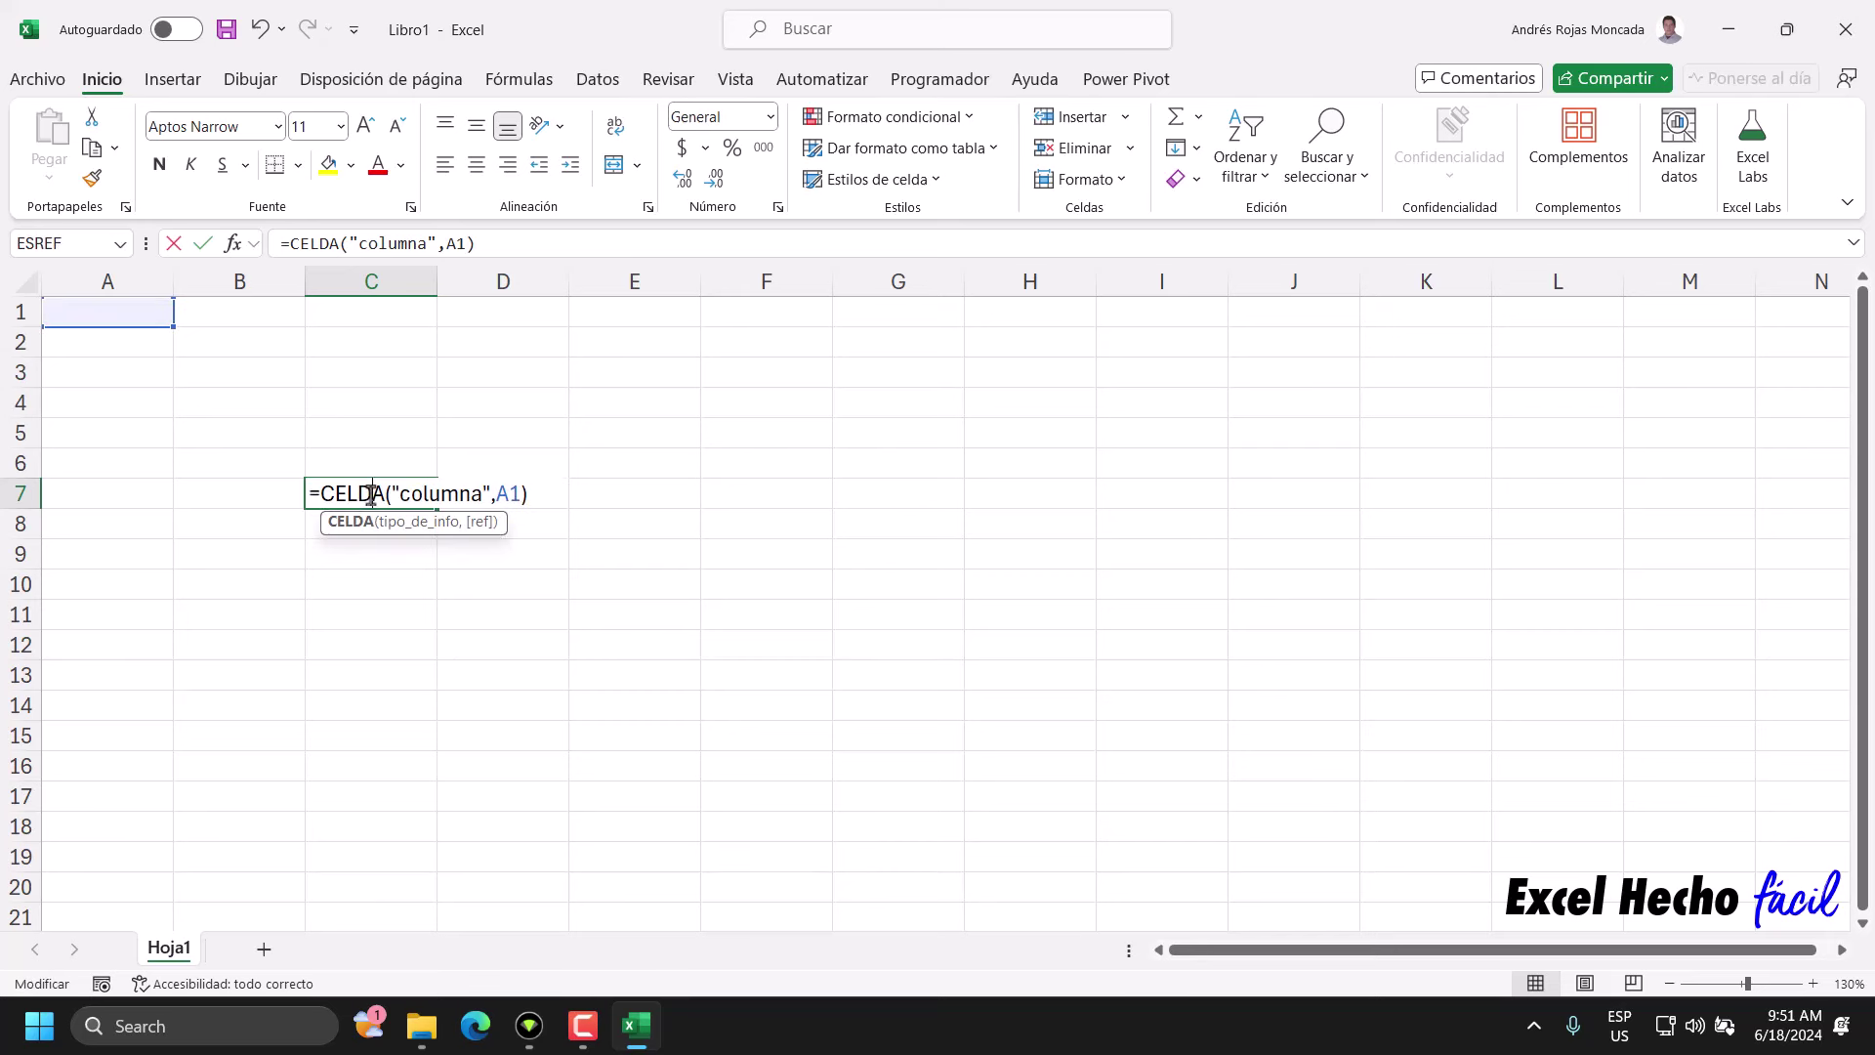
{"action": "left_click_drag", "start_coordinate": [175, 313], "coordinate": [736, 328]}
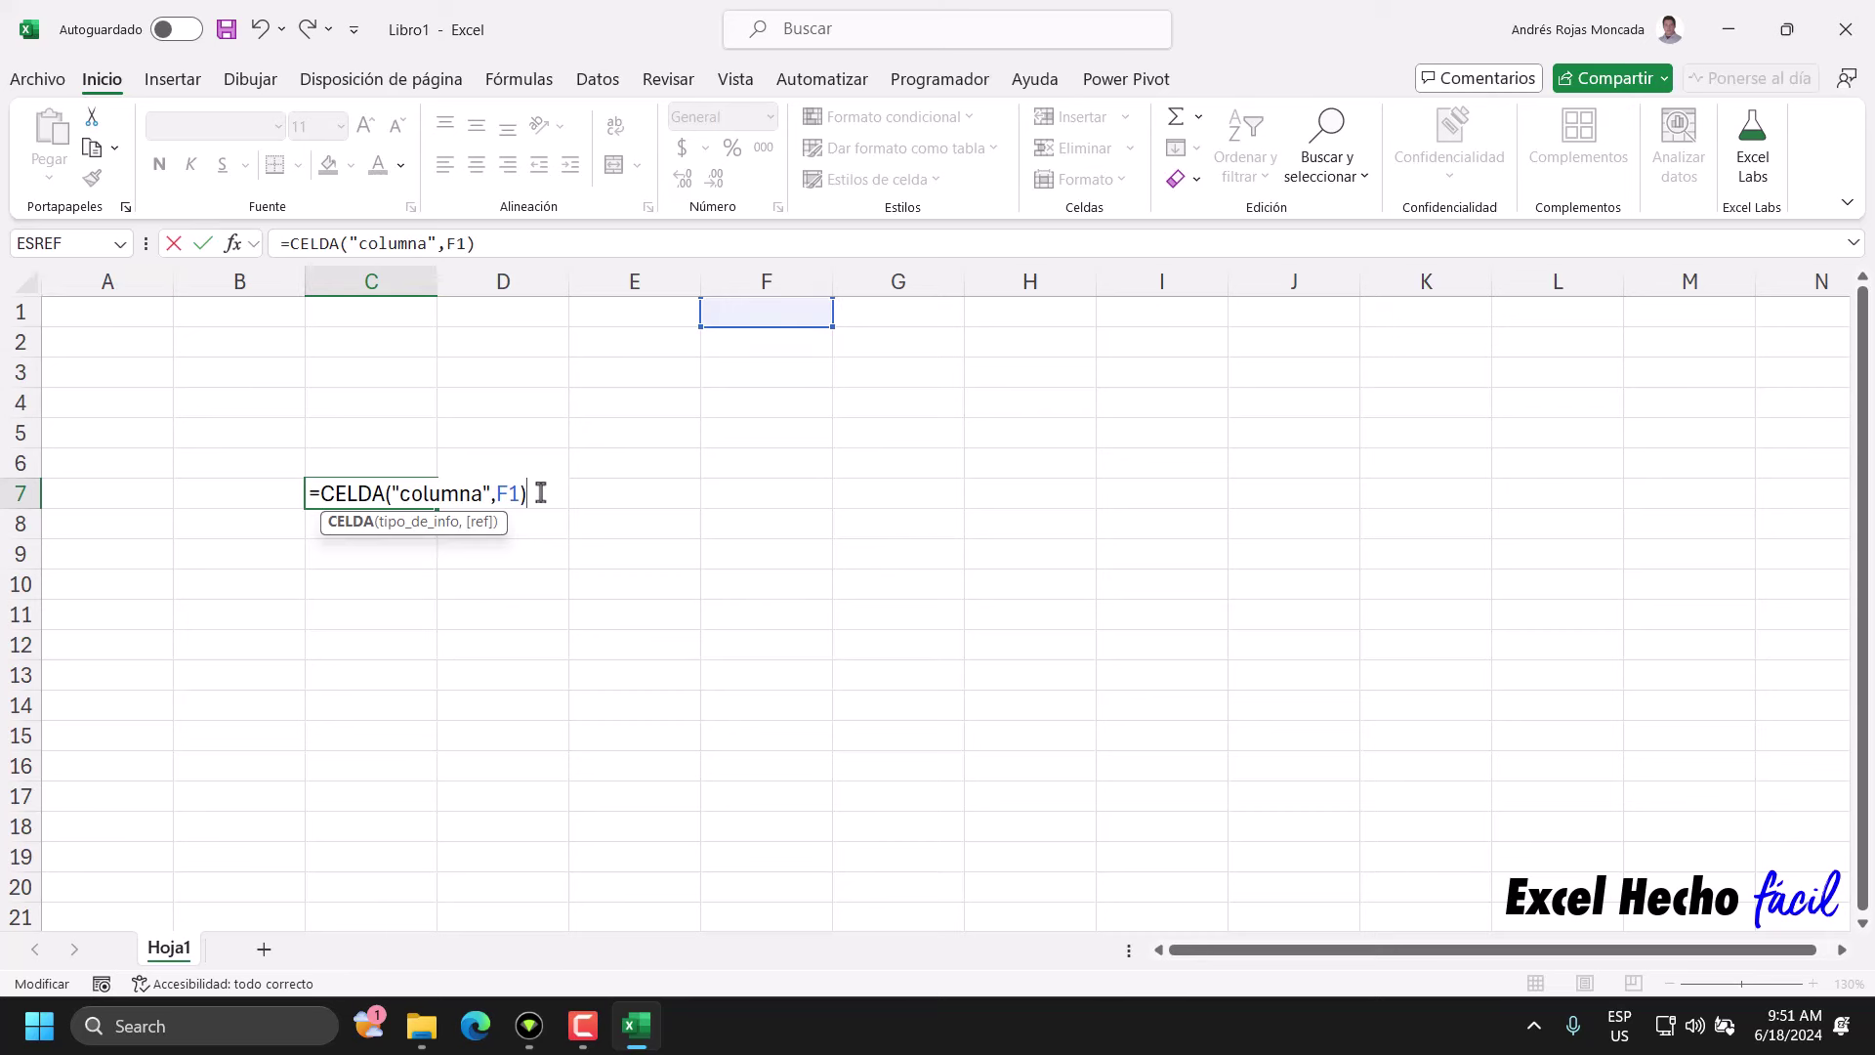
{"action": "key", "text": "Return"}
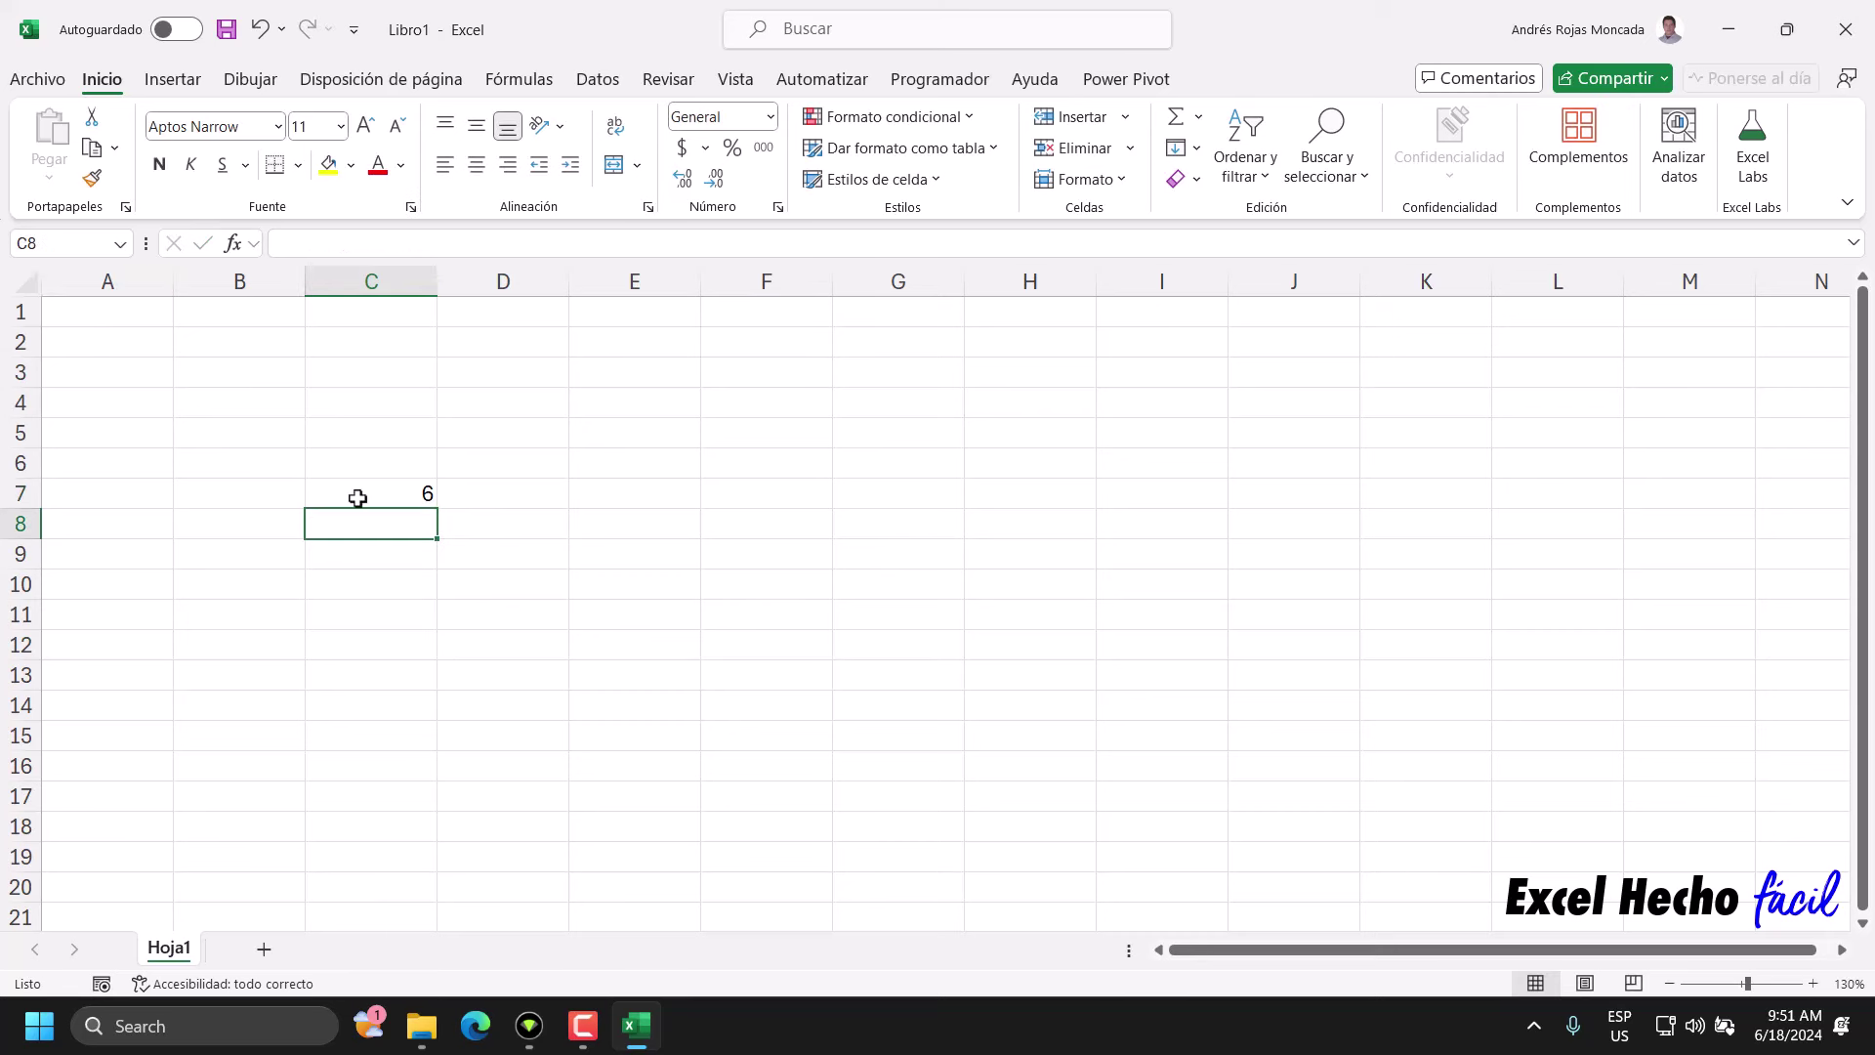
{"action": "left_click", "coordinate": [359, 495]}
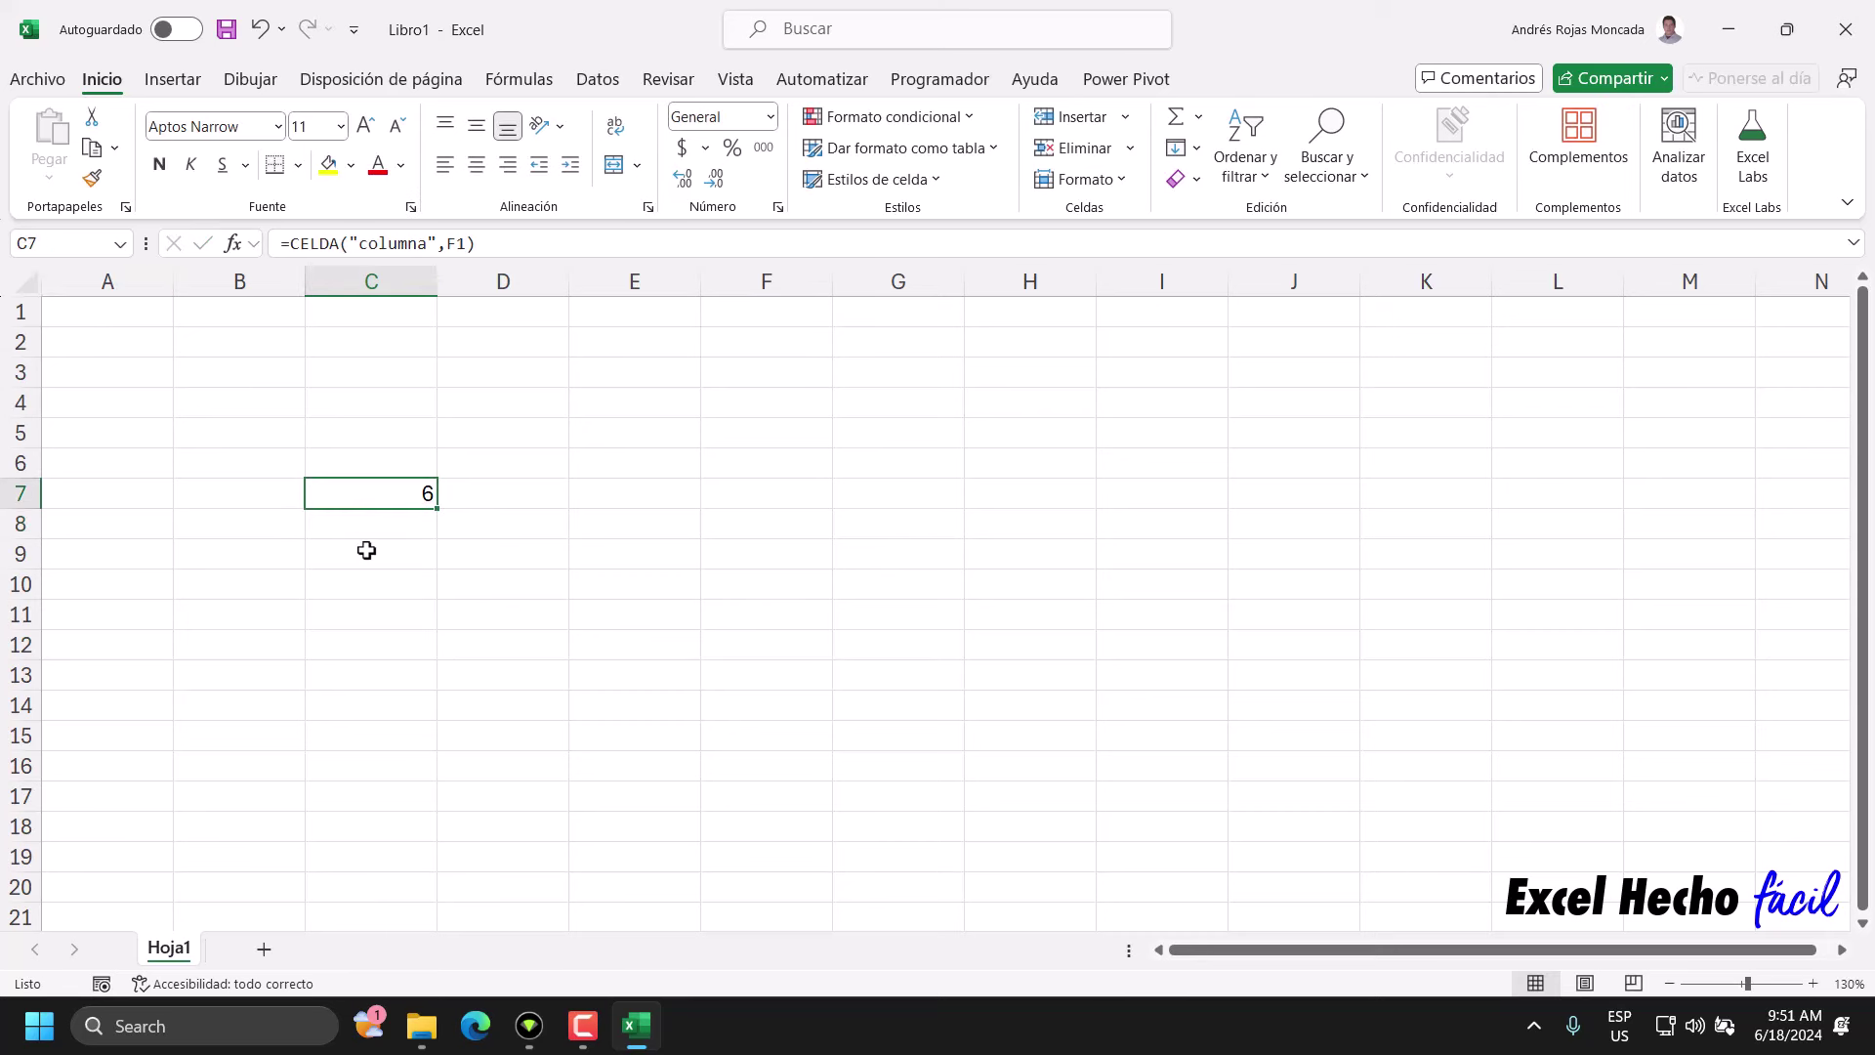
- Delete the F1 argument so C7 reads =CELDA("columna") and returns 3
{"action": "double_click", "coordinate": [369, 487]}
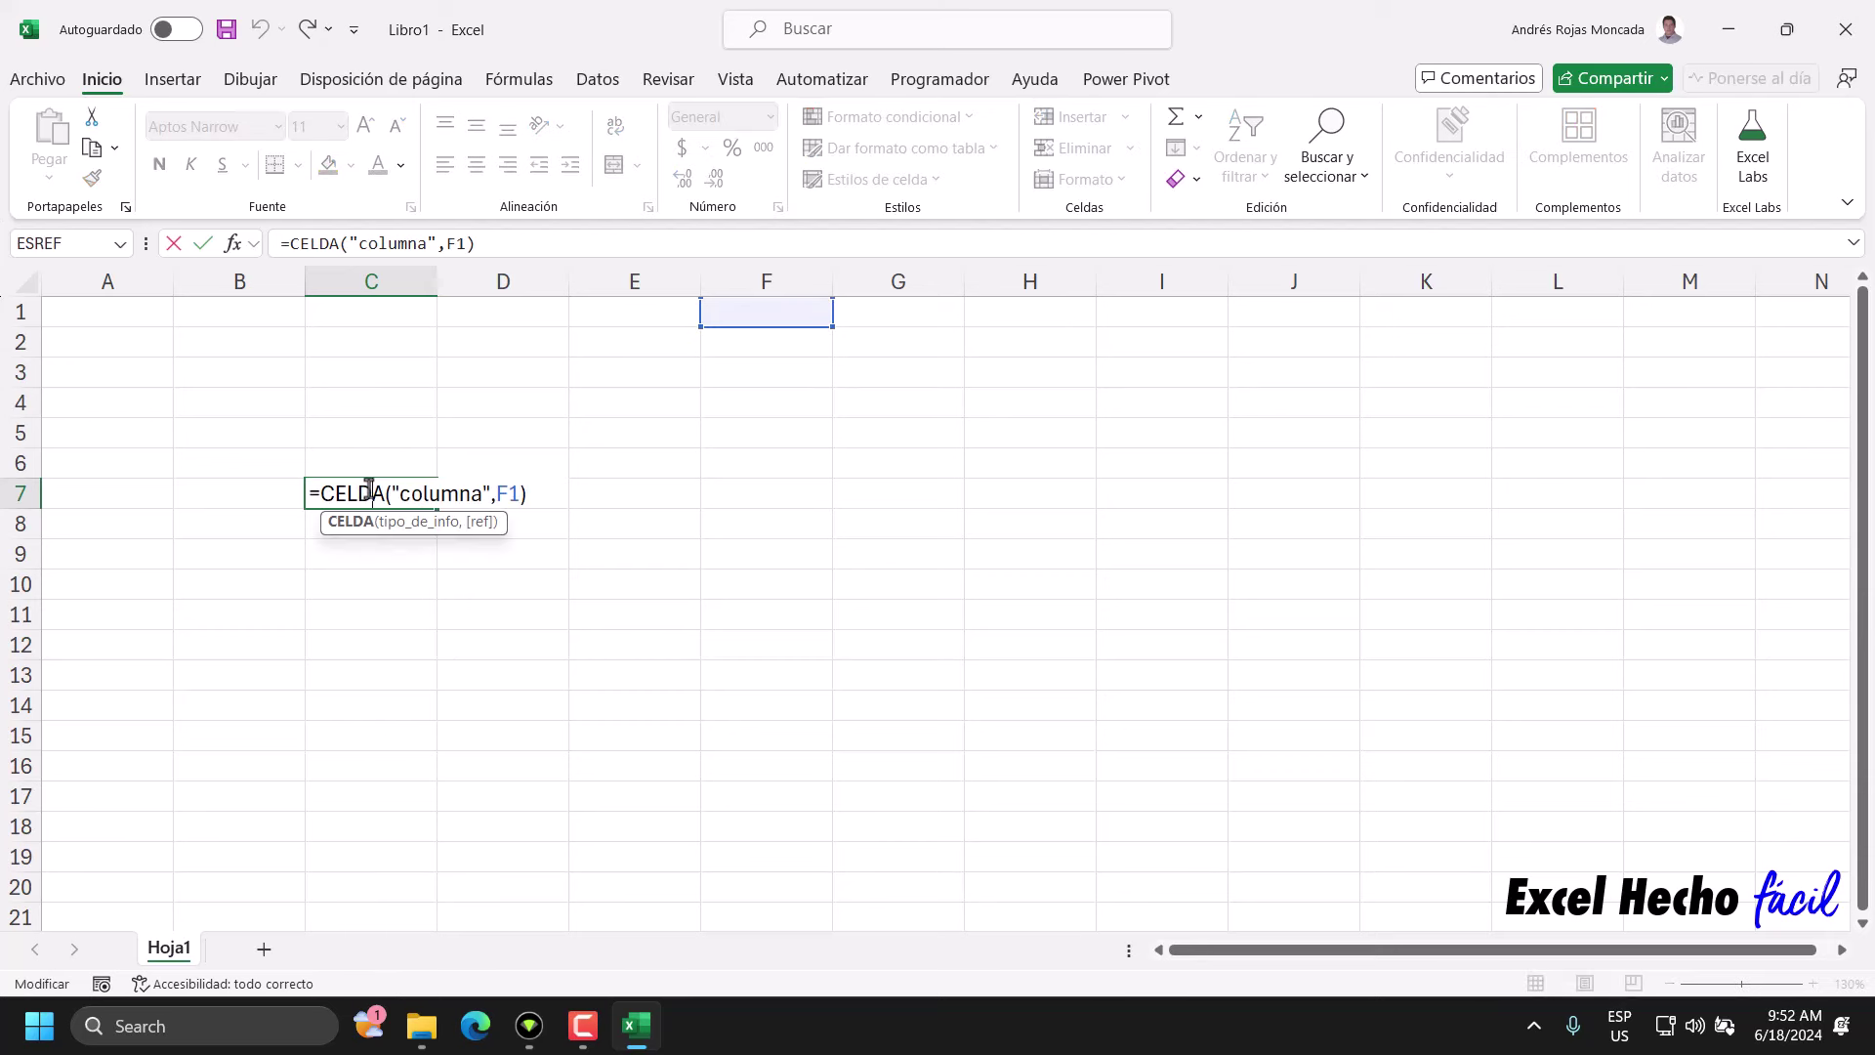
{"action": "double_click", "coordinate": [512, 488]}
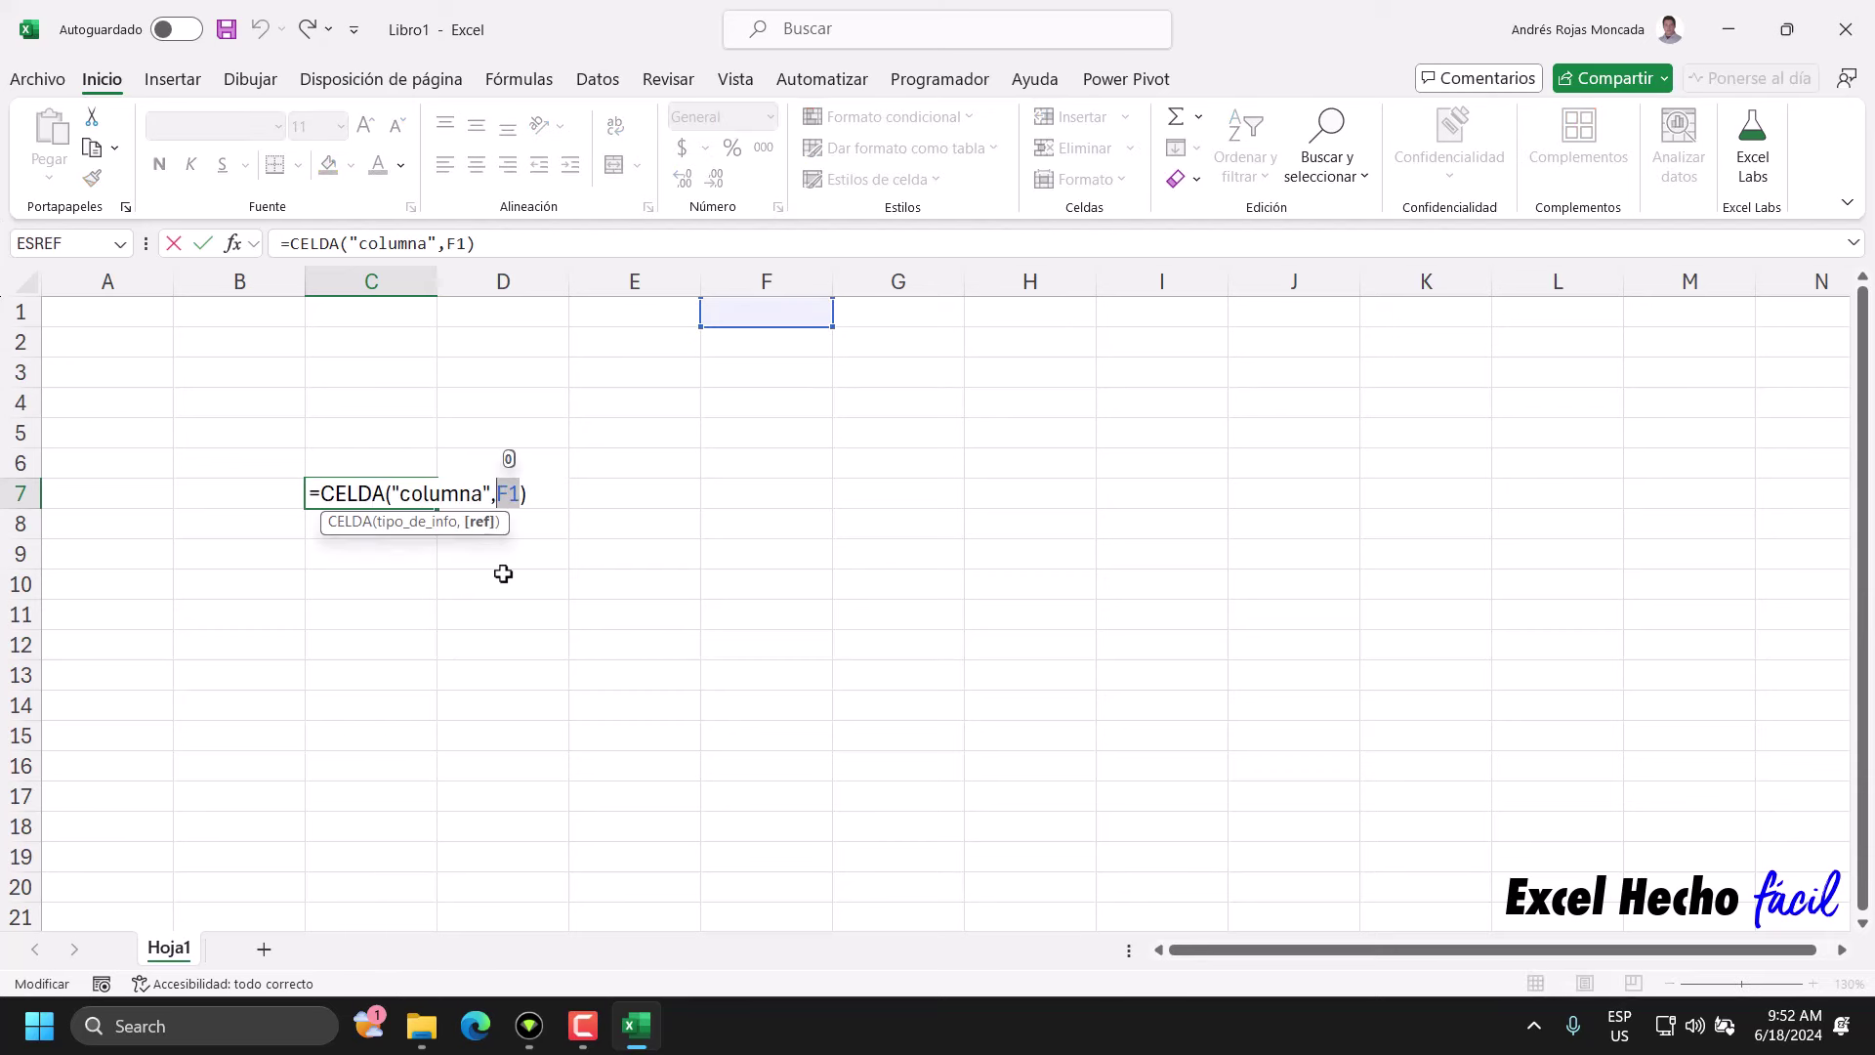
{"action": "key", "text": "BackSpace"}
{"action": "key", "text": "BackSpace"}
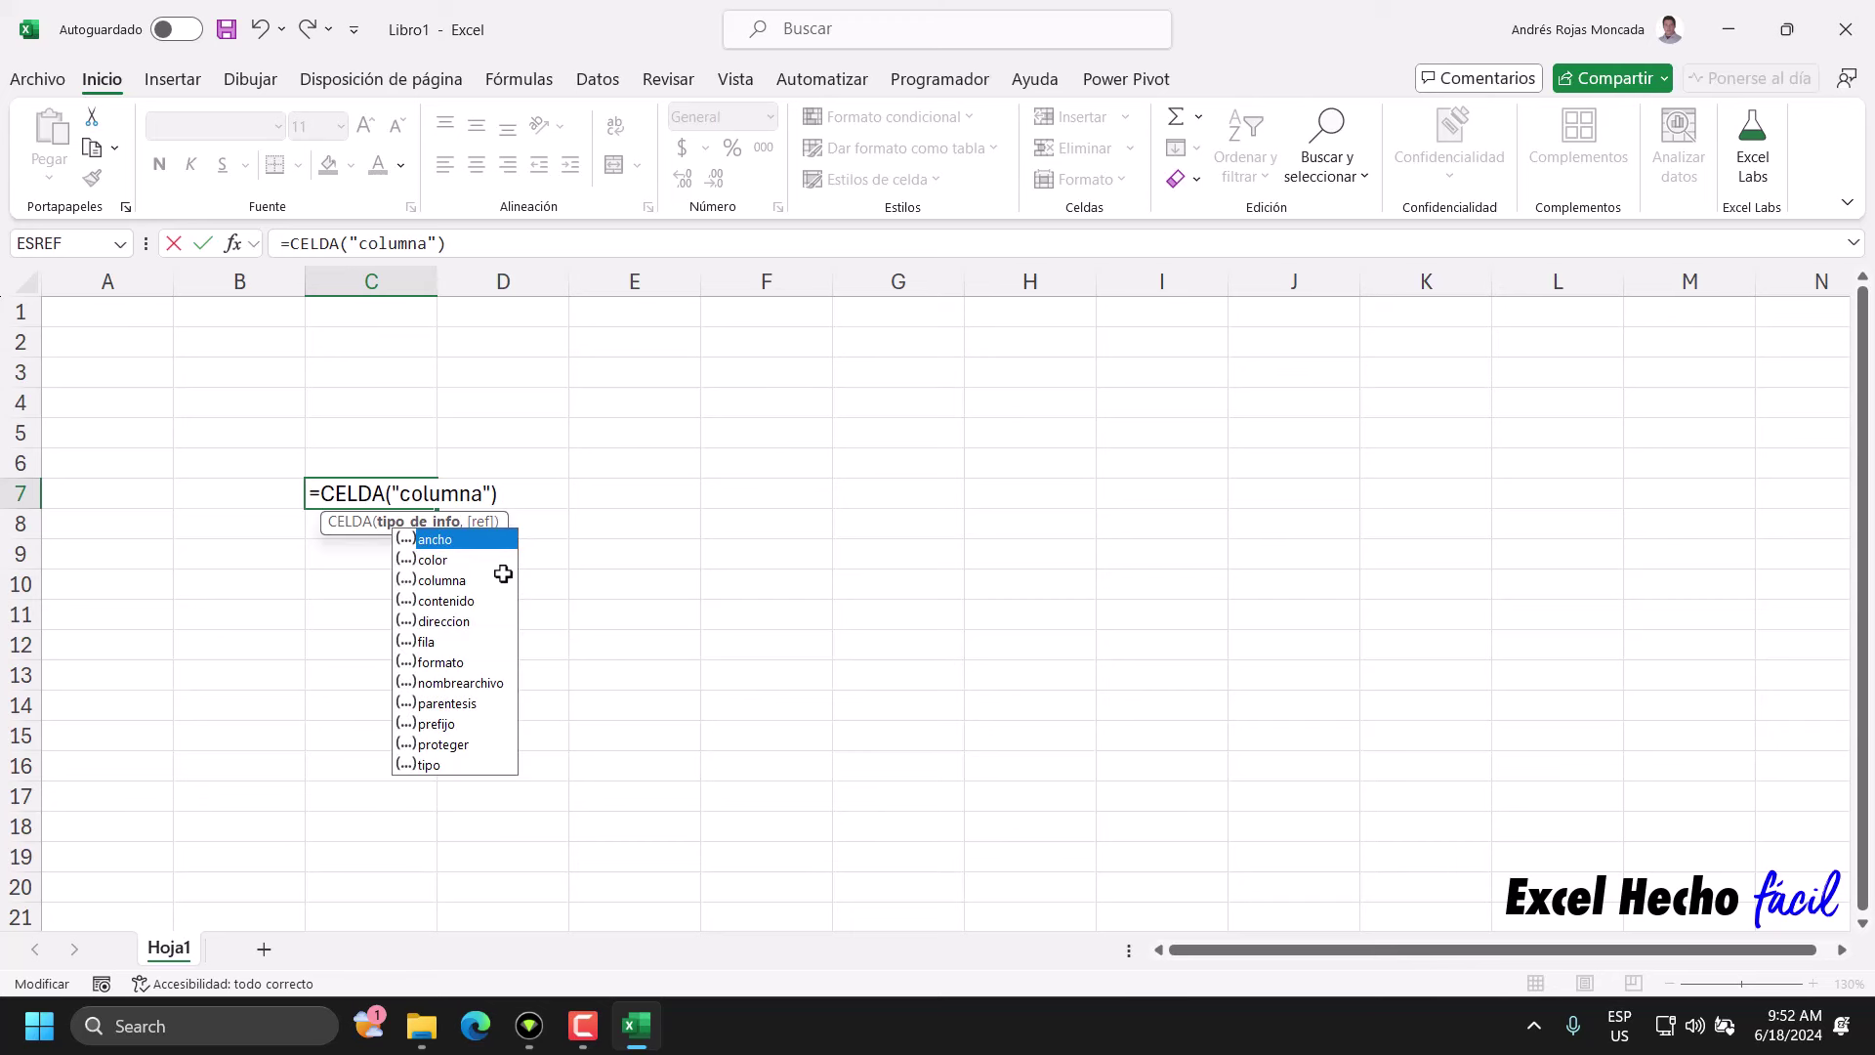
{"action": "left_click", "coordinate": [509, 496]}
{"action": "key", "text": "Return"}
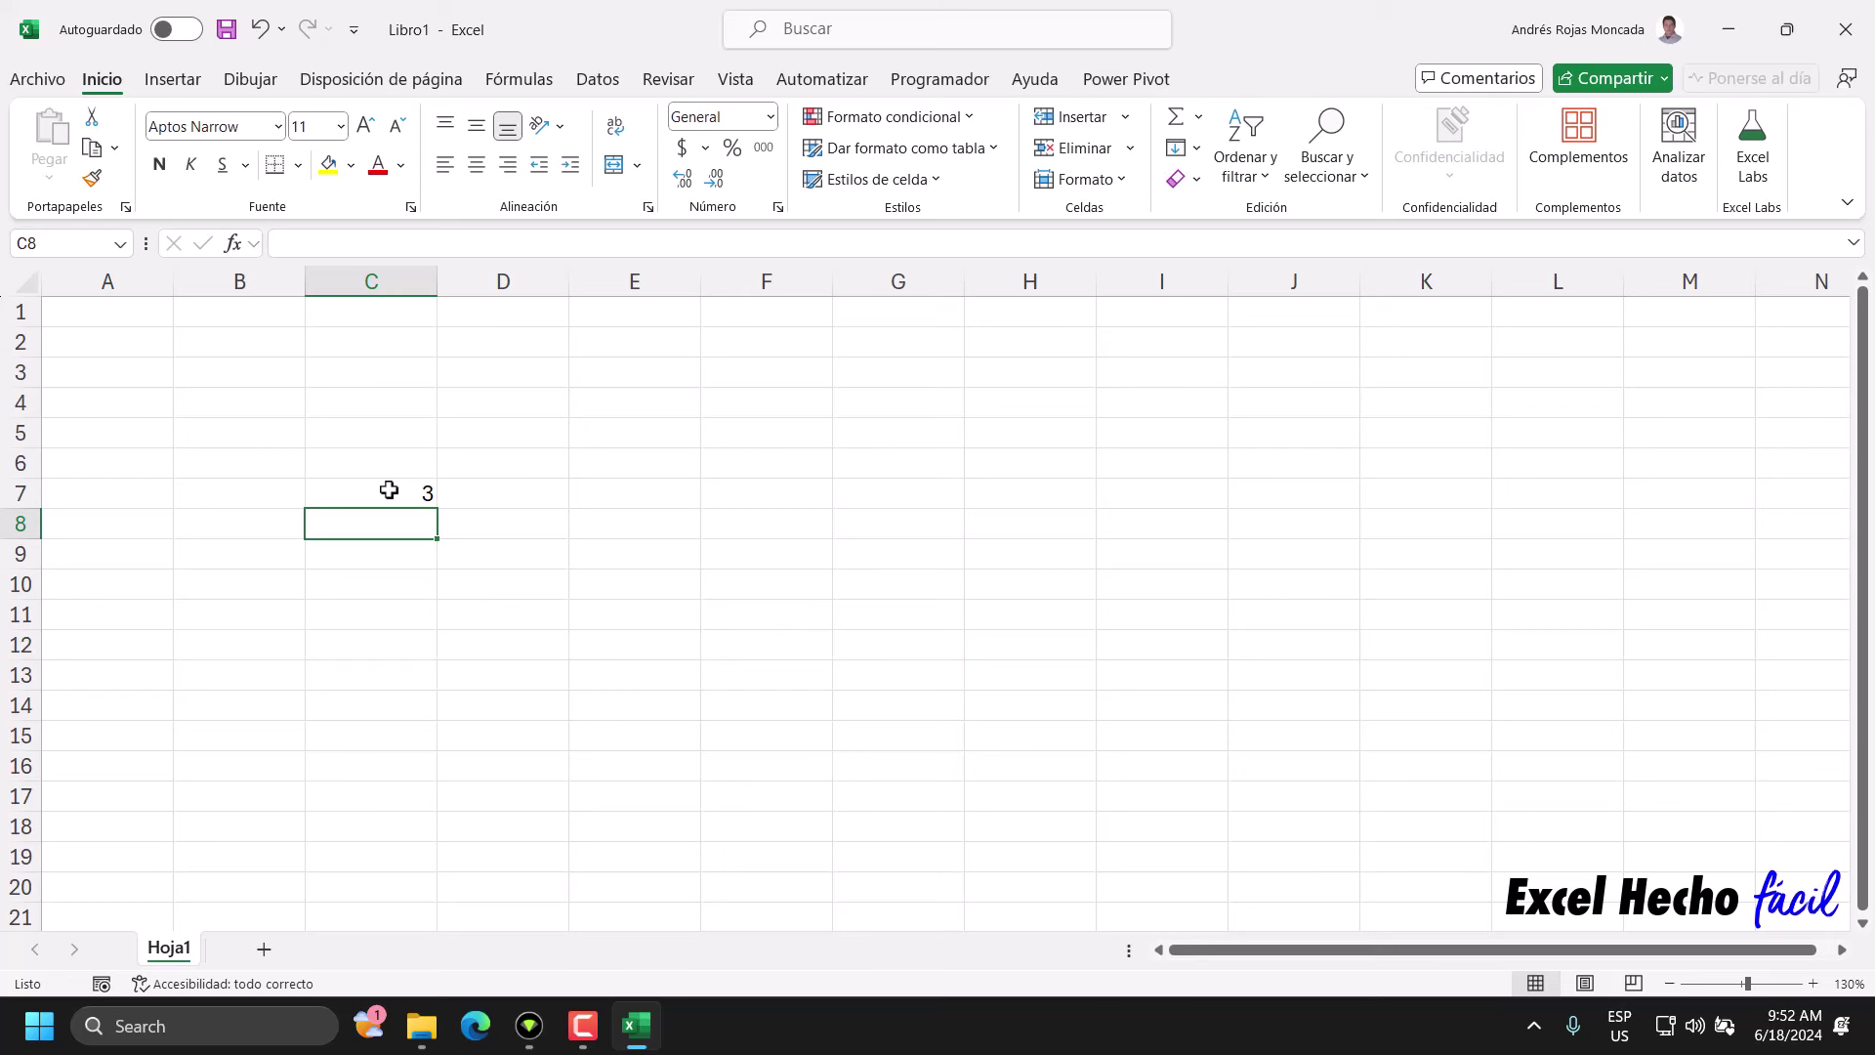
- With E4 active, run Calcular ahora from Fórmulas so C7 shows 5
{"action": "left_click", "coordinate": [589, 402]}
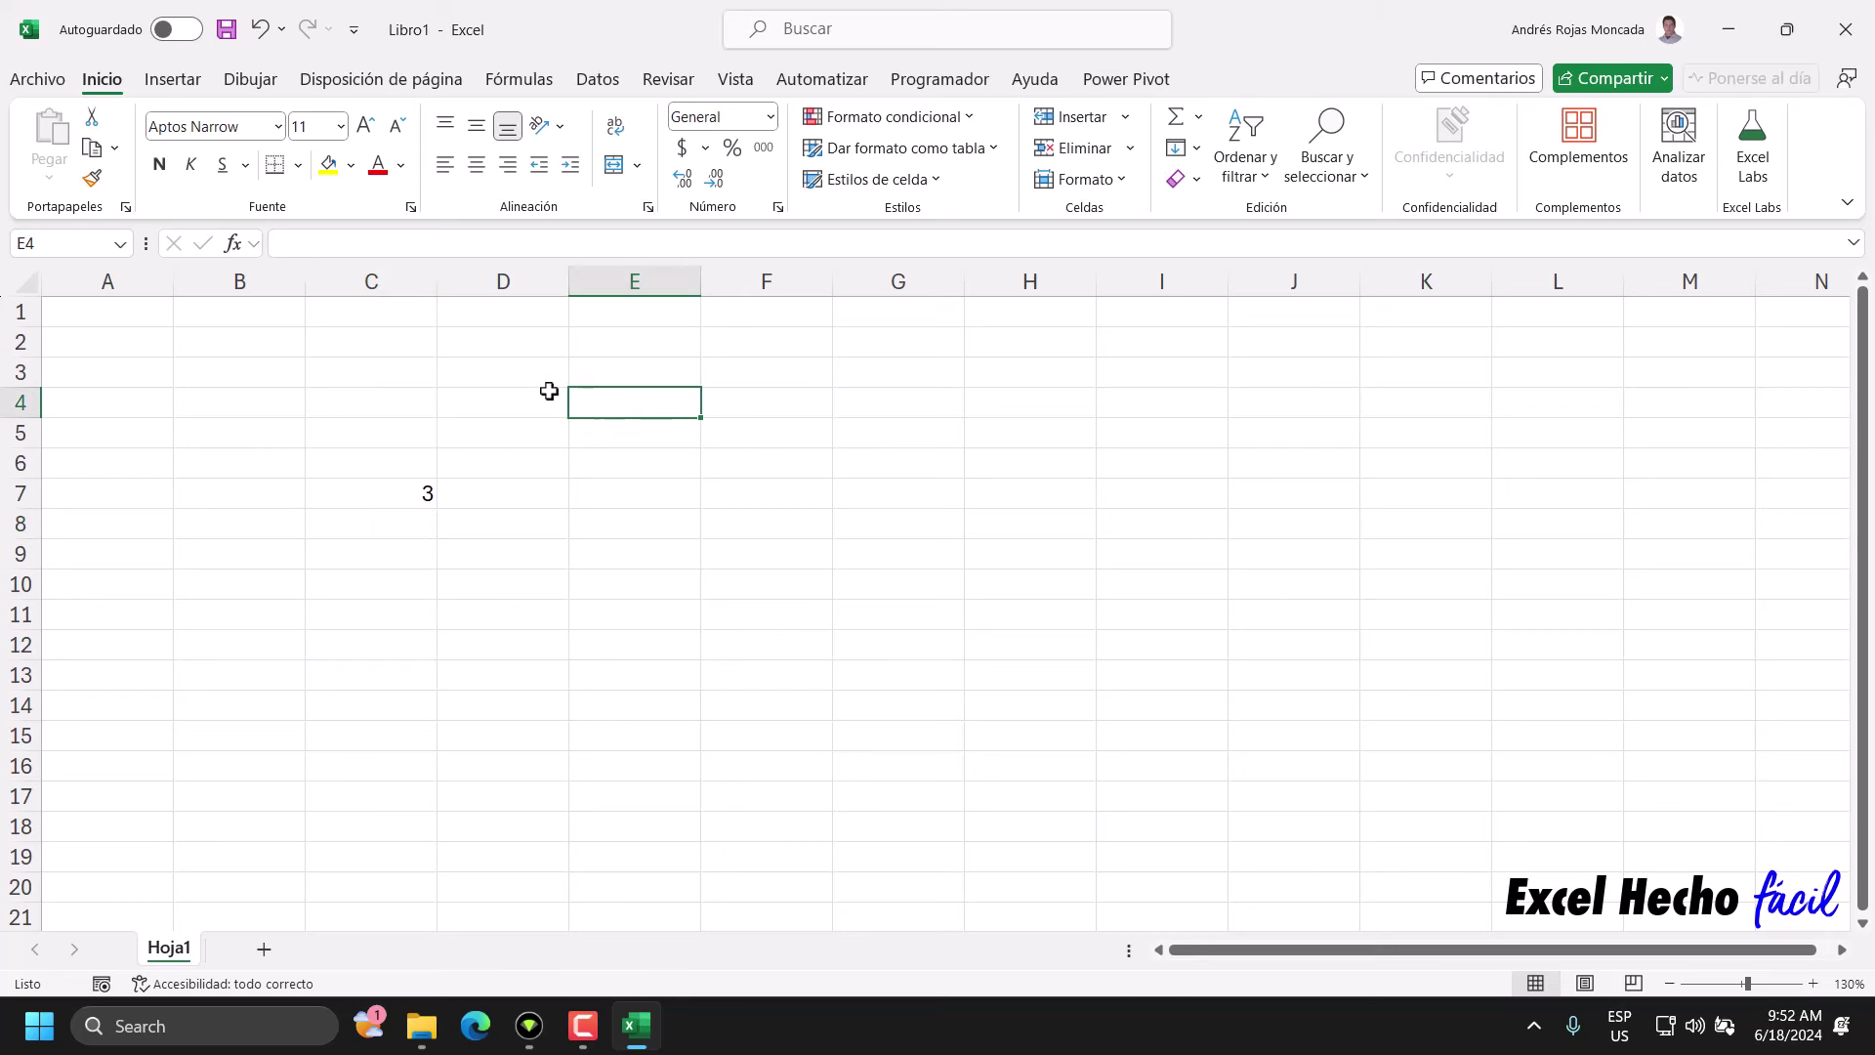
{"action": "left_click", "coordinate": [519, 79]}
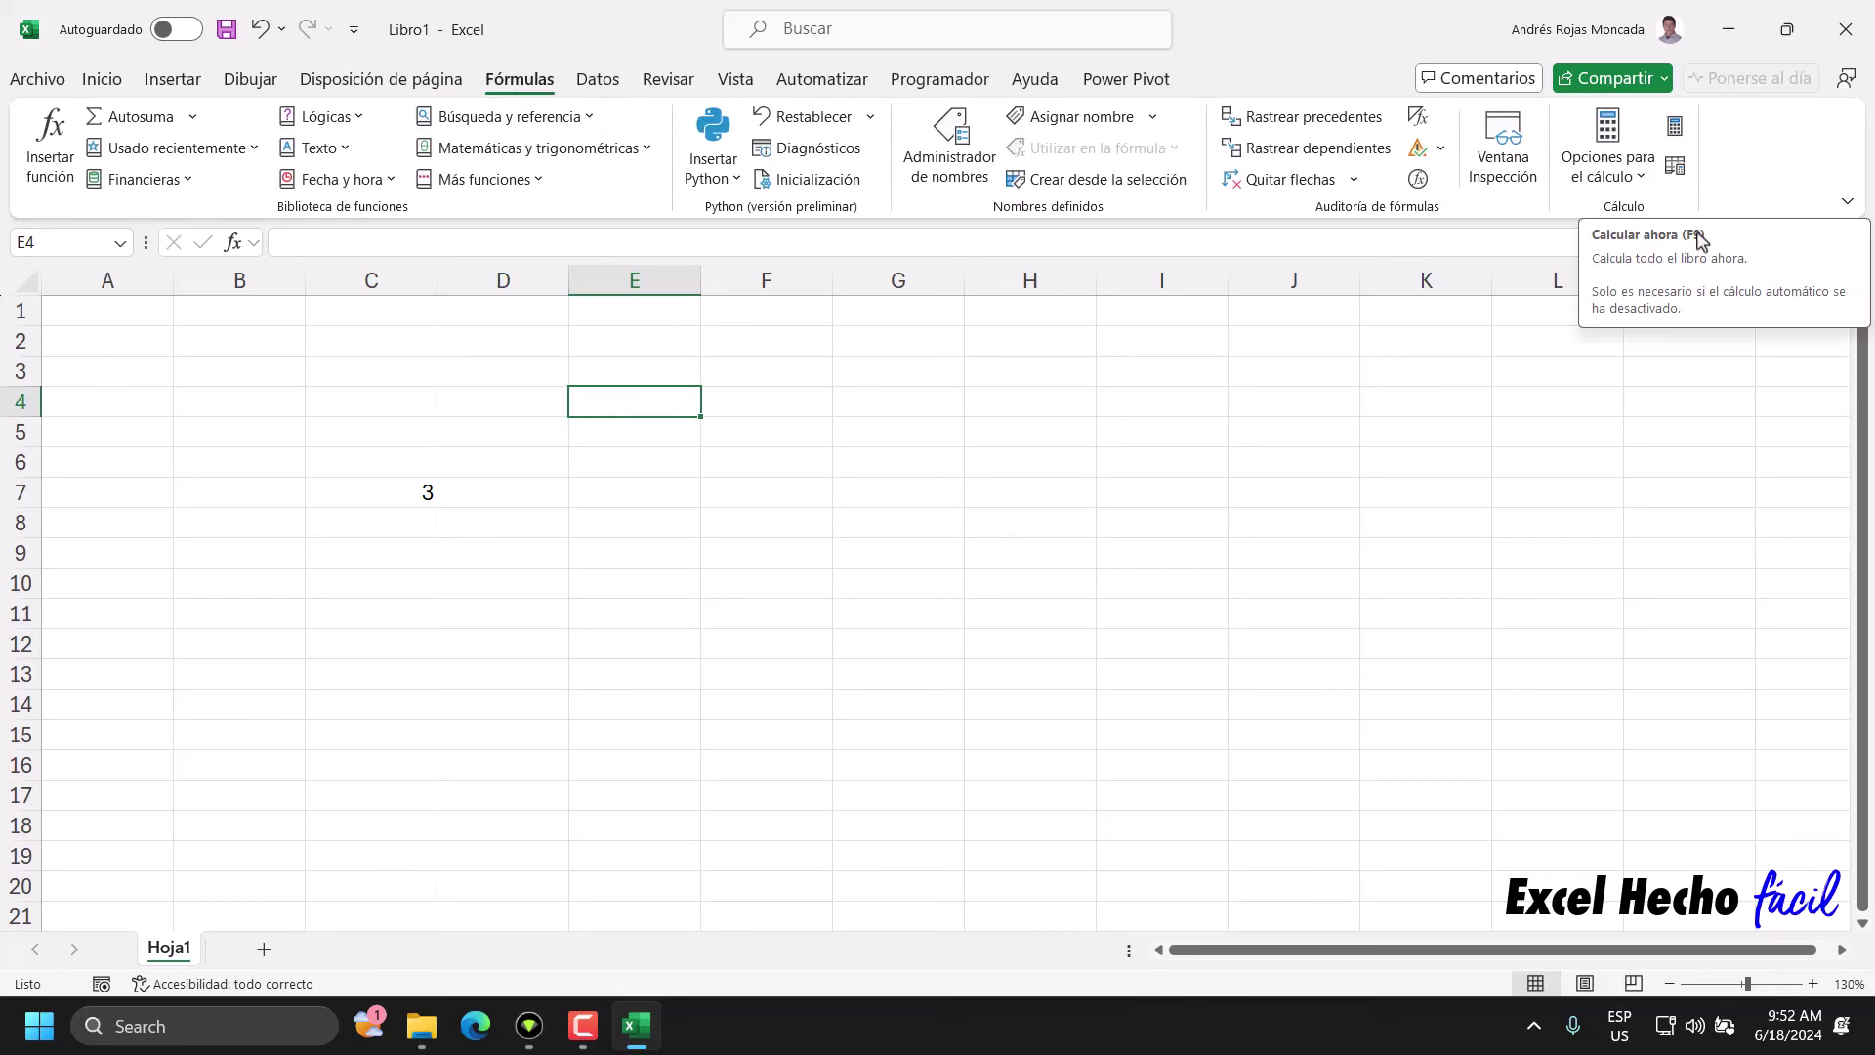
{"action": "left_click", "coordinate": [1674, 126]}
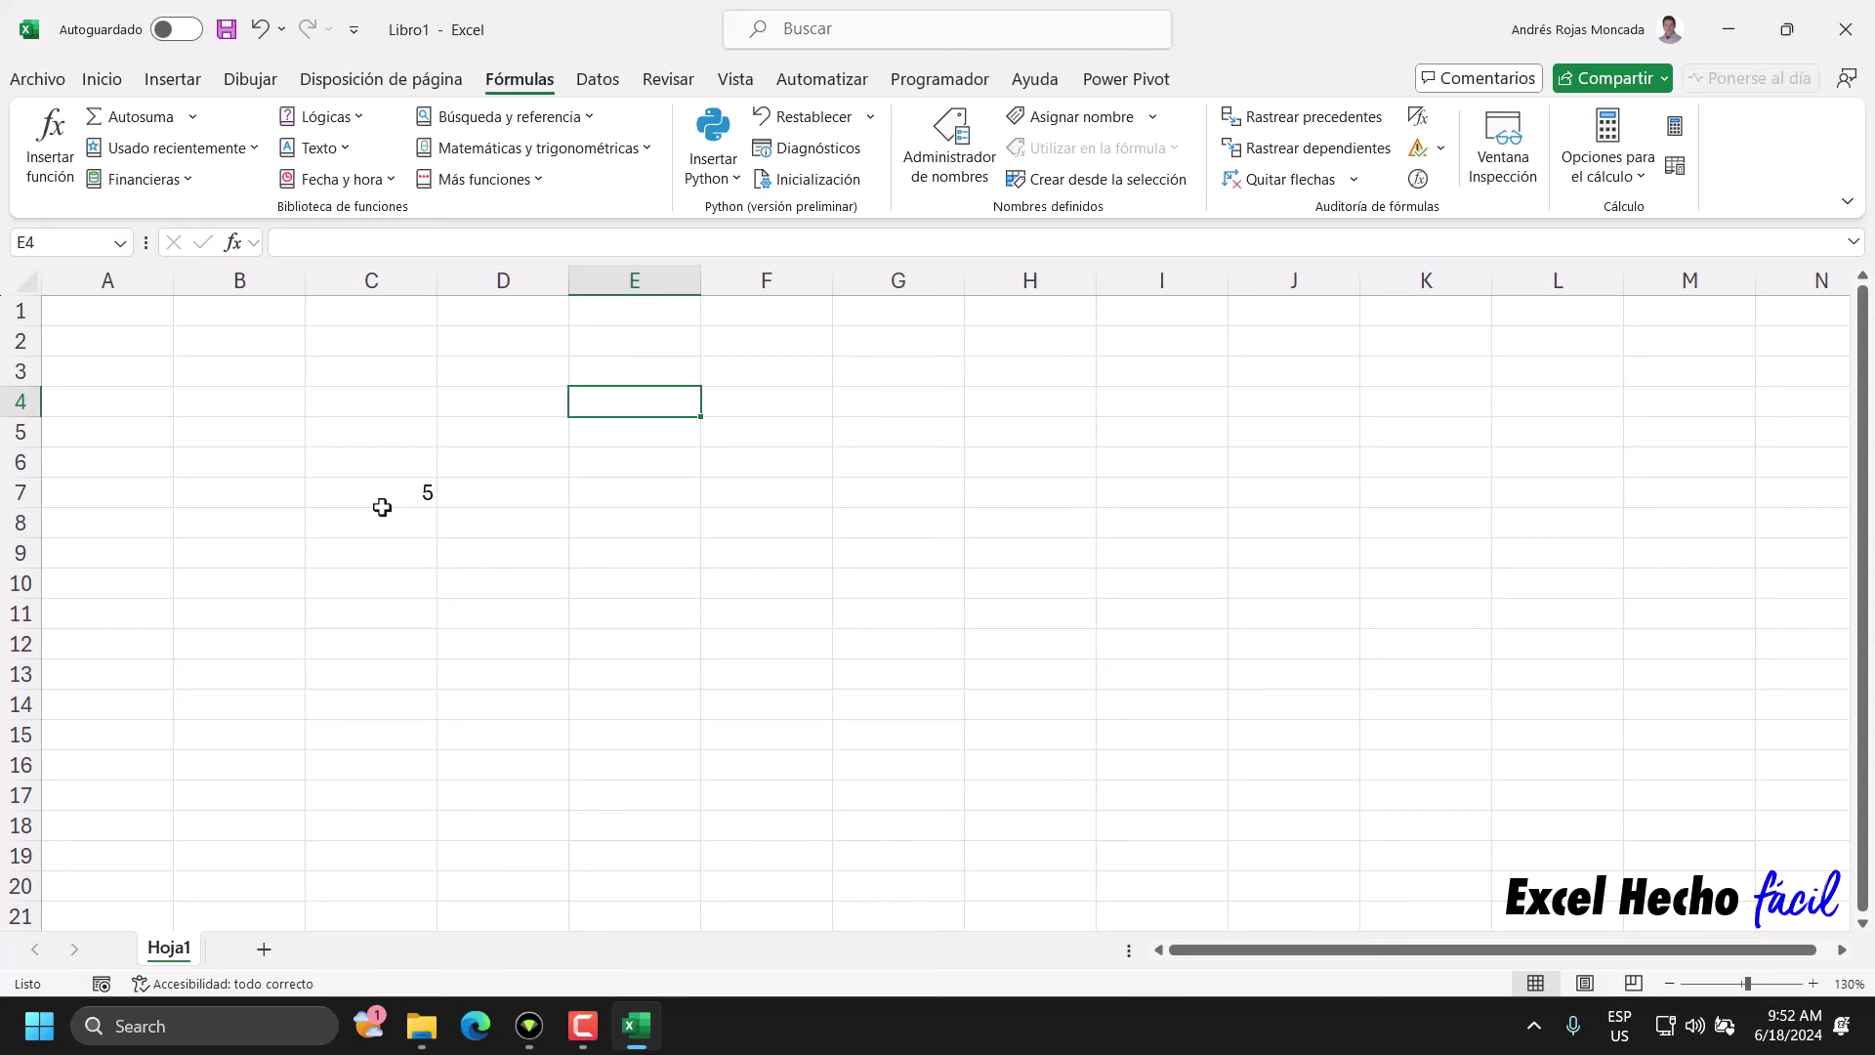
{"action": "left_click", "coordinate": [640, 340]}
- Enter =COLUMNA(A1) in E2 so it returns 1
{"action": "type", "text": "="}
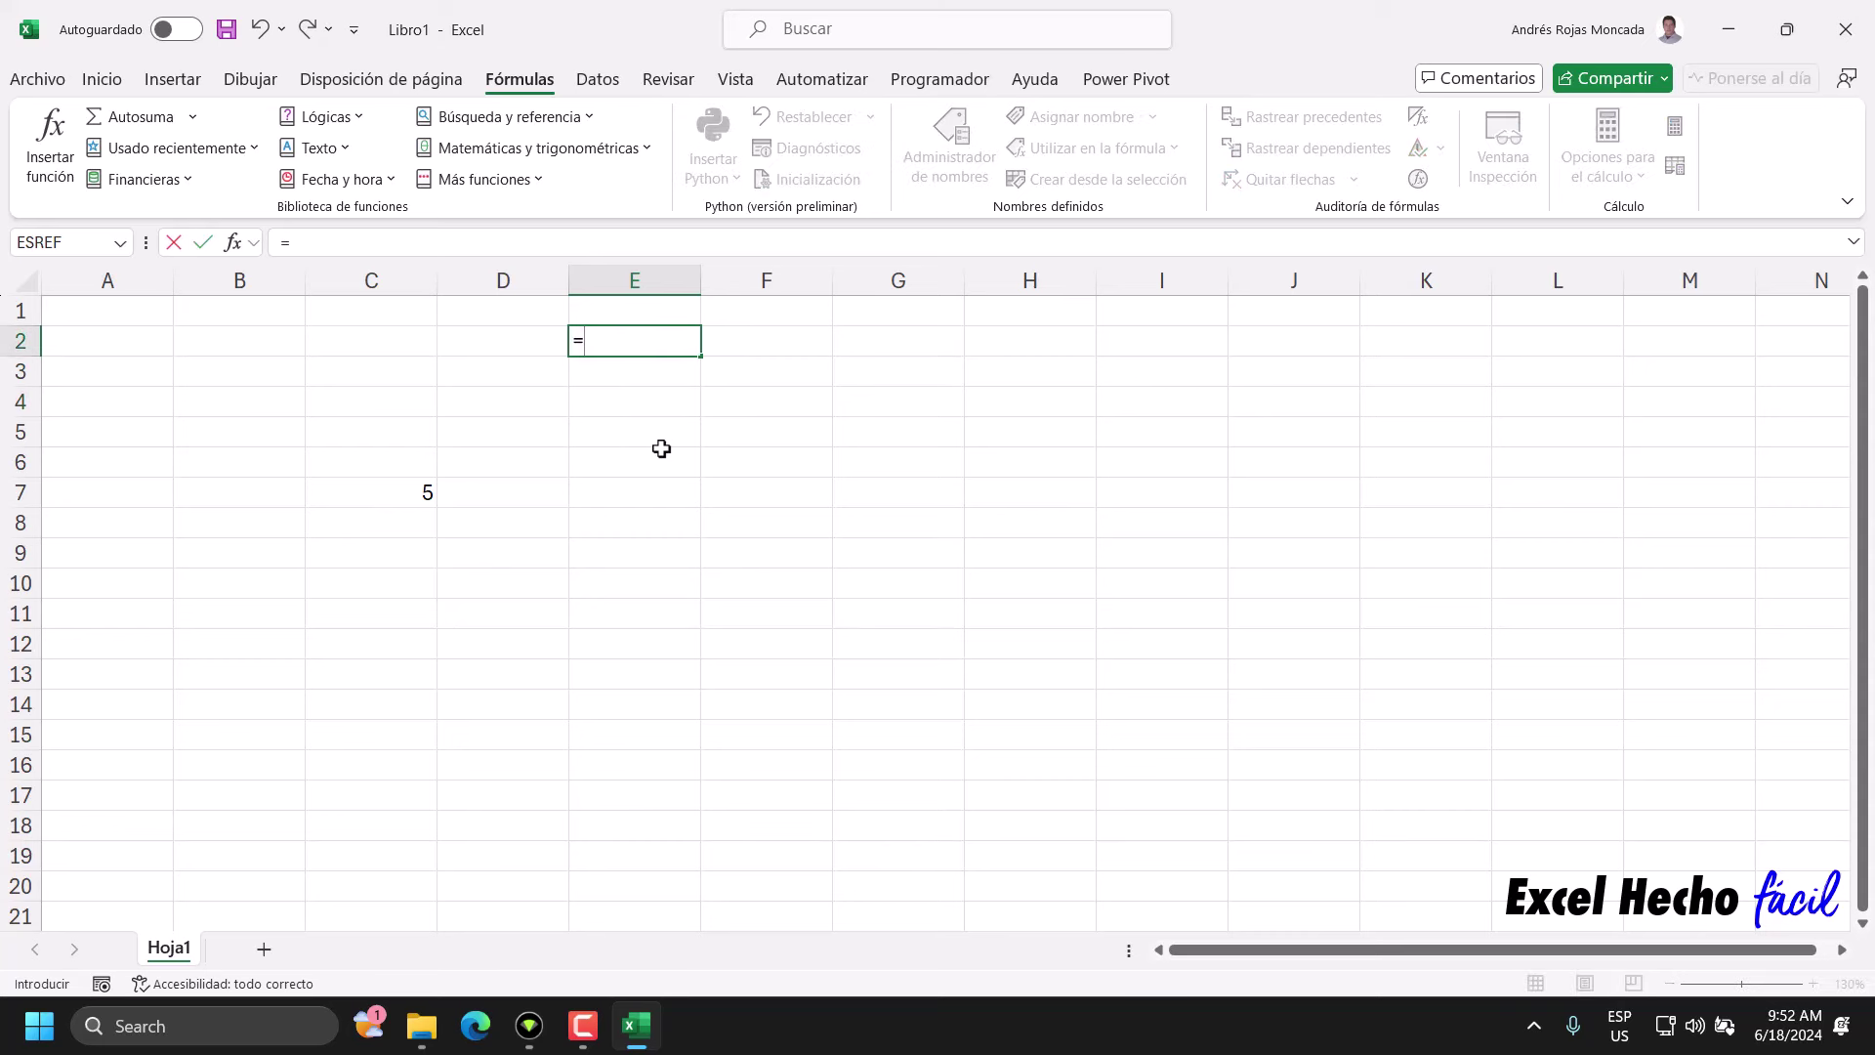
{"action": "type", "text": "col"}
{"action": "key", "text": "Tab"}
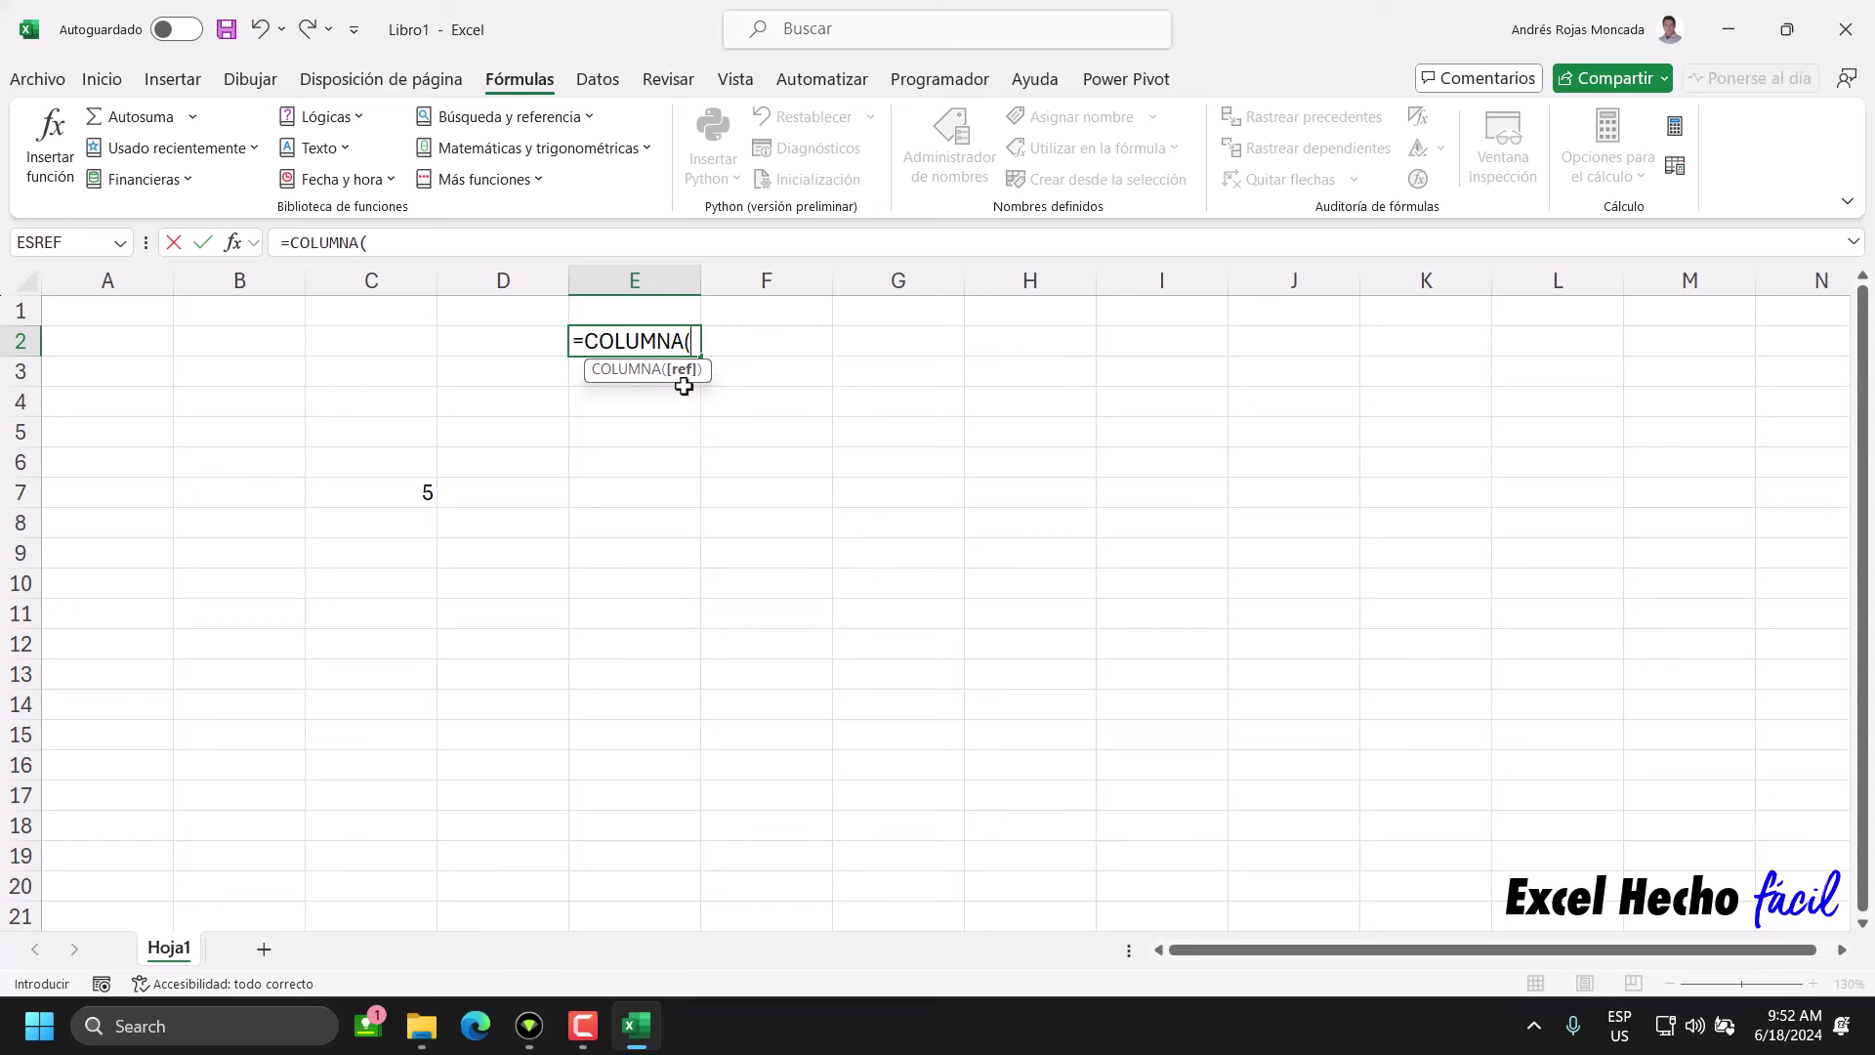
{"action": "left_click", "coordinate": [134, 317]}
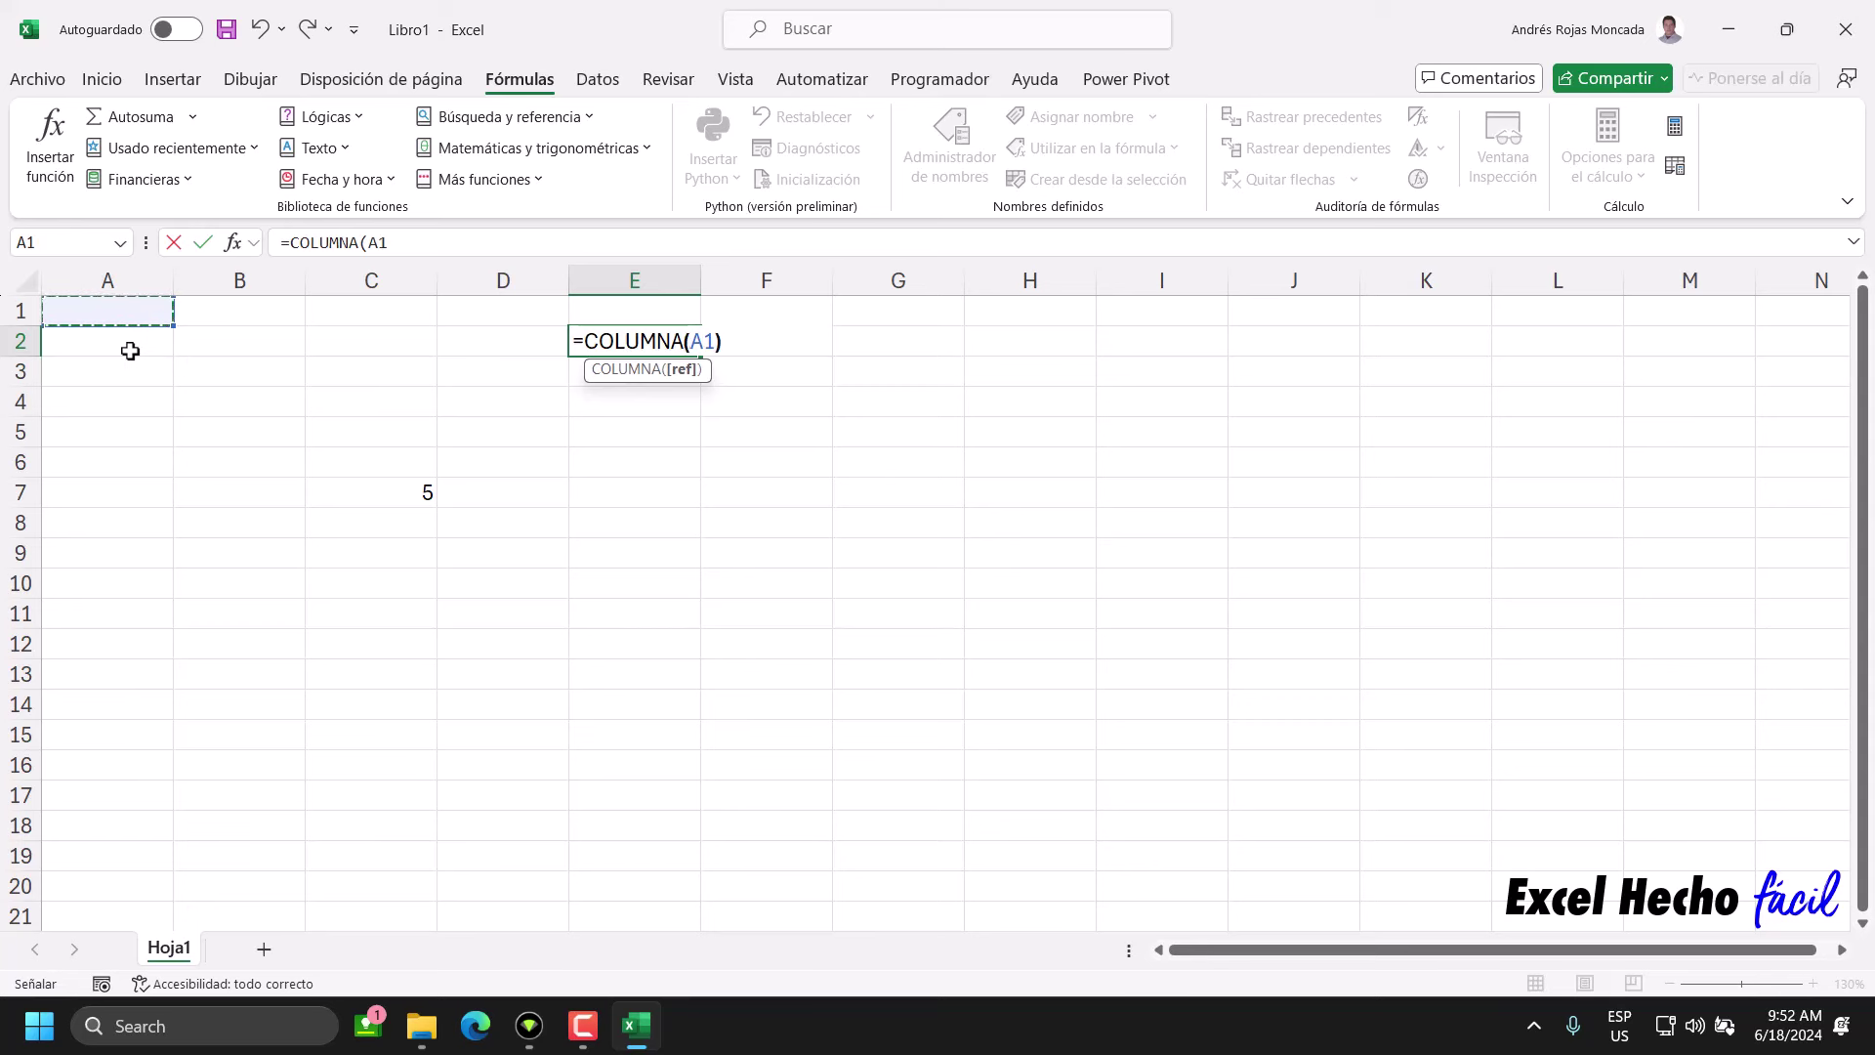
{"action": "type", "text": ")"}
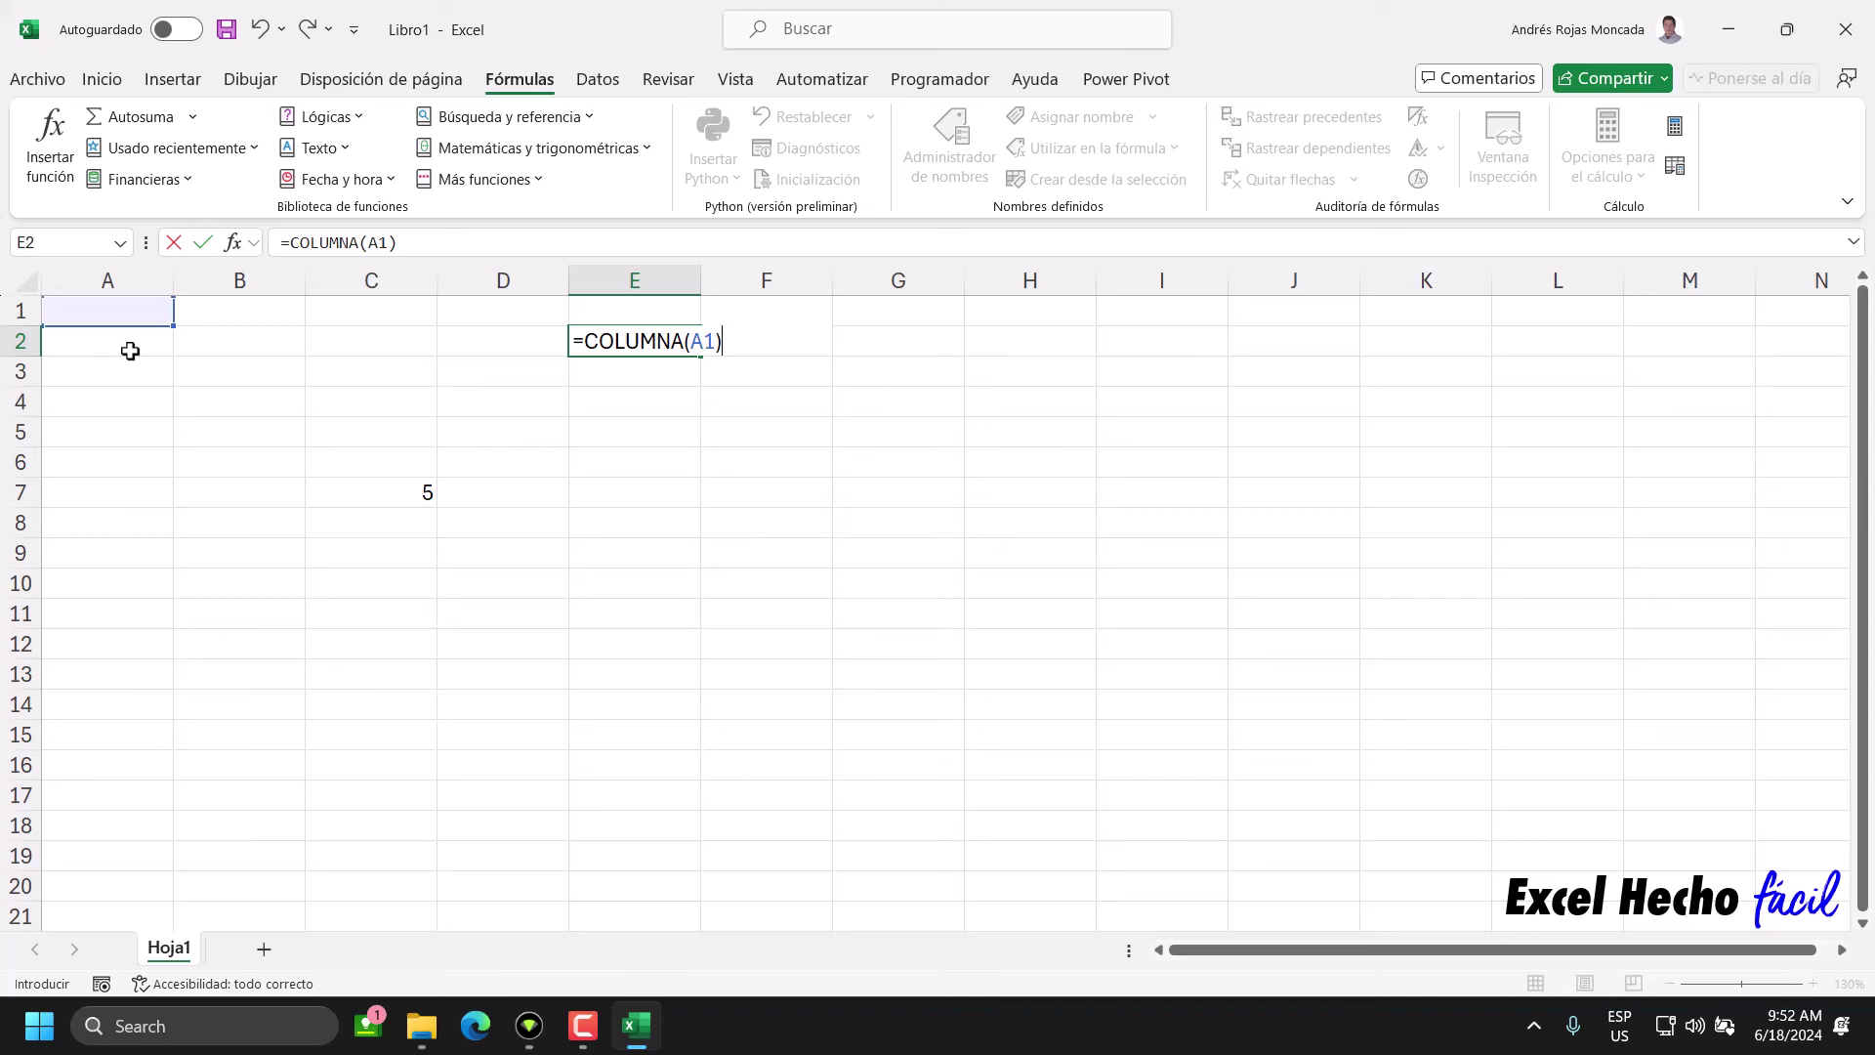
{"action": "key", "text": "Return"}
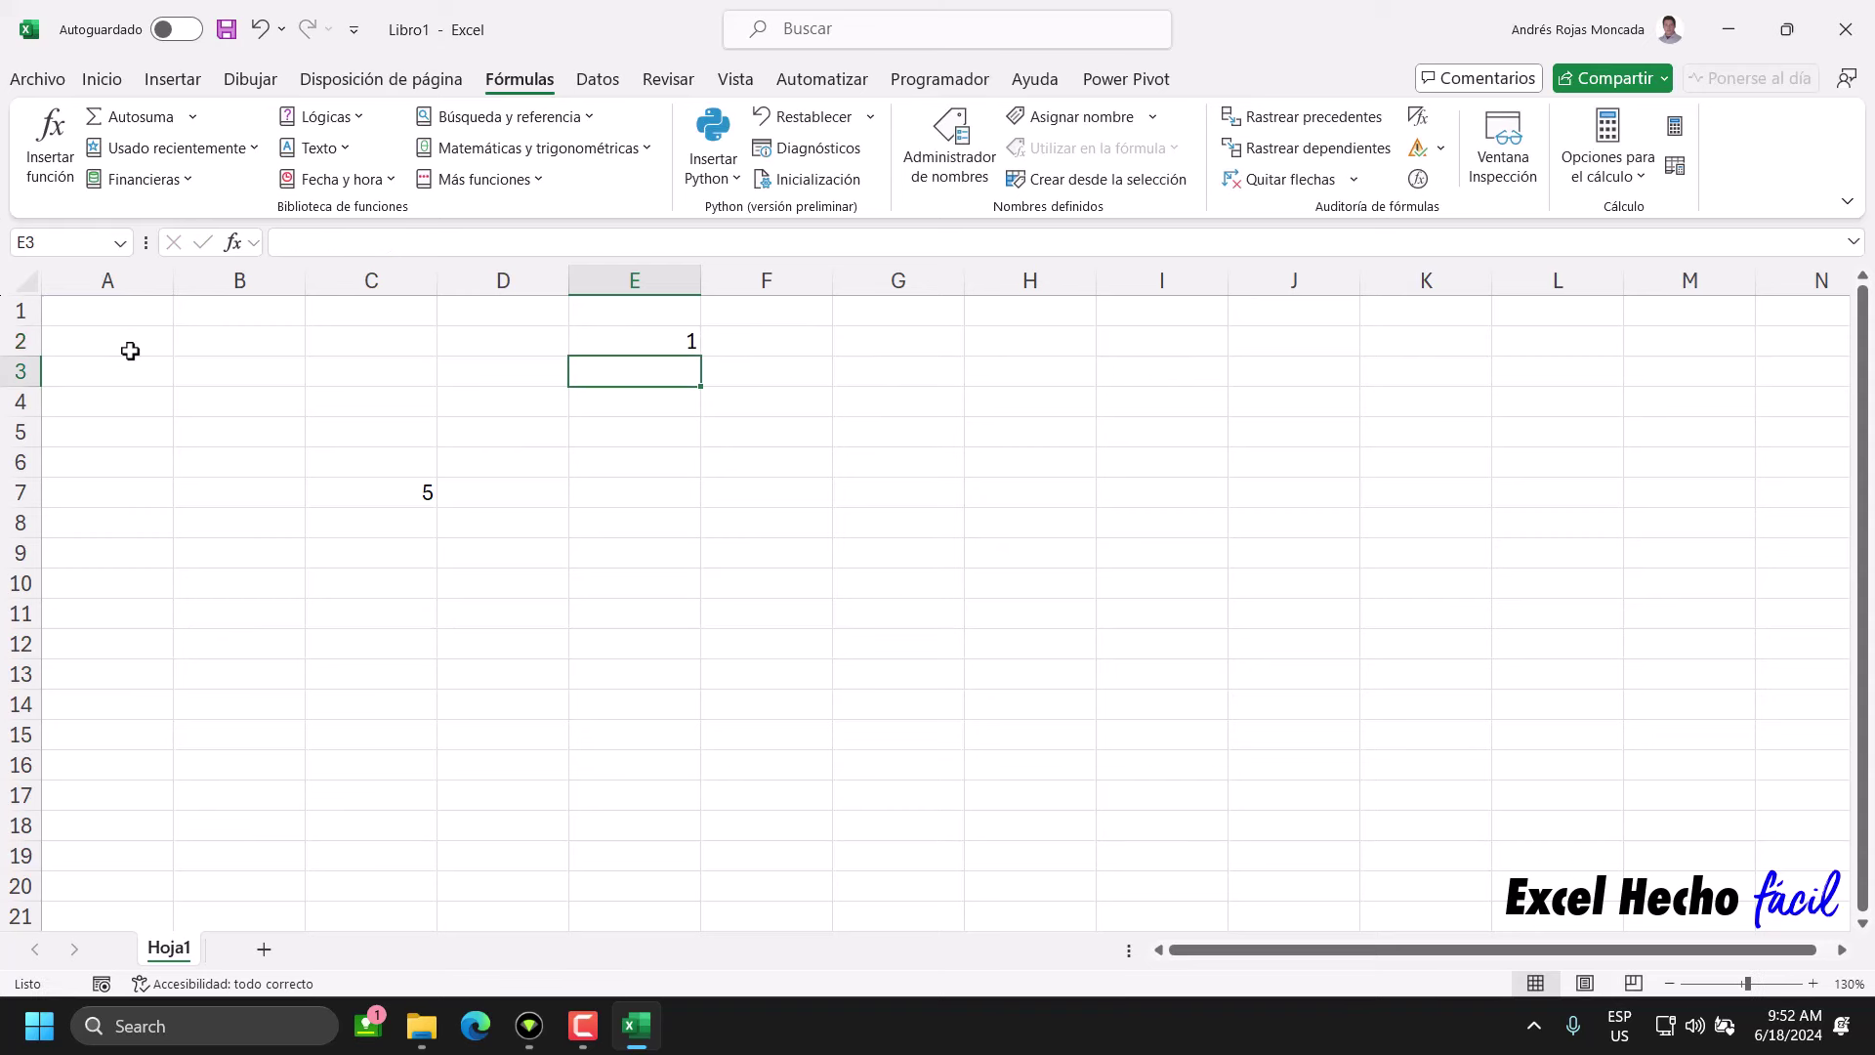
{"action": "left_click", "coordinate": [620, 341]}
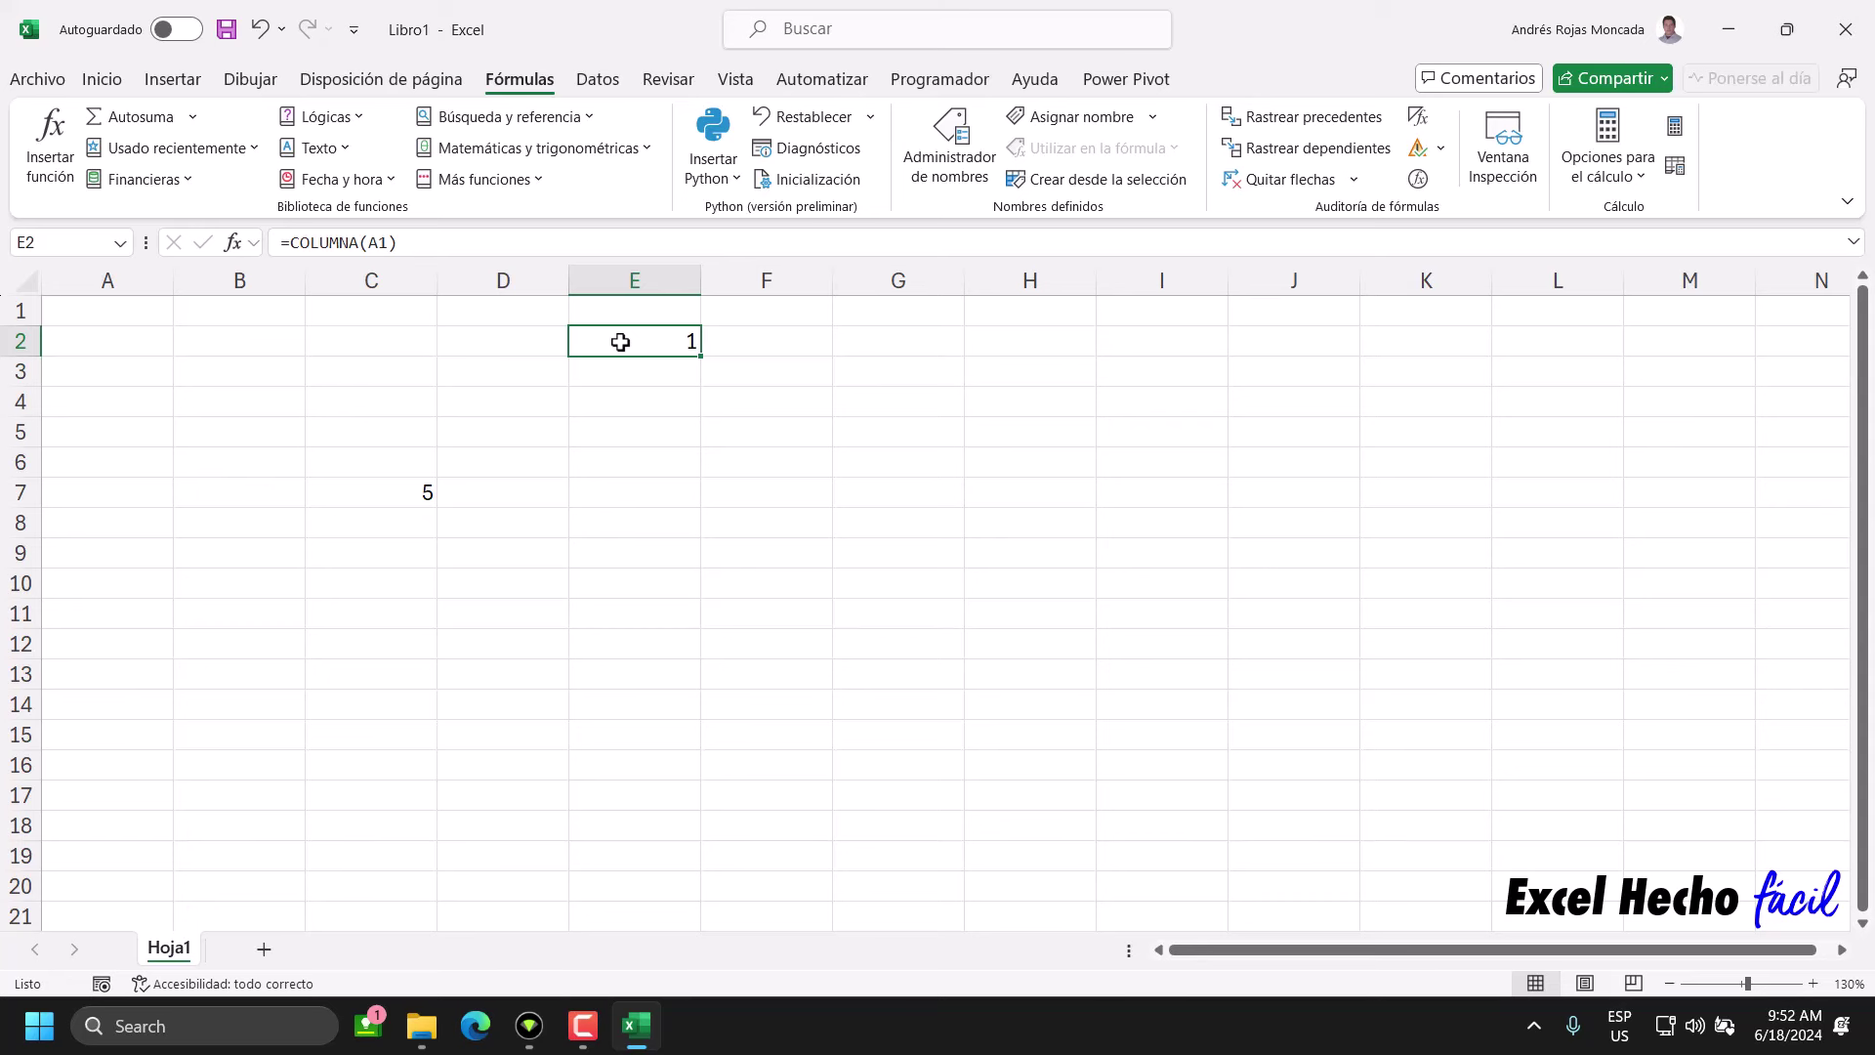
- Point the E2 COLUMNA formula at C1 instead of A1
{"action": "double_click", "coordinate": [620, 341]}
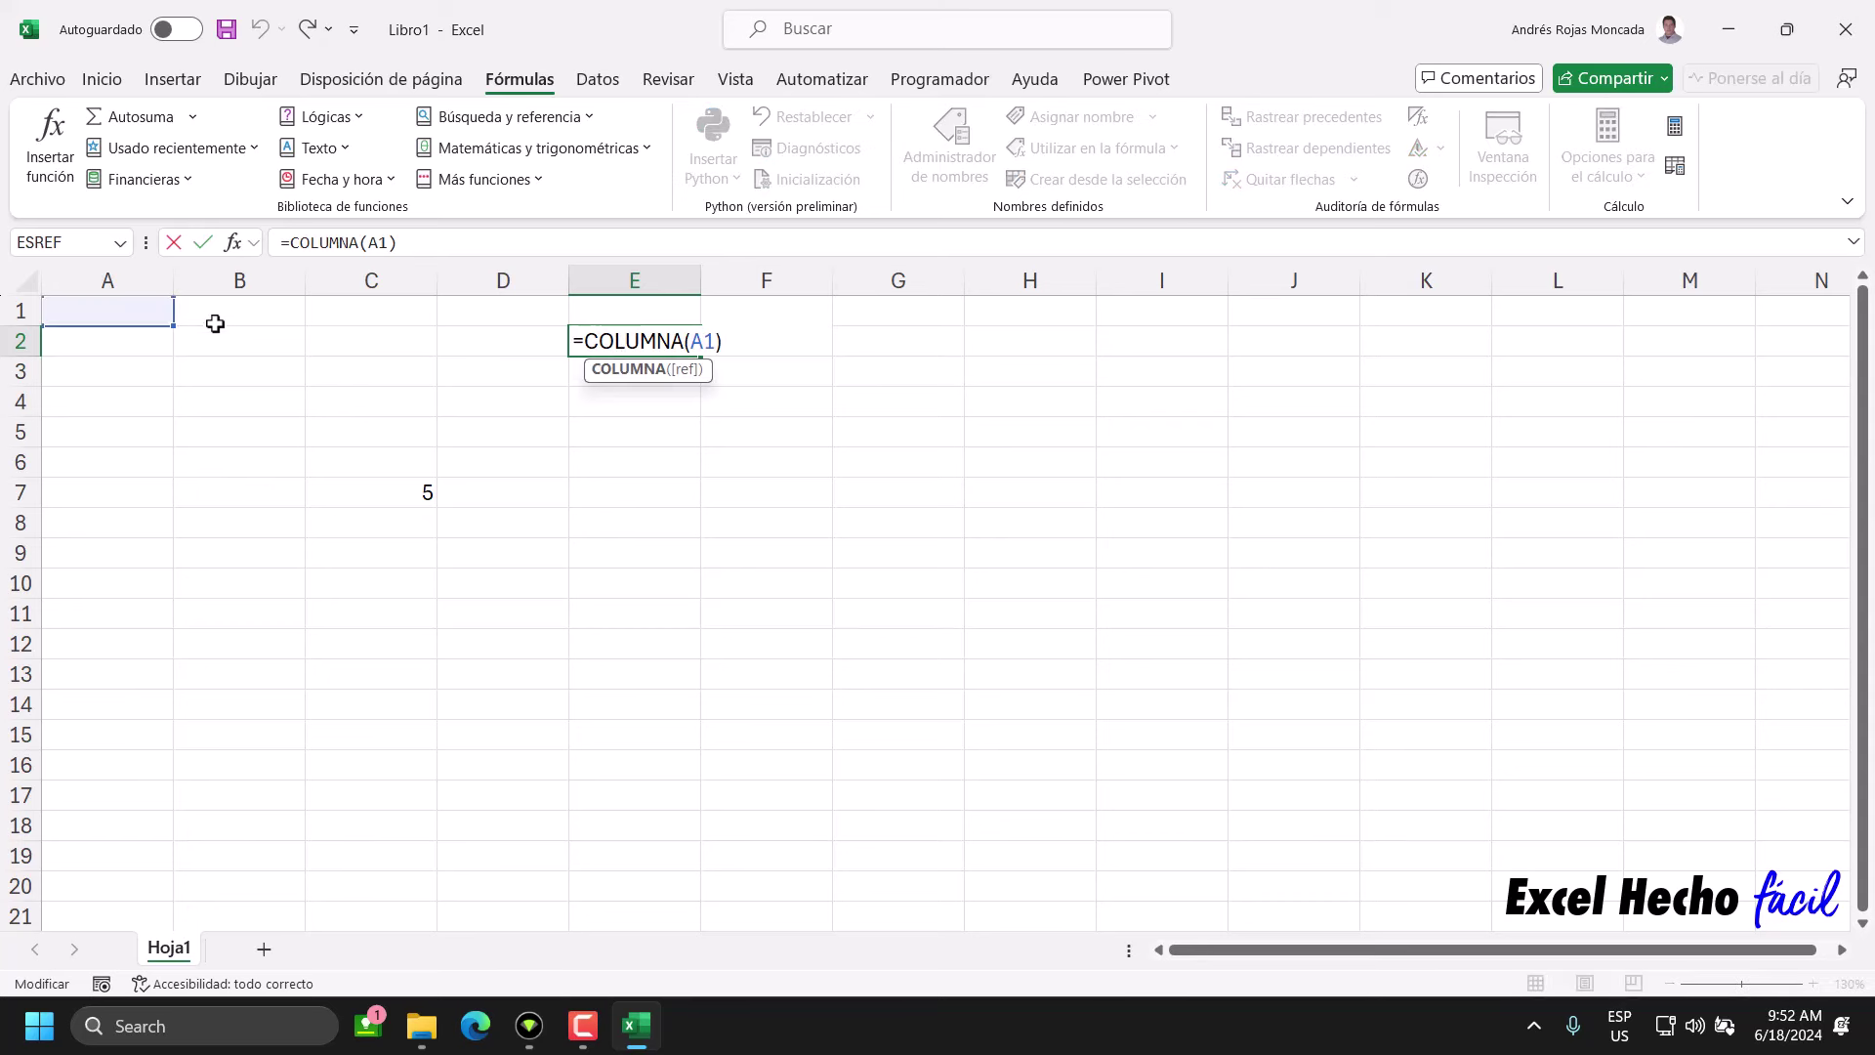
{"action": "left_click", "coordinate": [360, 320]}
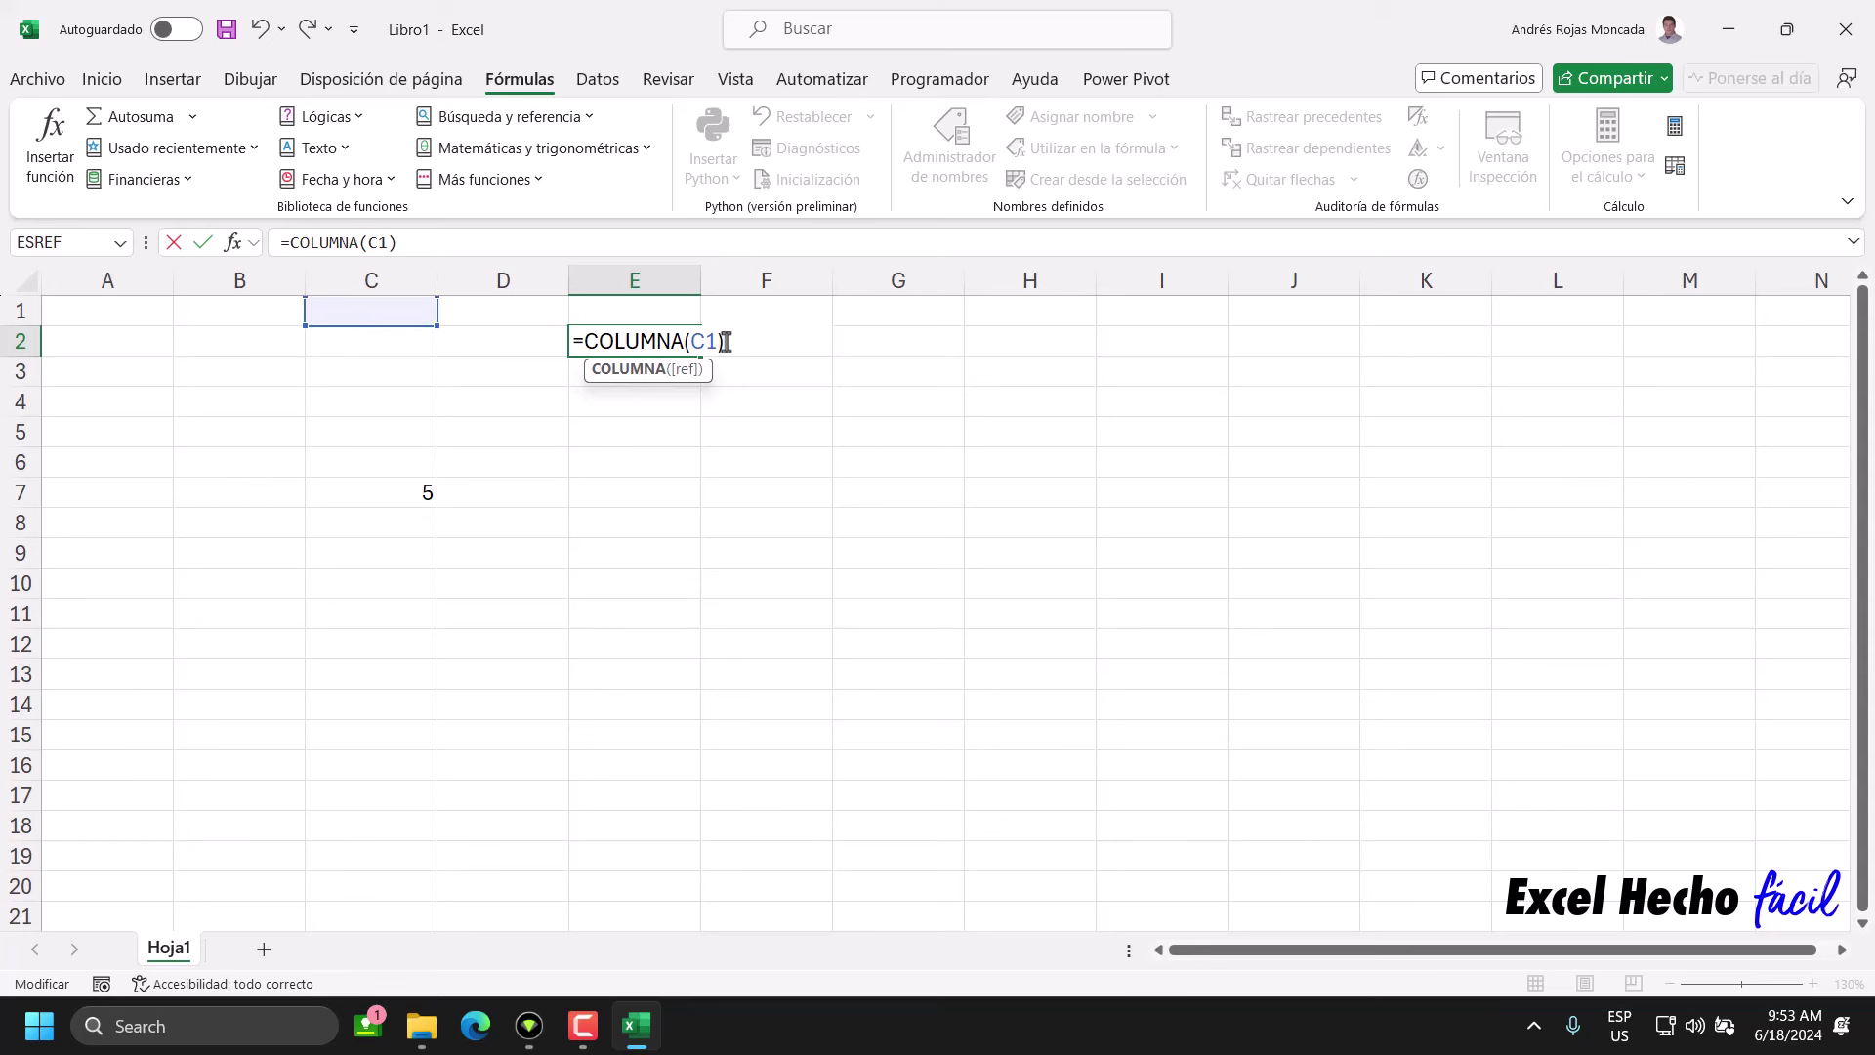
{"action": "key", "text": "Return"}
{"action": "left_click", "coordinate": [663, 344]}
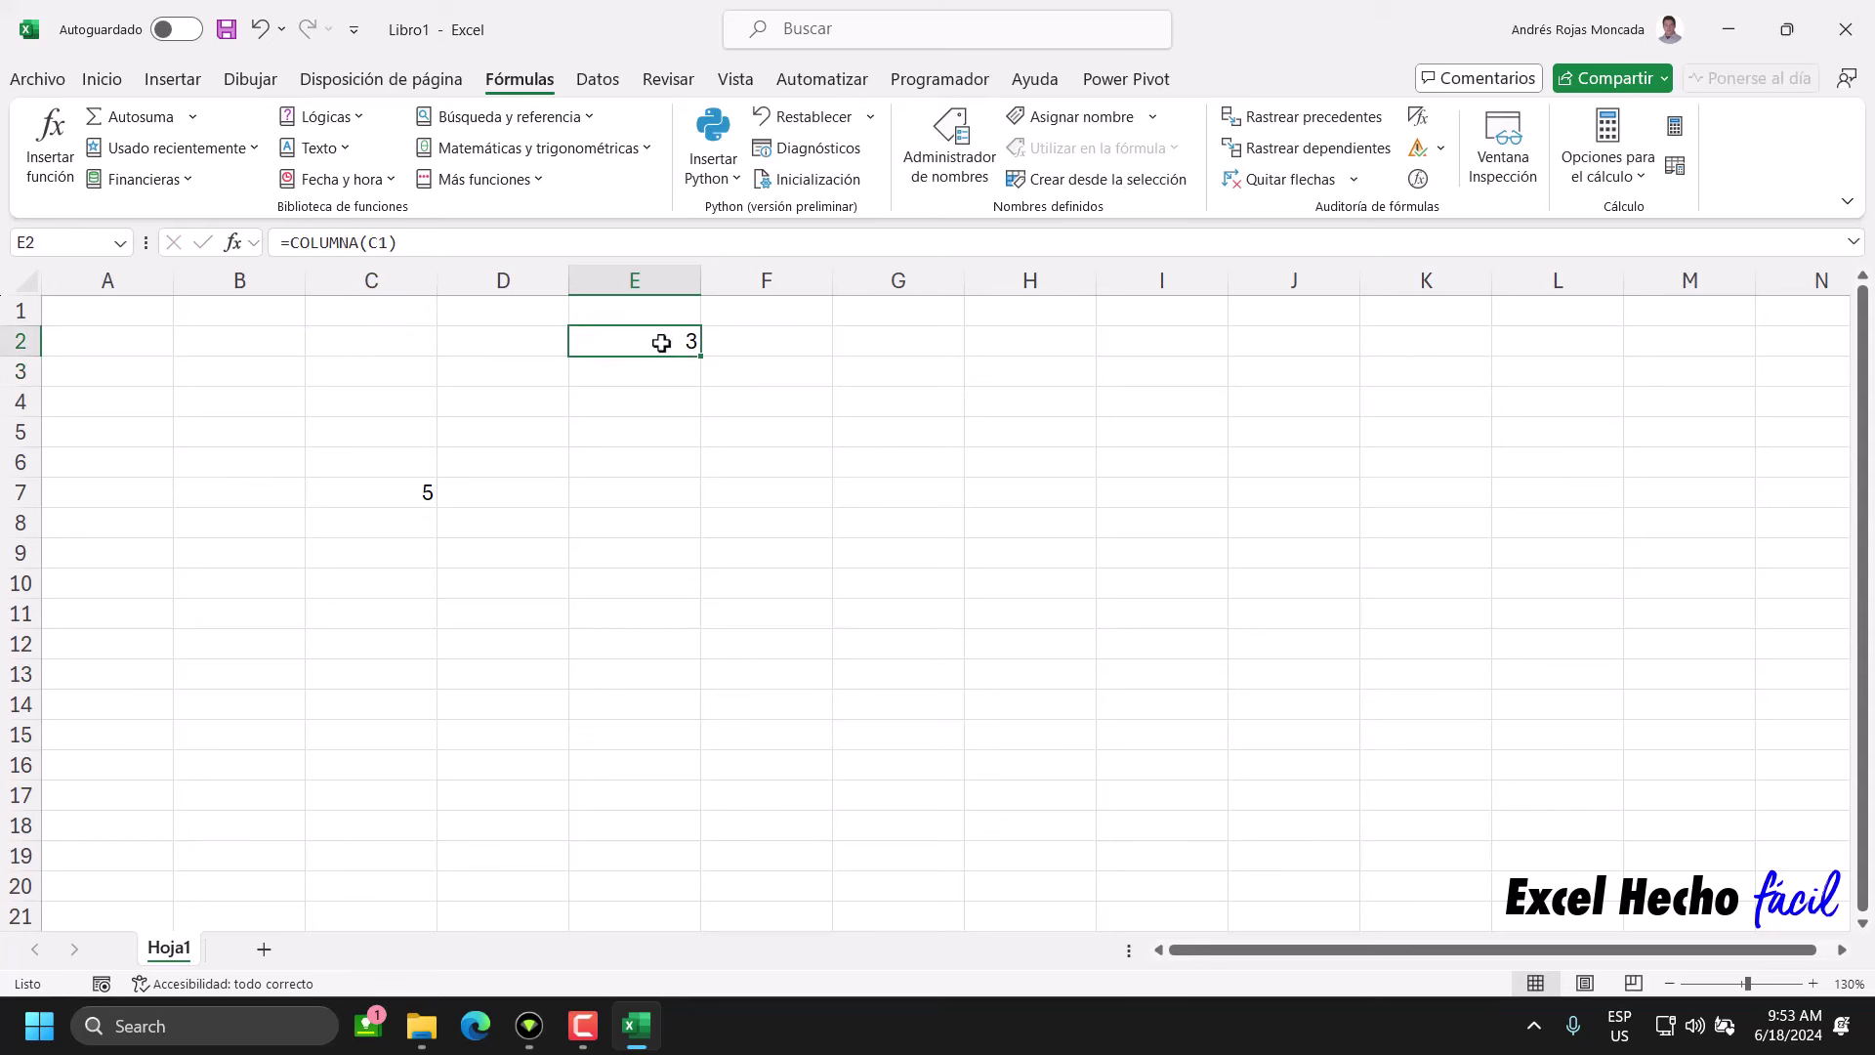
- Delete the C1 argument so E2 reads =COLUMNA() and returns 5
{"action": "double_click", "coordinate": [657, 347]}
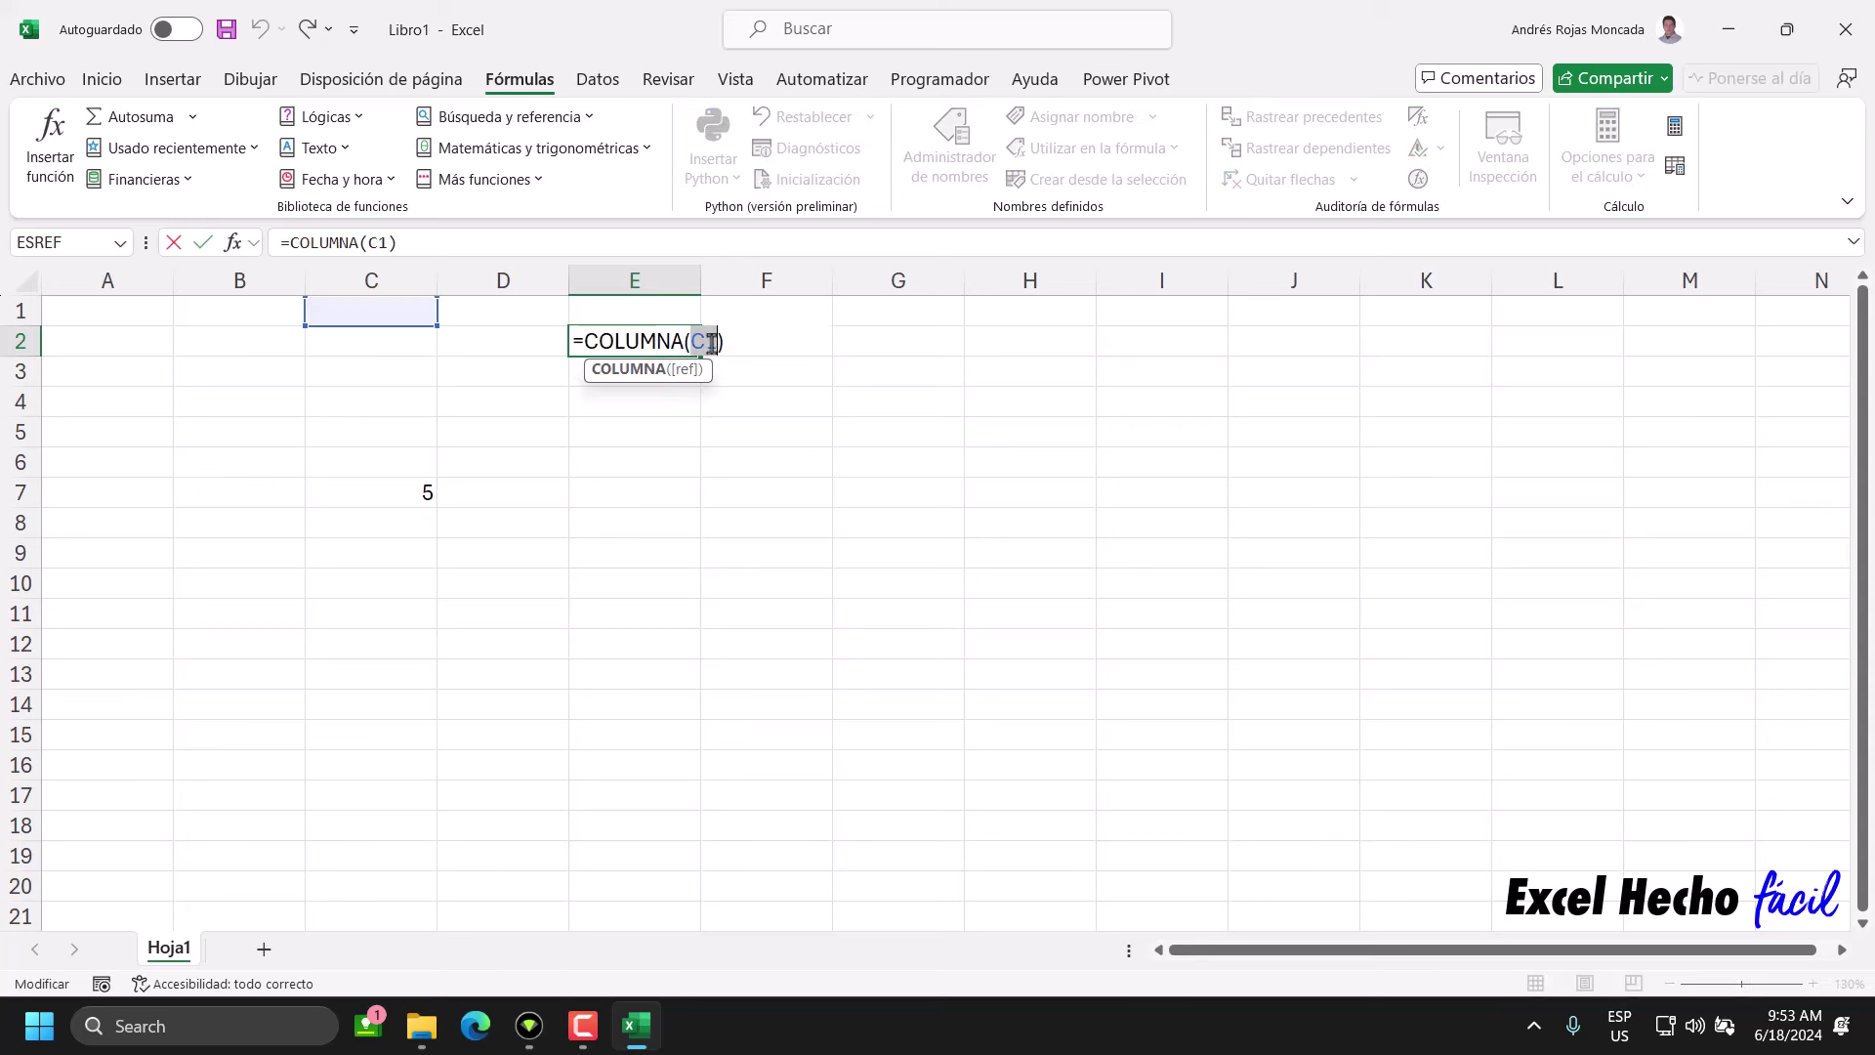
{"action": "left_click", "coordinate": [693, 371]}
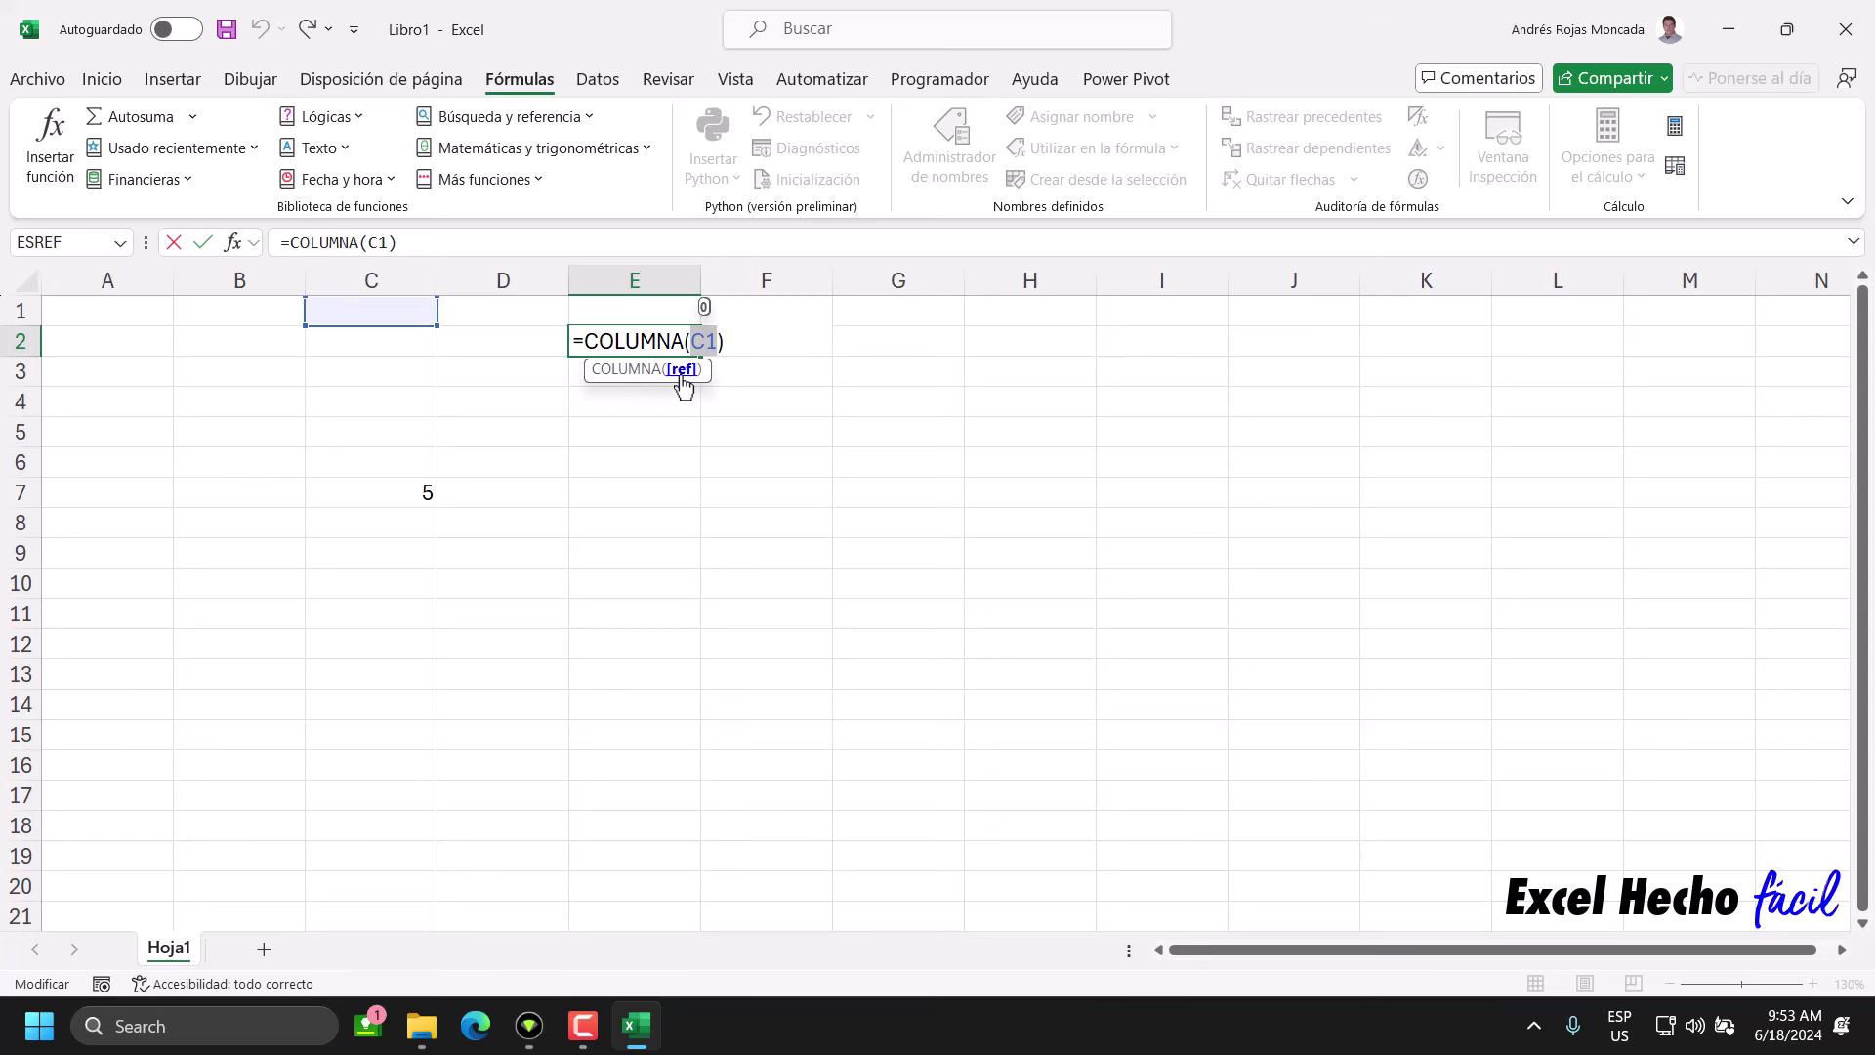
{"action": "key", "text": "BackSpace"}
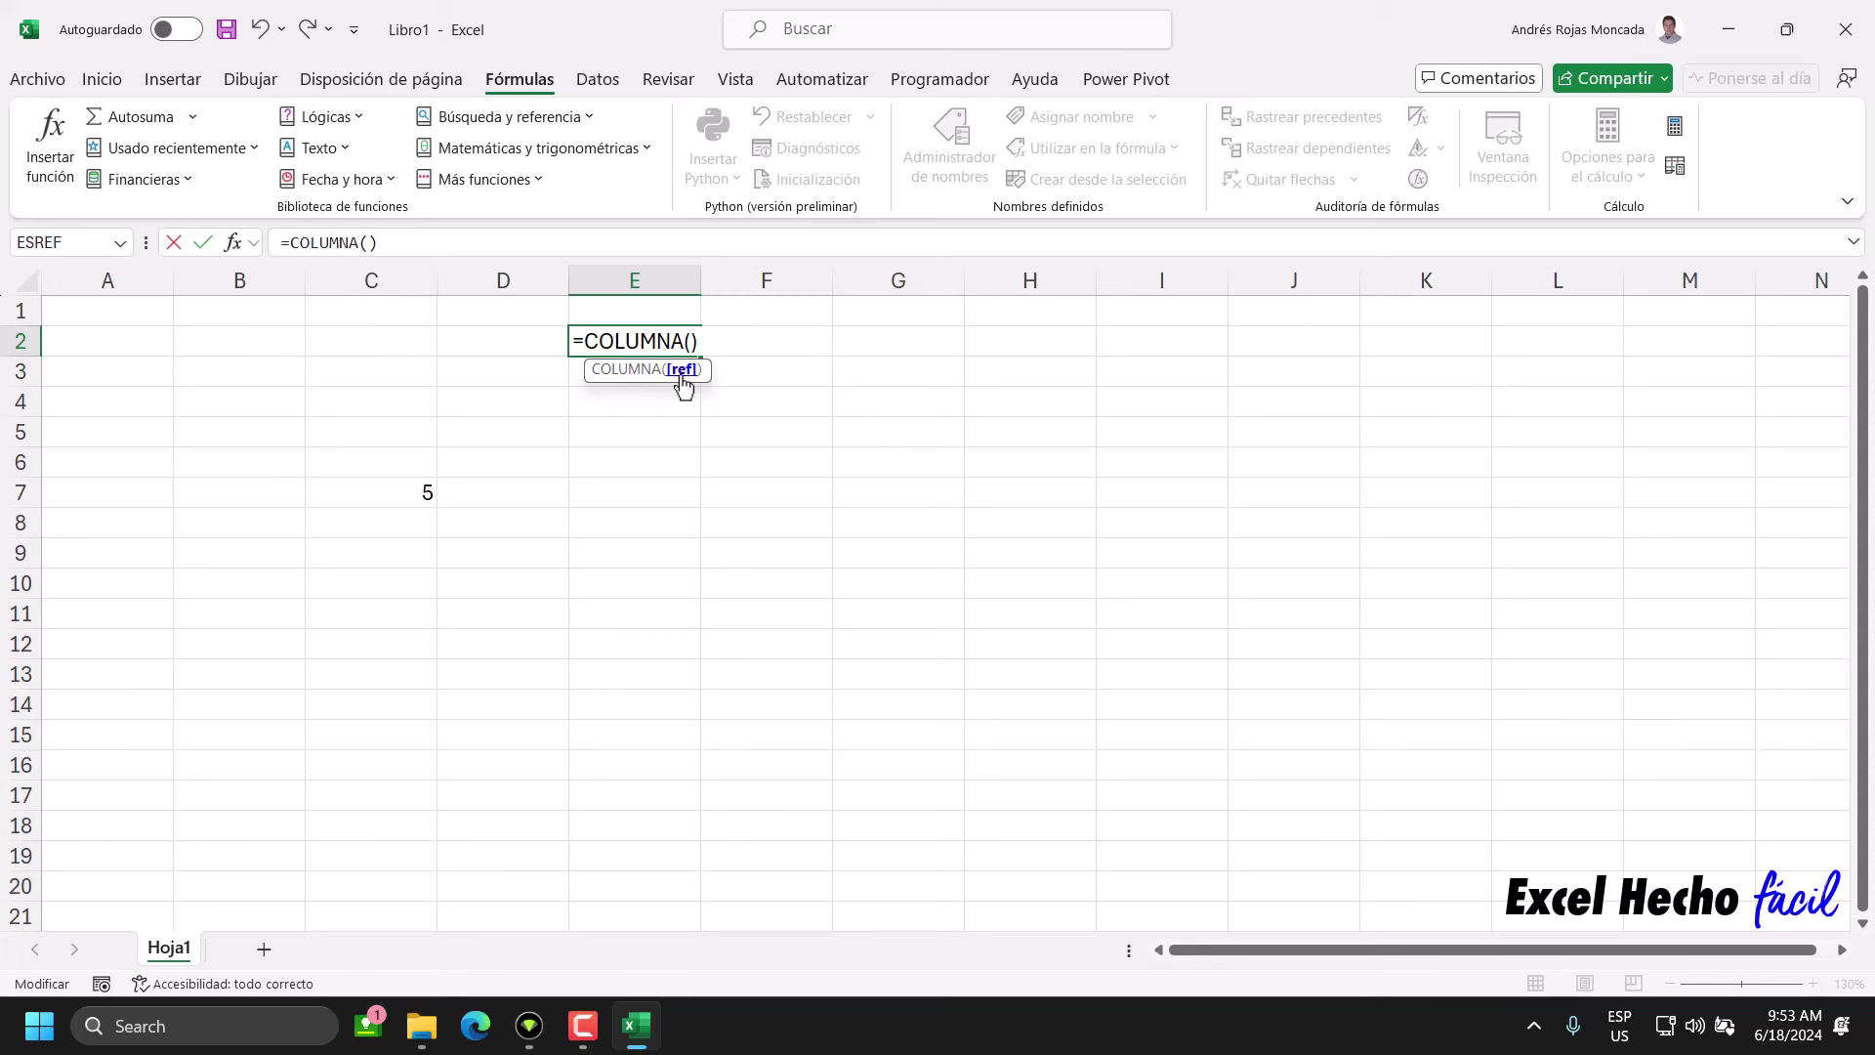
{"action": "key", "text": "Return"}
{"action": "left_click", "coordinate": [644, 339]}
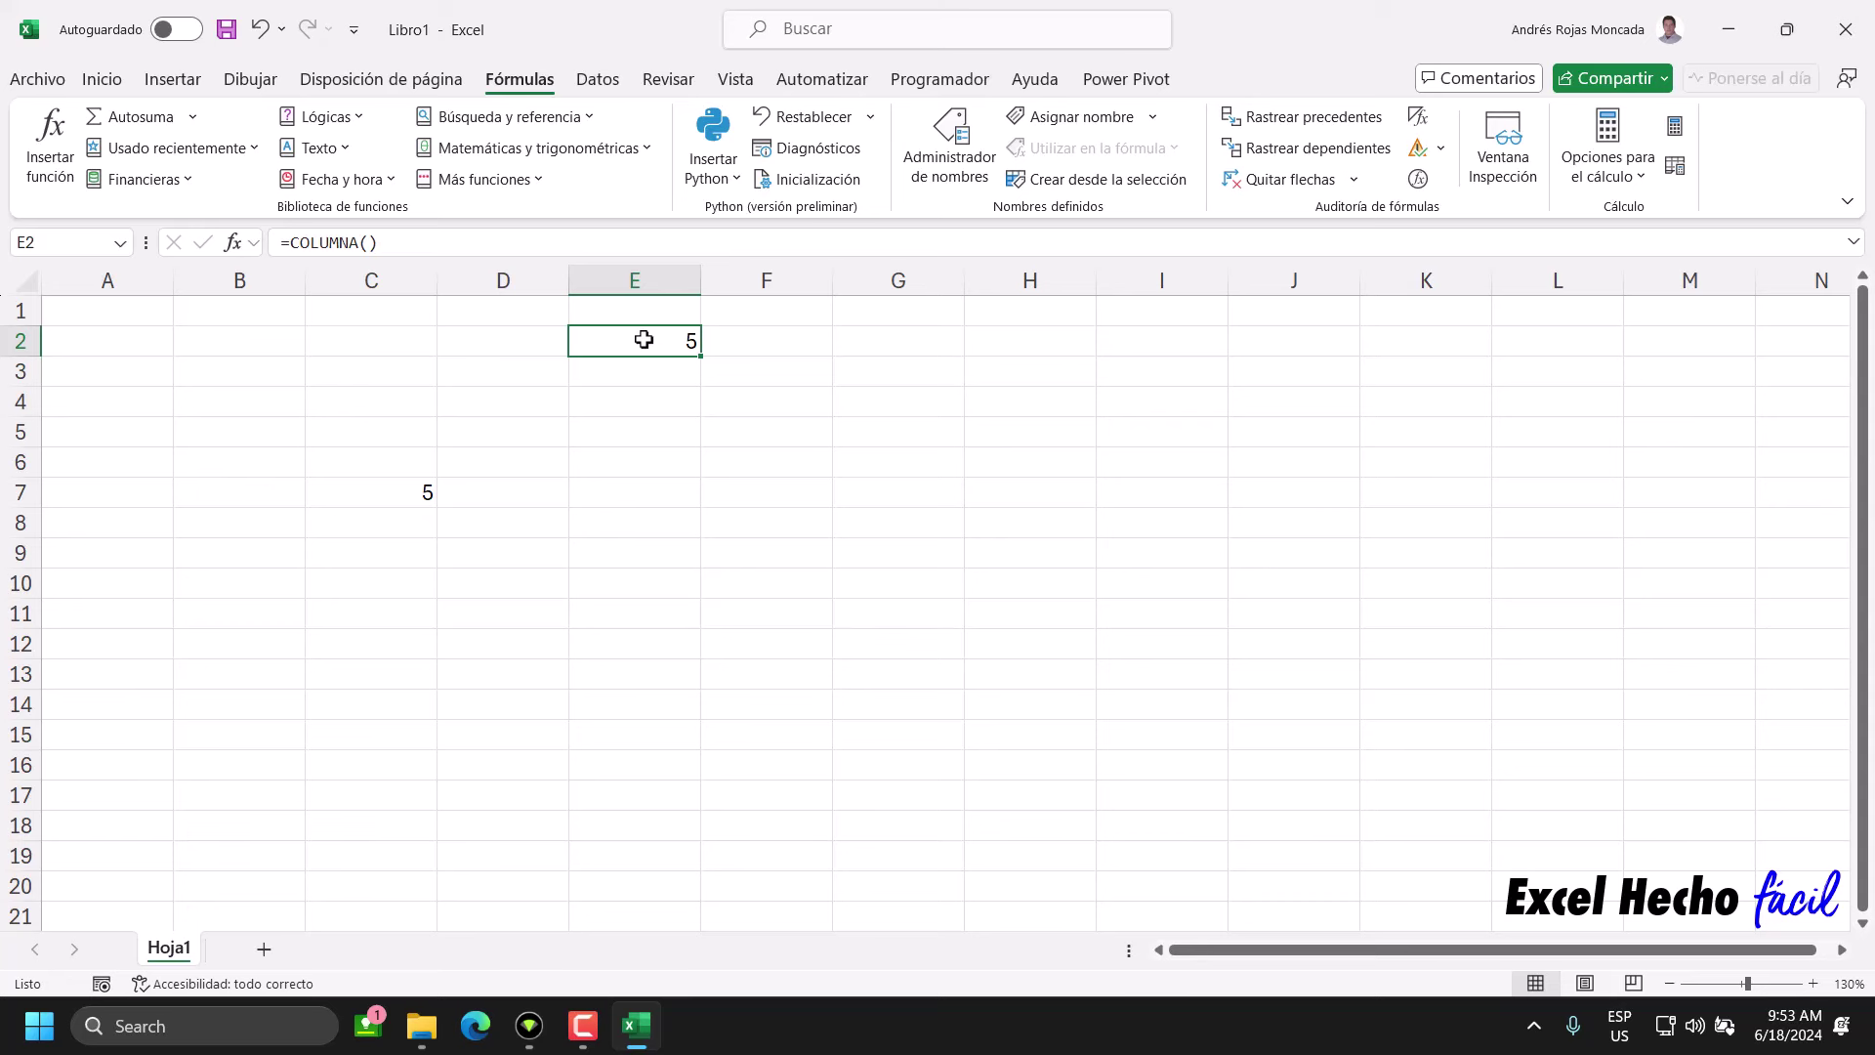
- Copy =COLUMNA() from E2 across to G2 and down to row 16, showing 5, 6, 7
{"action": "left_click", "coordinate": [640, 273]}
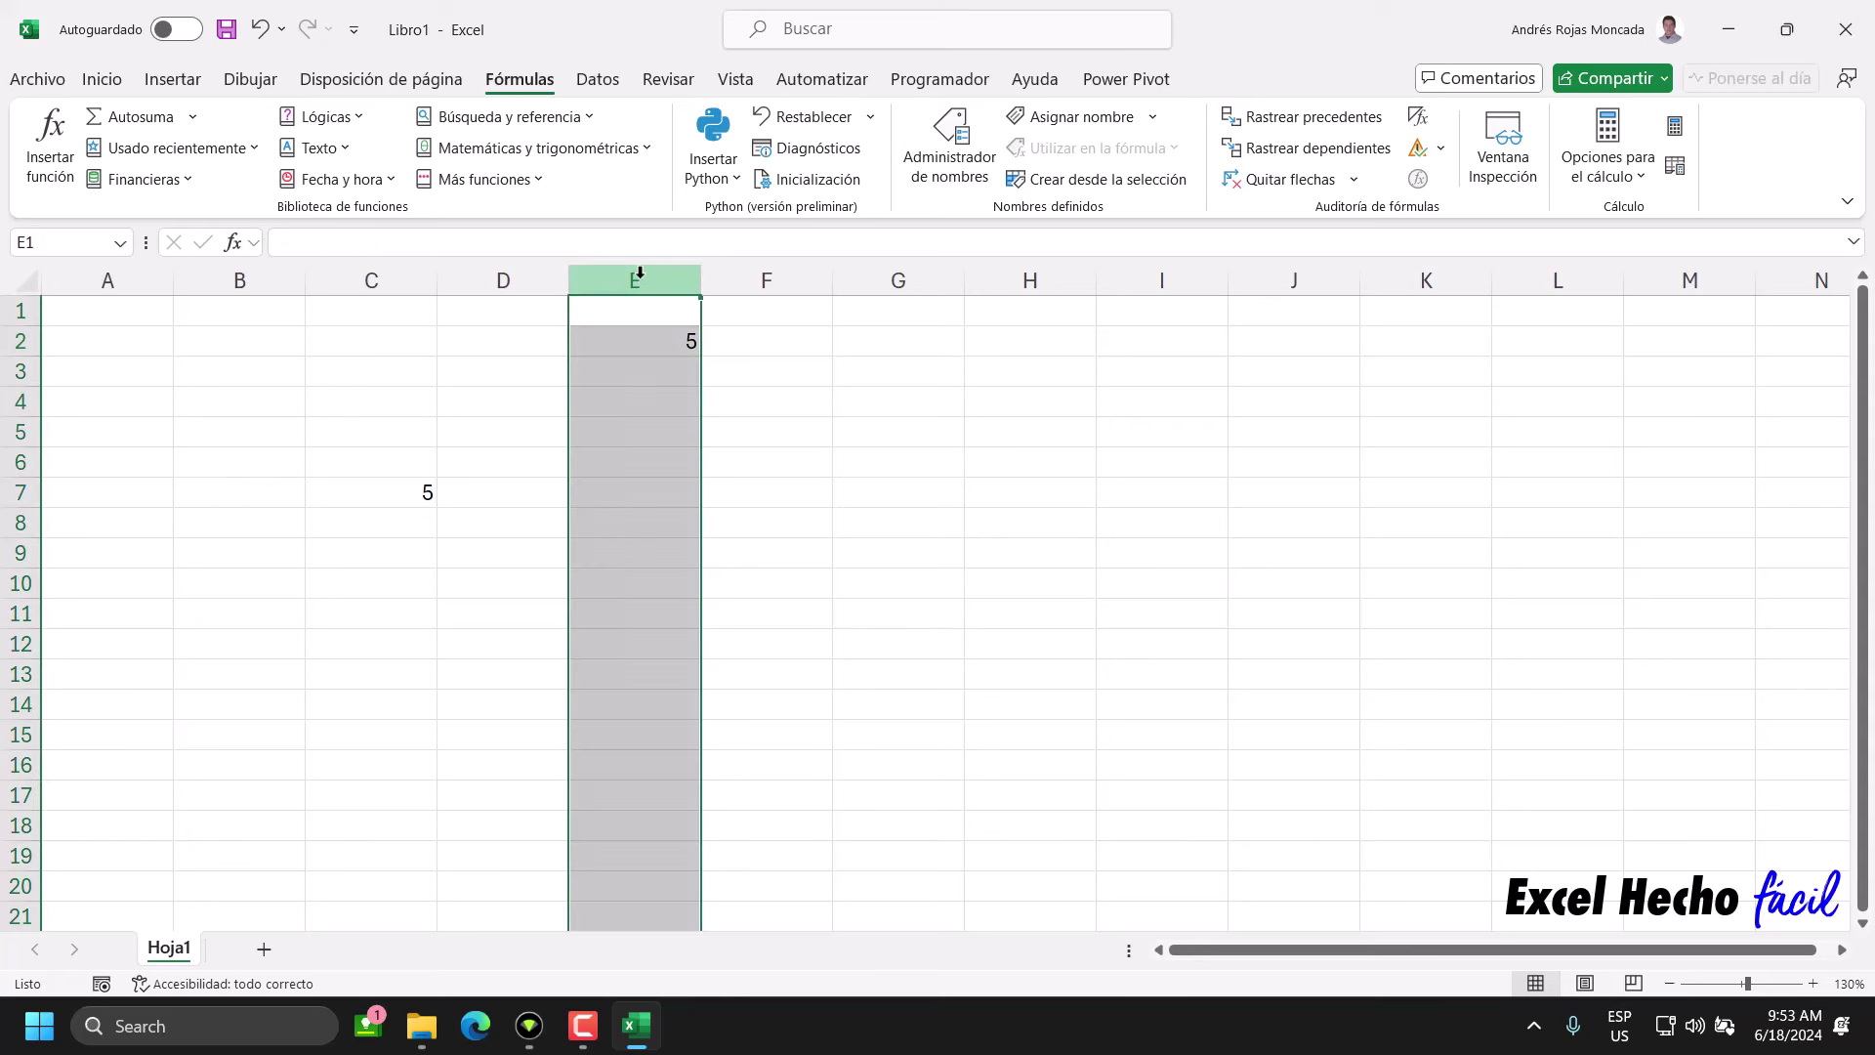
{"action": "left_click", "coordinate": [633, 342]}
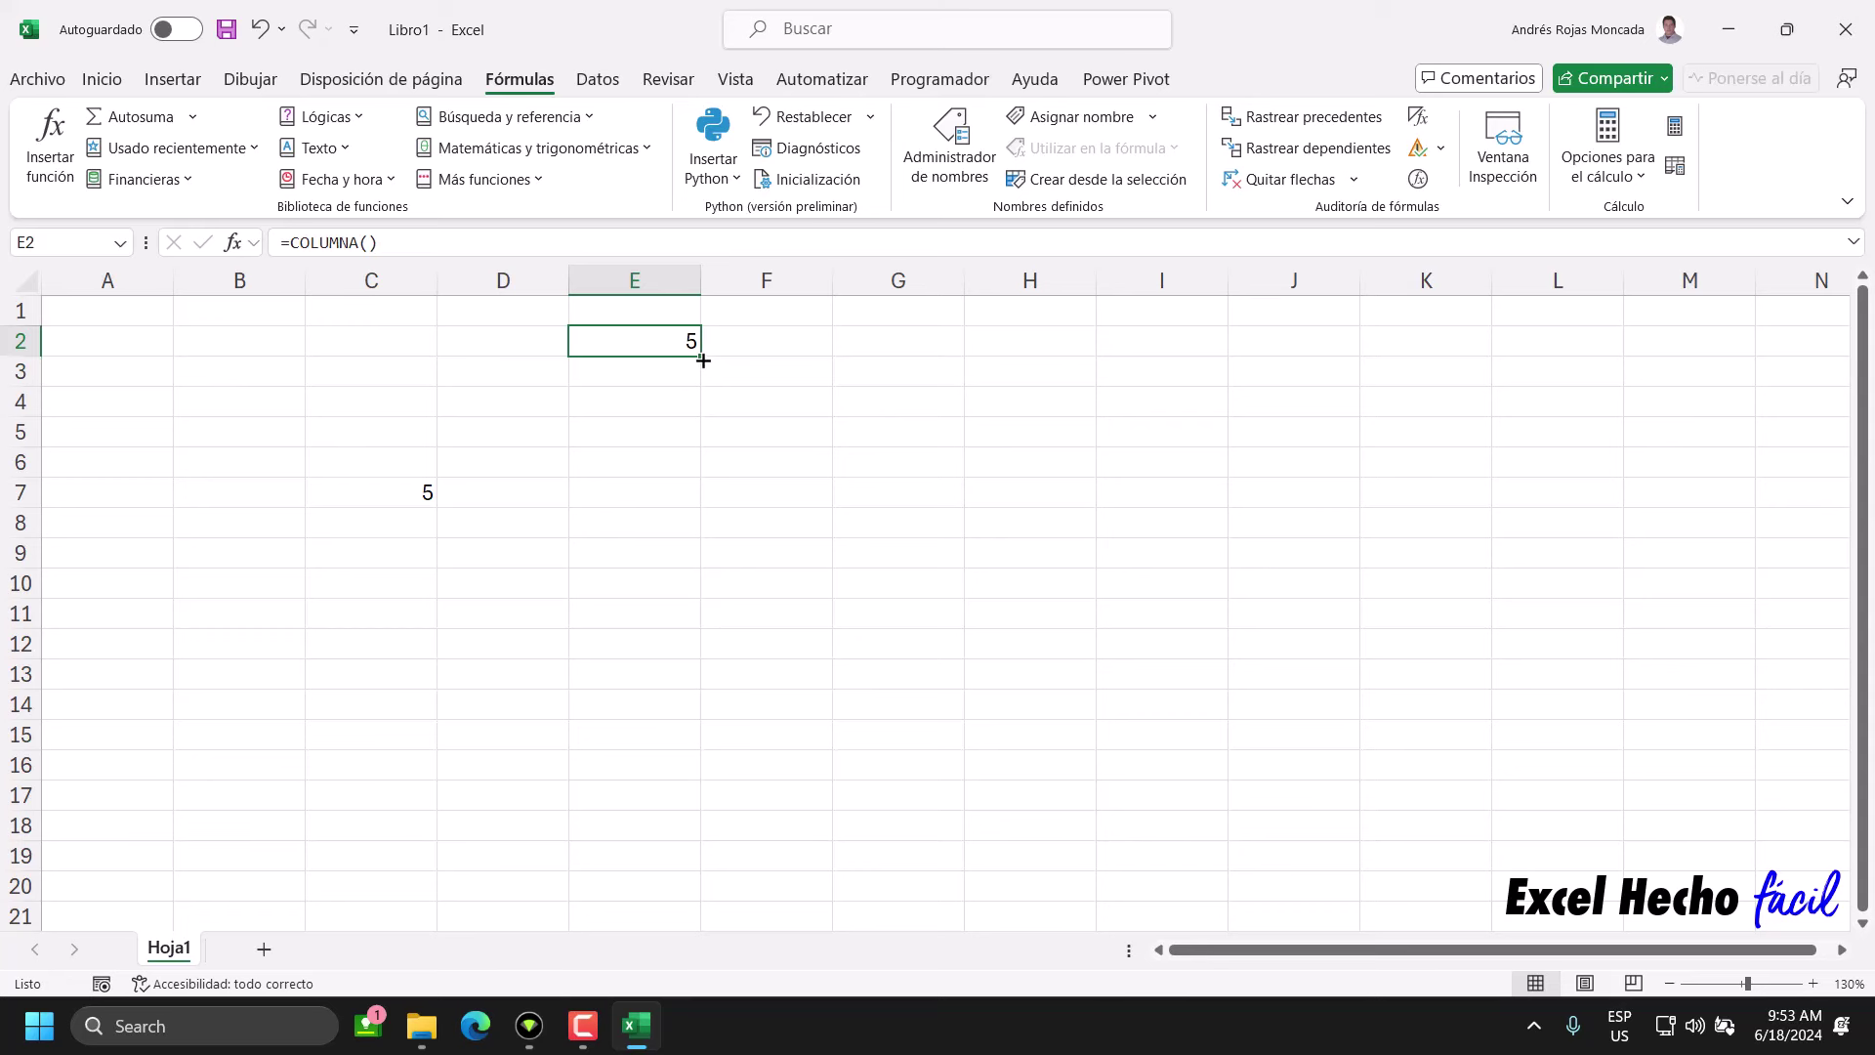
{"action": "mouse_move", "coordinate": [702, 355]}
{"action": "left_mouse_down"}
{"action": "mouse_move", "coordinate": [937, 359]}
{"action": "mouse_move", "coordinate": [961, 501]}
{"action": "left_mouse_up"}
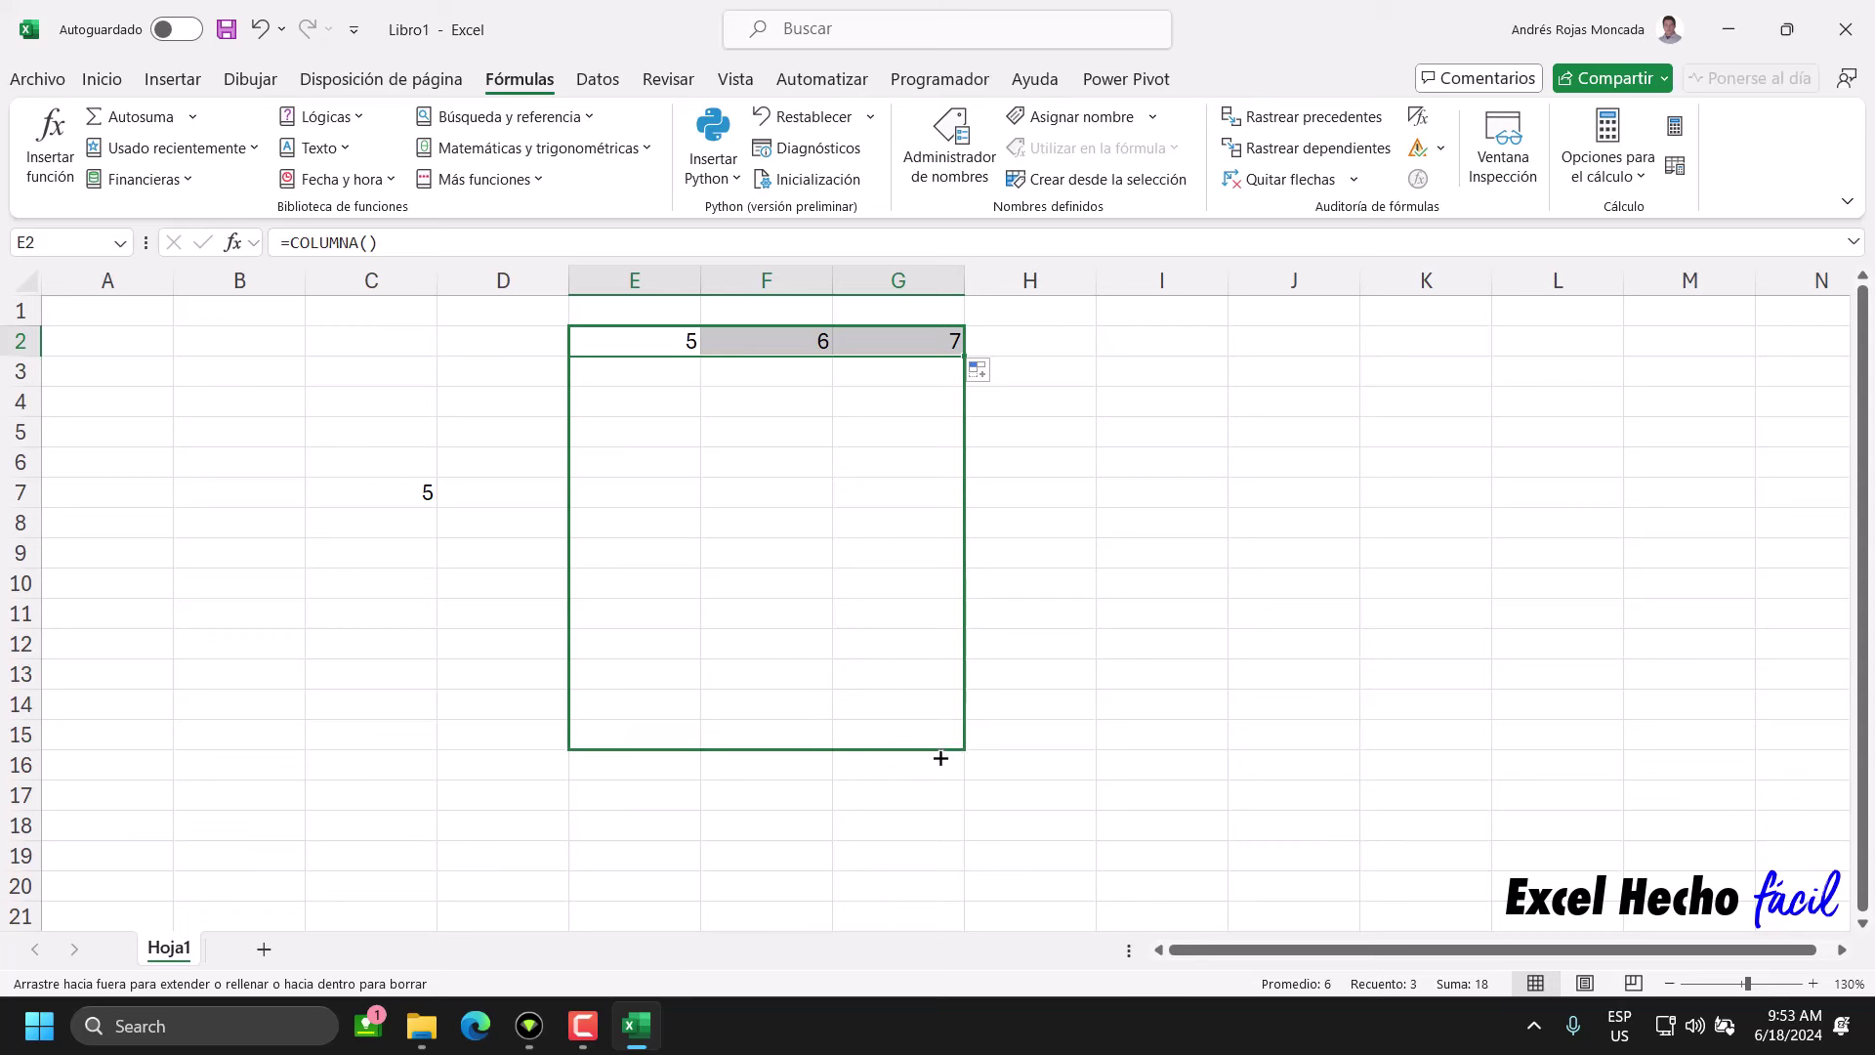
{"action": "left_click_drag", "start_coordinate": [944, 707], "coordinate": [944, 771]}
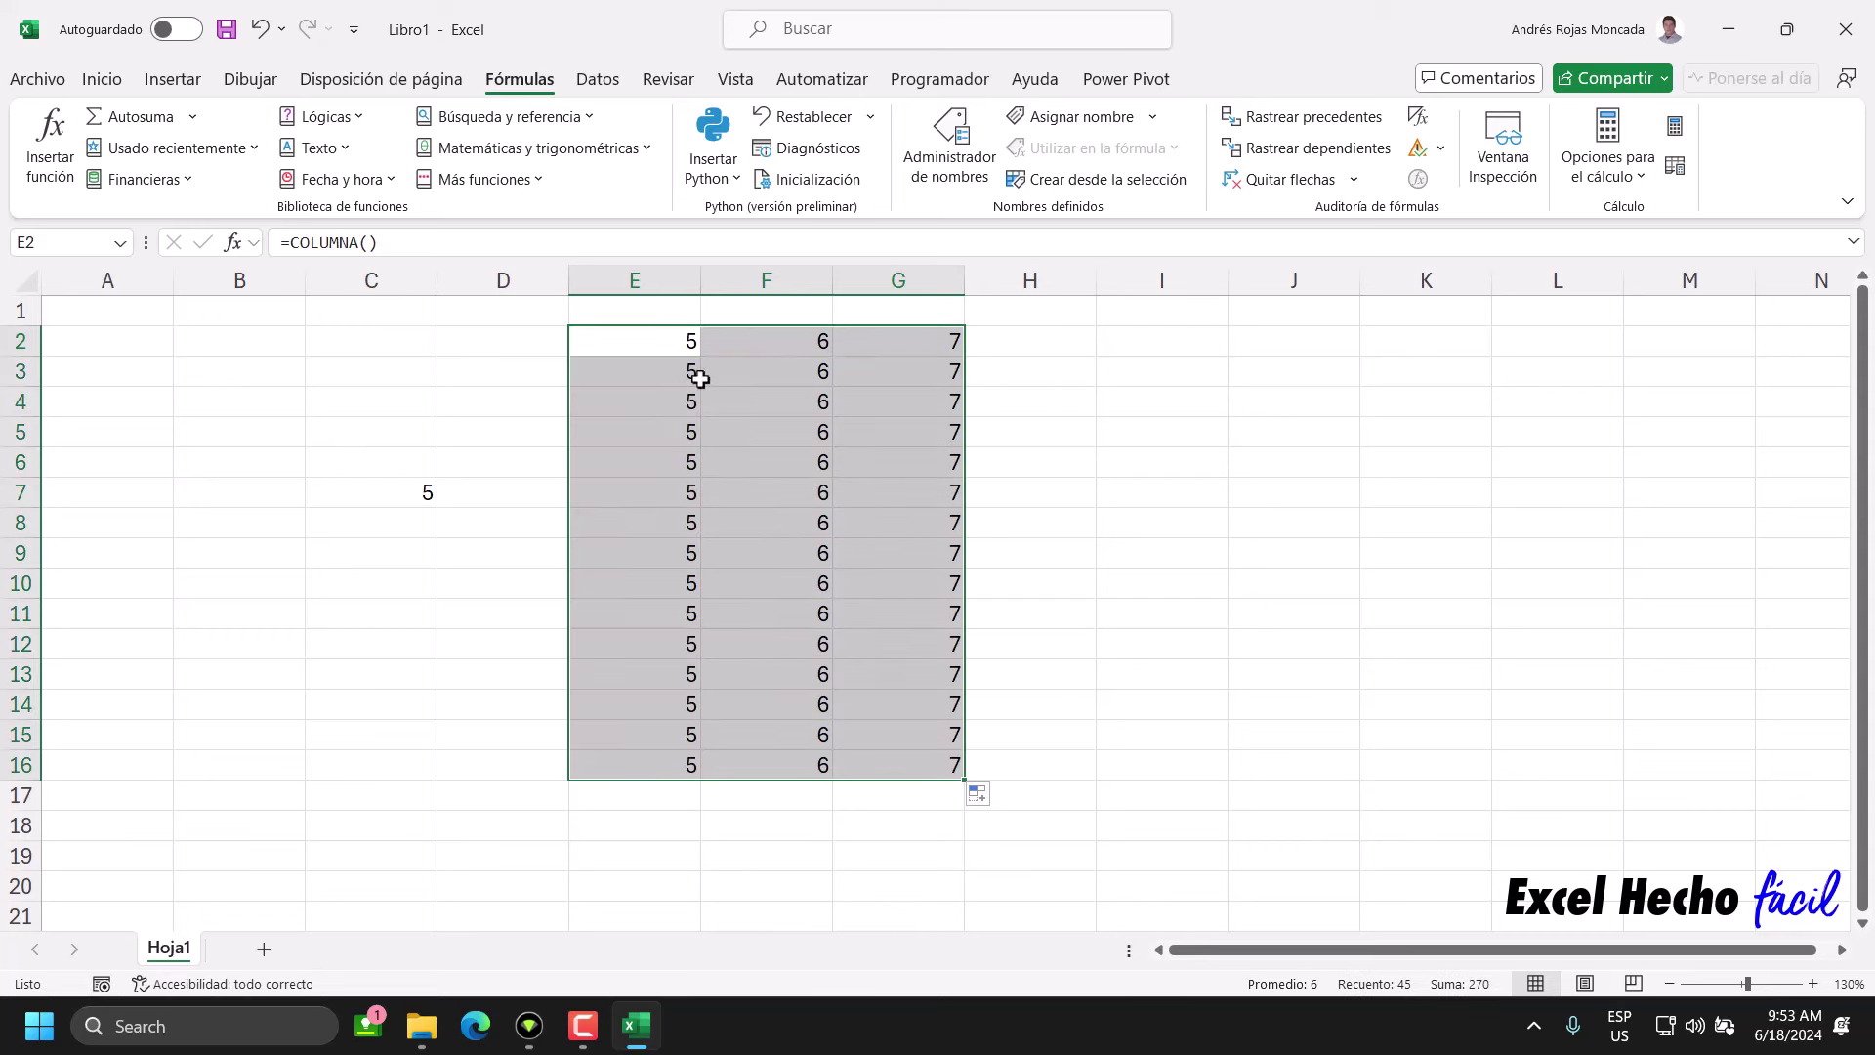
{"action": "left_click_drag", "start_coordinate": [670, 337], "coordinate": [674, 767]}
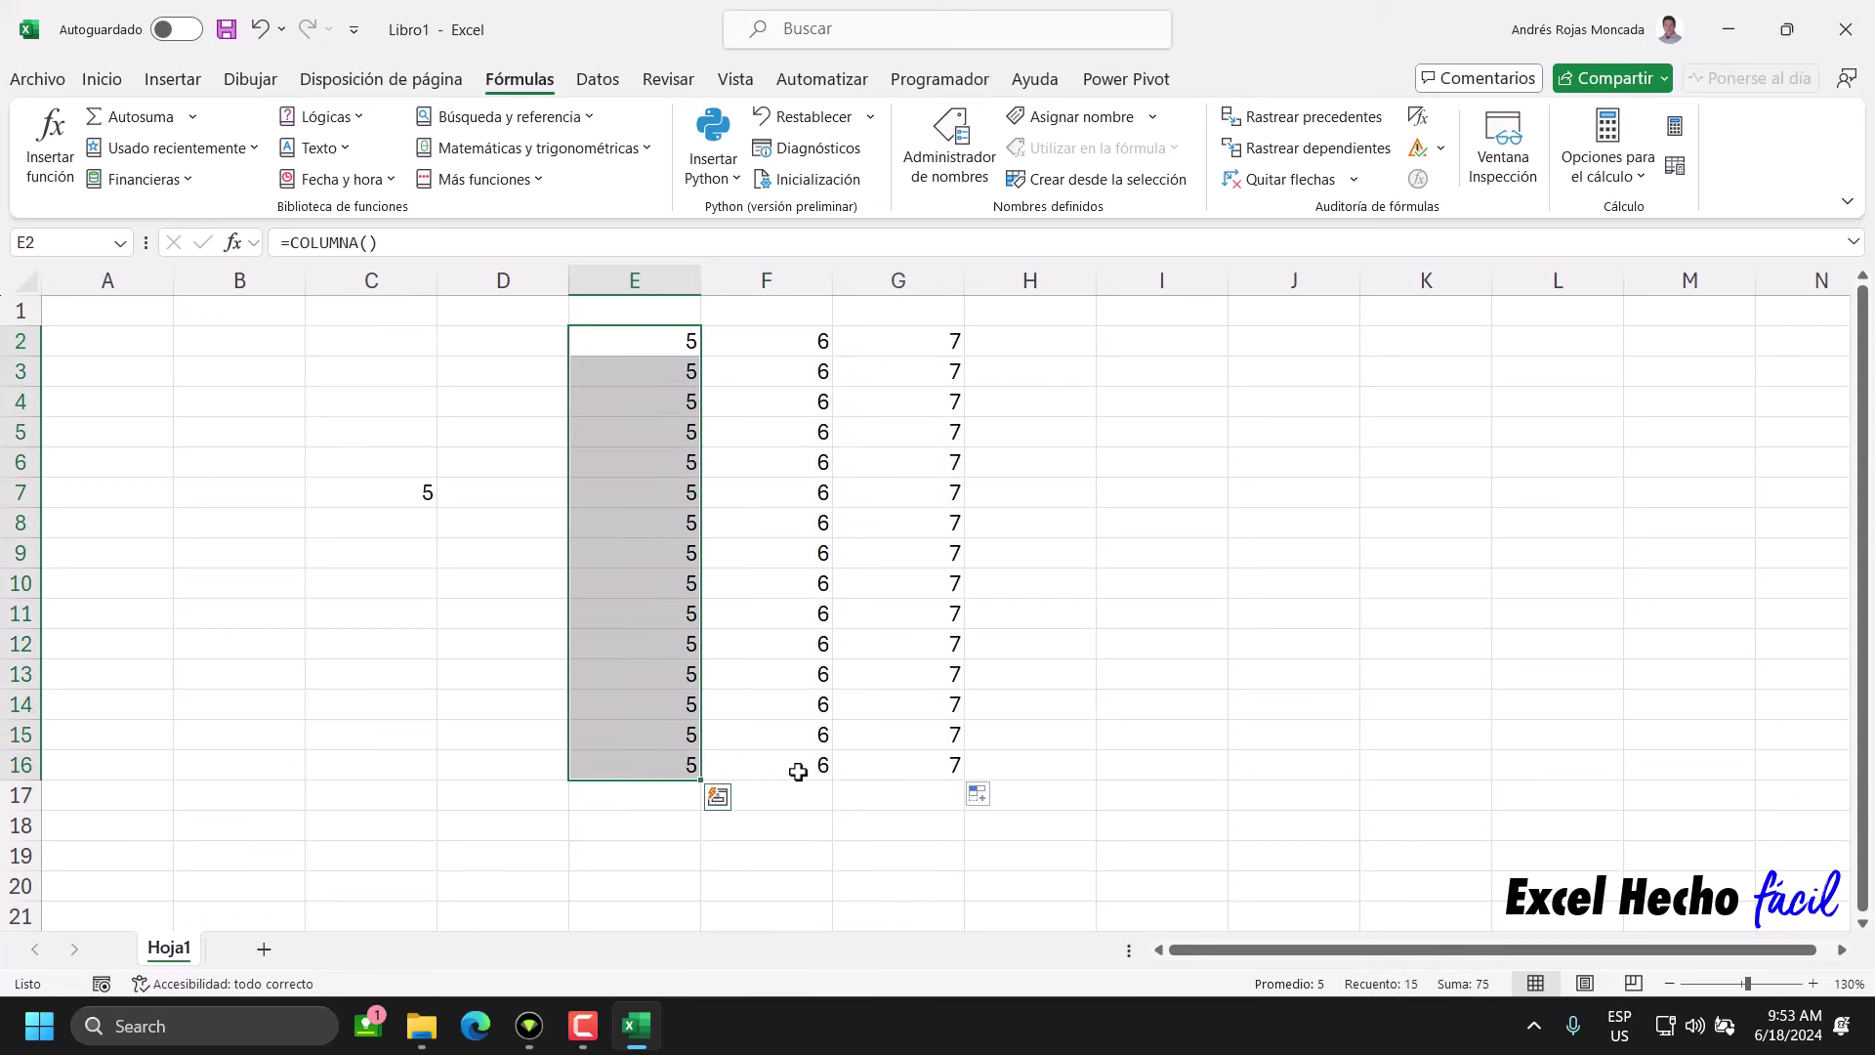
{"action": "mouse_move", "coordinate": [801, 765]}
{"action": "left_mouse_down"}
{"action": "mouse_move", "coordinate": [816, 341]}
{"action": "mouse_move", "coordinate": [908, 765]}
{"action": "left_mouse_up"}
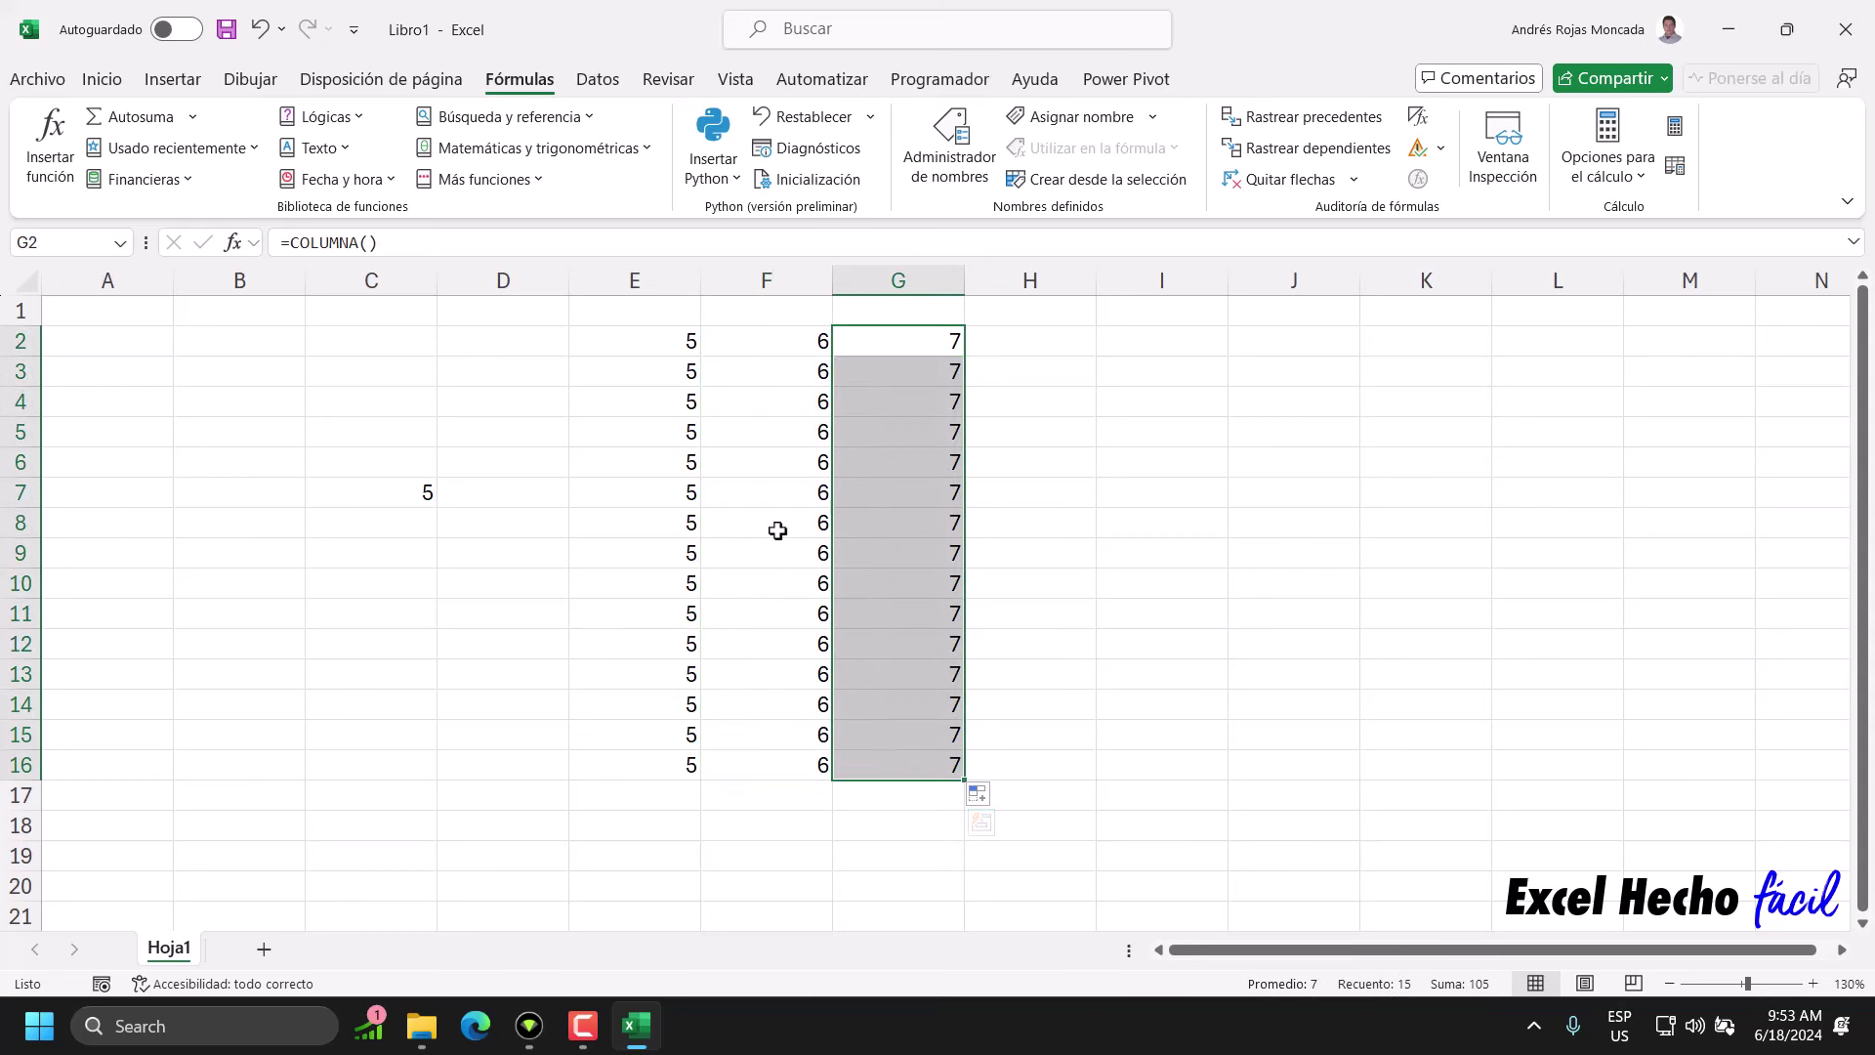
{"action": "left_click", "coordinate": [372, 532]}
- Enter =C7=F8 in C8, which returns FALSO
{"action": "type", "text": "="}
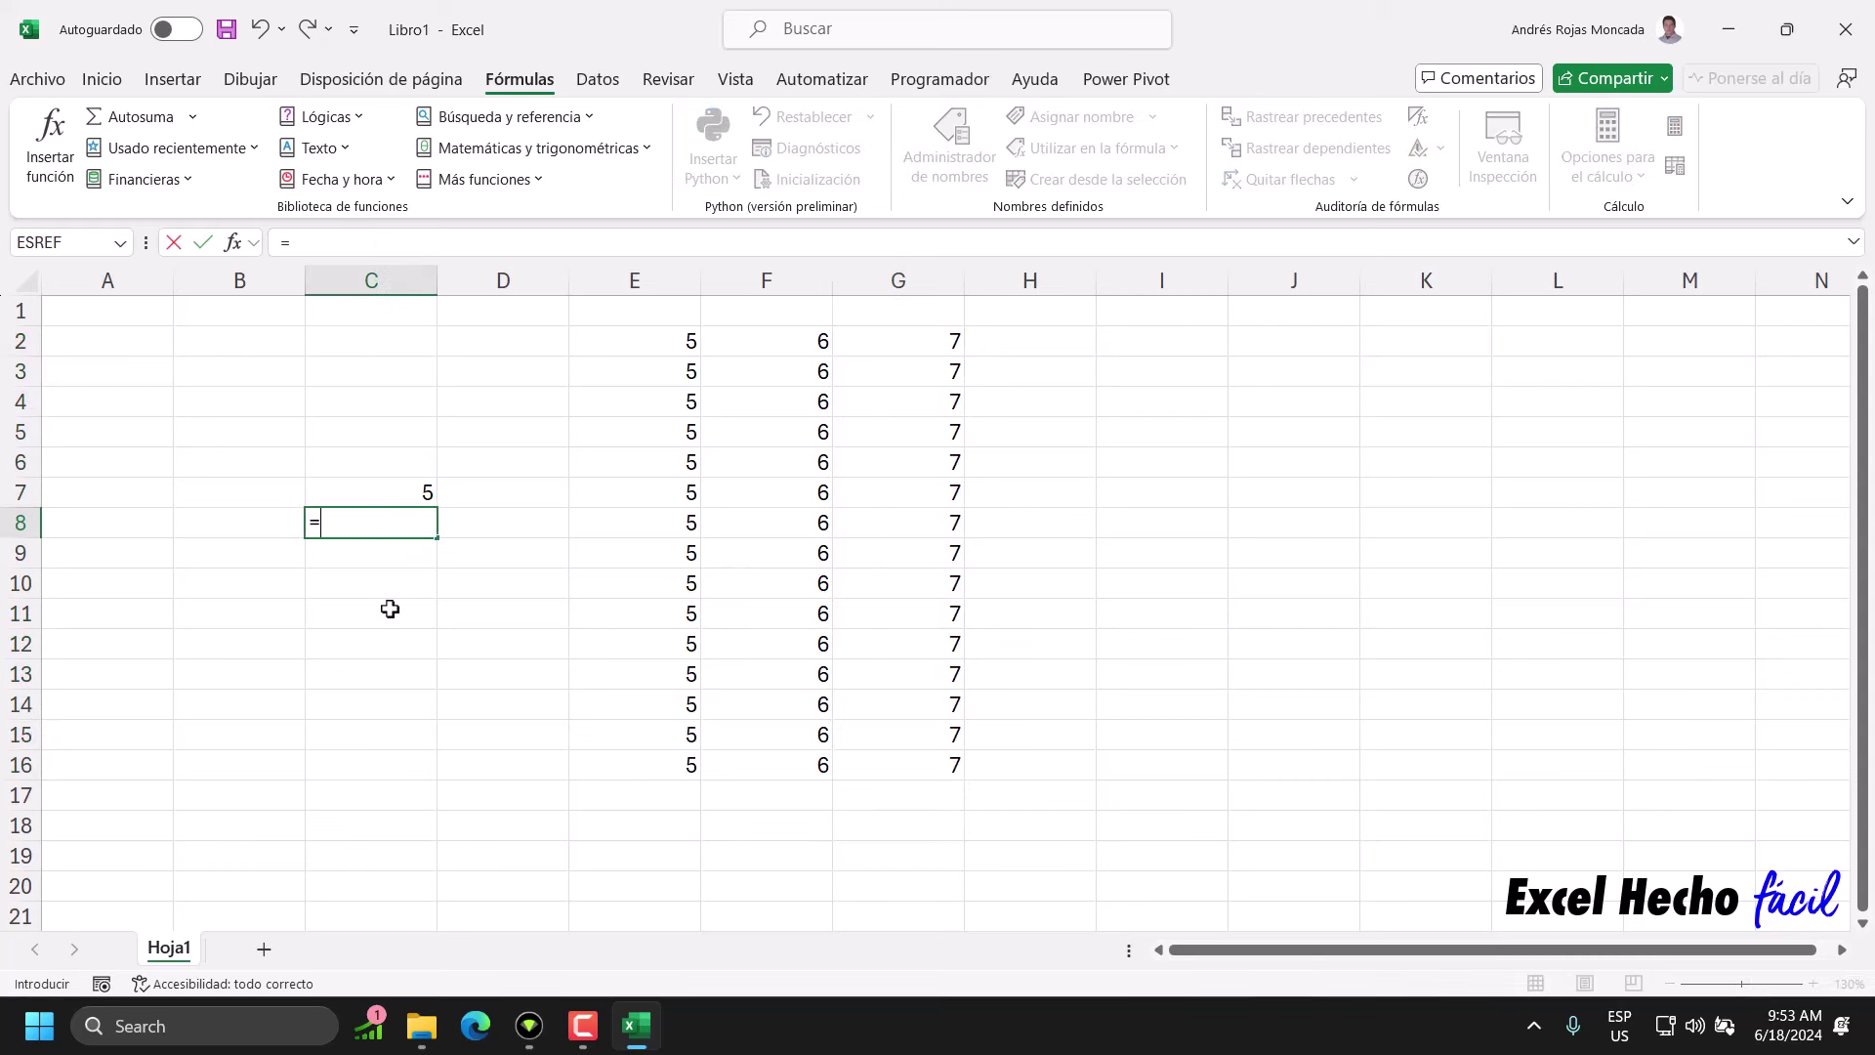
{"action": "left_click", "coordinate": [379, 494]}
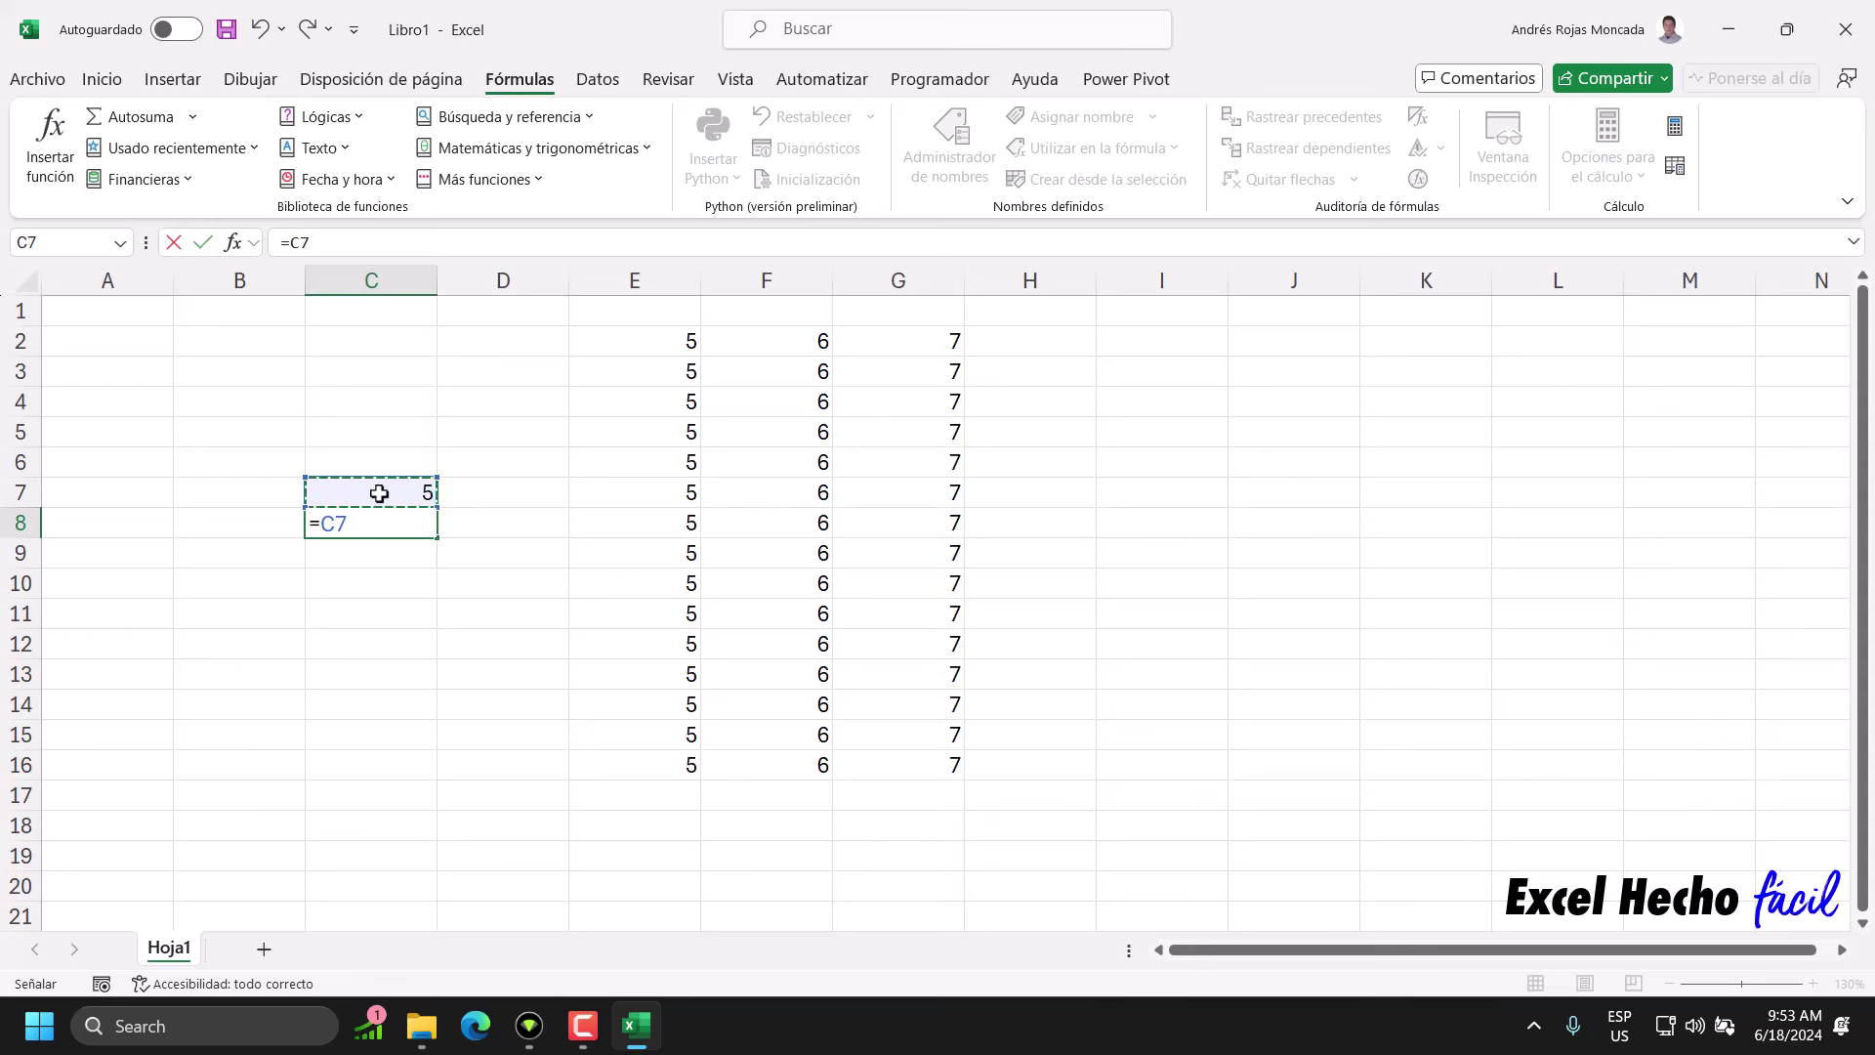
{"action": "type", "text": "="}
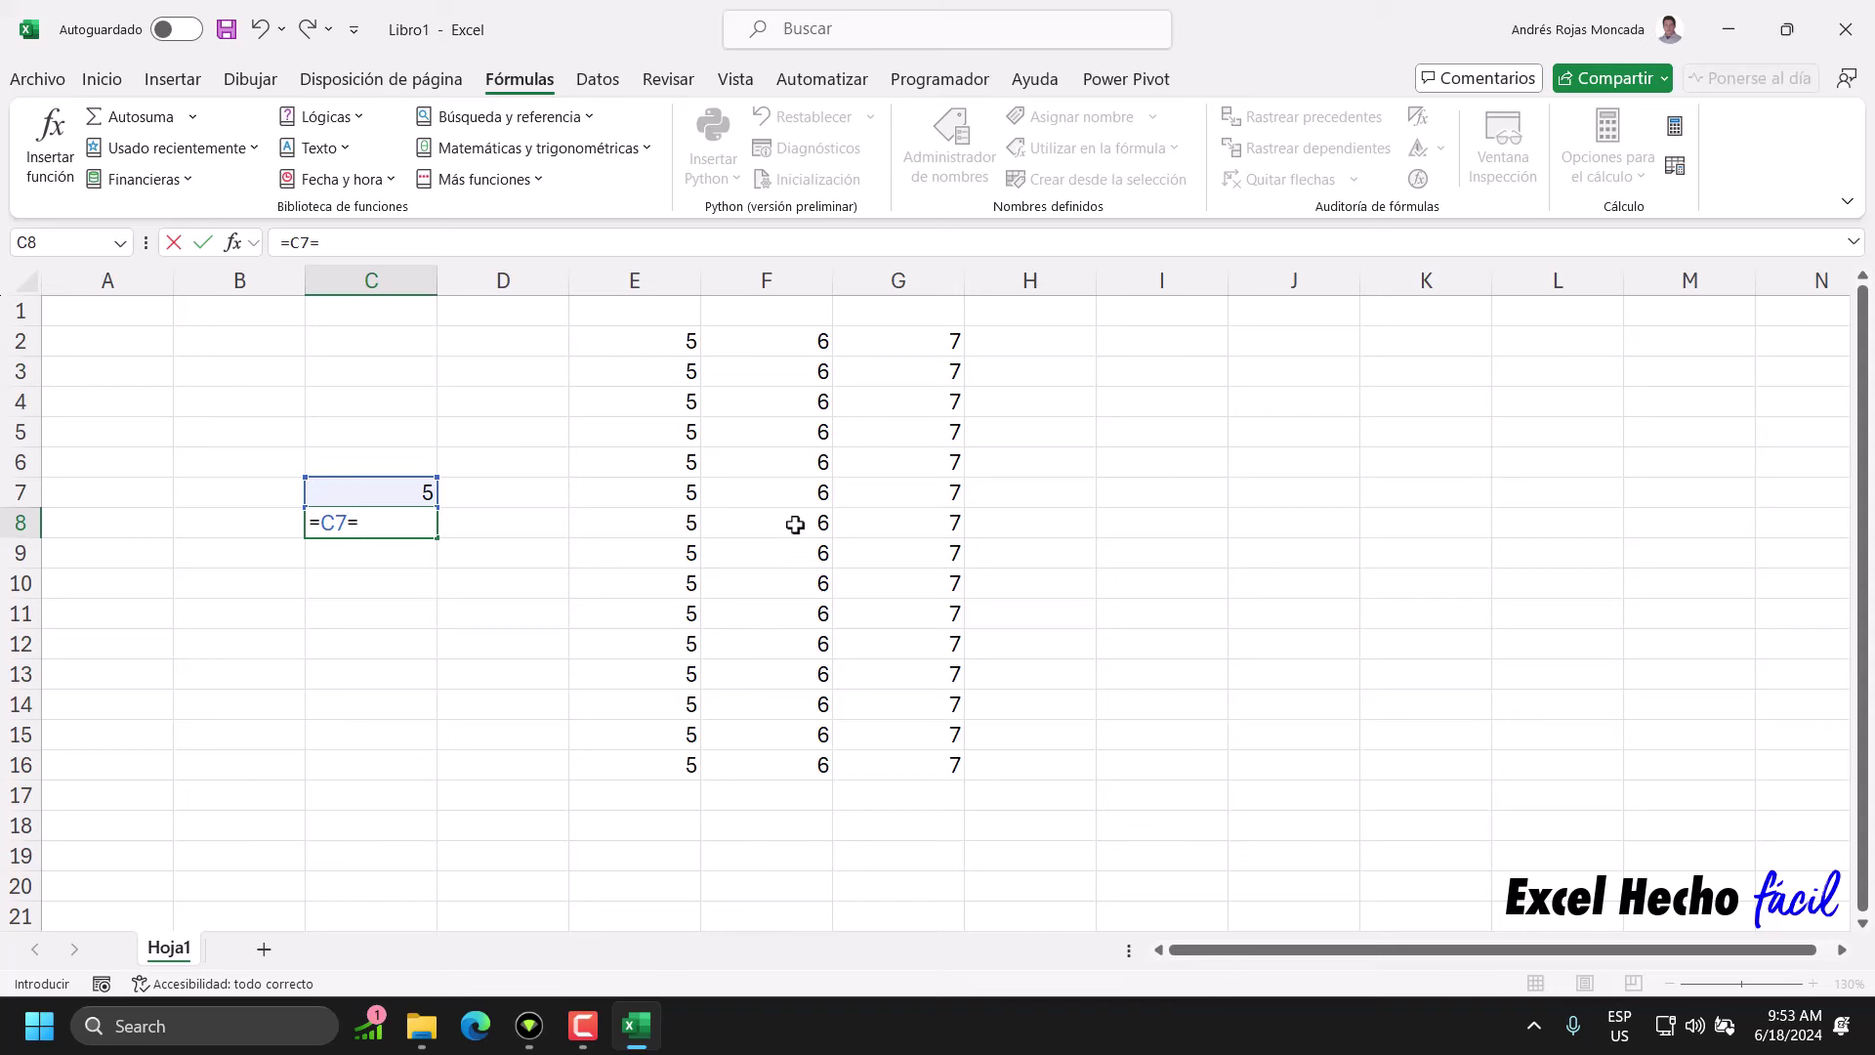
{"action": "left_click", "coordinate": [795, 523]}
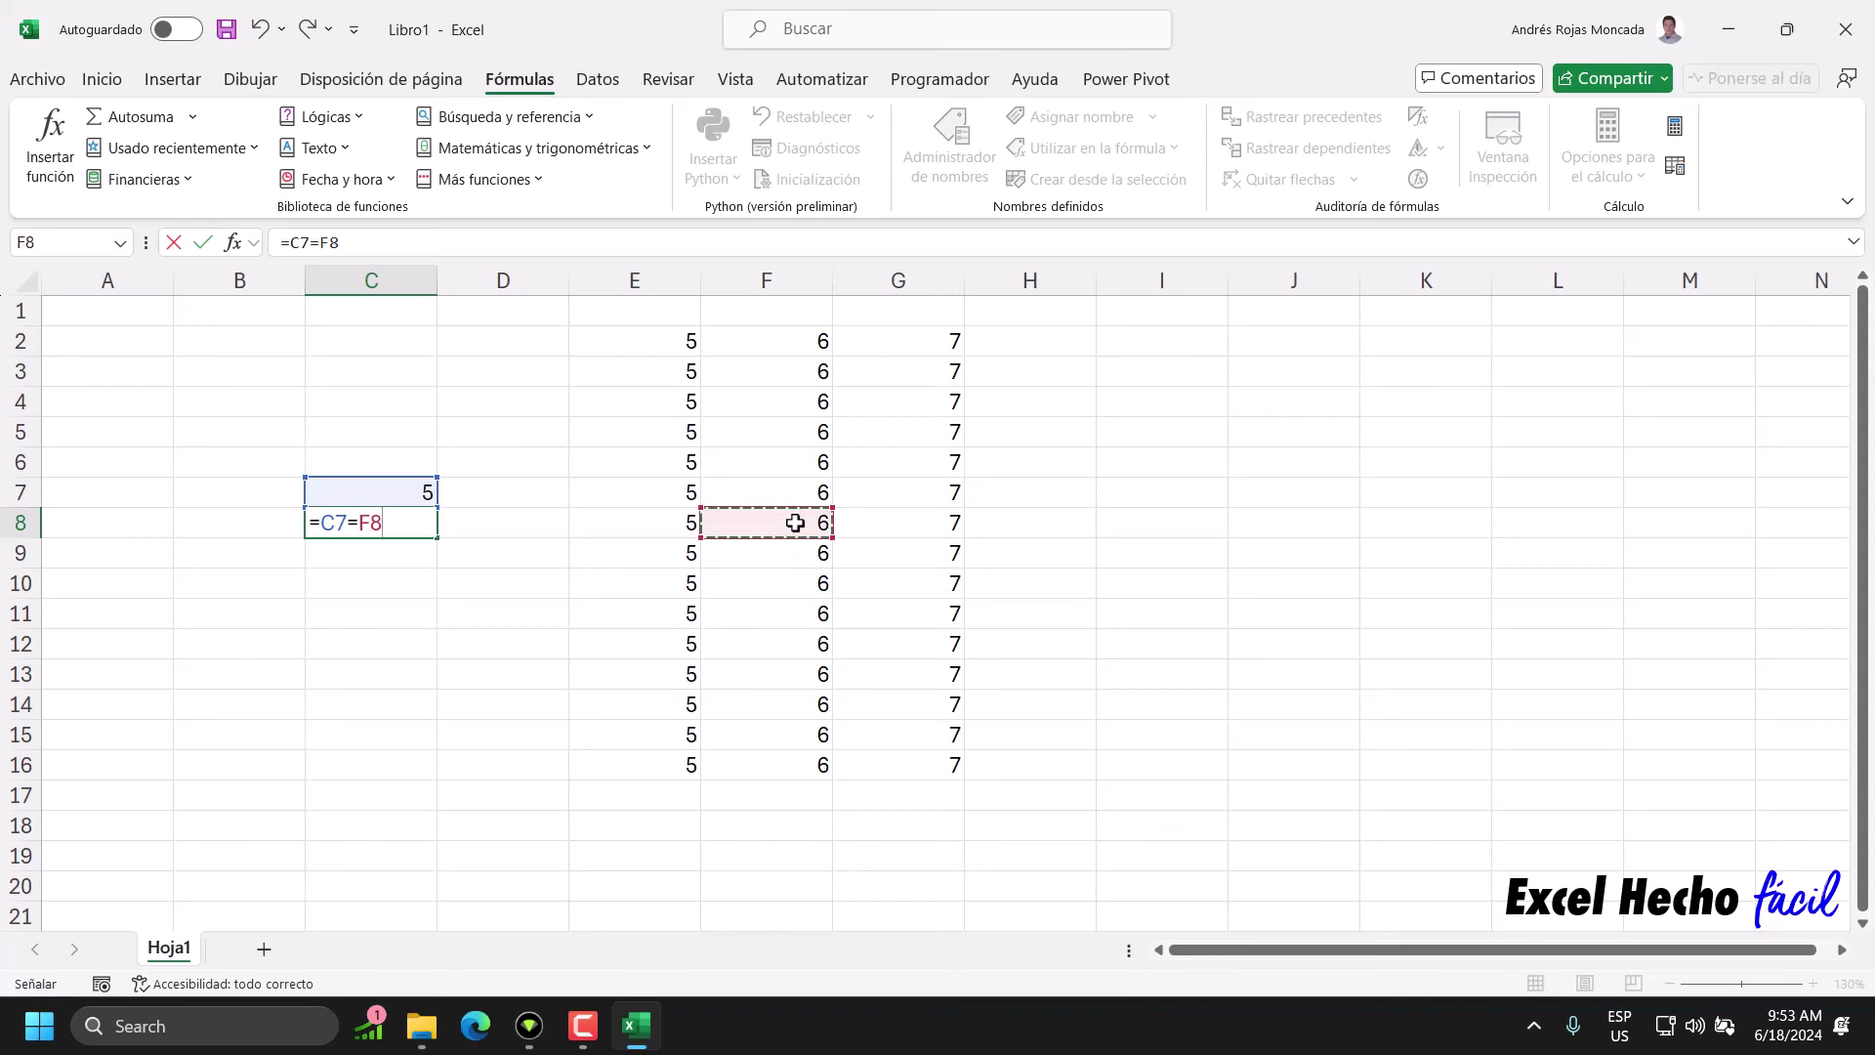
{"action": "key", "text": "Return"}
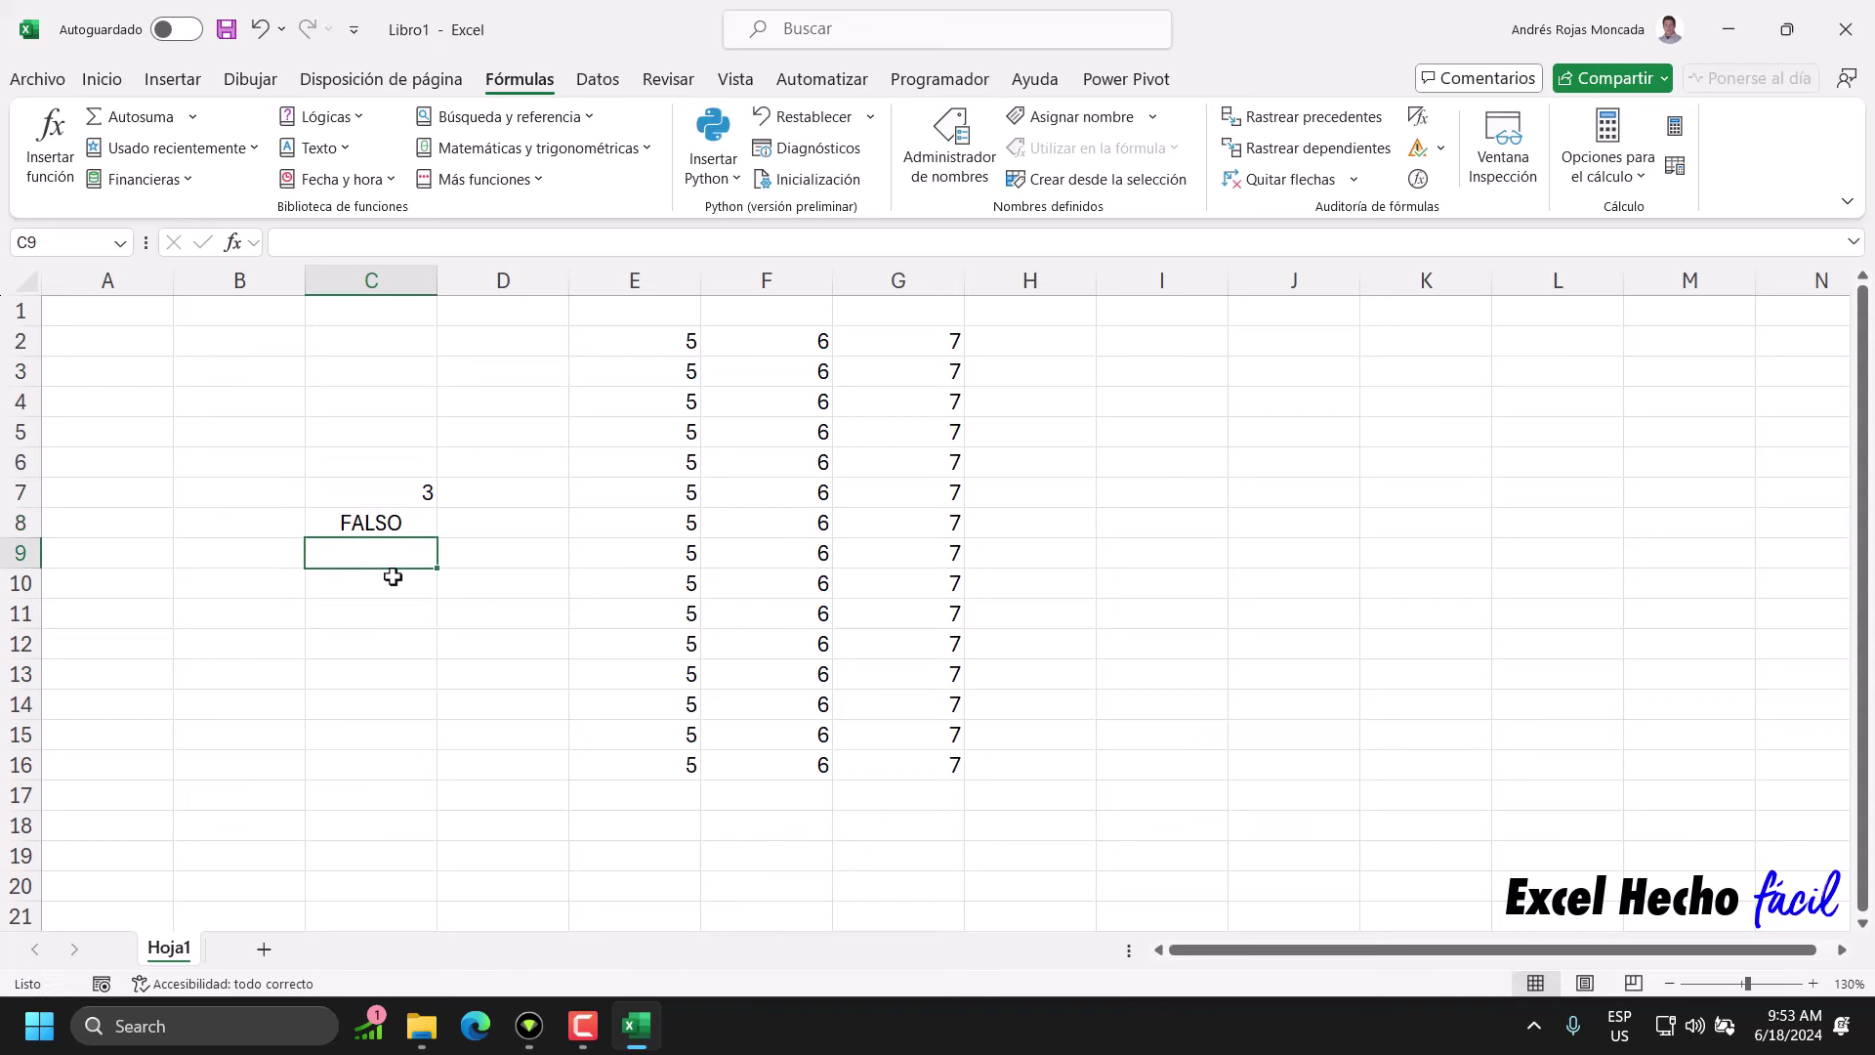
- Review the C8 comparison formula without changing it
{"action": "left_click", "coordinate": [389, 281]}
{"action": "left_click", "coordinate": [398, 578]}
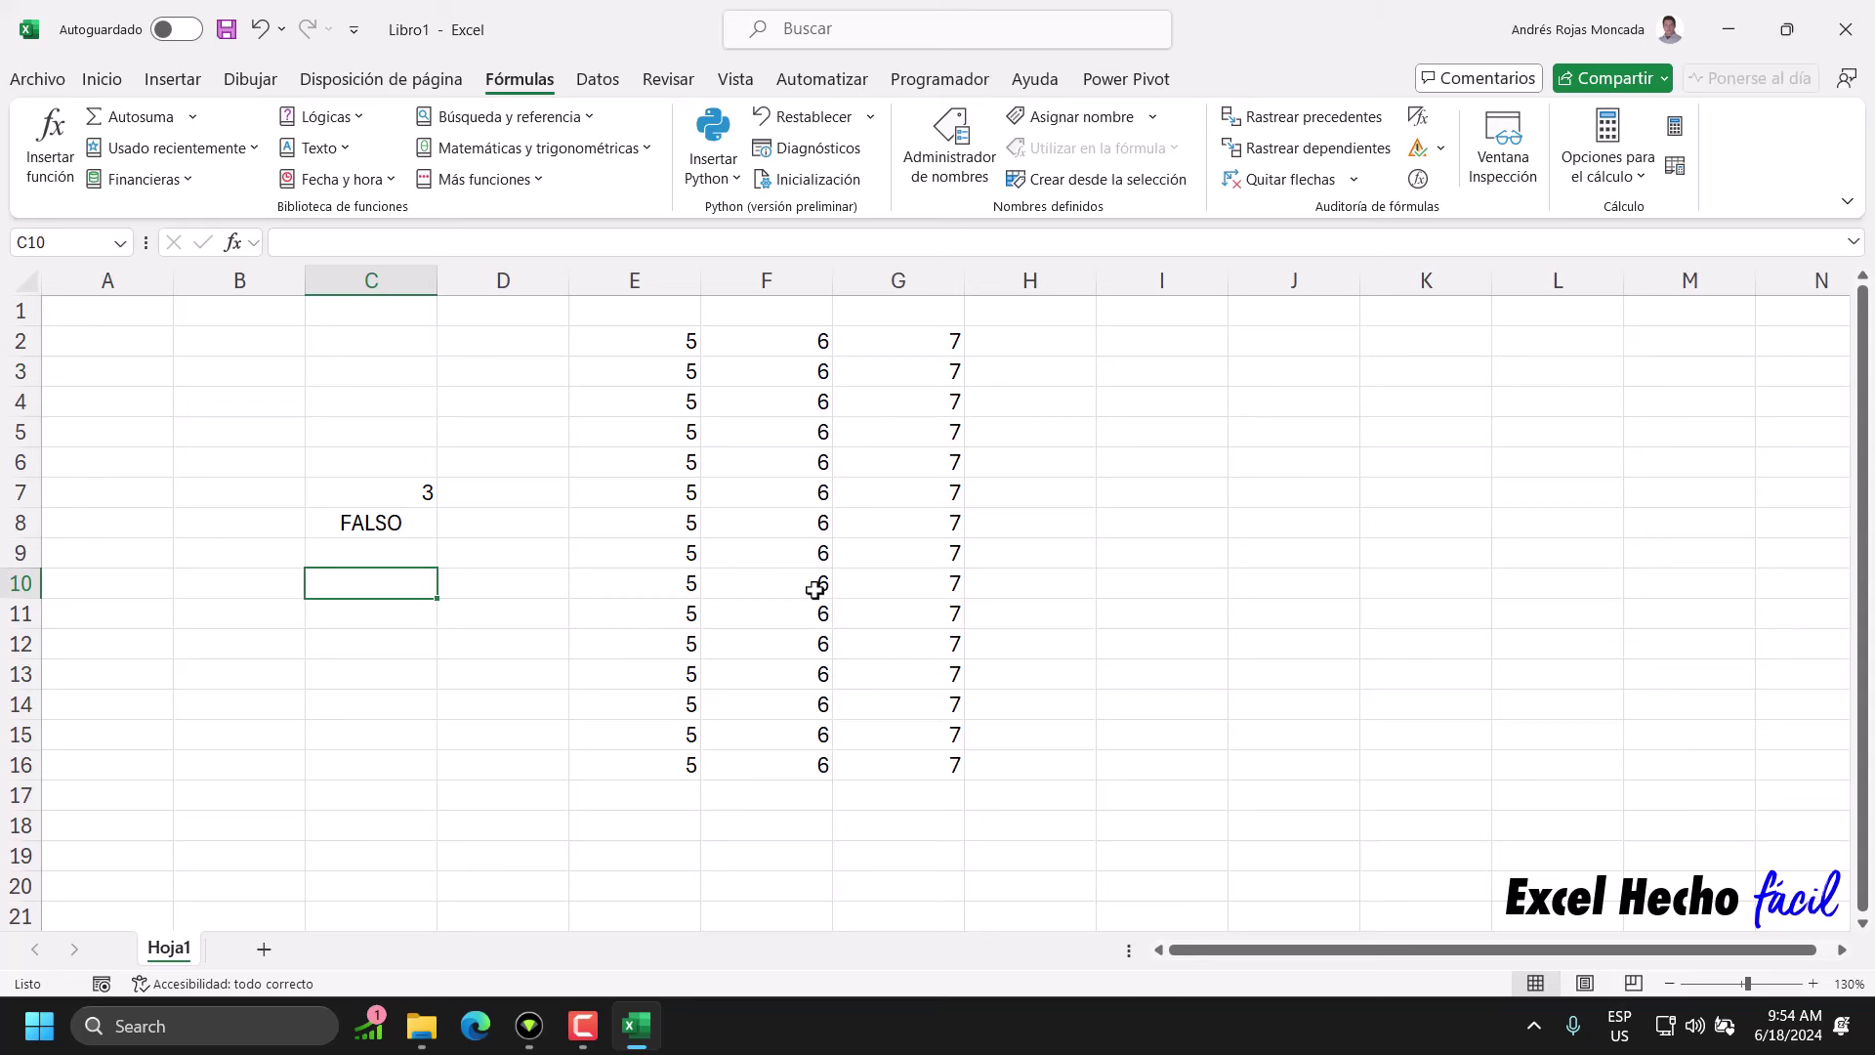
{"action": "left_click", "coordinate": [401, 523]}
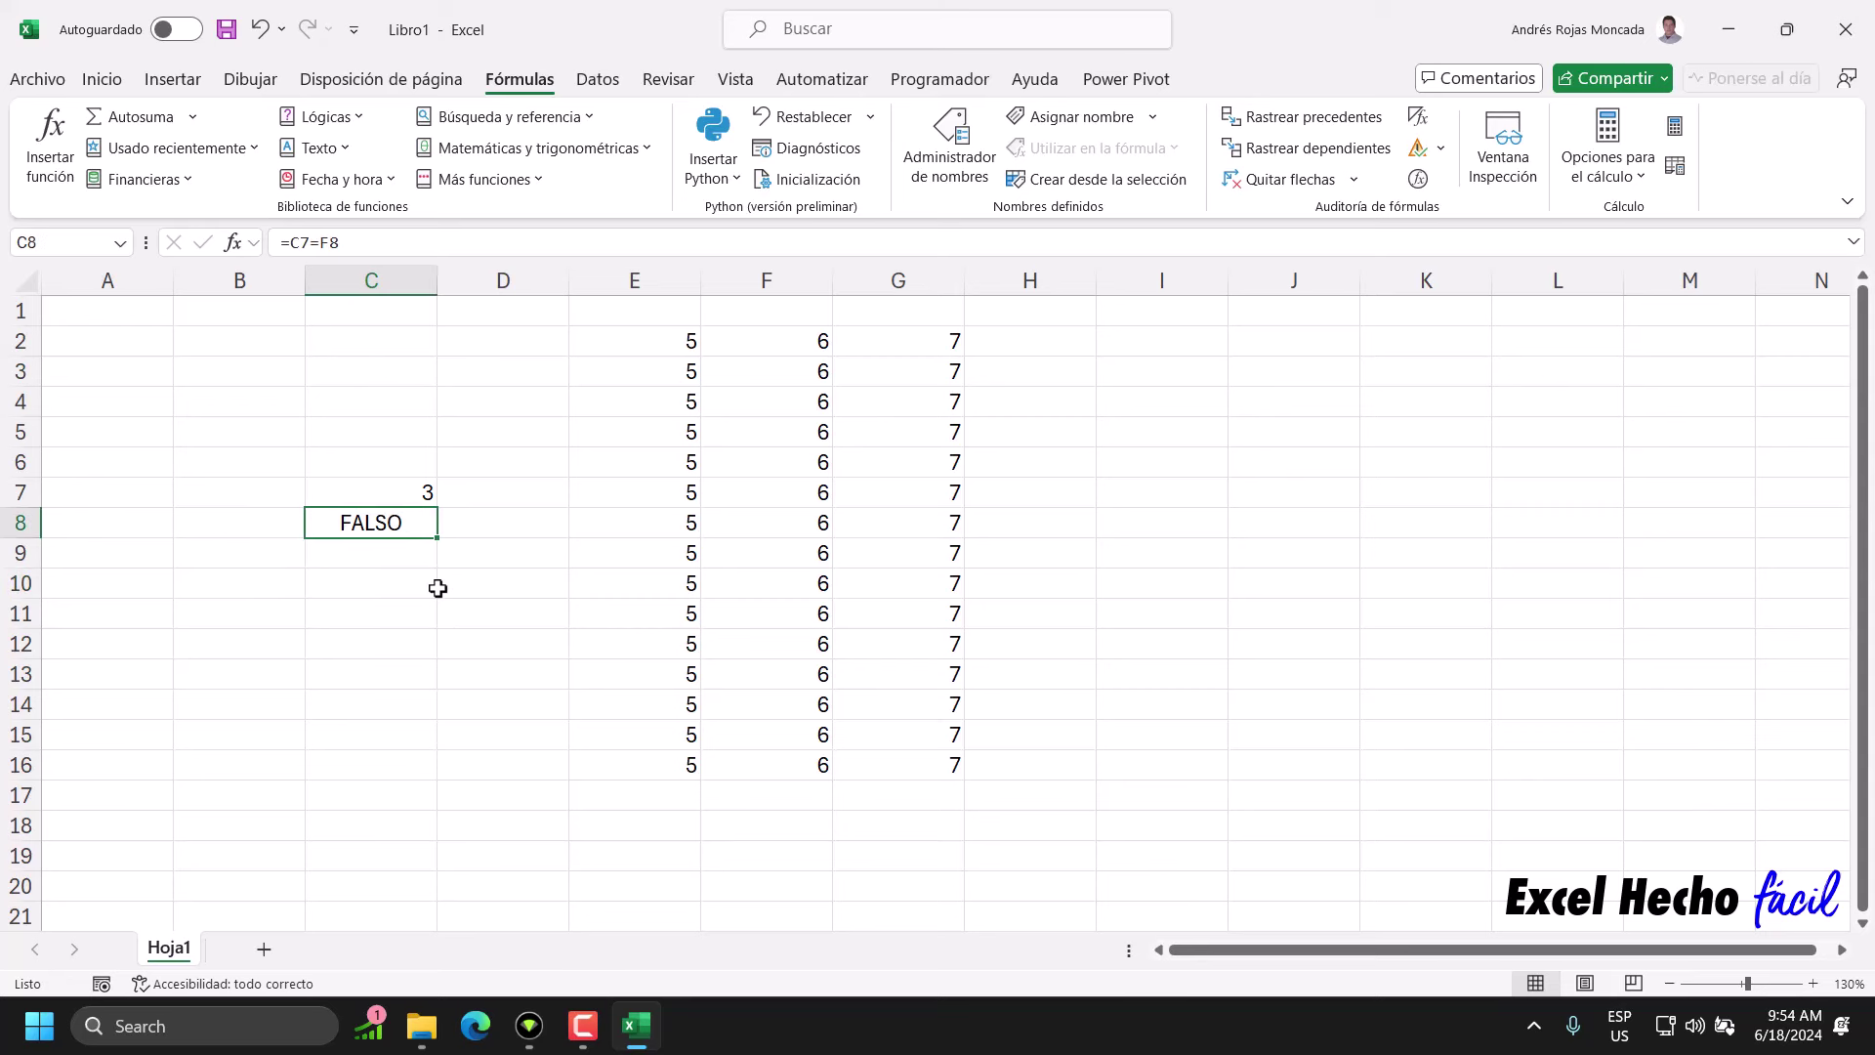
{"action": "key", "text": "F2"}
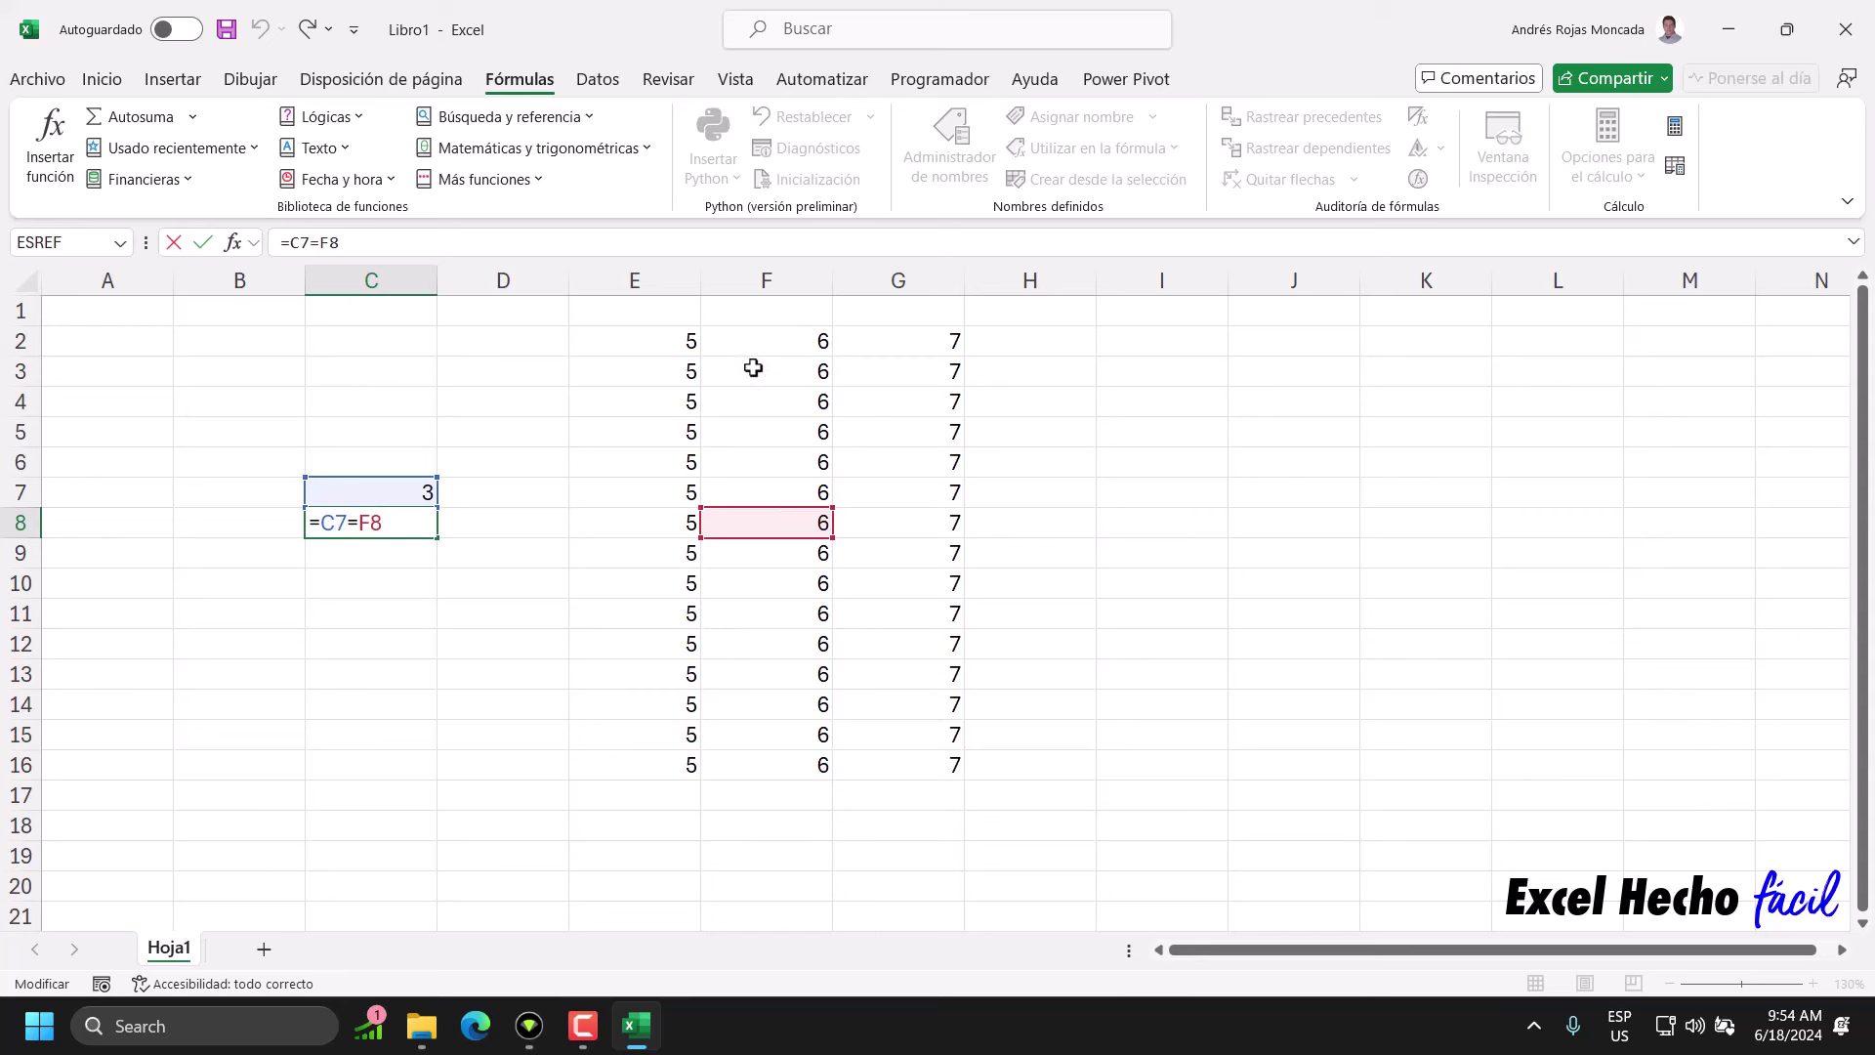
{"action": "key", "text": "ctrl+Return"}
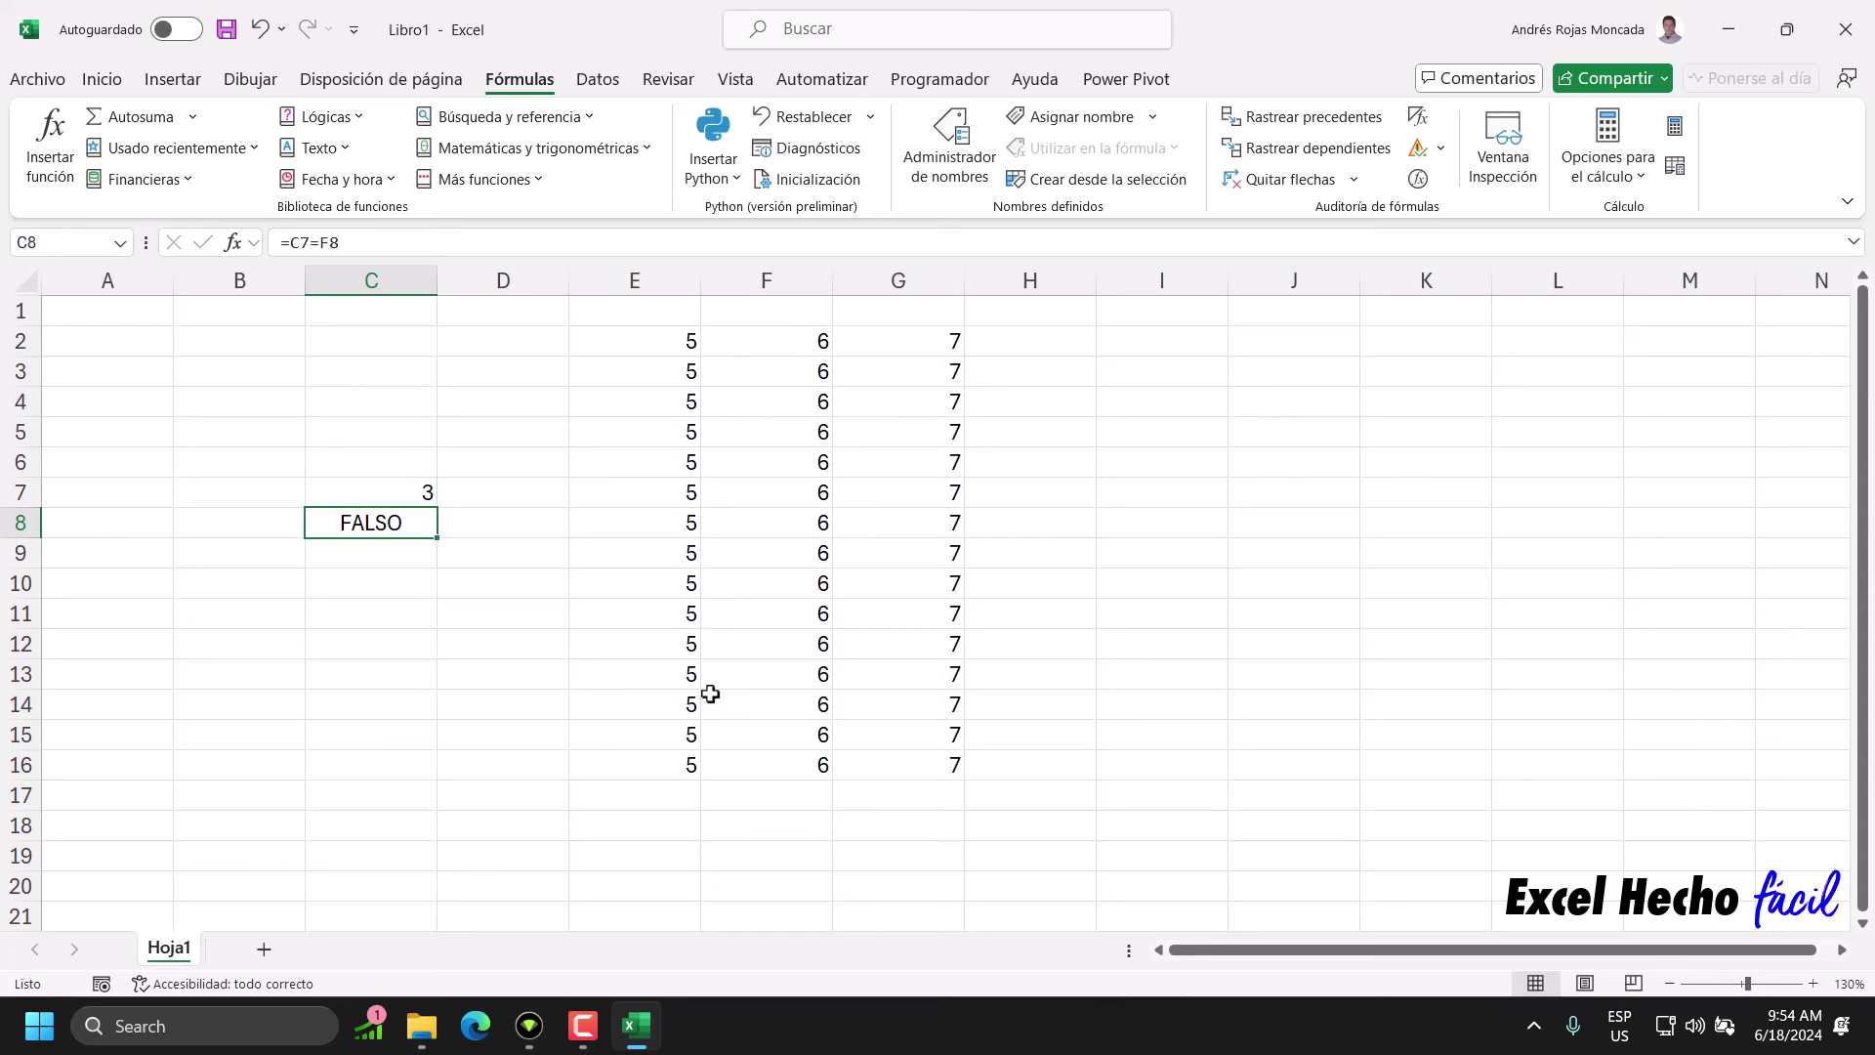
- With F13 active, recalculate with F9 so C7 shows 6 and C8 VERDADERO
{"action": "left_click", "coordinate": [751, 672]}
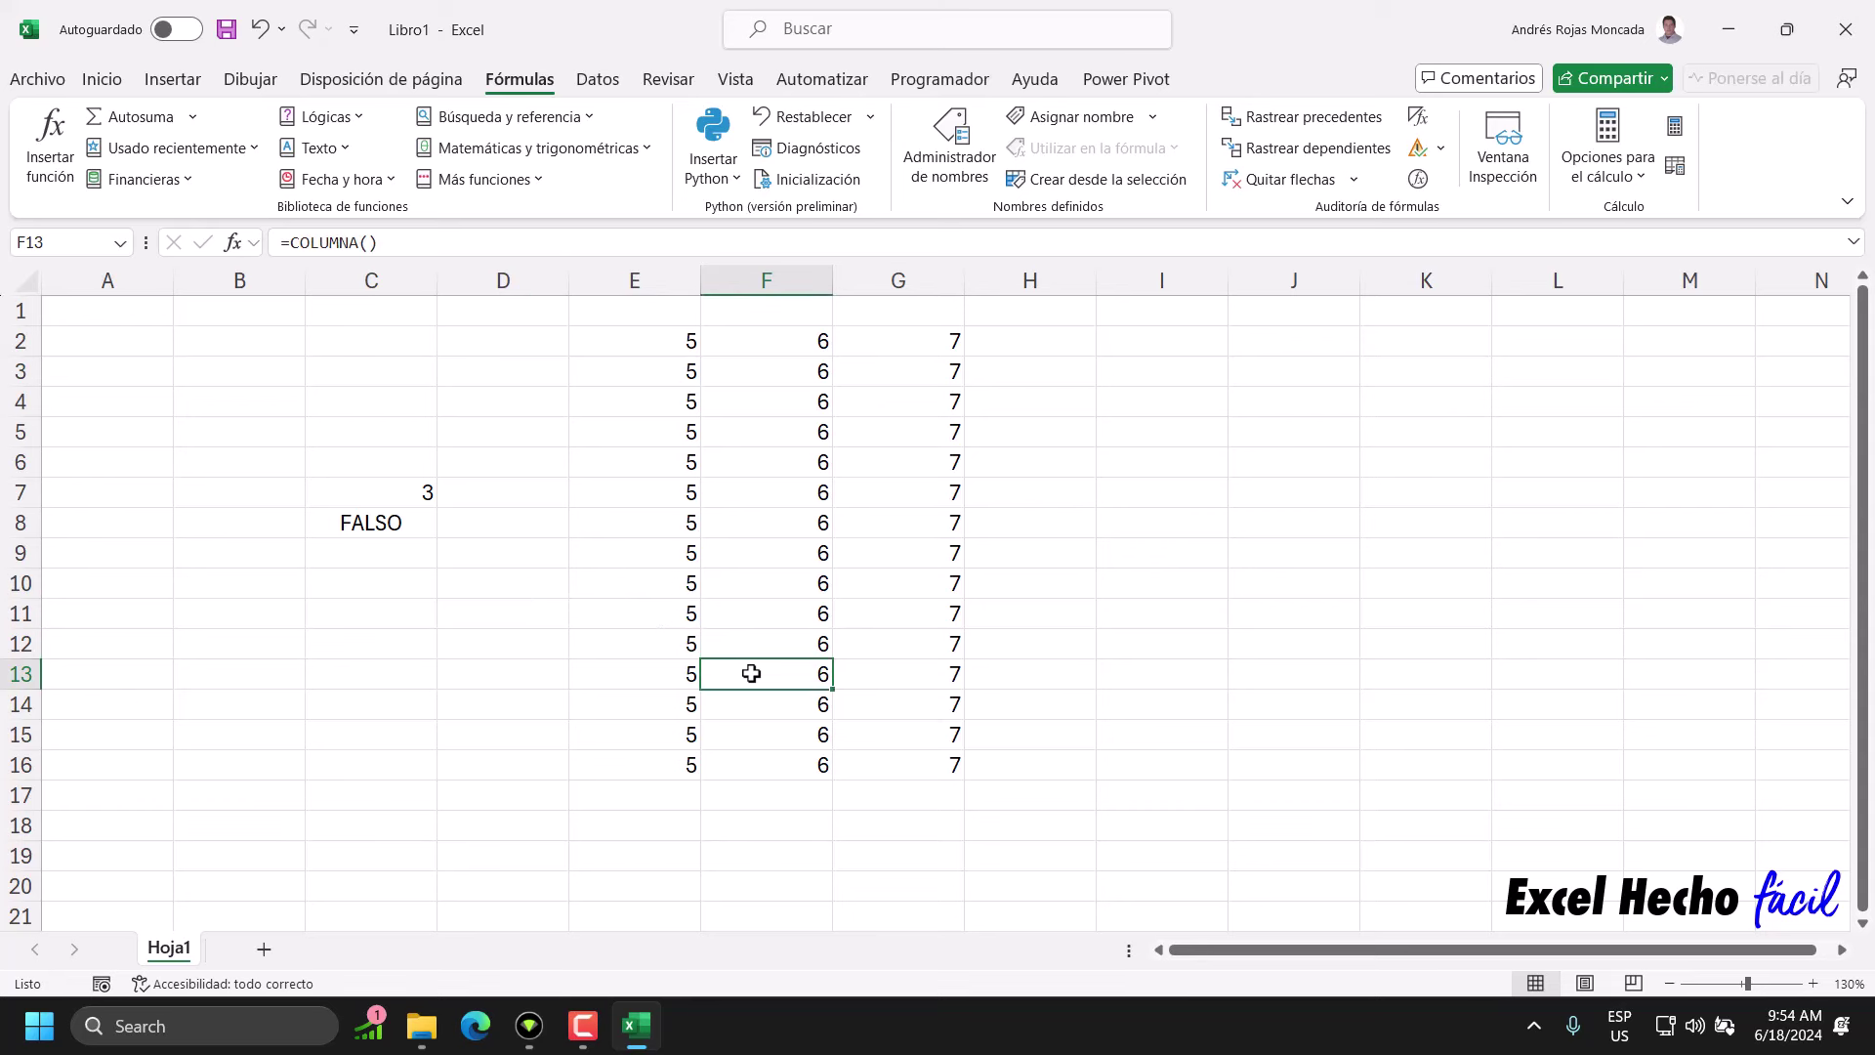
{"action": "key", "text": "F9"}
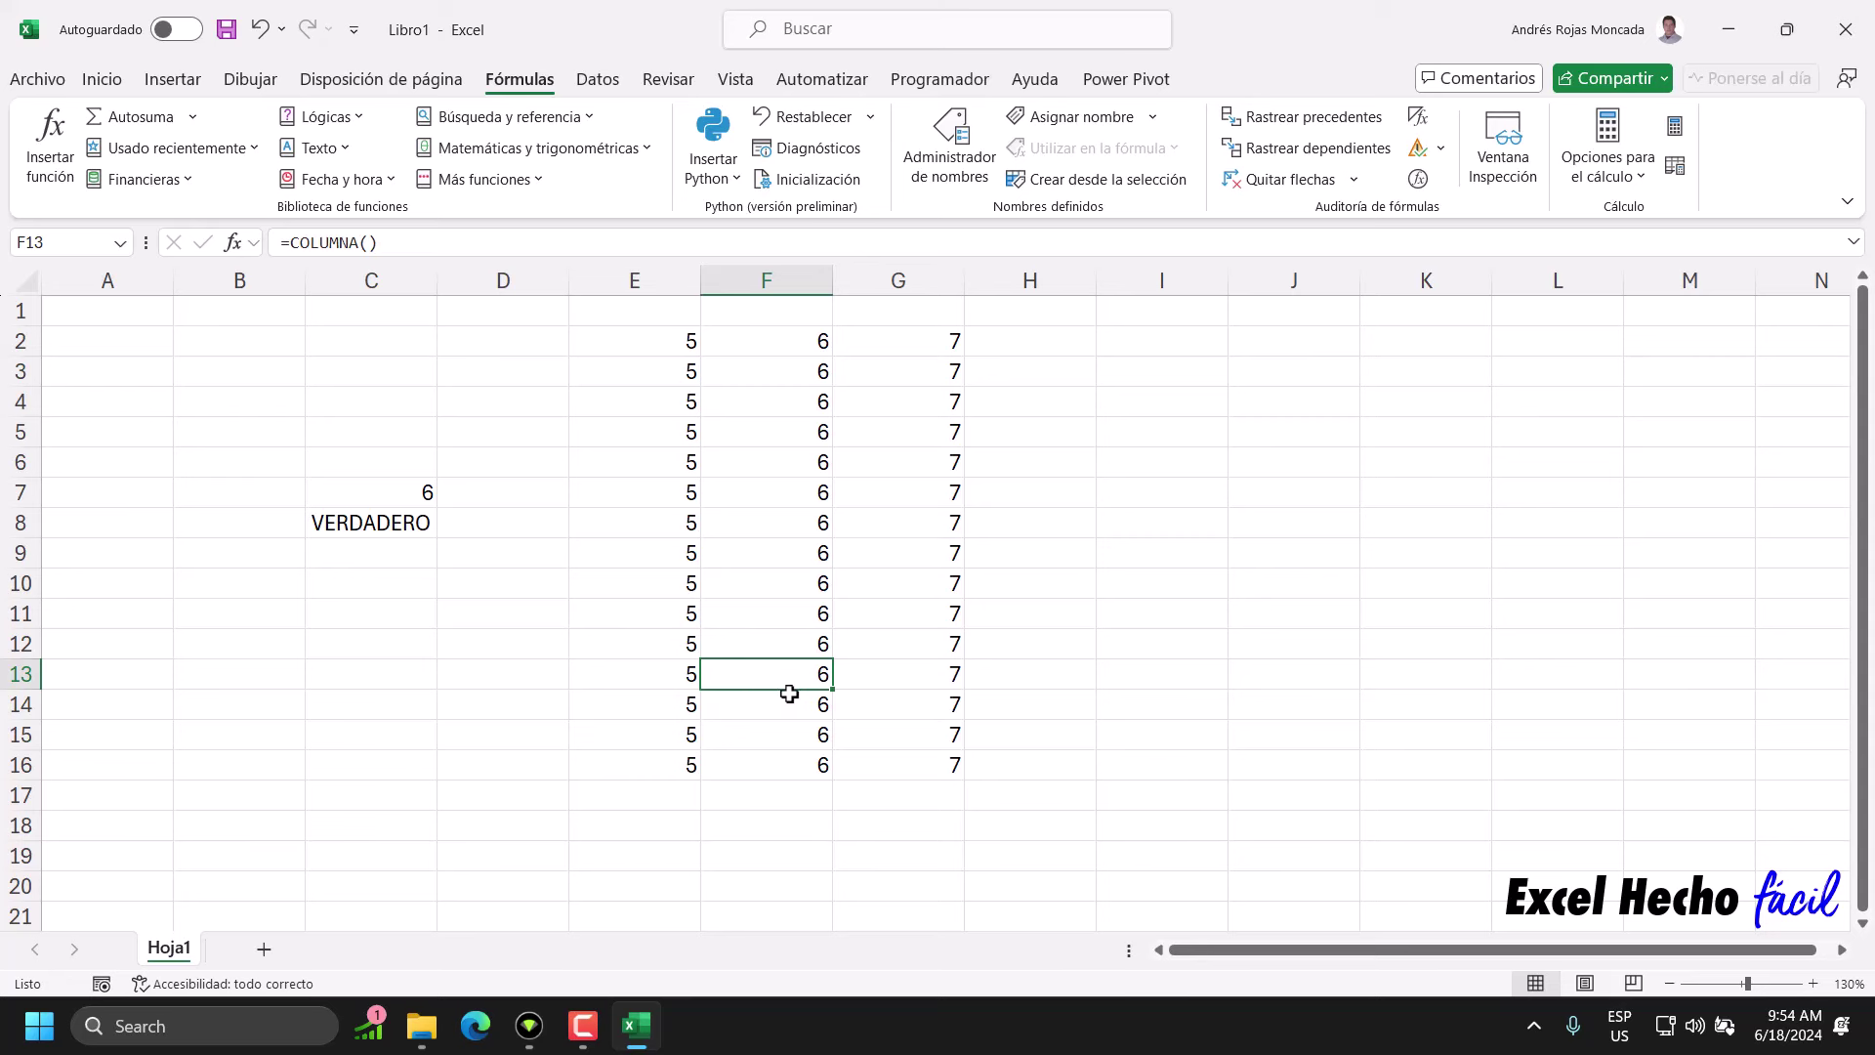
{"action": "left_click", "coordinate": [787, 309]}
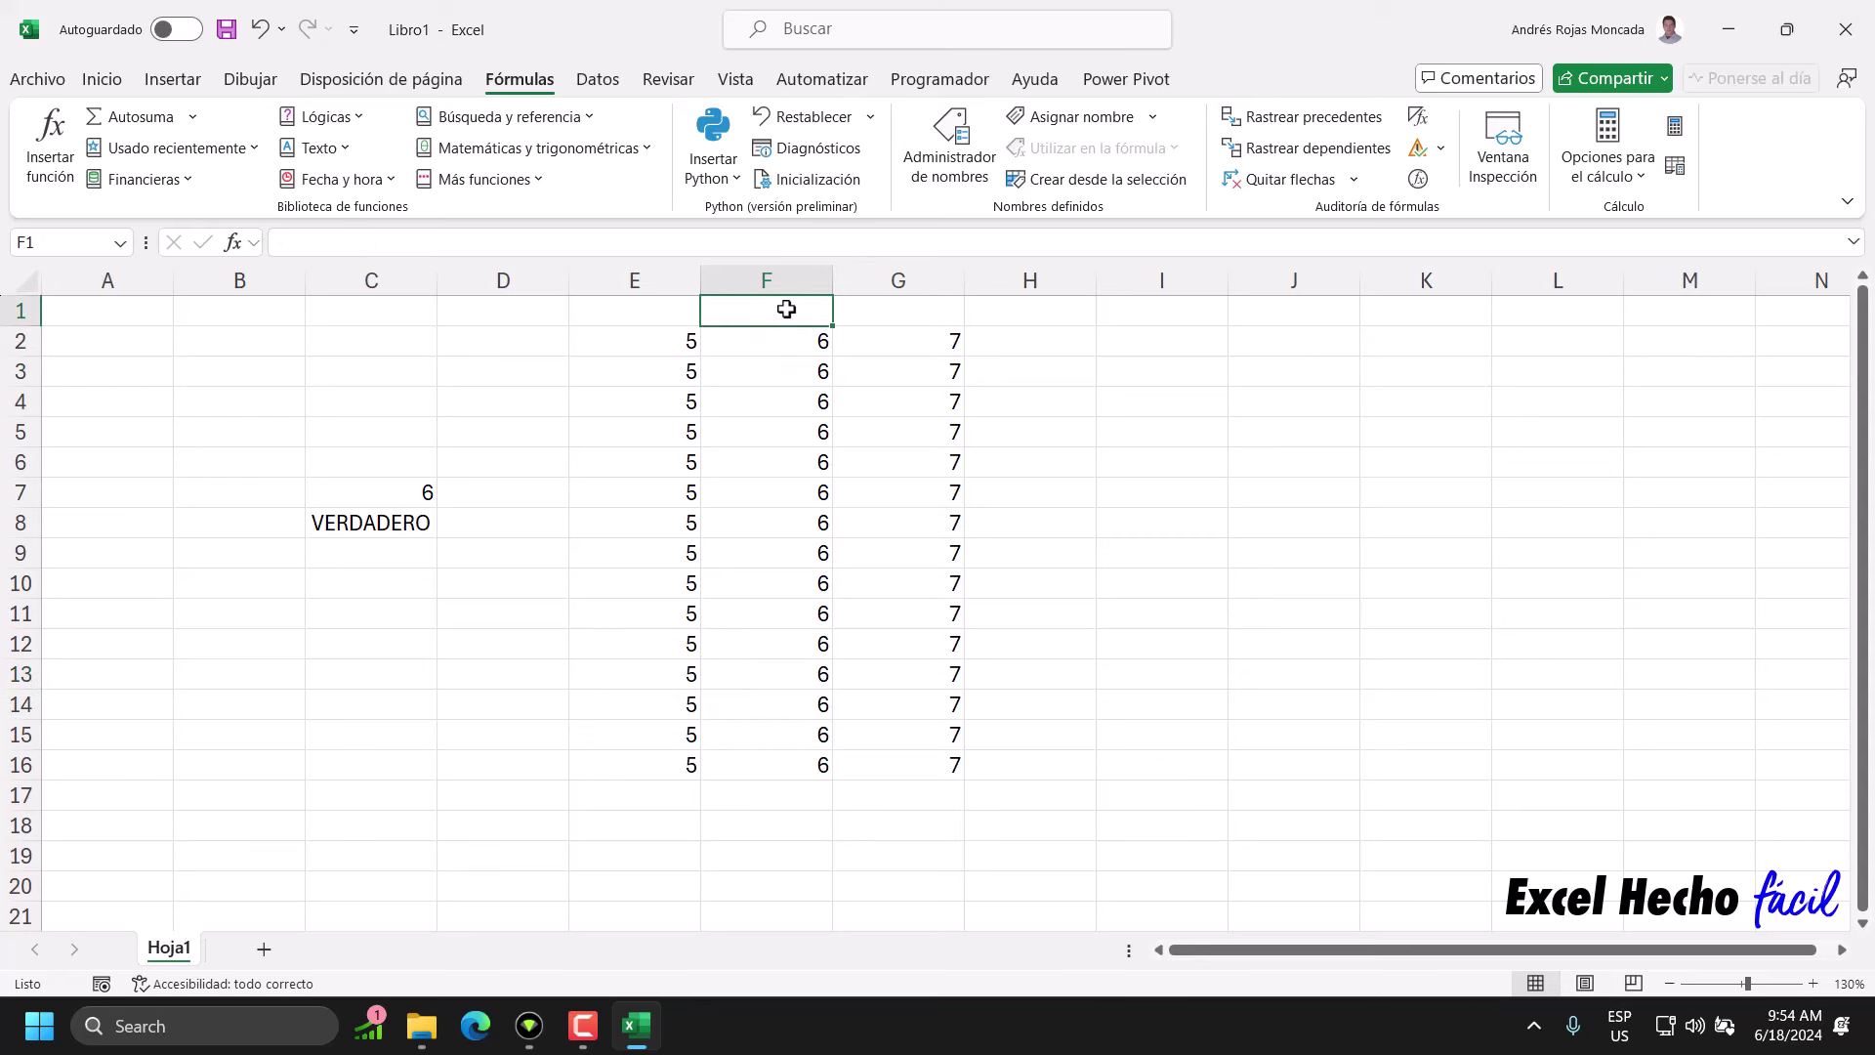
{"action": "left_click", "coordinate": [804, 636]}
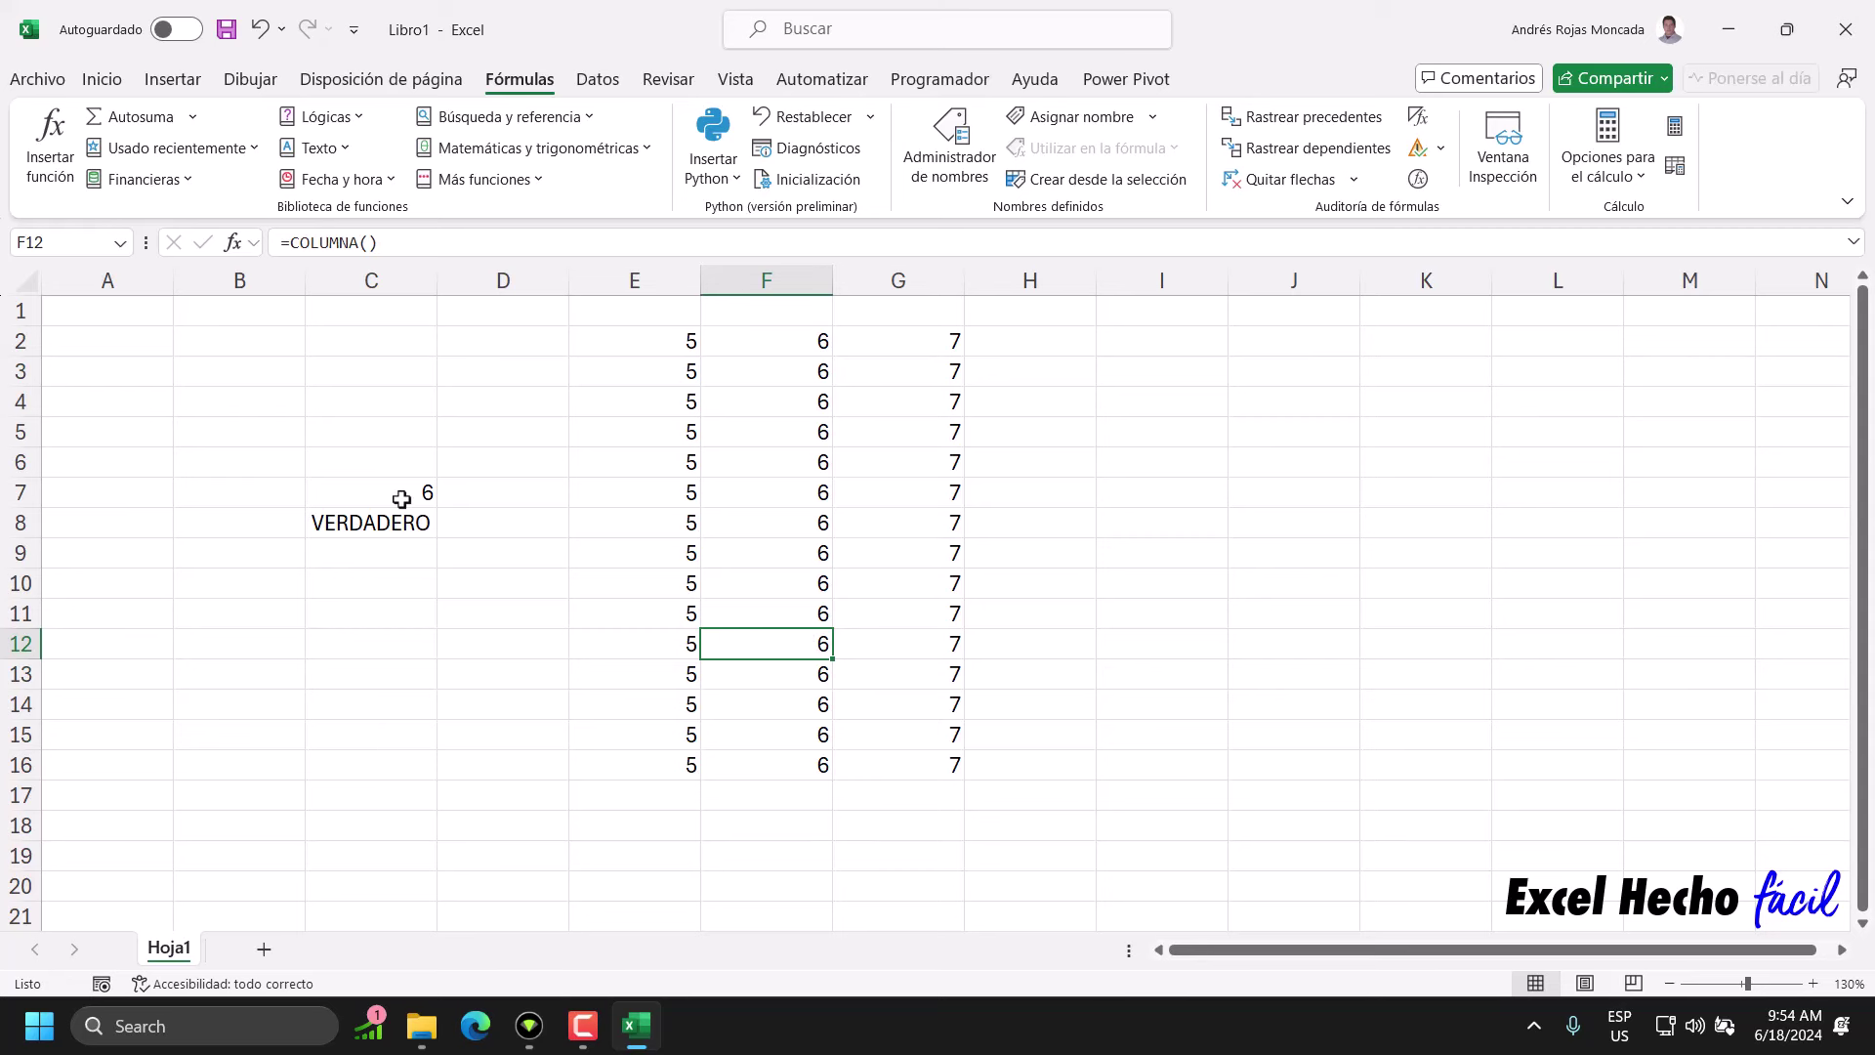
- Clear everything from C2:G17 with Inicio > Borrar > Borrar todo
{"action": "mouse_move", "coordinate": [355, 340]}
{"action": "left_mouse_down"}
{"action": "mouse_move", "coordinate": [991, 352]}
{"action": "mouse_move", "coordinate": [962, 806]}
{"action": "left_mouse_up"}
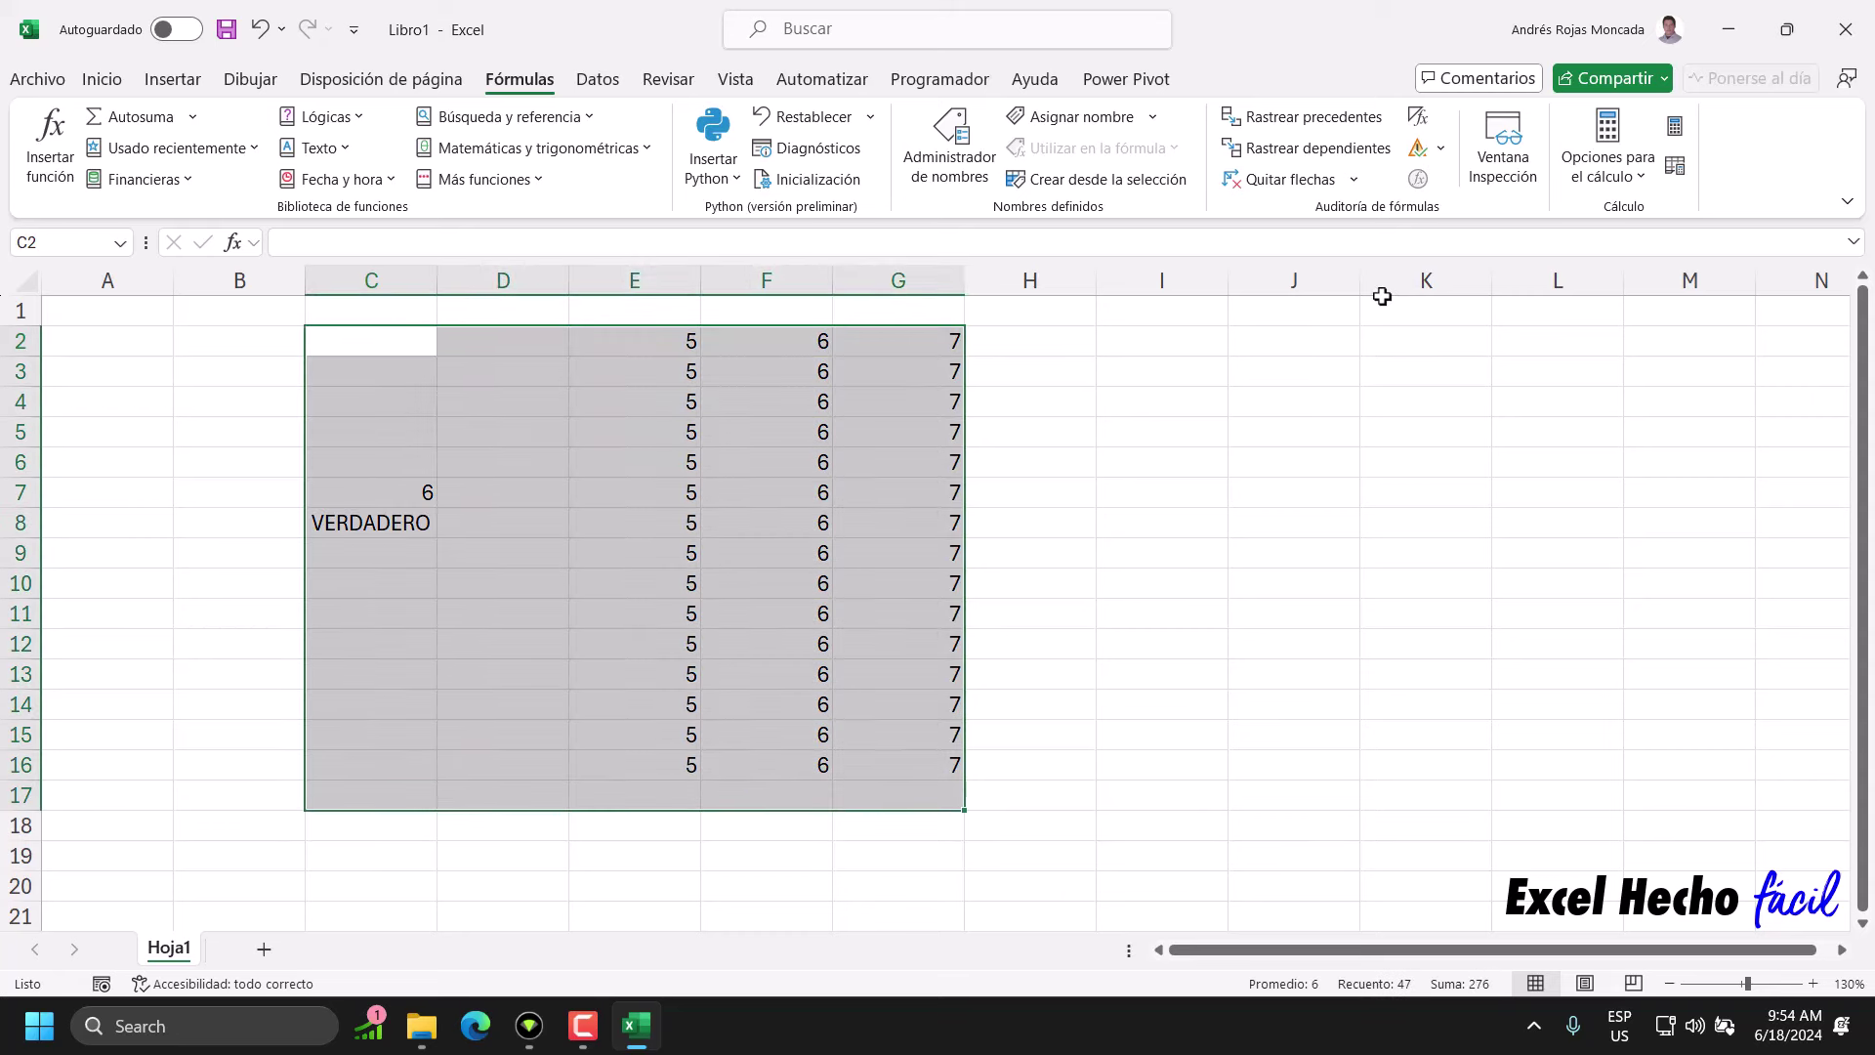
{"action": "left_click", "coordinate": [86, 84]}
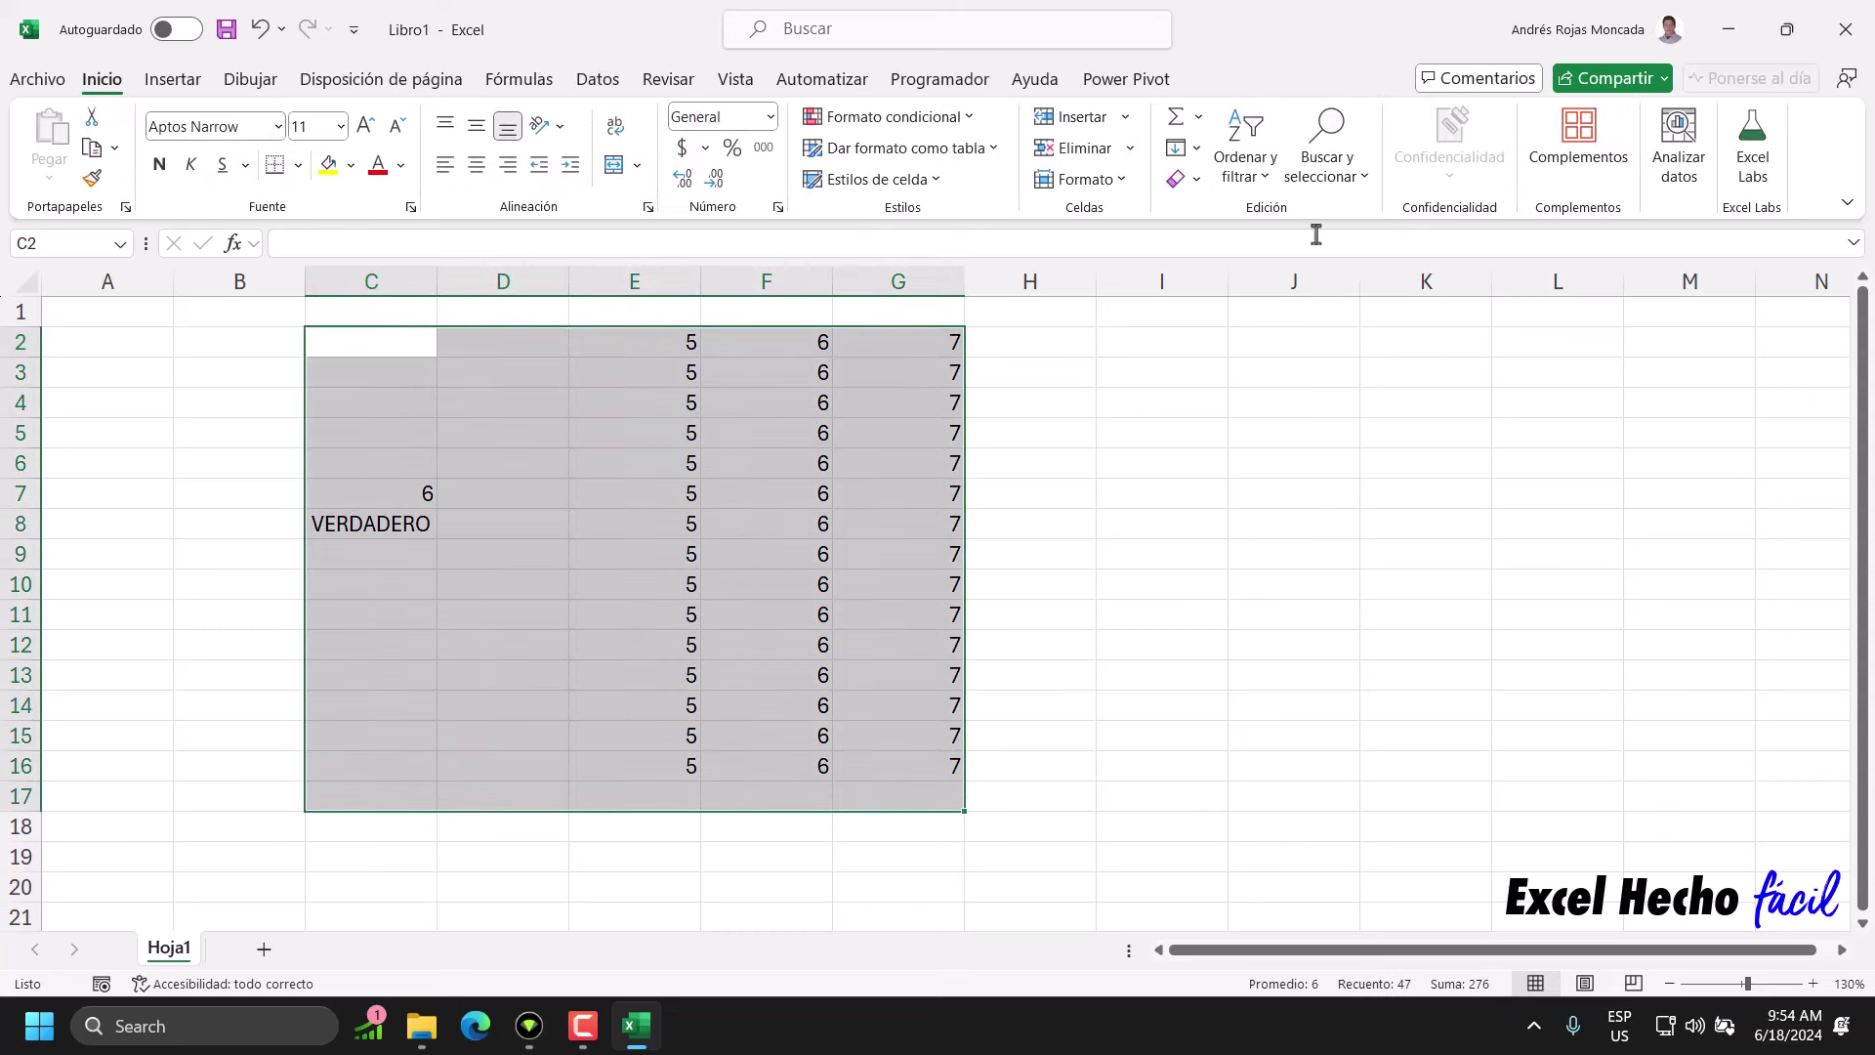
{"action": "left_click", "coordinate": [1194, 180]}
{"action": "left_click", "coordinate": [1215, 199]}
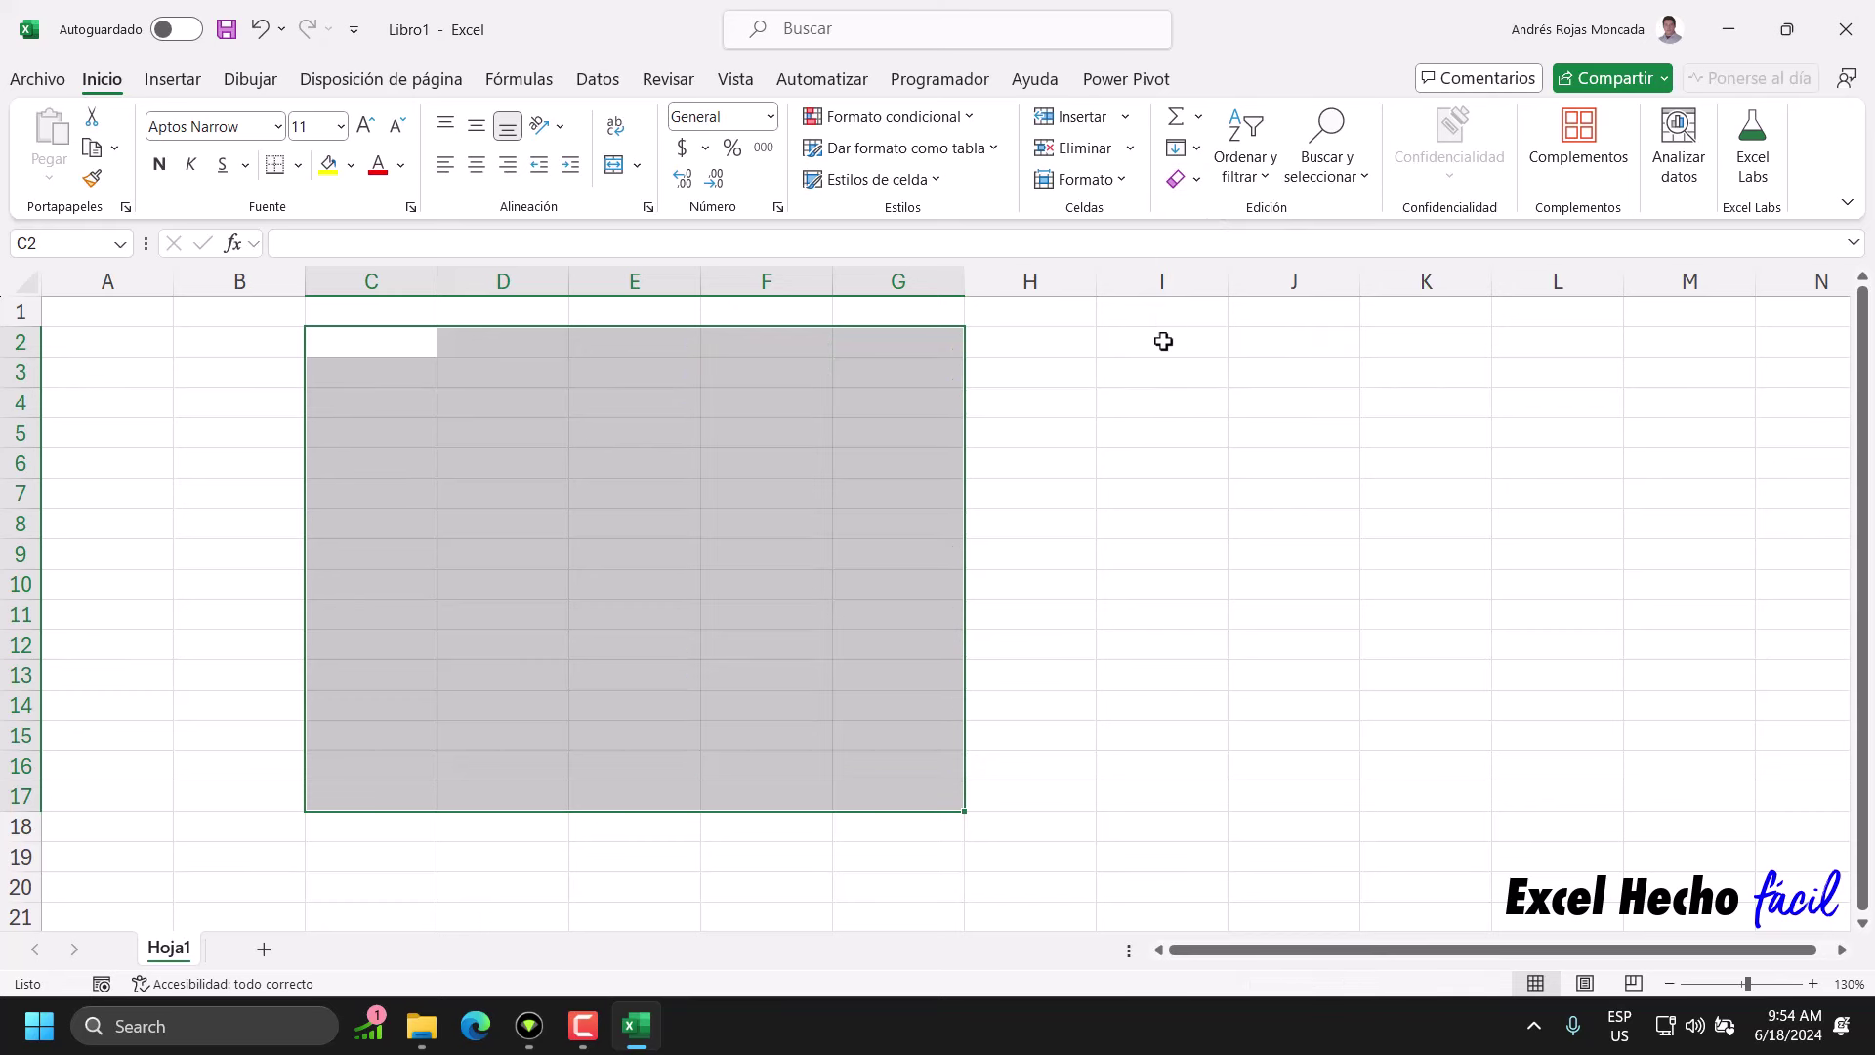
{"action": "left_click", "coordinate": [136, 311]}
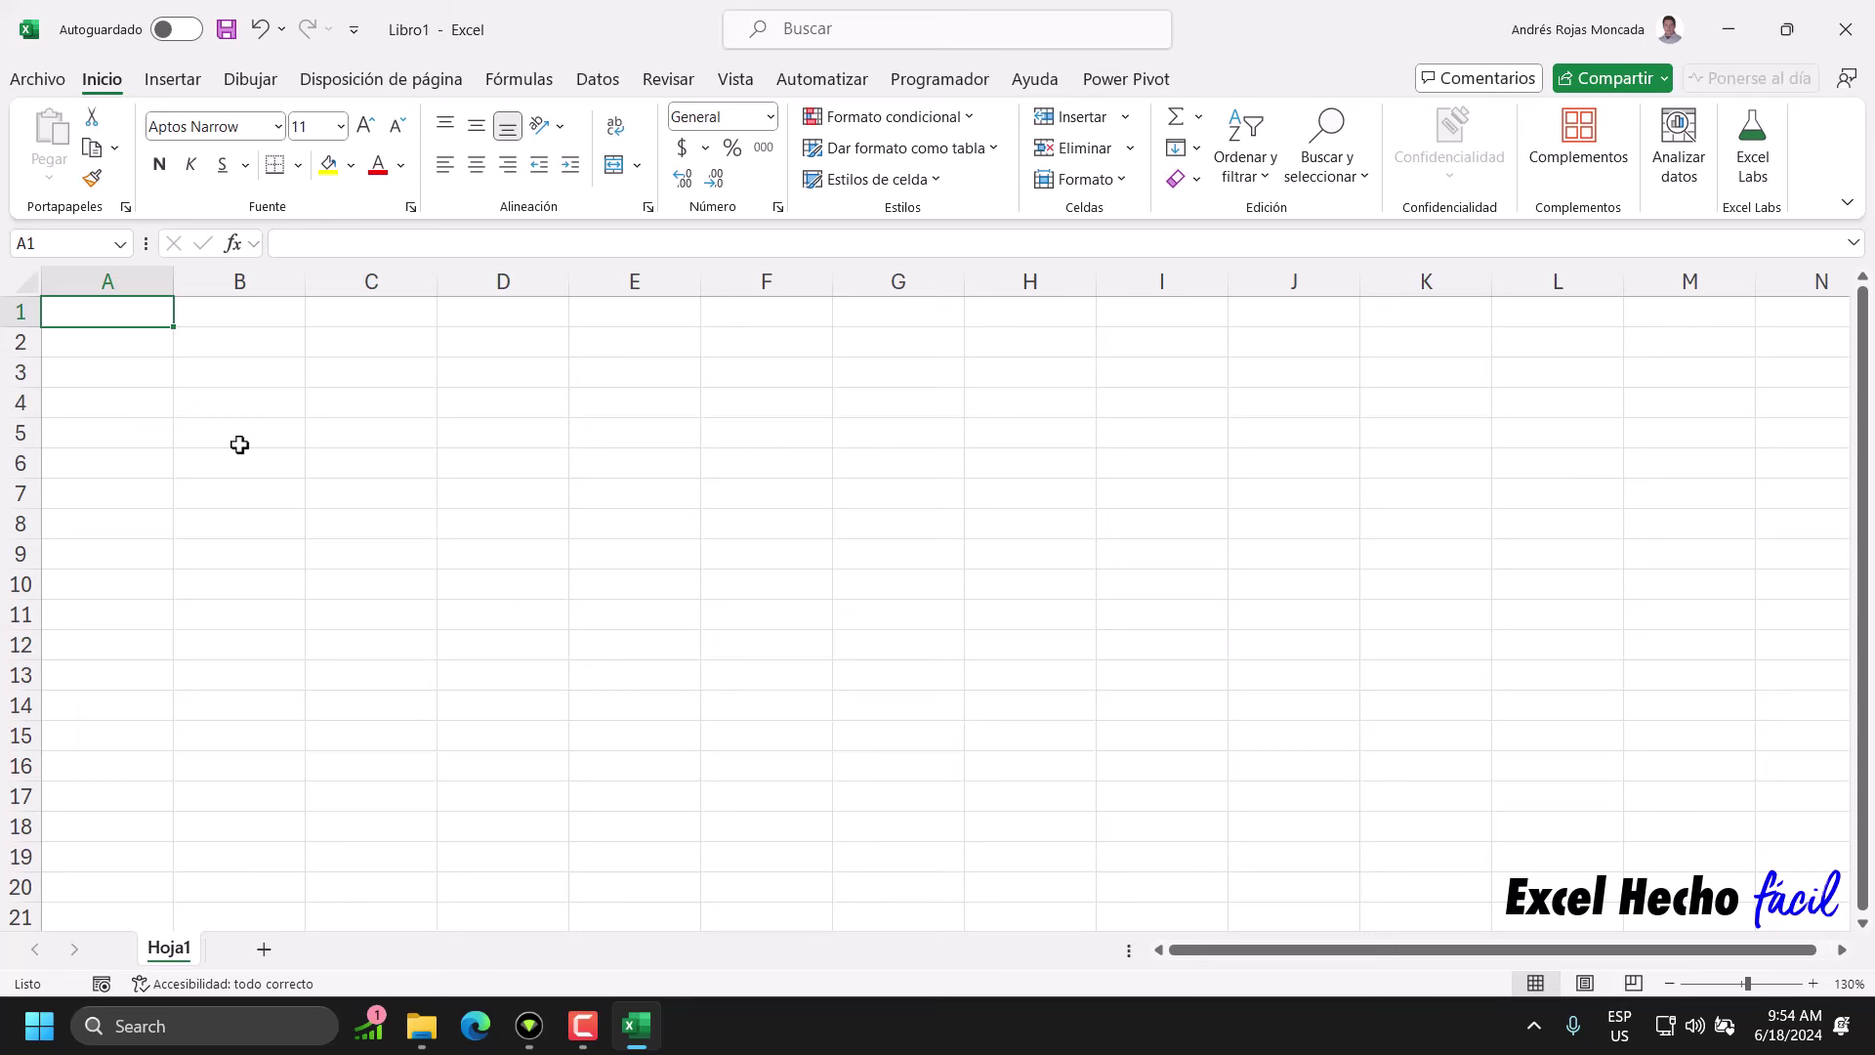
{"action": "scroll", "coordinate": [239, 444], "scroll_direction": "down", "scroll_amount": 2, "text": "ctrl"}
{"action": "scroll", "coordinate": [240, 445], "scroll_direction": "down", "scroll_amount": 1, "text": "ctrl"}
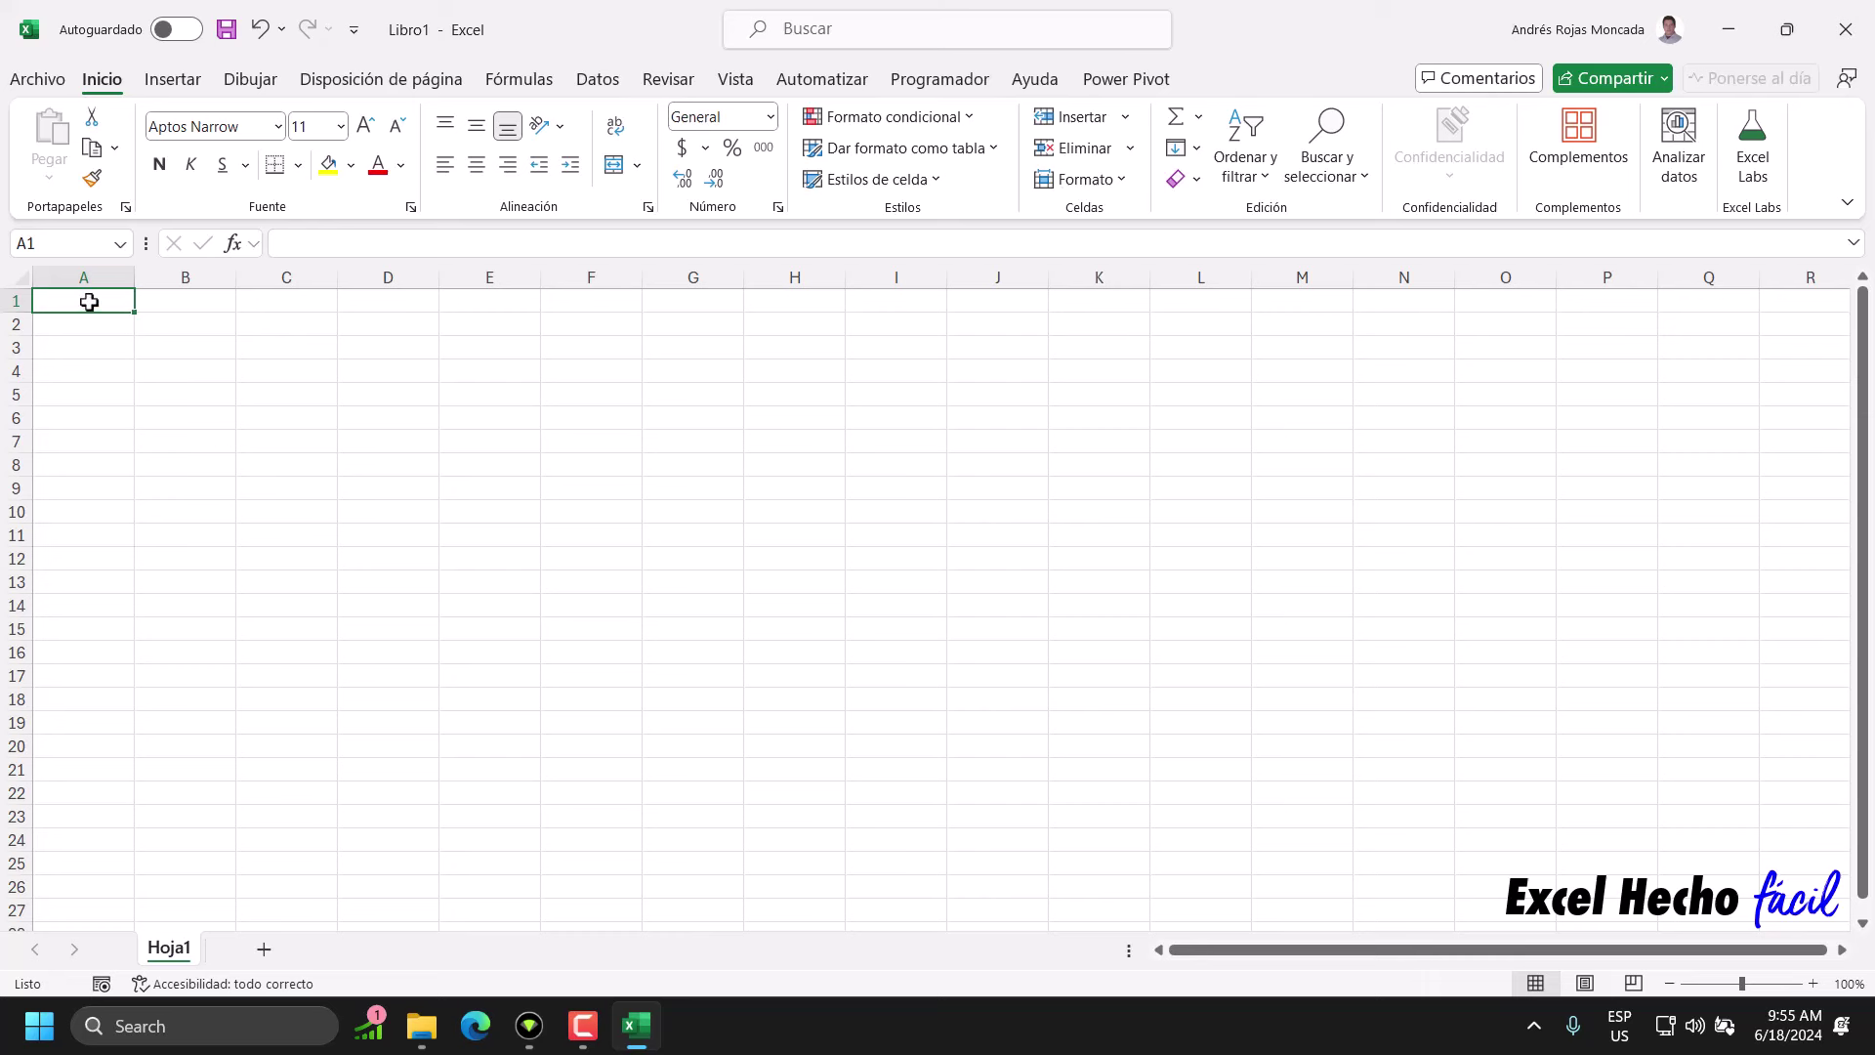
- Select A1:E27 and give it a green fill
{"action": "mouse_move", "coordinate": [89, 302]}
{"action": "left_mouse_down"}
{"action": "mouse_move", "coordinate": [305, 302]}
{"action": "mouse_move", "coordinate": [473, 908]}
{"action": "left_mouse_up"}
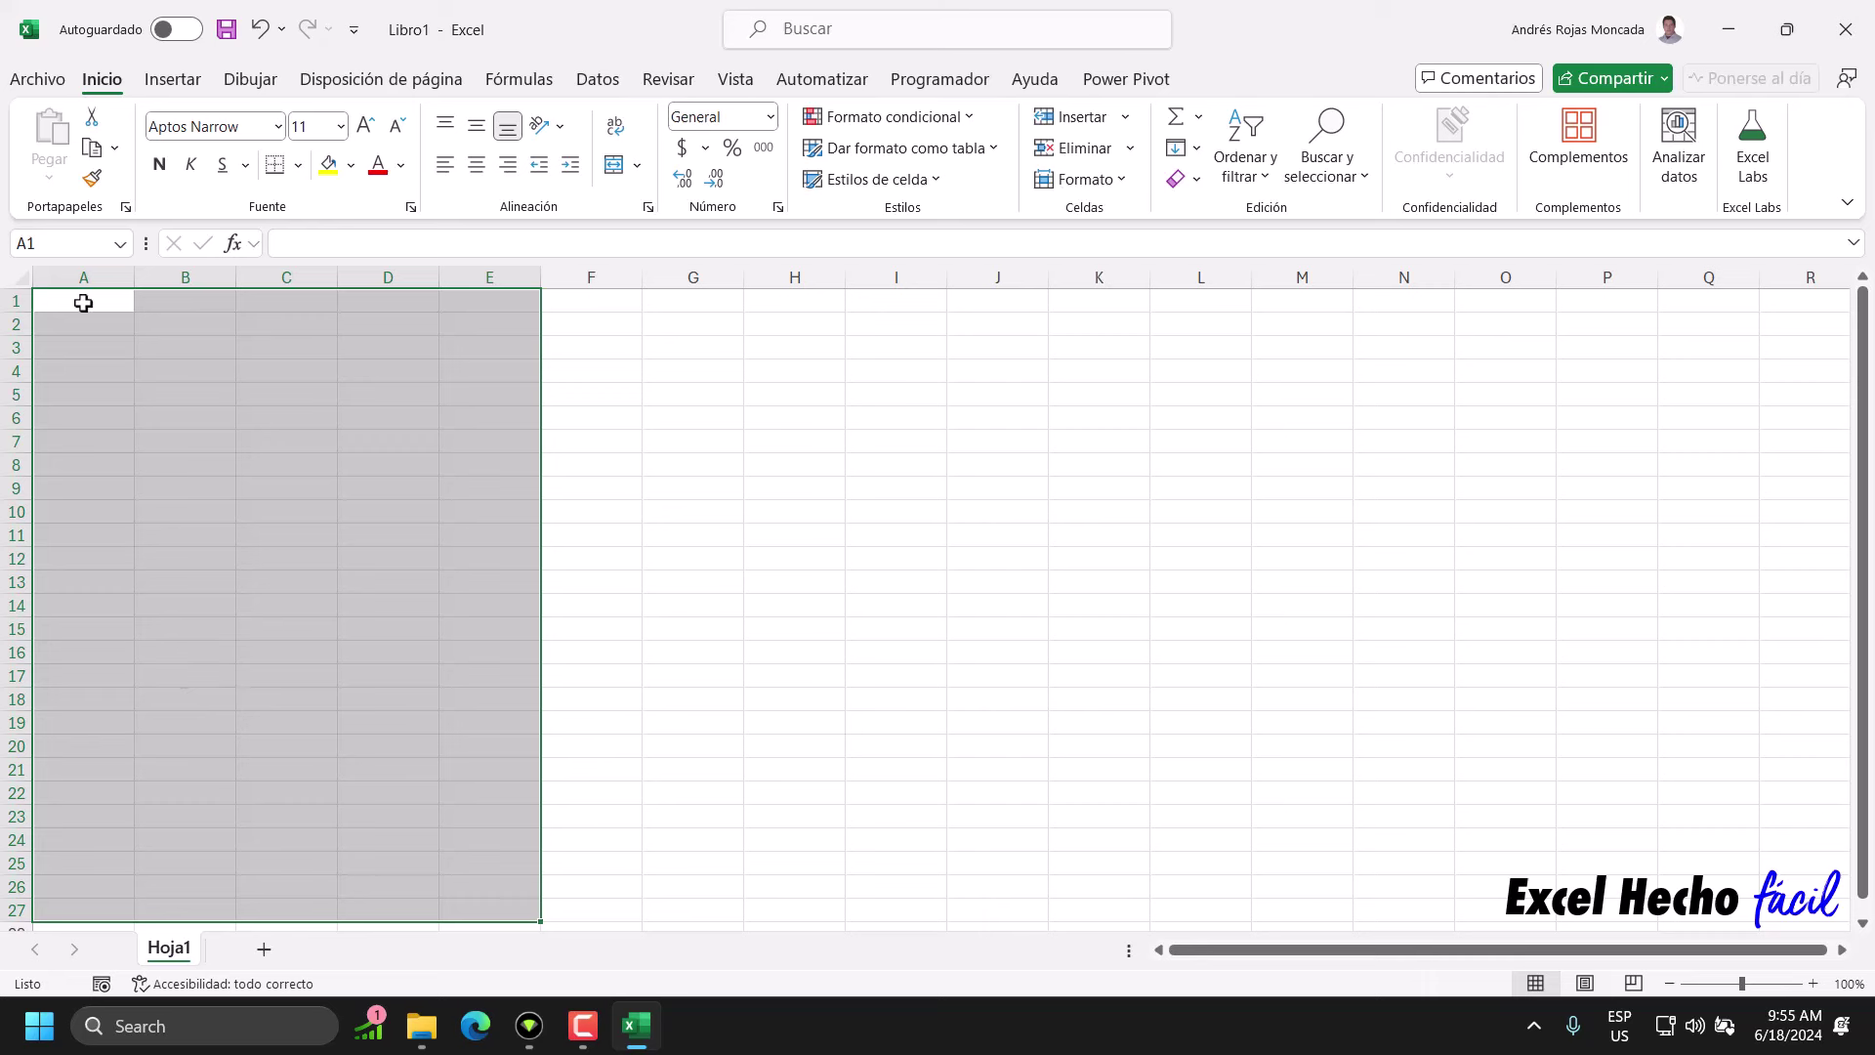
{"action": "left_click", "coordinate": [350, 165]}
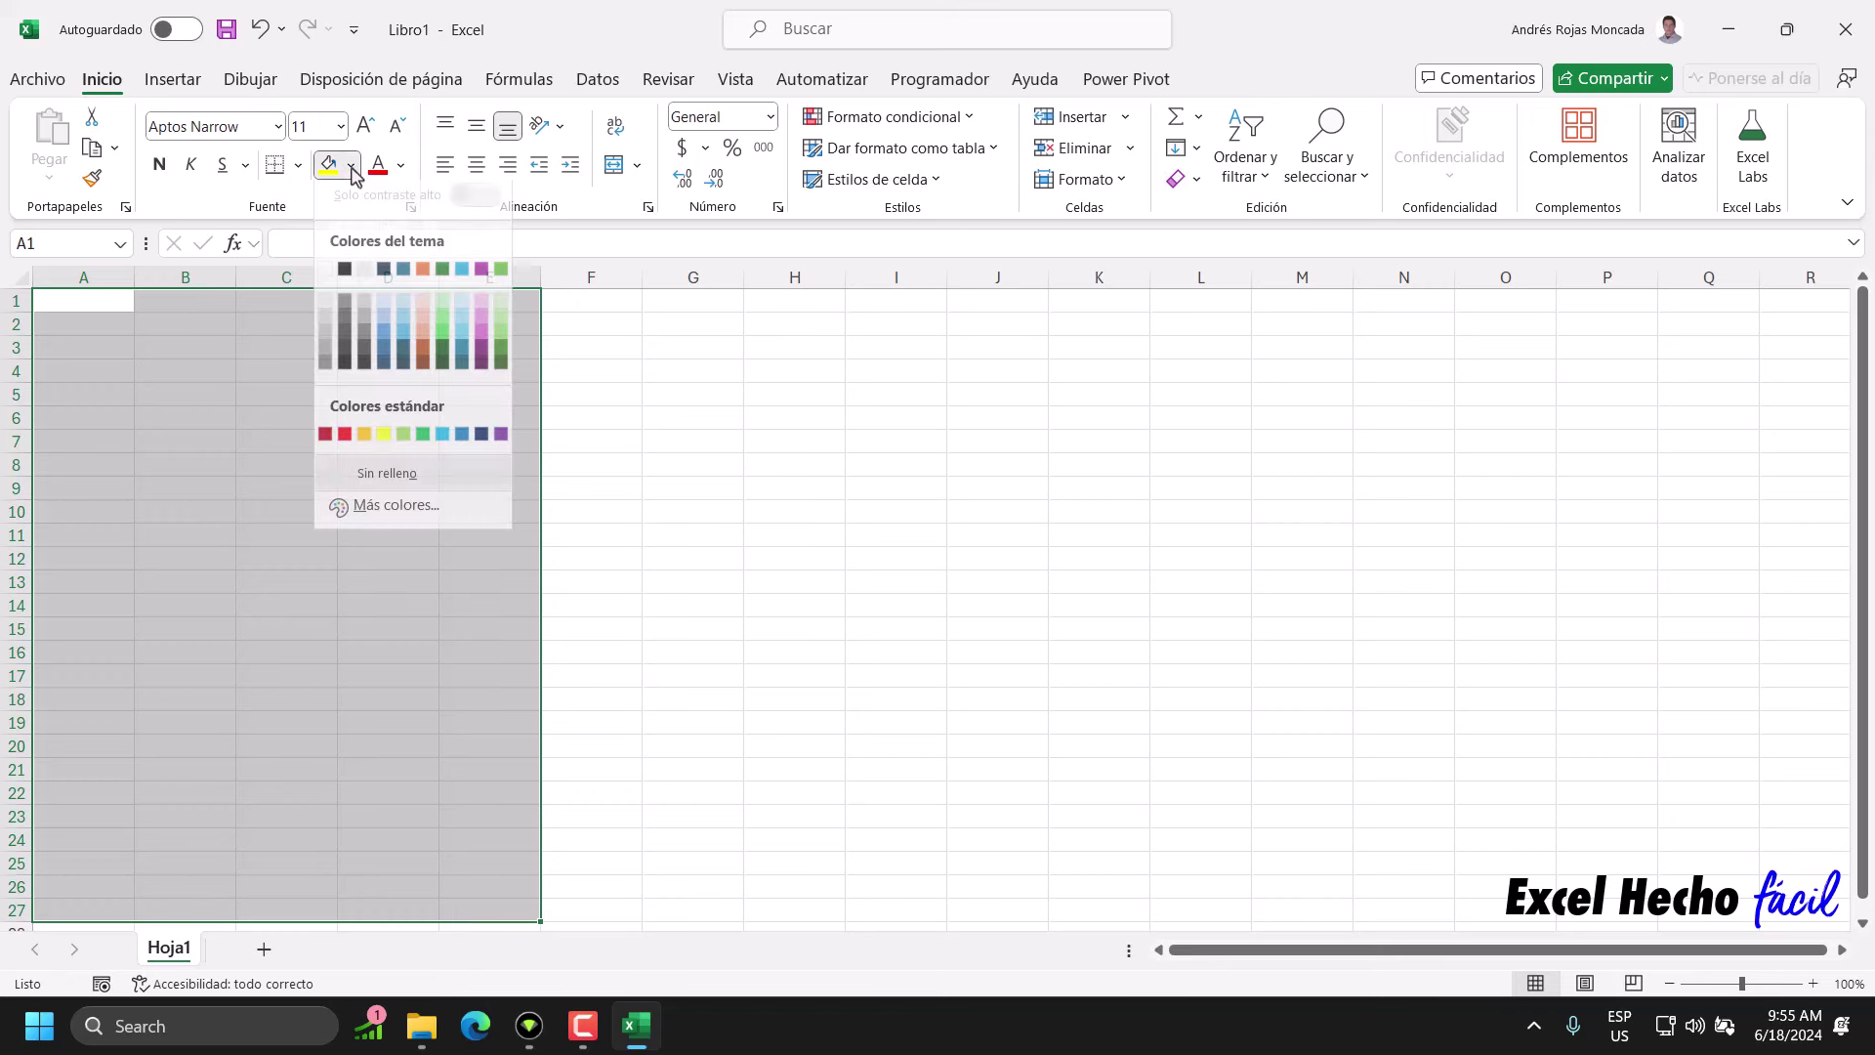
{"action": "left_click", "coordinate": [442, 318]}
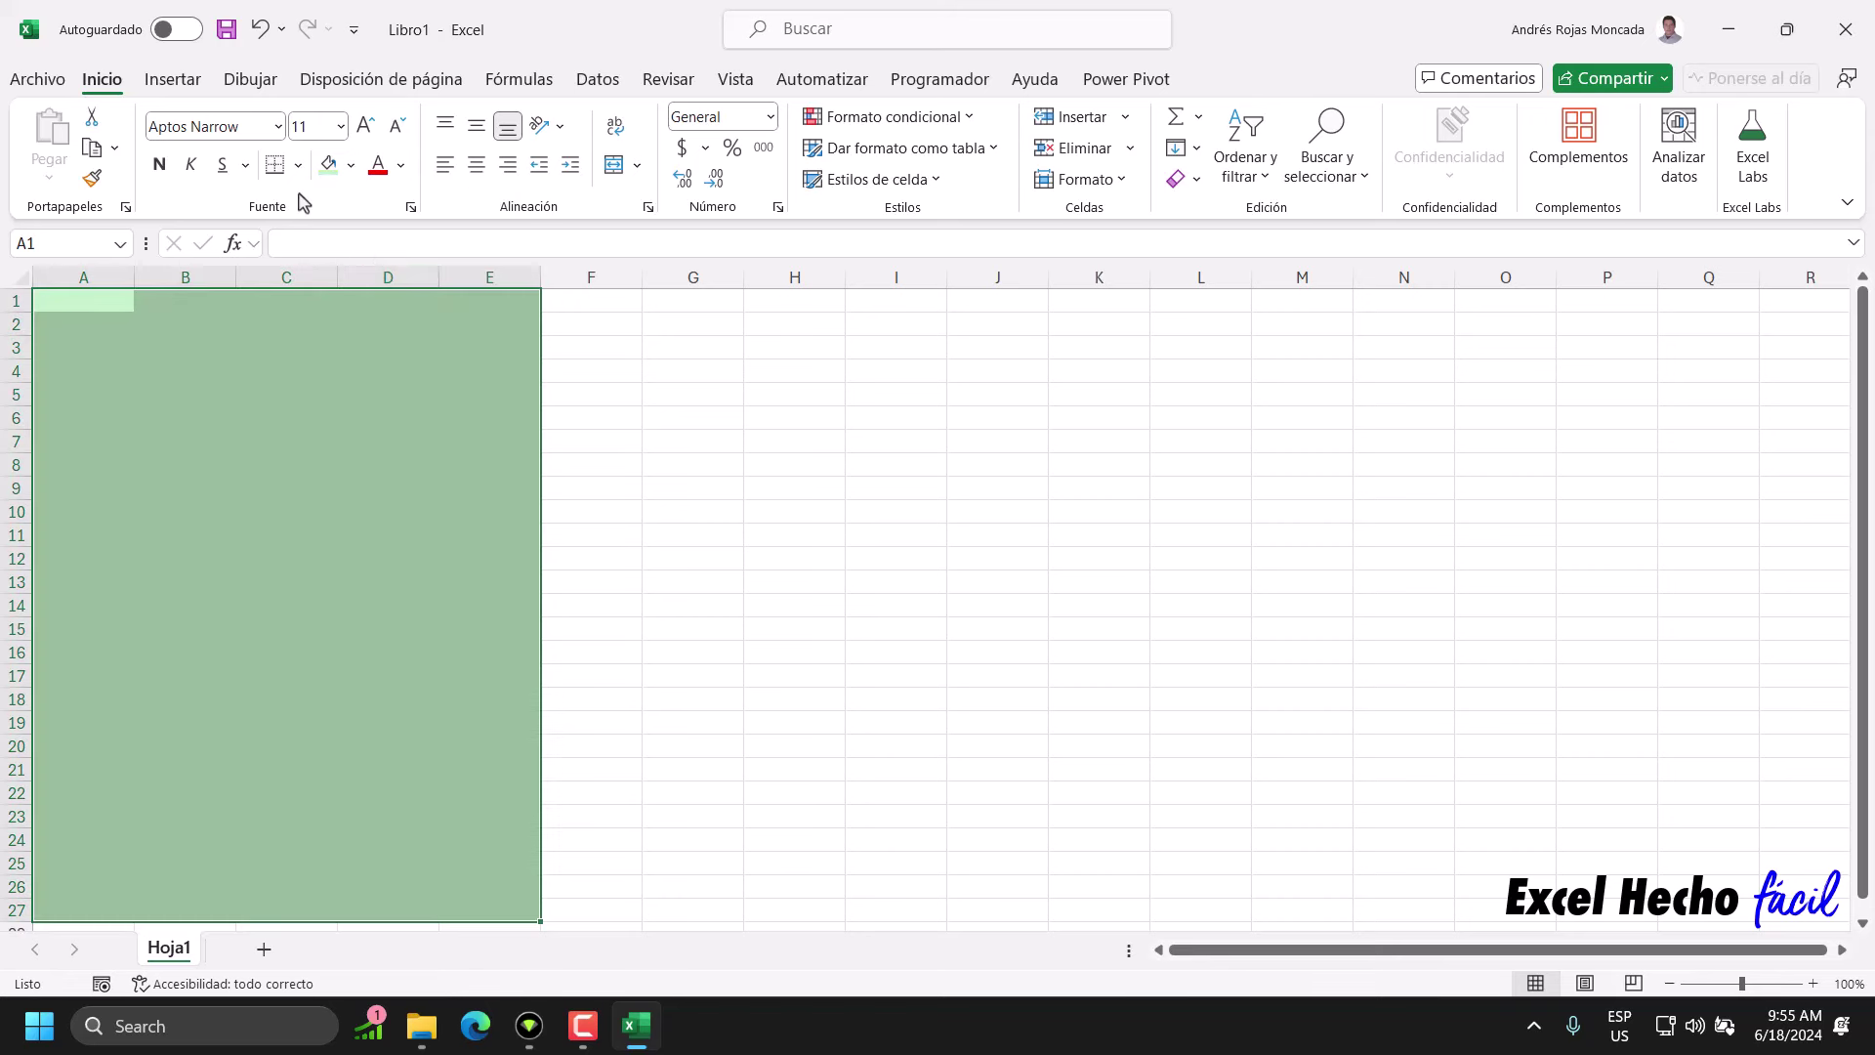
- Add dark grey Contorno and Interior borders to the range, then reselect A1:E27
{"action": "left_click", "coordinate": [298, 165]}
{"action": "left_click", "coordinate": [348, 913]}
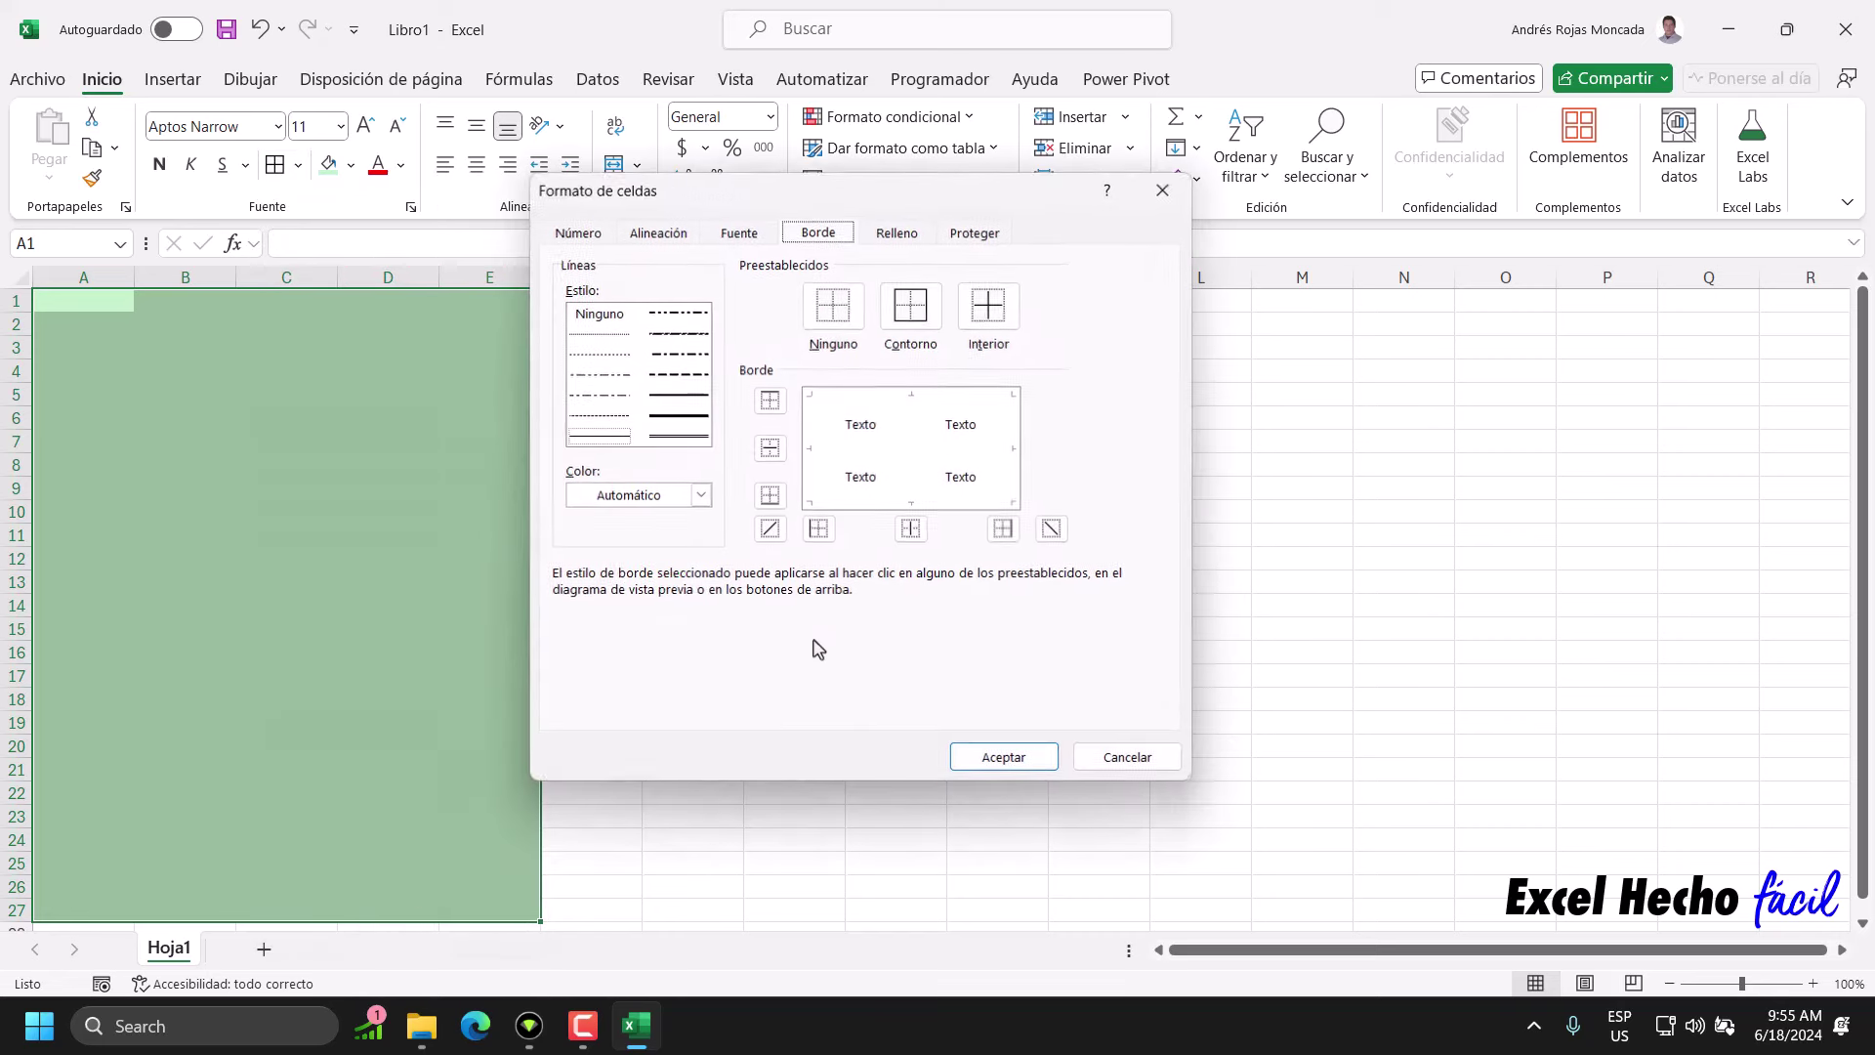
{"action": "left_click", "coordinate": [699, 496]}
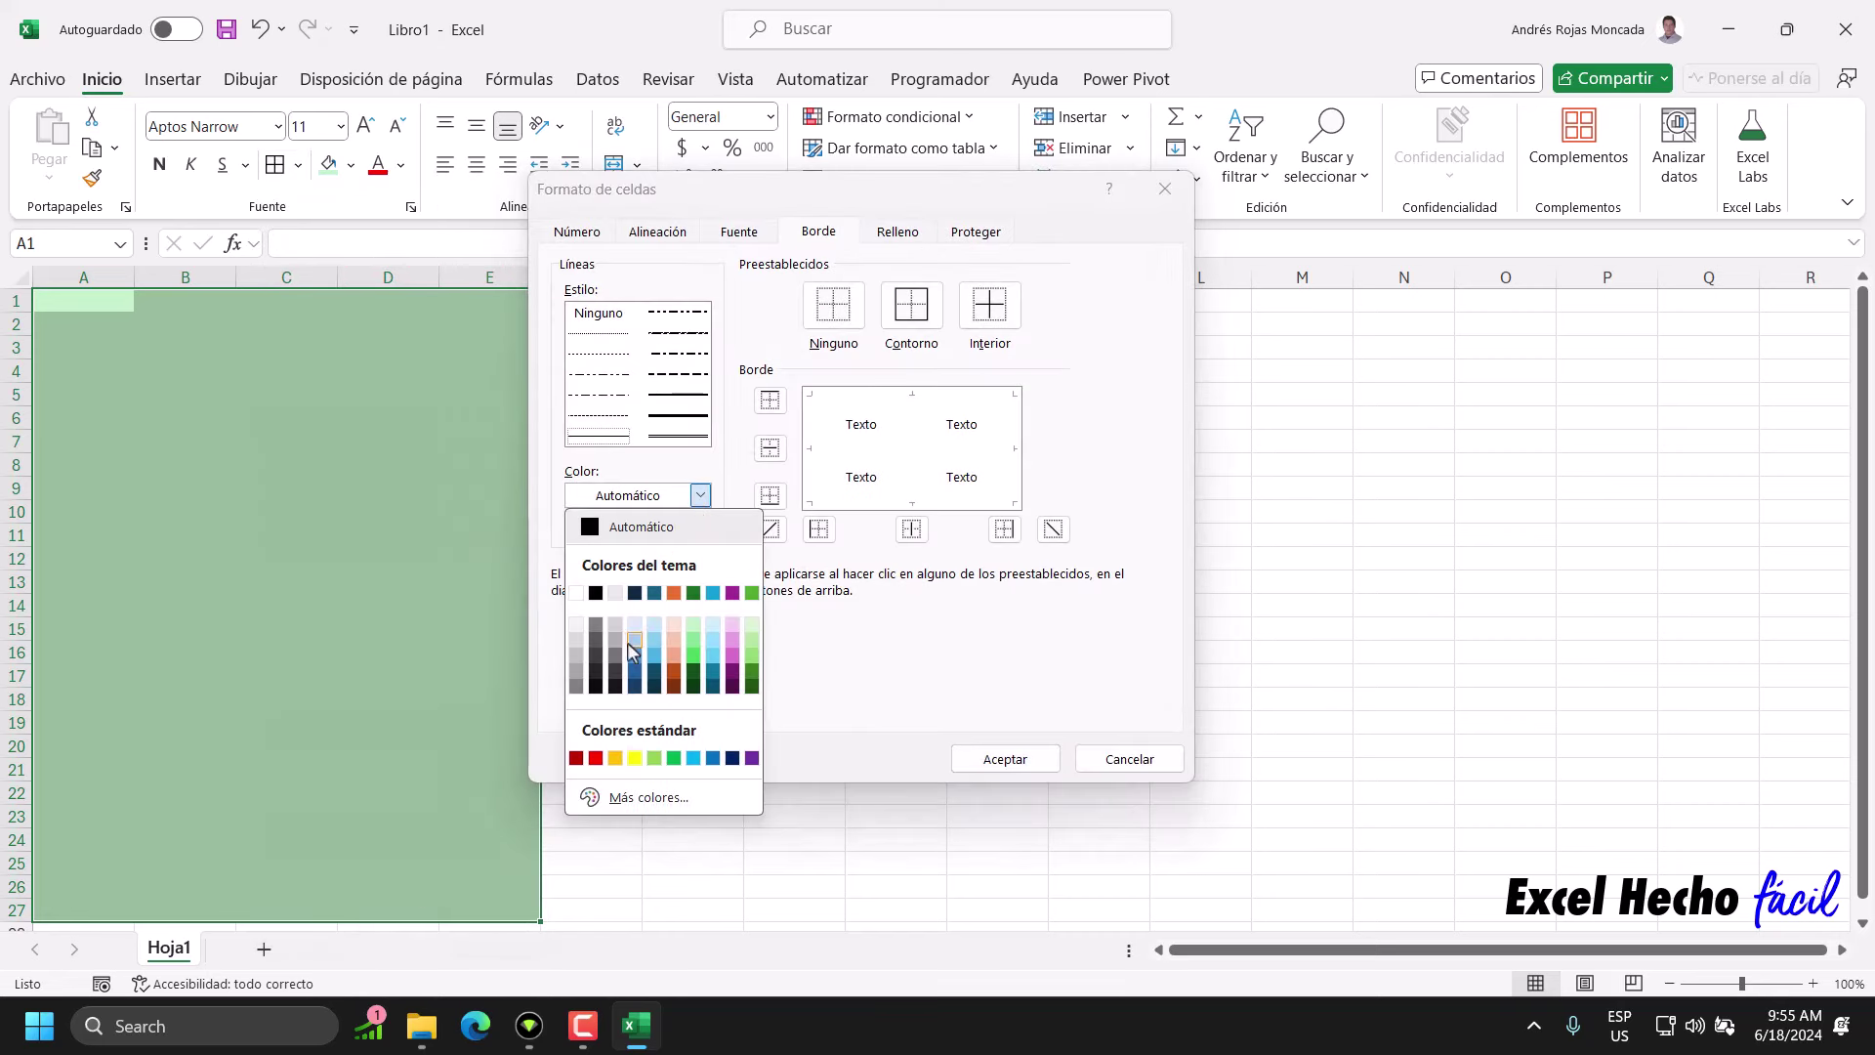
{"action": "left_click", "coordinate": [584, 695]}
{"action": "left_click", "coordinate": [911, 307]}
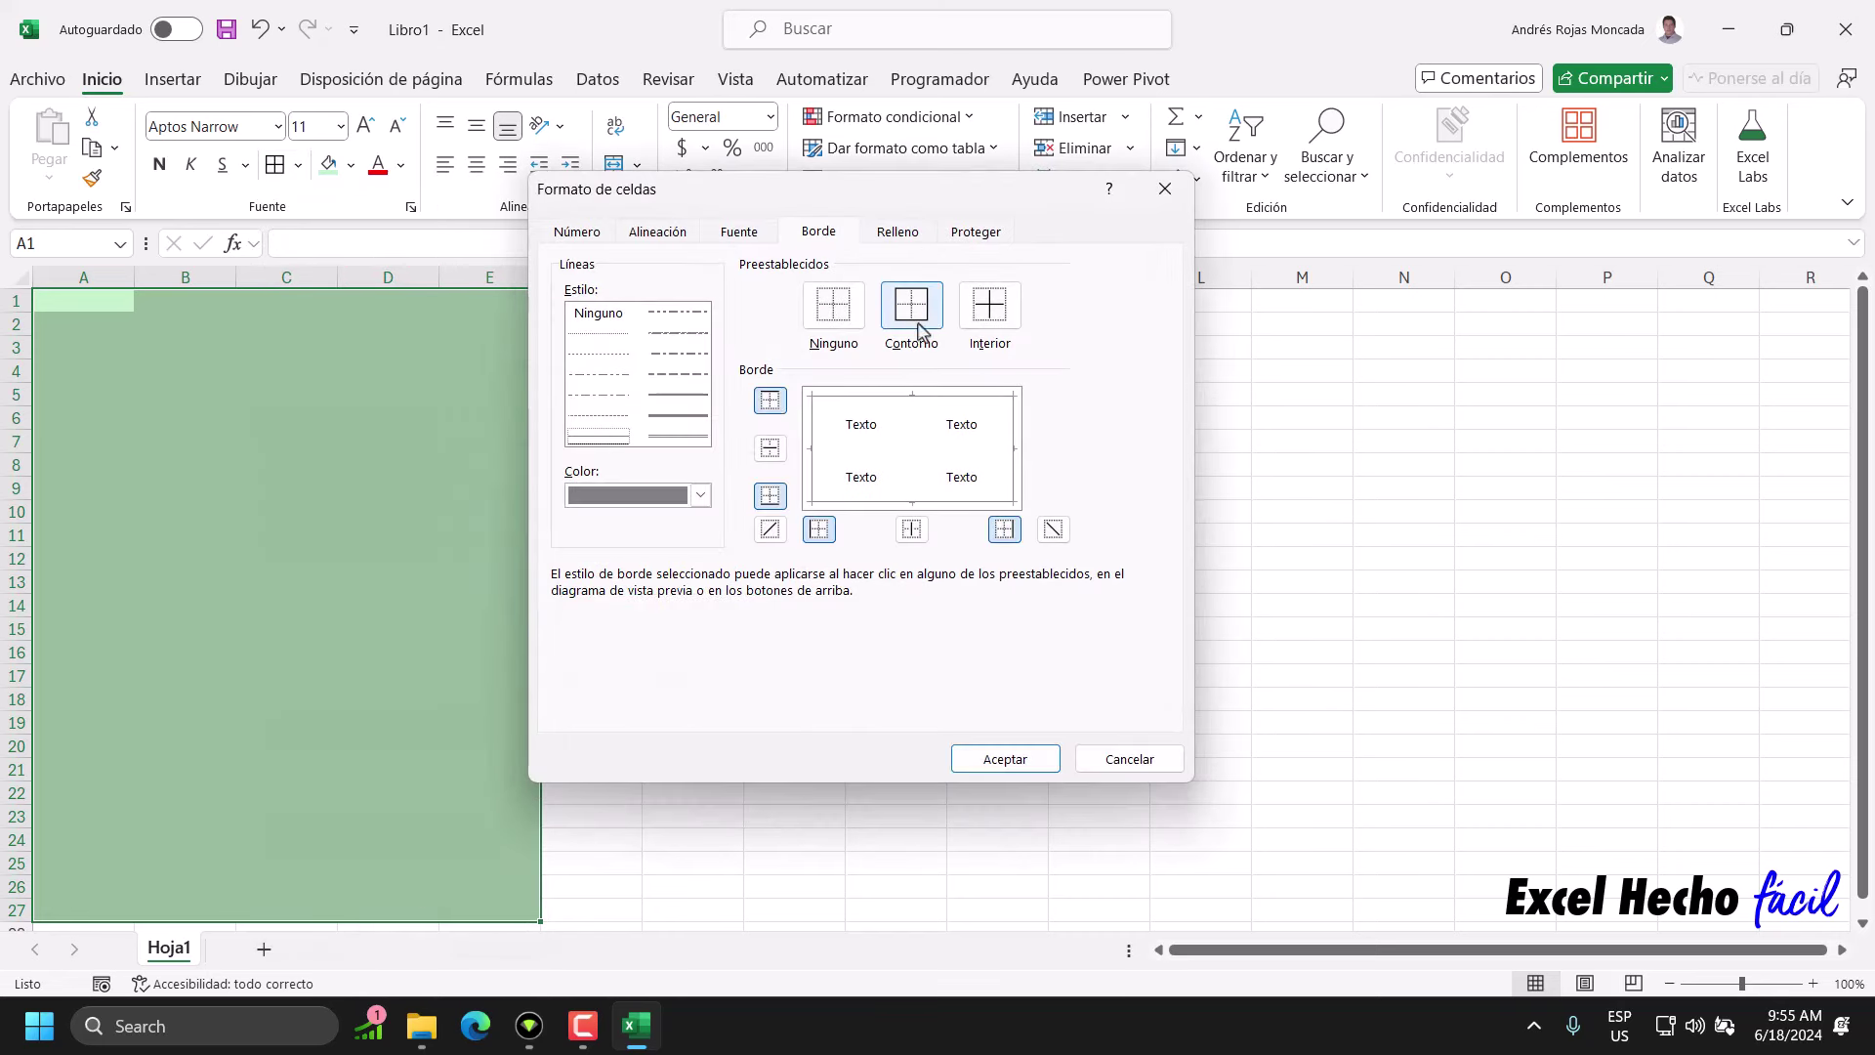
{"action": "left_click", "coordinate": [989, 304]}
{"action": "left_click", "coordinate": [1004, 759]}
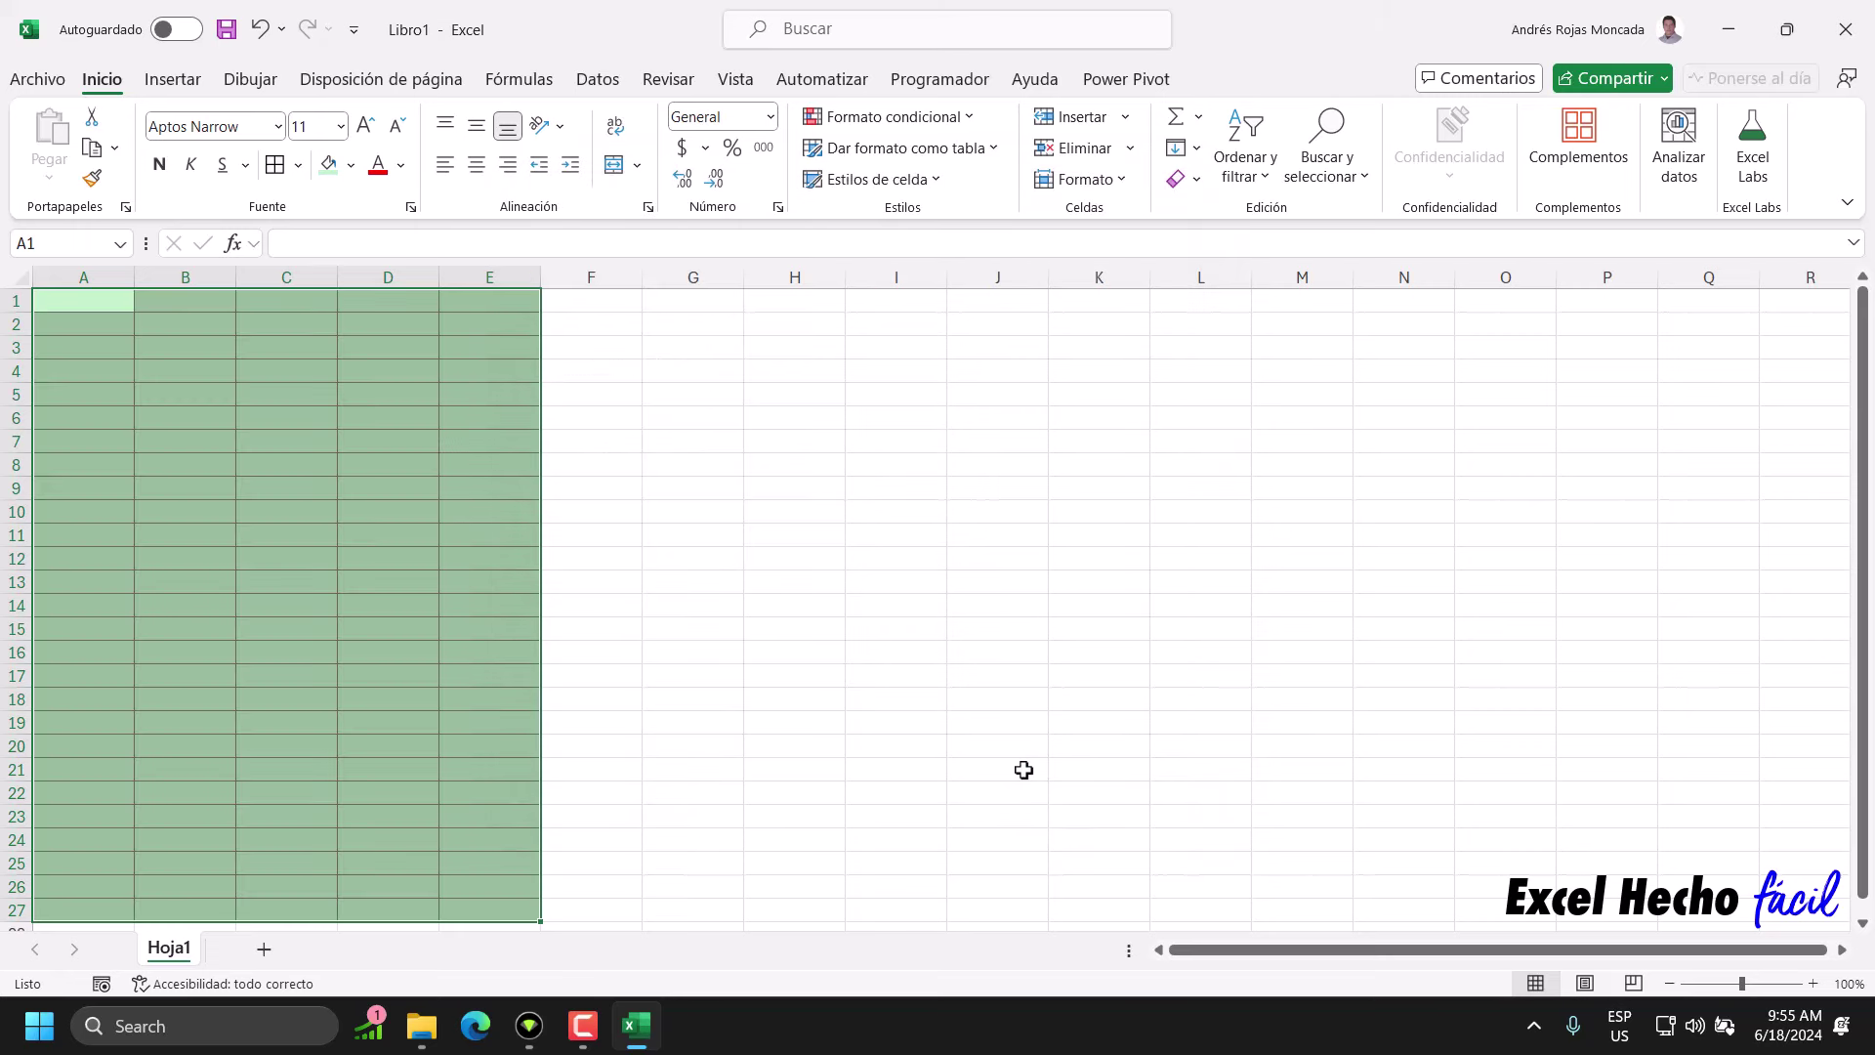
{"action": "left_click", "coordinate": [380, 461]}
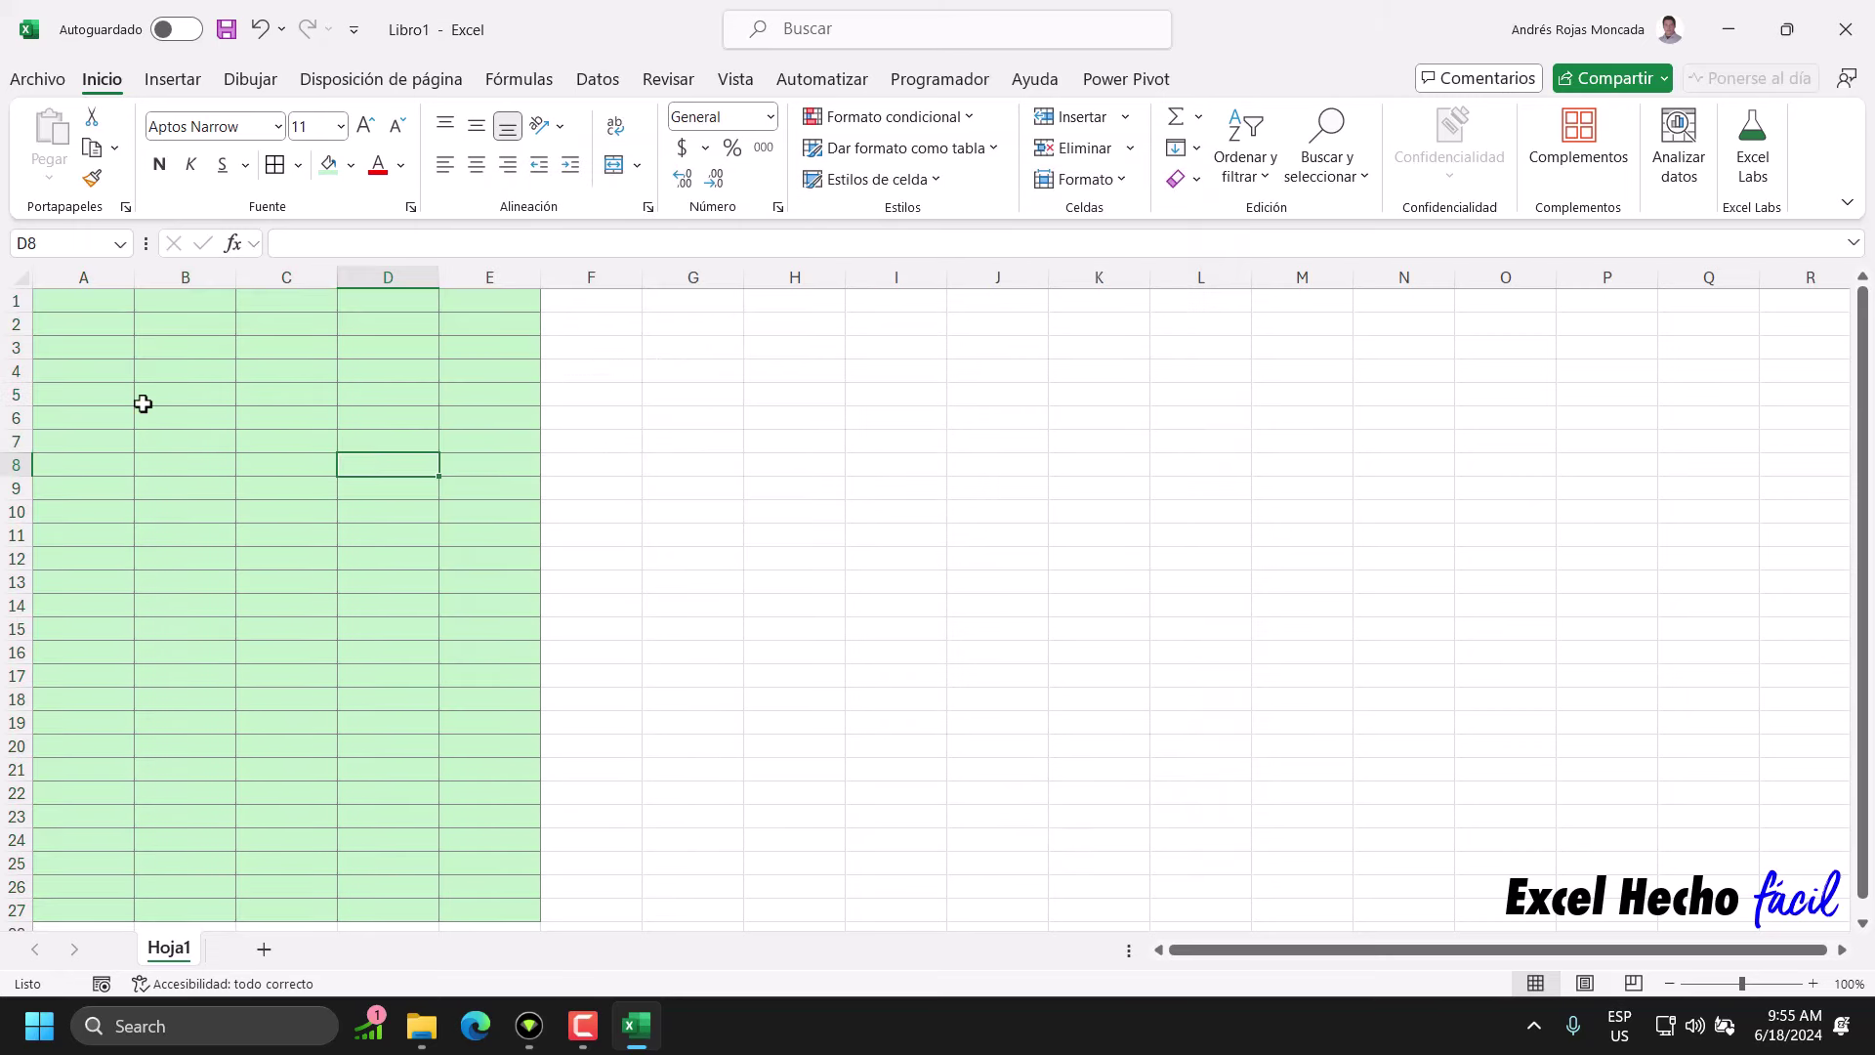
{"action": "left_click_drag", "start_coordinate": [82, 303], "coordinate": [510, 903]}
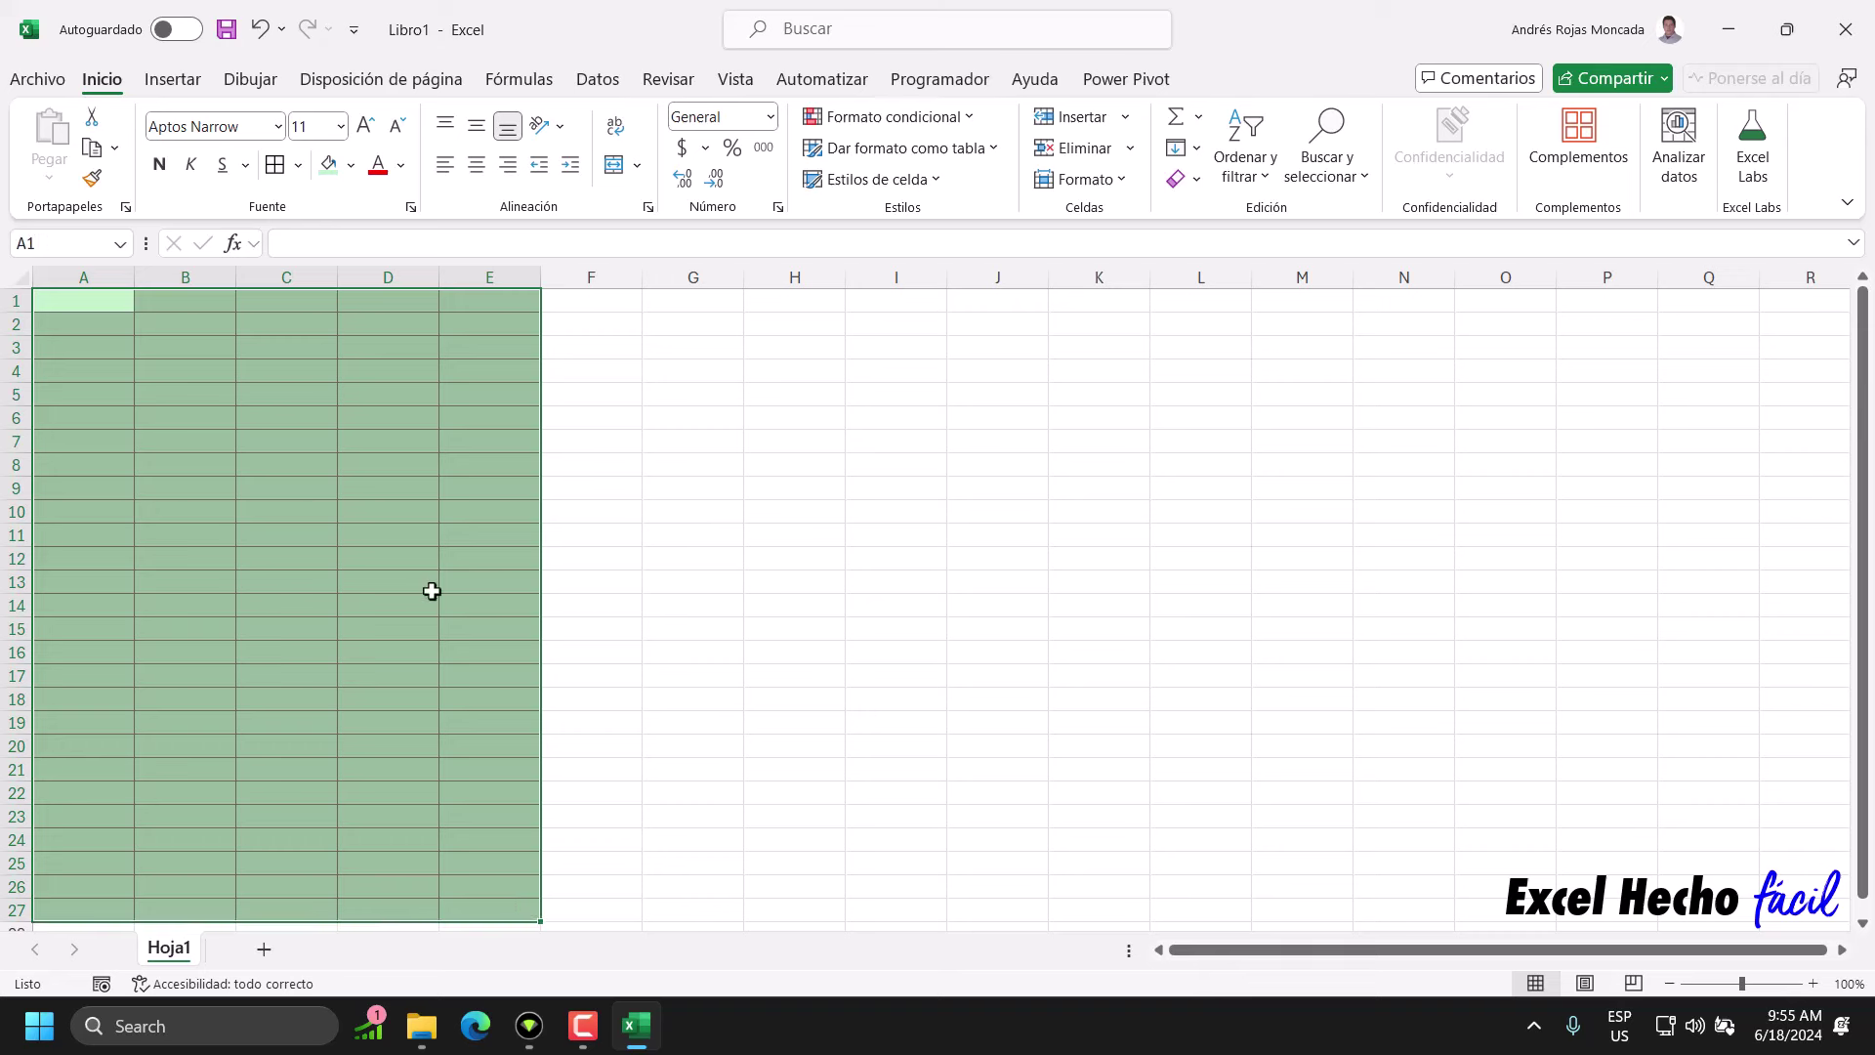
{"action": "mouse_move", "coordinate": [54, 305]}
{"action": "left_mouse_down"}
{"action": "mouse_move", "coordinate": [525, 848]}
{"action": "mouse_move", "coordinate": [526, 910]}
{"action": "left_mouse_up"}
- Create a new conditional formatting rule of type 'Utilice una fórmula que determine las celdas para aplicar formato'
{"action": "left_click", "coordinate": [885, 133]}
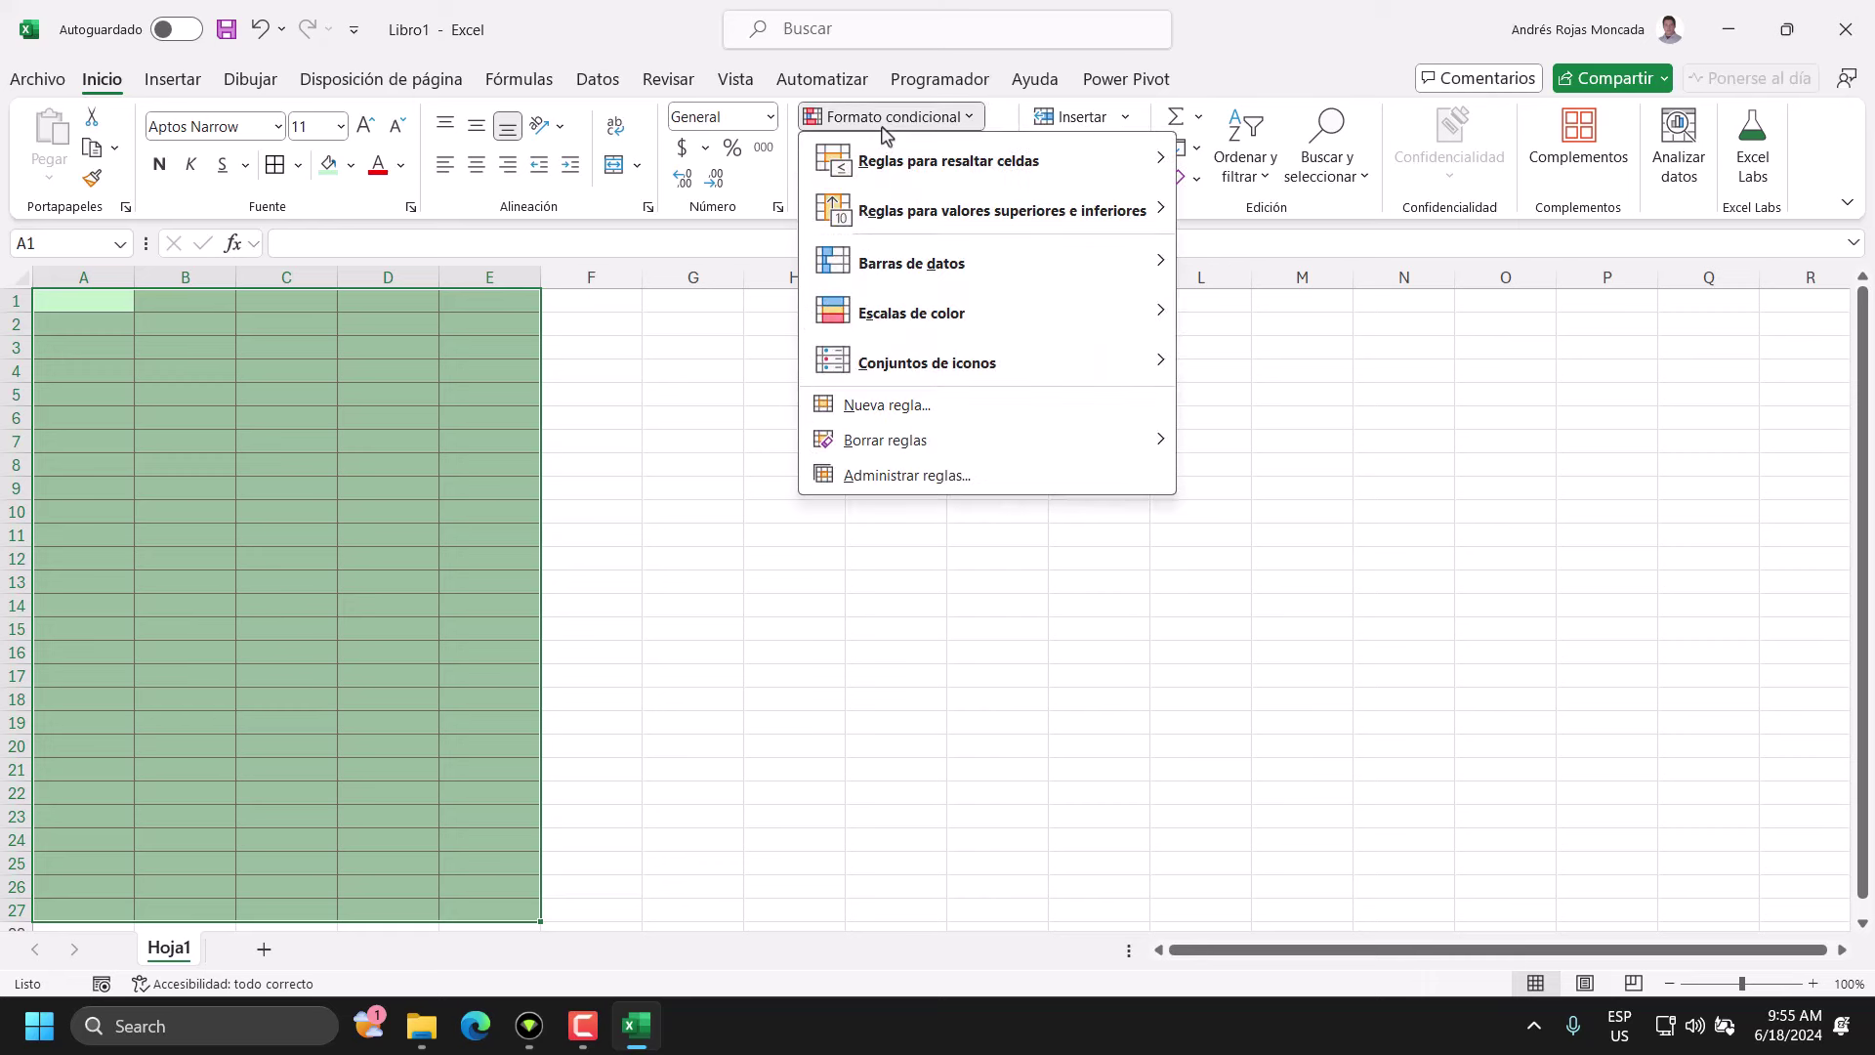
{"action": "left_click", "coordinate": [902, 414]}
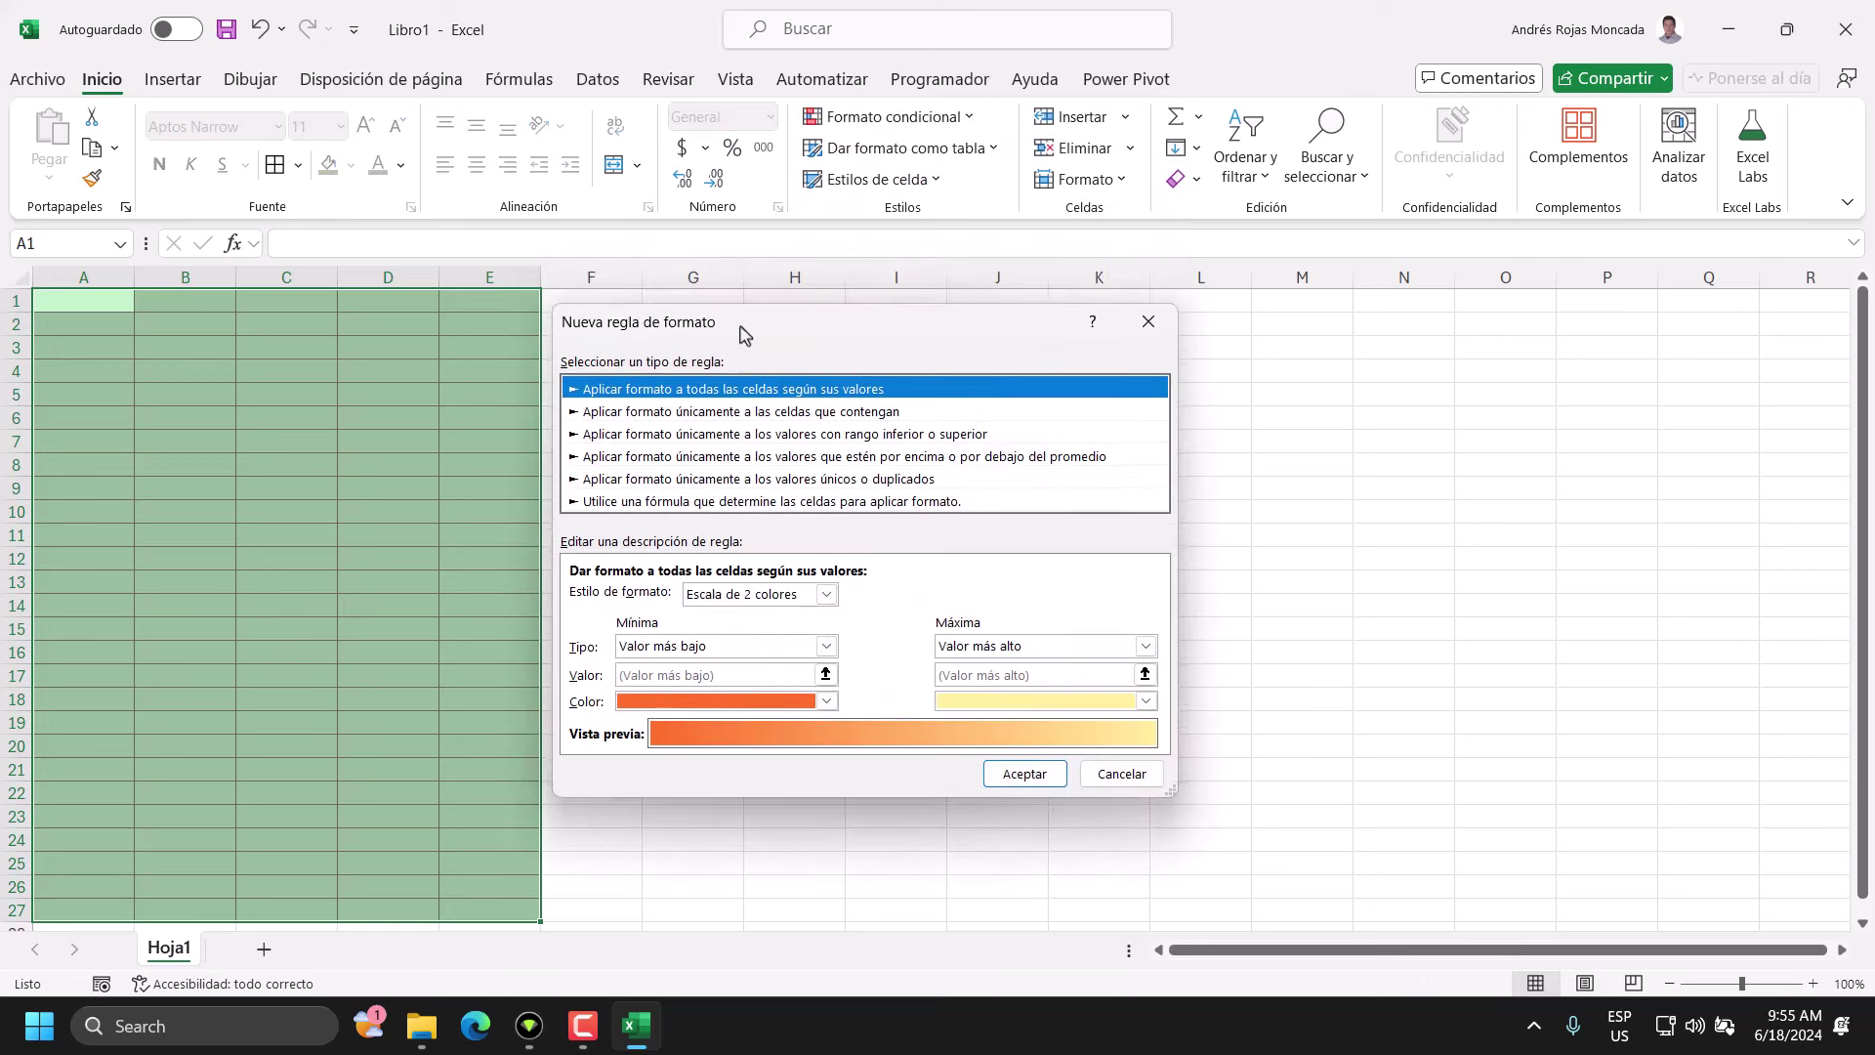
{"action": "left_click_drag", "start_coordinate": [738, 303], "coordinate": [737, 340]}
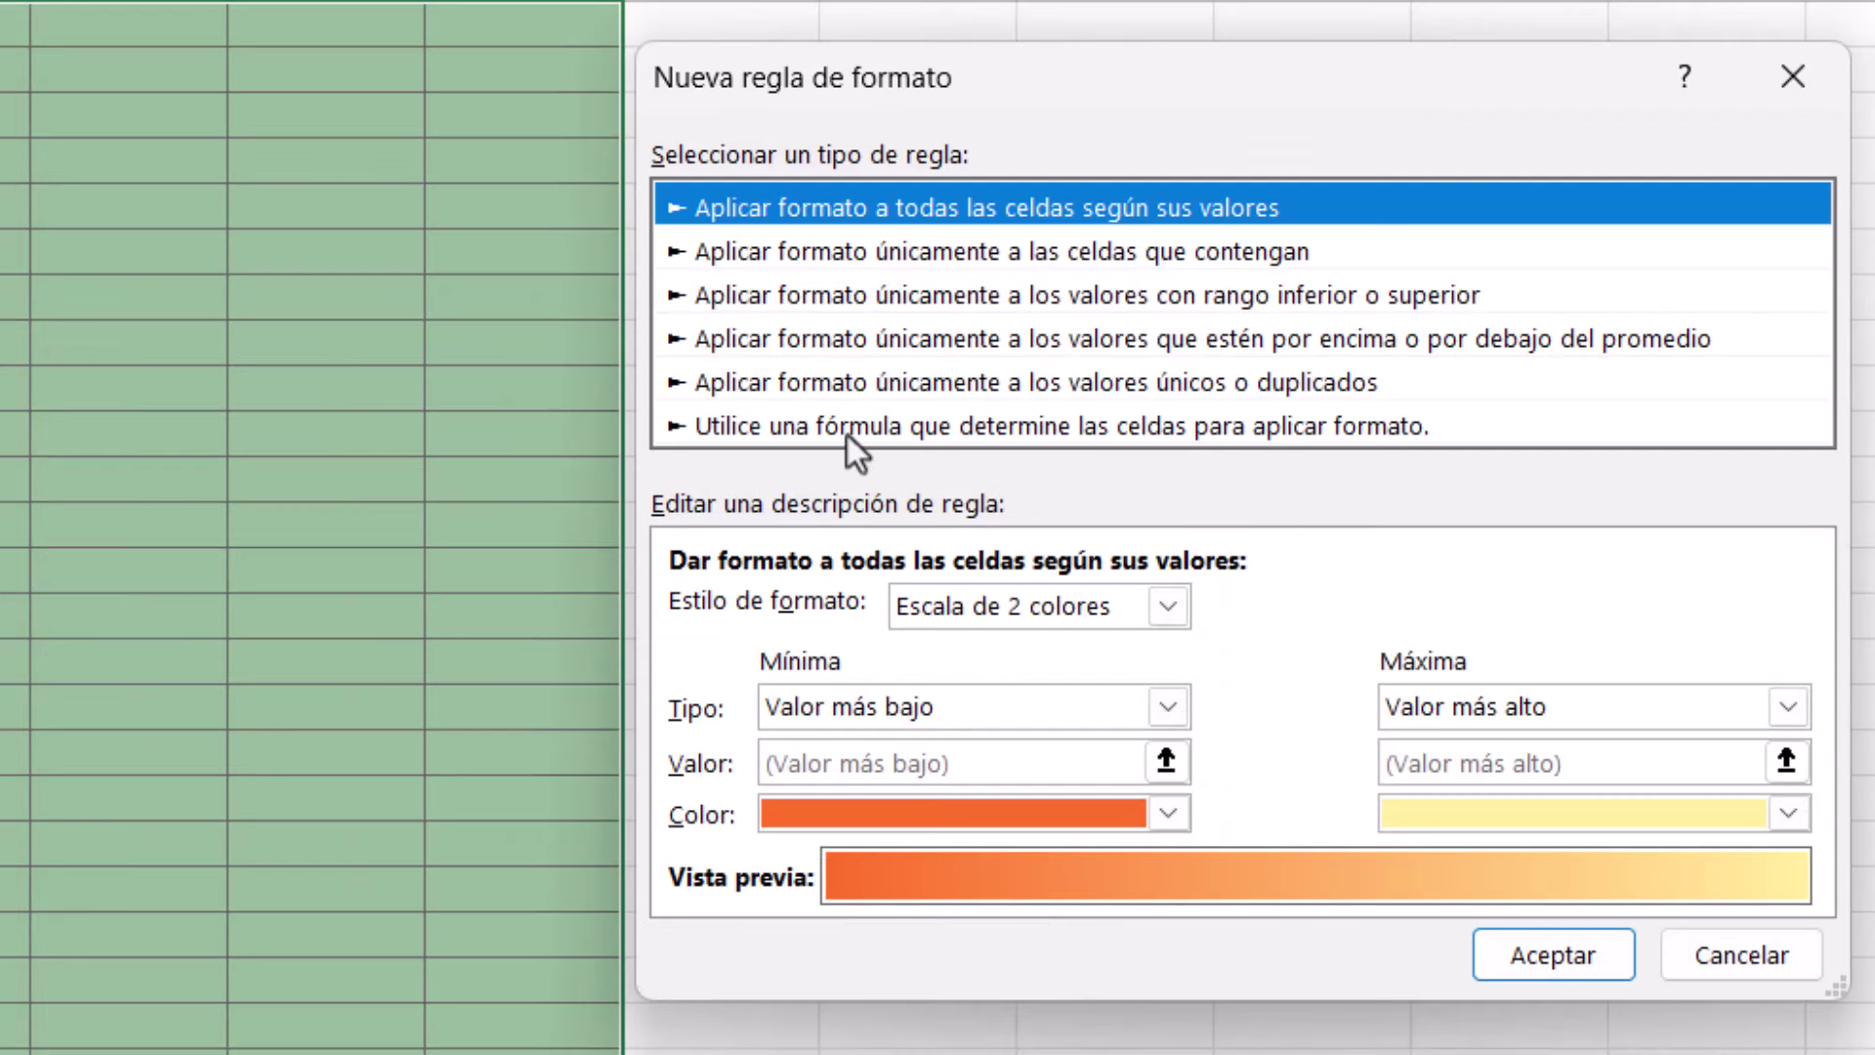
{"action": "left_click", "coordinate": [847, 427]}
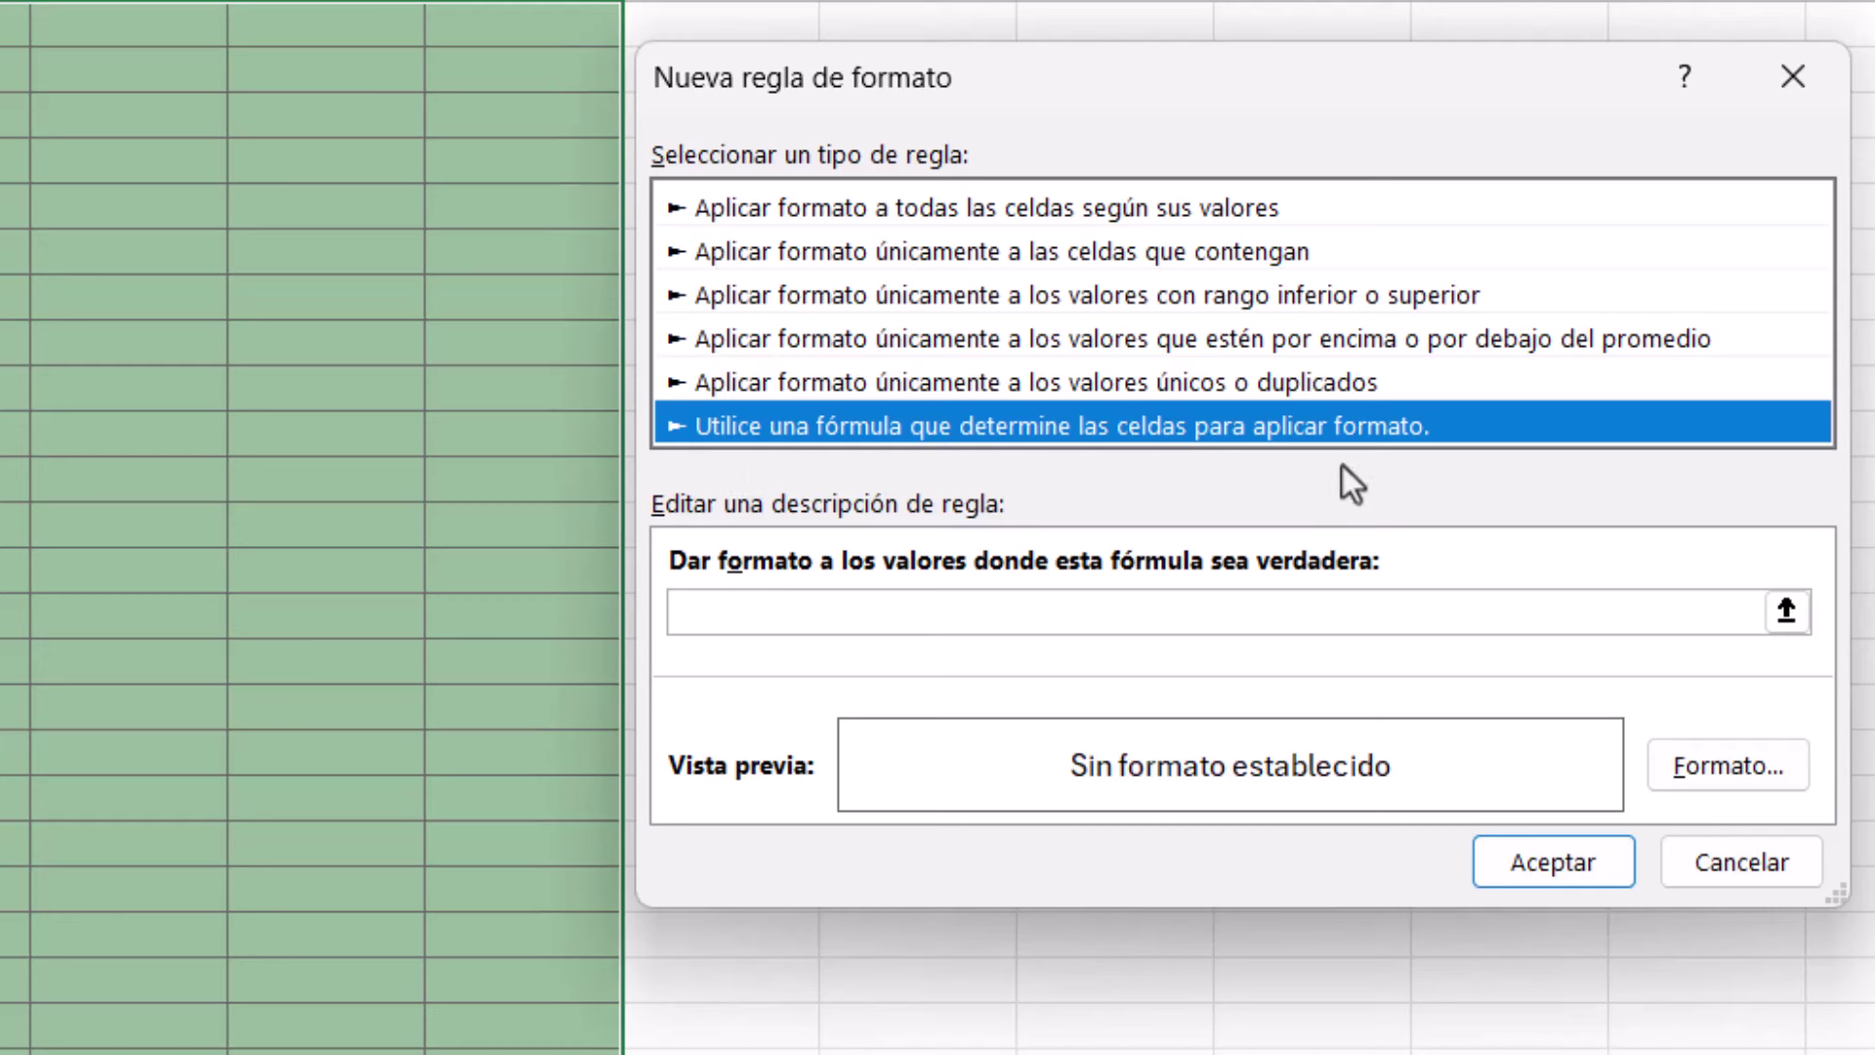
- Enter =celda("columna")=columna() as the rule formula, correcting typos along the way
{"action": "left_click", "coordinate": [1344, 613]}
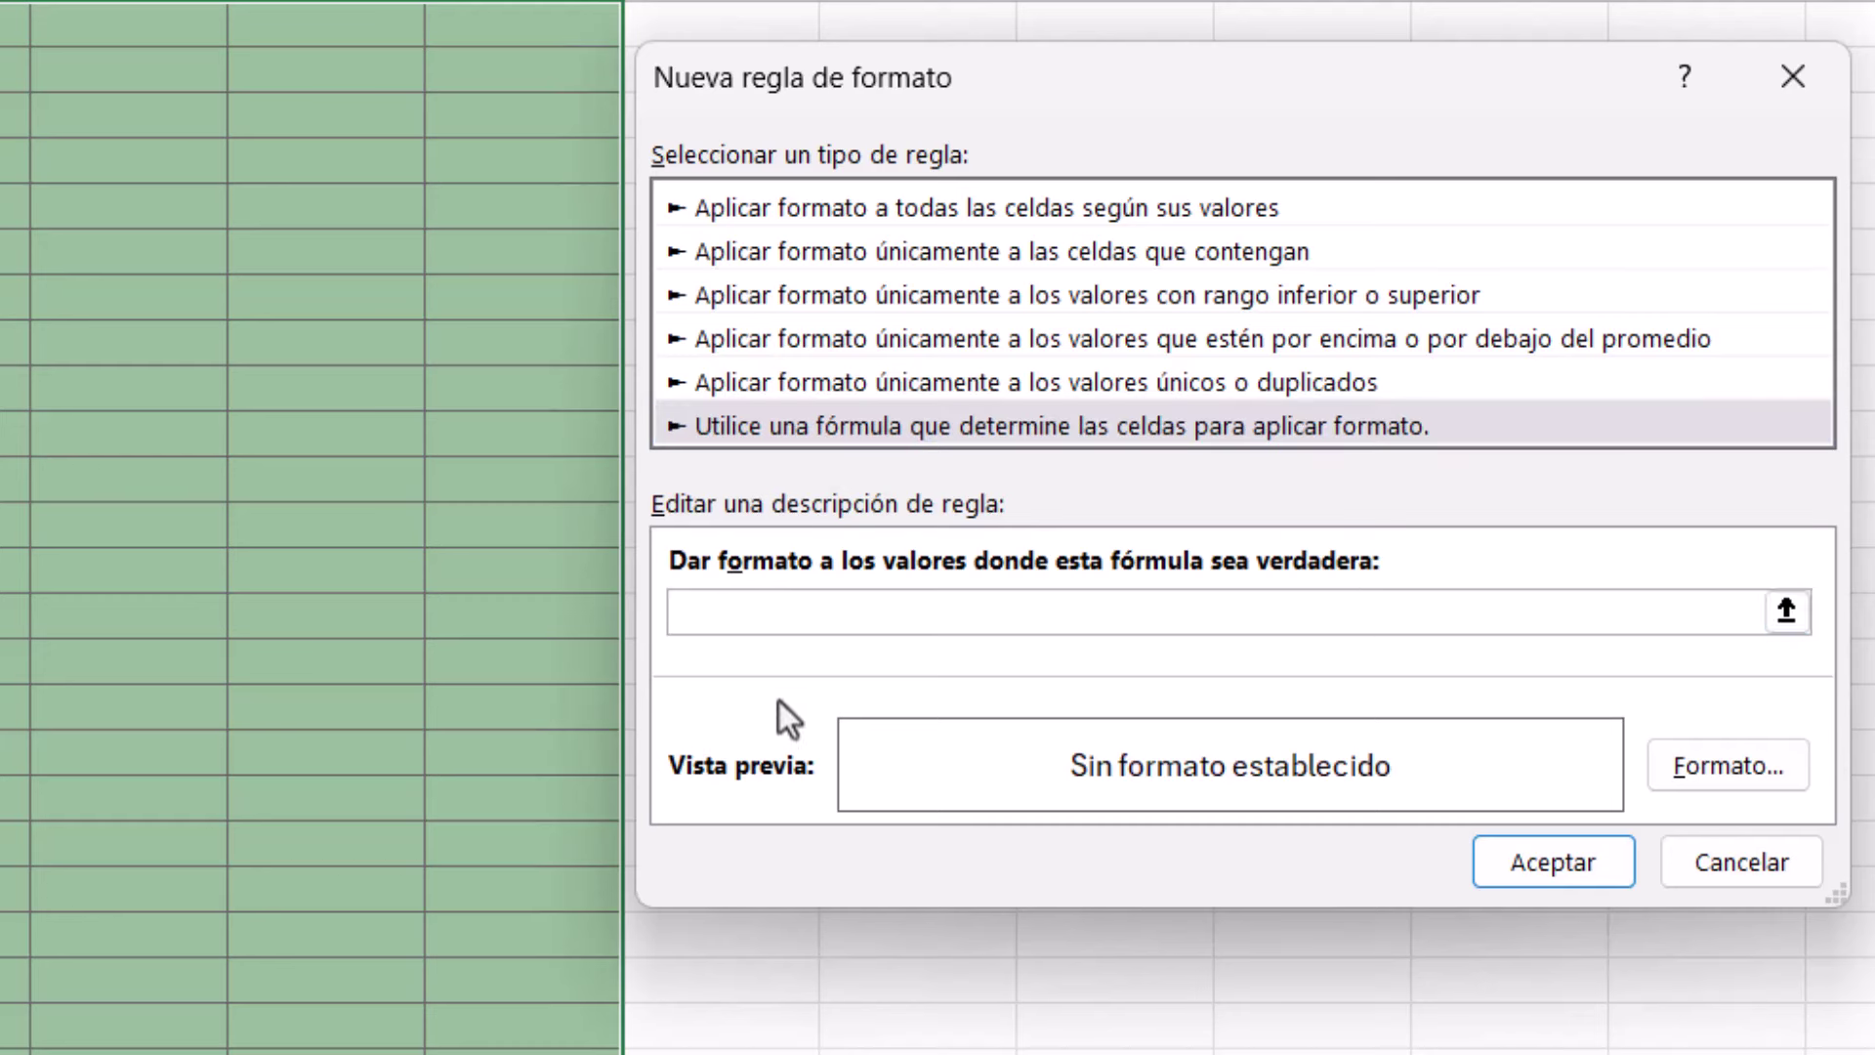
{"action": "type", "text": "="}
{"action": "type", "text": "ced"}
{"action": "key", "text": "BackSpace"}
{"action": "type", "text": "l"}
{"action": "type", "text": "a"}
{"action": "key", "text": "BackSpace"}
{"action": "type", "text": "da"}
{"action": "type", "text": "("}
{"action": "type", "text": "\""}
{"action": "type", "text": "col"}
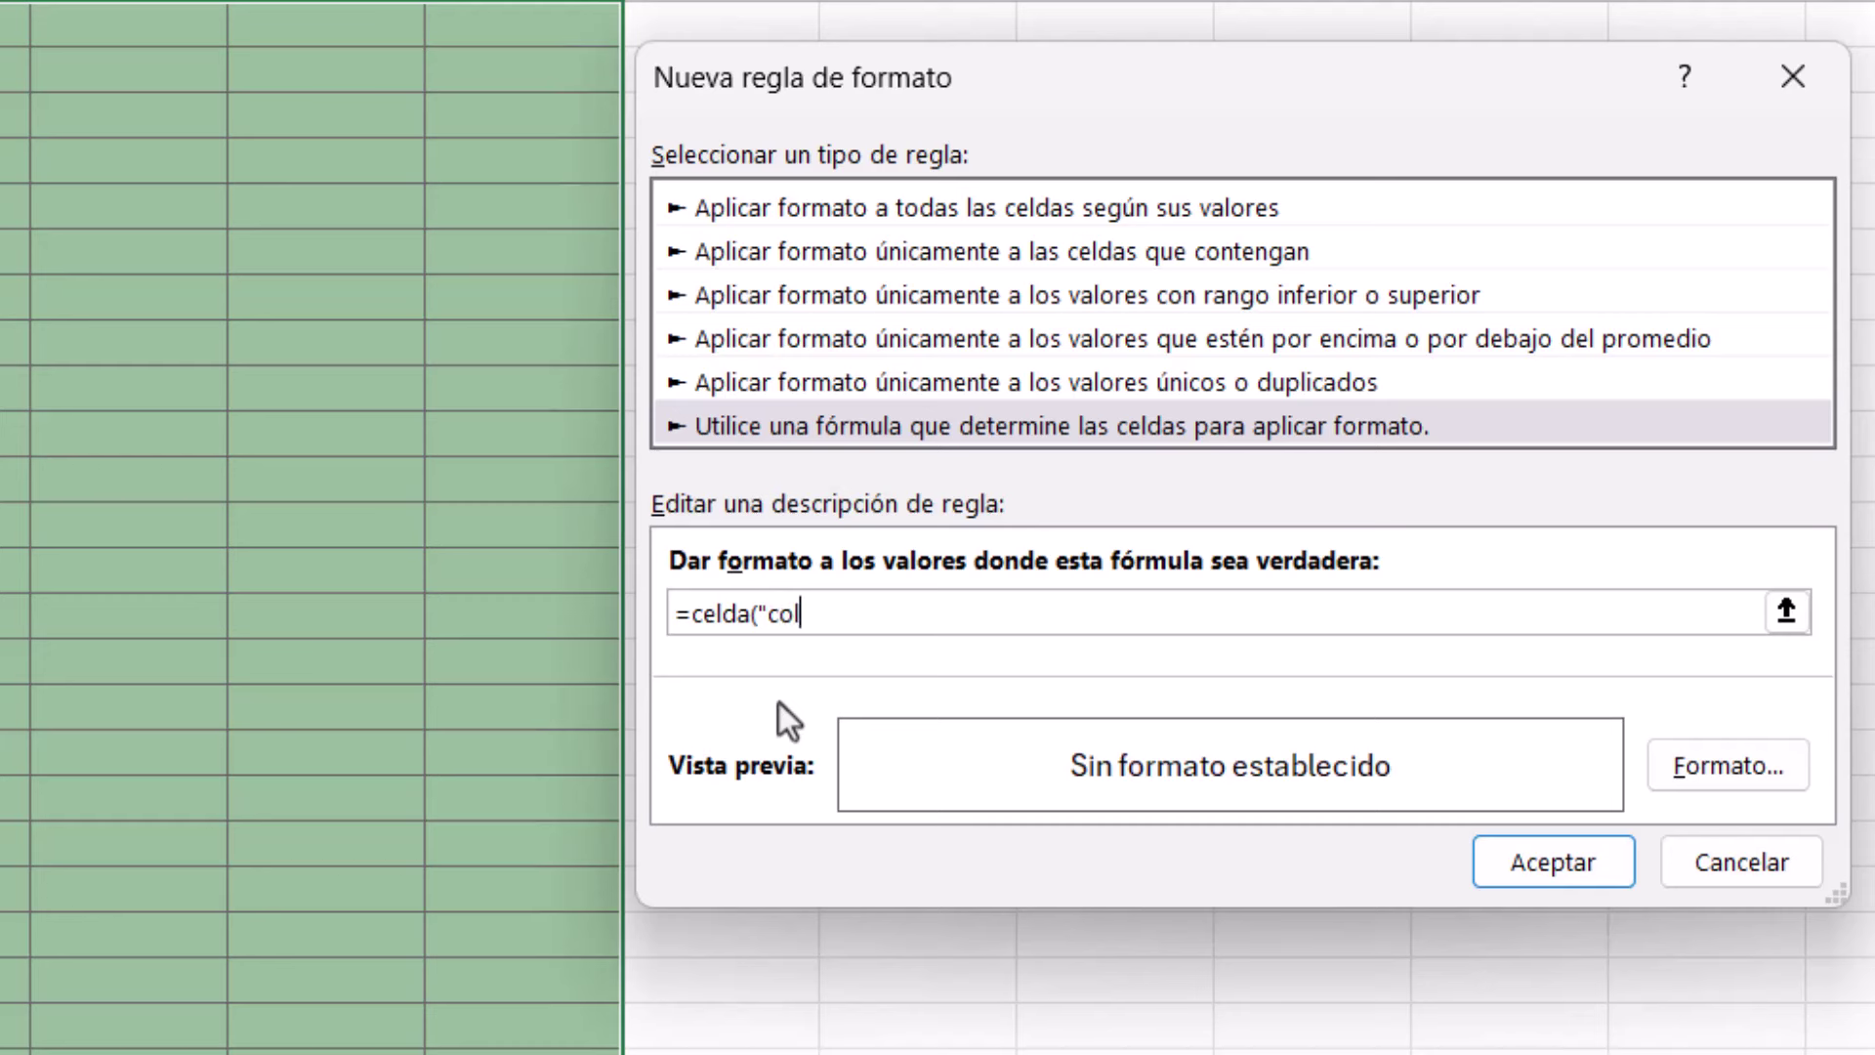
{"action": "type", "text": "umna"}
{"action": "type", "text": "\")"}
{"action": "type", "text": "="}
{"action": "type", "text": "col"}
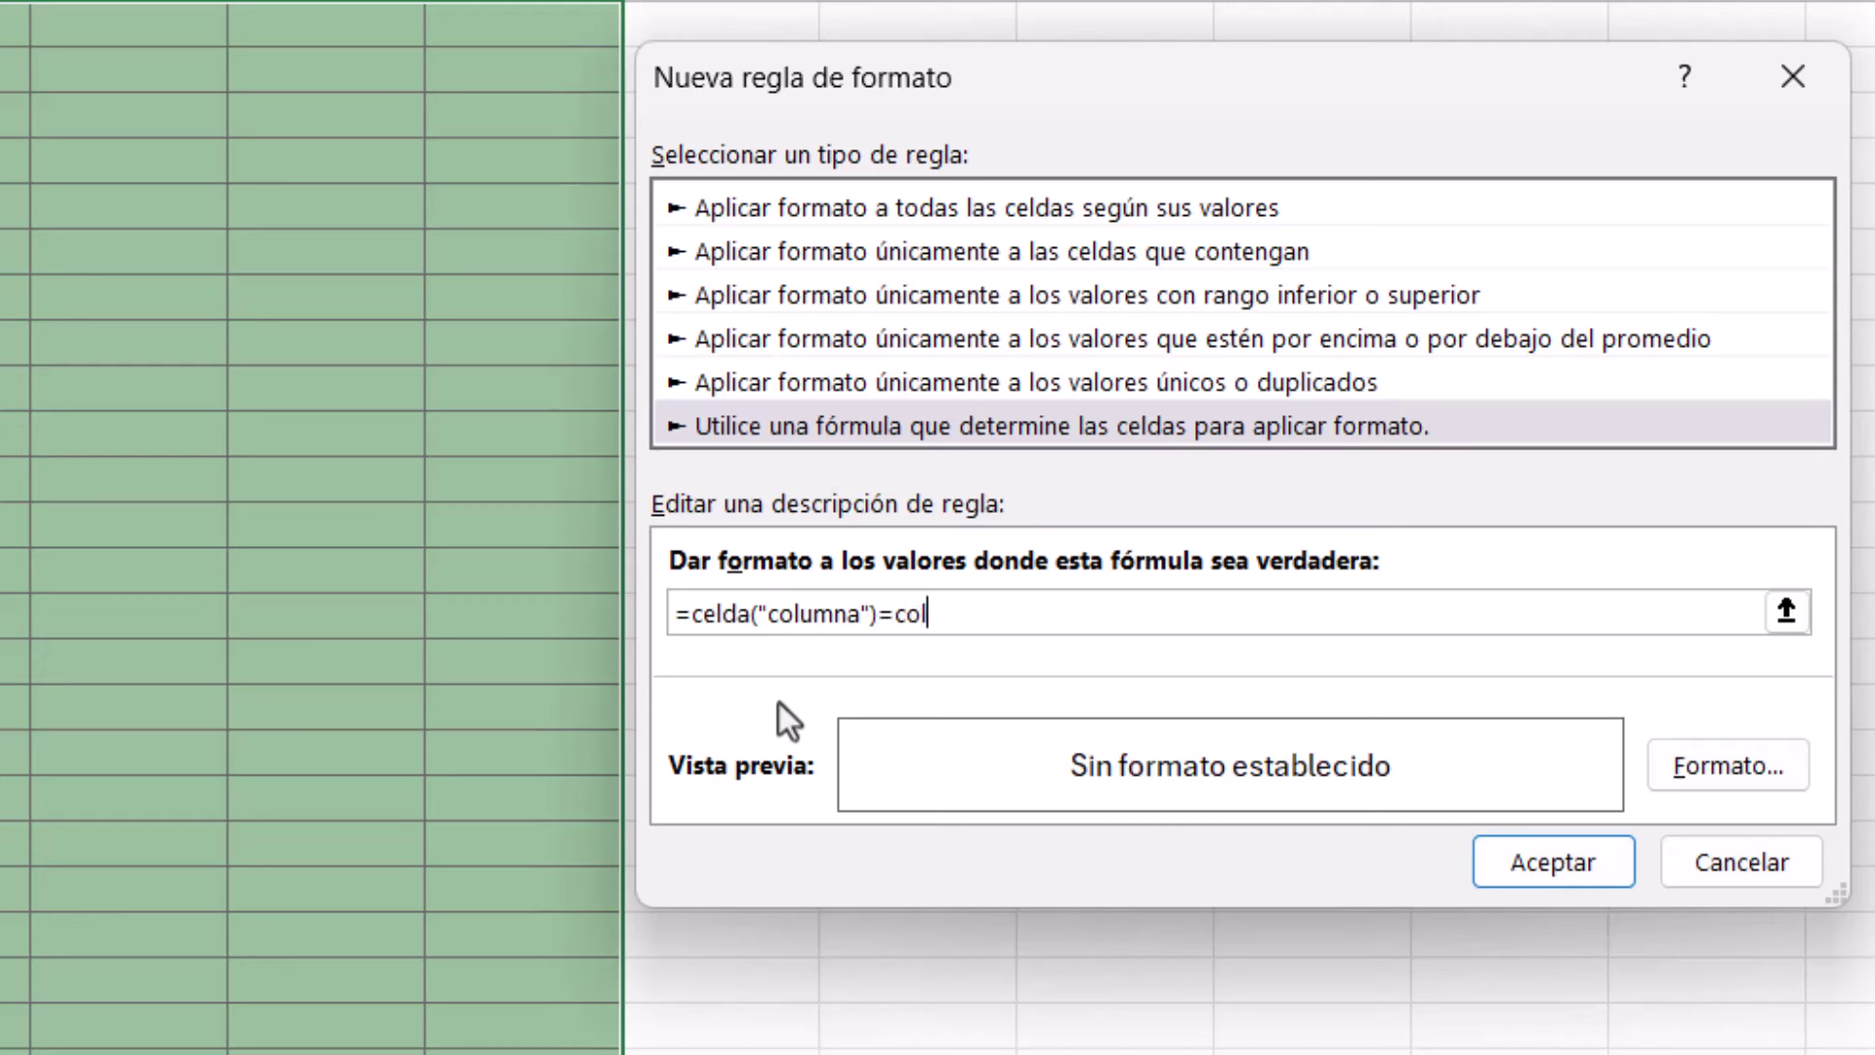
{"action": "type", "text": "umna()"}
{"action": "key", "text": "Tab"}
{"action": "left_click", "coordinate": [1011, 639]}
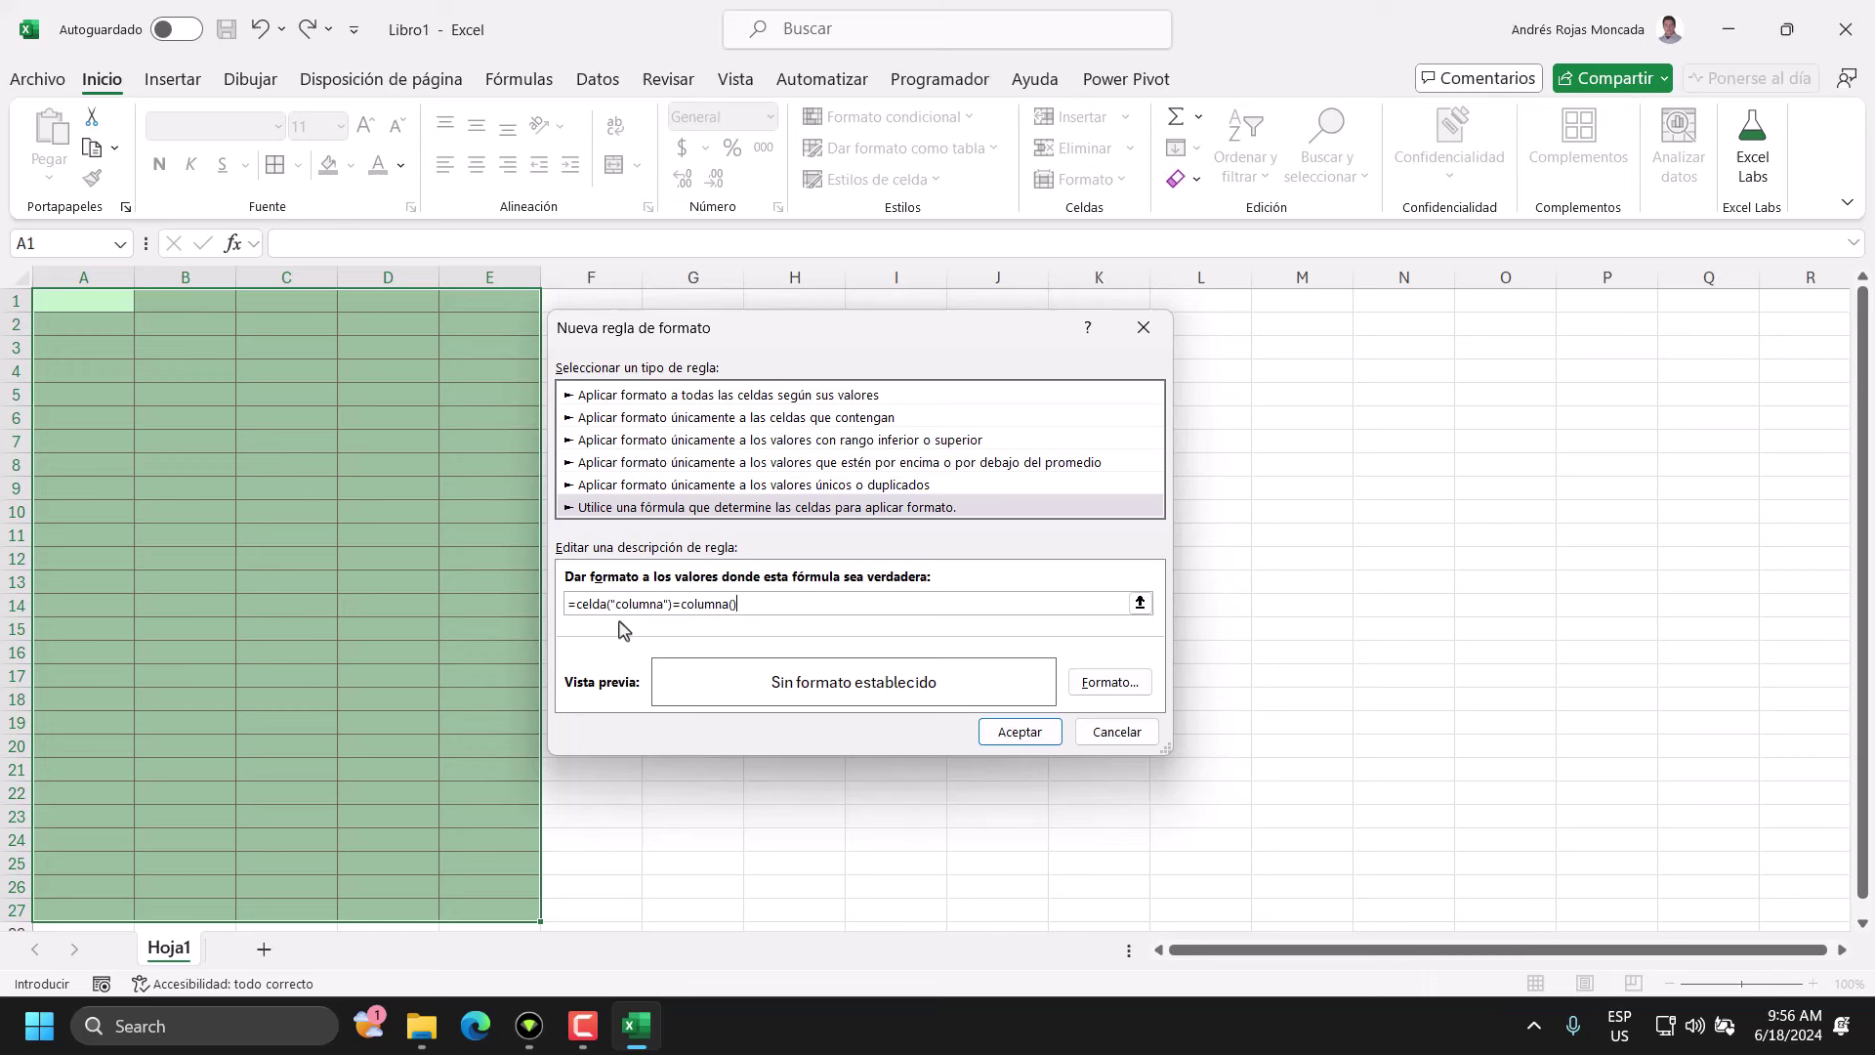
{"action": "key", "text": "Tab"}
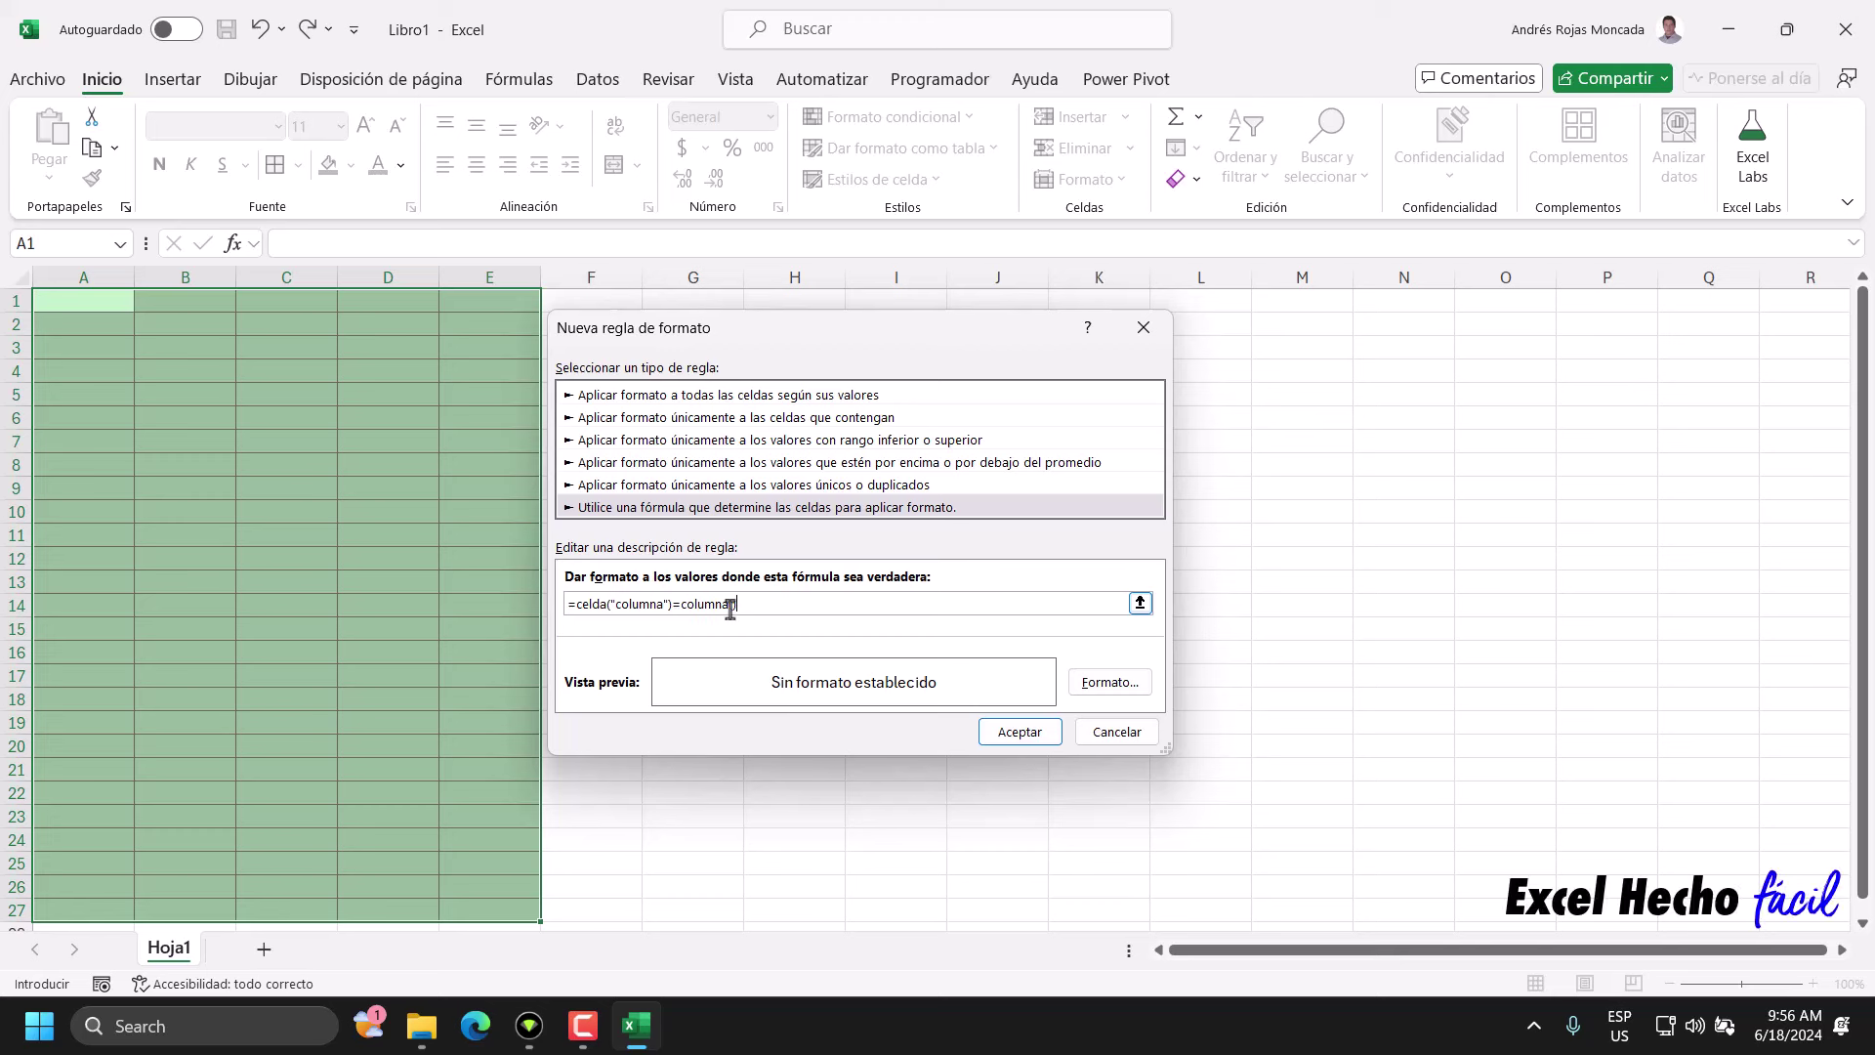
{"action": "type", "text": "()"}
- Set the rule's format to a yellow Relleno and save the rule
{"action": "left_click", "coordinate": [1109, 682]}
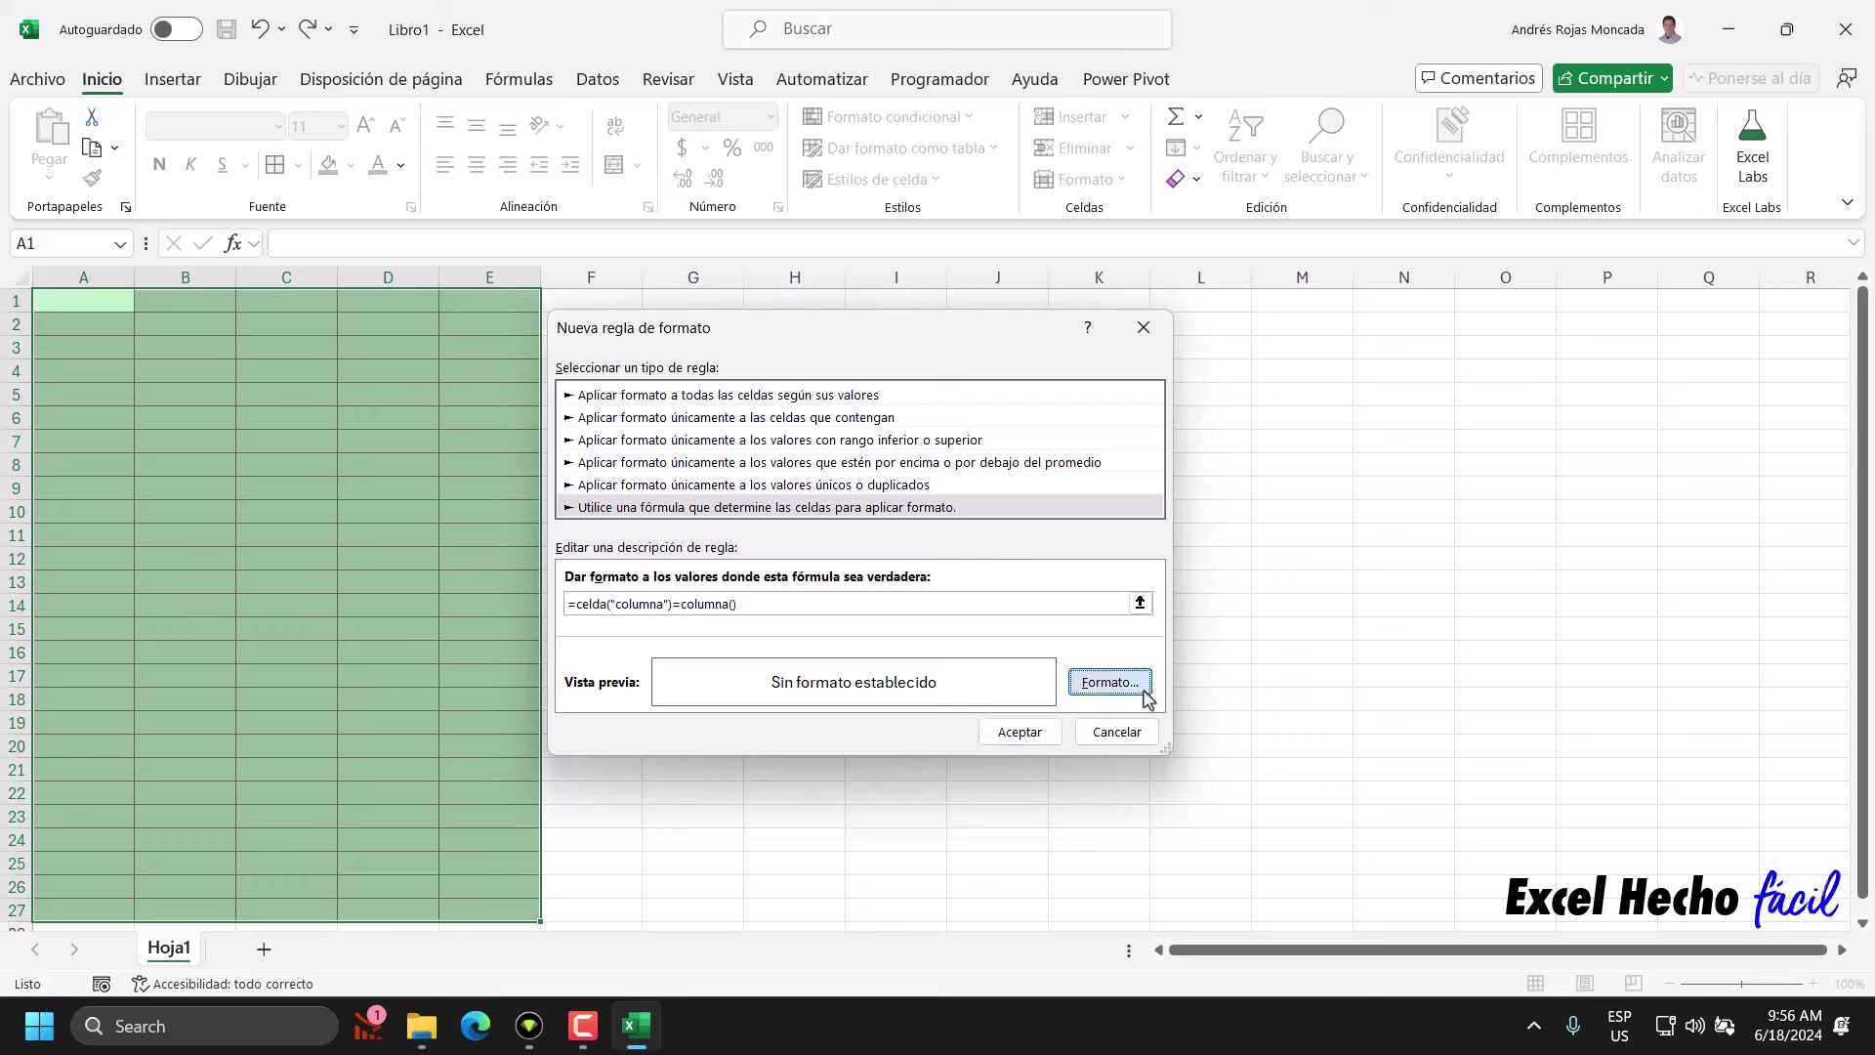
{"action": "left_click", "coordinate": [827, 210]}
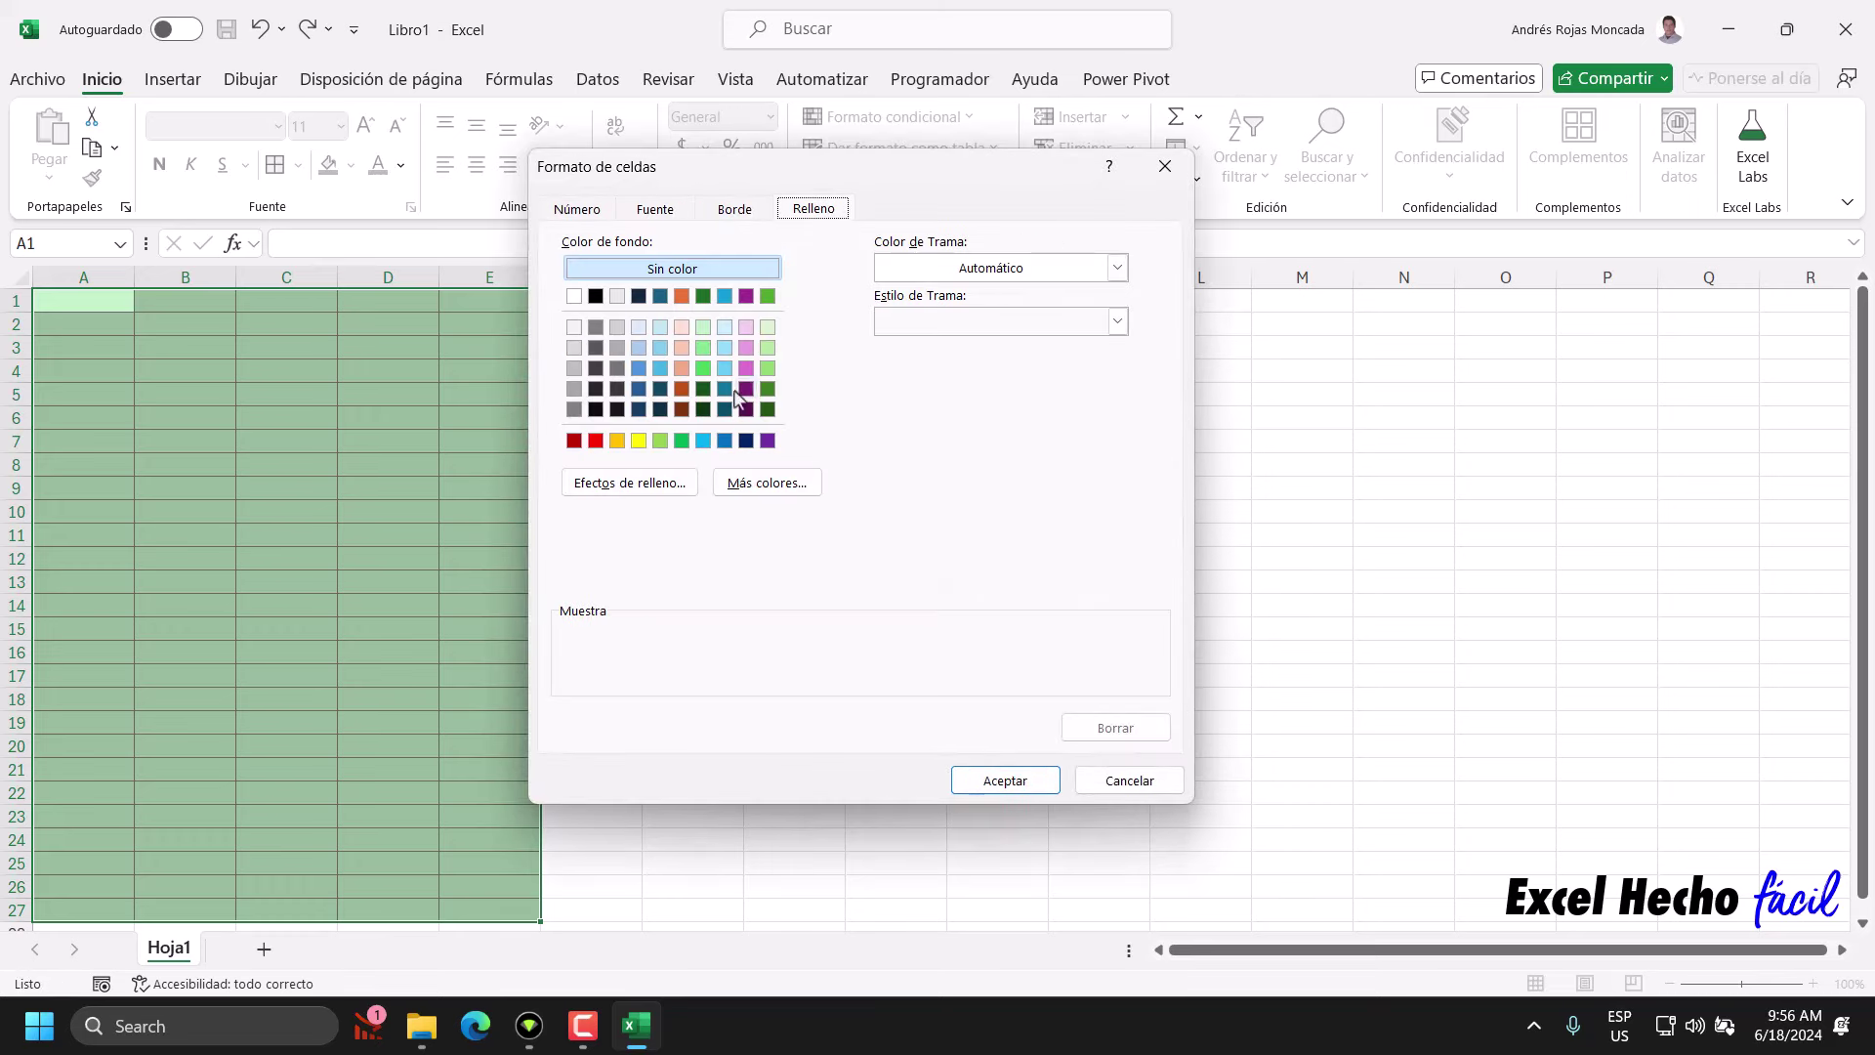
{"action": "left_click", "coordinate": [639, 440]}
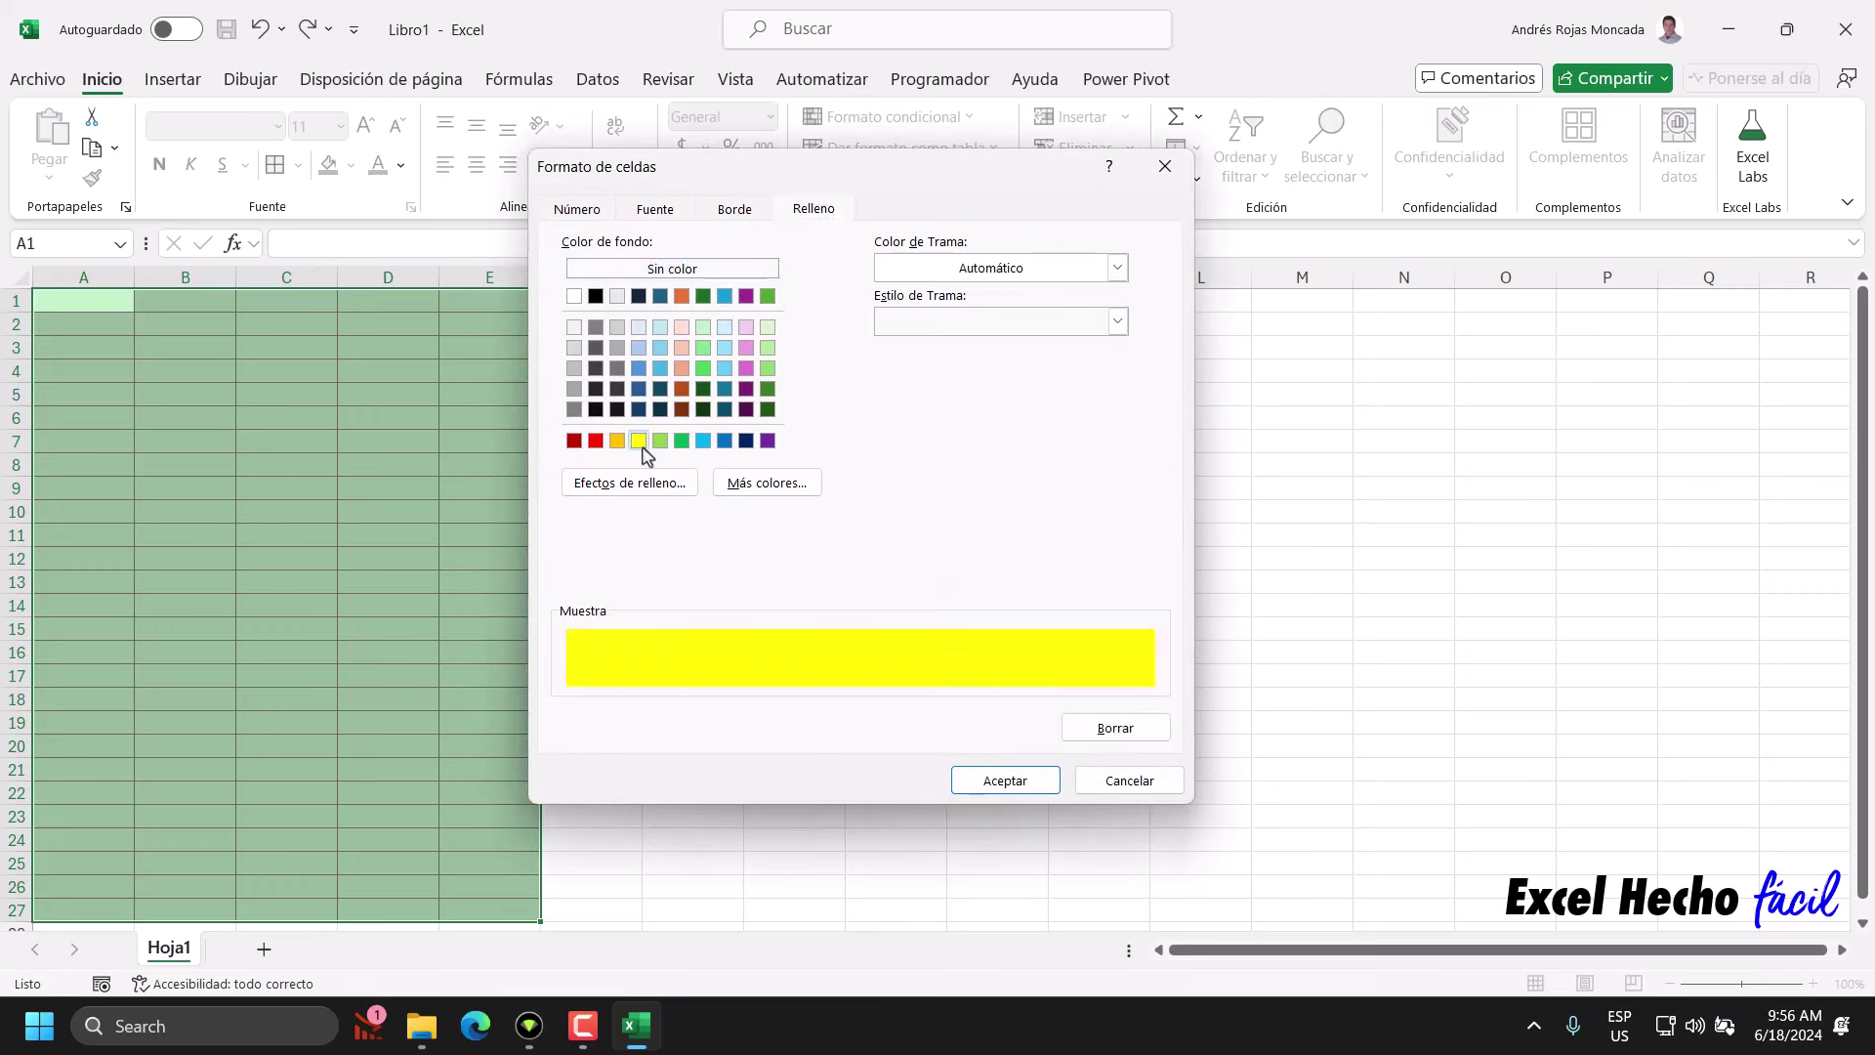
{"action": "left_click", "coordinate": [1003, 781]}
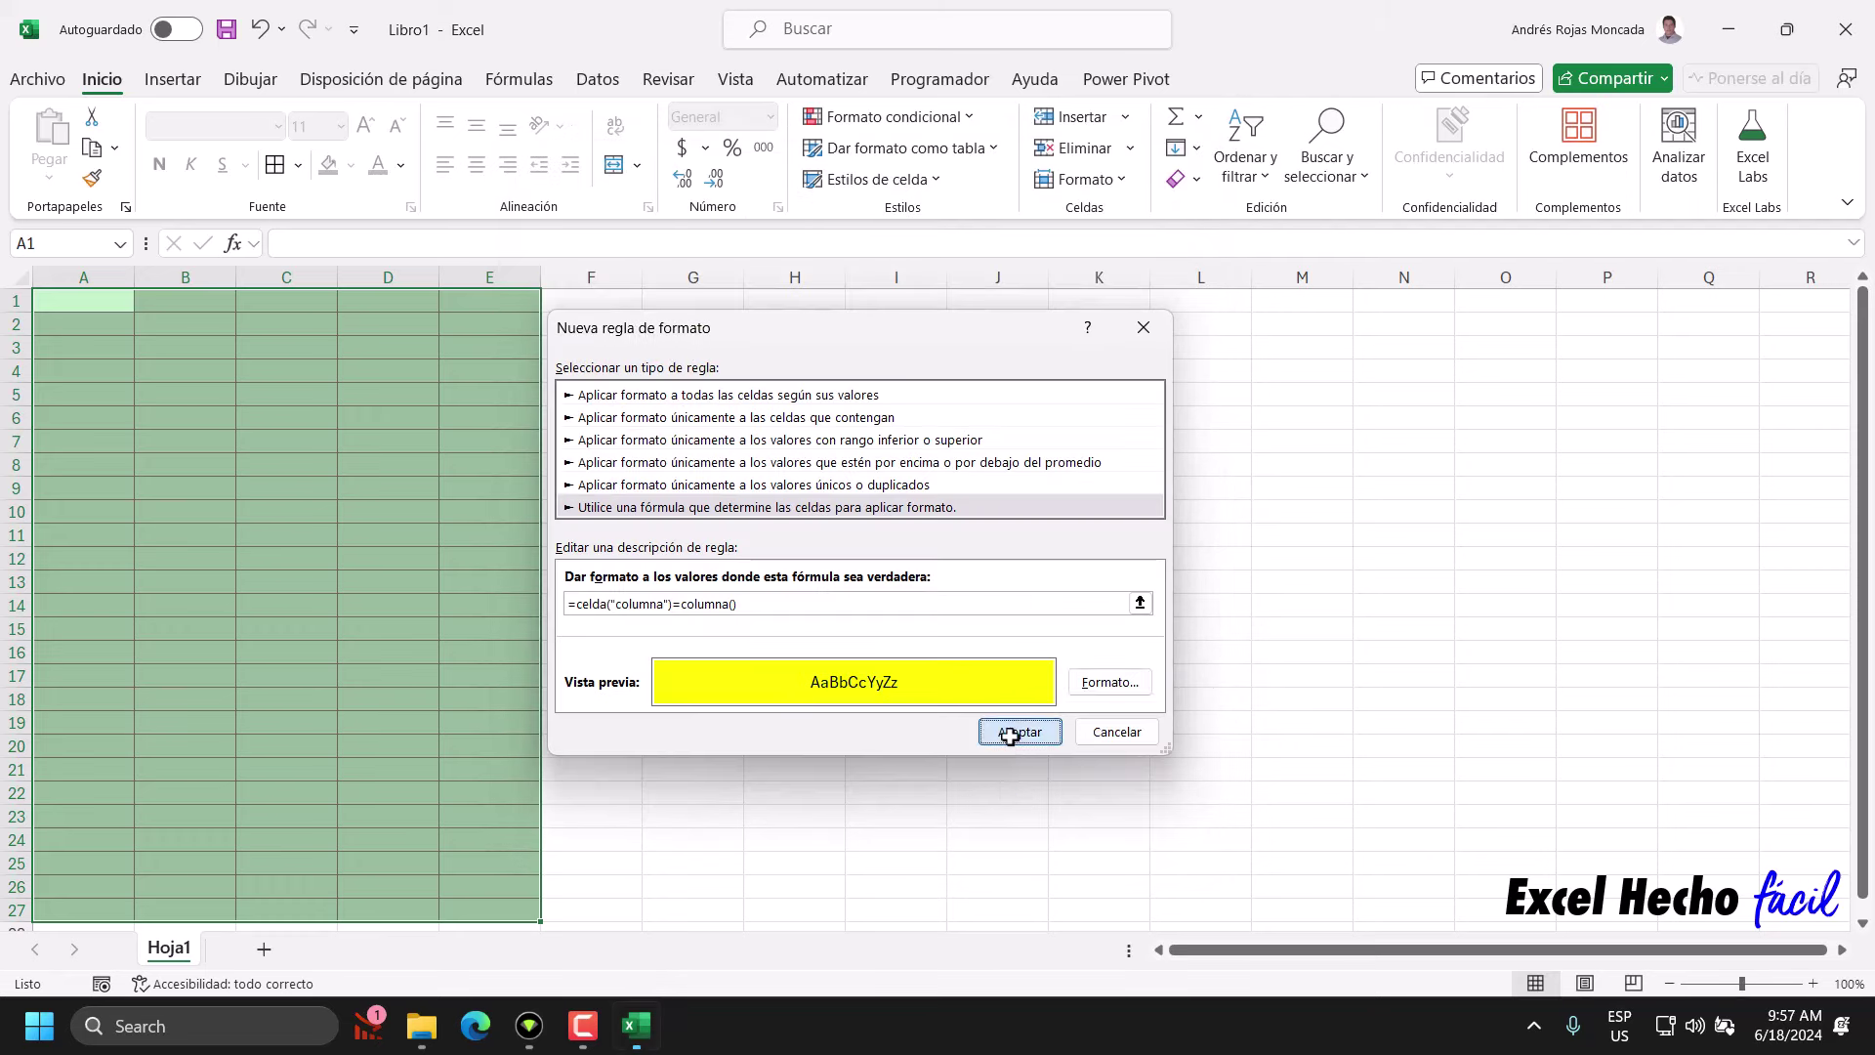
{"action": "left_click", "coordinate": [1010, 736]}
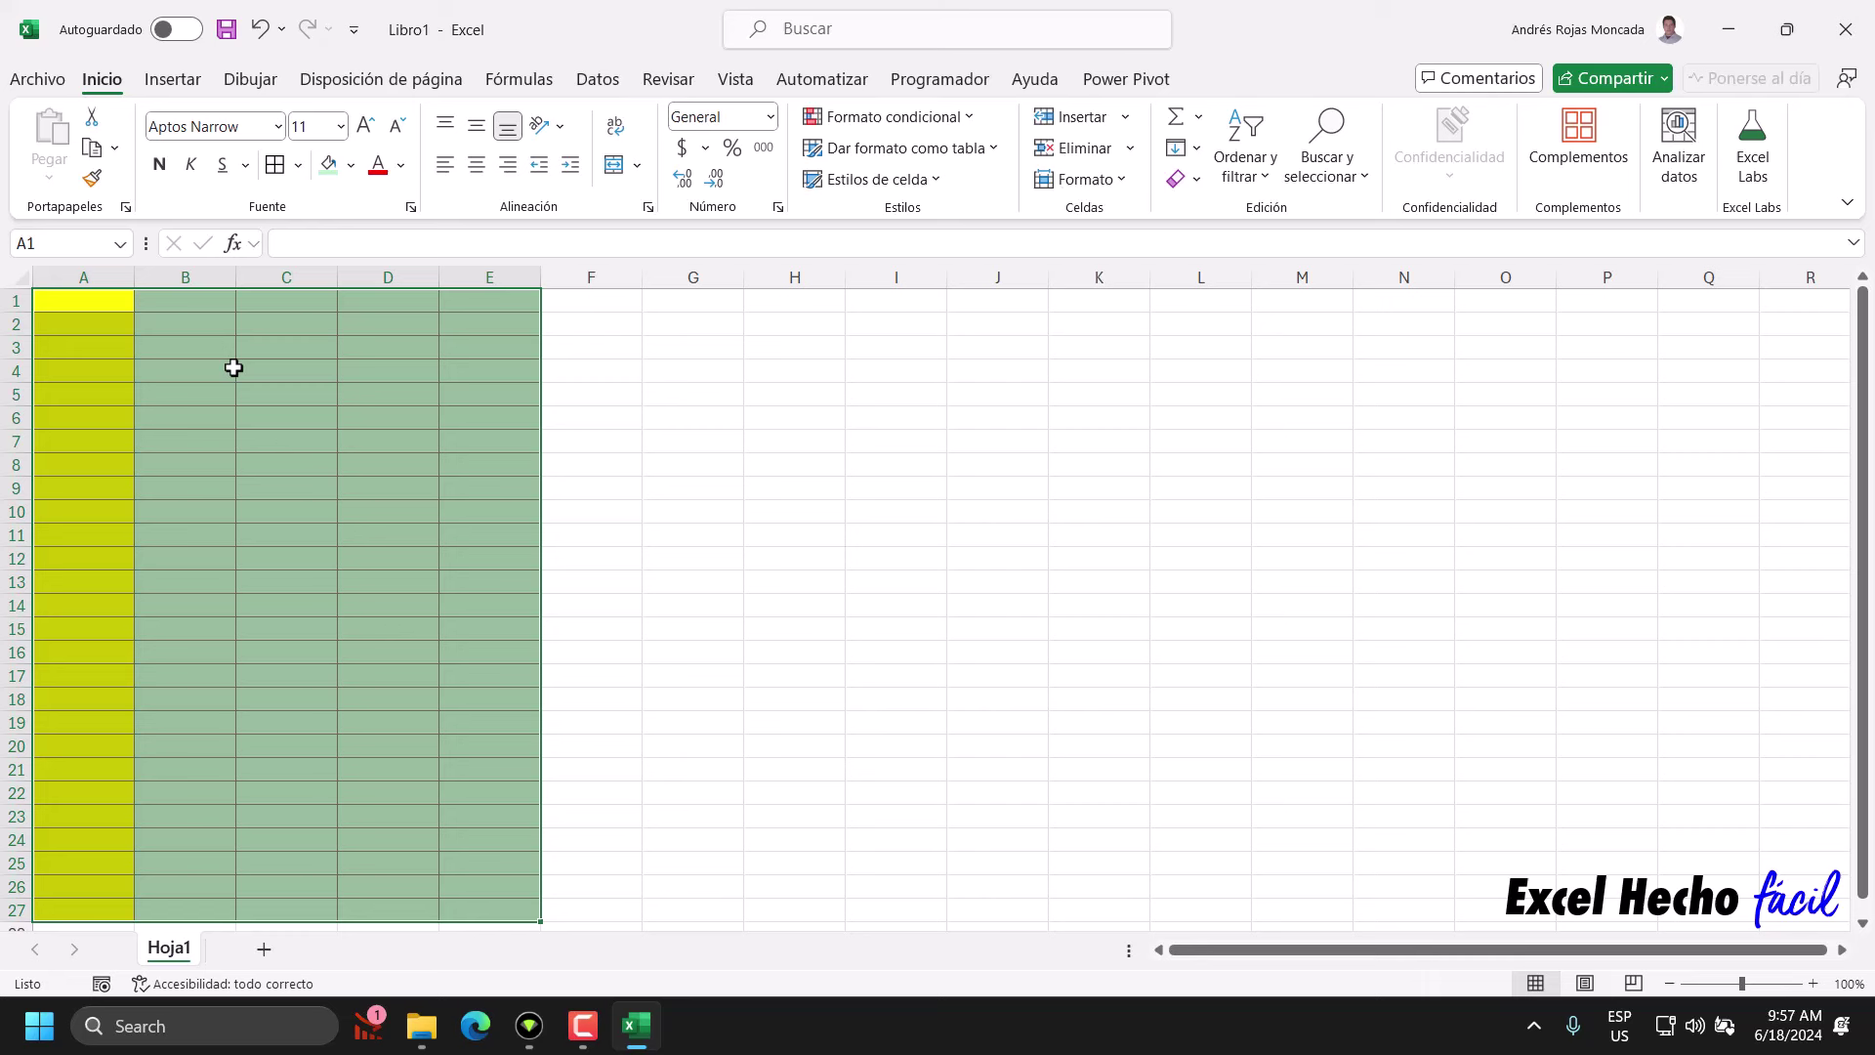
- Test the highlight on C12, B18, D17, E18 and B15, recalculating with F9, then reselect A1:E27
{"action": "left_click", "coordinate": [306, 559]}
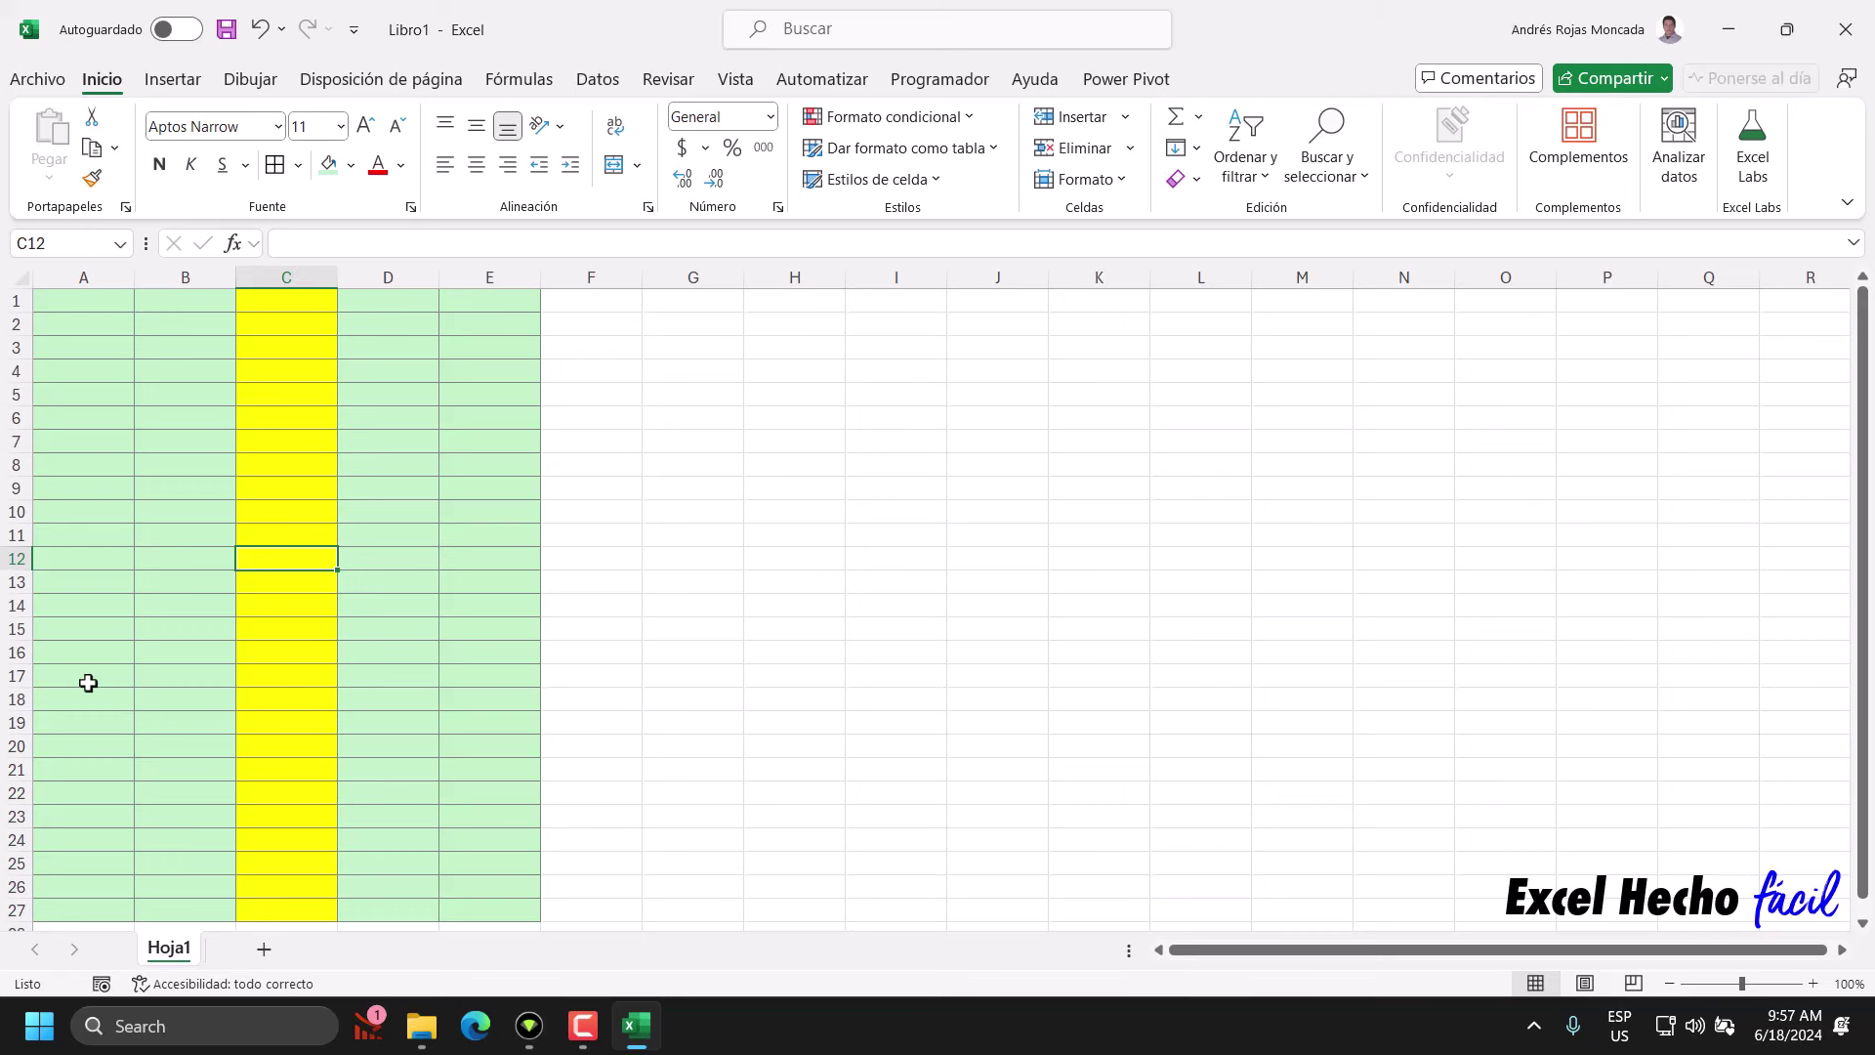
{"action": "left_click", "coordinate": [156, 697]}
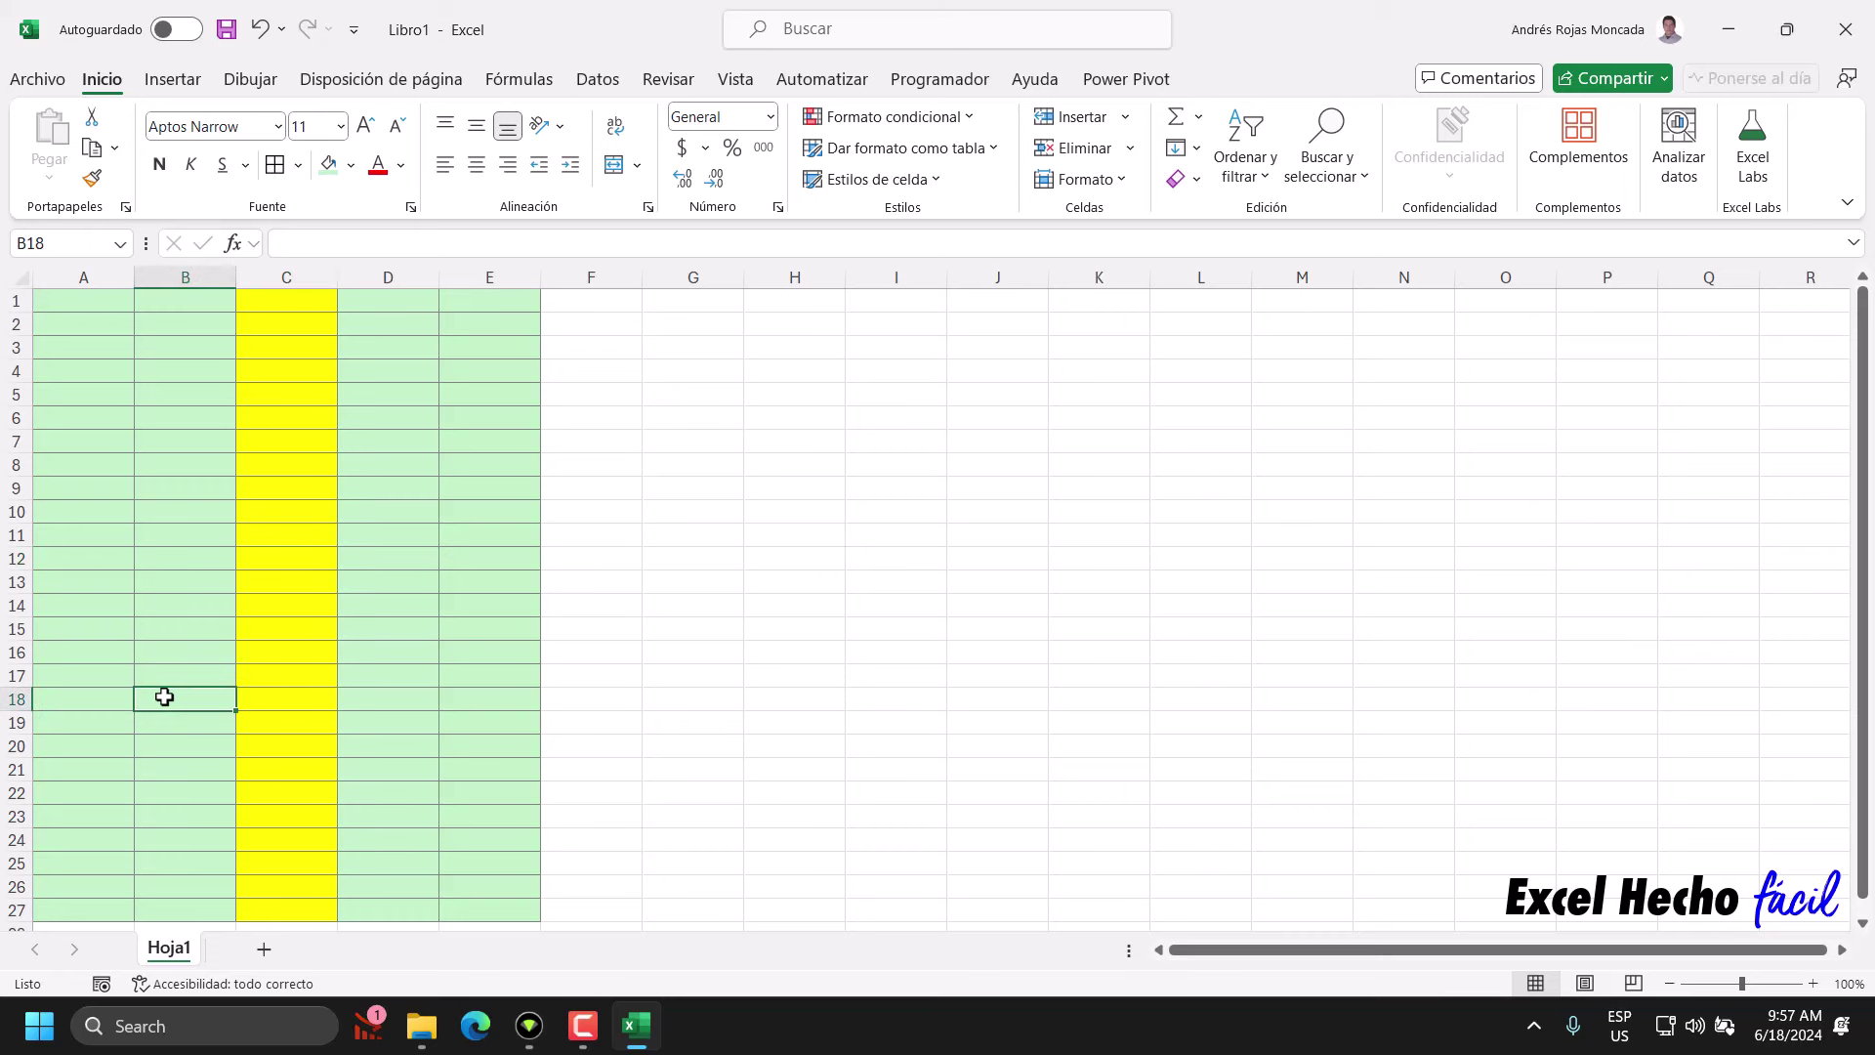
{"action": "left_click", "coordinate": [519, 80]}
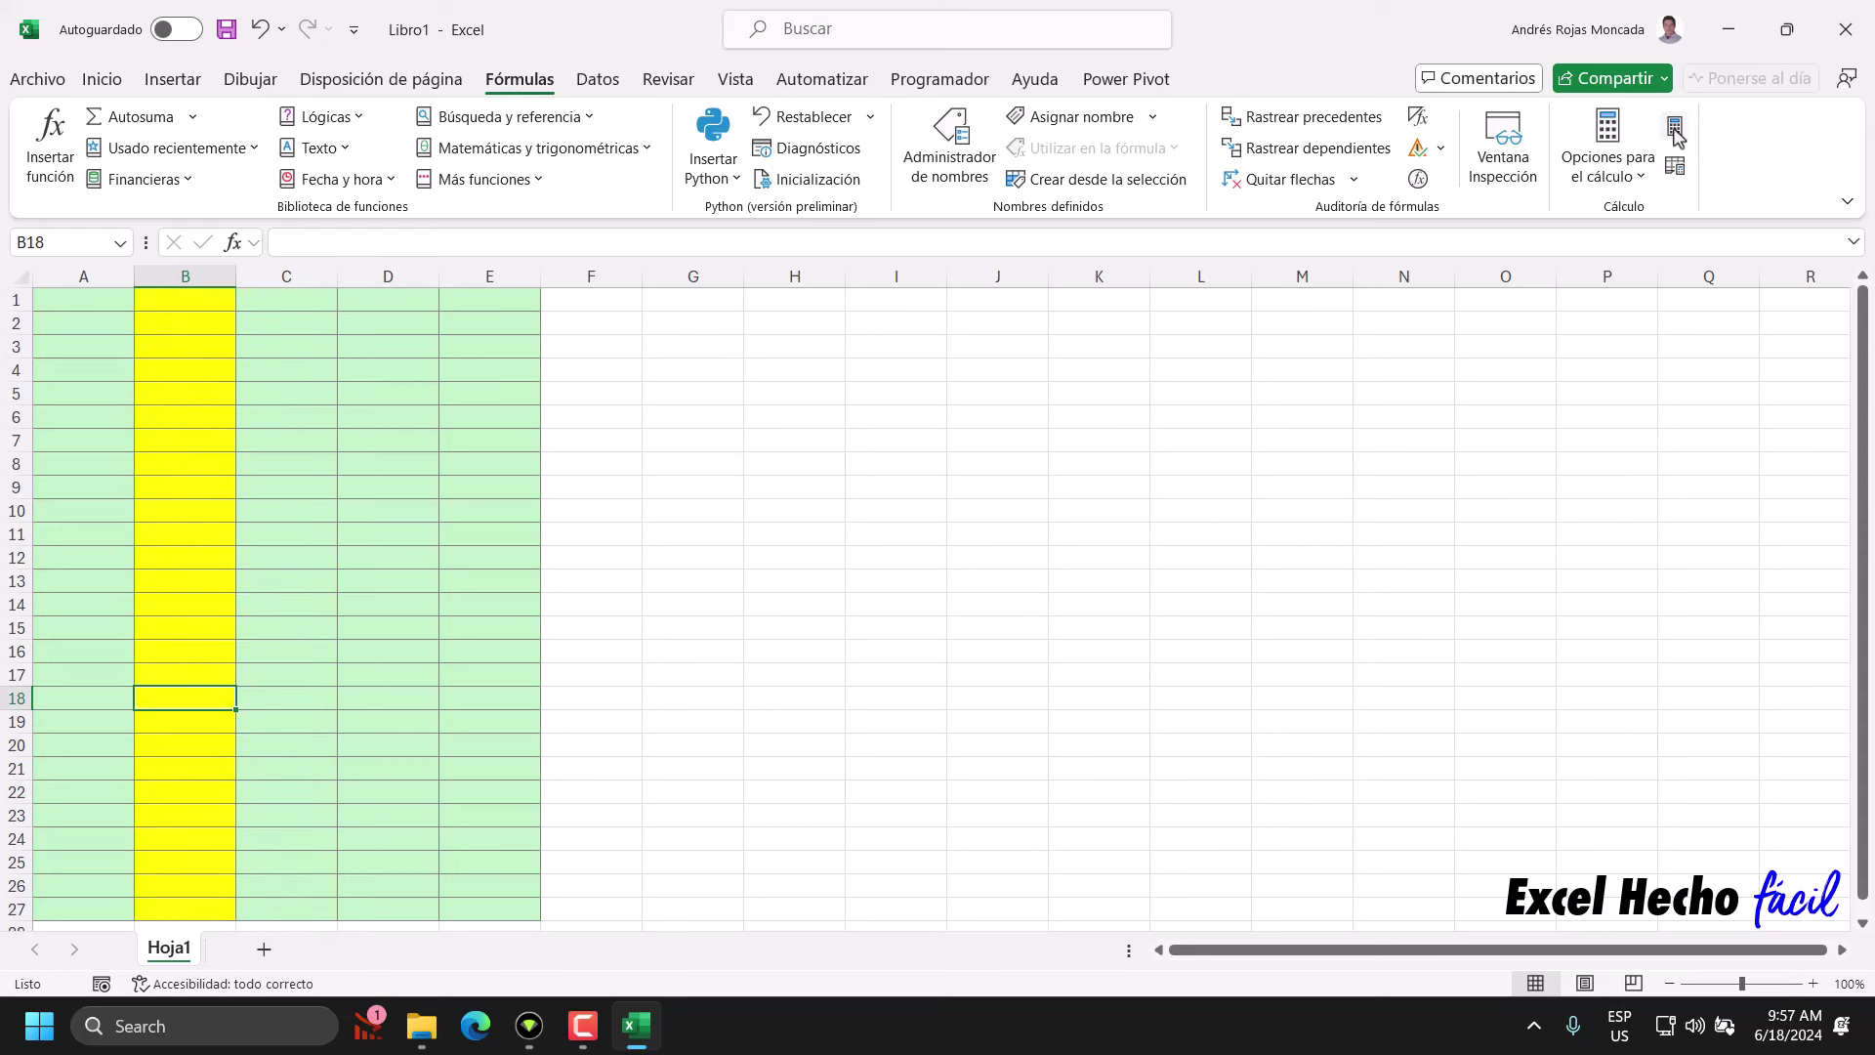
{"action": "left_click", "coordinate": [398, 674]}
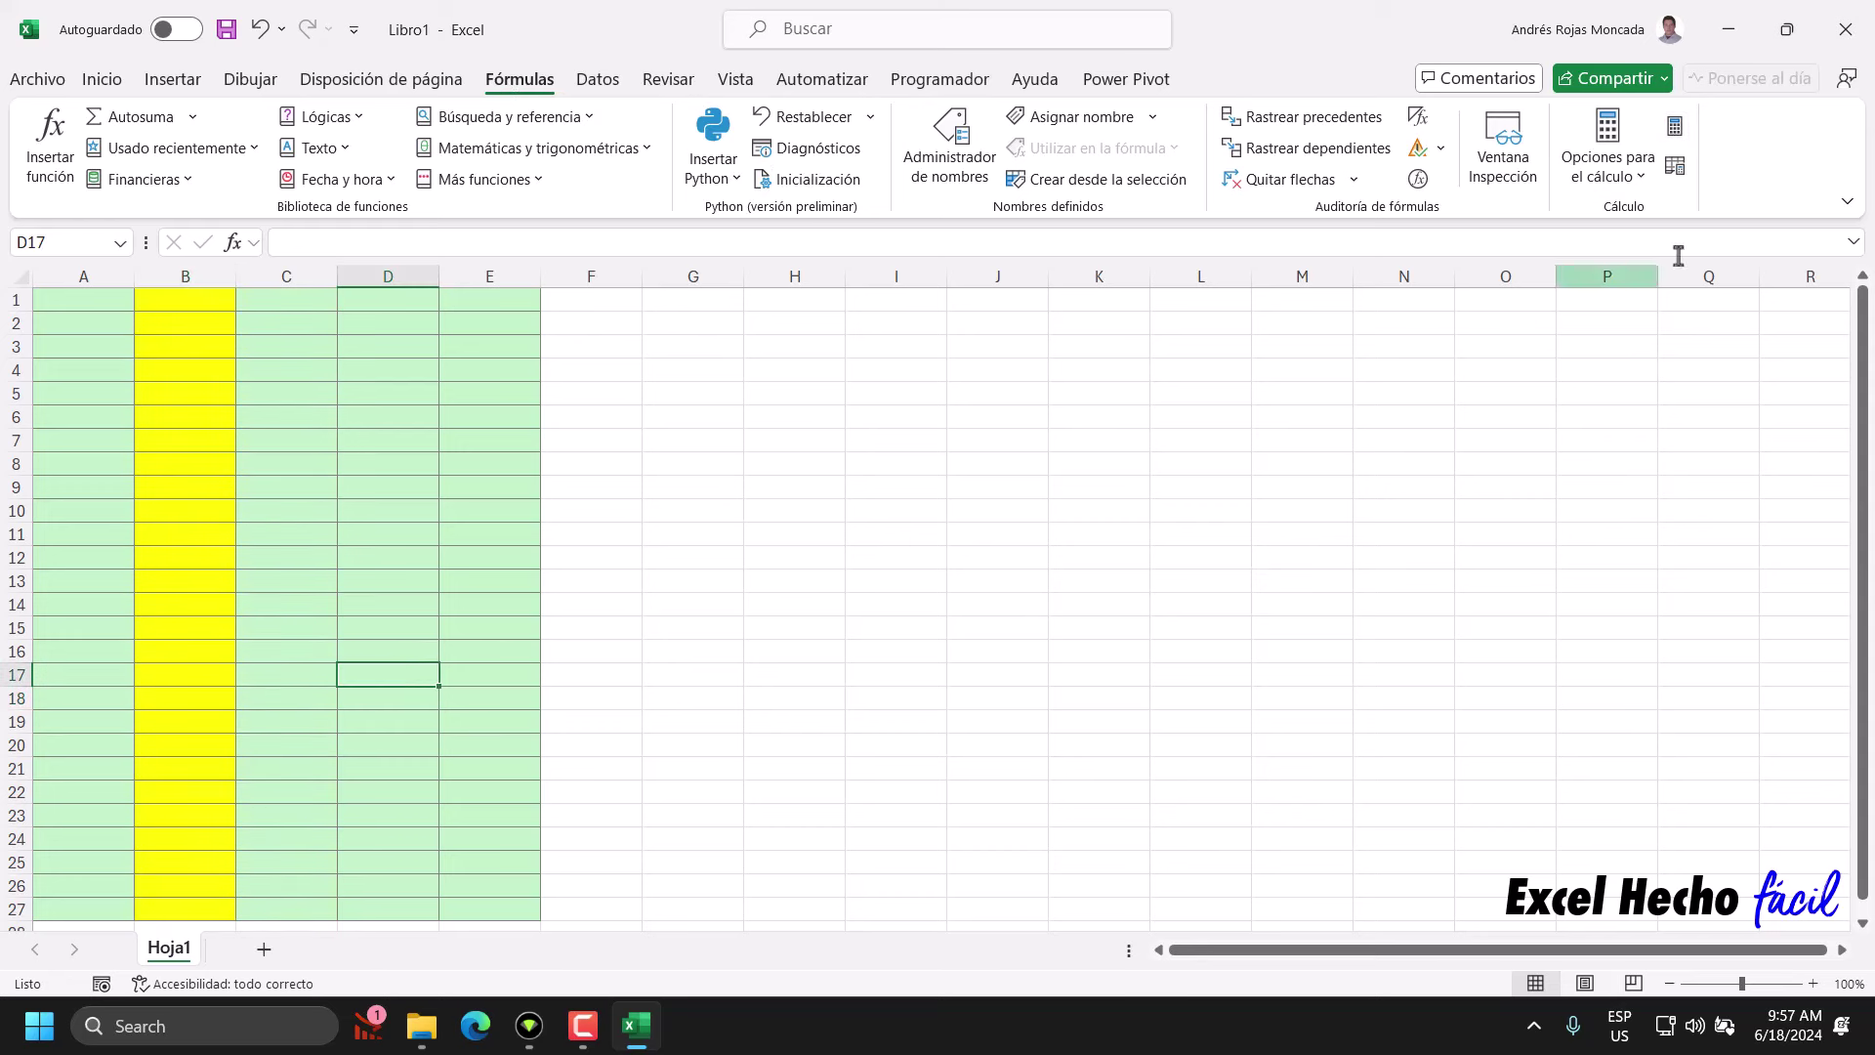
{"action": "left_click", "coordinate": [1676, 129]}
{"action": "left_click", "coordinate": [493, 697]}
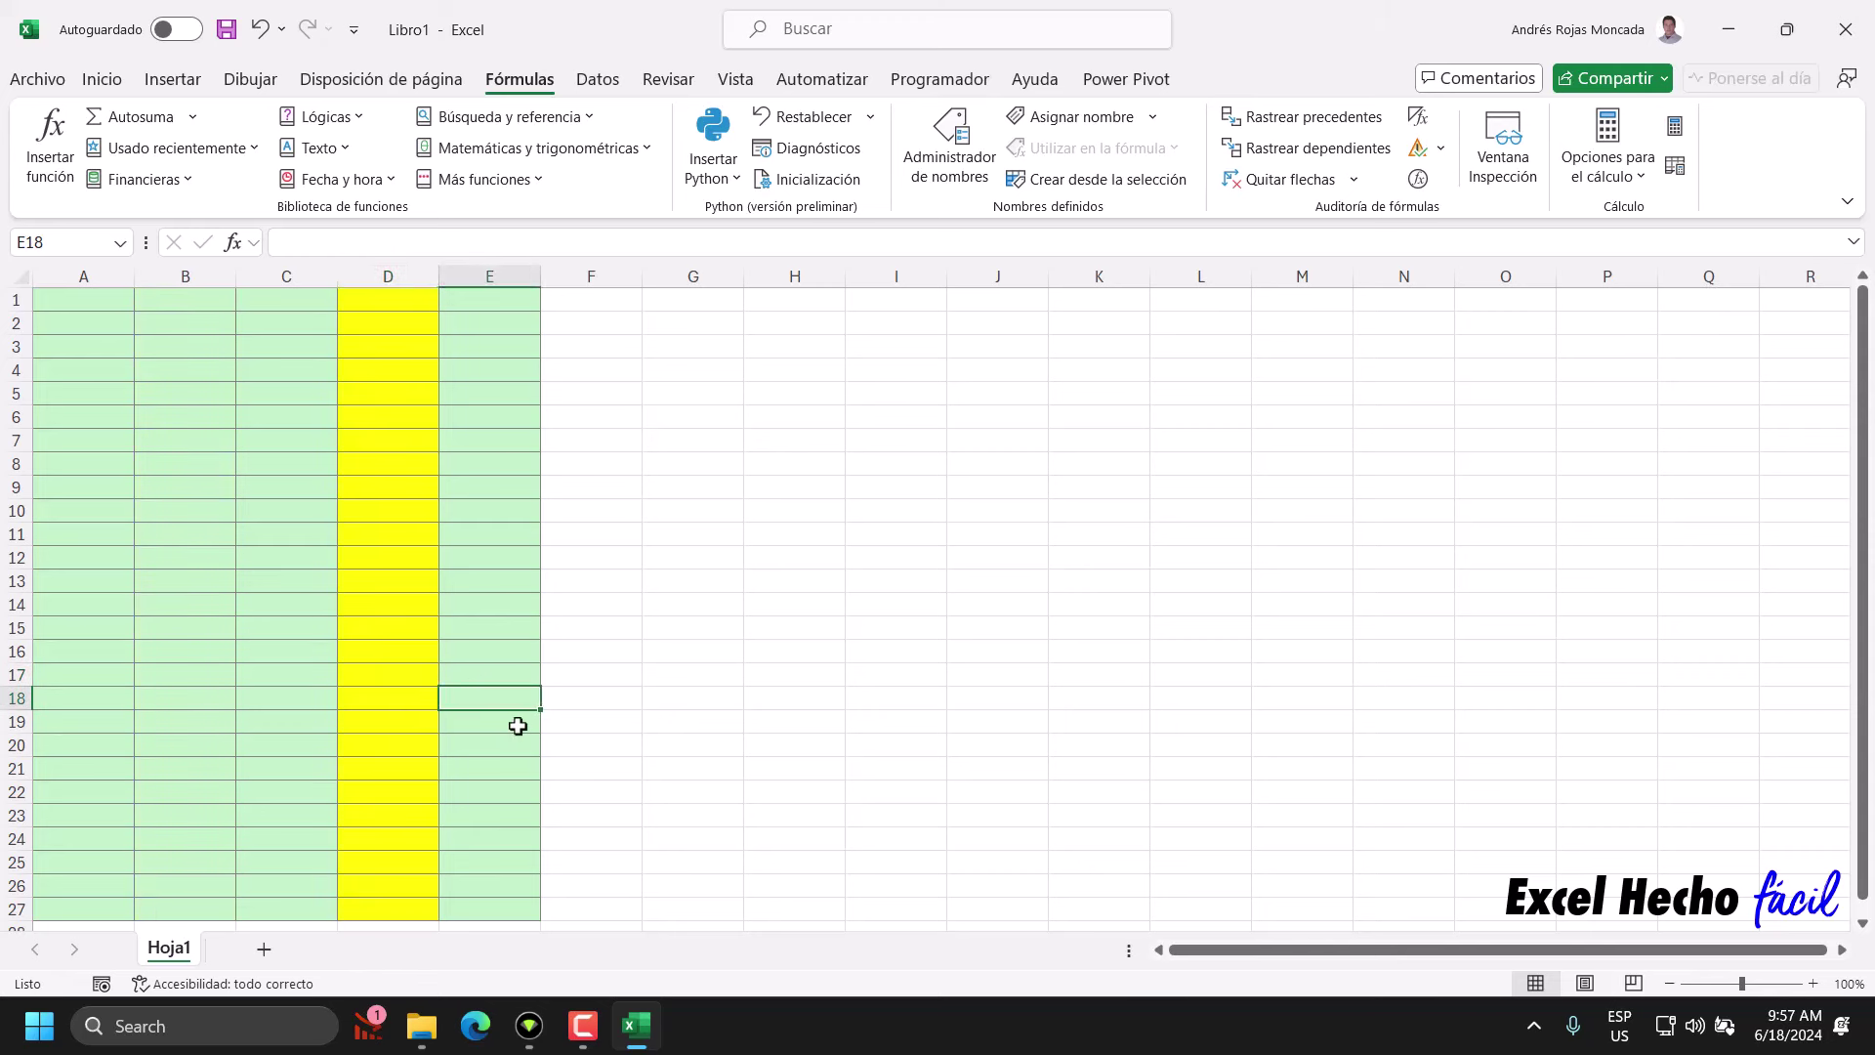
{"action": "key", "text": "F9"}
{"action": "left_click", "coordinate": [193, 627]}
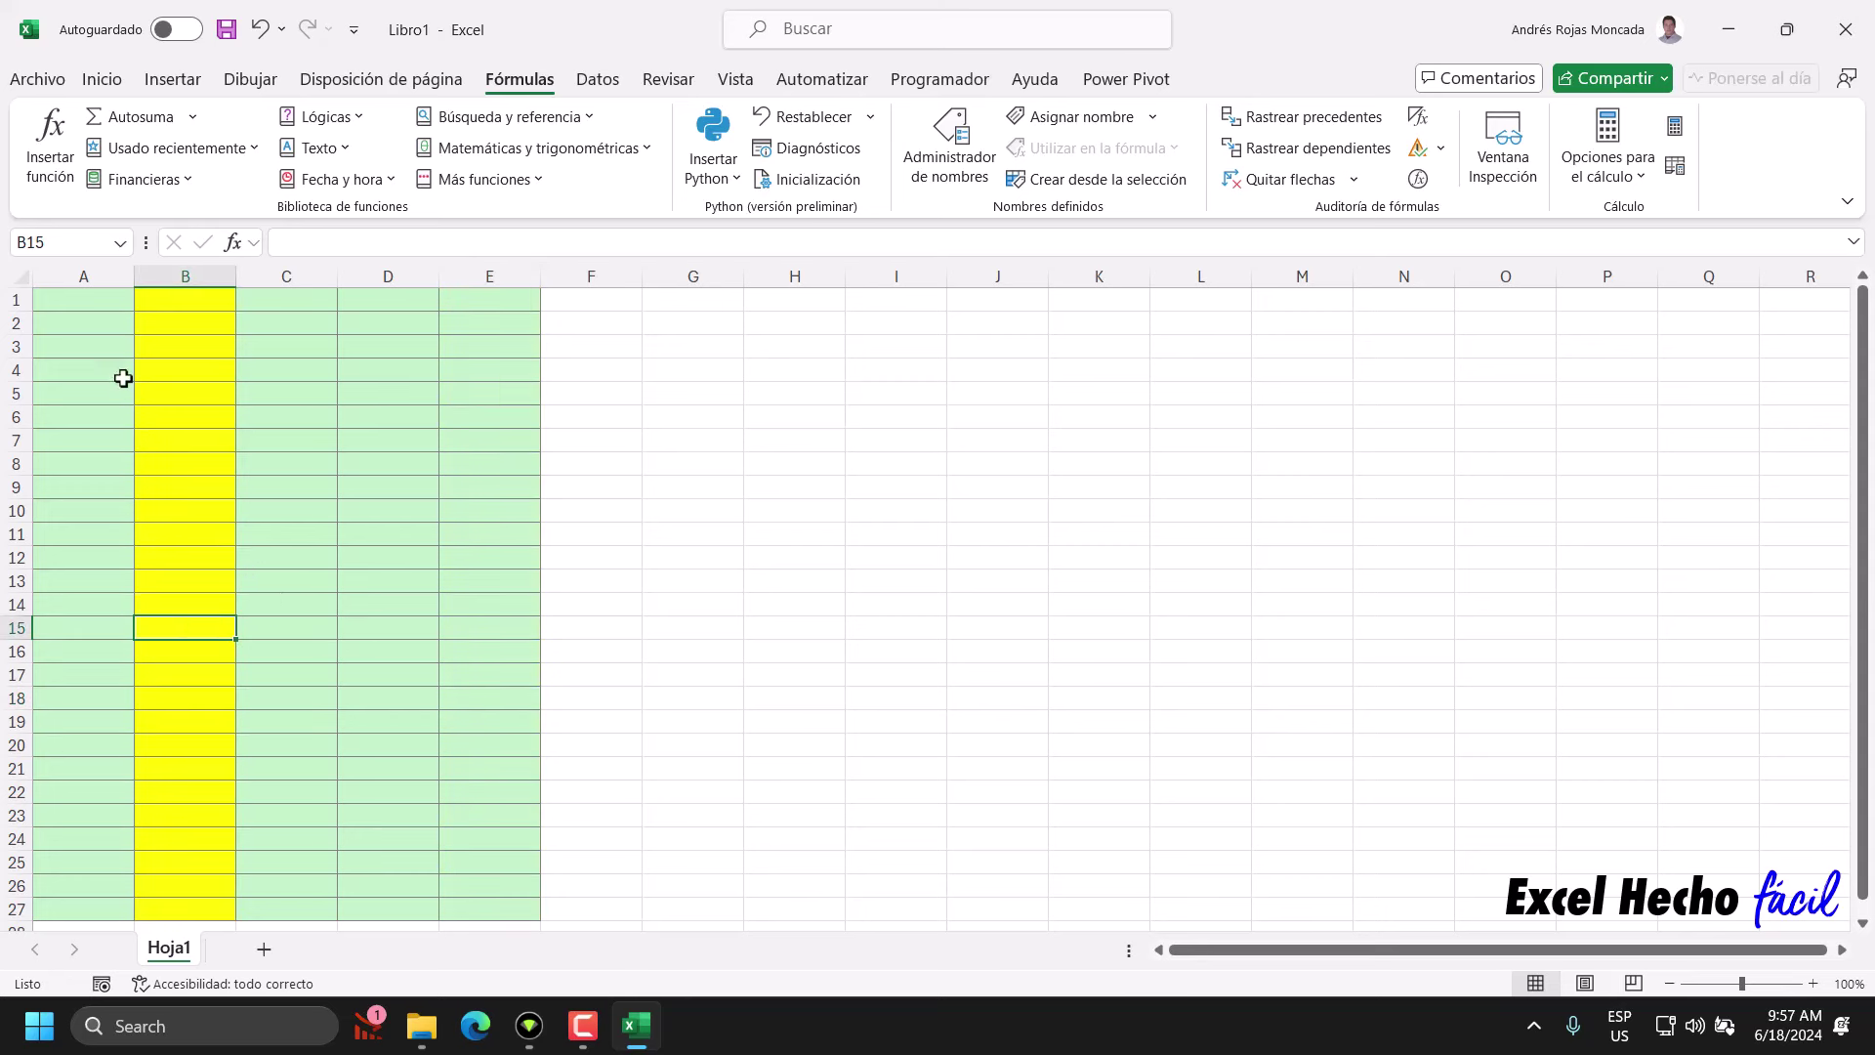
{"action": "mouse_move", "coordinate": [92, 302]}
{"action": "left_mouse_down"}
{"action": "mouse_move", "coordinate": [511, 786]}
{"action": "mouse_move", "coordinate": [508, 906]}
{"action": "left_mouse_up"}
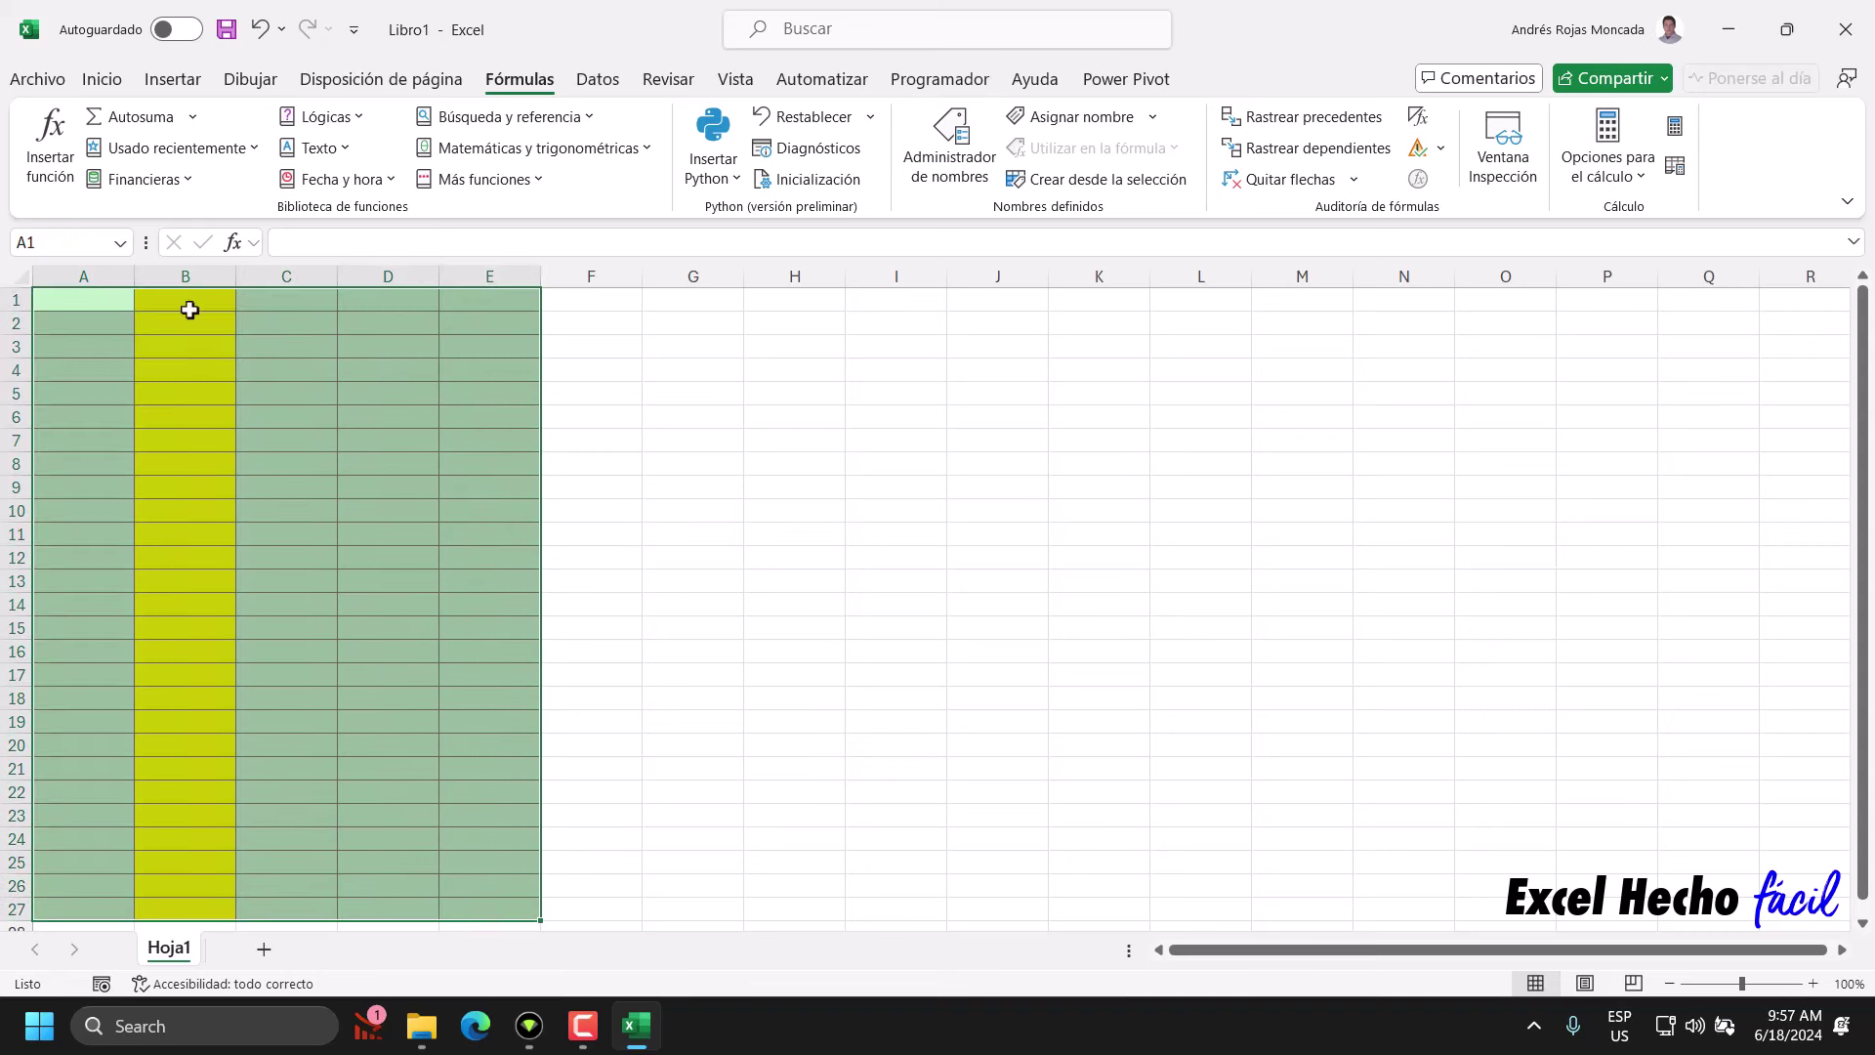
- Open the existing column-highlight rule for editing from Administrar reglas
{"action": "left_click", "coordinate": [115, 82]}
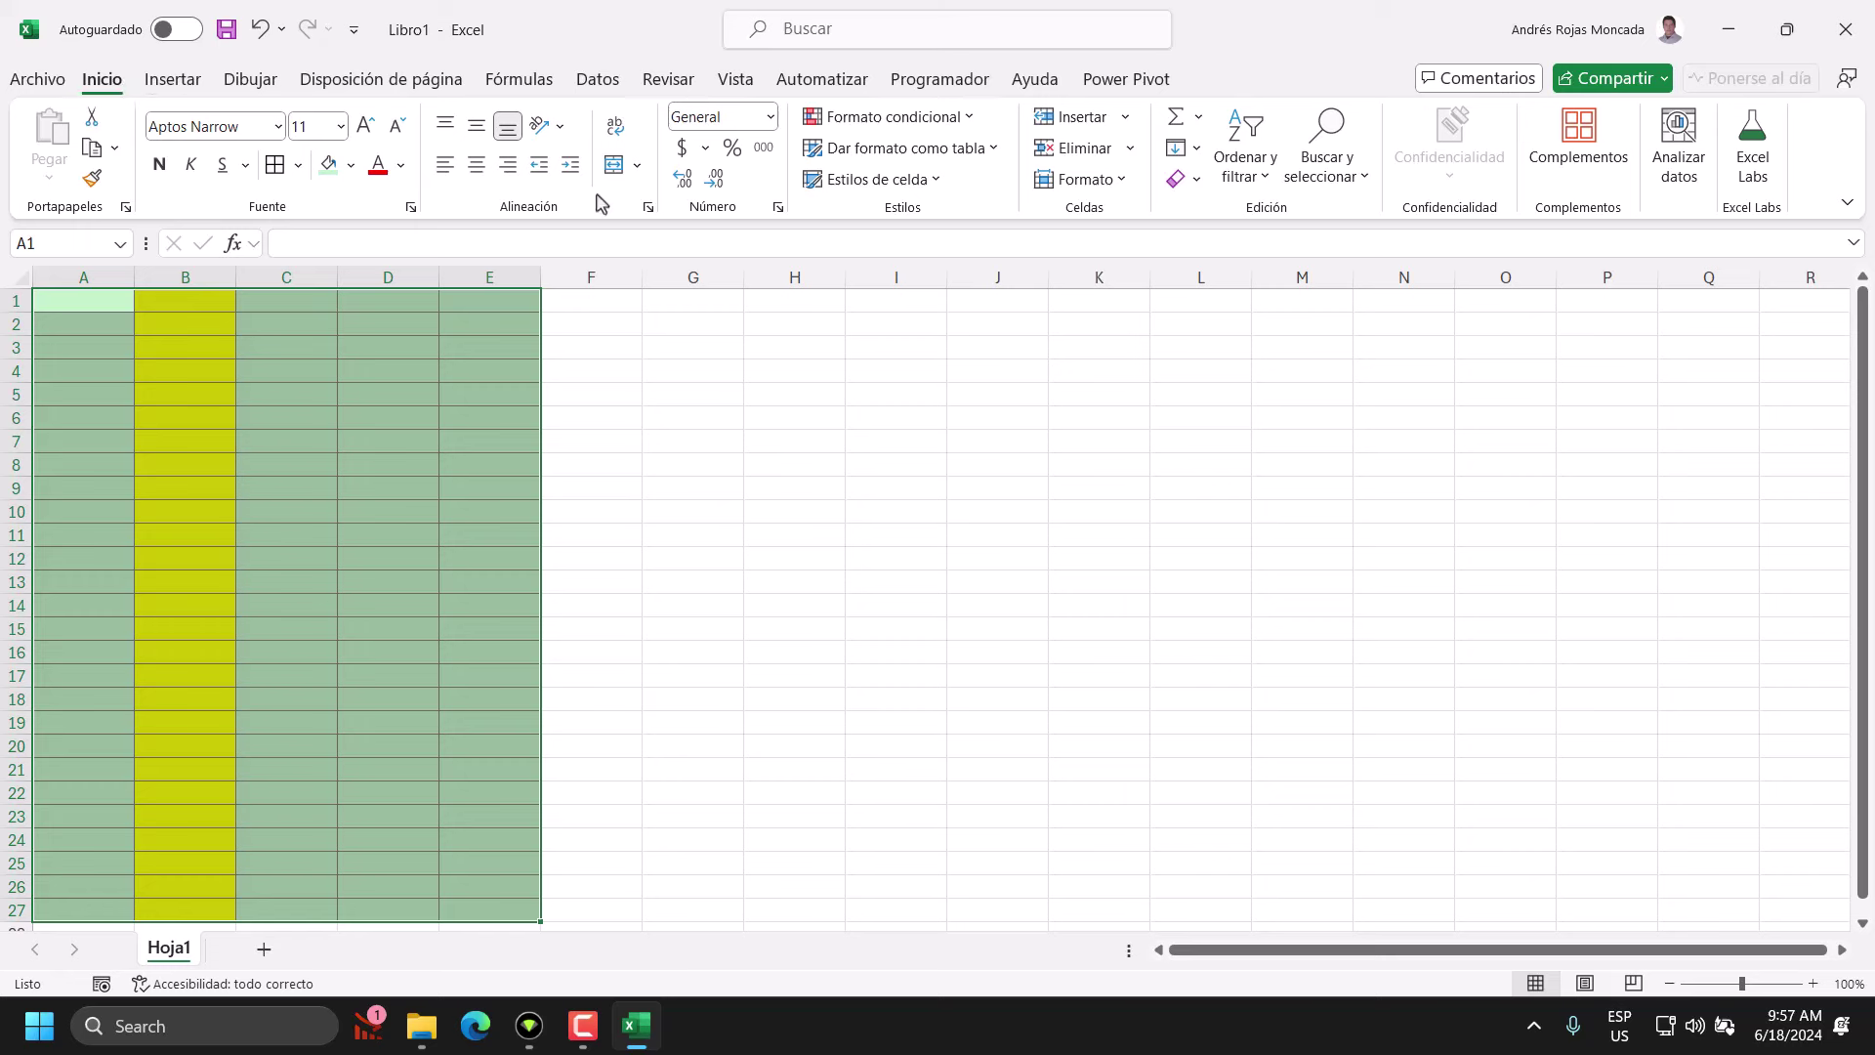
{"action": "left_click", "coordinate": [947, 118]}
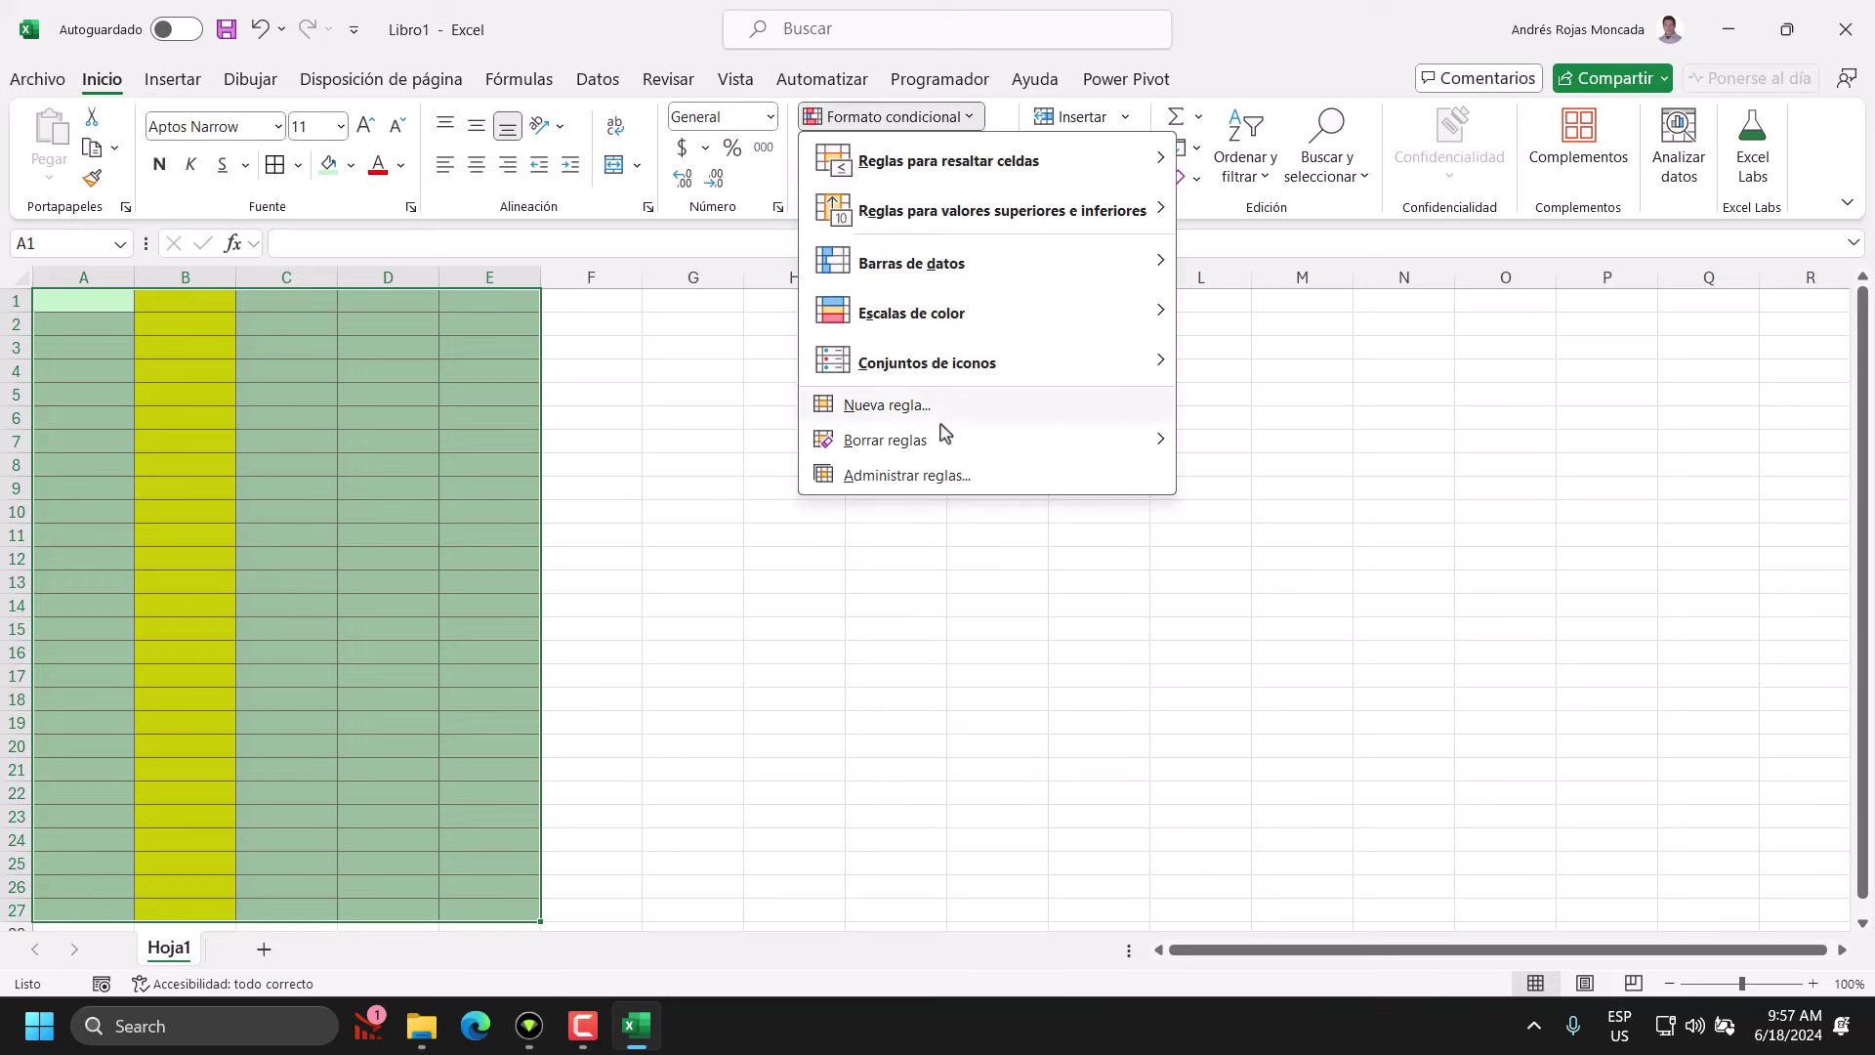
{"action": "left_click", "coordinate": [938, 476]}
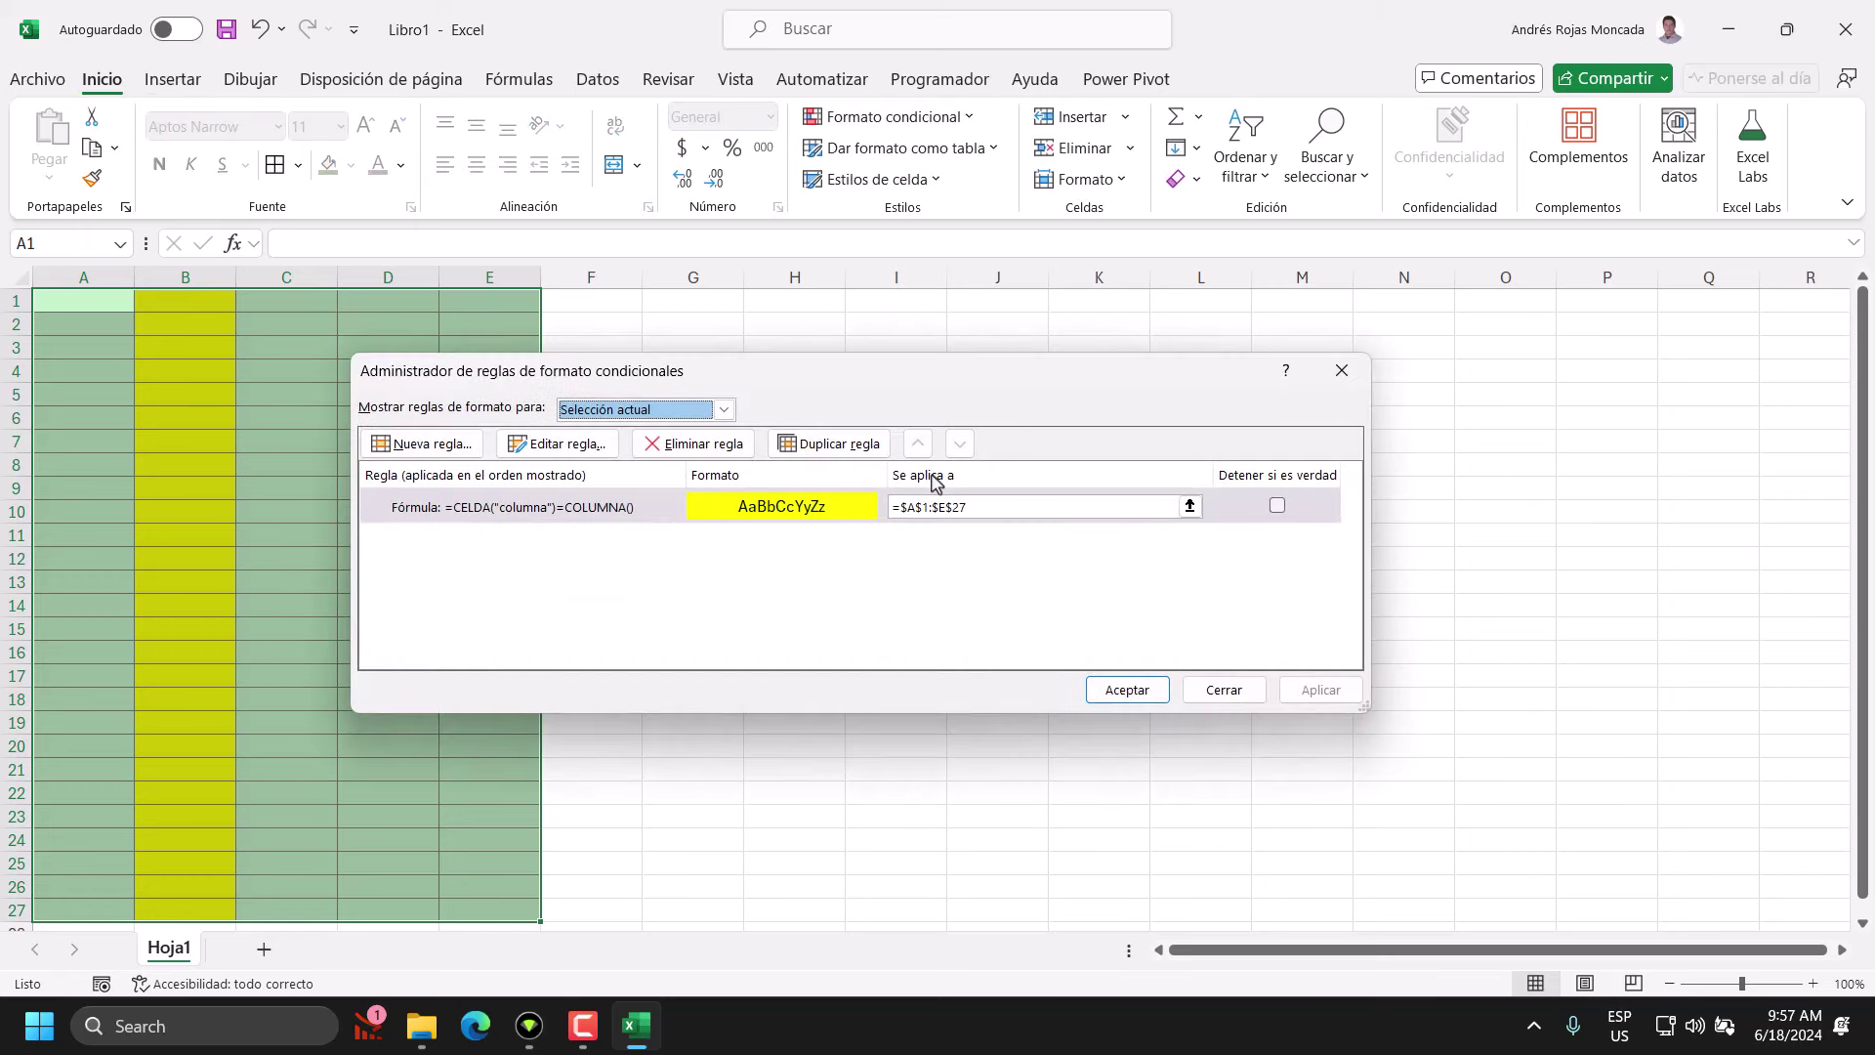
{"action": "left_click", "coordinate": [455, 510]}
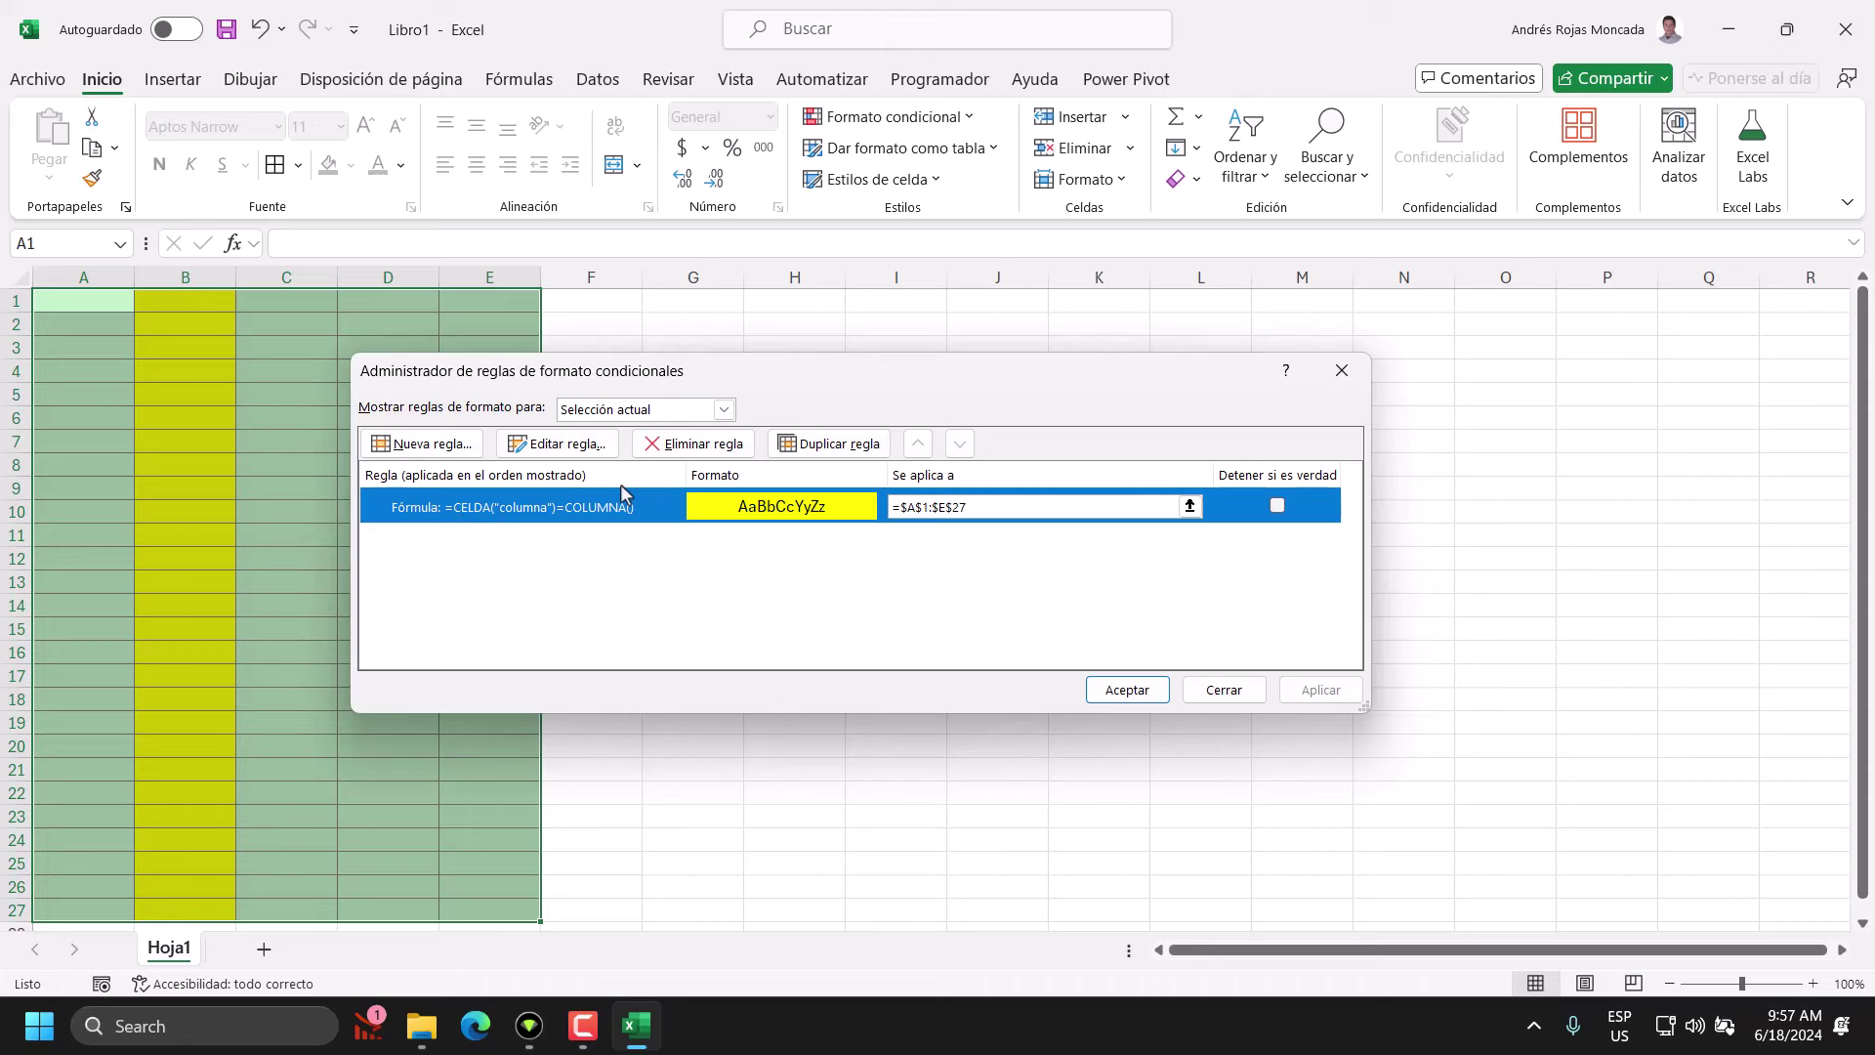
{"action": "left_click", "coordinate": [559, 444]}
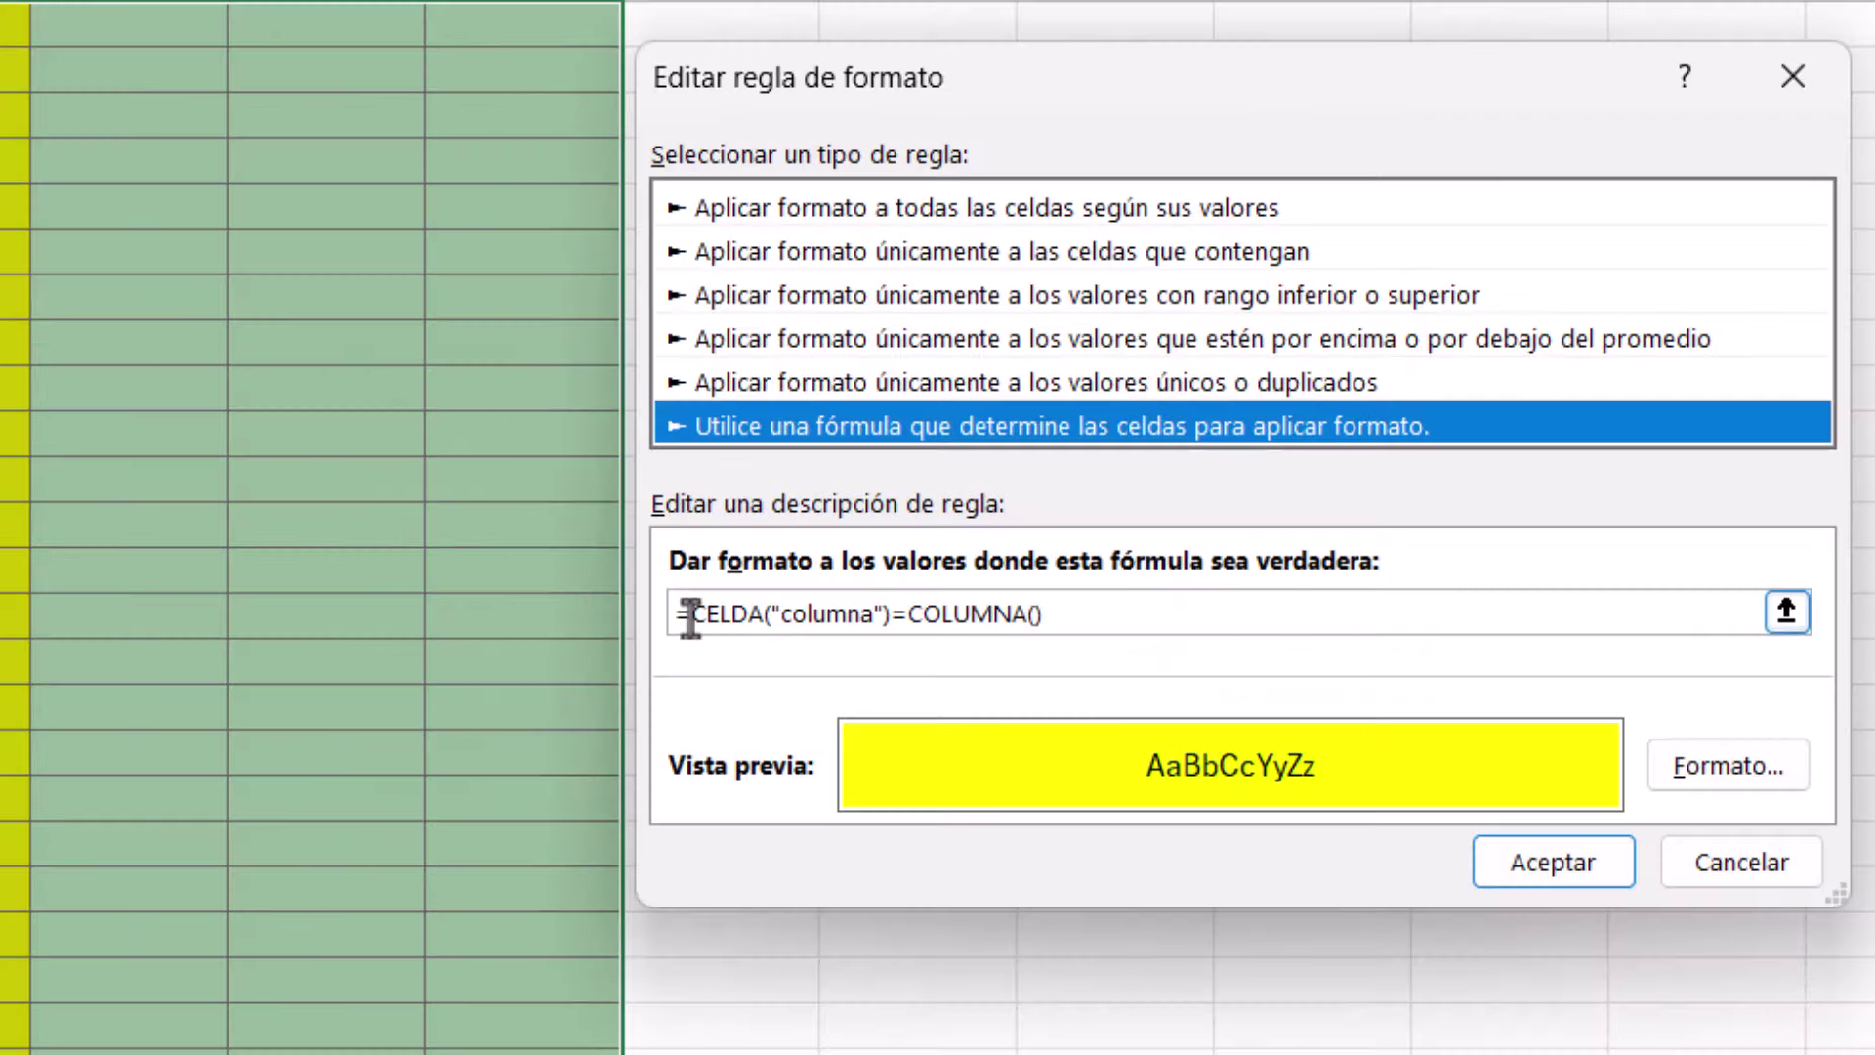
- Change the formula to =O(CELDA("columna")=COLUMNA(),celda("fila")=fila())
{"action": "left_click_drag", "start_coordinate": [691, 617], "coordinate": [1047, 615]}
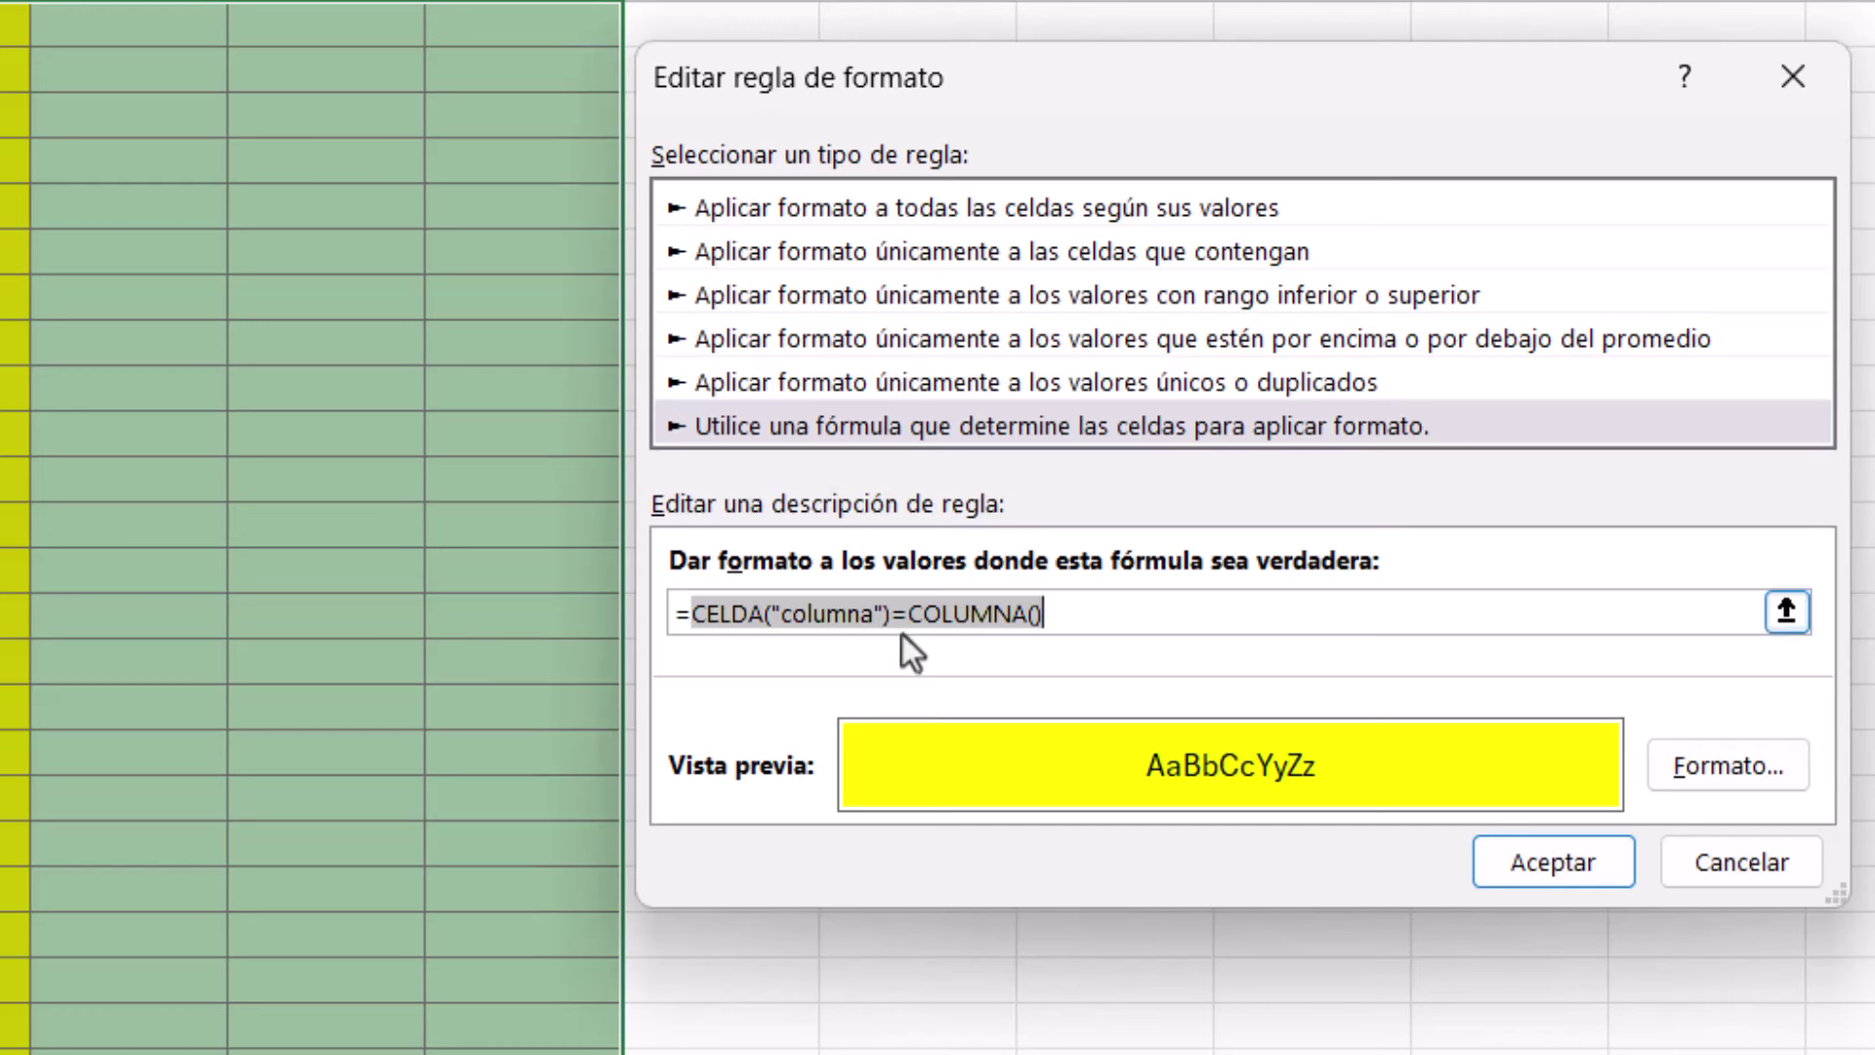
{"action": "left_click_drag", "start_coordinate": [902, 615], "coordinate": [890, 616]}
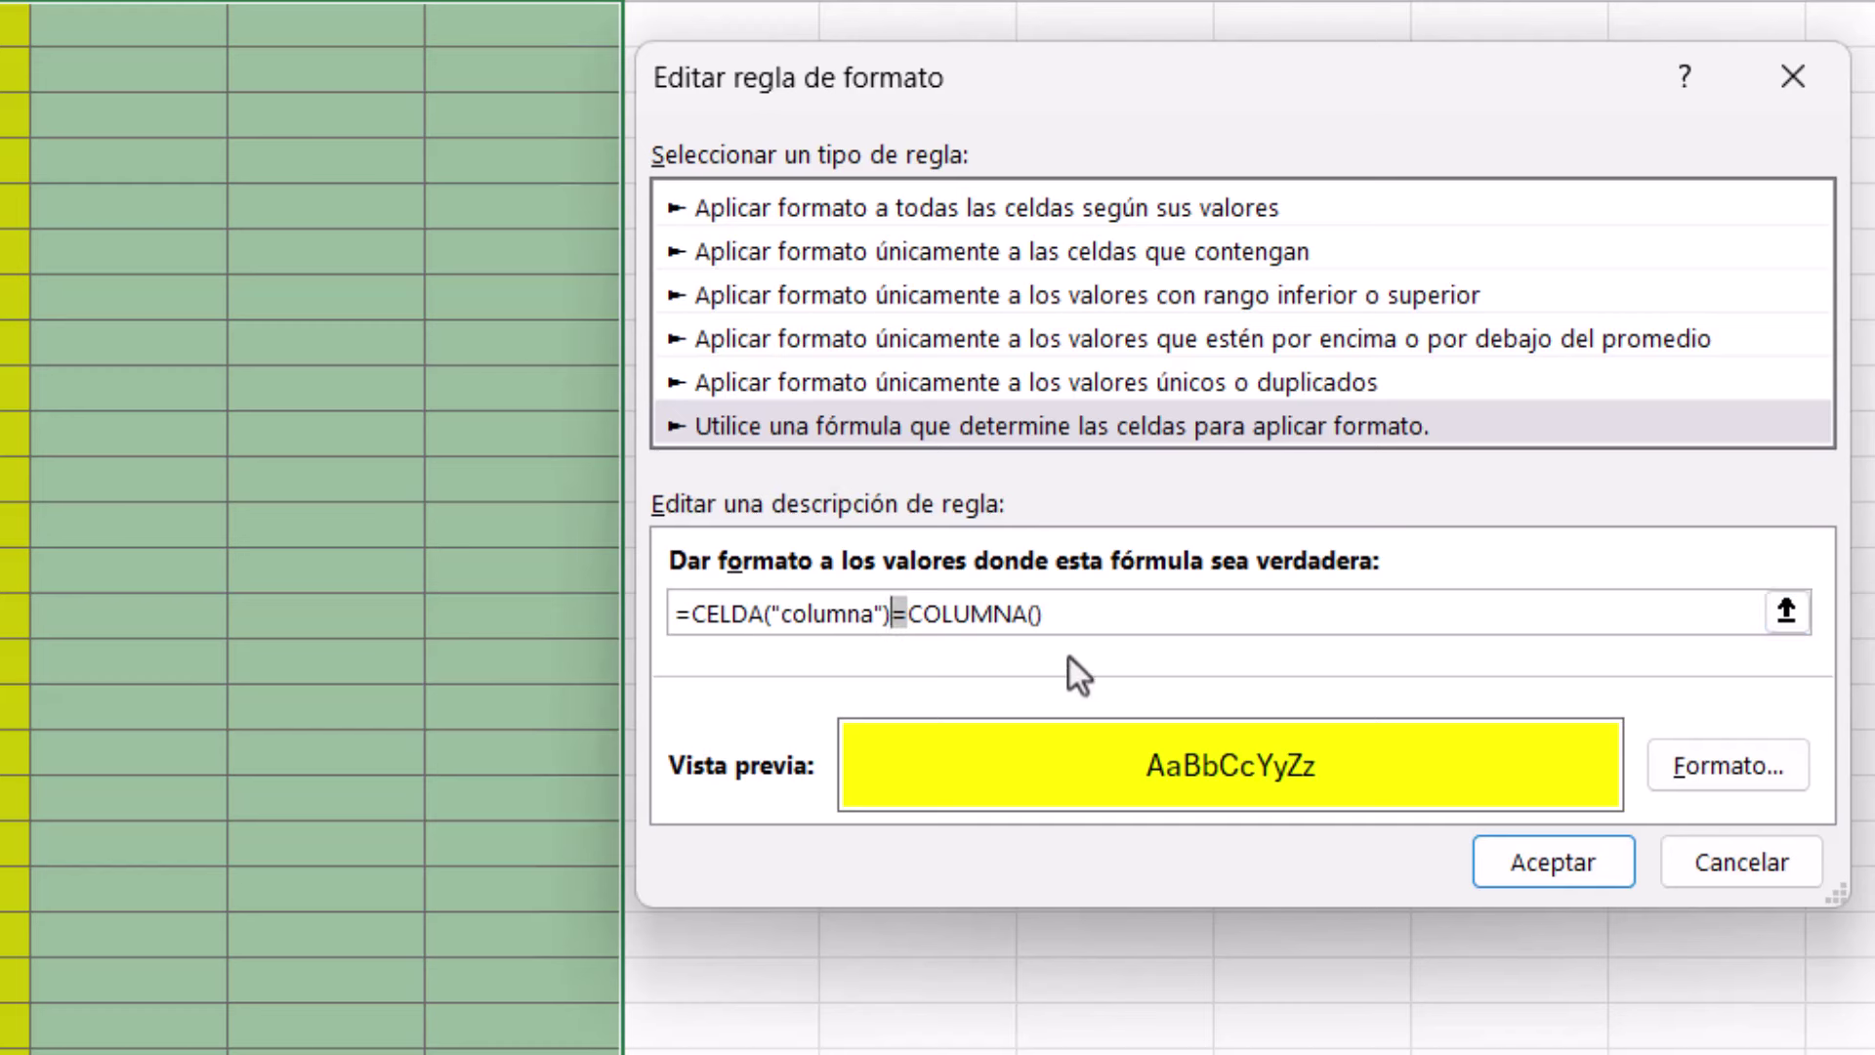
{"action": "left_click", "coordinate": [690, 615]}
{"action": "type", "text": "O("}
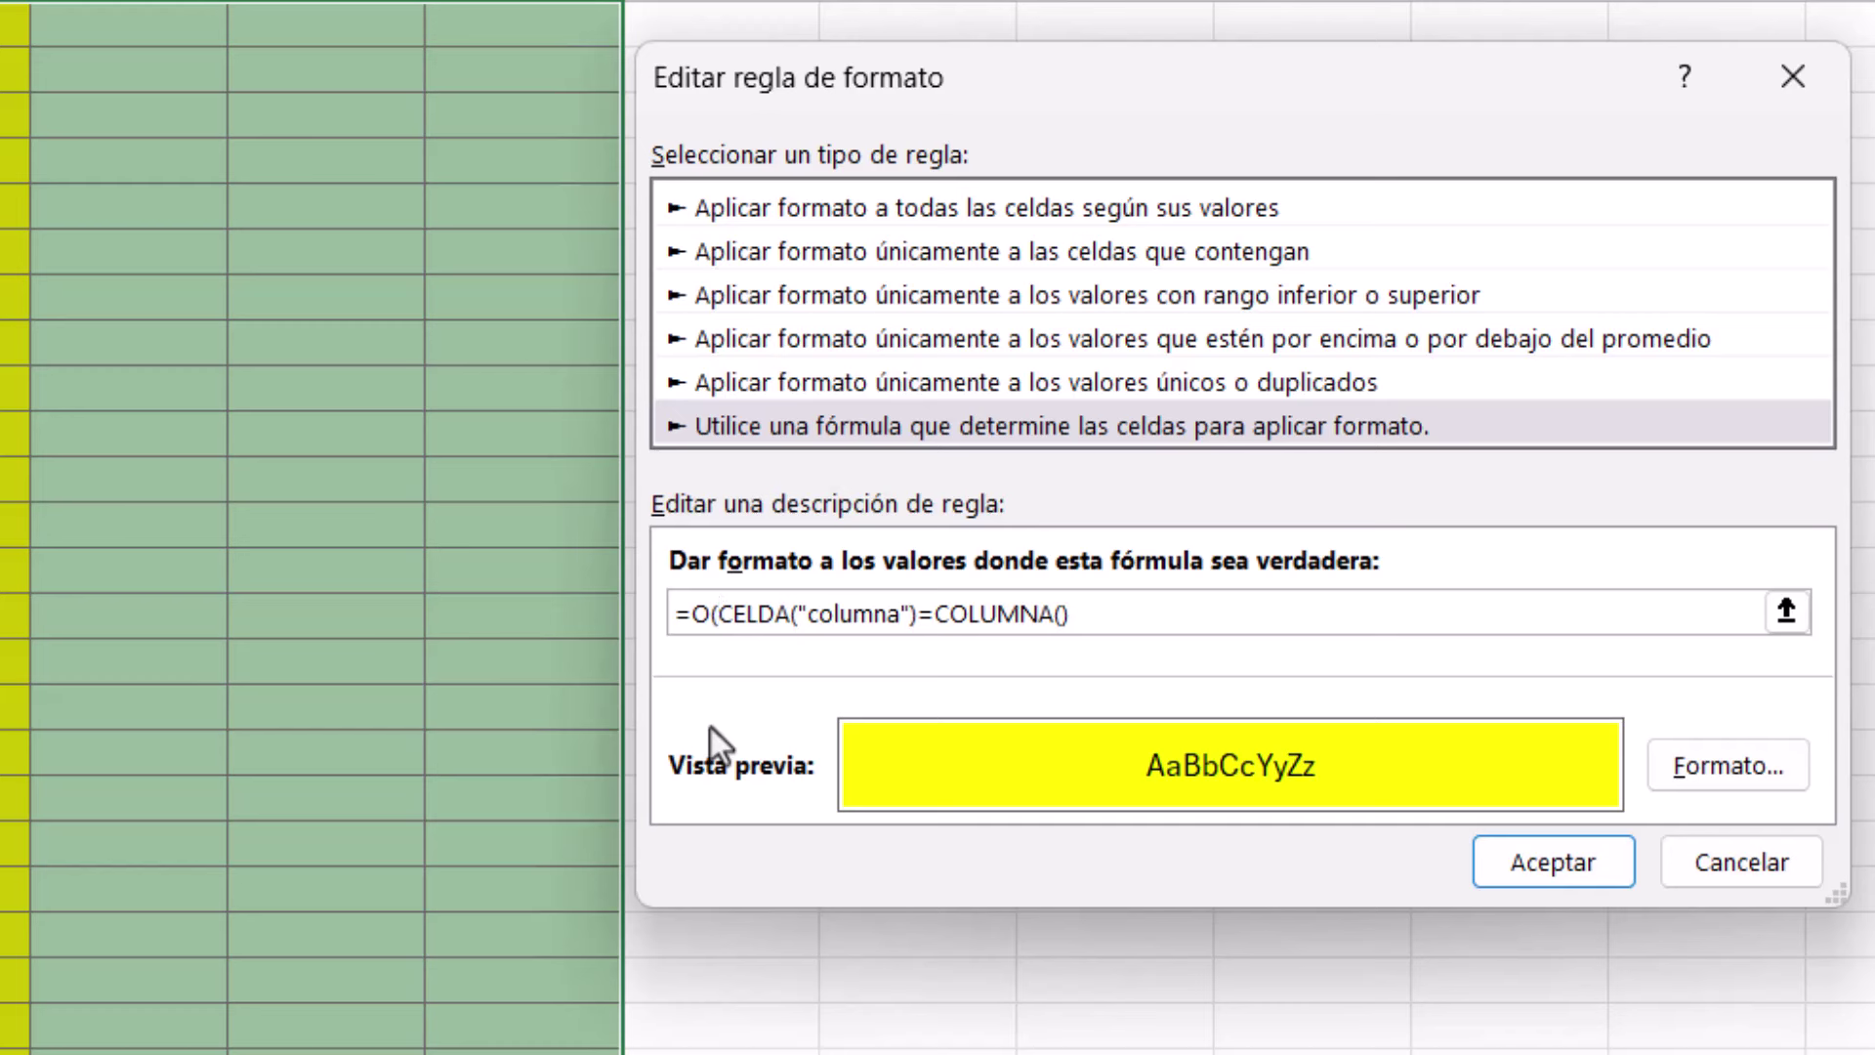
{"action": "left_click", "coordinate": [1096, 621]}
{"action": "type", "text": ","}
{"action": "left_click", "coordinate": [1072, 613]}
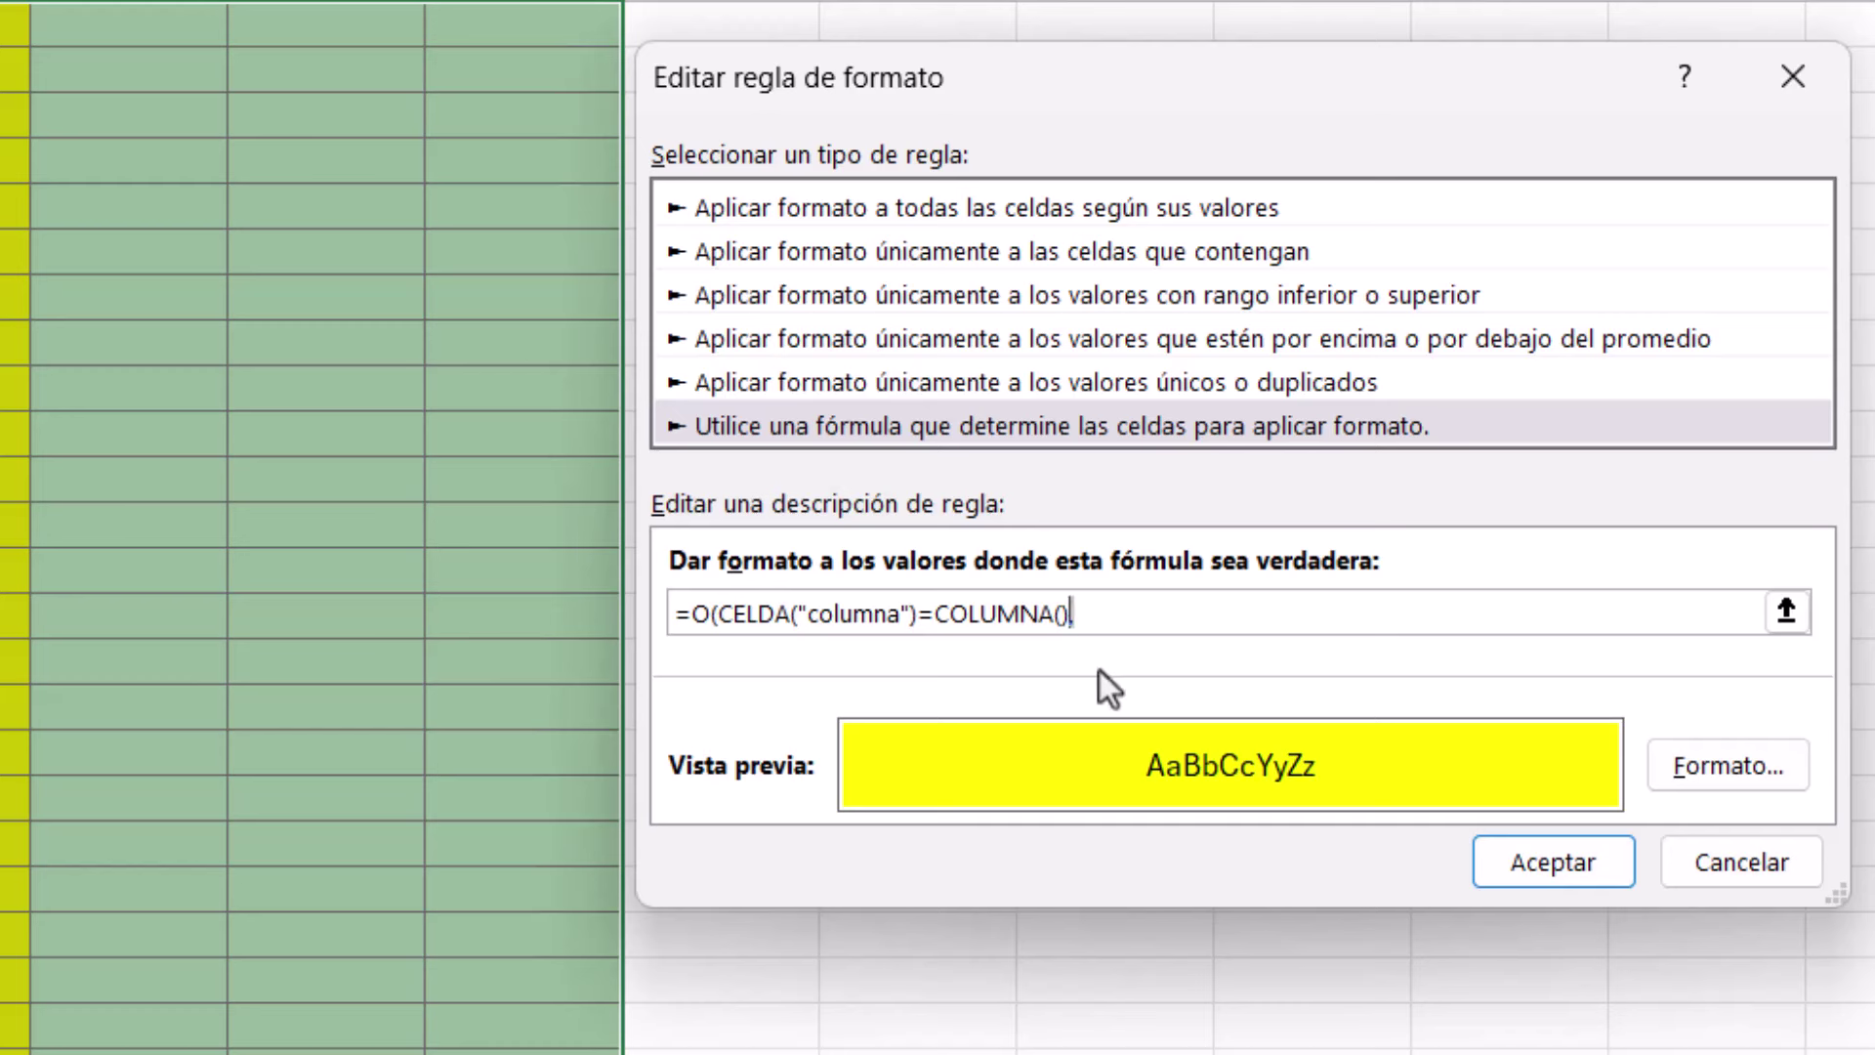
{"action": "left_click", "coordinate": [1078, 613]}
{"action": "type", "text": "c"}
{"action": "type", "text": "elda("}
{"action": "type", "text": "\""}
{"action": "type", "text": "fila"}
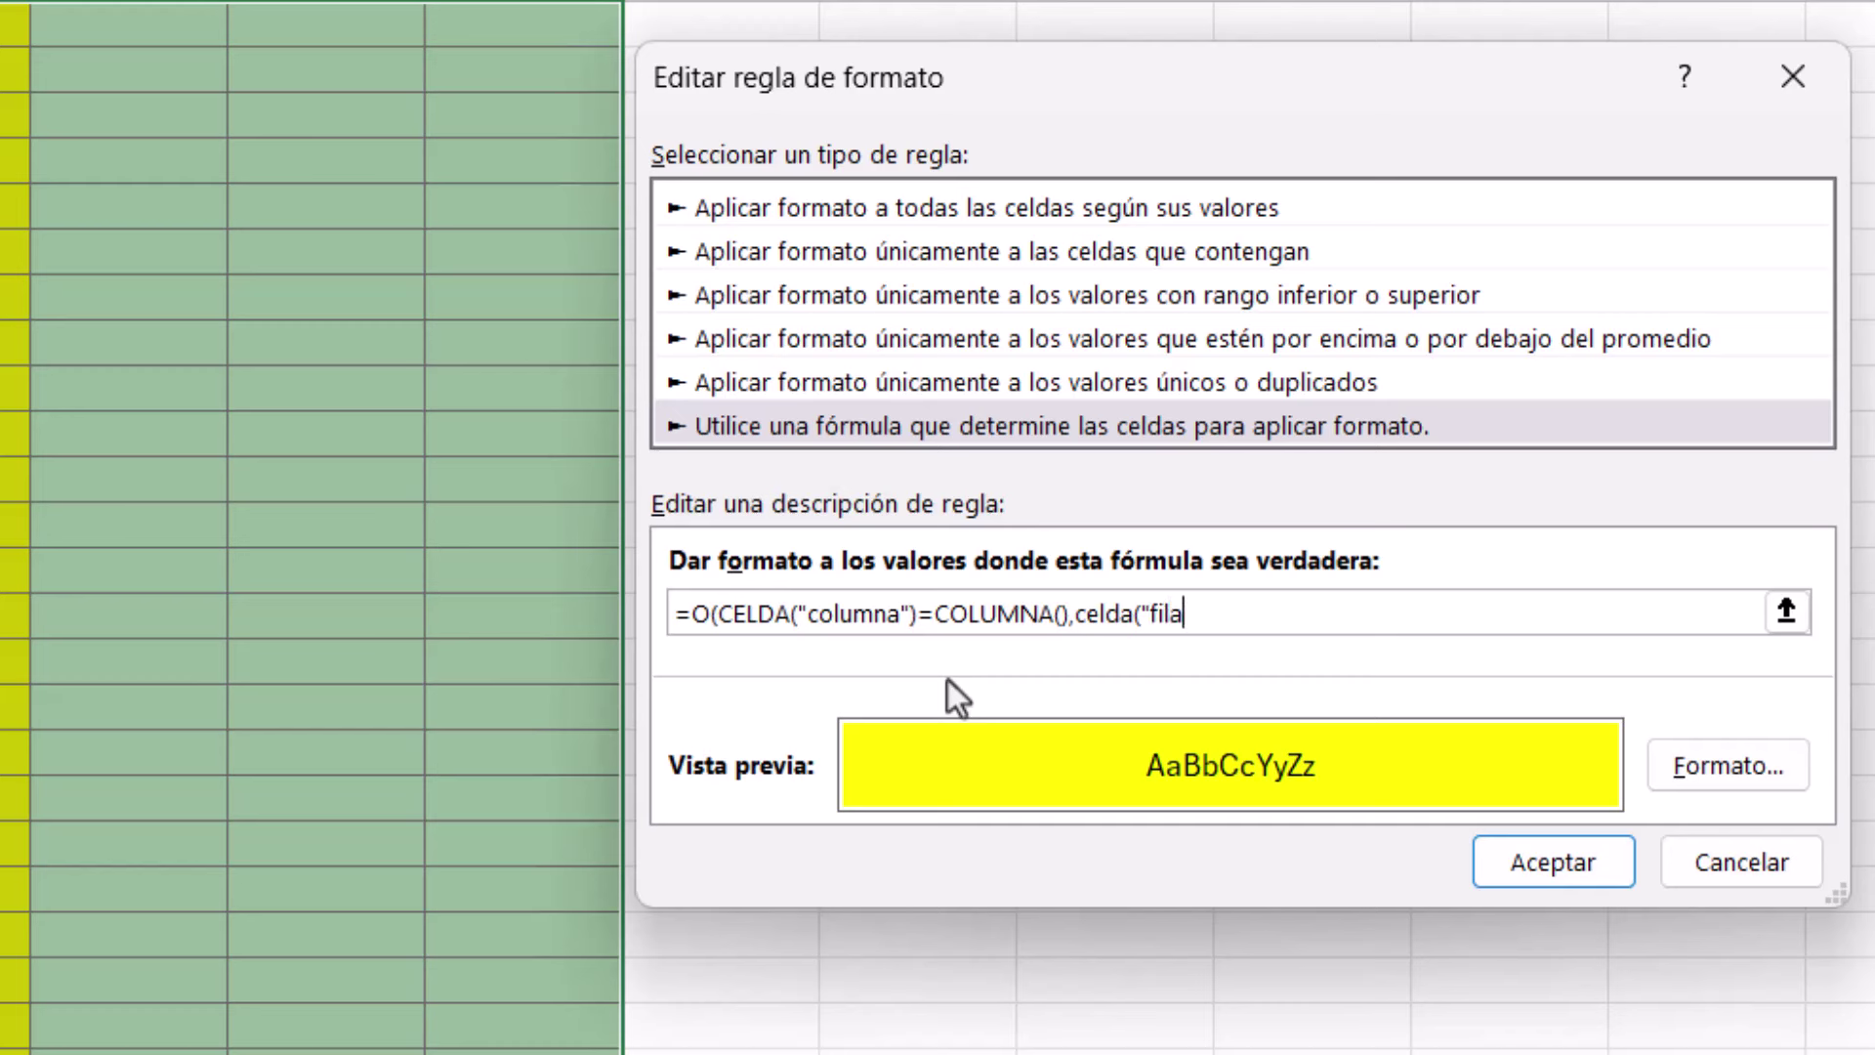
{"action": "type", "text": "\")"}
{"action": "type", "text": "=fila()"}
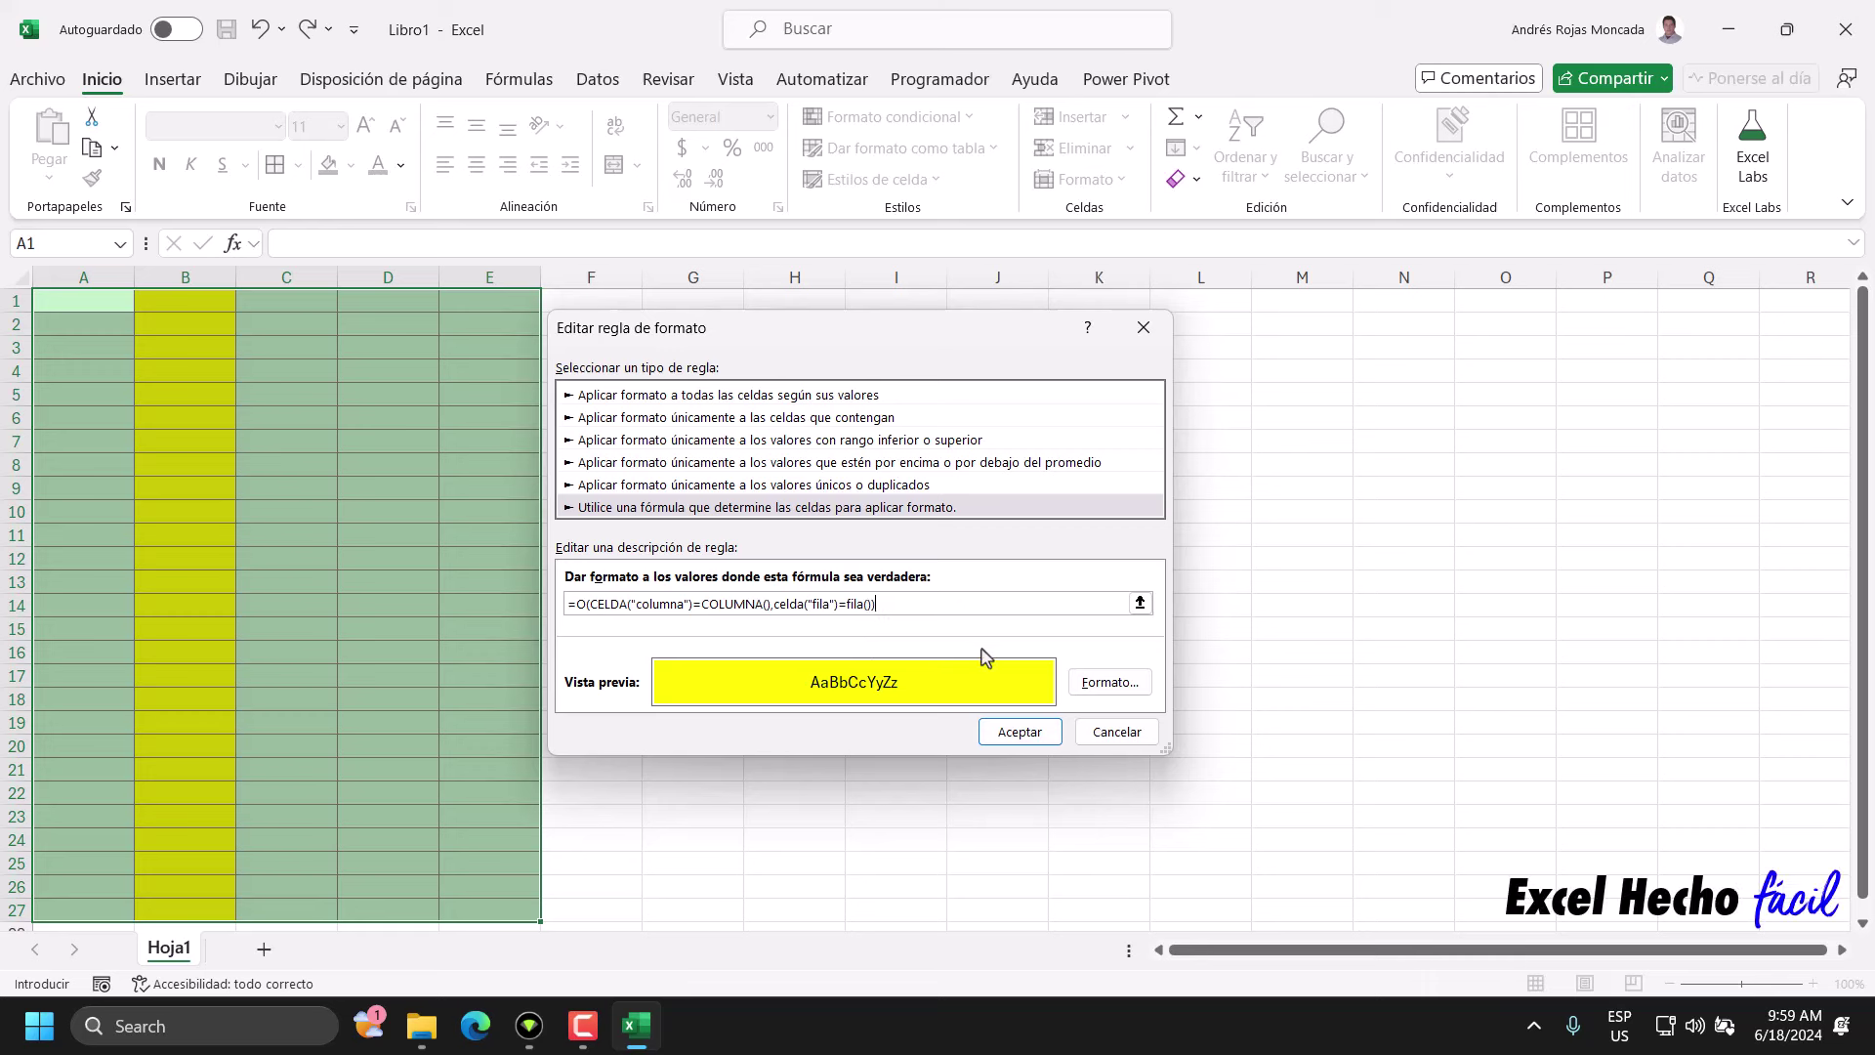
- Save the edited rule, recheck its formula, then Aplicar and close the rules manager
{"action": "left_click", "coordinate": [1023, 734]}
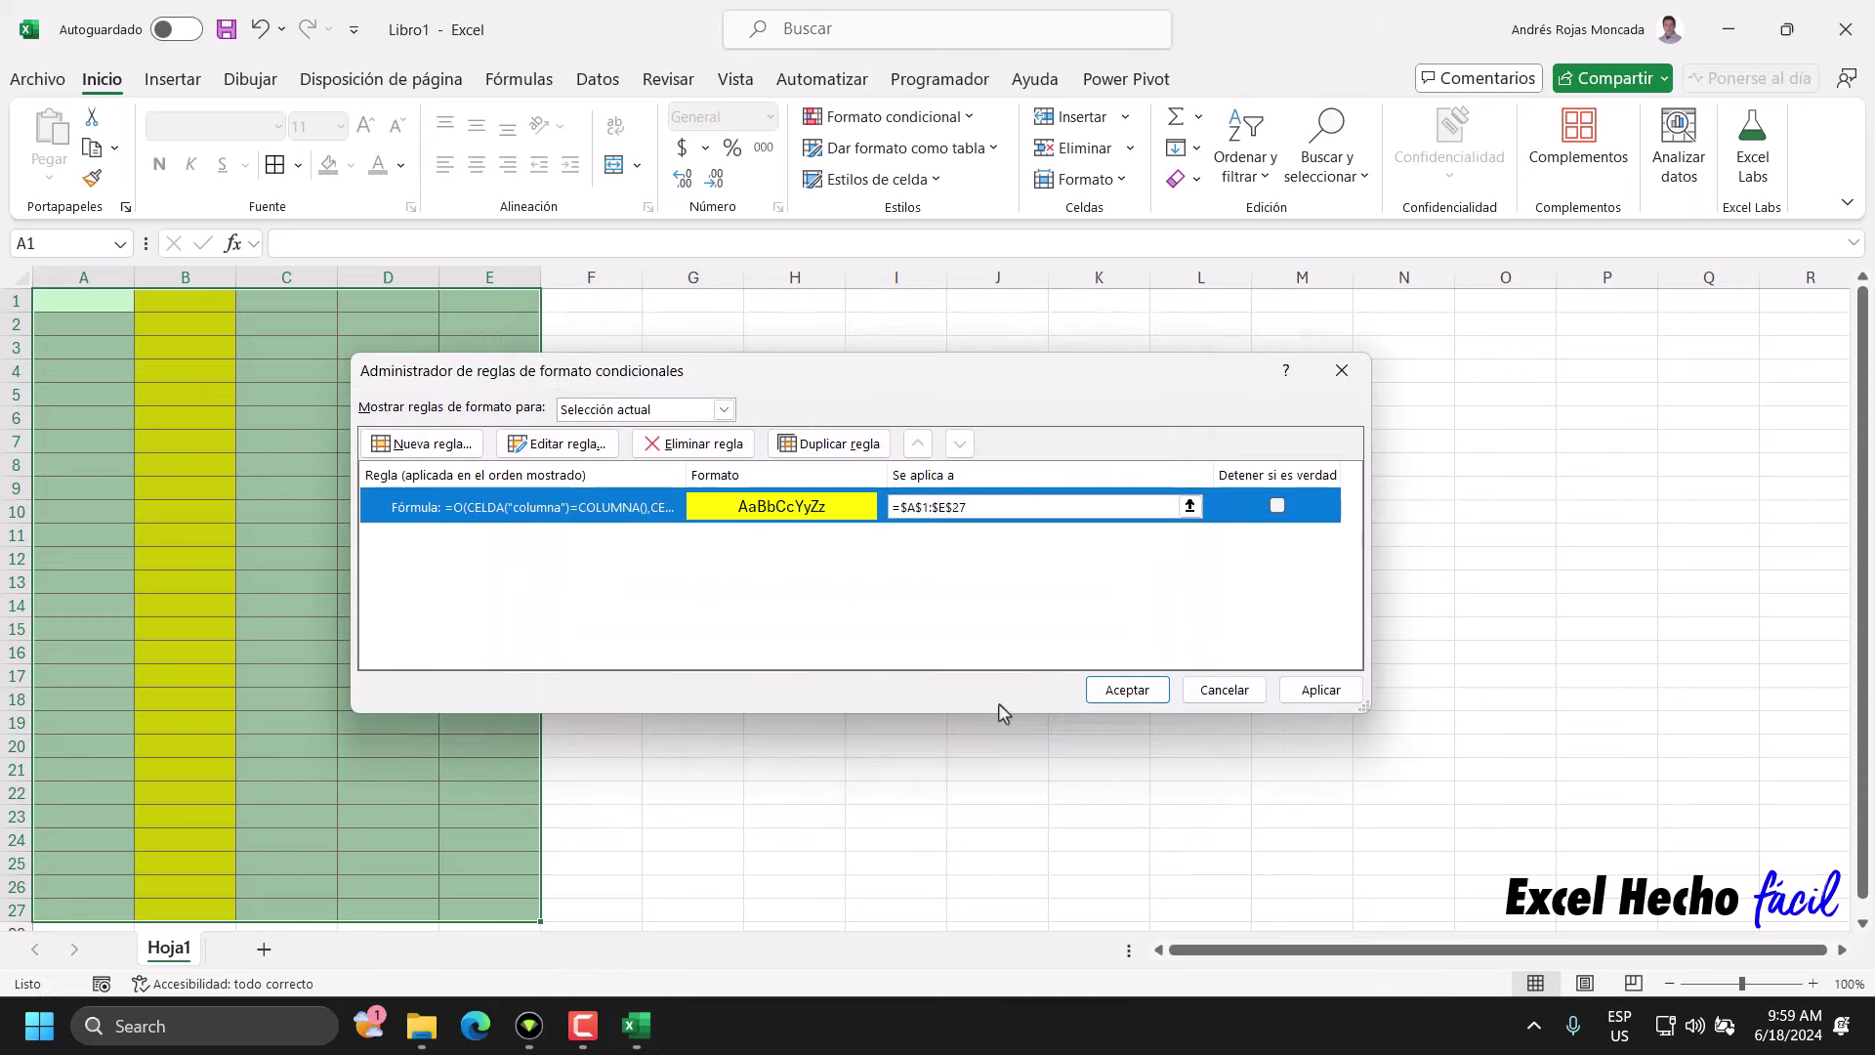
{"action": "left_click", "coordinate": [565, 449]}
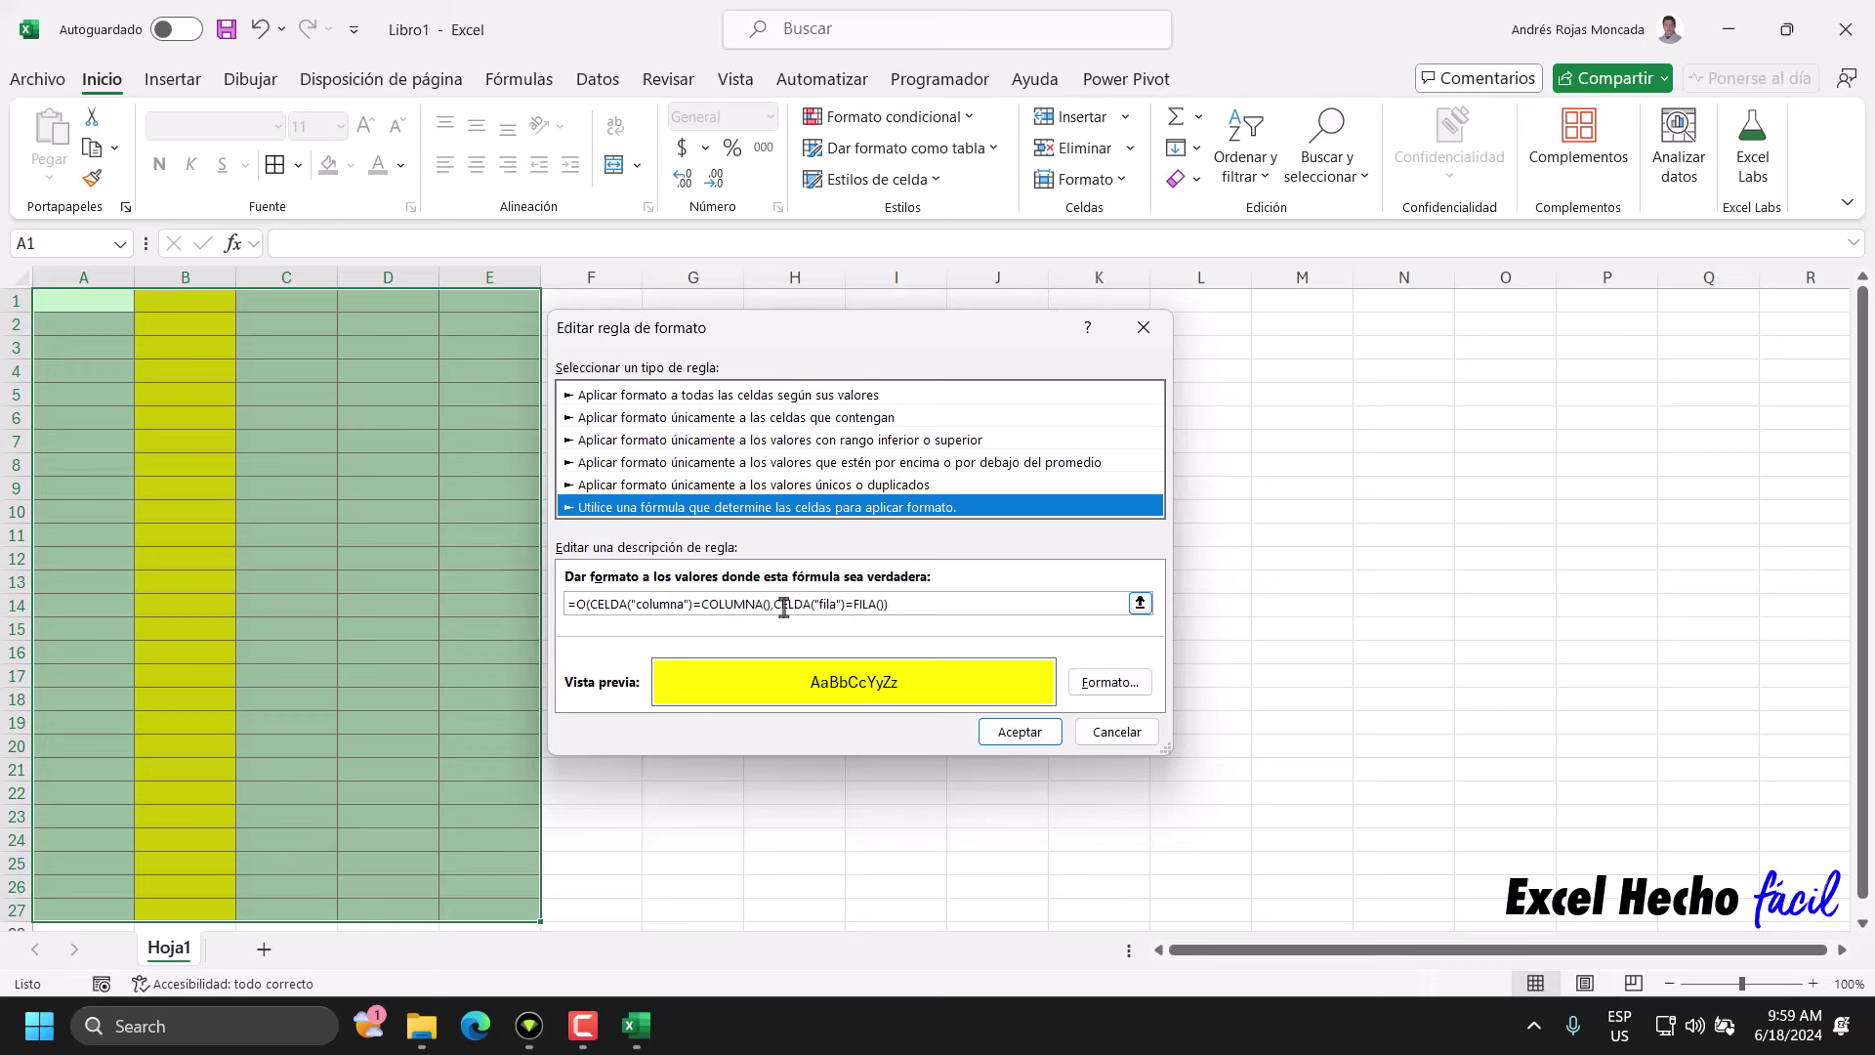
{"action": "left_click", "coordinate": [795, 603]}
{"action": "left_click", "coordinate": [868, 603]}
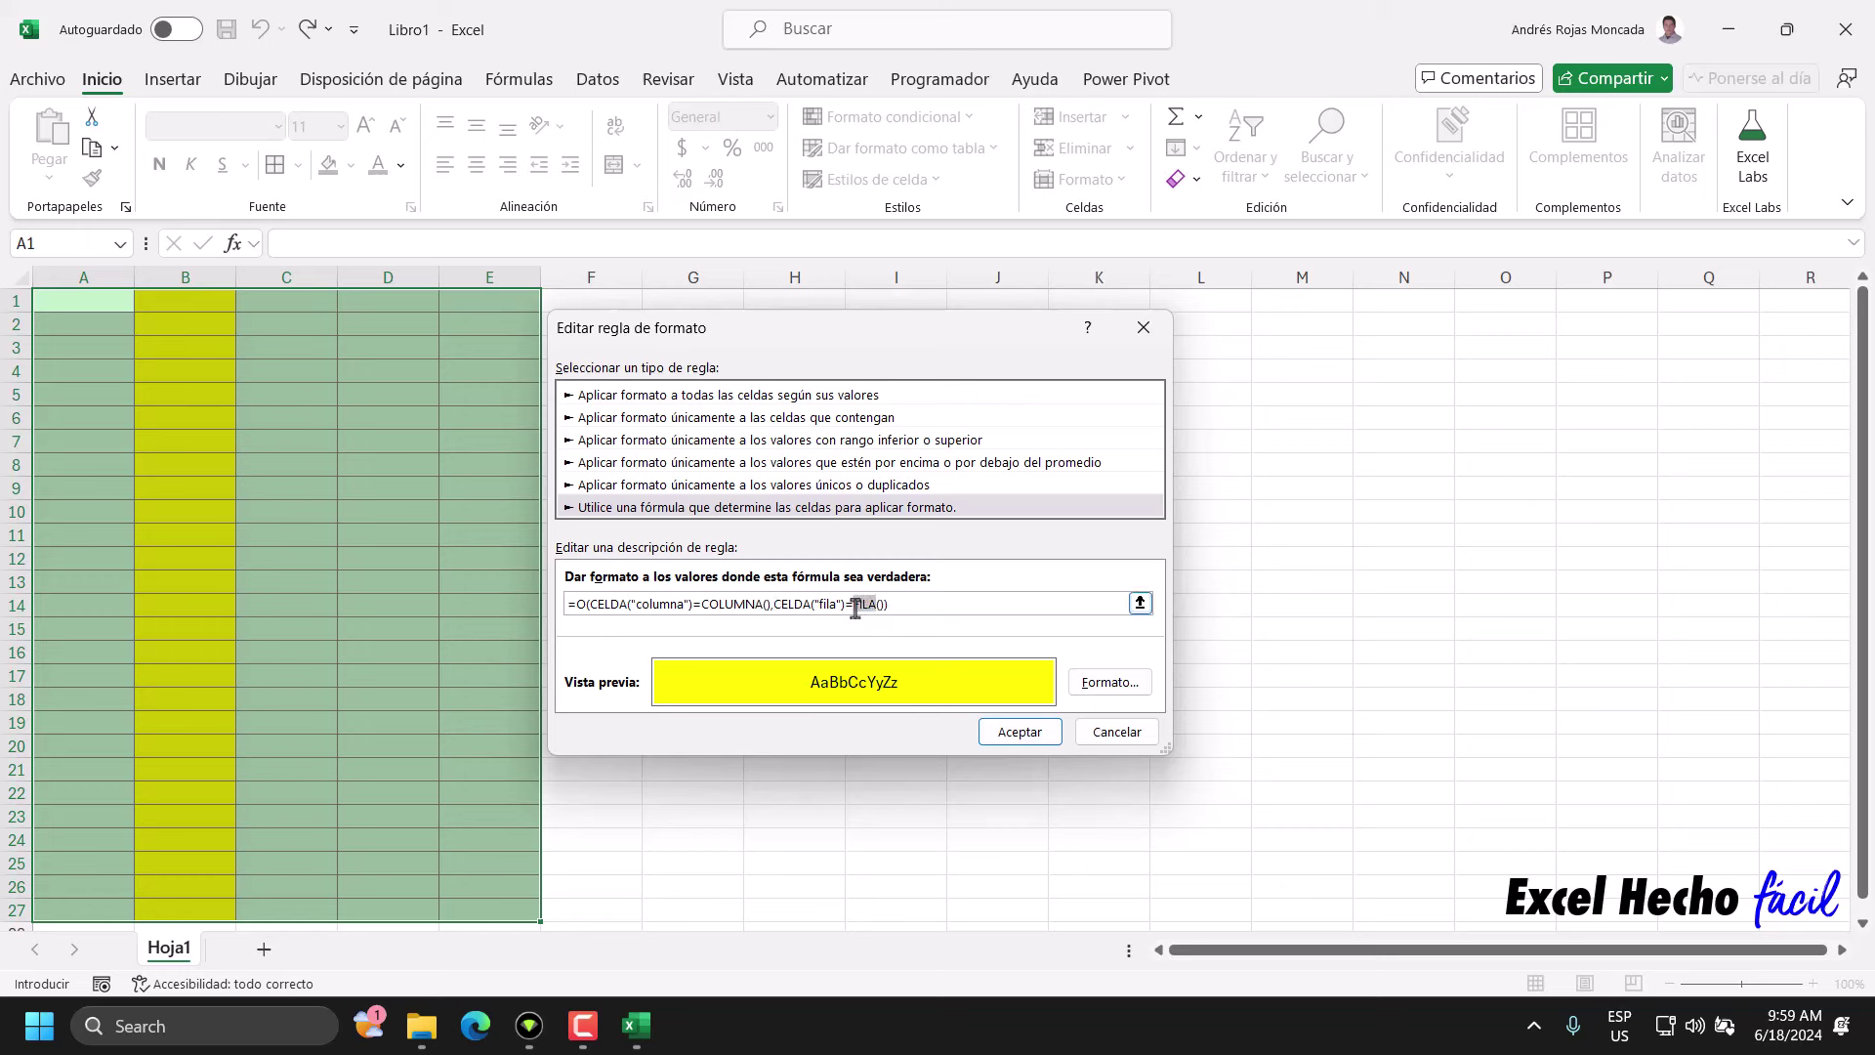
{"action": "left_click", "coordinate": [1025, 739]}
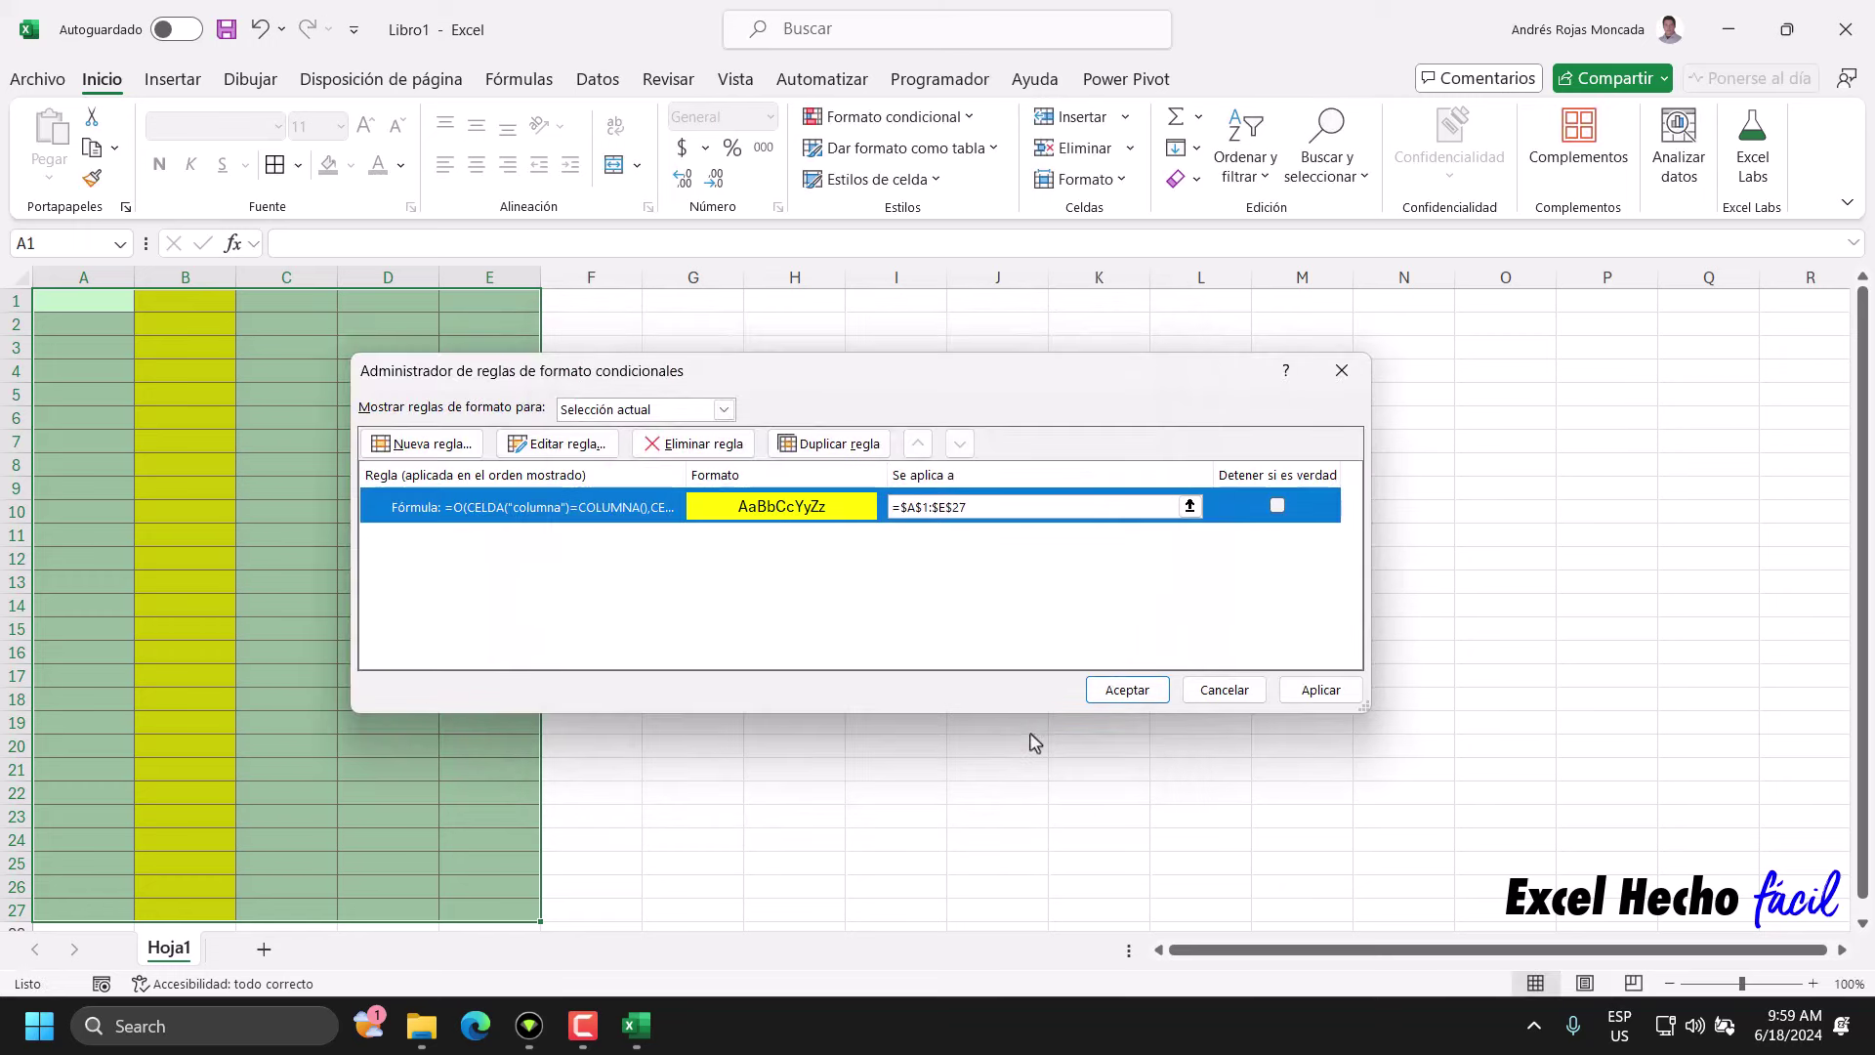
{"action": "left_click", "coordinate": [1291, 693]}
{"action": "left_click", "coordinate": [1147, 699]}
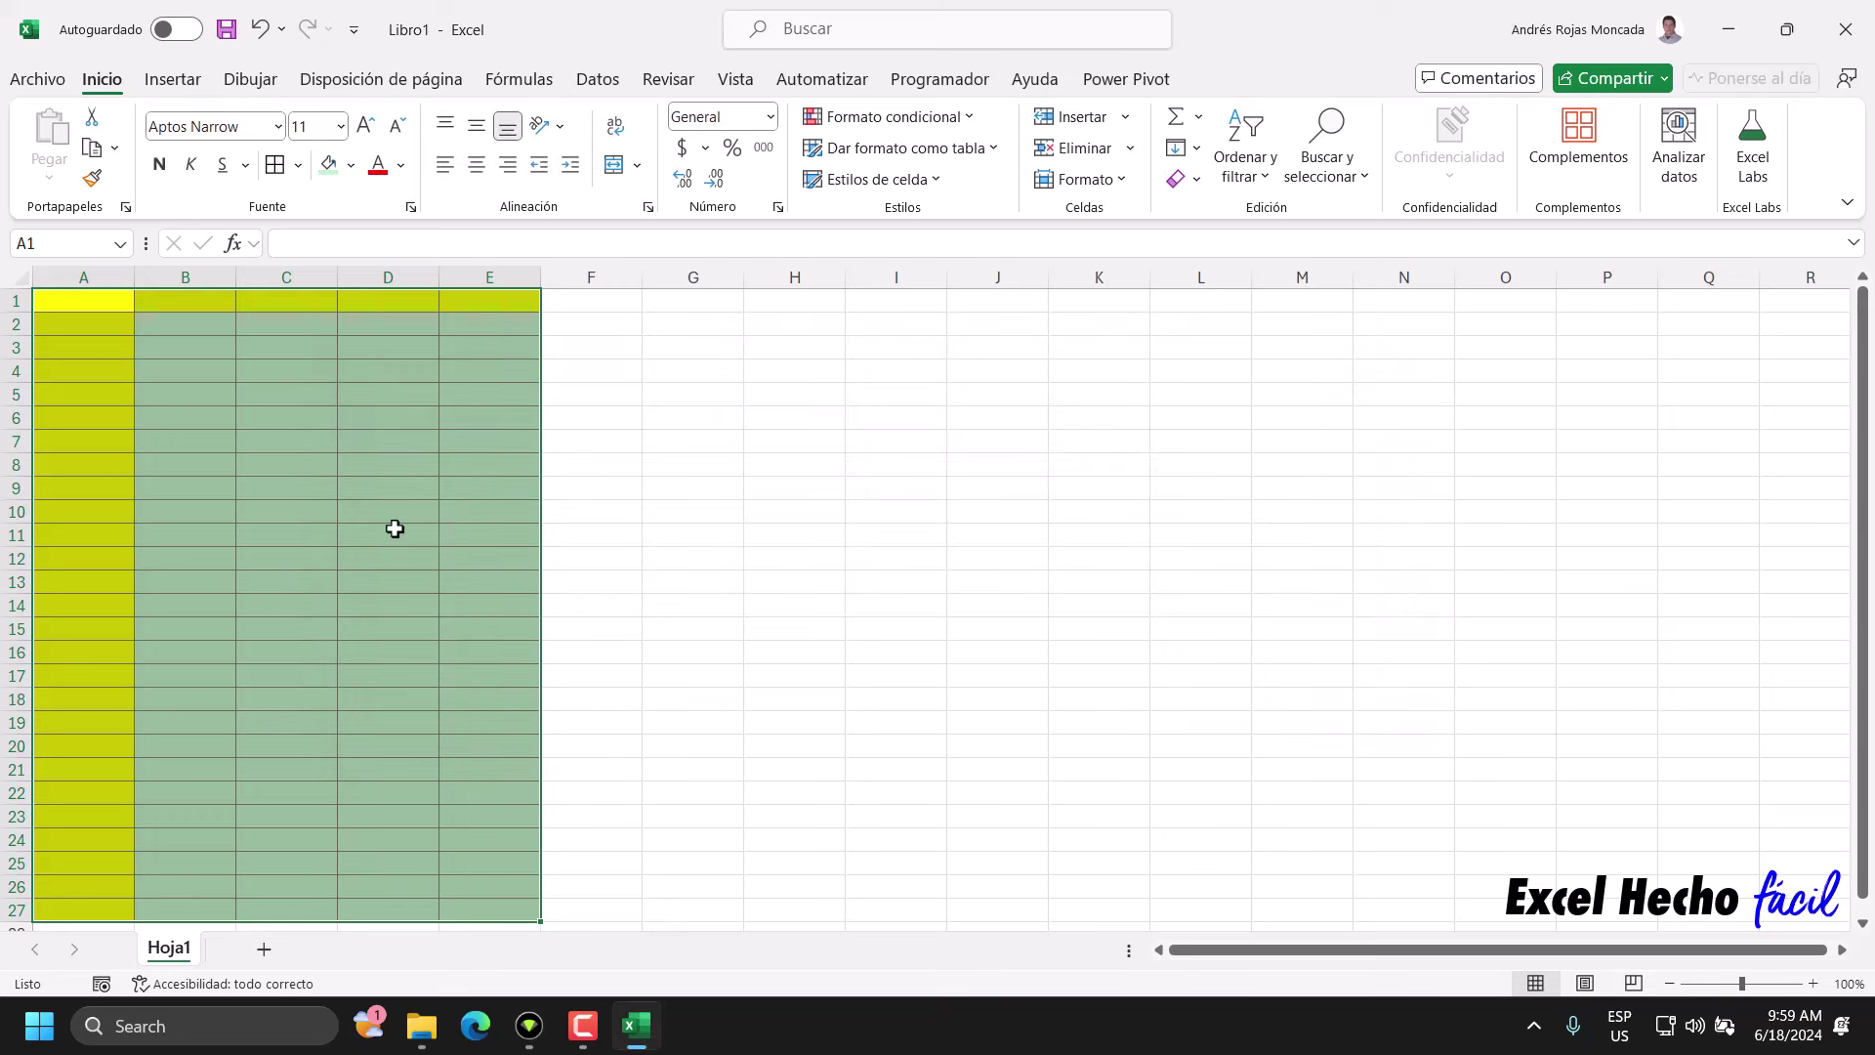
{"action": "left_click", "coordinate": [394, 528]}
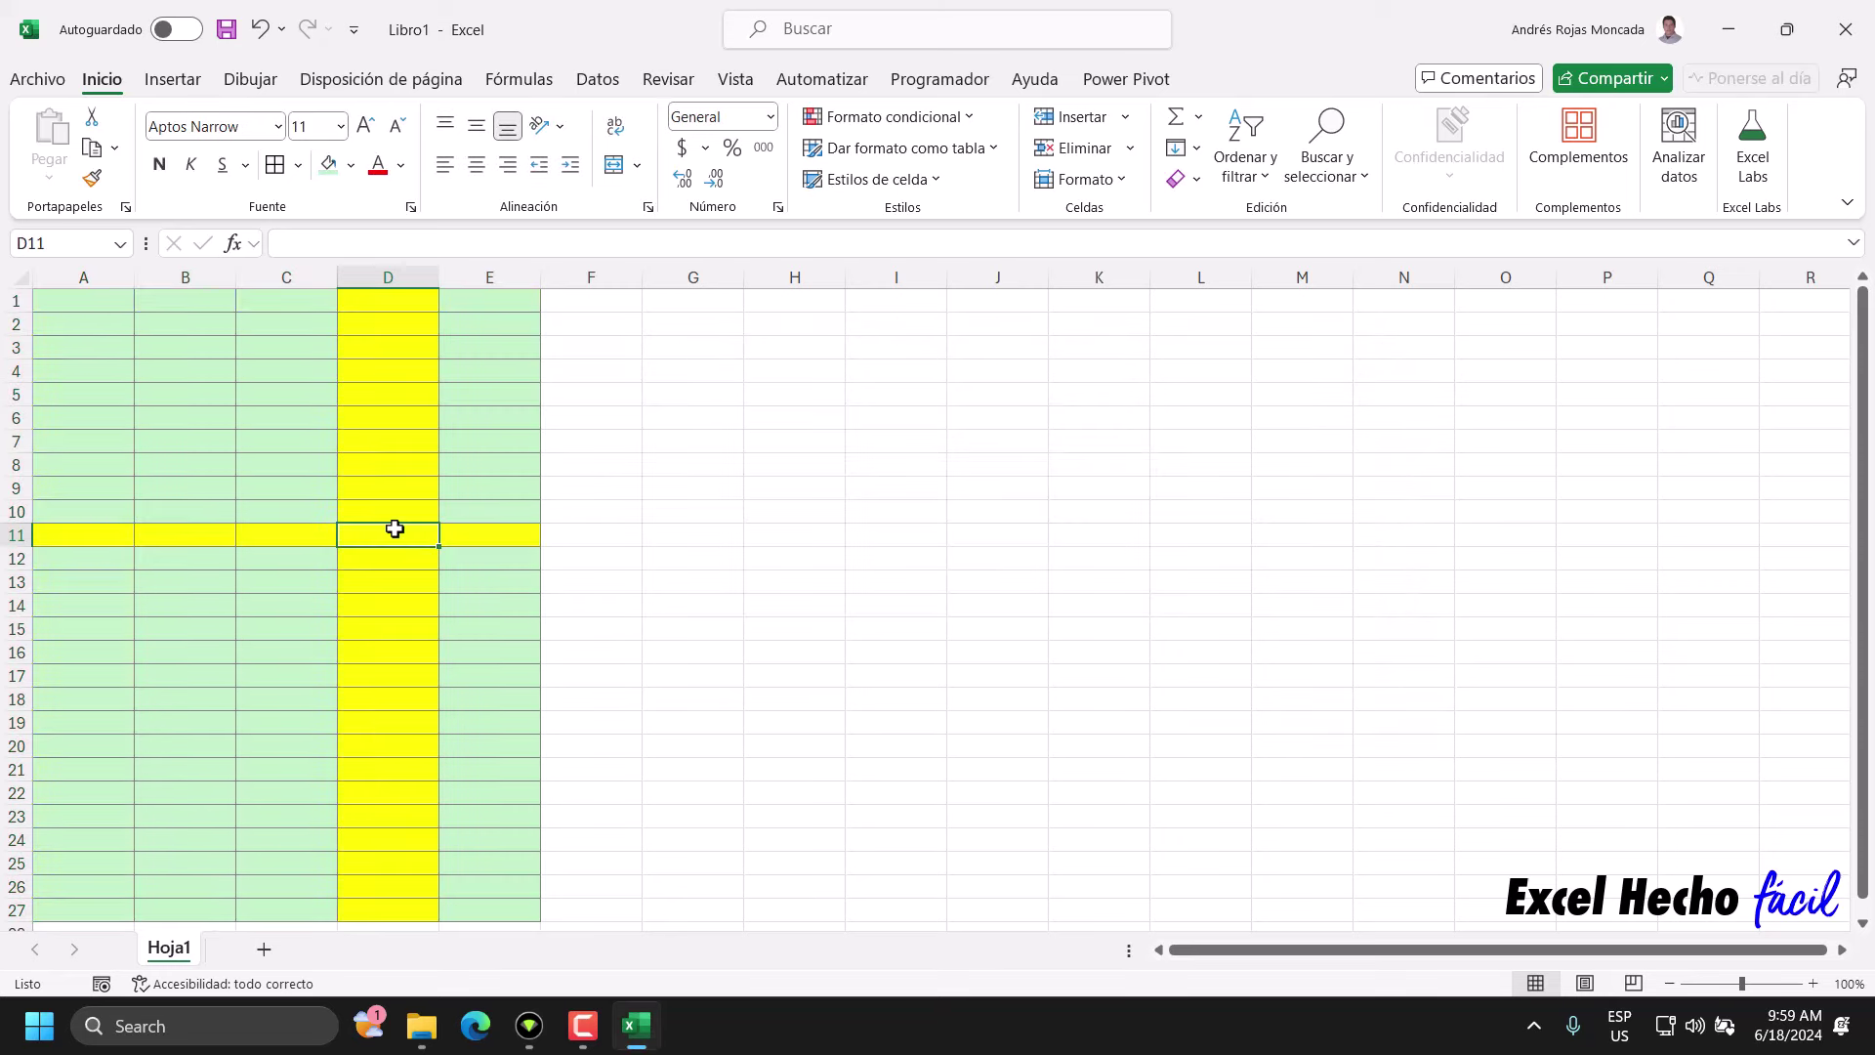
{"action": "left_click", "coordinate": [214, 676]}
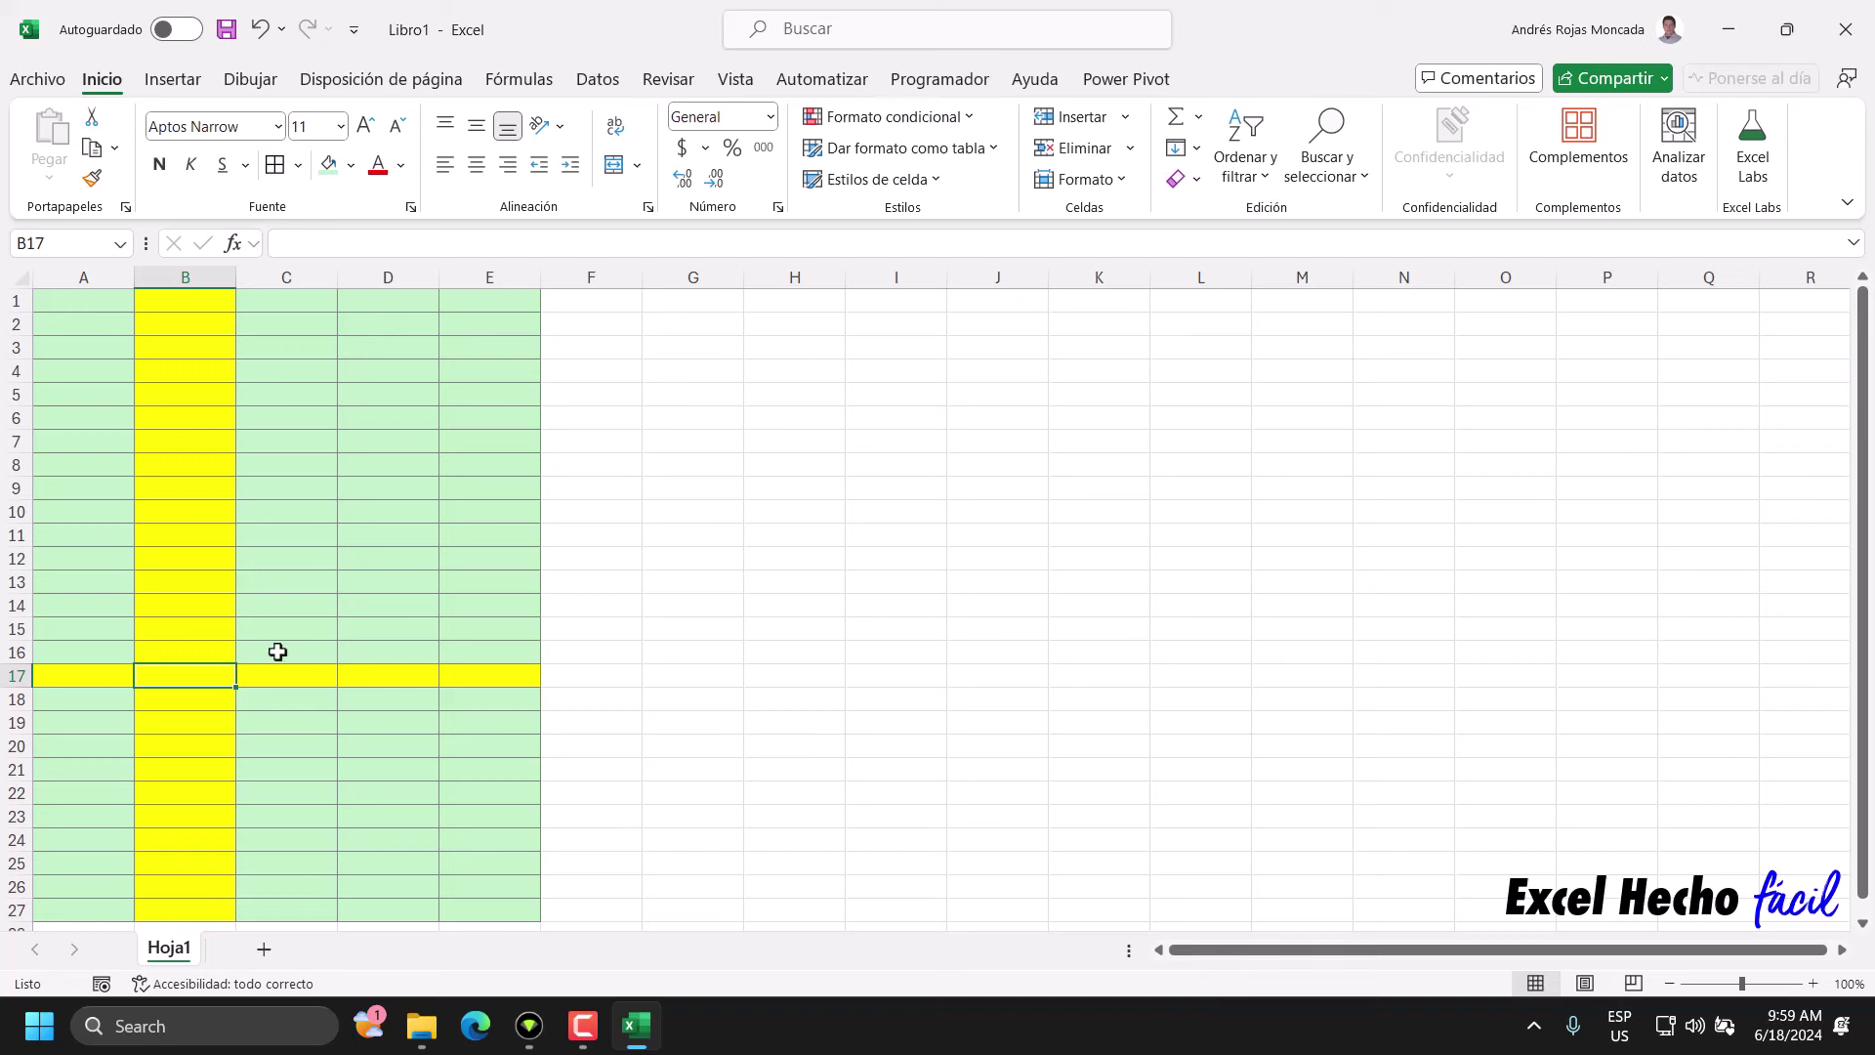
{"action": "left_click", "coordinate": [364, 540]}
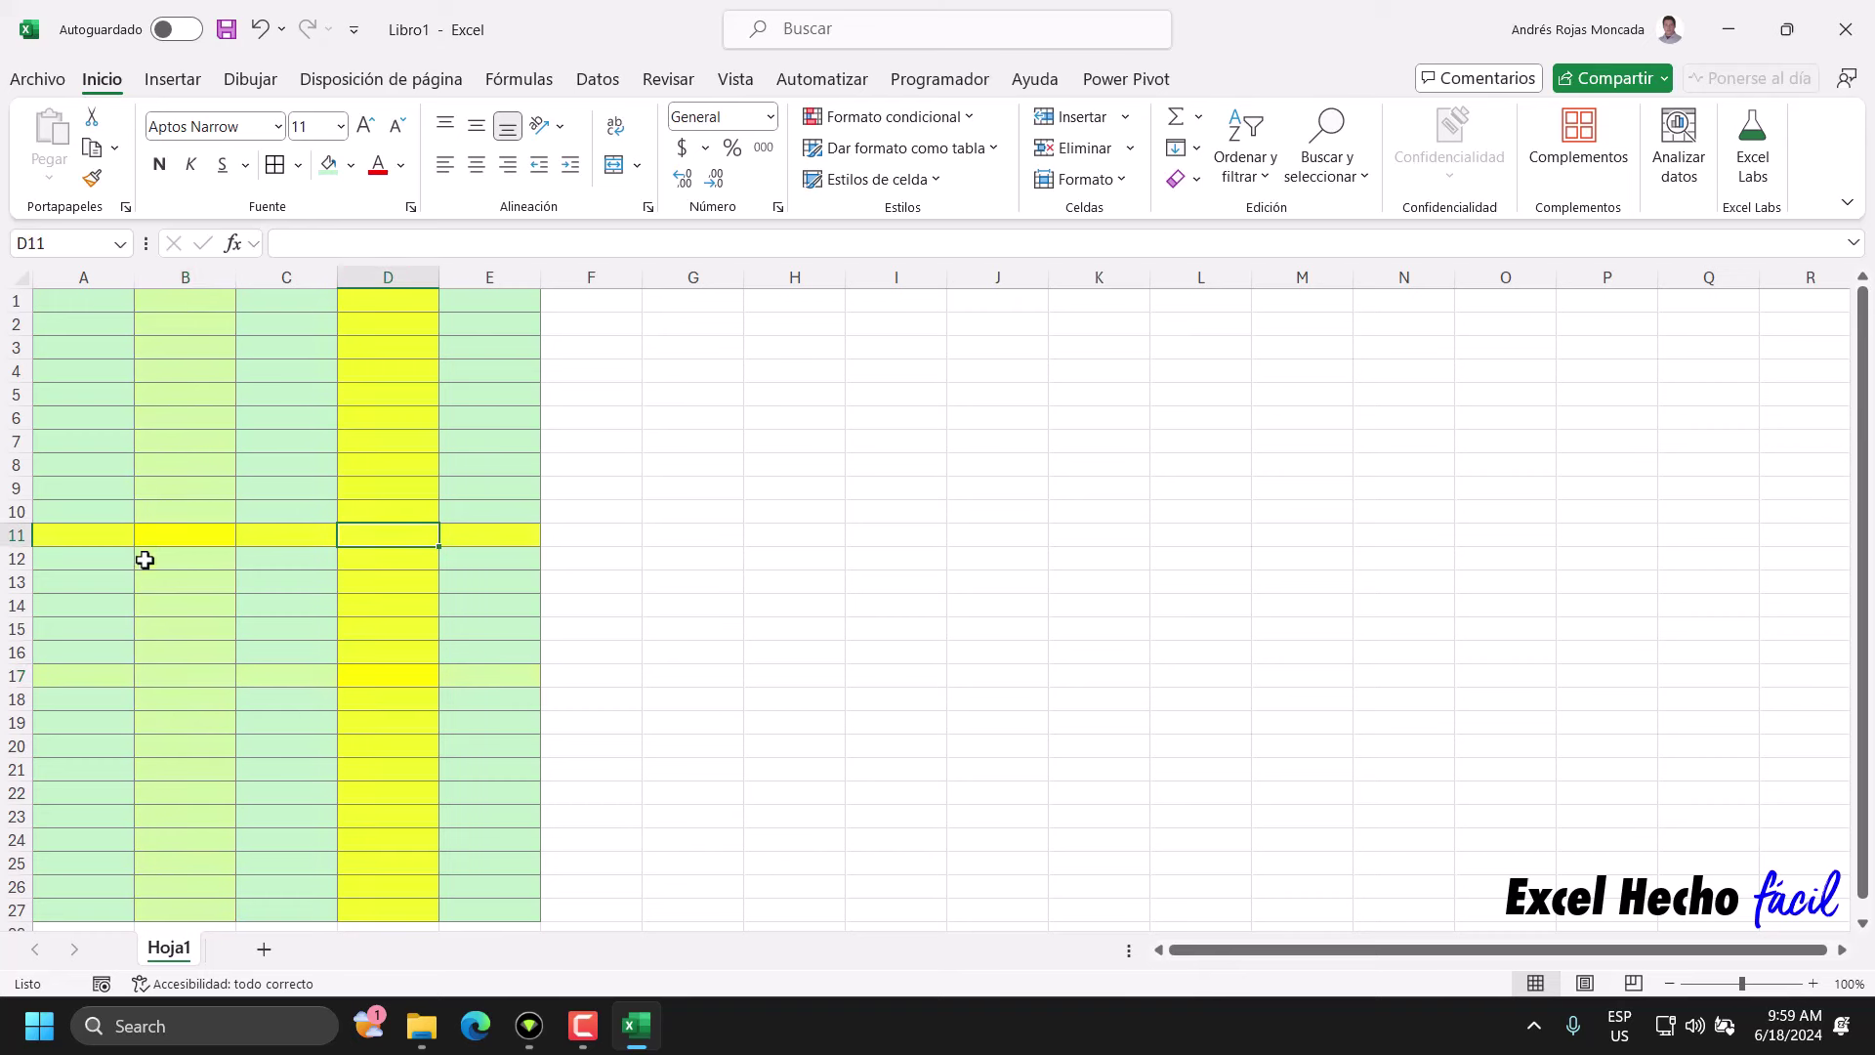
{"action": "left_click", "coordinate": [193, 837]}
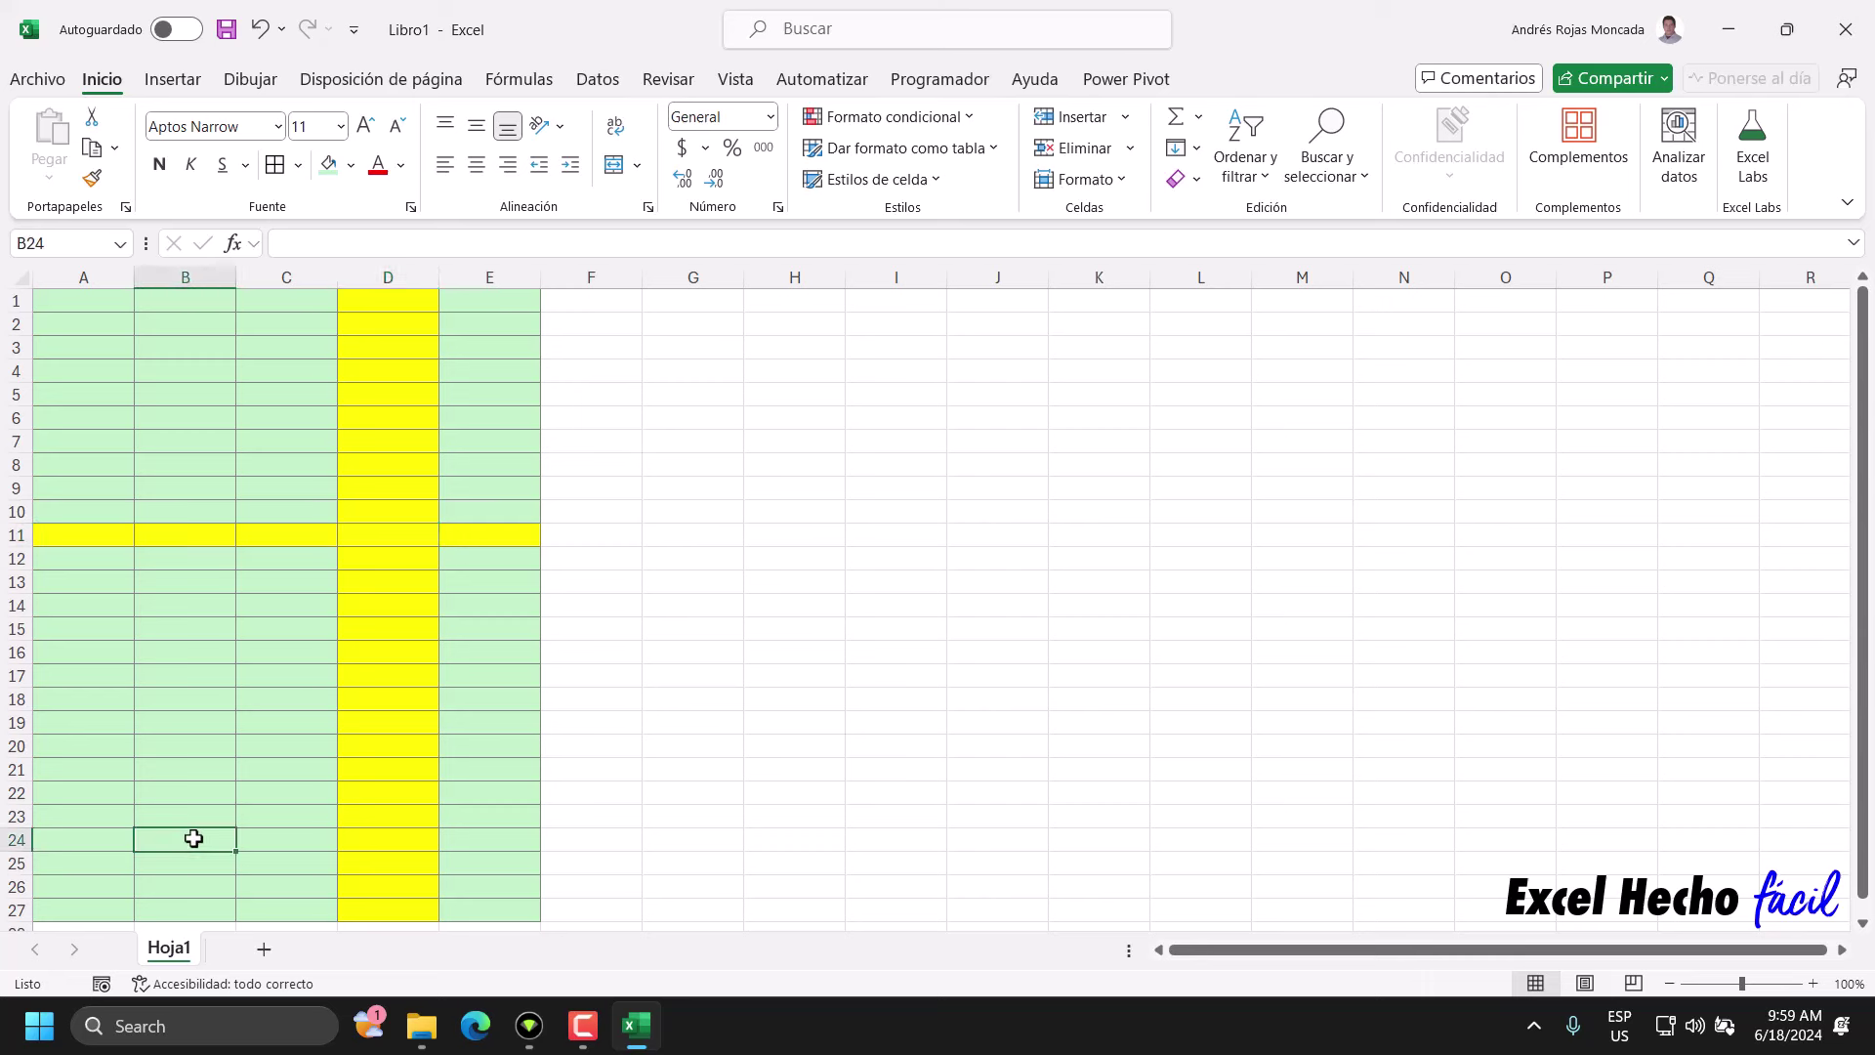
{"action": "left_click", "coordinate": [452, 650]}
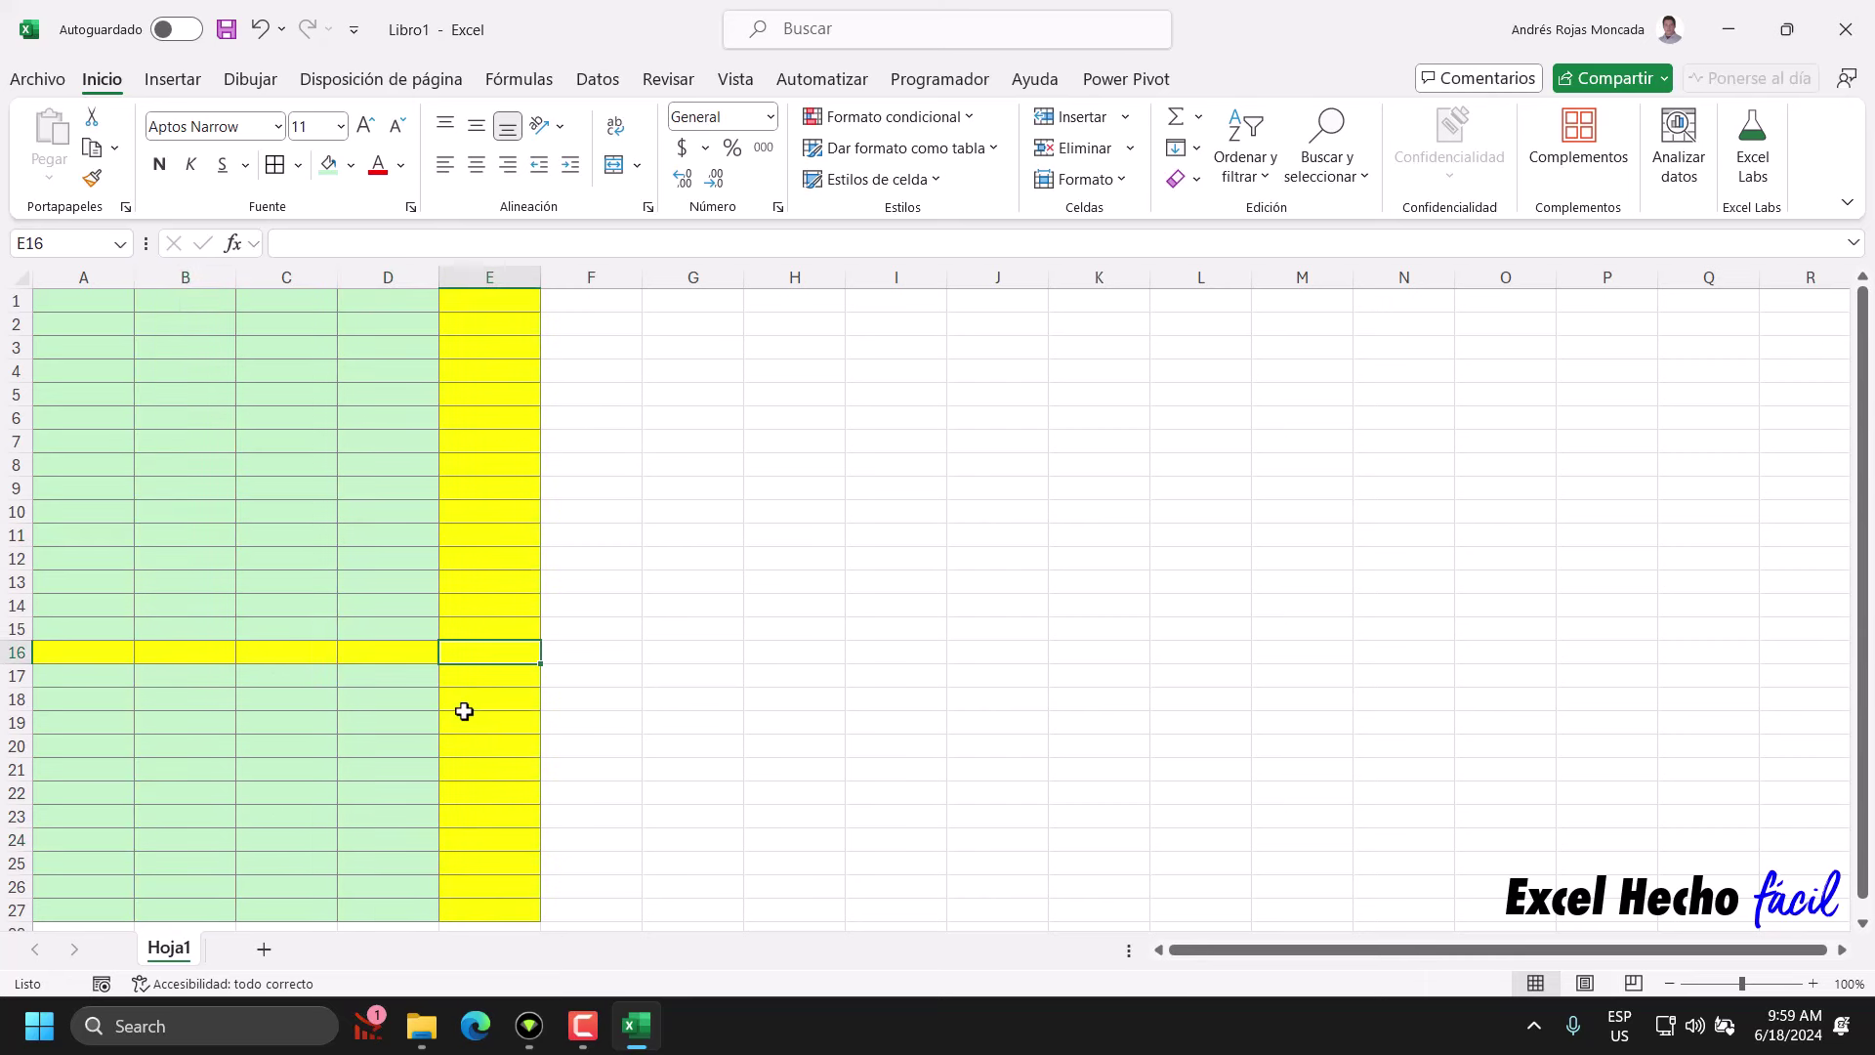
{"action": "left_click", "coordinate": [256, 705]}
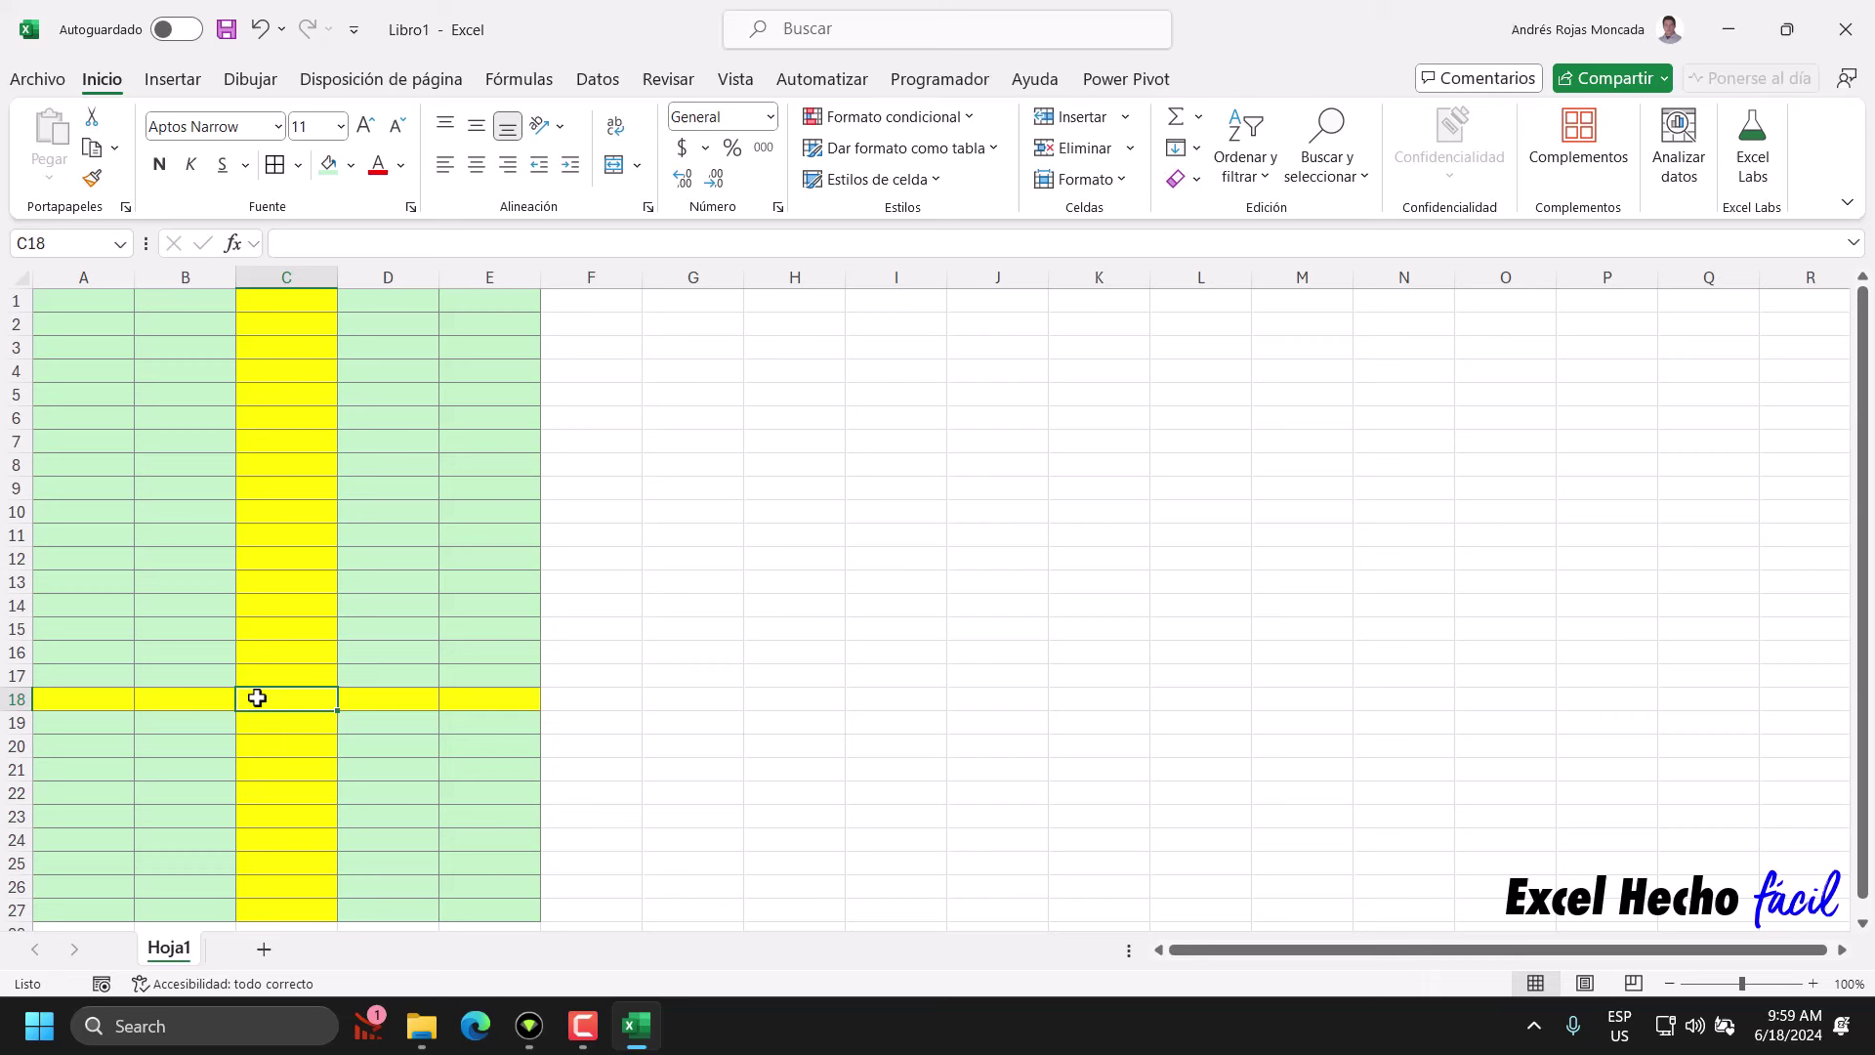
{"action": "left_click", "coordinate": [79, 303]}
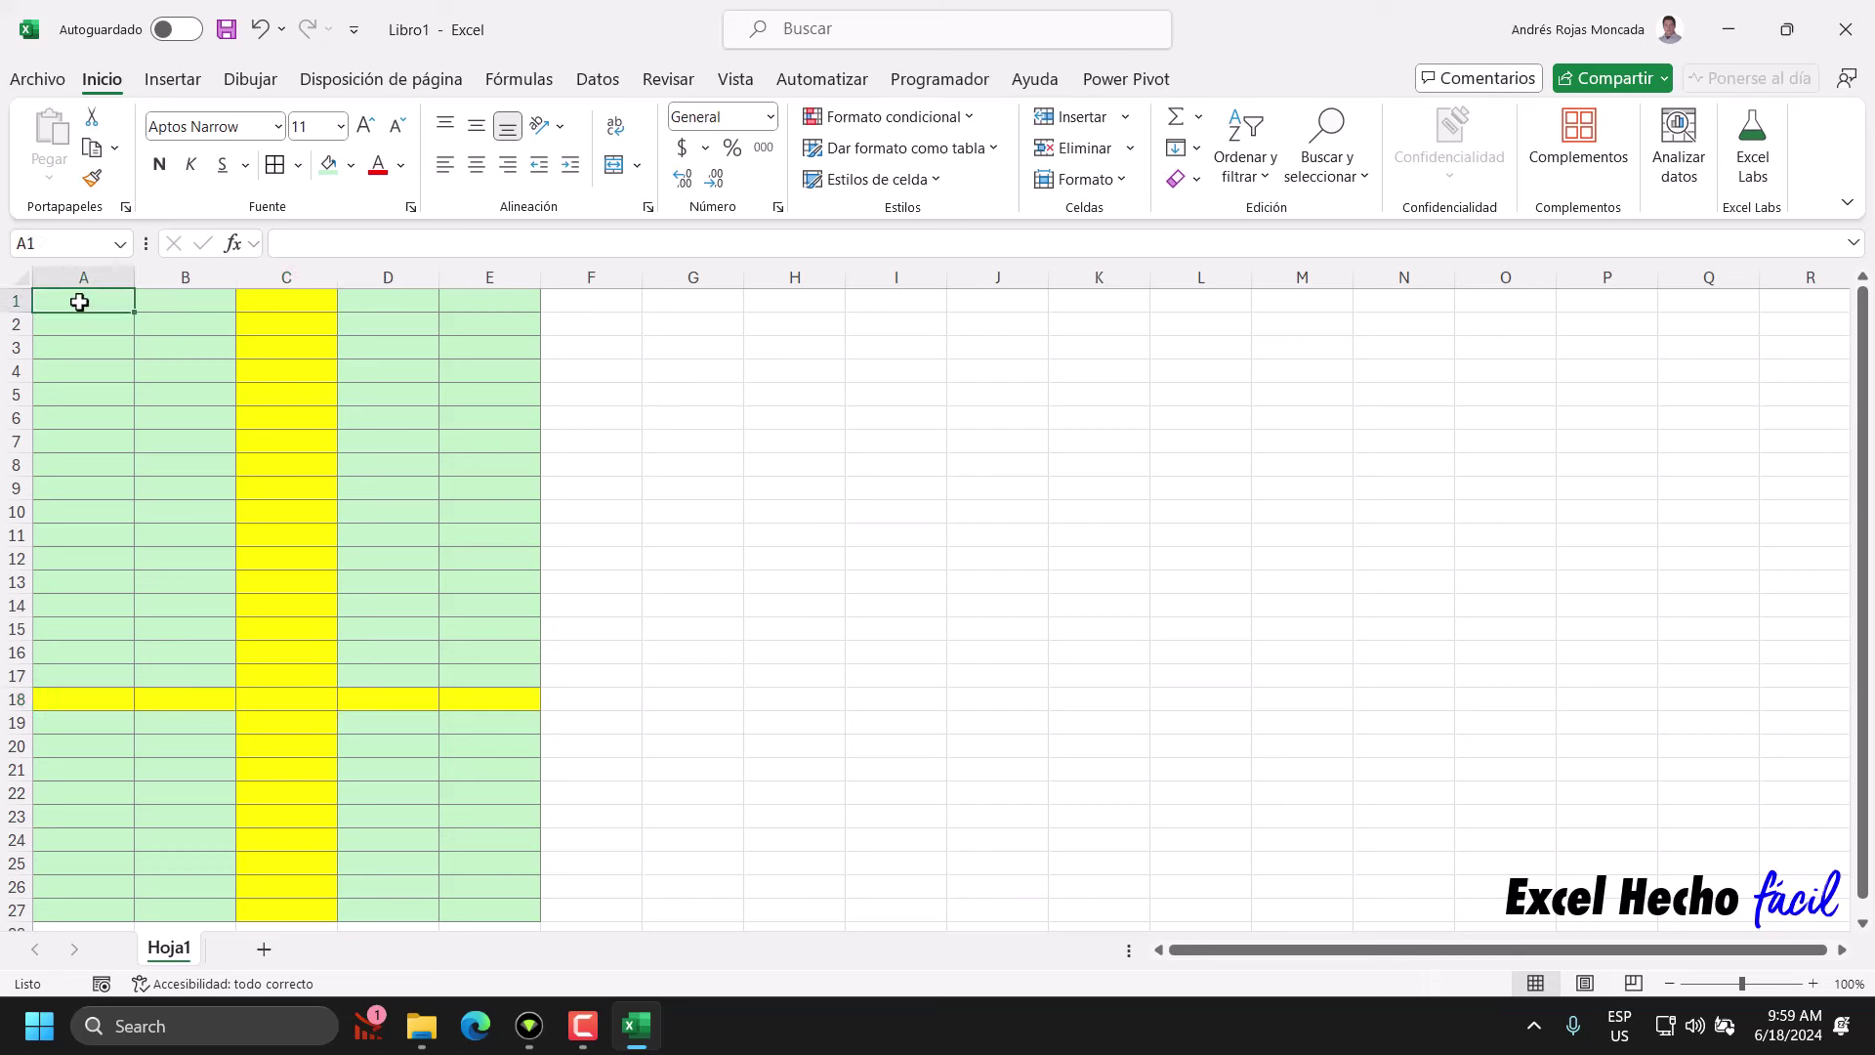
{"action": "left_click", "coordinate": [482, 906]}
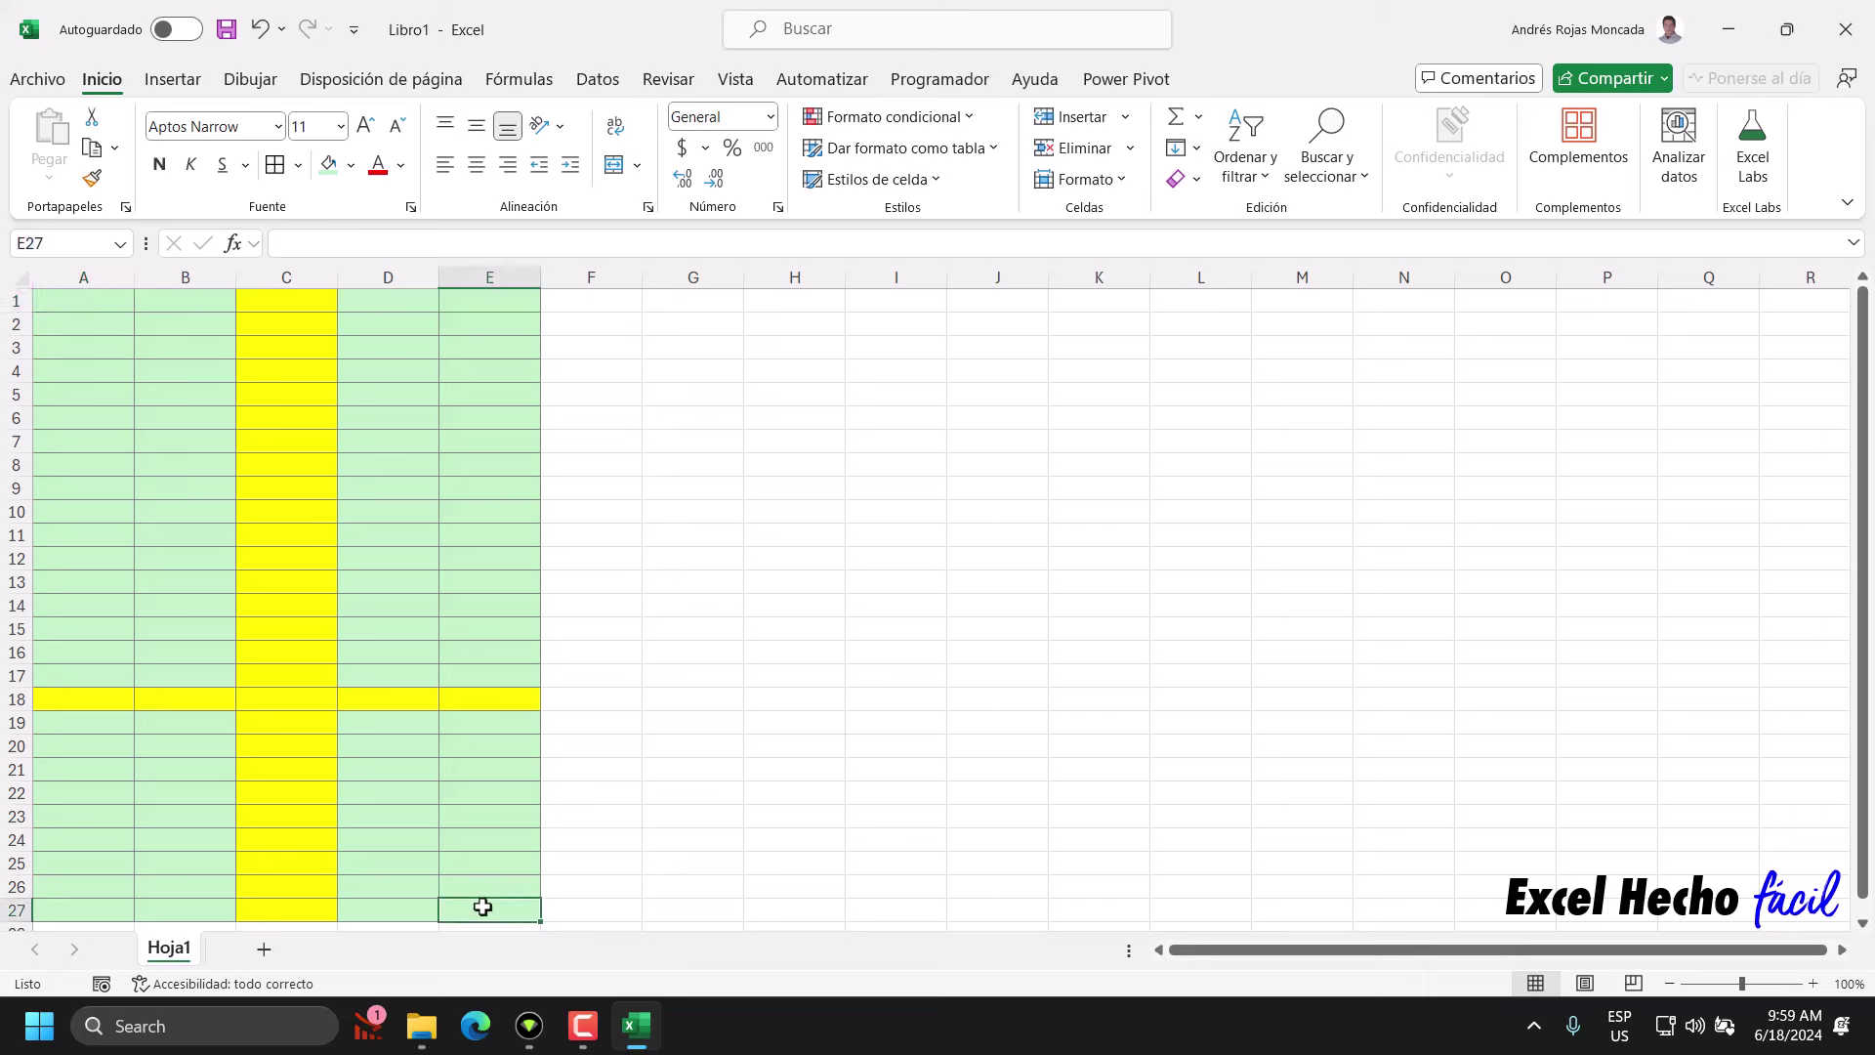
{"action": "left_click", "coordinate": [84, 279]}
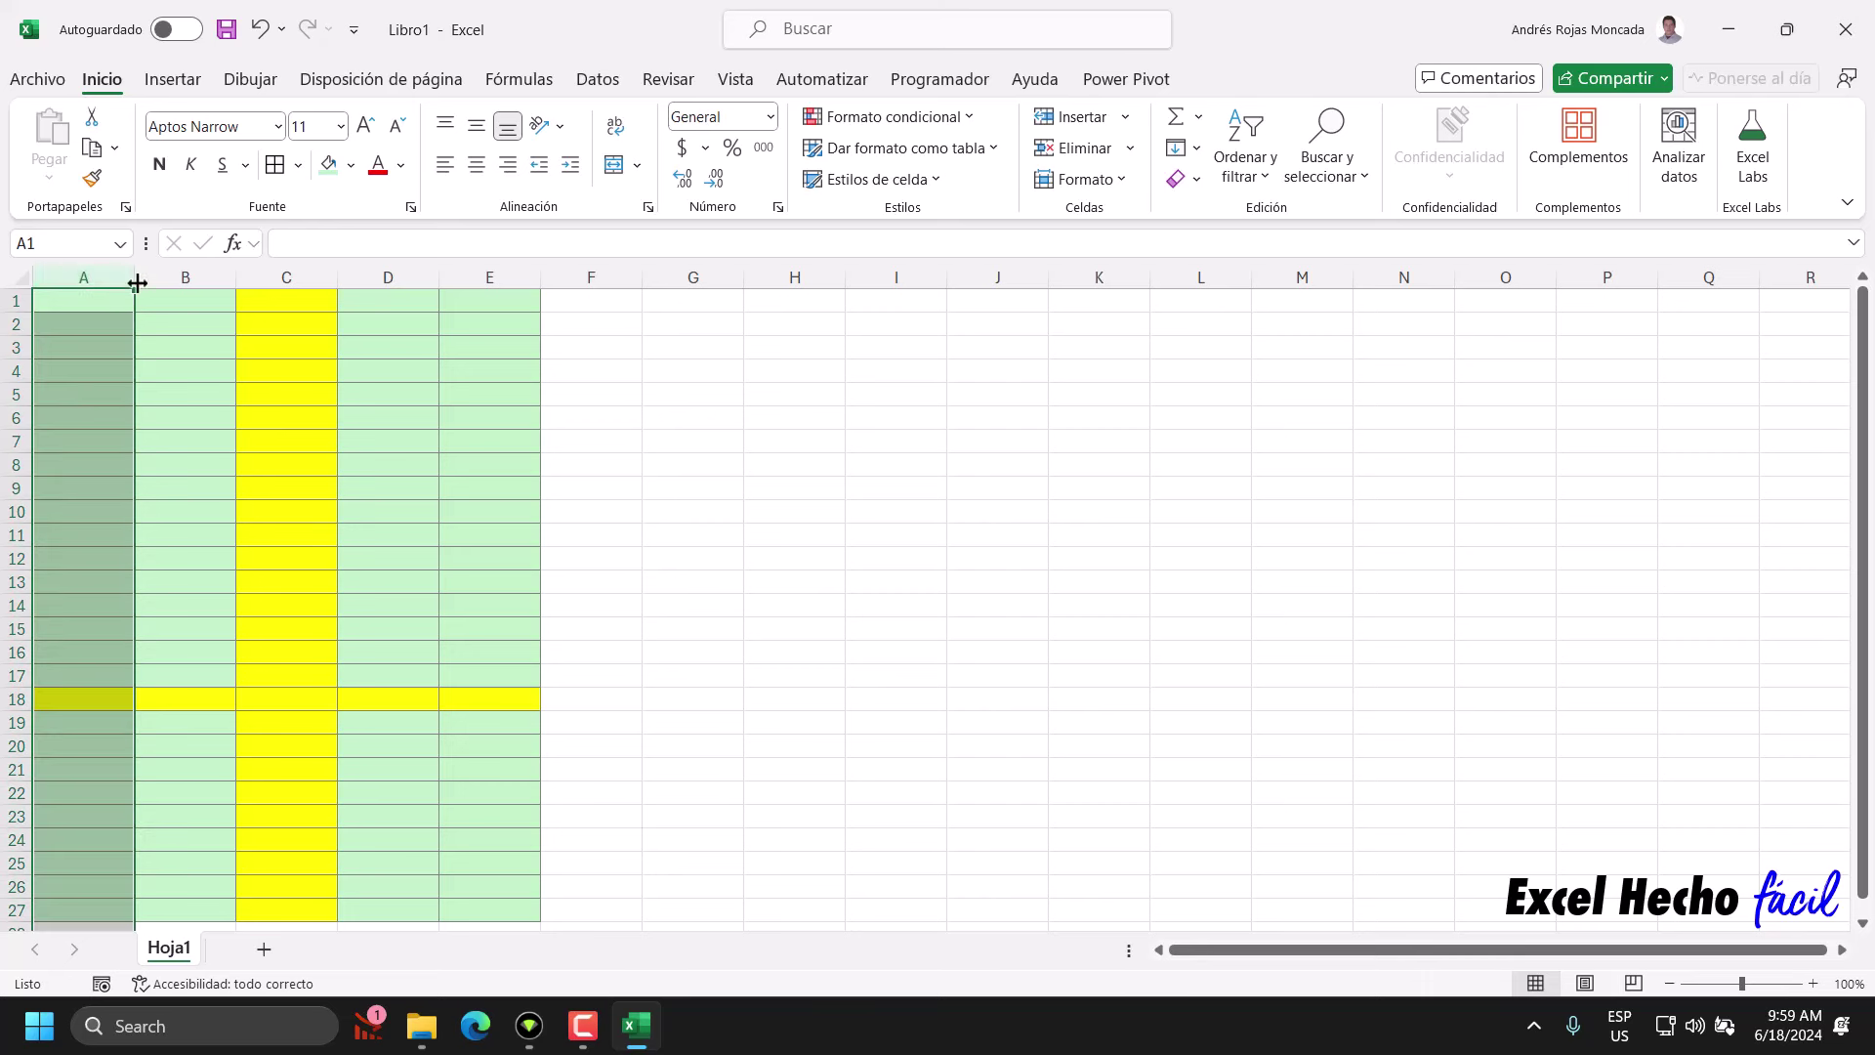
{"action": "left_click", "coordinate": [8, 301]}
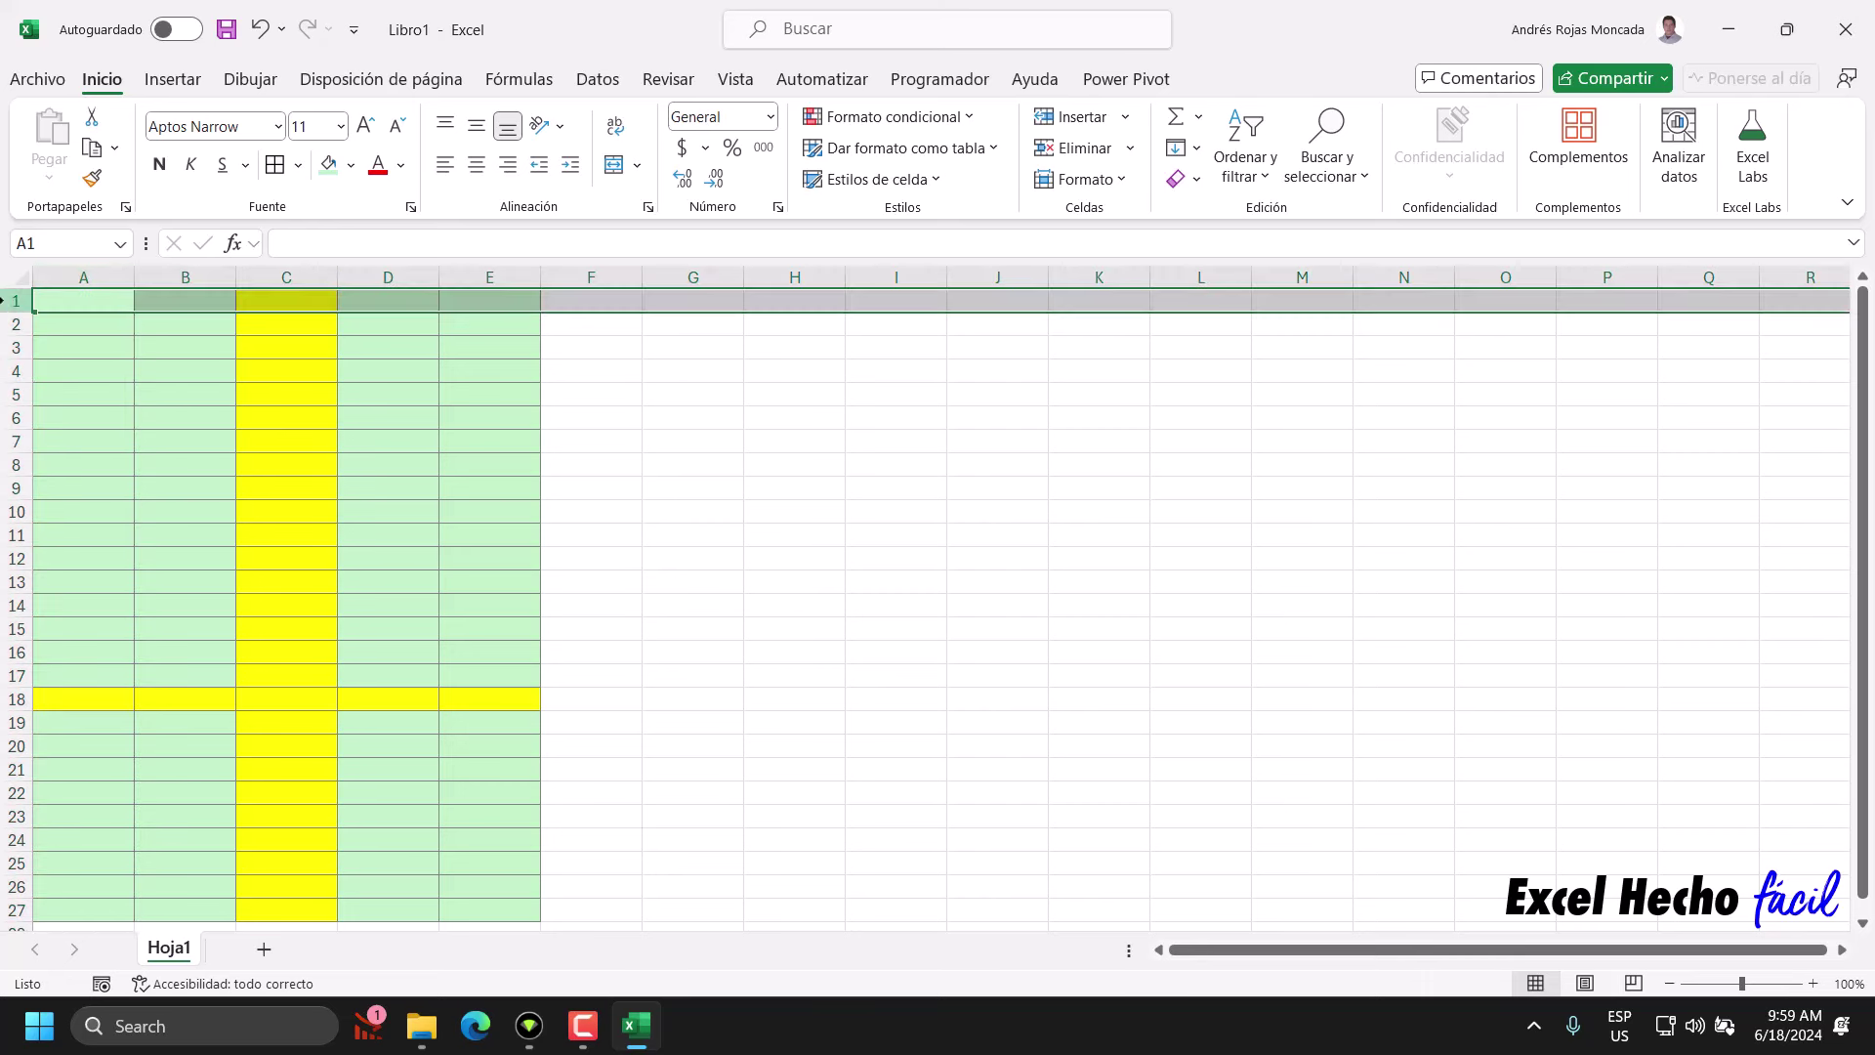
{"action": "left_click", "coordinate": [13, 910]}
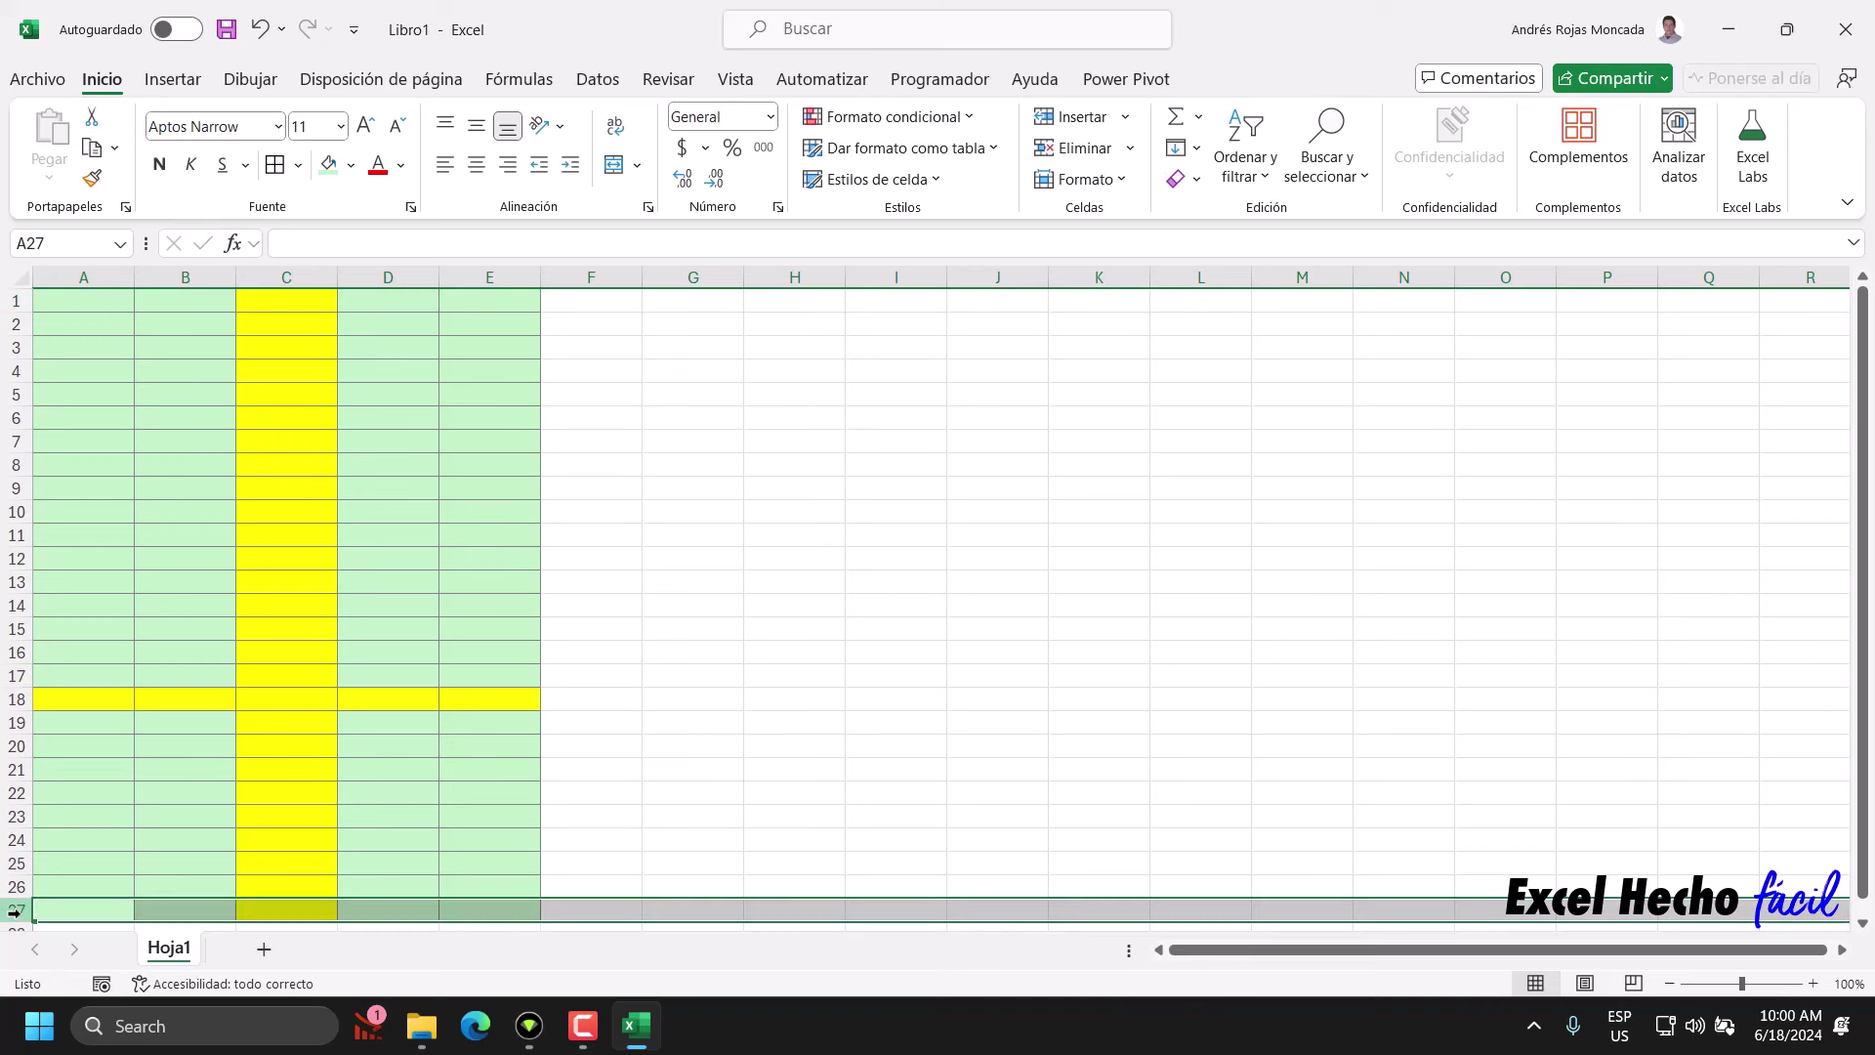
{"action": "left_click", "coordinate": [82, 273]}
{"action": "left_click", "coordinate": [503, 278]}
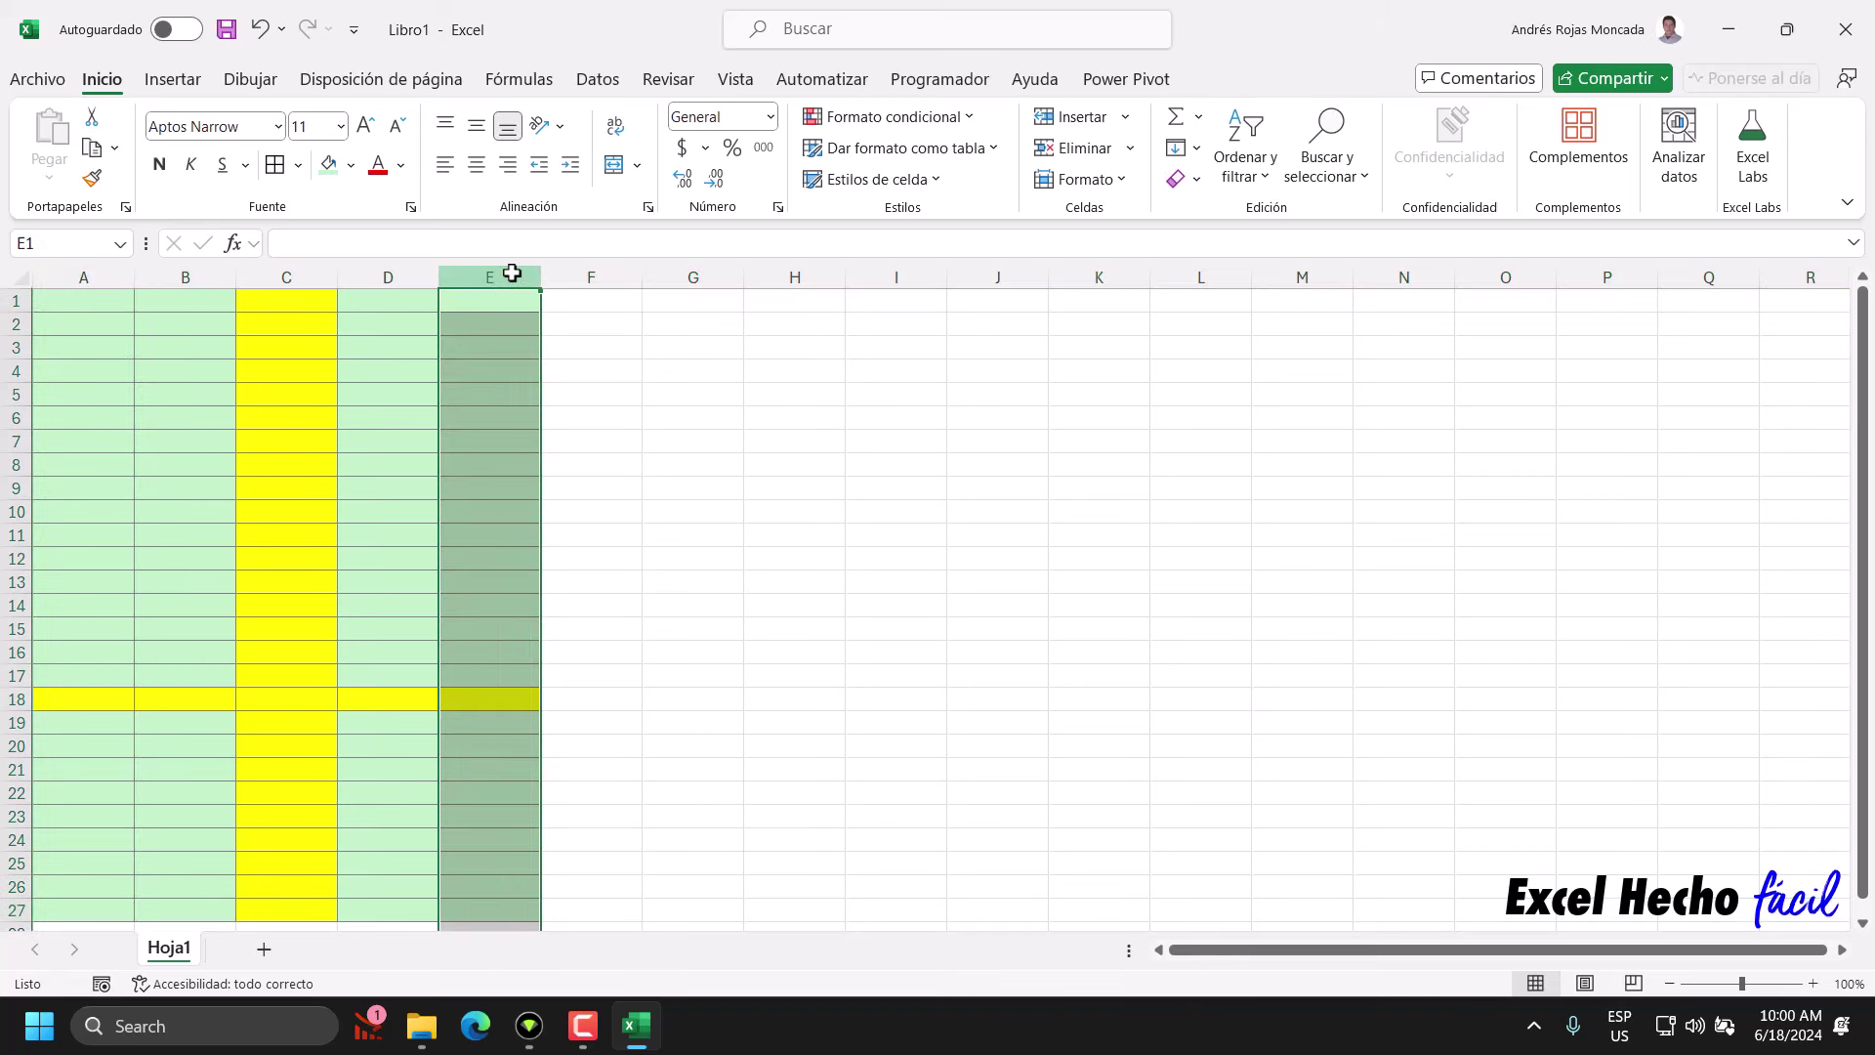
{"action": "left_click", "coordinate": [87, 299]}
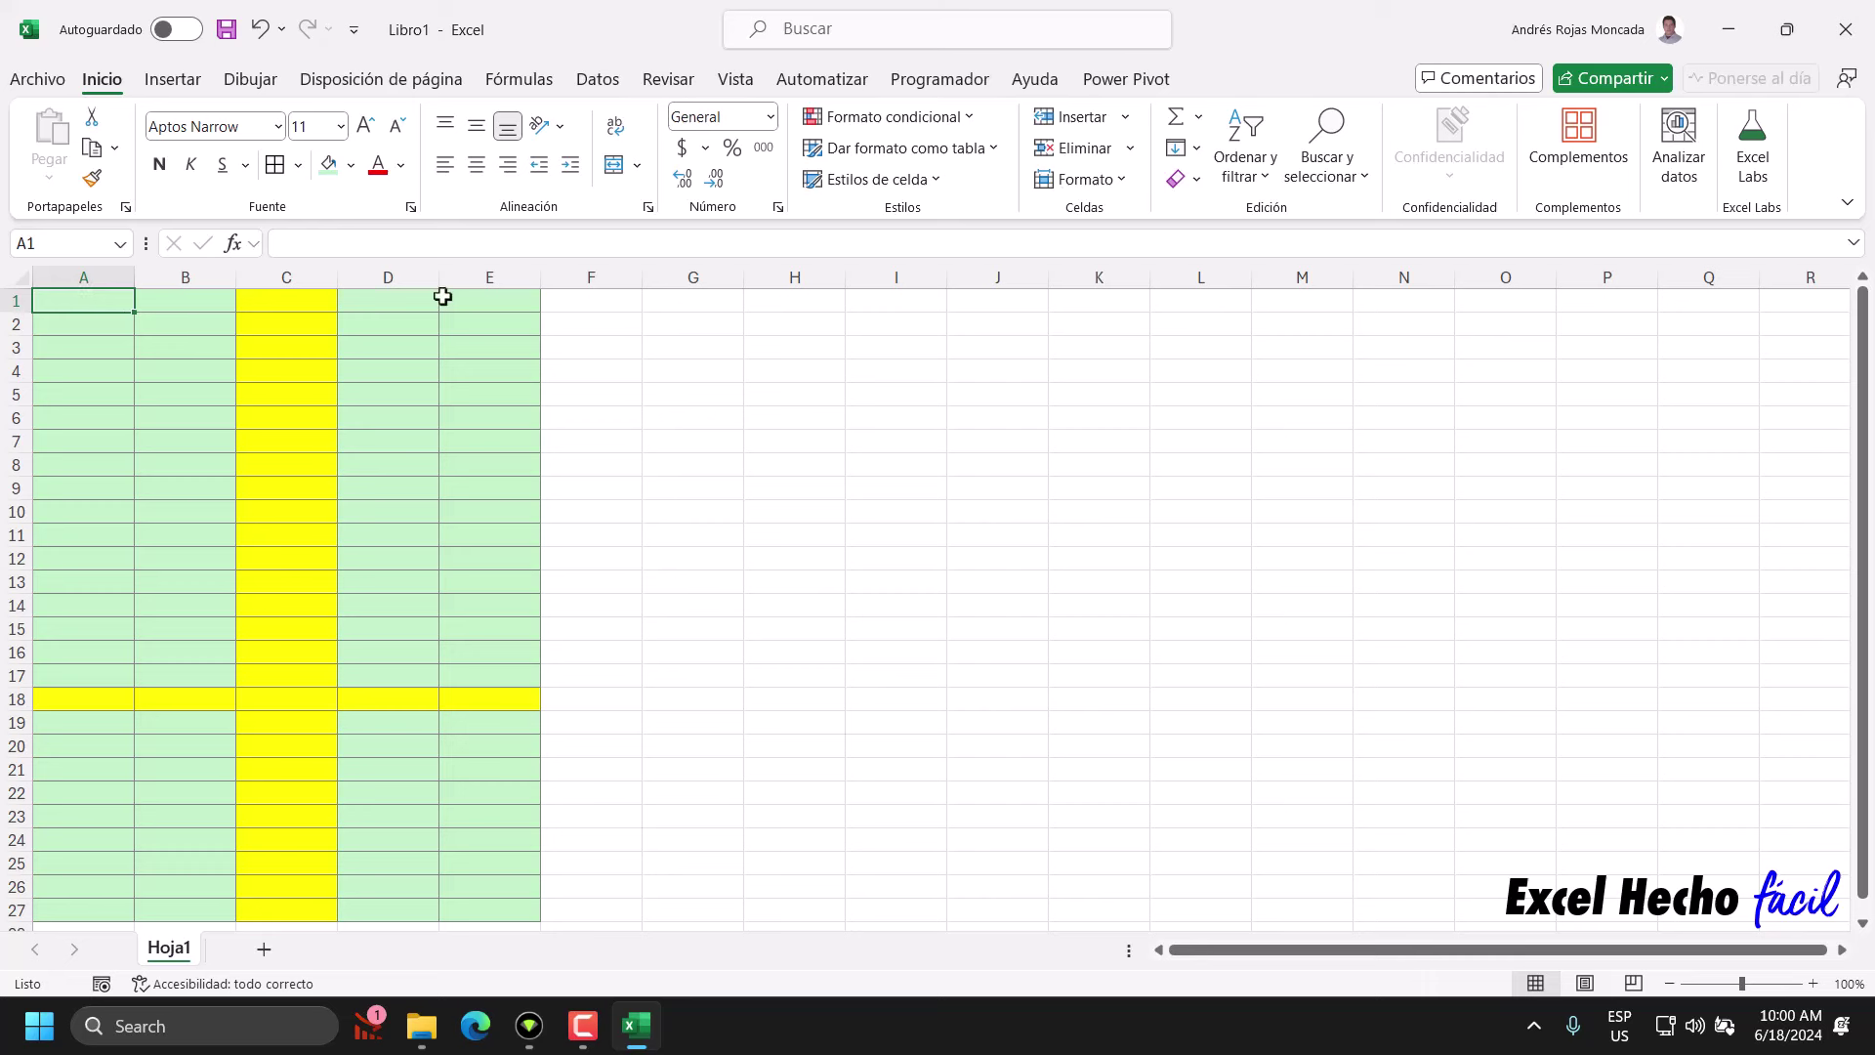
- Show the Programador tab and verify it is ticked under Personalizar cinta de opciones
{"action": "left_click", "coordinate": [938, 93]}
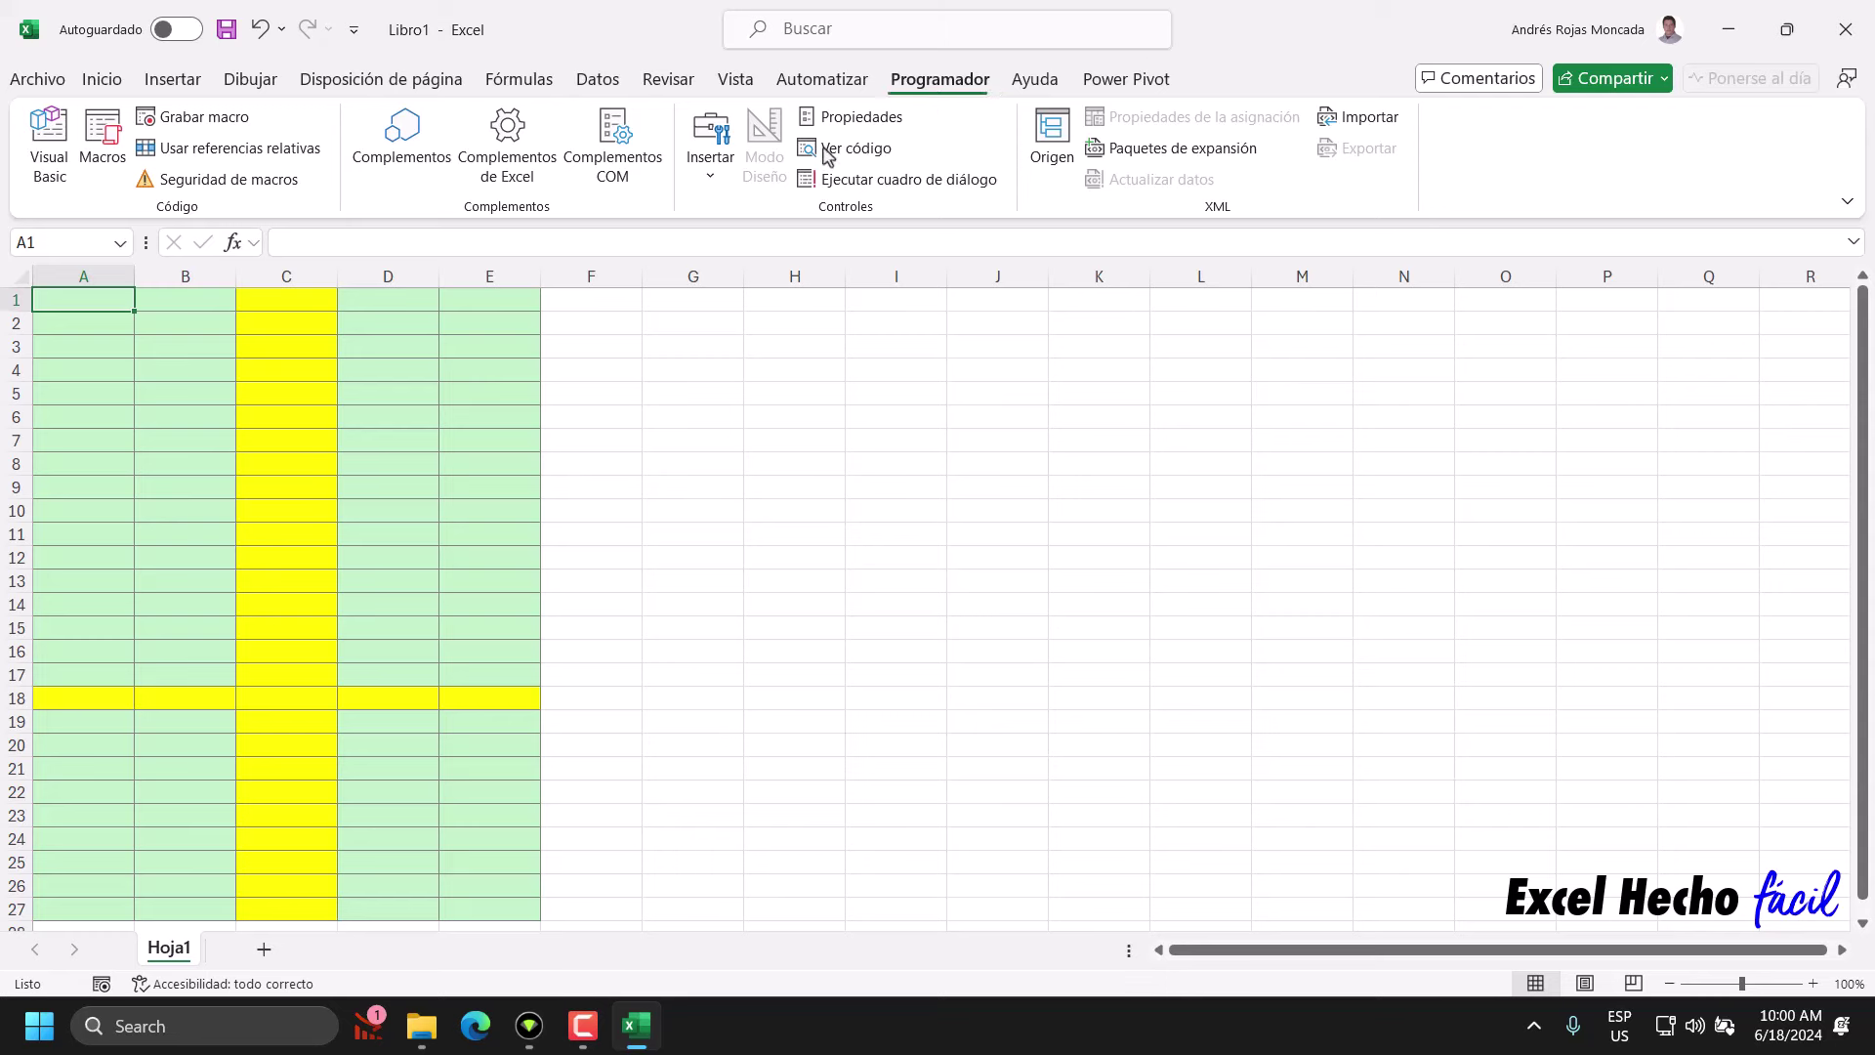
{"action": "left_click", "coordinate": [39, 88]}
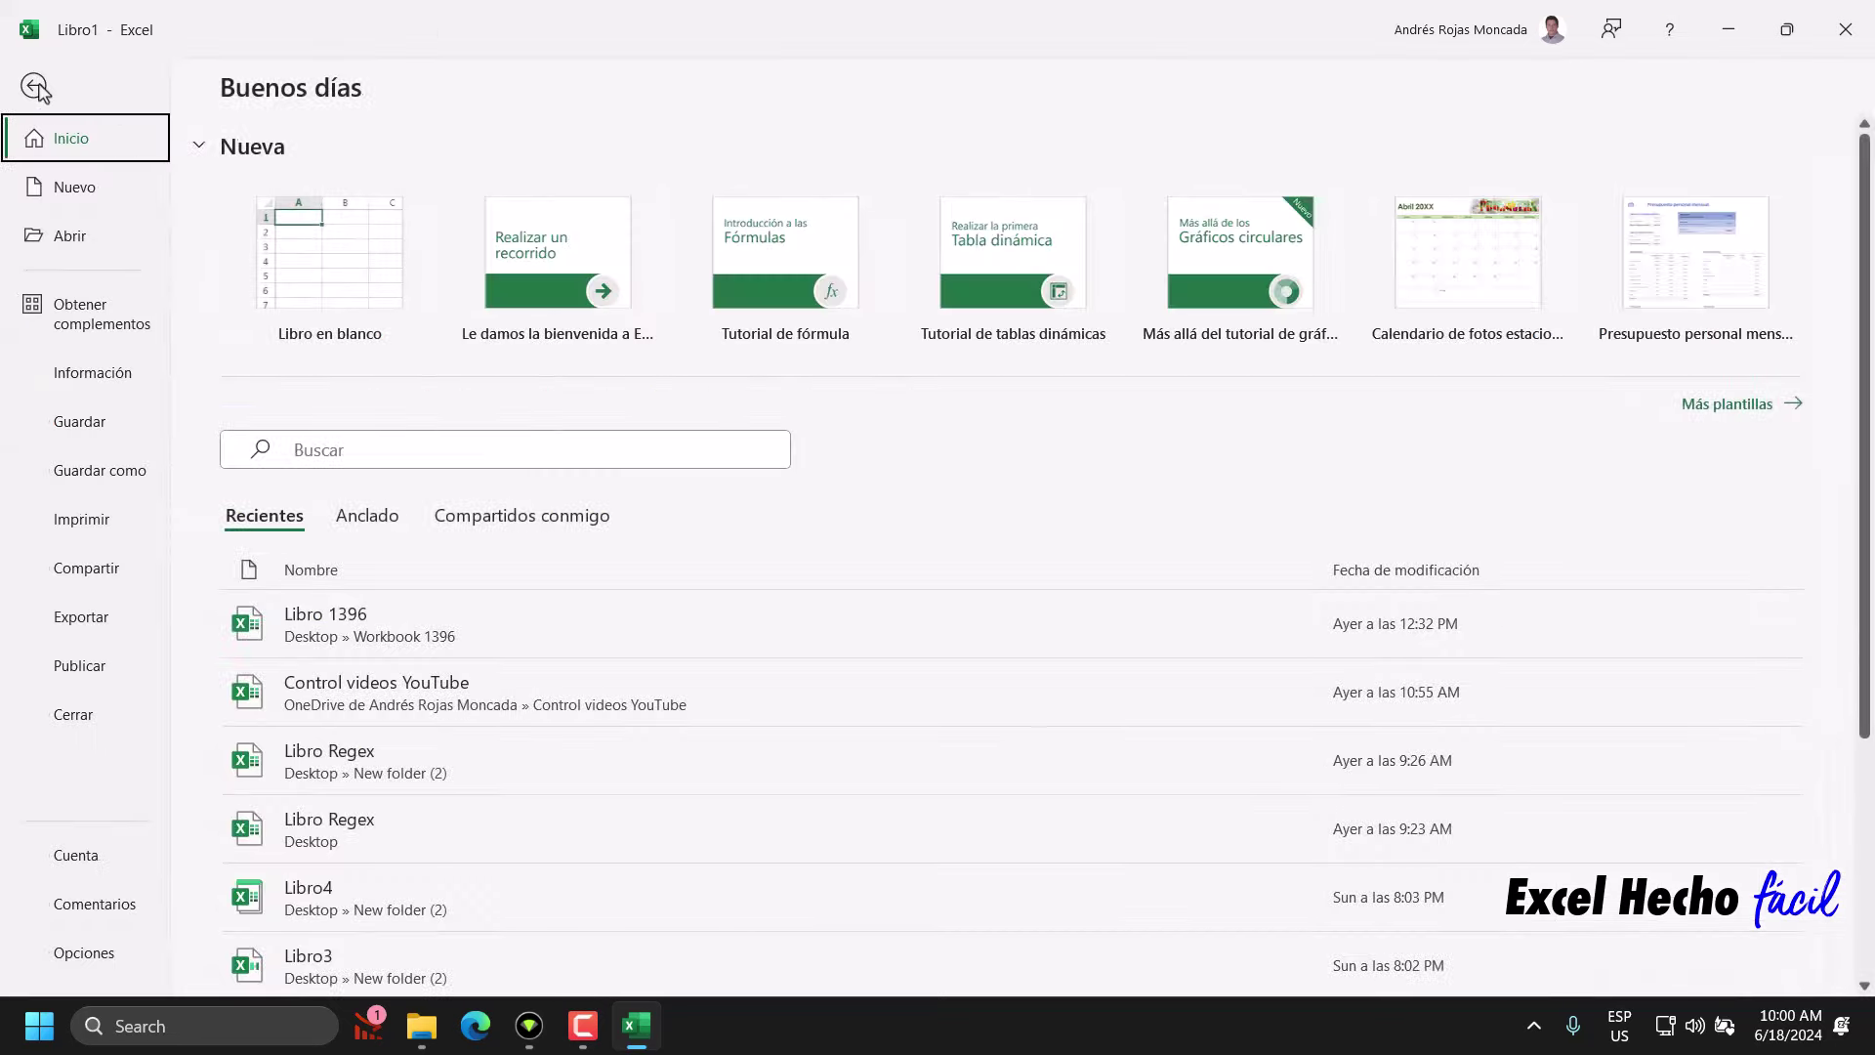
{"action": "left_click", "coordinate": [71, 962]}
{"action": "left_click", "coordinate": [549, 424]}
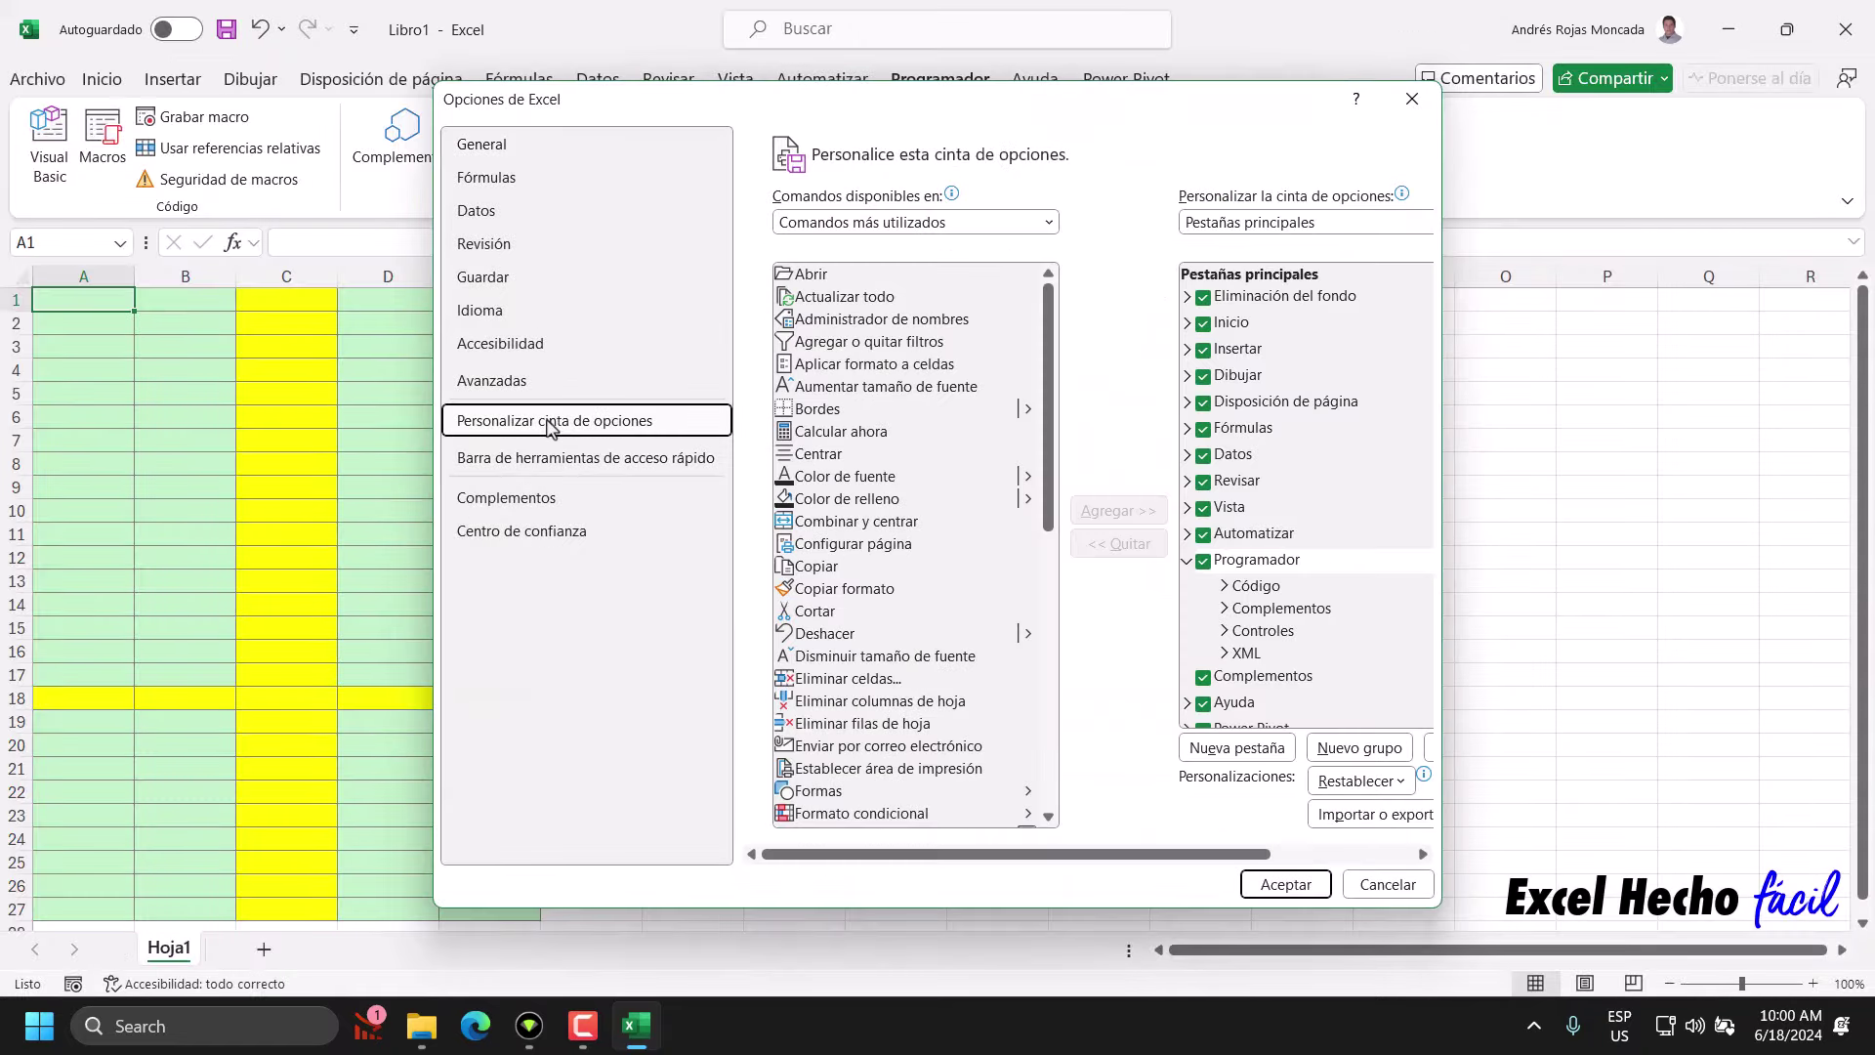
{"action": "left_click_drag", "start_coordinate": [1441, 544], "coordinate": [1693, 544]}
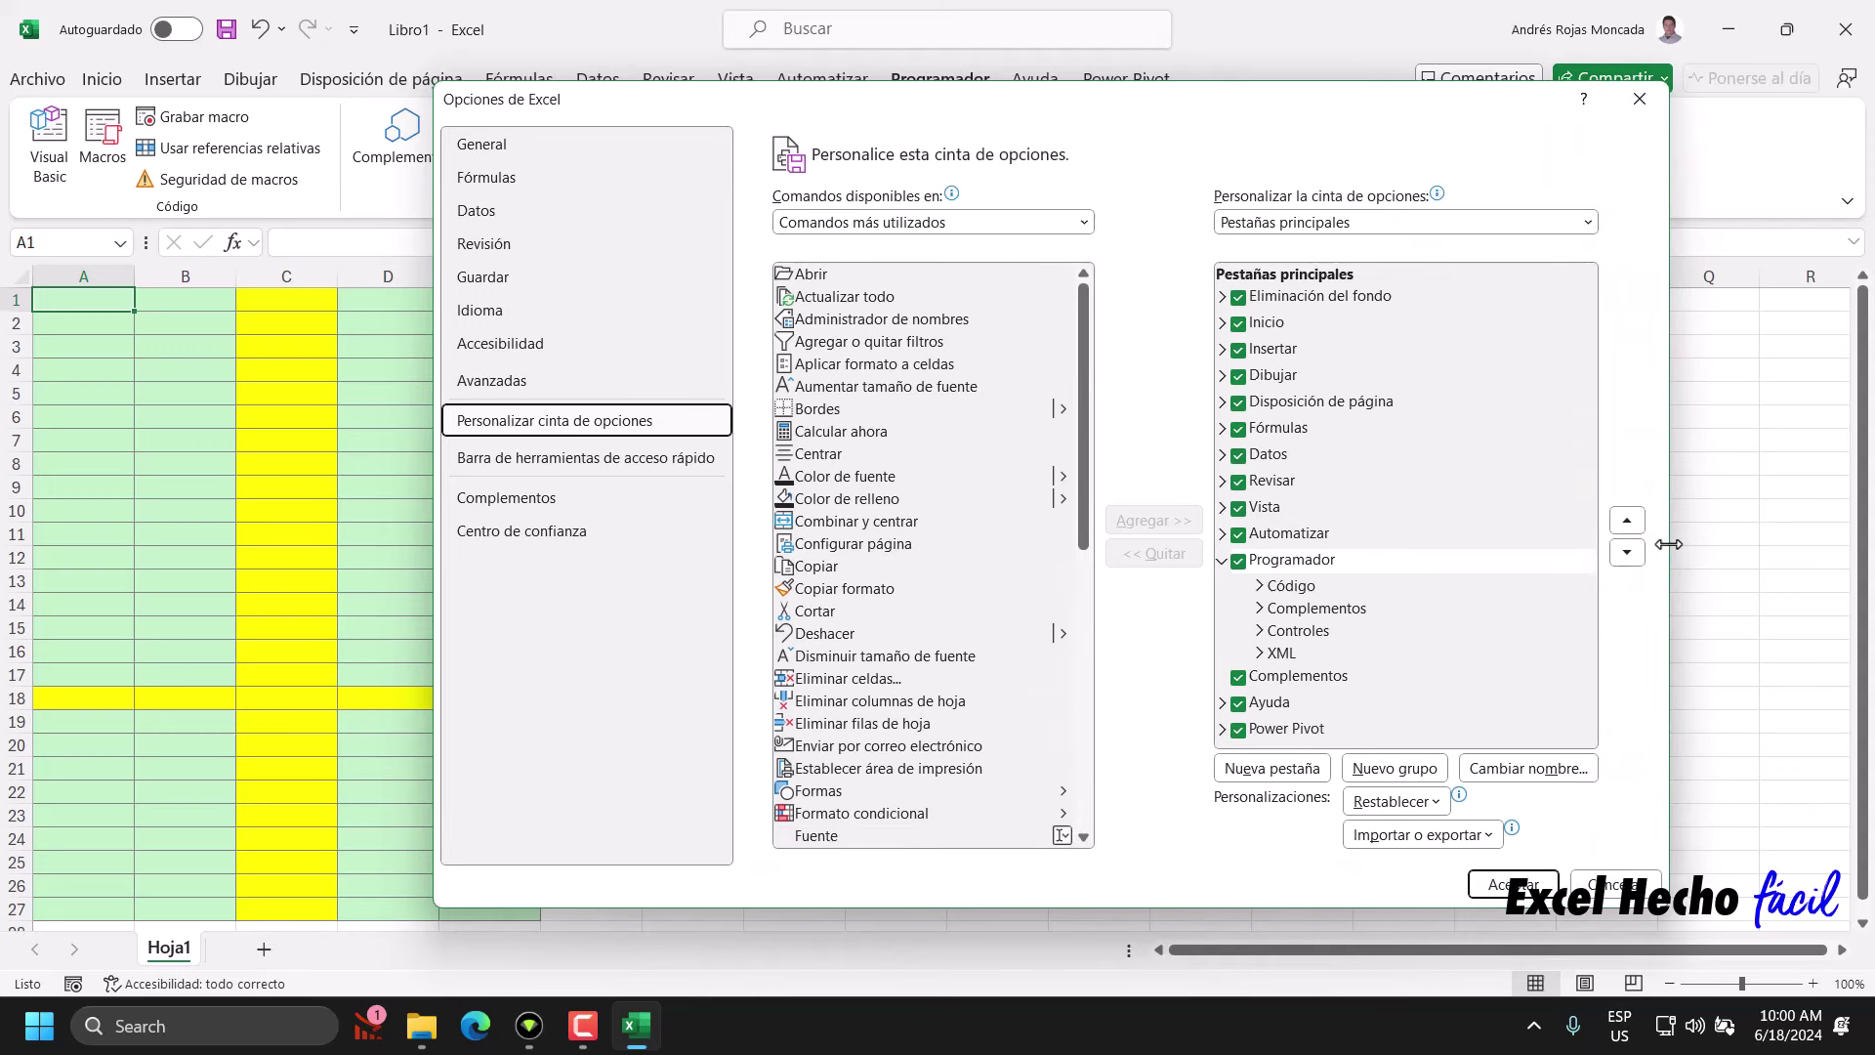
{"action": "left_click", "coordinate": [1322, 567]}
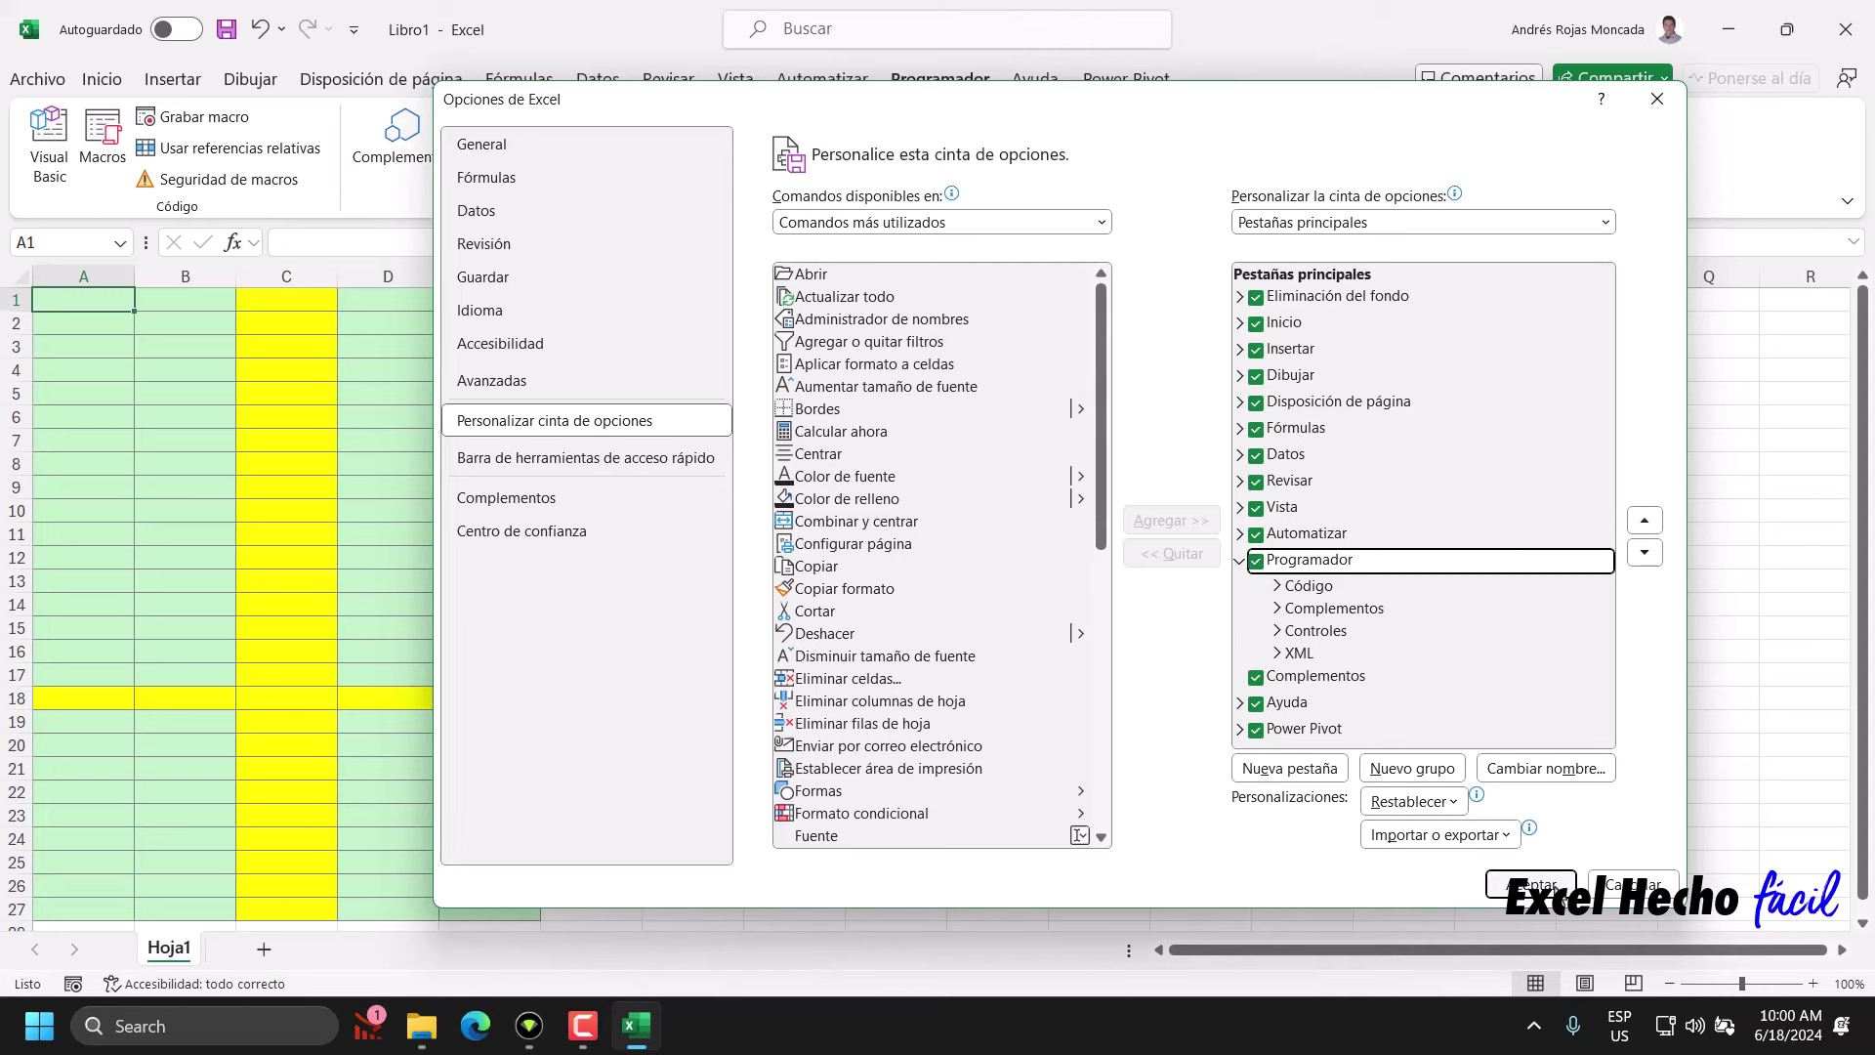
{"action": "left_click", "coordinate": [1530, 883]}
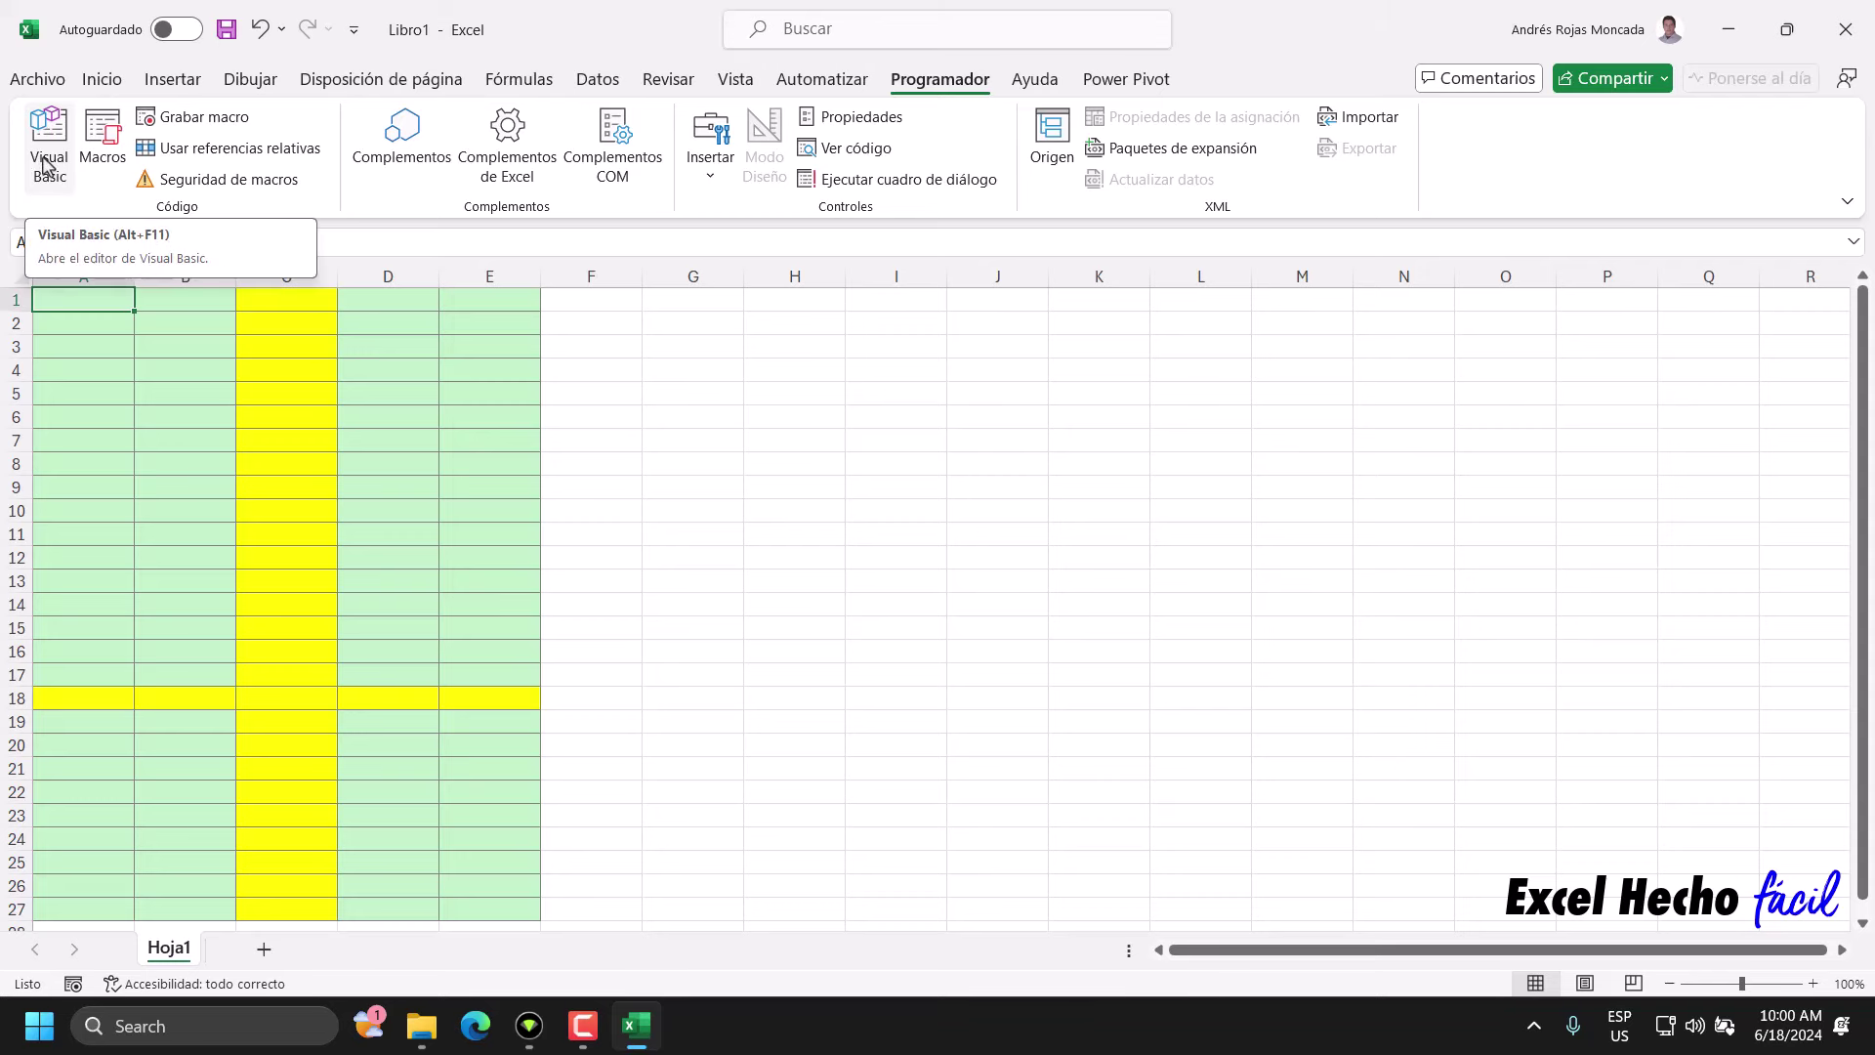
- Launch the Visual Basic editor, tile it beside Excel, and select Hoja1 in the project tree
{"action": "left_click", "coordinate": [47, 147]}
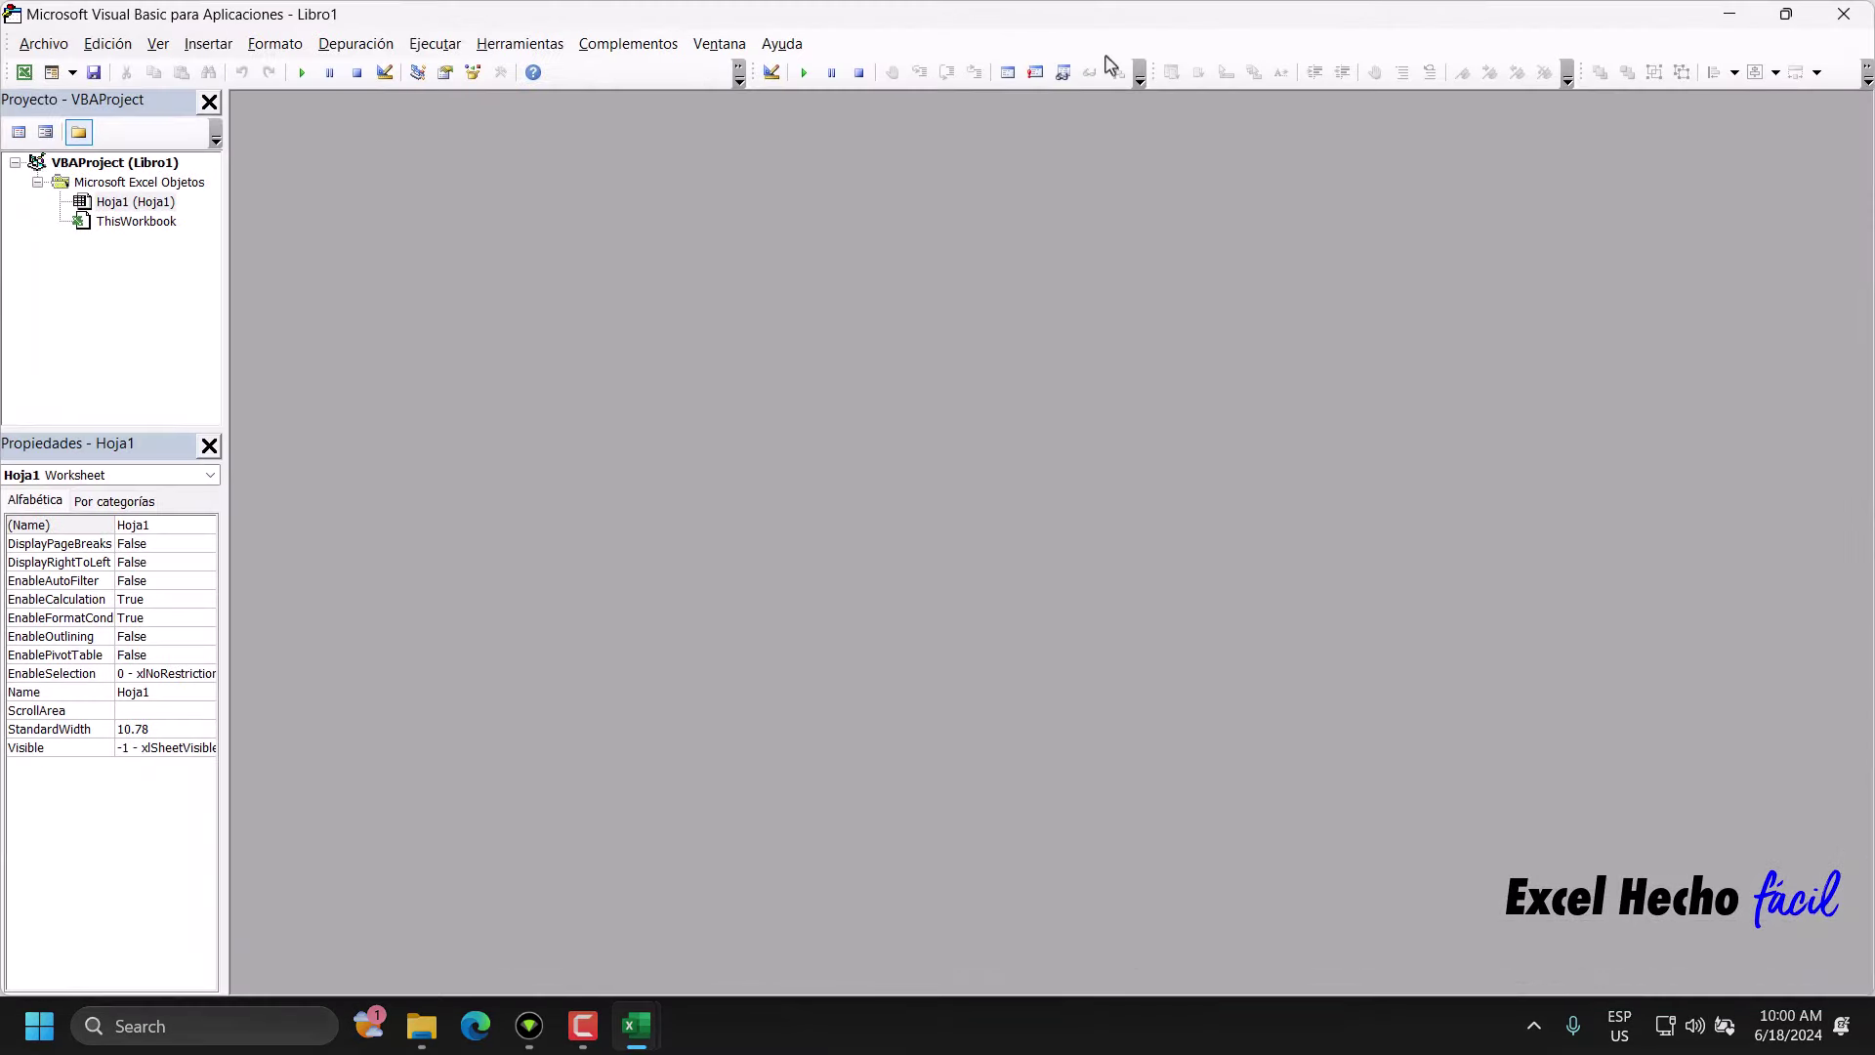
{"action": "left_click_drag", "start_coordinate": [1120, 19], "coordinate": [660, 64]}
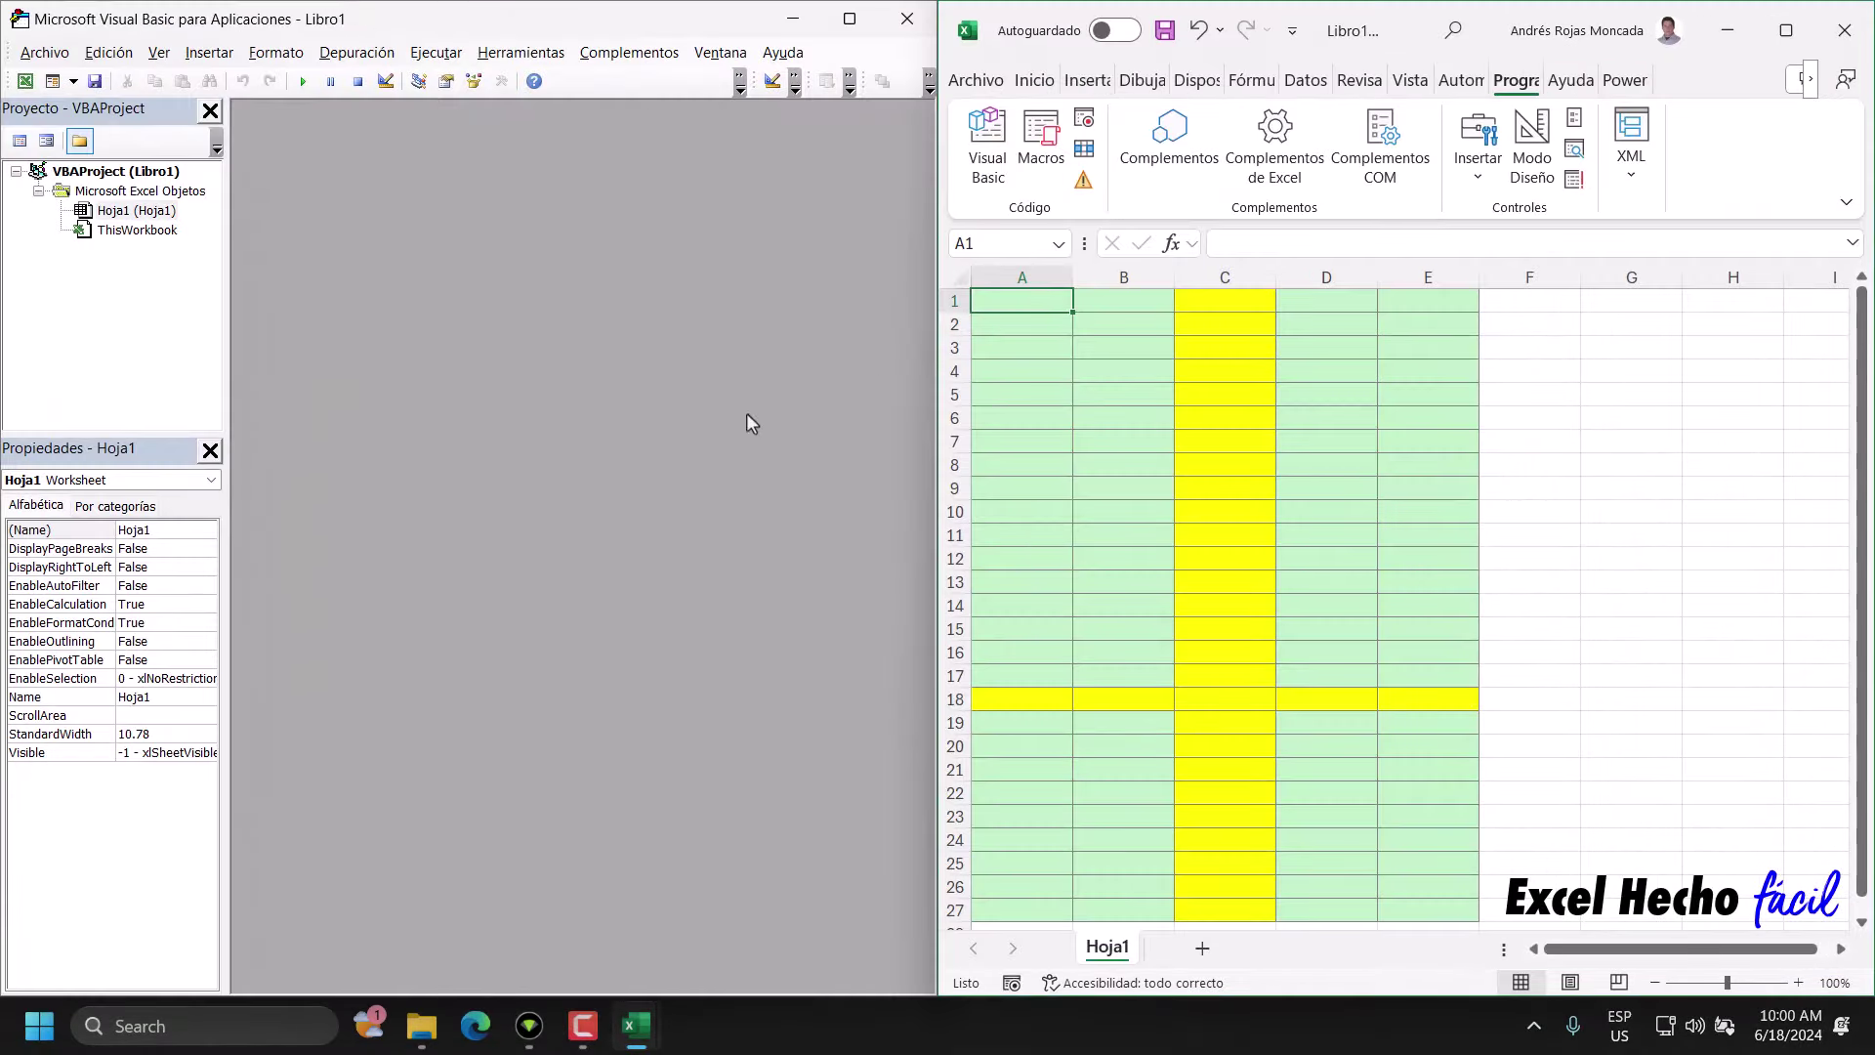
{"action": "left_click_drag", "start_coordinate": [932, 378], "coordinate": [1291, 398]}
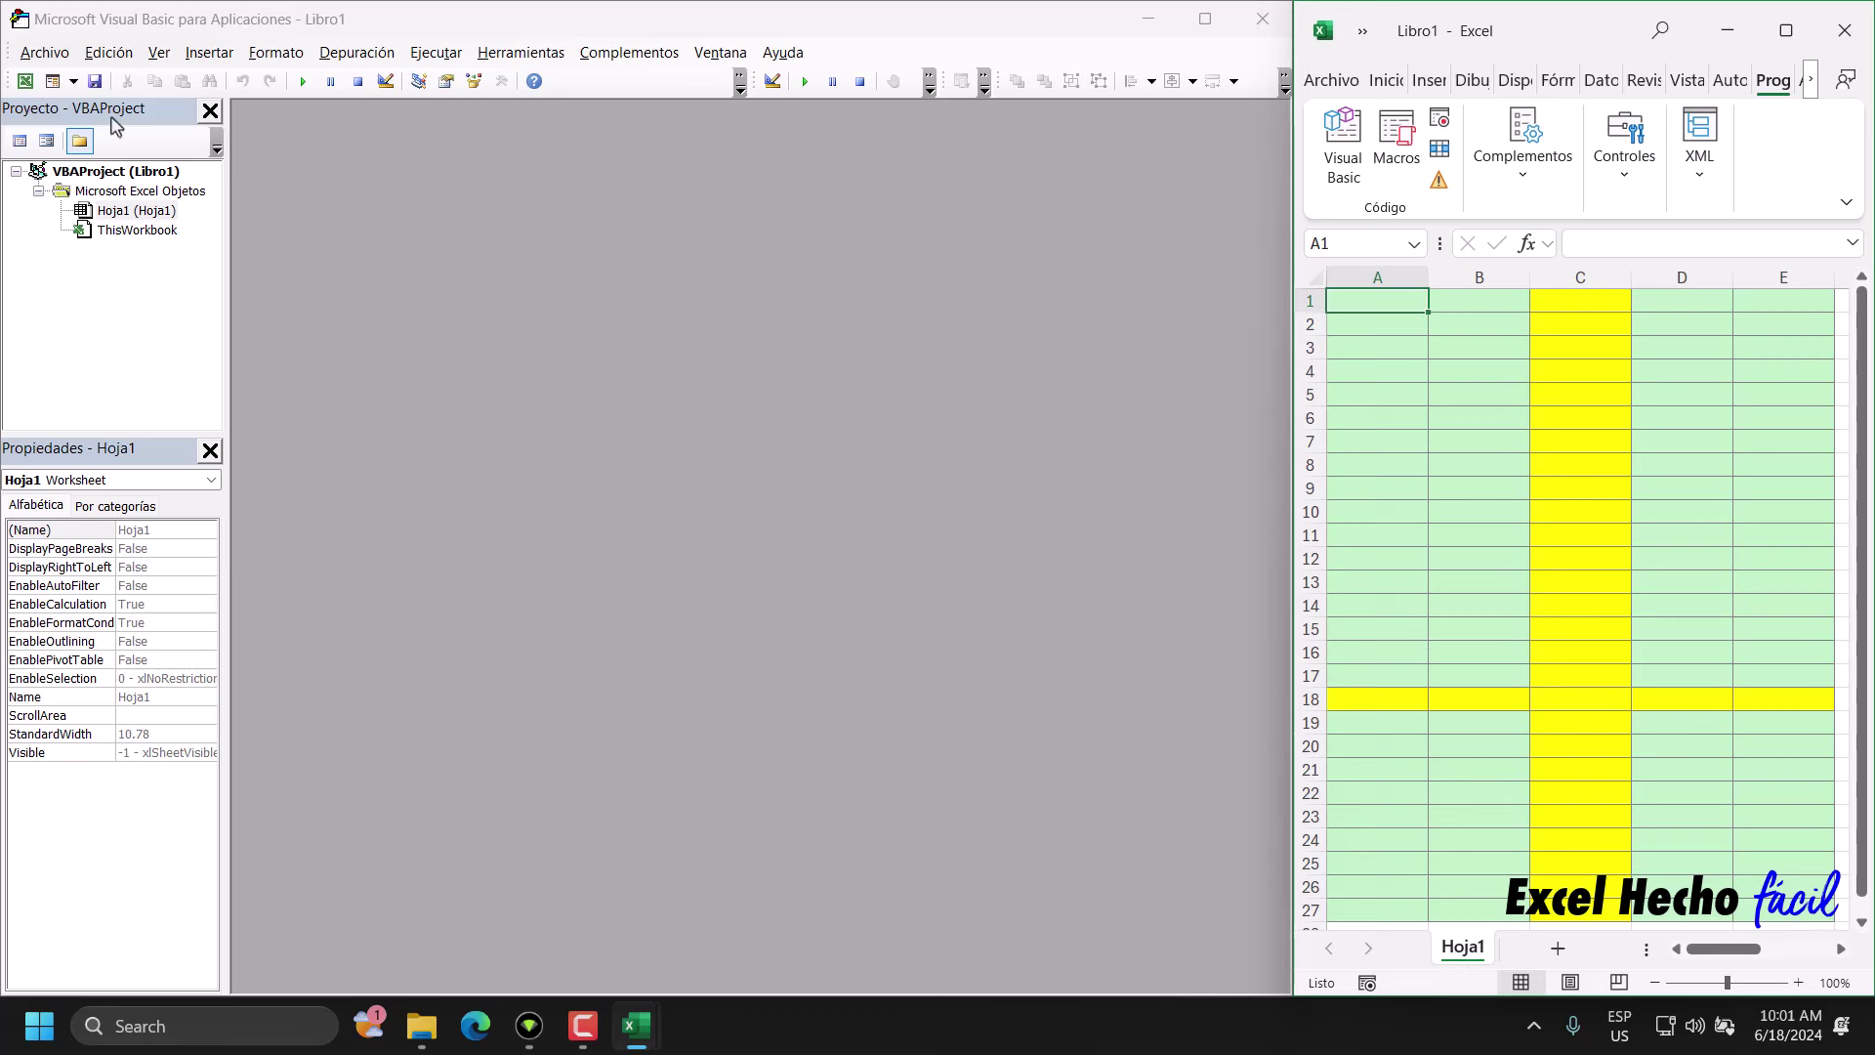
{"action": "left_click", "coordinate": [159, 53]}
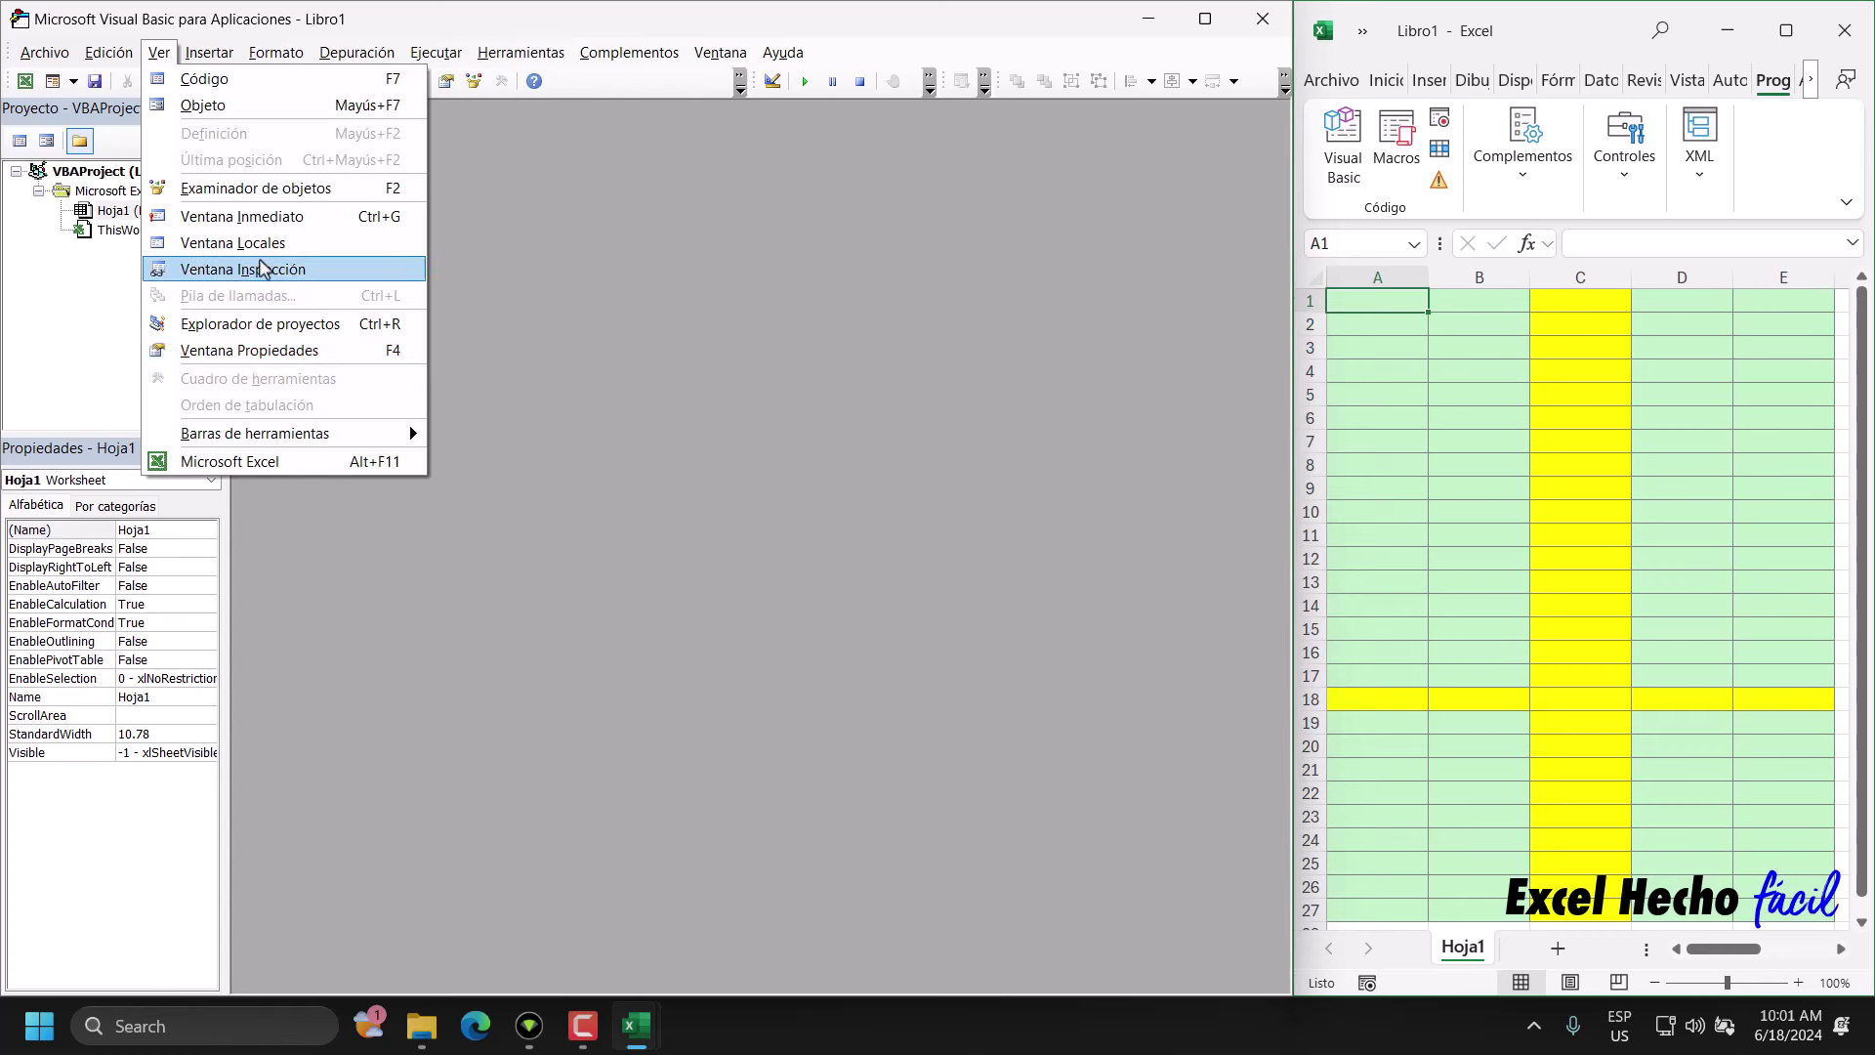
{"action": "key", "text": "Escape"}
{"action": "left_click", "coordinate": [147, 211]}
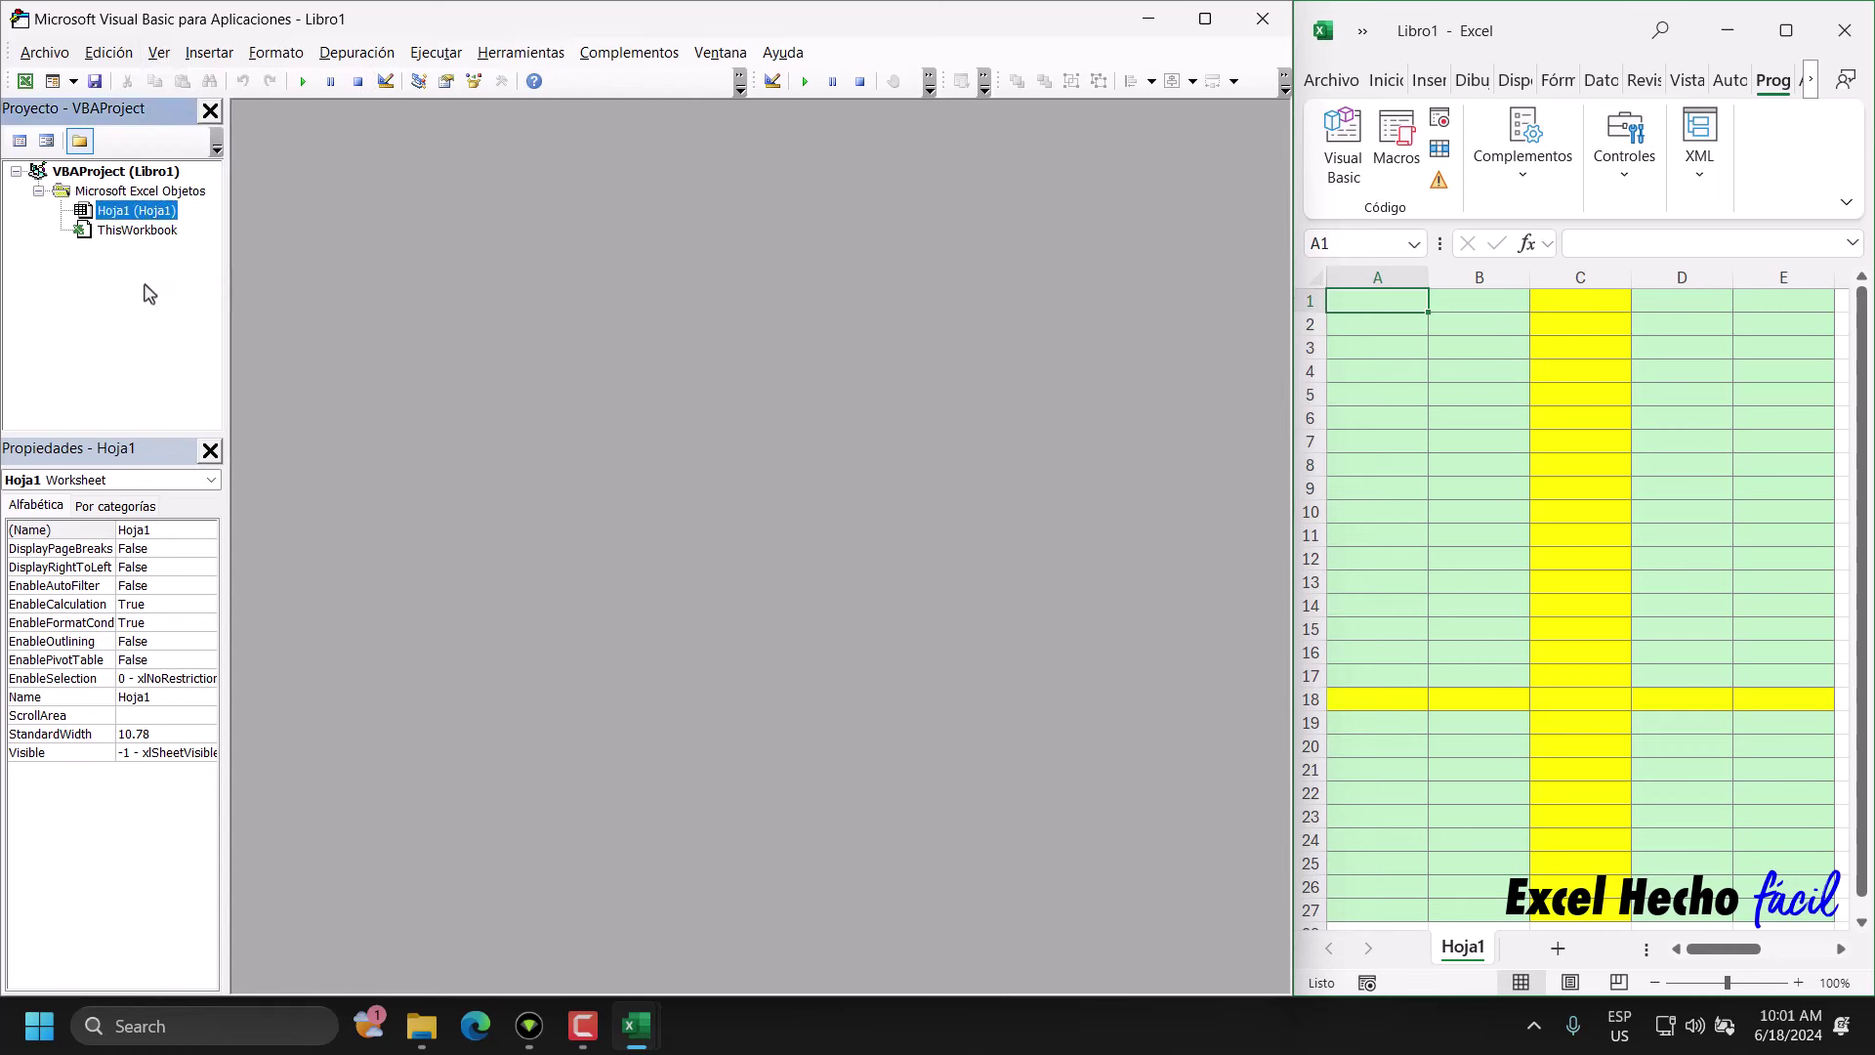
- Open Hoja1's code module and insert the Worksheet_SelectionChange stub by choosing Worksheet in the object list
{"action": "double_click", "coordinate": [146, 211]}
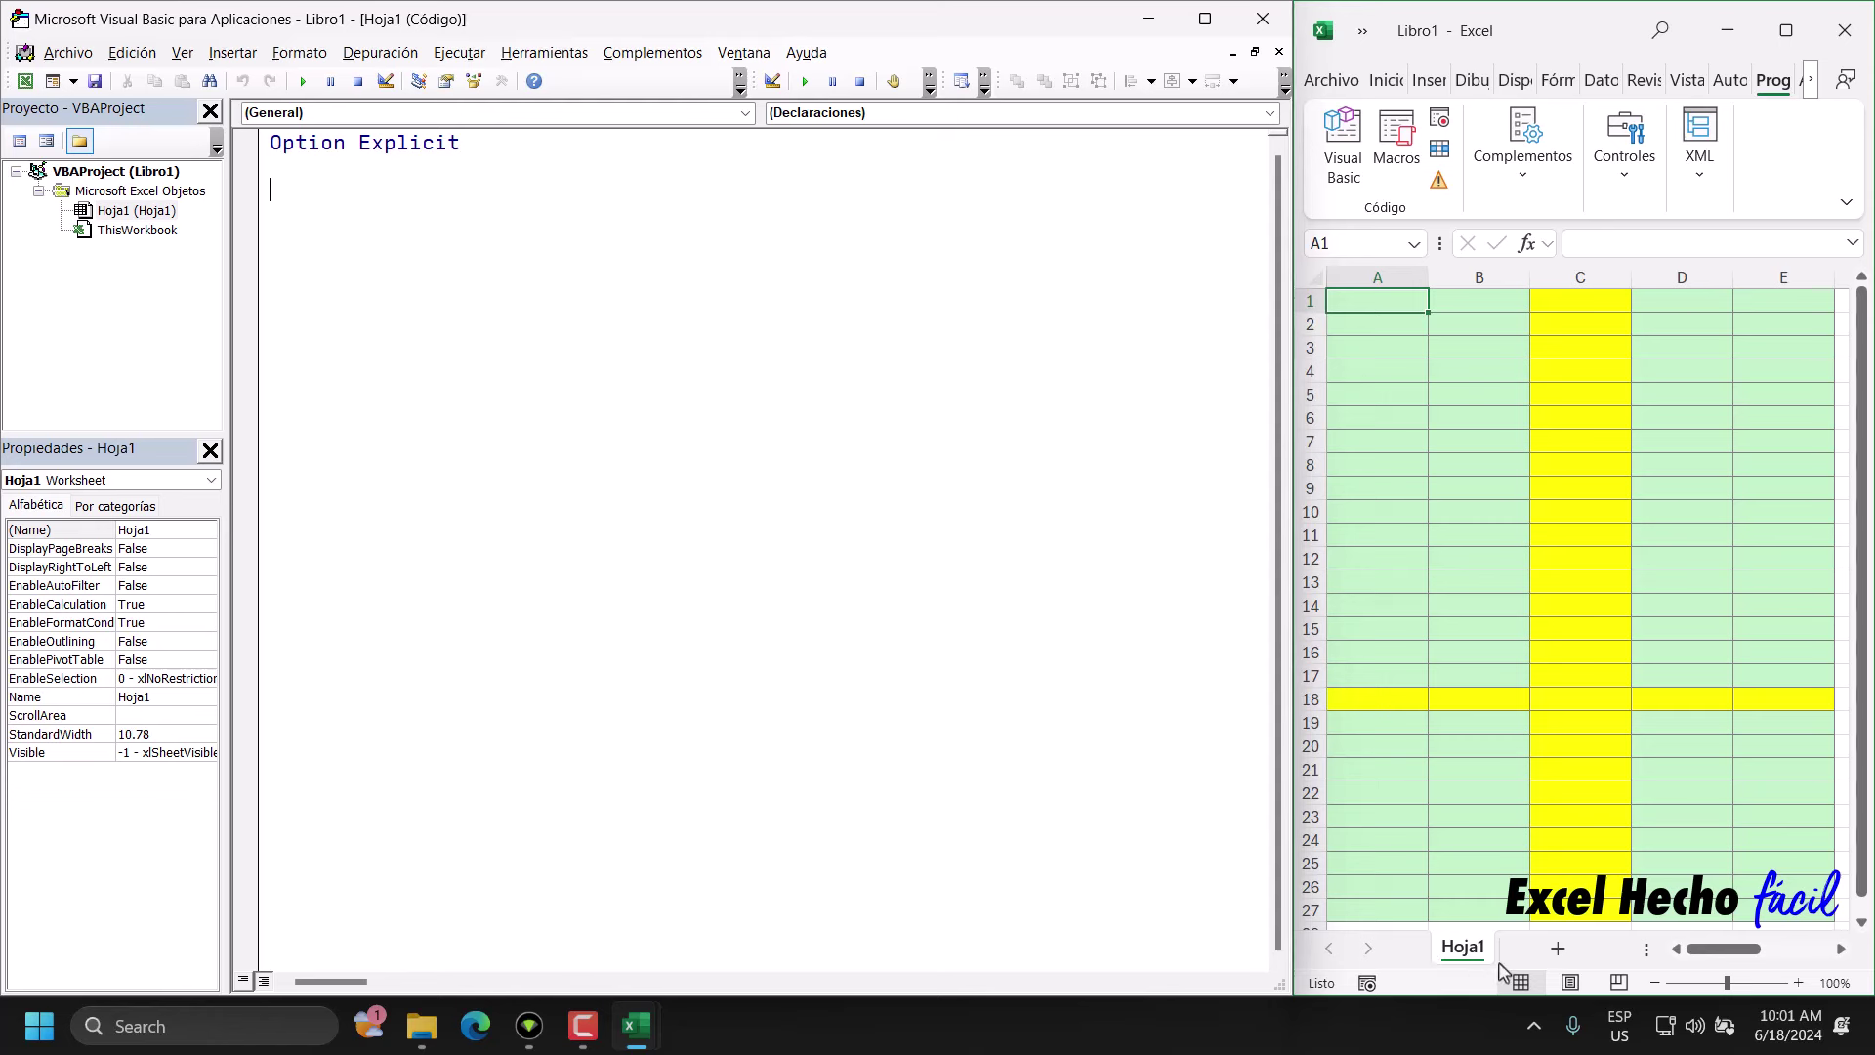
{"action": "left_click", "coordinate": [745, 113]}
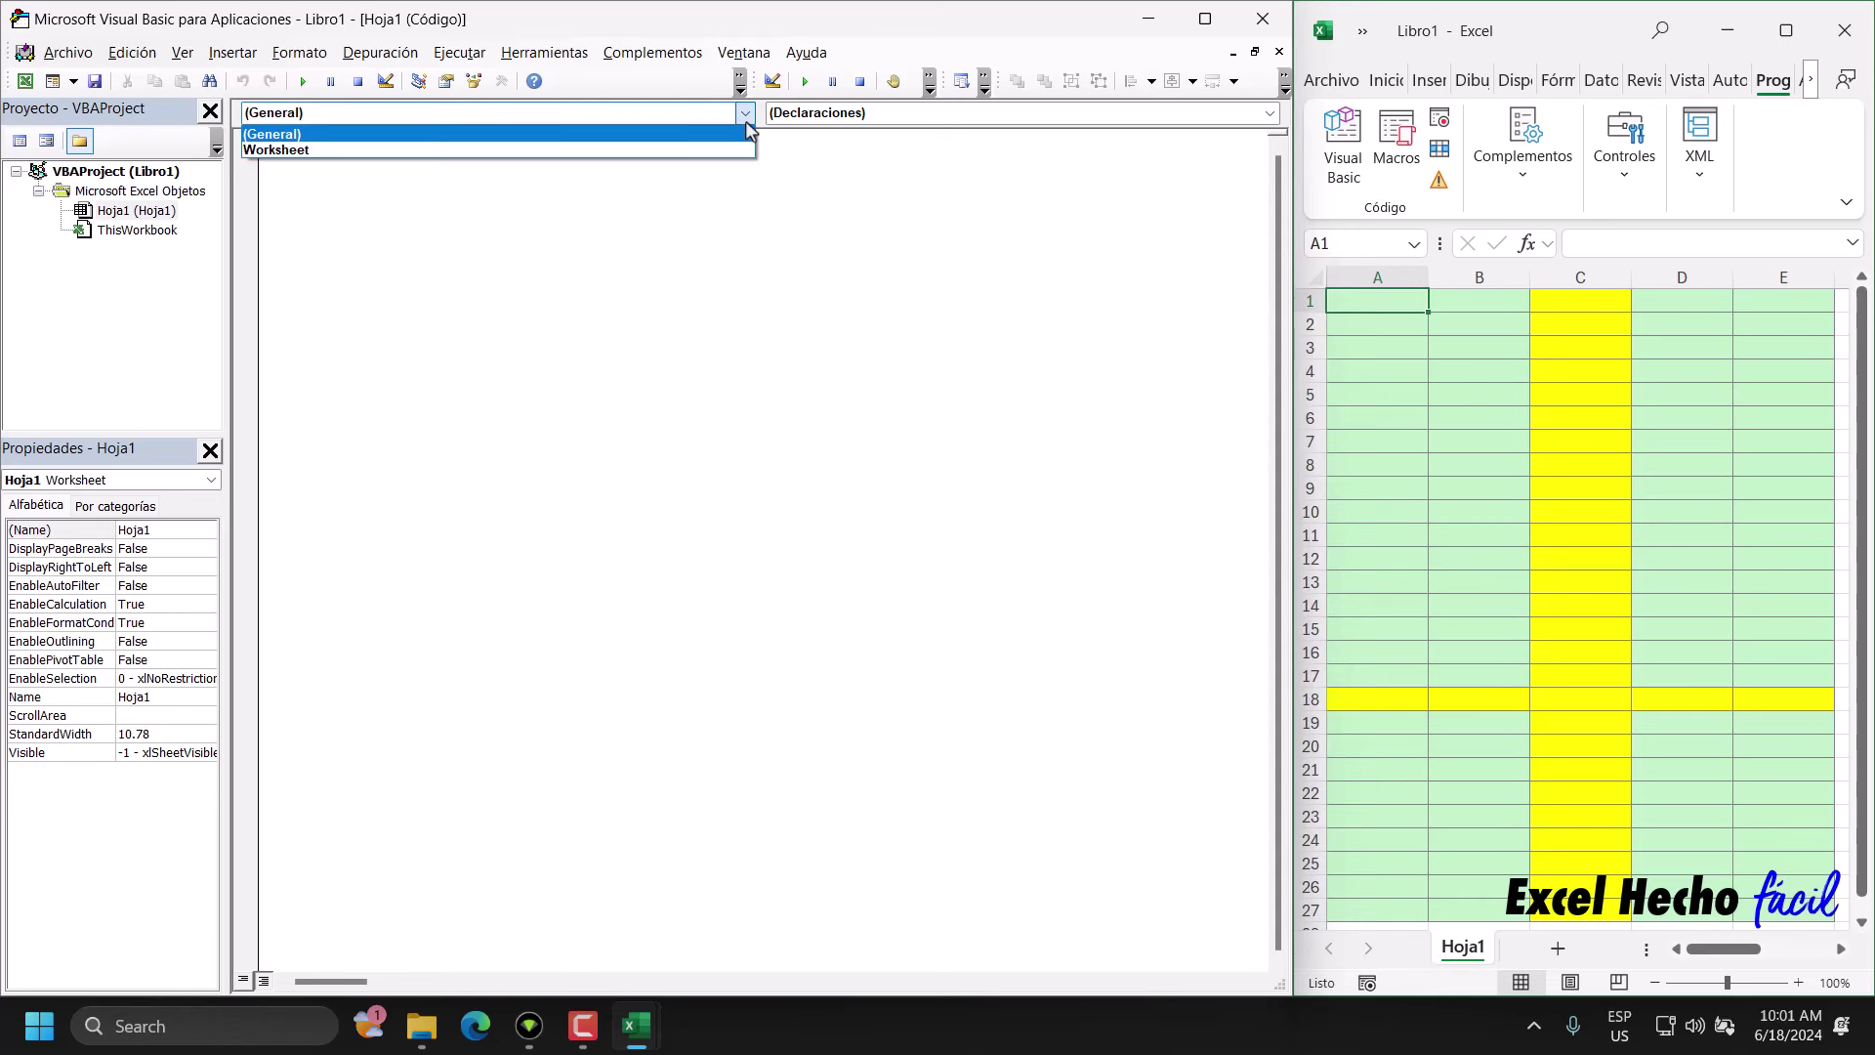
{"action": "left_click", "coordinate": [322, 151]}
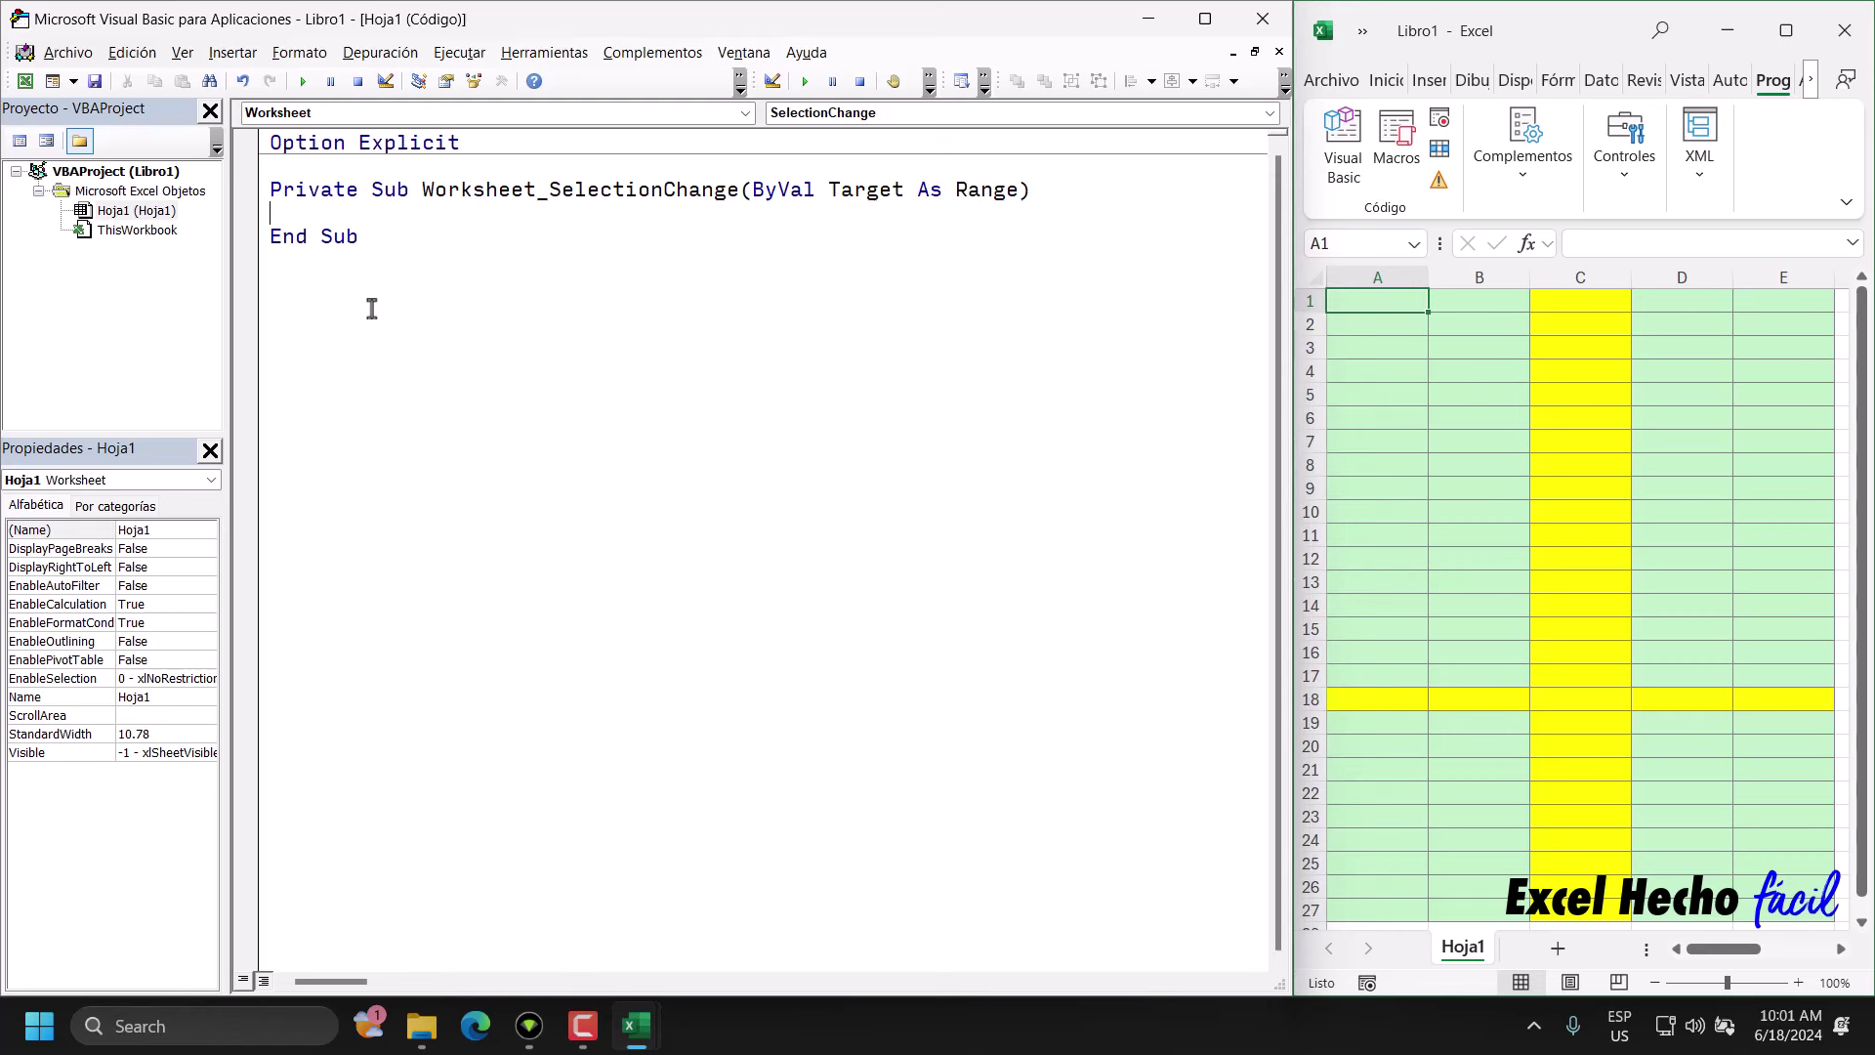
{"action": "mouse_move", "coordinate": [548, 189]}
{"action": "left_mouse_down"}
{"action": "mouse_move", "coordinate": [739, 190]}
{"action": "mouse_move", "coordinate": [548, 189]}
{"action": "left_mouse_up"}
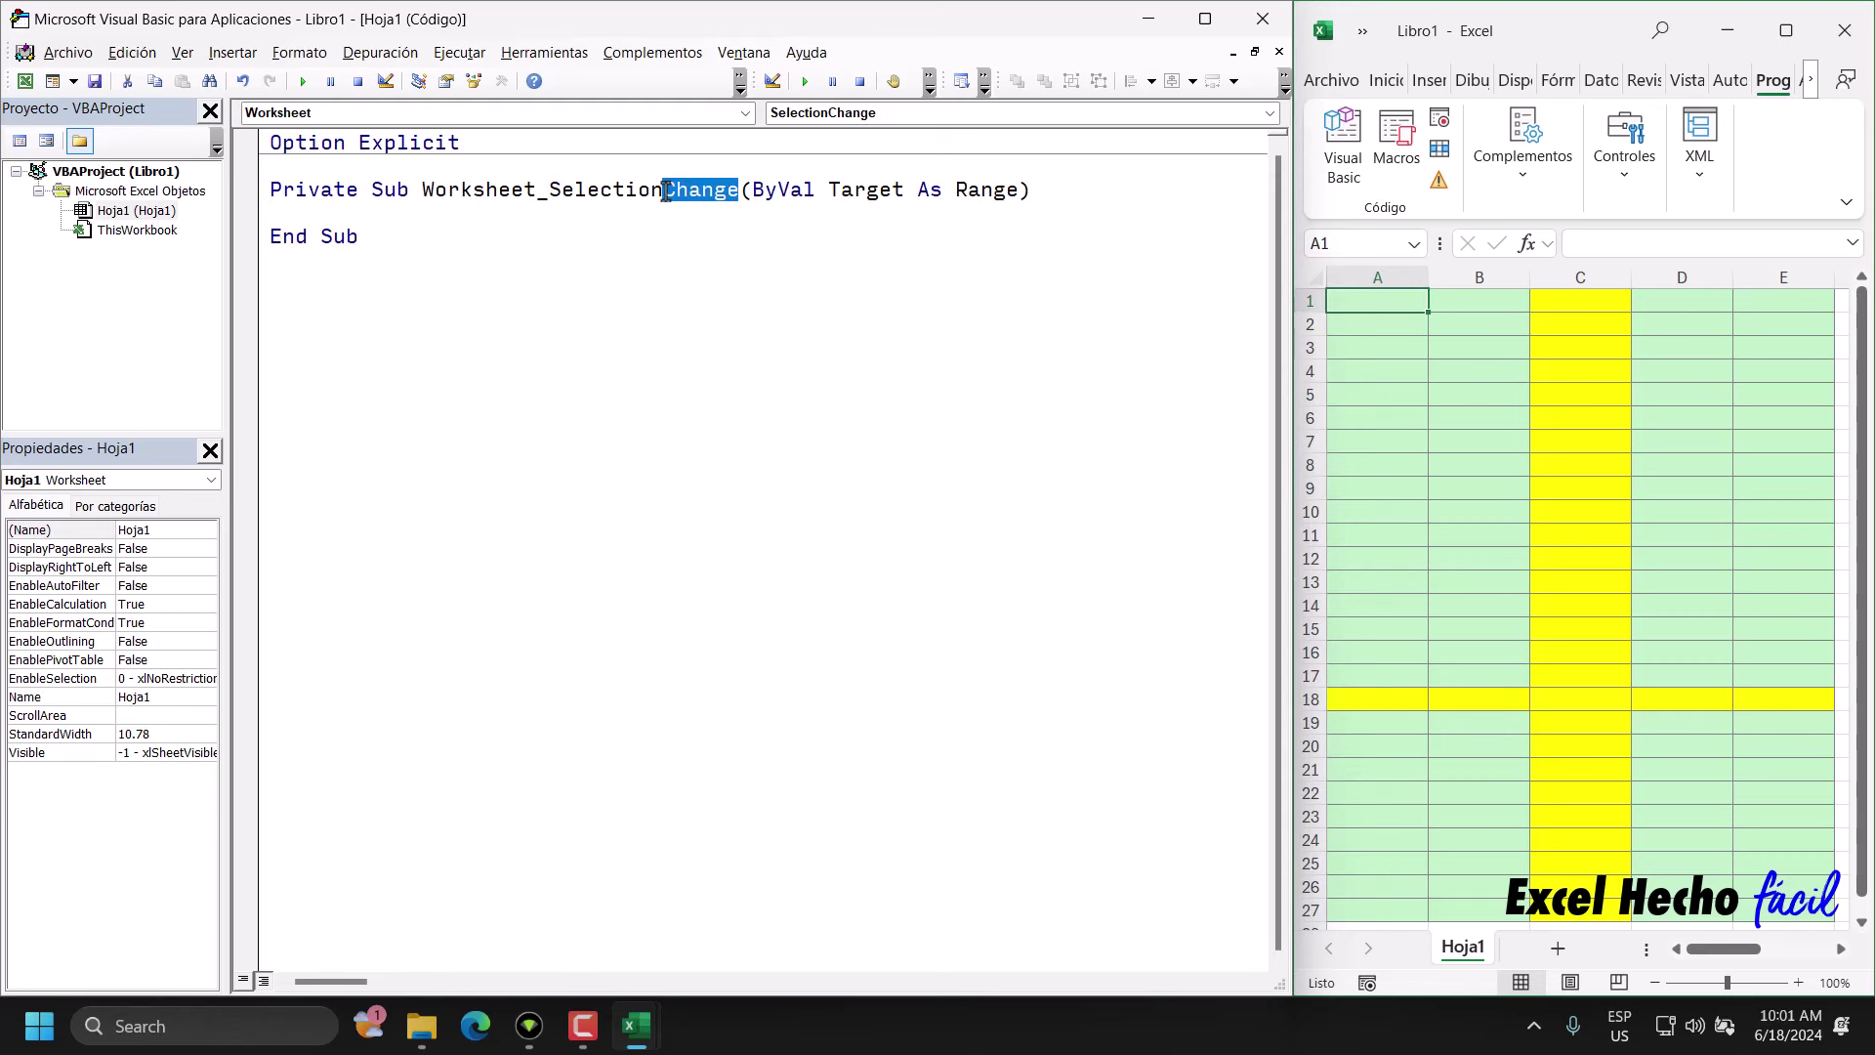
{"action": "left_click", "coordinate": [438, 214]}
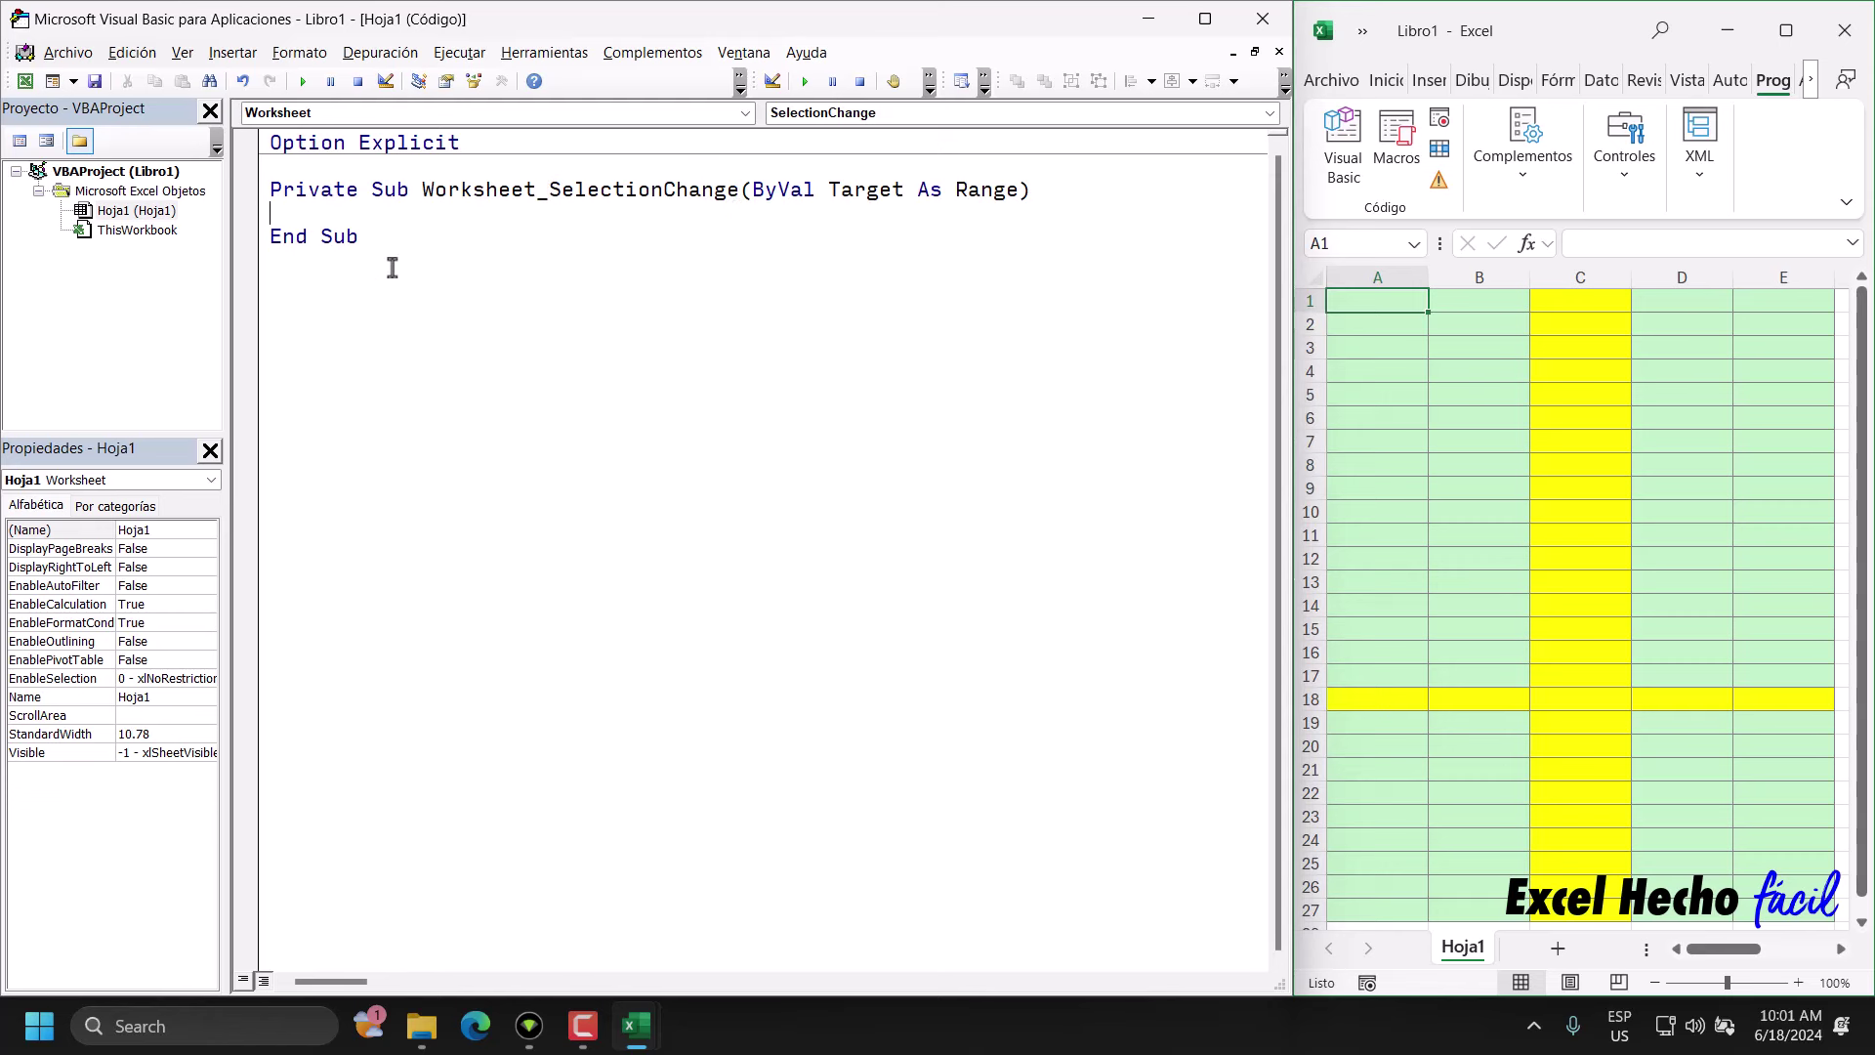
- Add the line MsgBox "Hola mundo " & Target.Row inside the SelectionChange procedure
{"action": "type", "text": "msgbox\""}
{"action": "type", "text": "Hola m8u"}
{"action": "key", "text": "BackSpace"}
{"action": "type", "text": "undo \" "}
{"action": "type", "text": "&"}
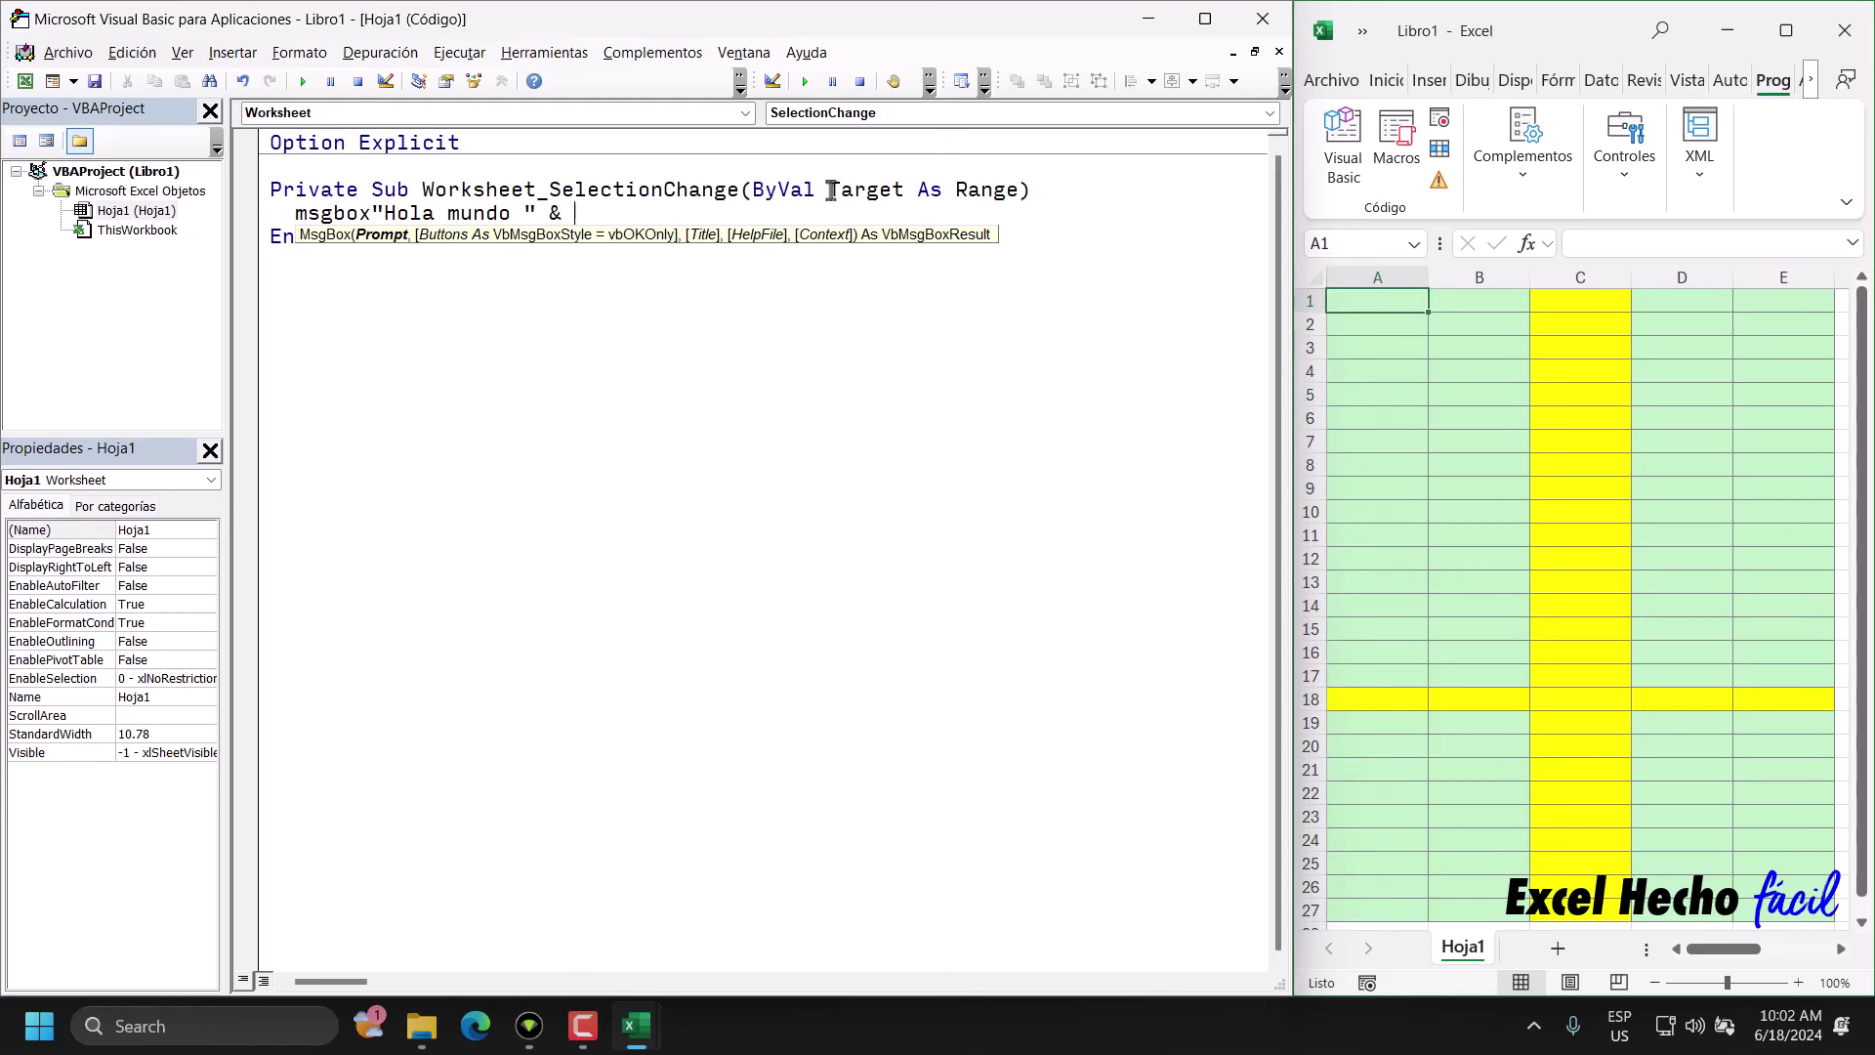
{"action": "type", "text": "target"}
{"action": "type", "text": "."}
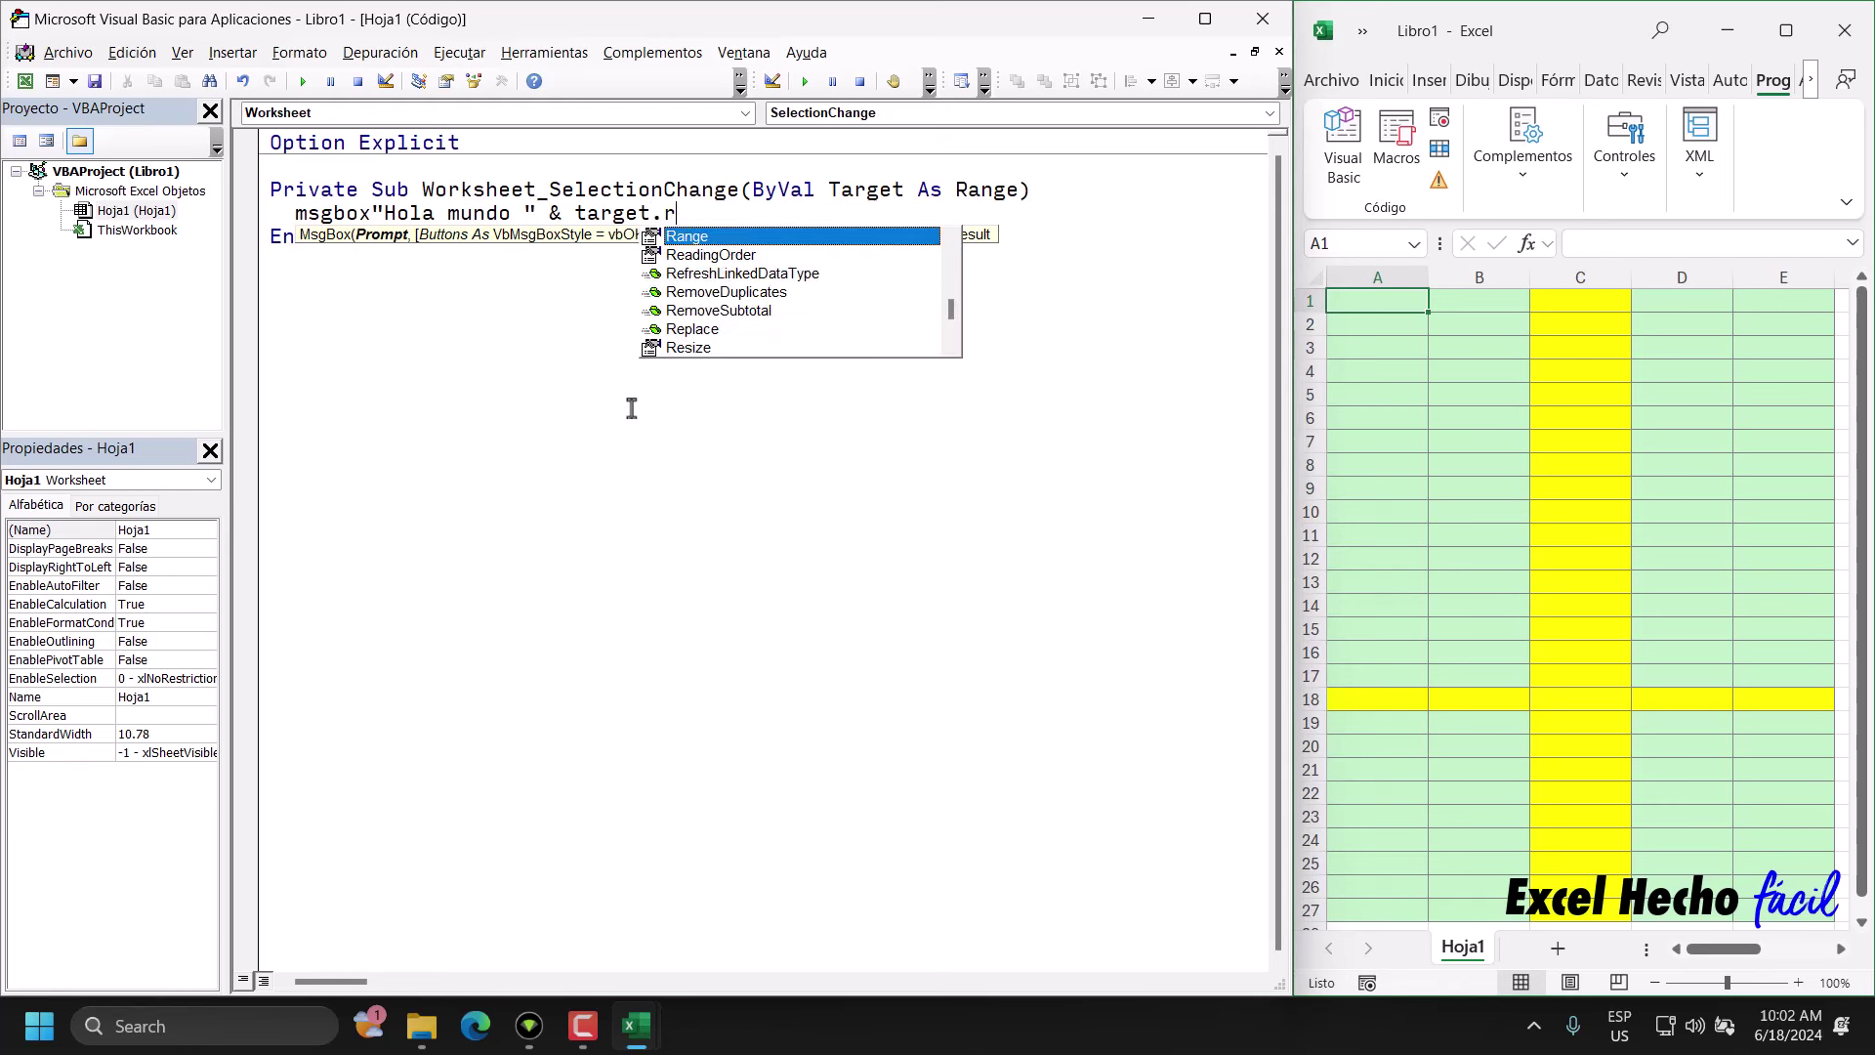
{"action": "type", "text": "ro"}
{"action": "key", "text": "Tab"}
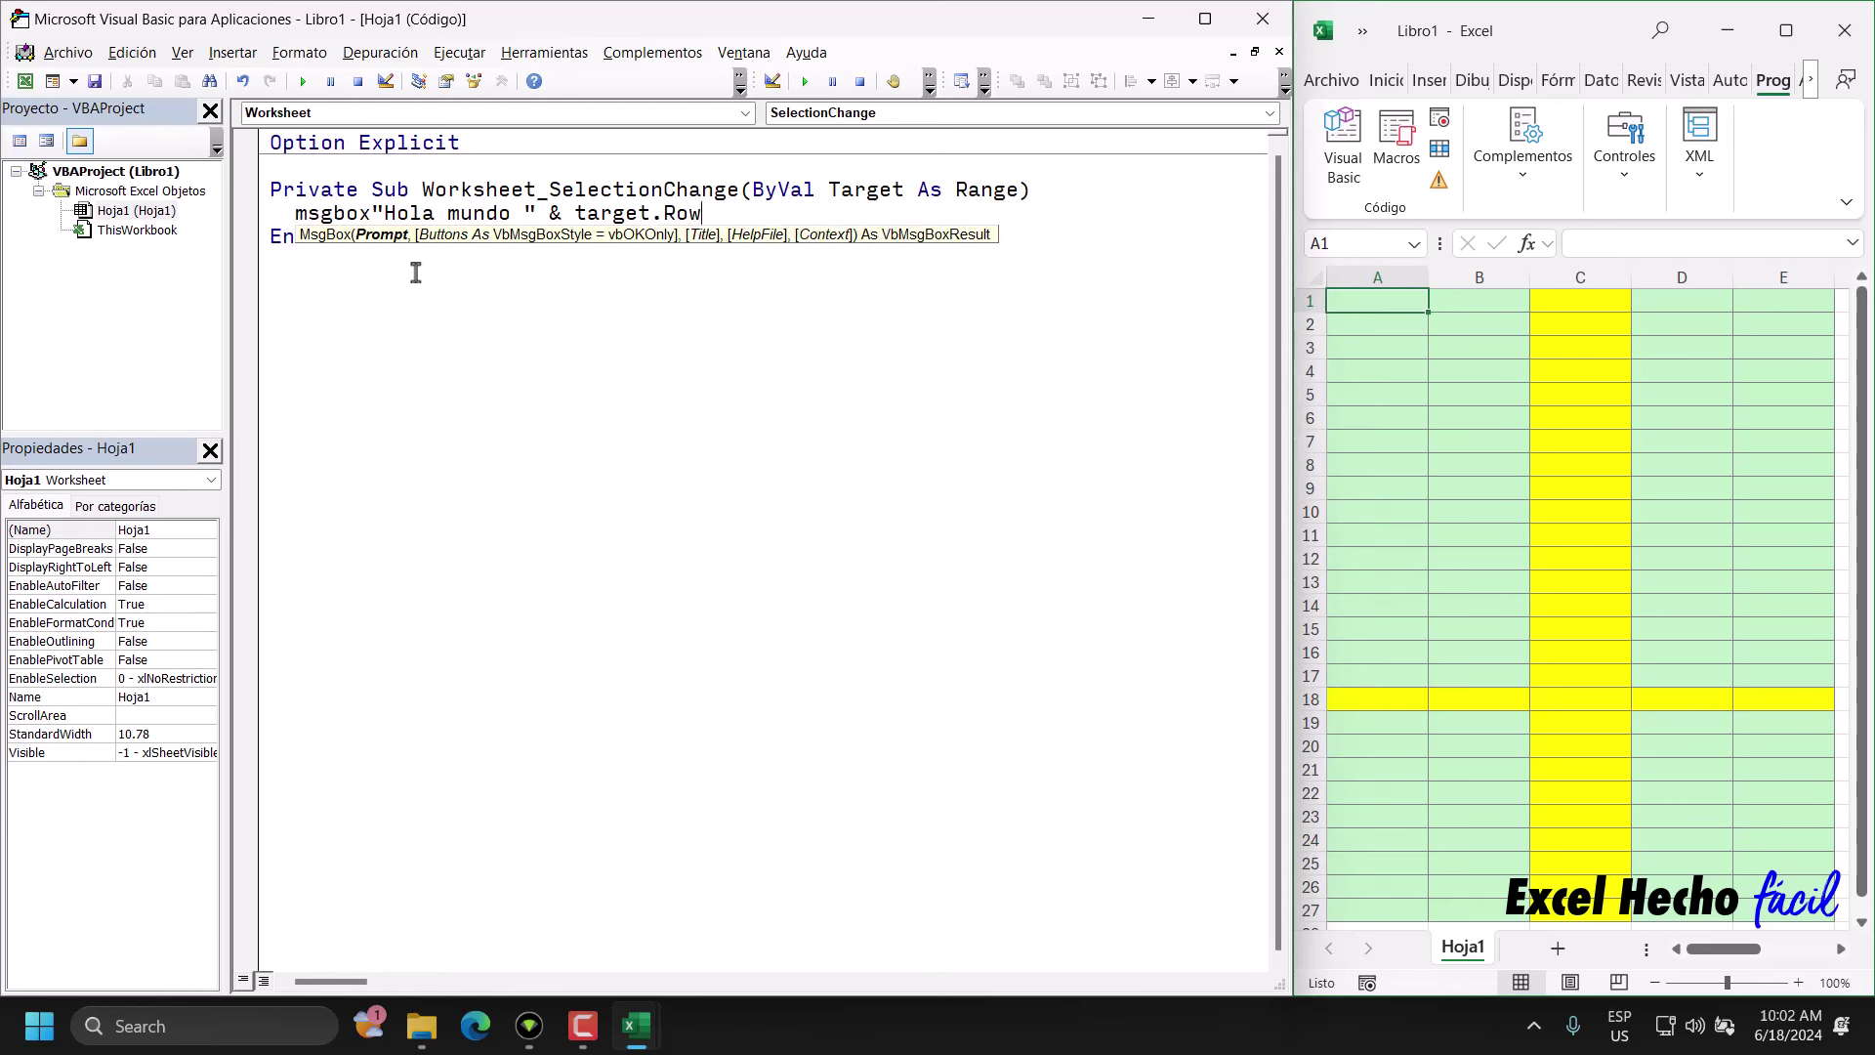
{"action": "left_click", "coordinate": [415, 272]}
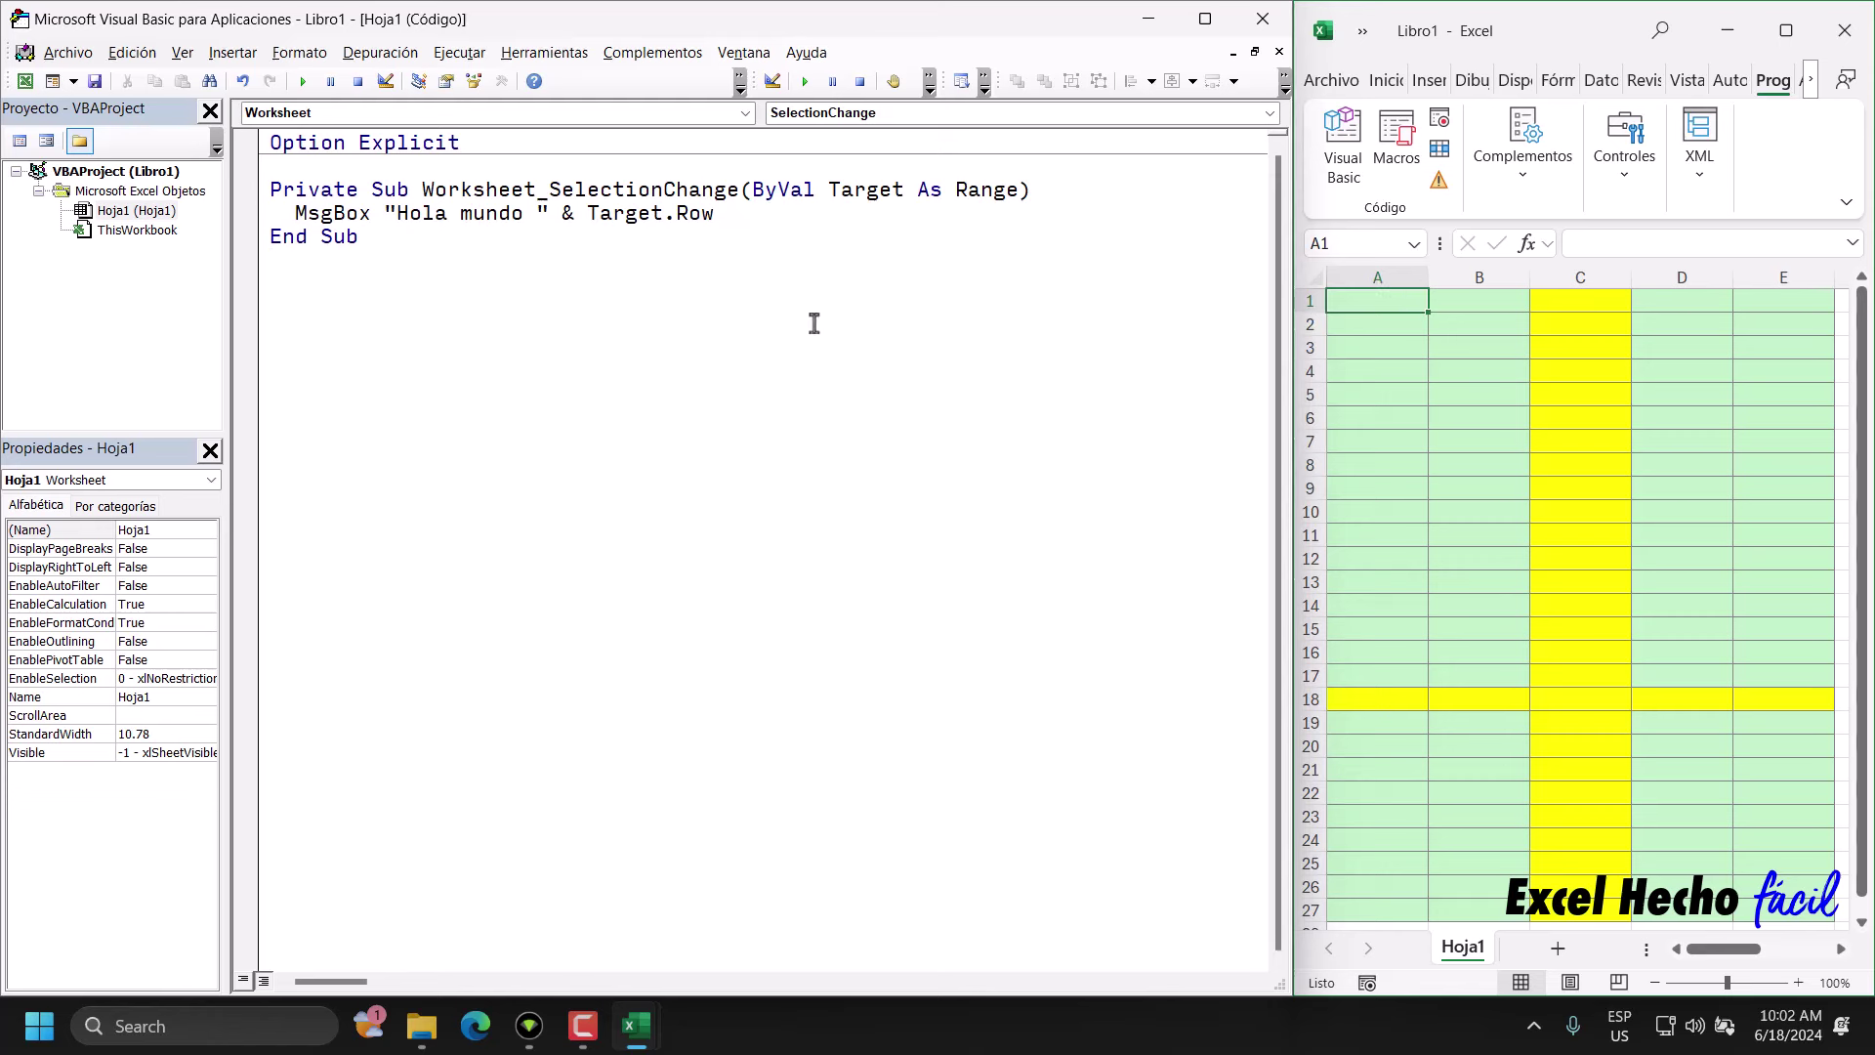
- Select cells B12 and D22, dismissing the Hola mundo 12 and Hola mundo 22 messages
{"action": "left_click", "coordinate": [1513, 560]}
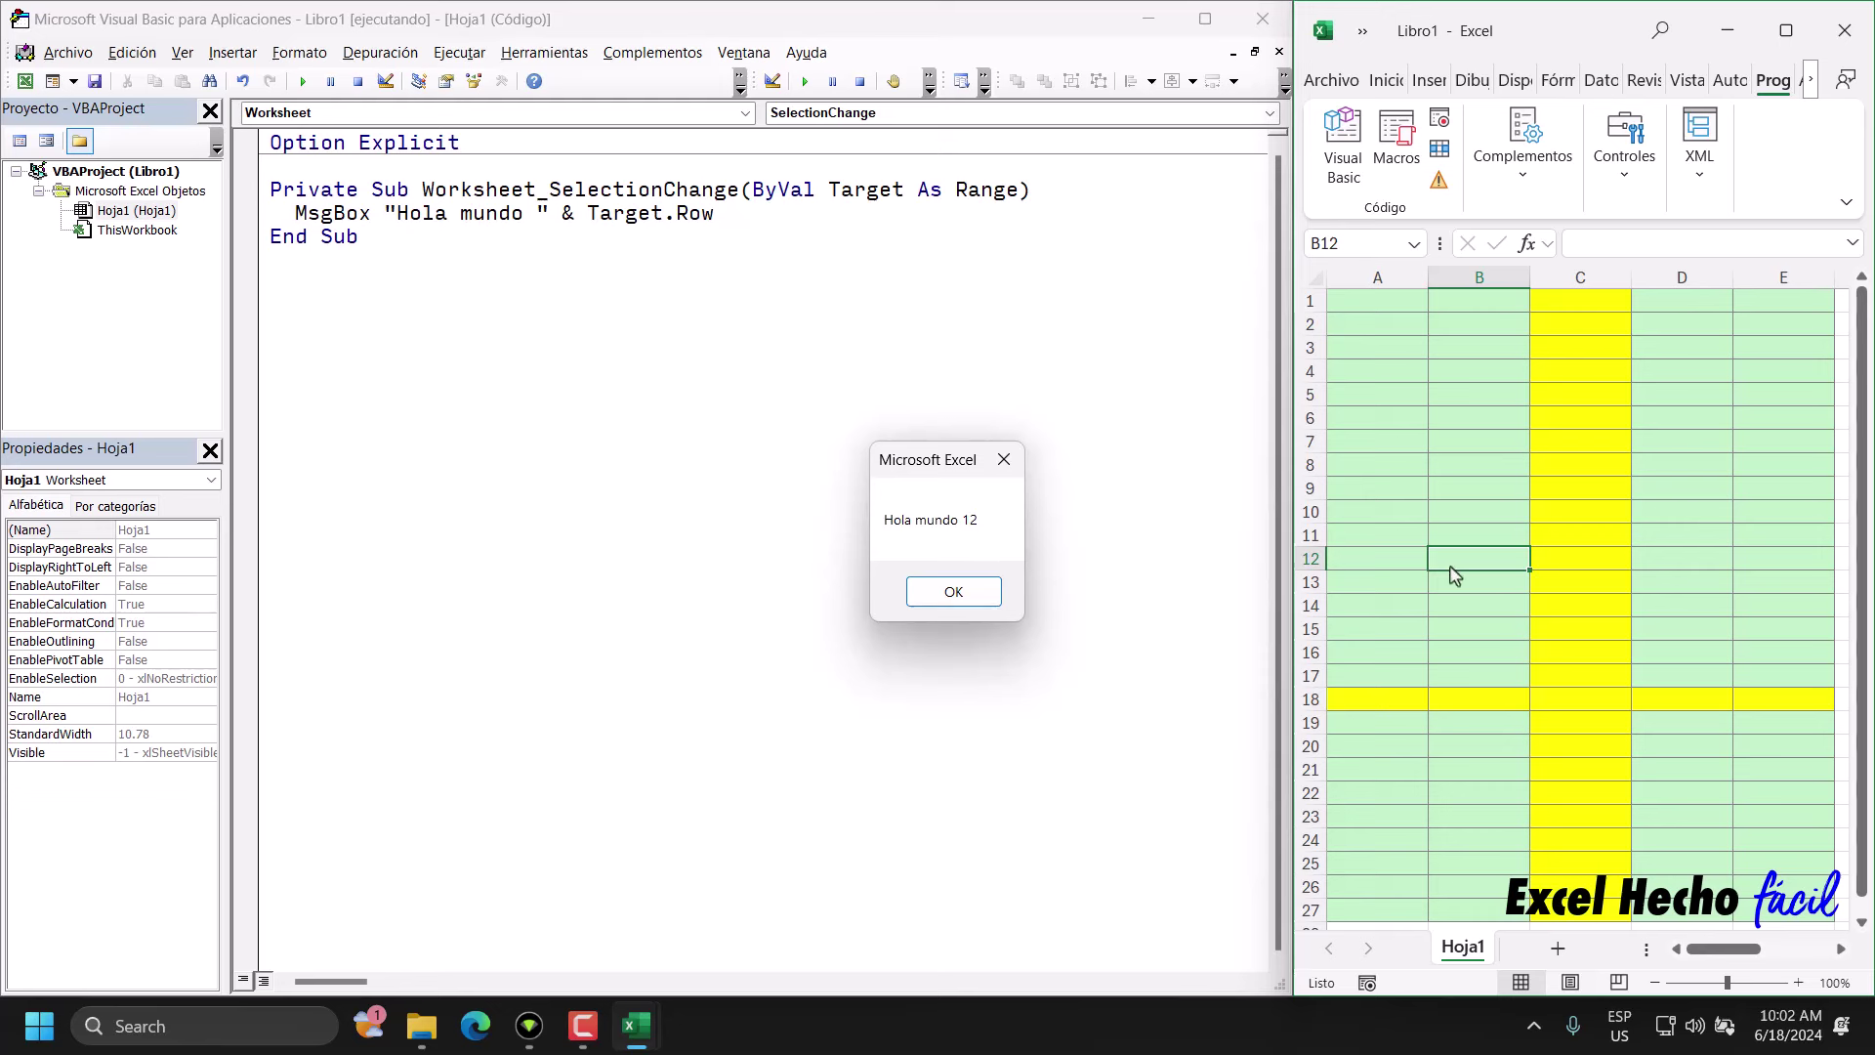
{"action": "left_click", "coordinate": [945, 592]}
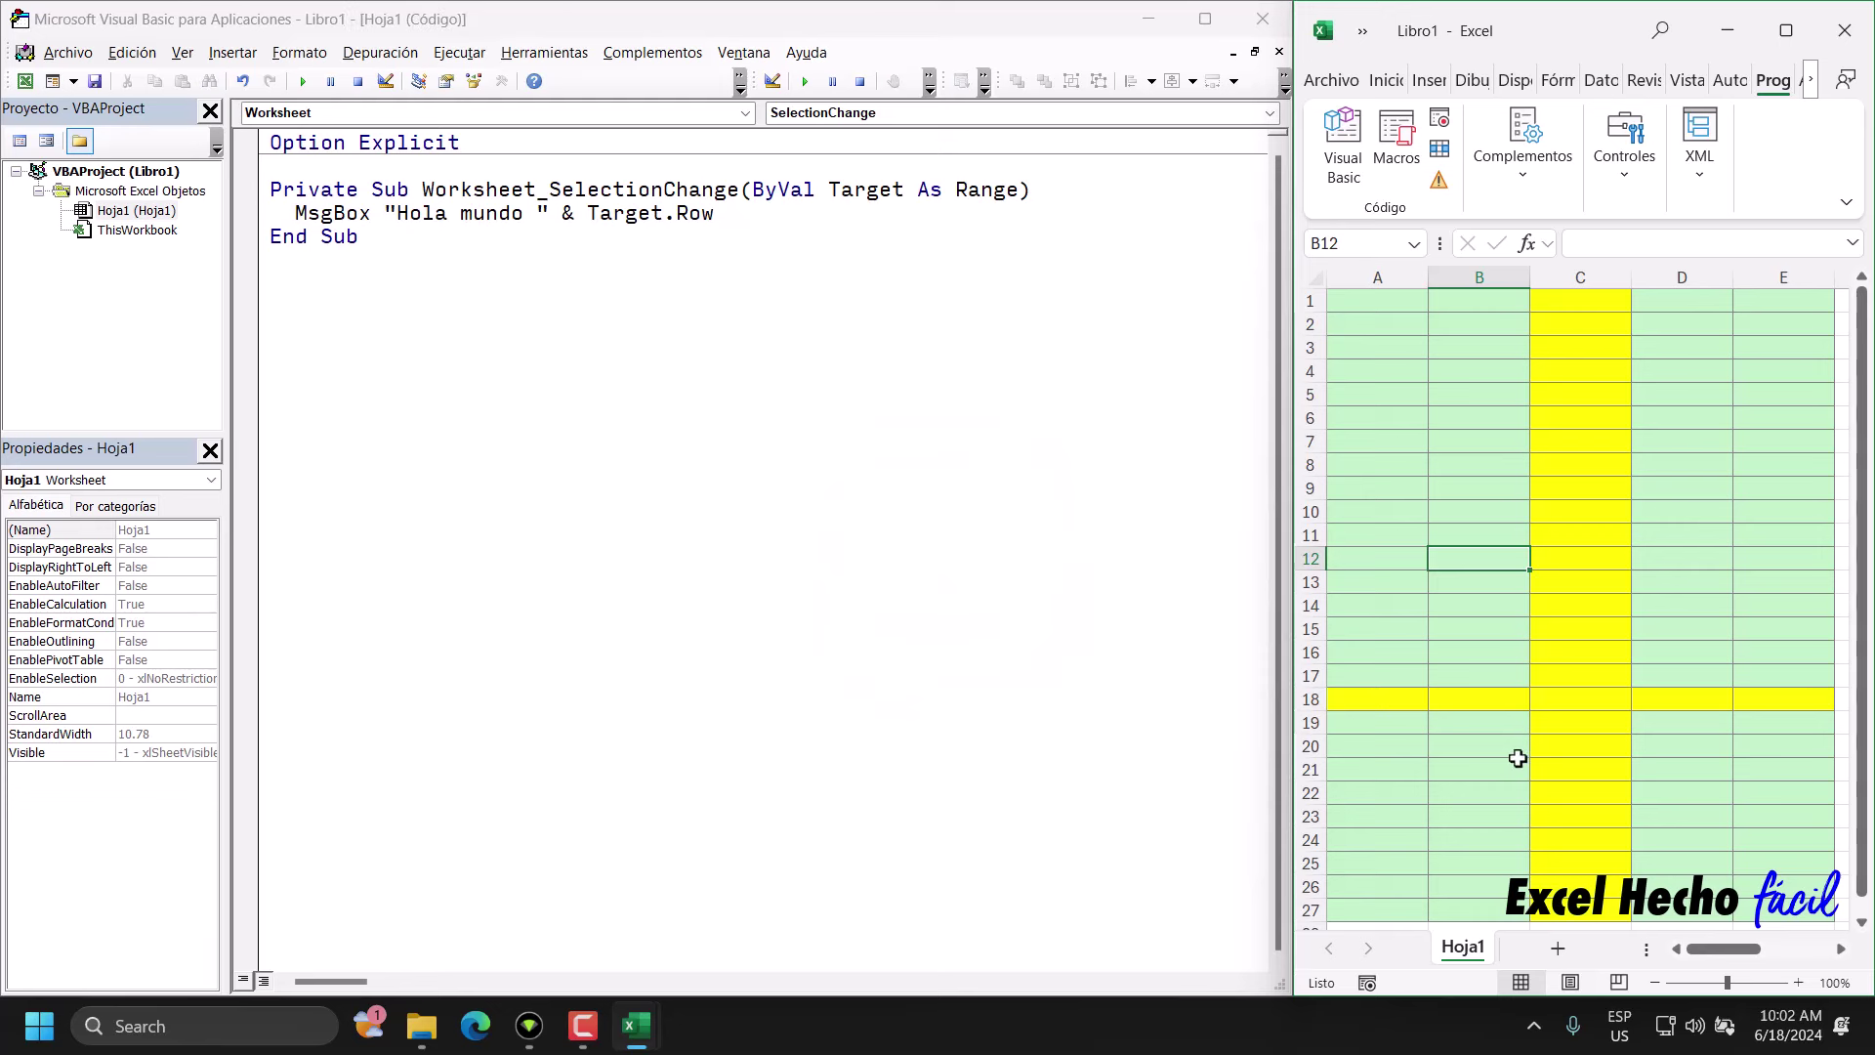
{"action": "left_click", "coordinate": [1674, 792]}
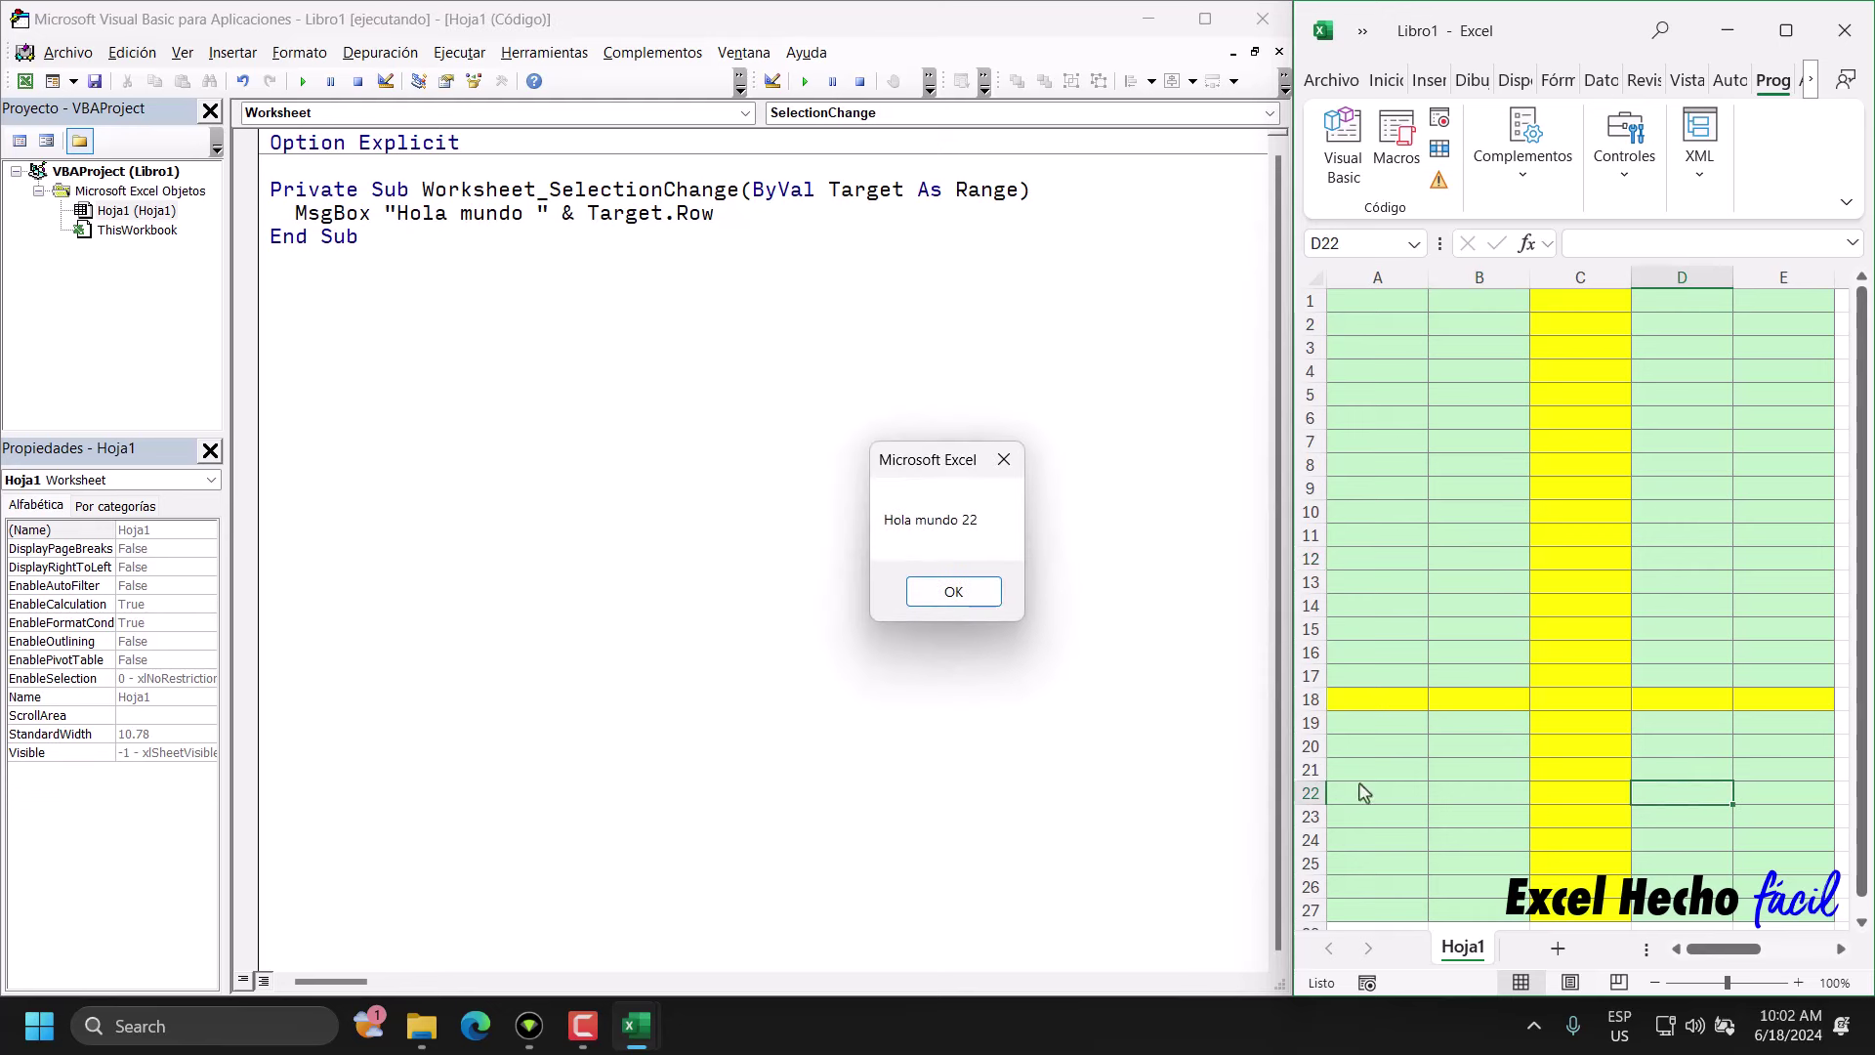
{"action": "left_click", "coordinate": [953, 591]}
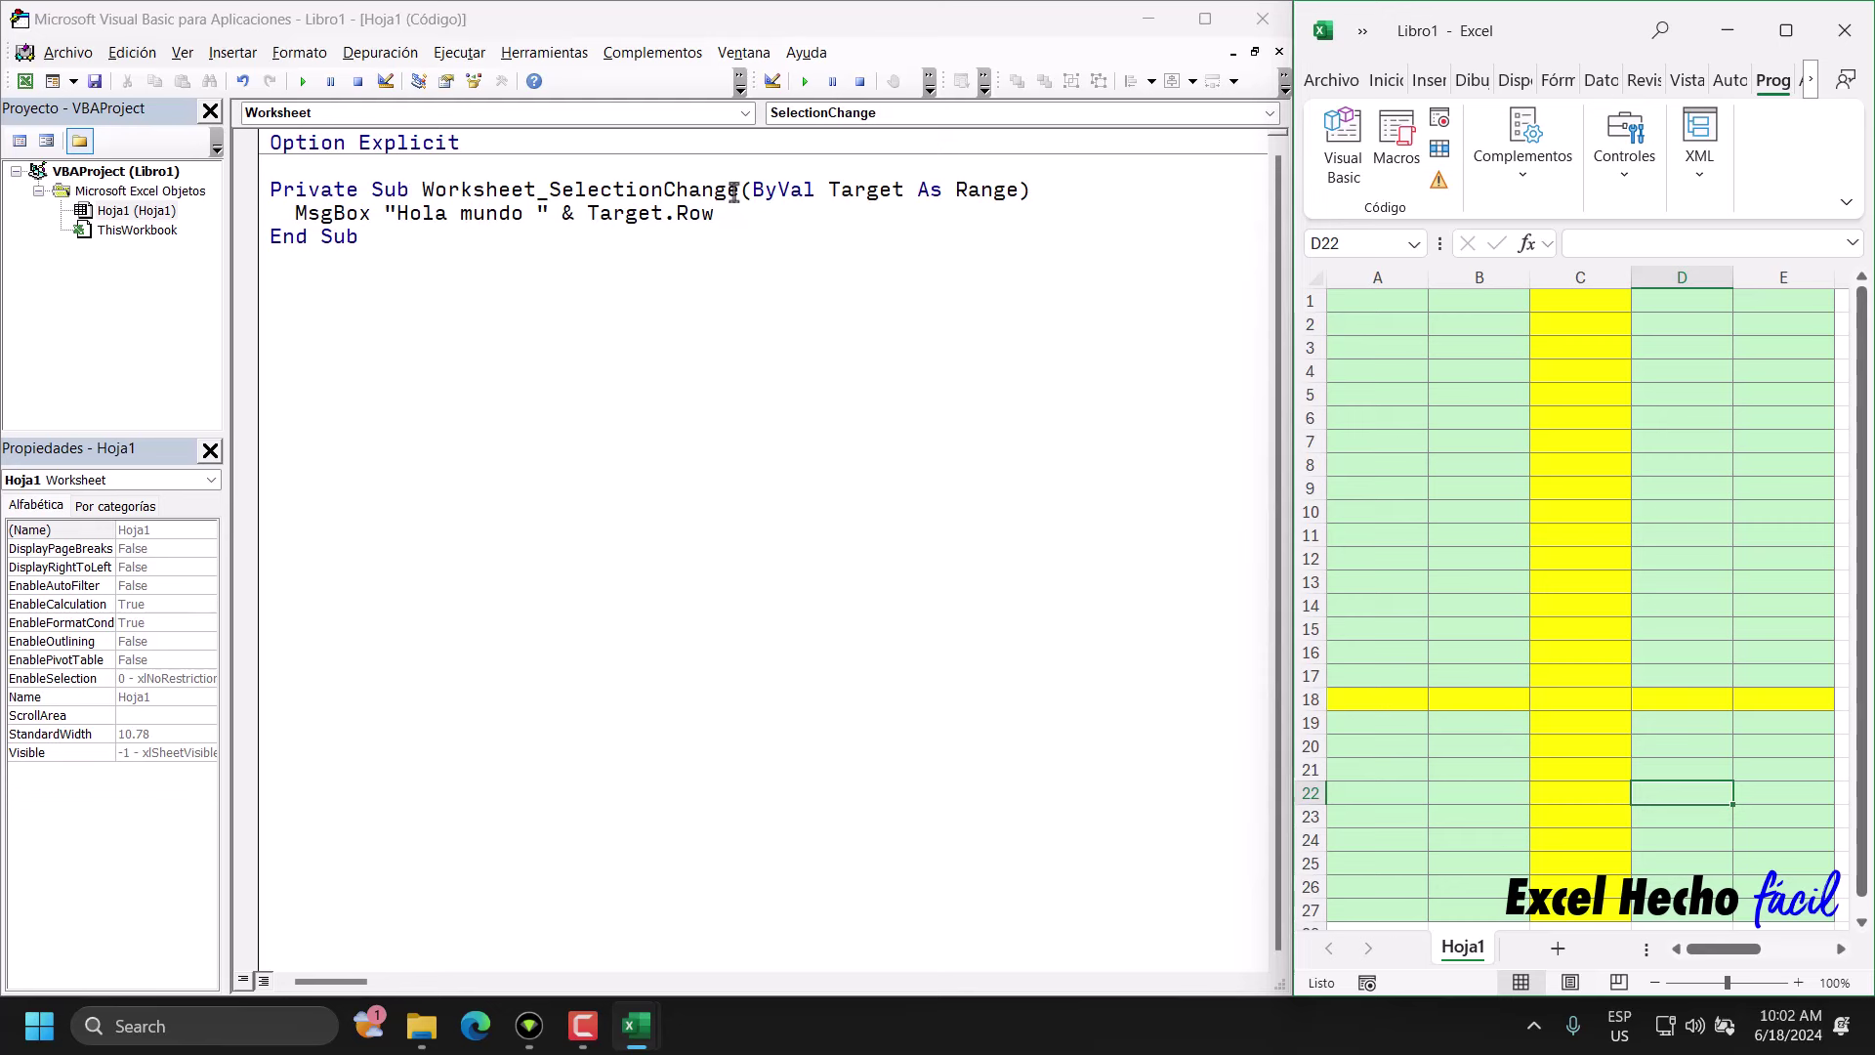
- Point out the SelectionChange event name, then test B11 and D7 (Hola mundo 11, Hola mundo 7)
{"action": "left_click_drag", "start_coordinate": [738, 189], "coordinate": [546, 190]}
{"action": "left_click", "coordinate": [719, 219]}
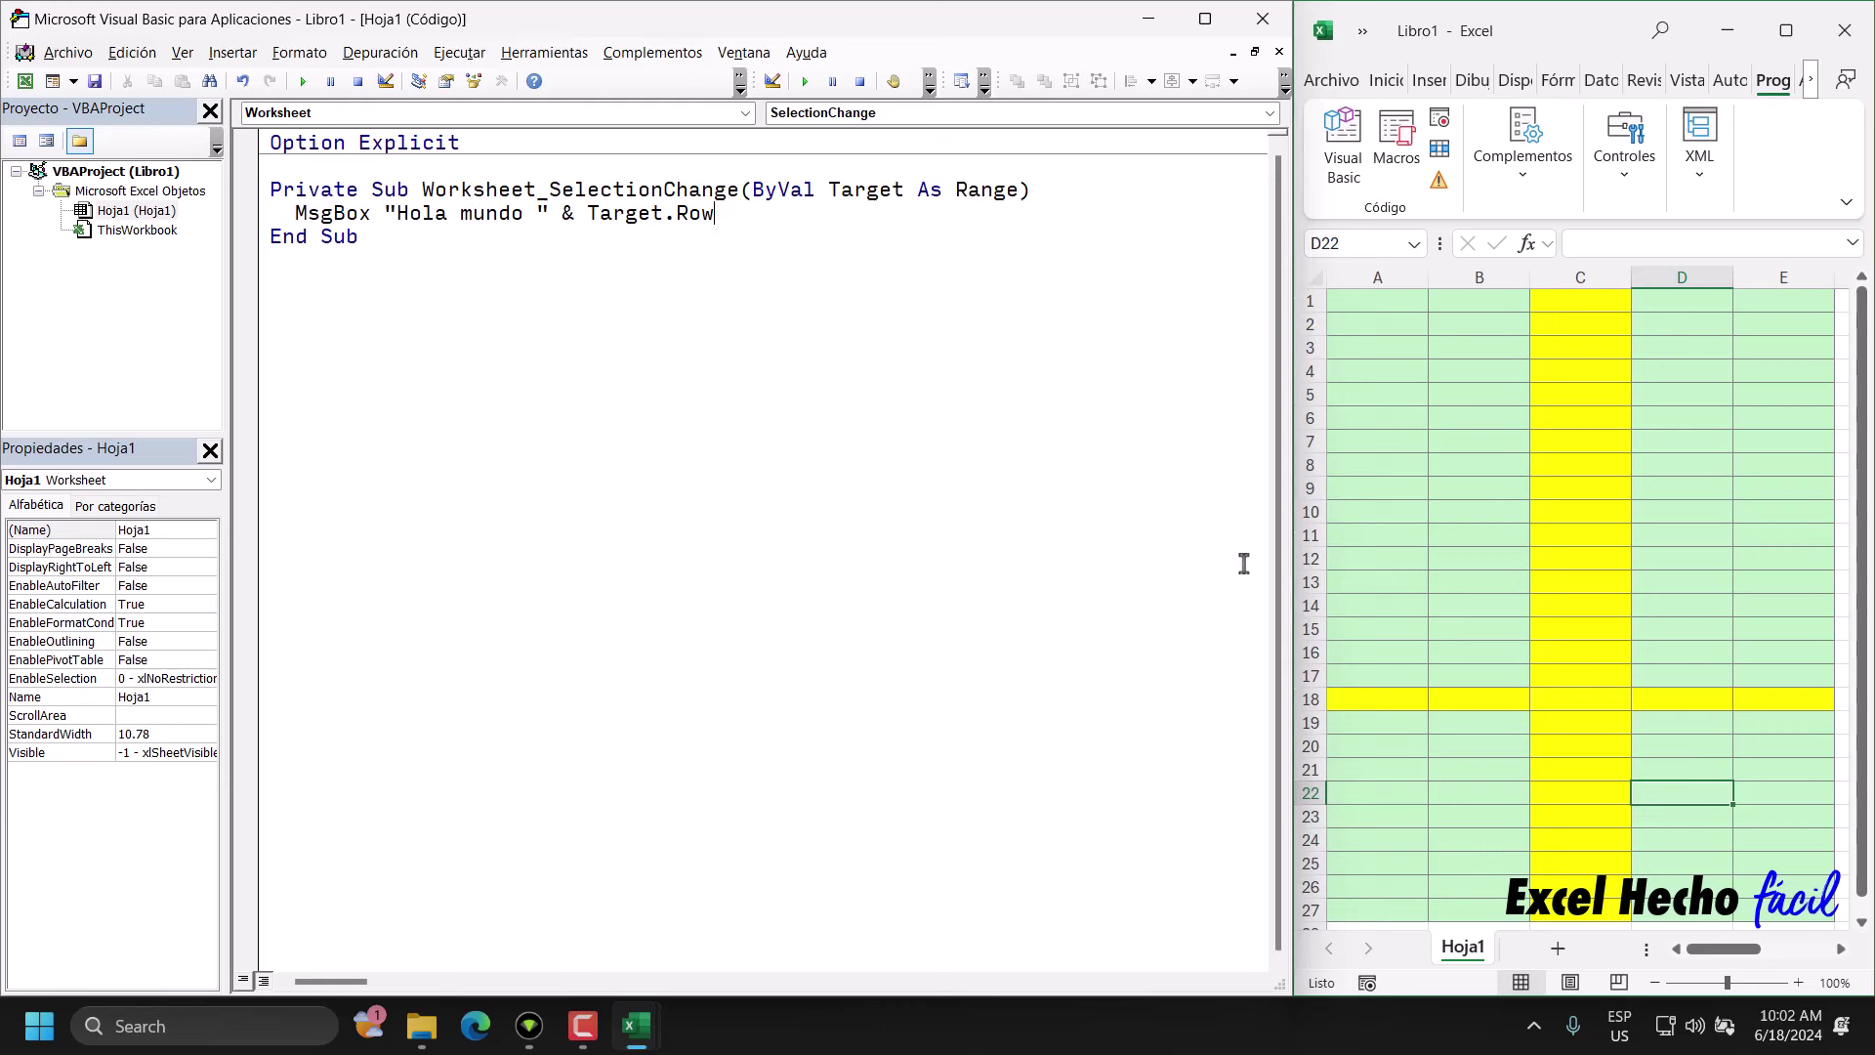
{"action": "left_click", "coordinate": [1496, 535]}
{"action": "left_click", "coordinate": [953, 591]}
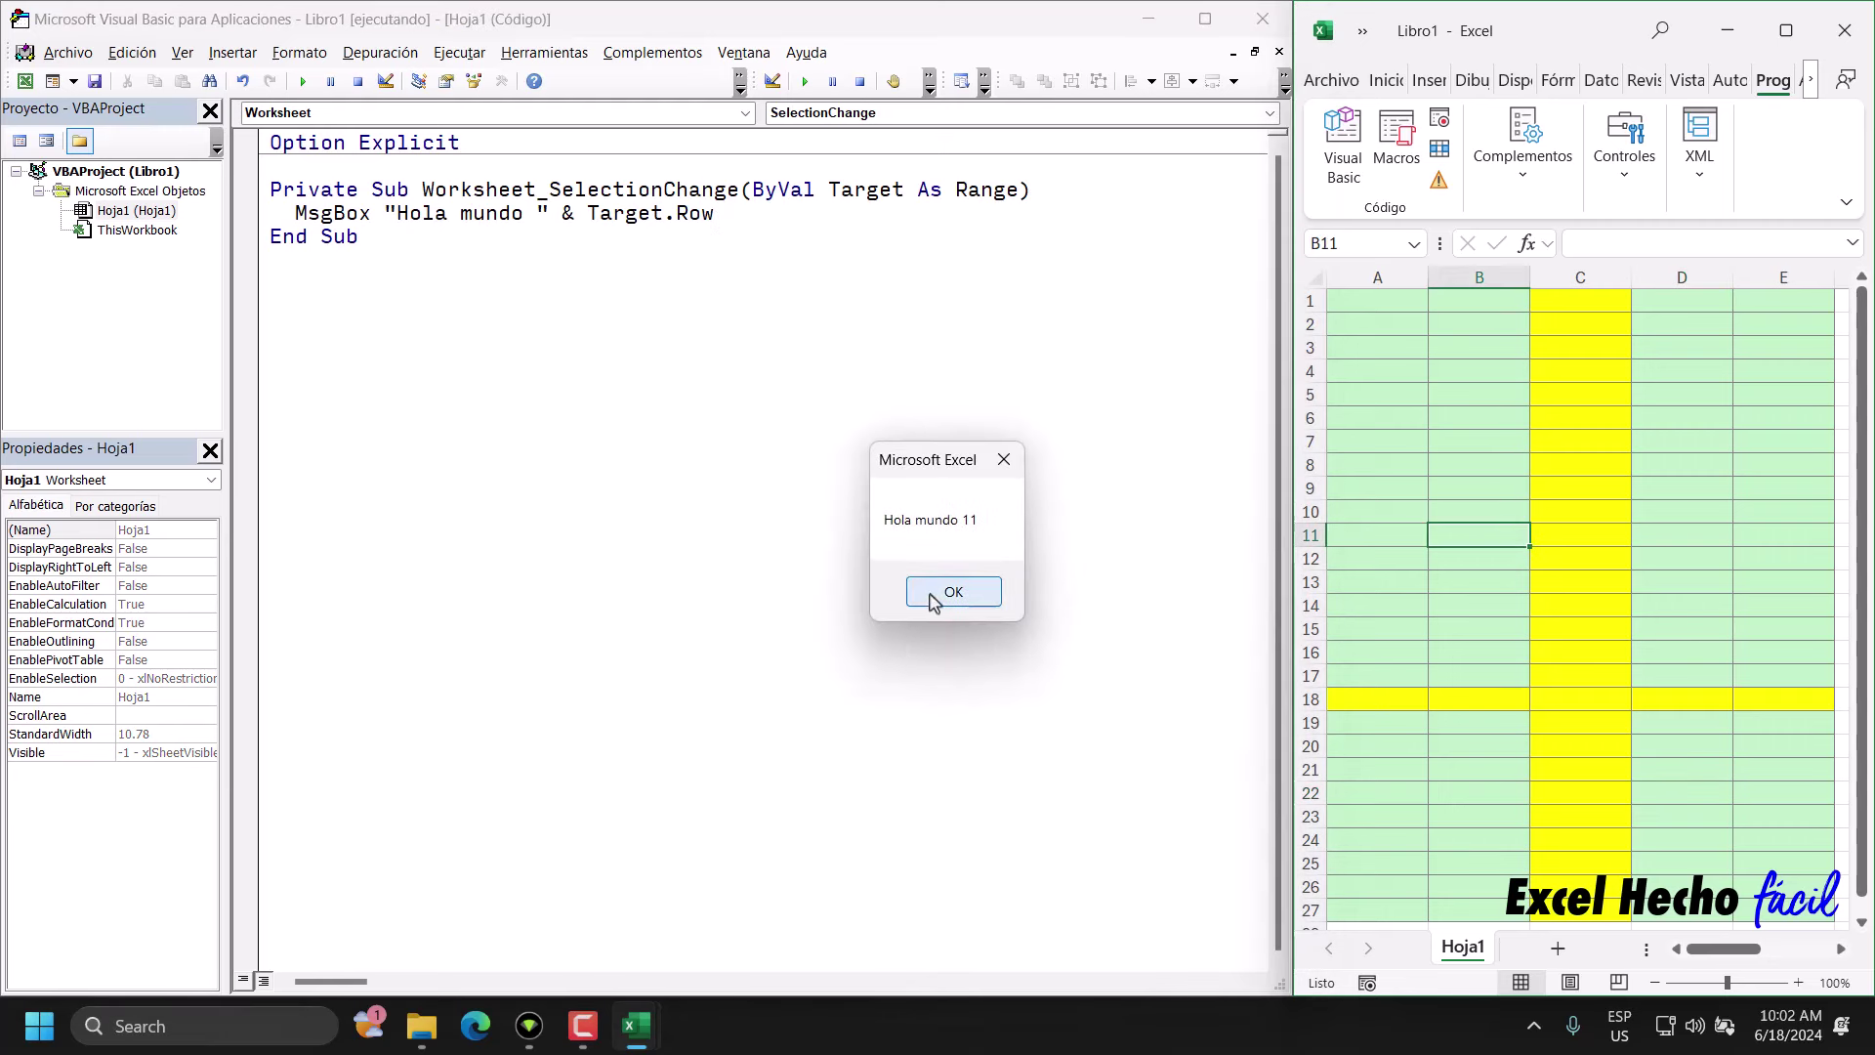
{"action": "left_click", "coordinate": [1703, 448]}
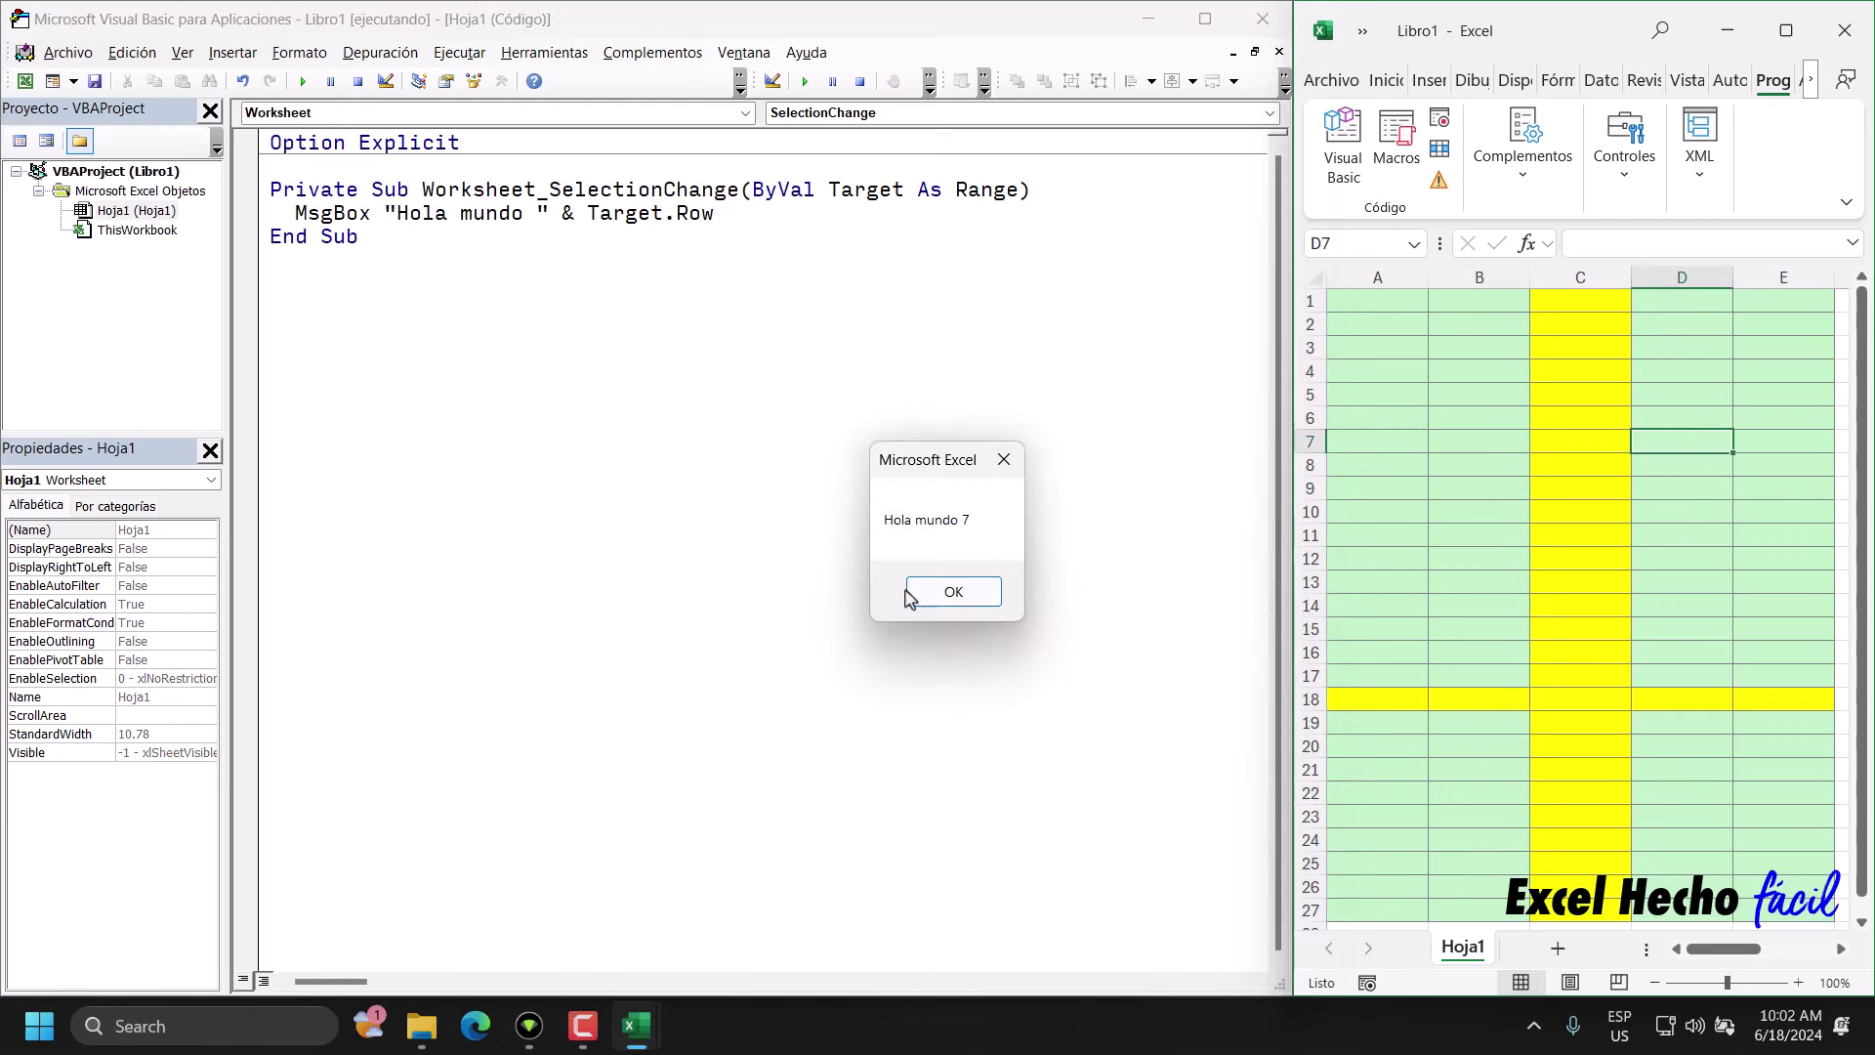
{"action": "left_click", "coordinate": [911, 591]}
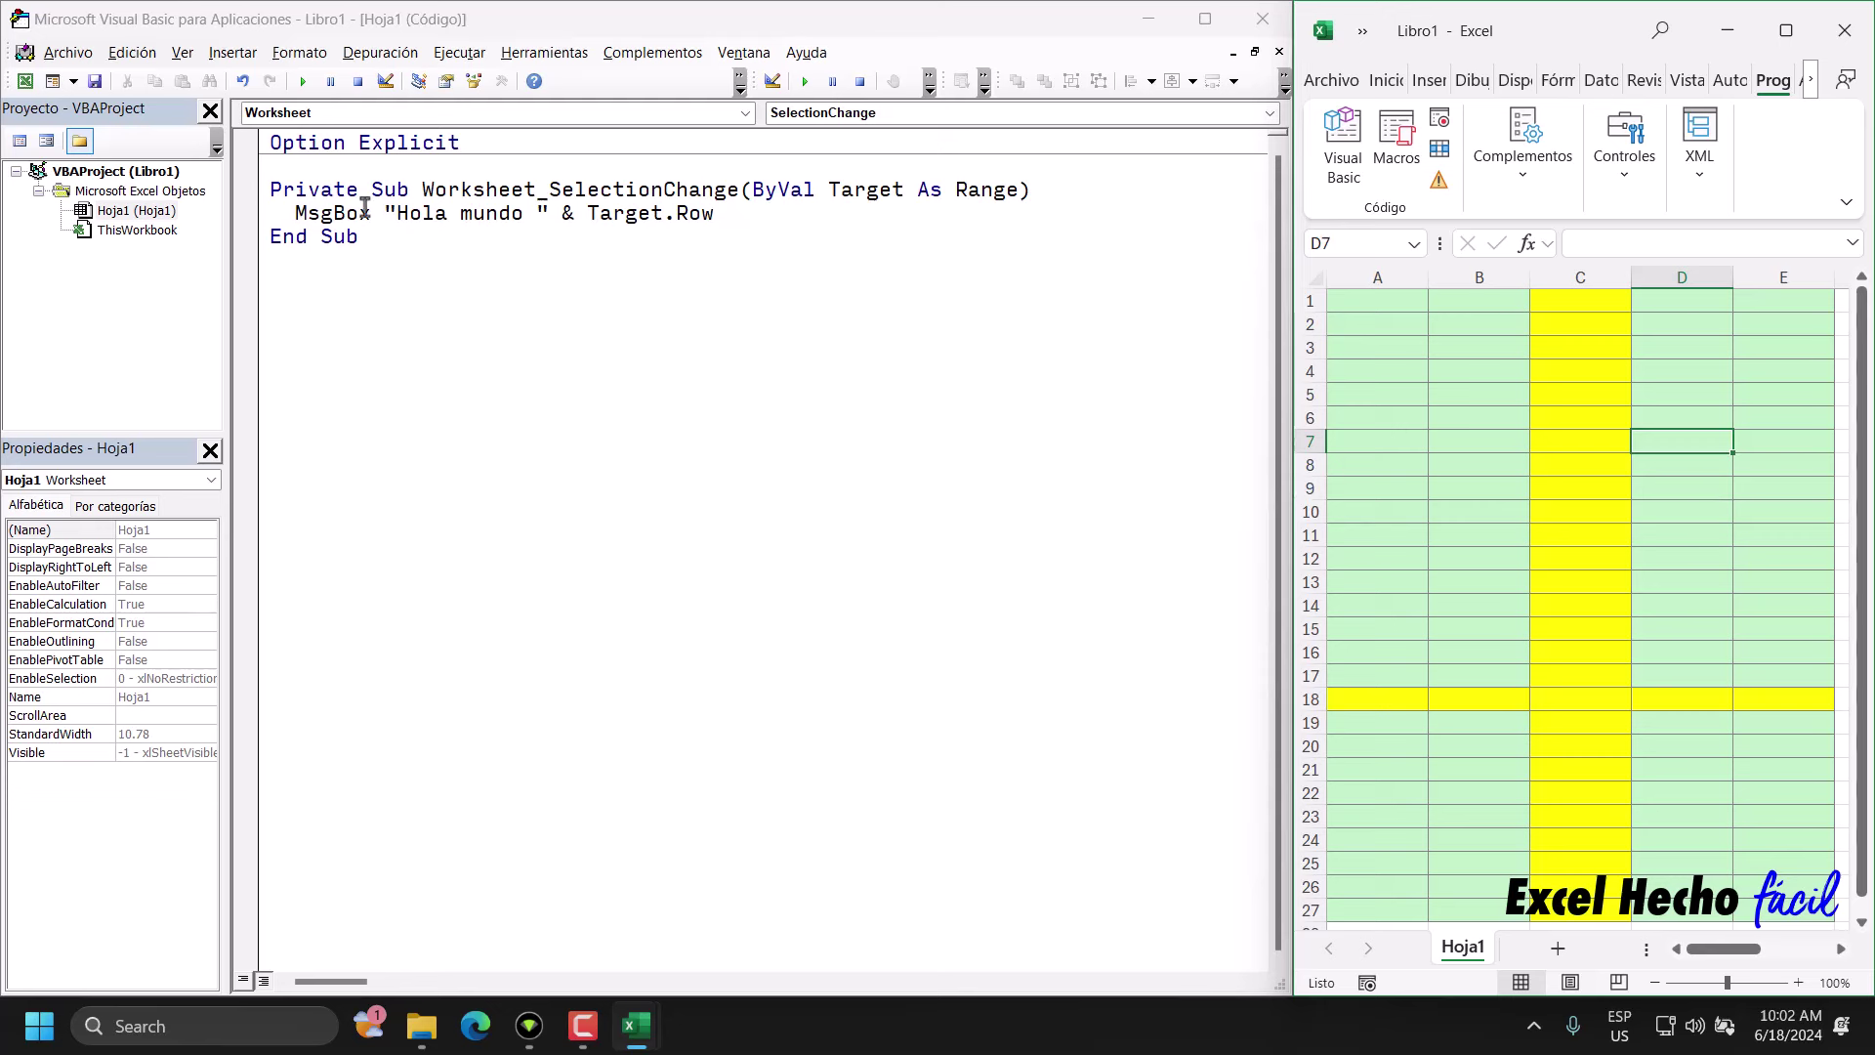
- Change the MsgBox line to use Target.Column instead of Target.Row
{"action": "left_click_drag", "start_coordinate": [292, 214], "coordinate": [755, 215]}
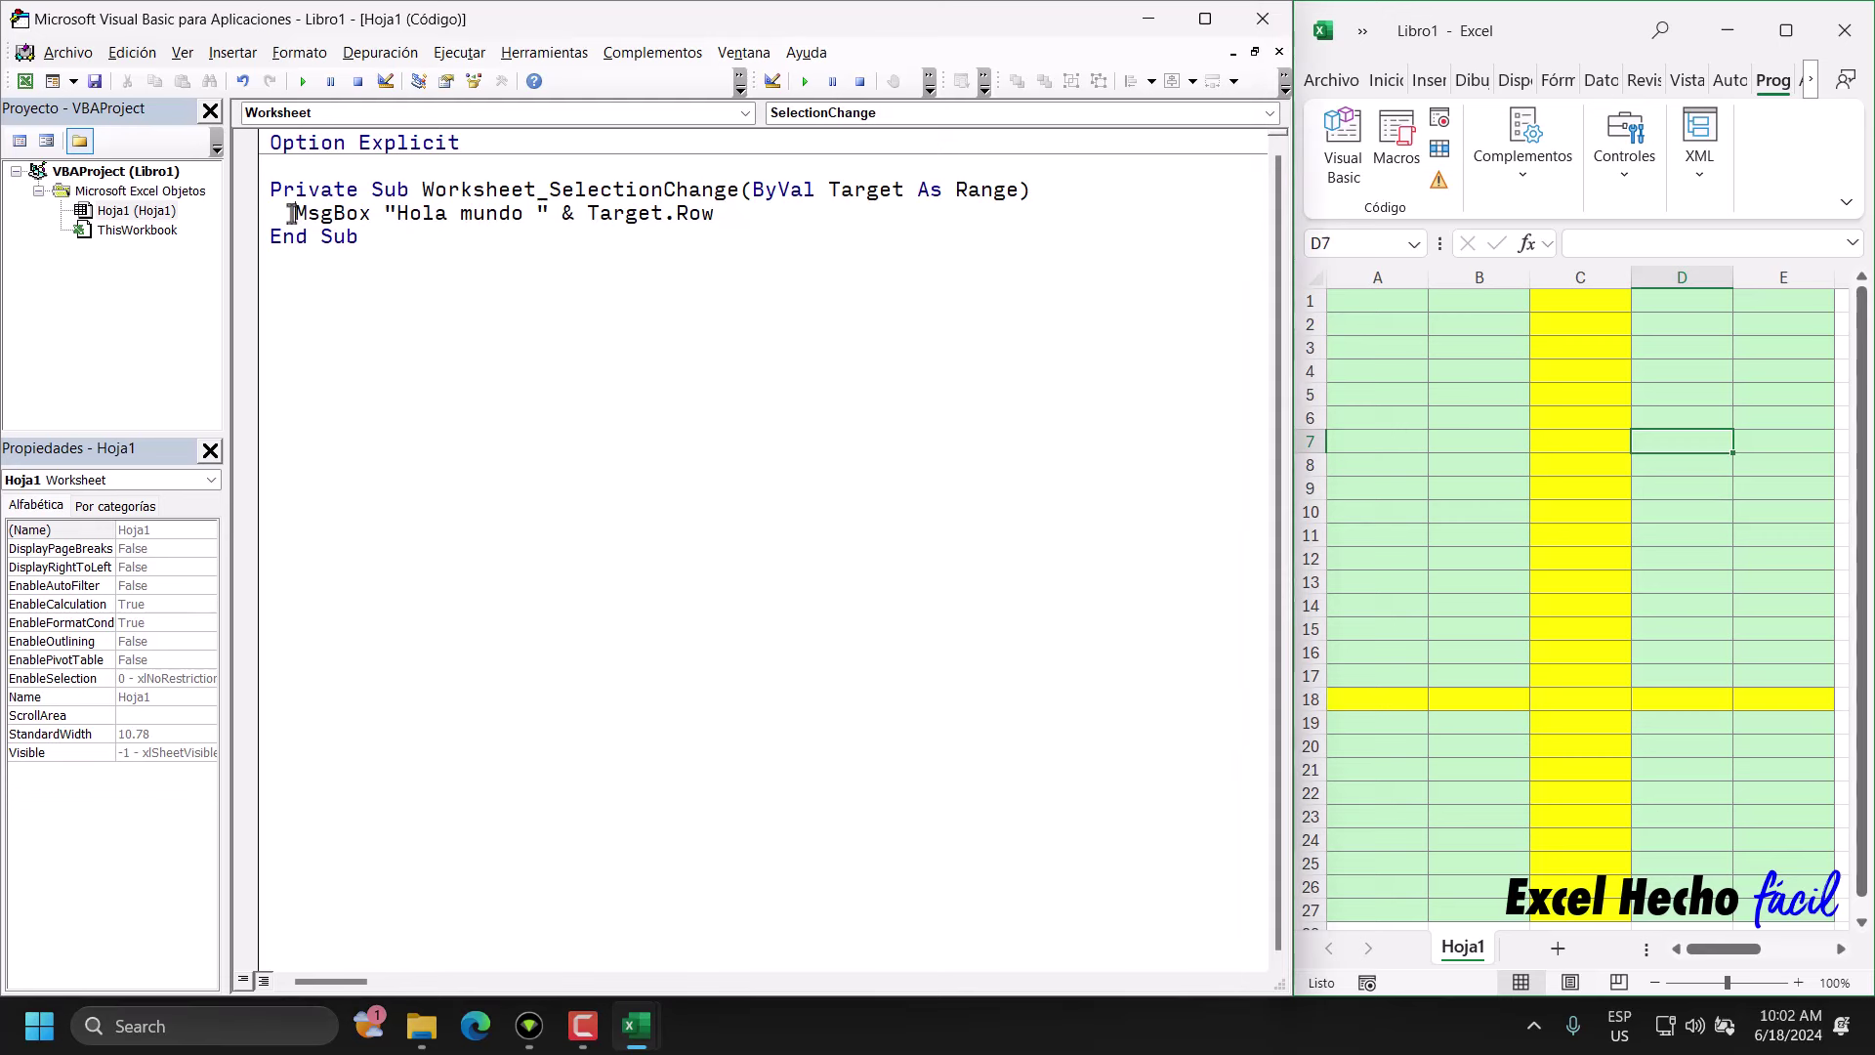
{"action": "left_click", "coordinate": [719, 217]}
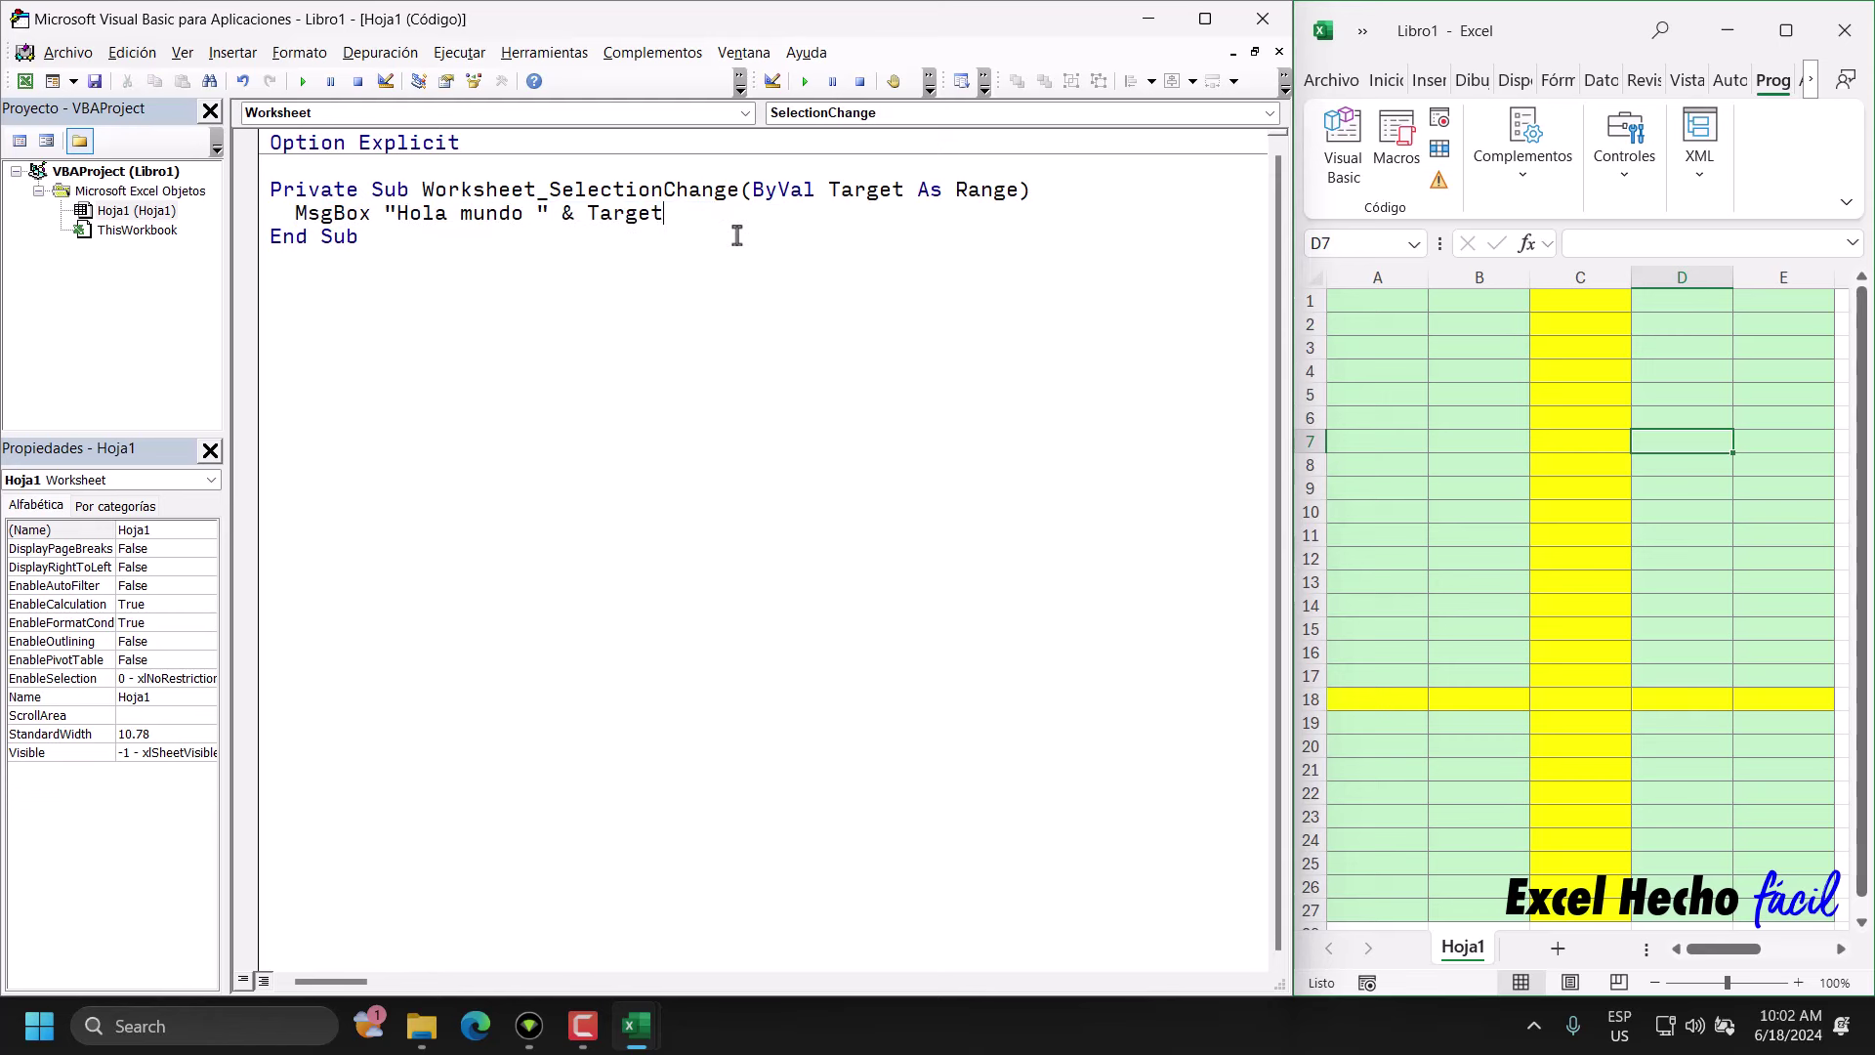
{"action": "type", "text": ".co"}
{"action": "key", "text": "Tab"}
- Test cells B11 and D16, closing the Hola mundo 2 and Hola mundo 4 messages
{"action": "left_click", "coordinate": [1473, 540]}
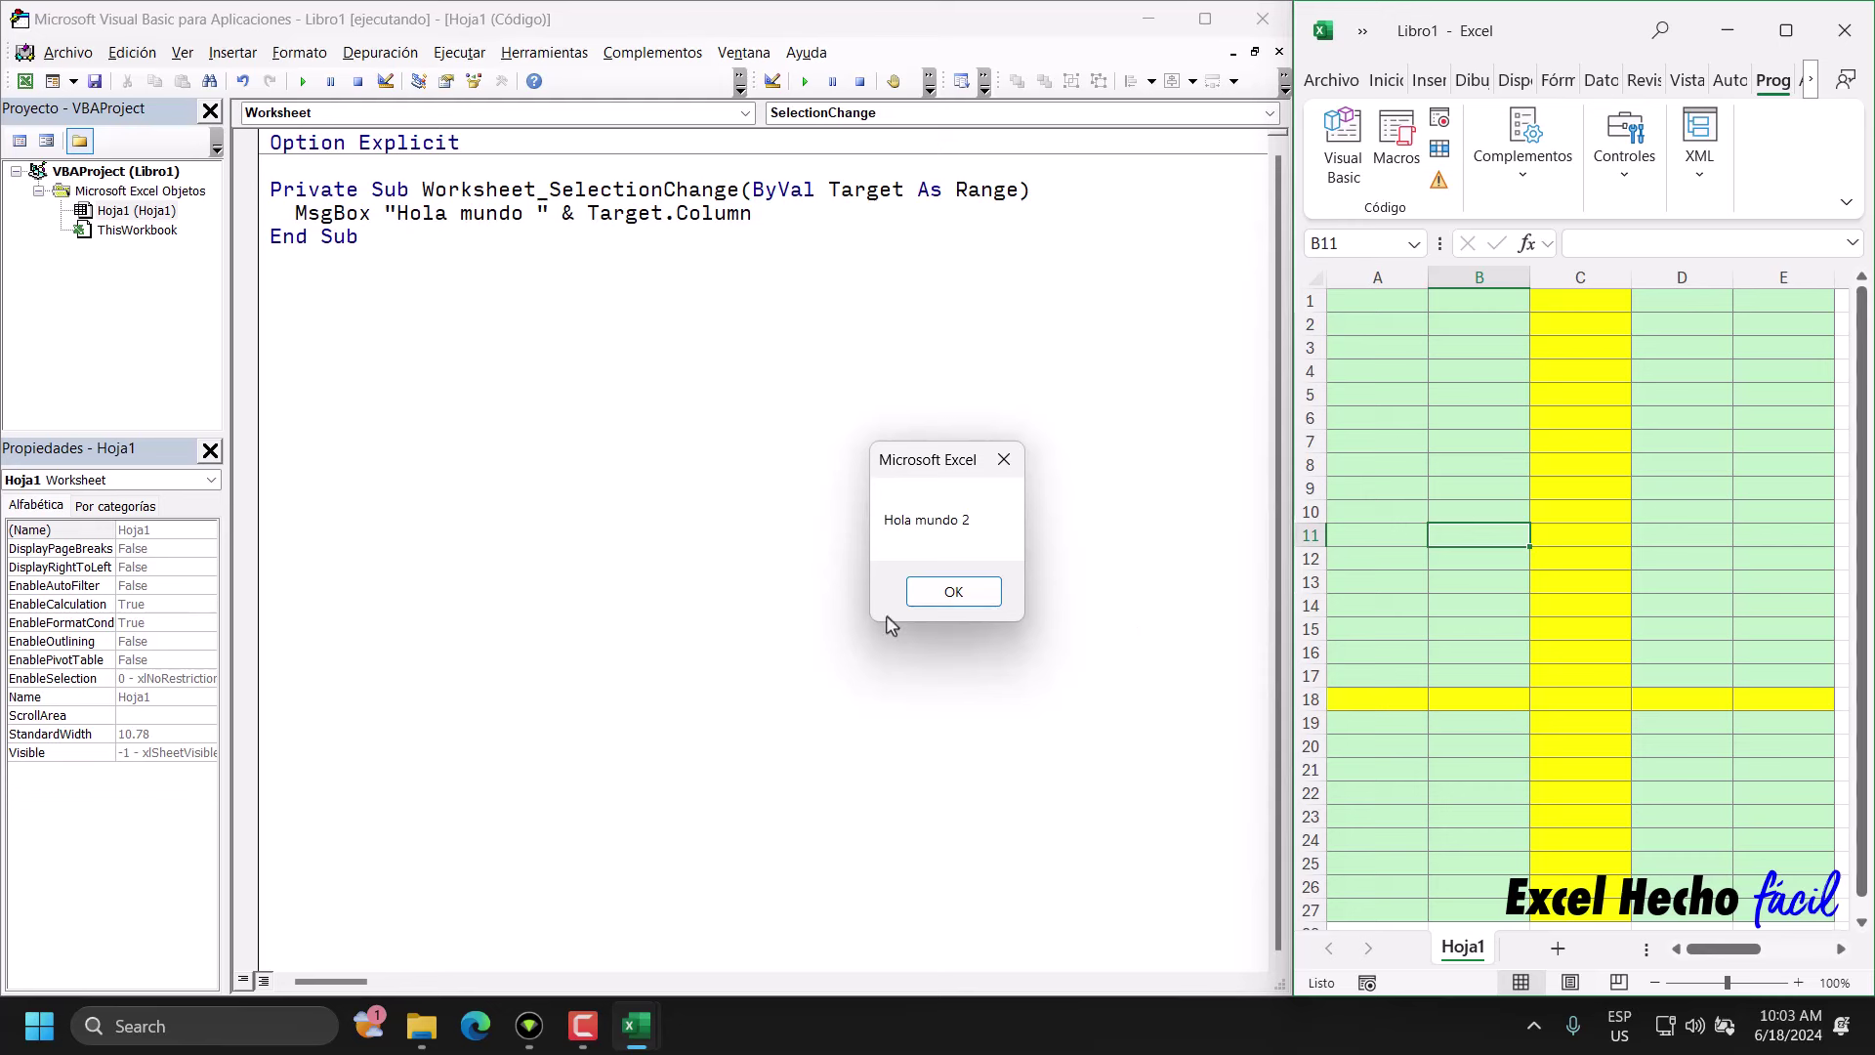
{"action": "left_click", "coordinate": [942, 592]}
{"action": "left_click", "coordinate": [1699, 659]}
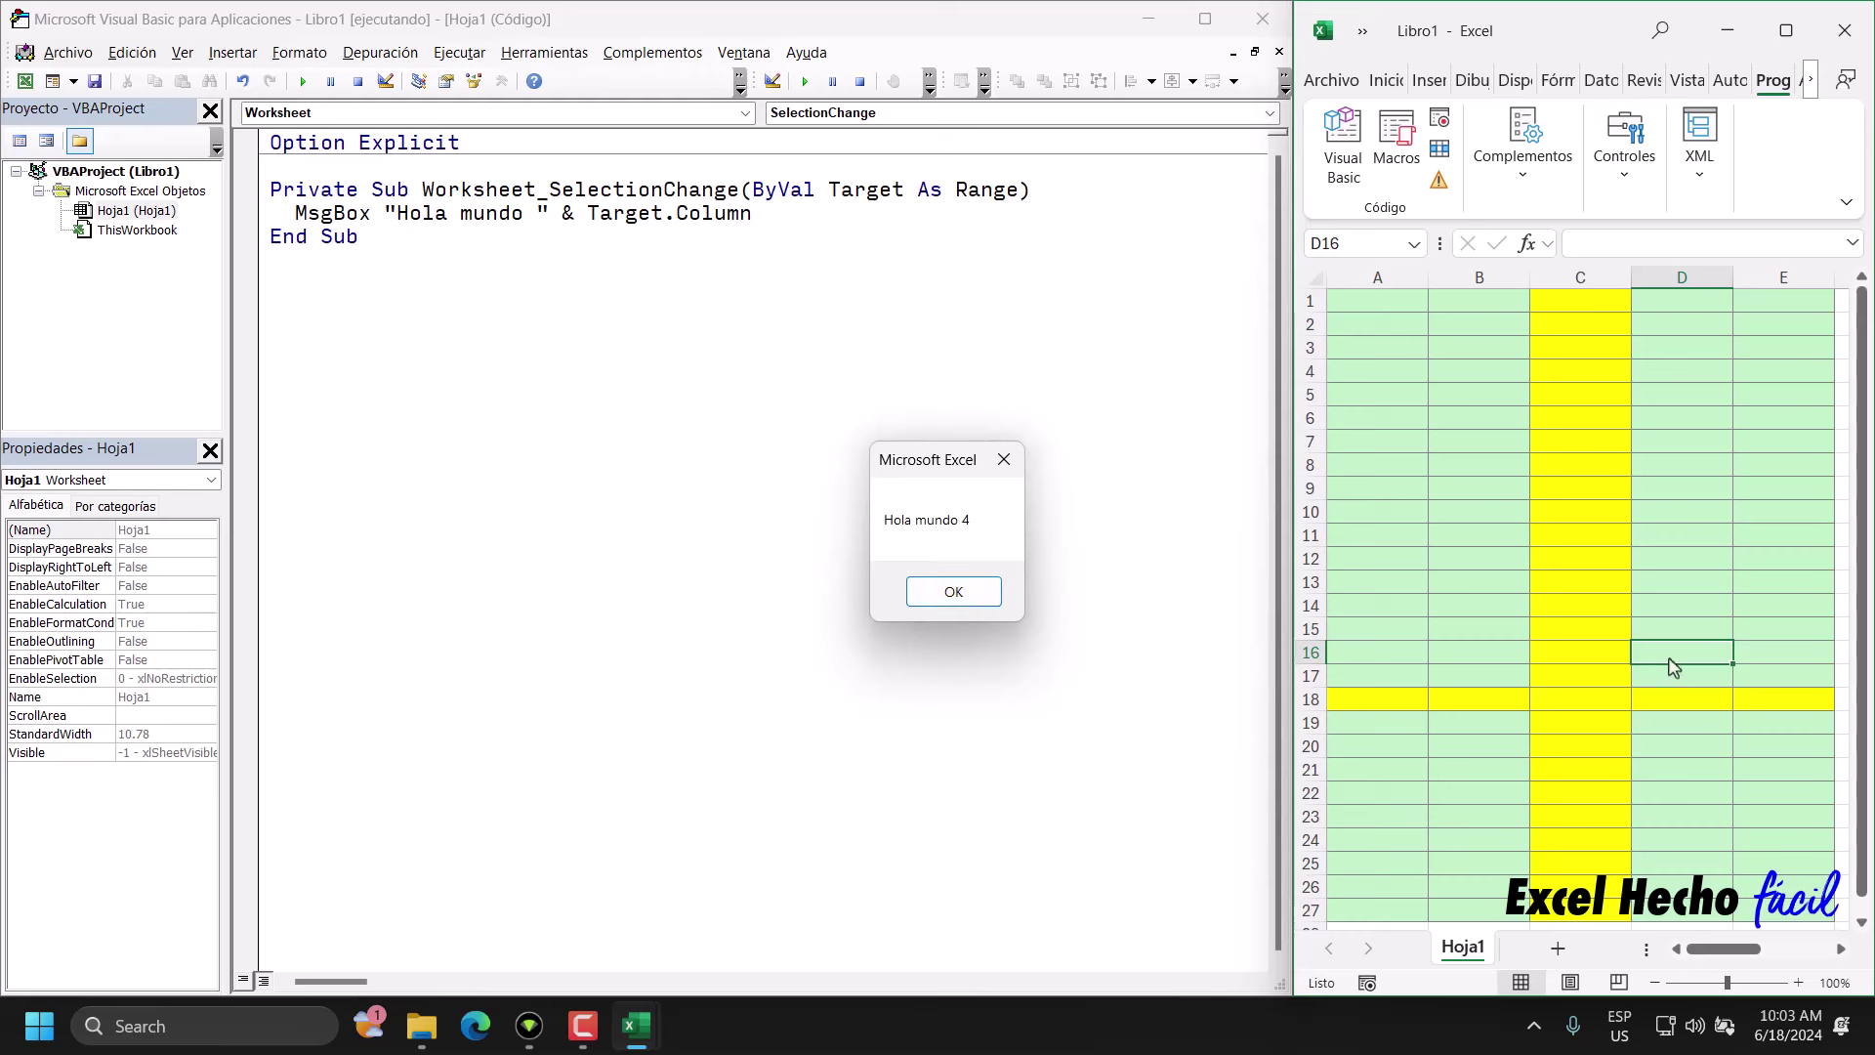
{"action": "left_click", "coordinate": [954, 593]}
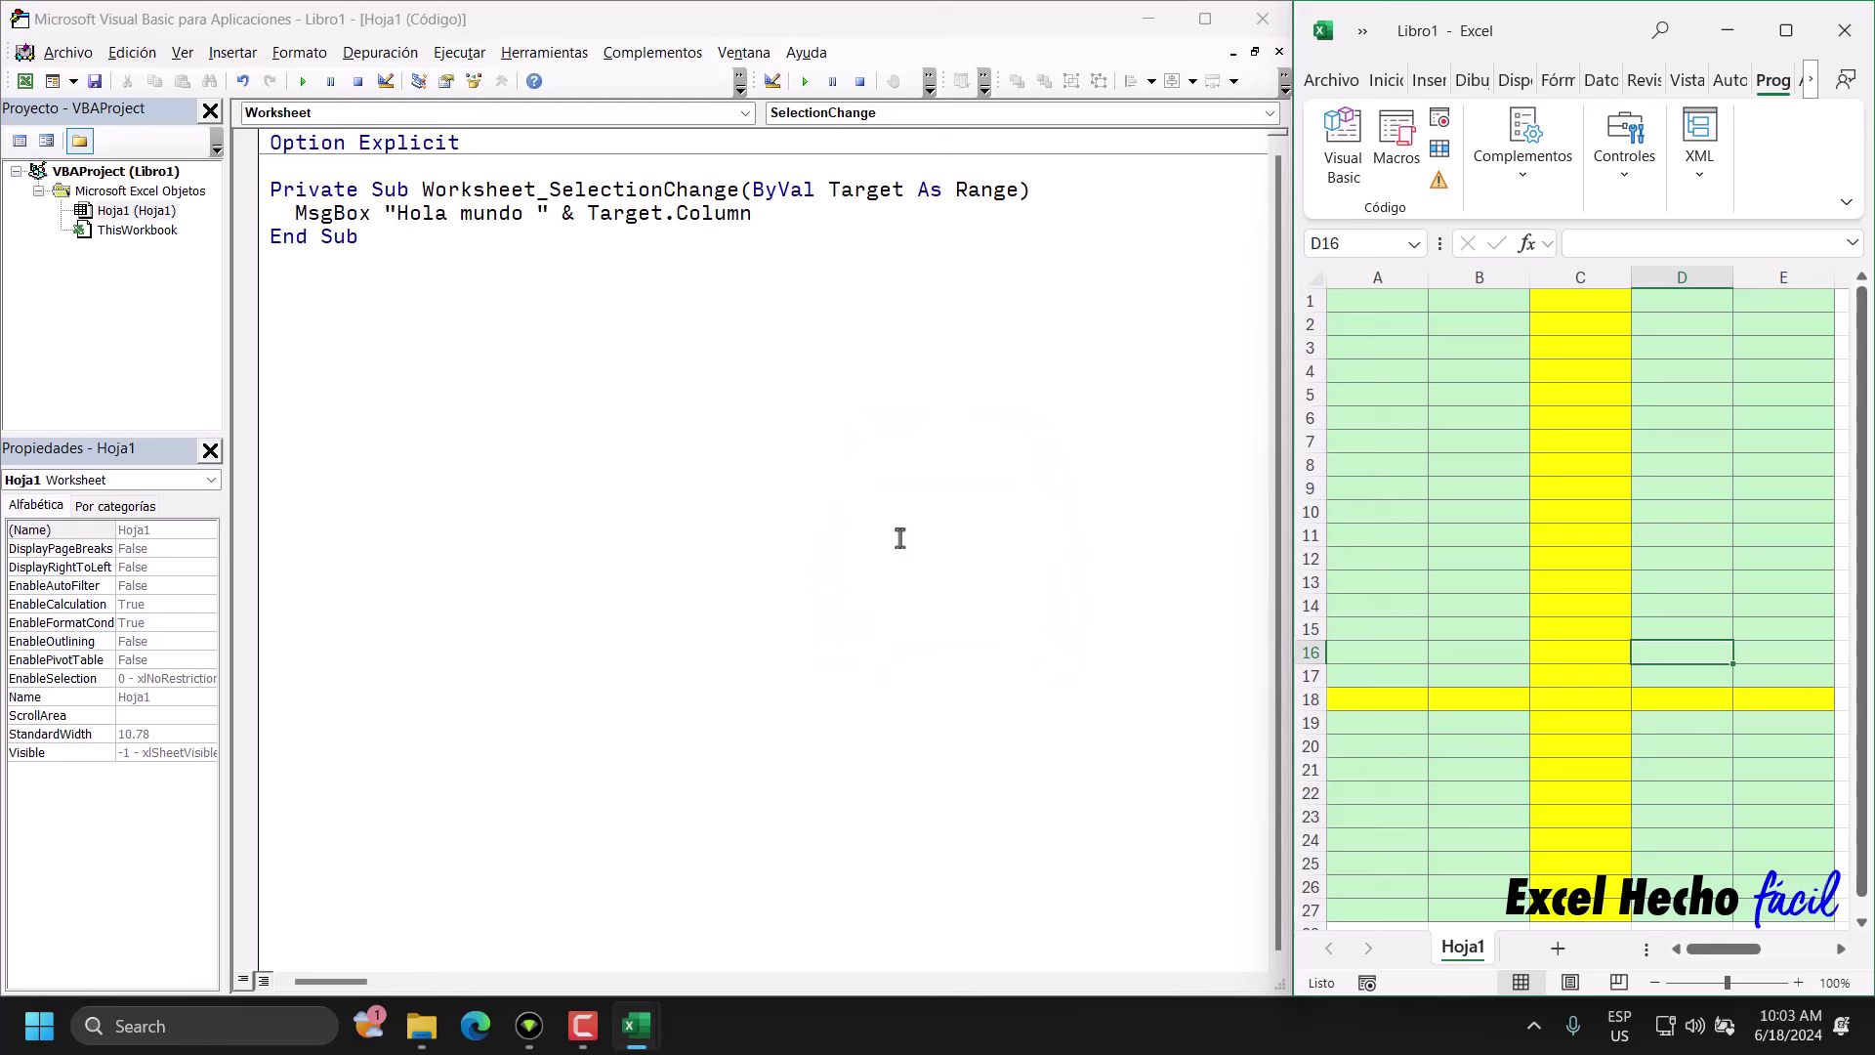
{"action": "left_click_drag", "start_coordinate": [752, 213], "coordinate": [293, 213]}
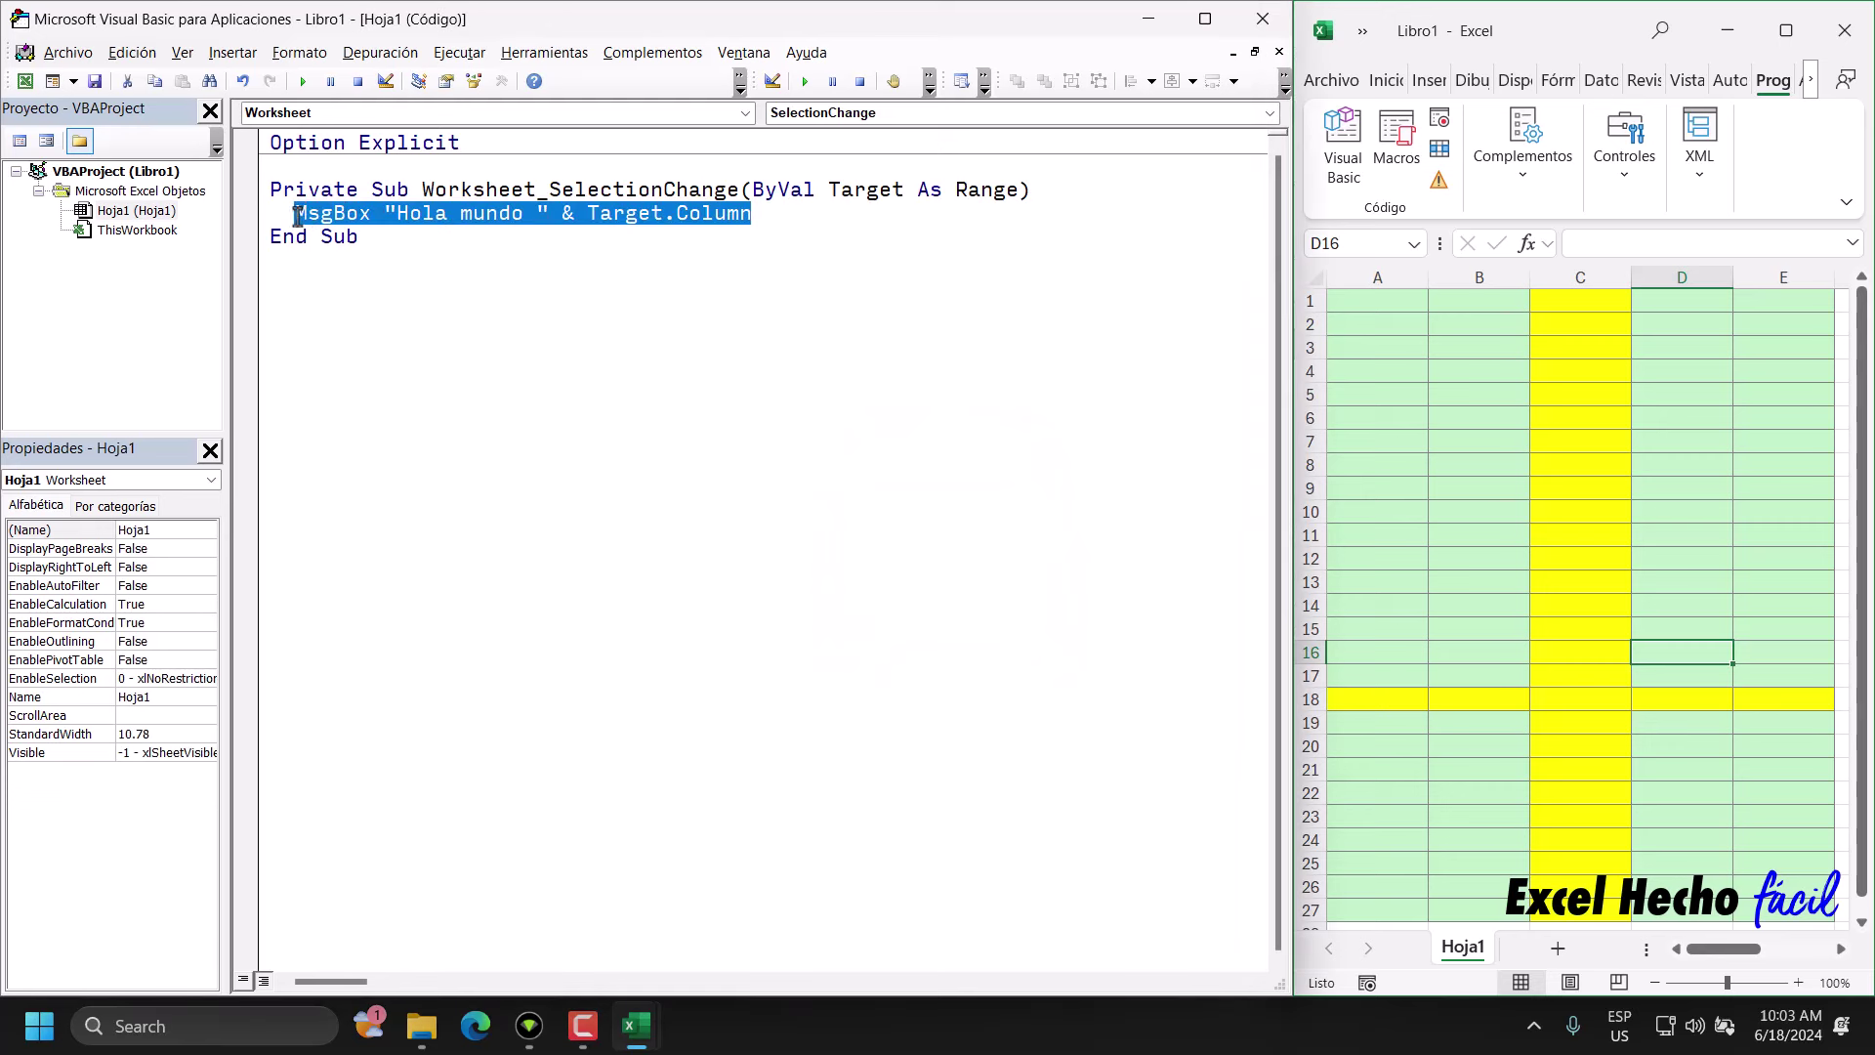
- Delete the MsgBox statement and confirm cells A5, A10, D13, E18, E20 show no message
{"action": "key", "text": "Delete"}
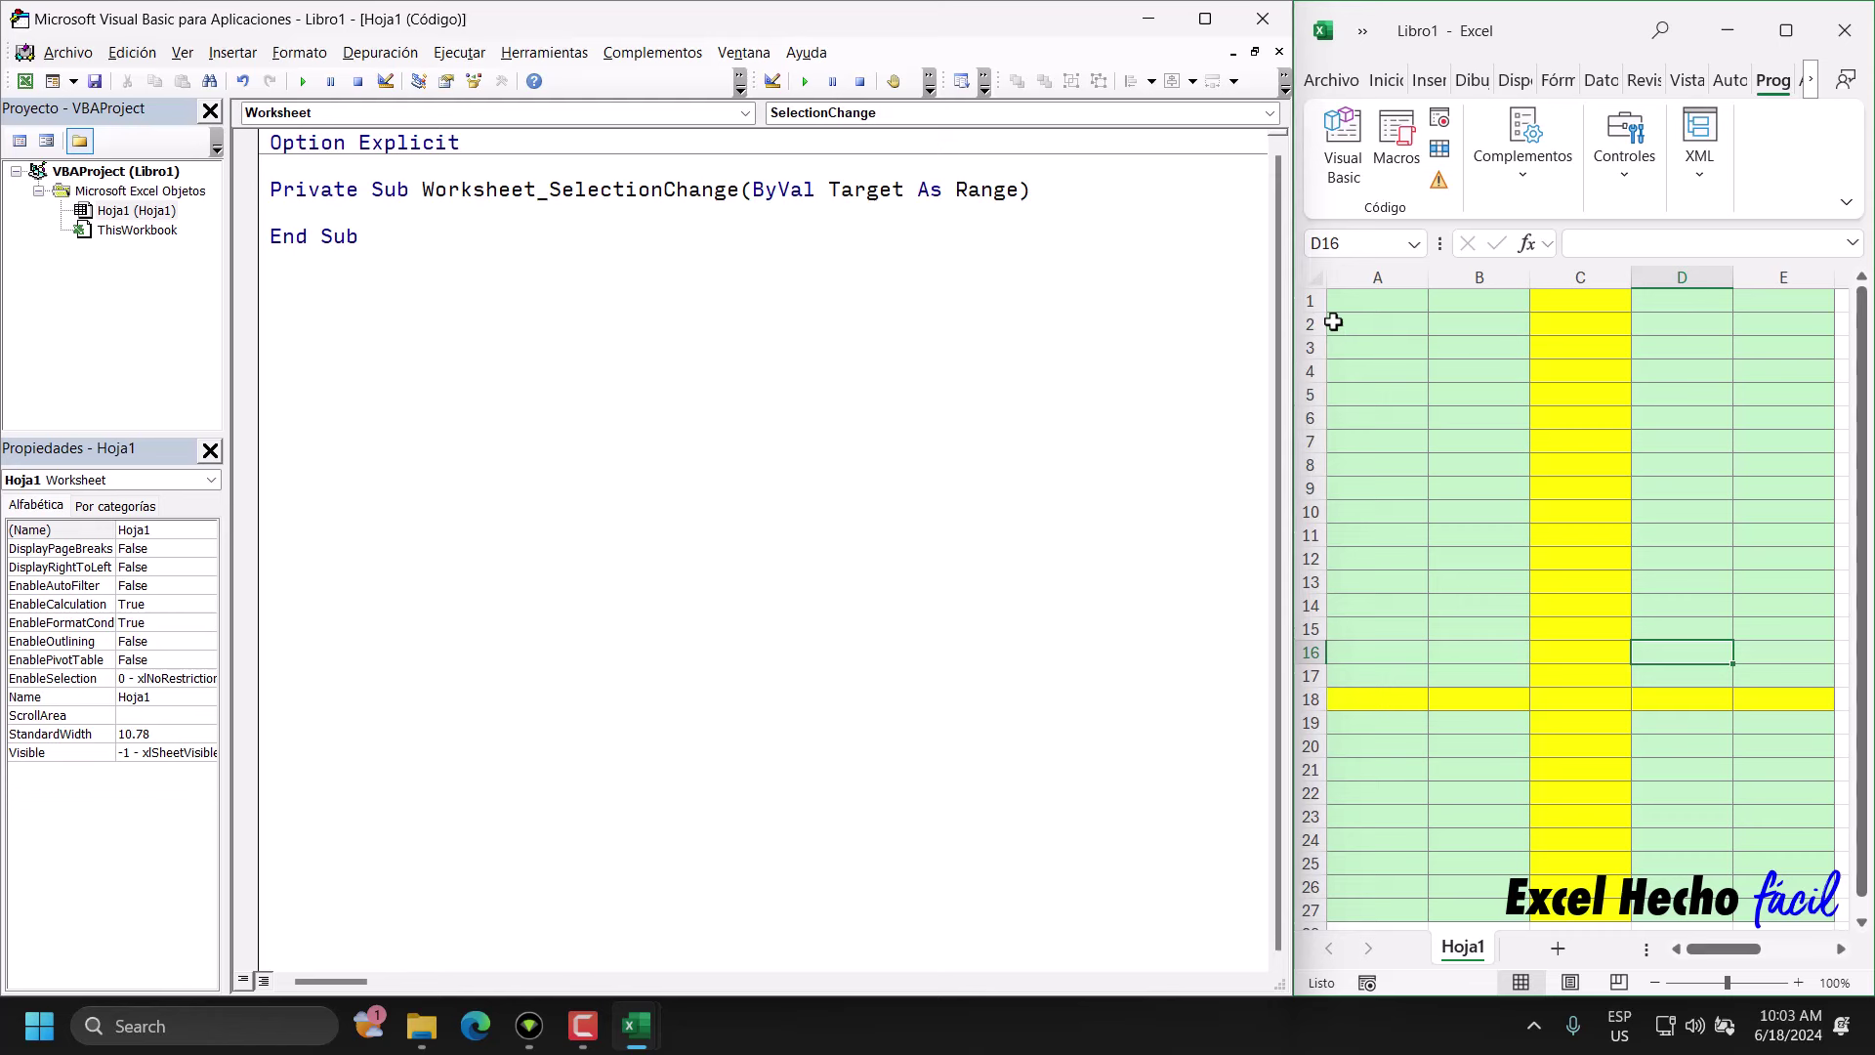
{"action": "left_click", "coordinate": [1368, 396]}
{"action": "left_click", "coordinate": [1402, 518]}
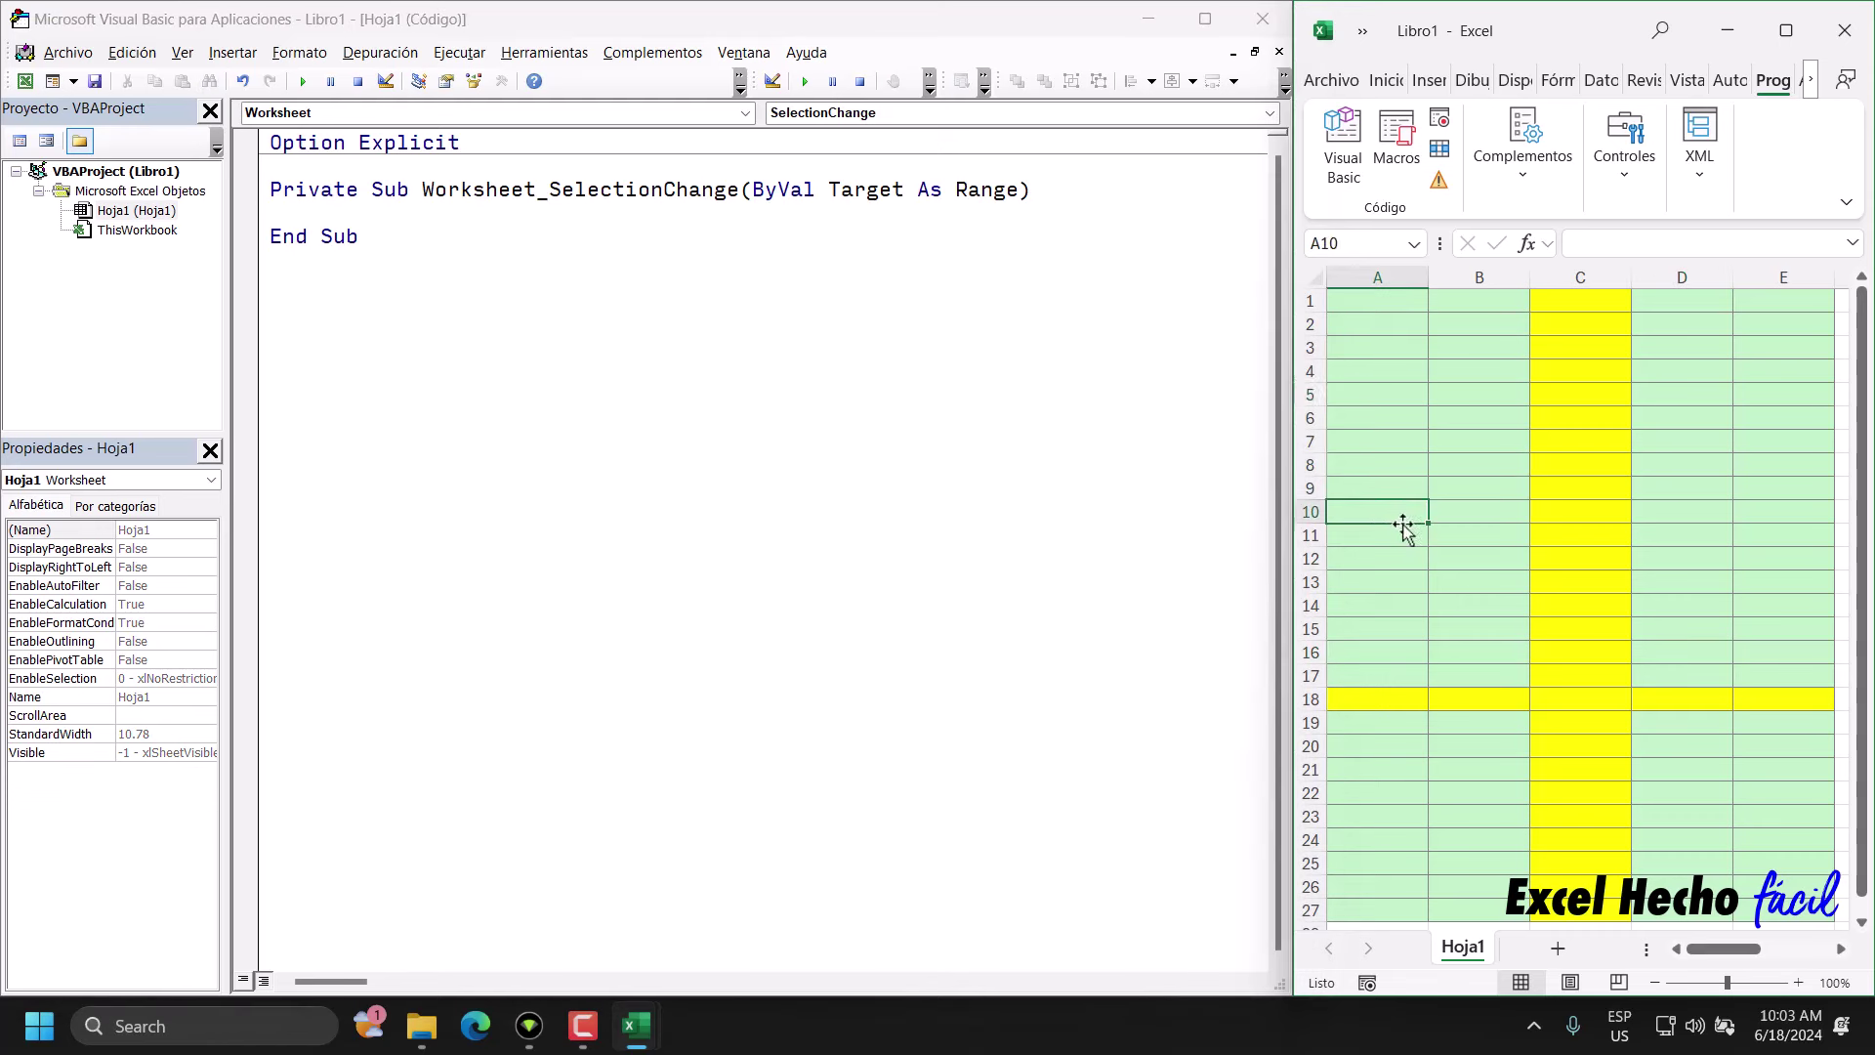
{"action": "left_click", "coordinate": [1716, 578]}
{"action": "left_click", "coordinate": [1738, 698]}
{"action": "left_click", "coordinate": [1733, 744]}
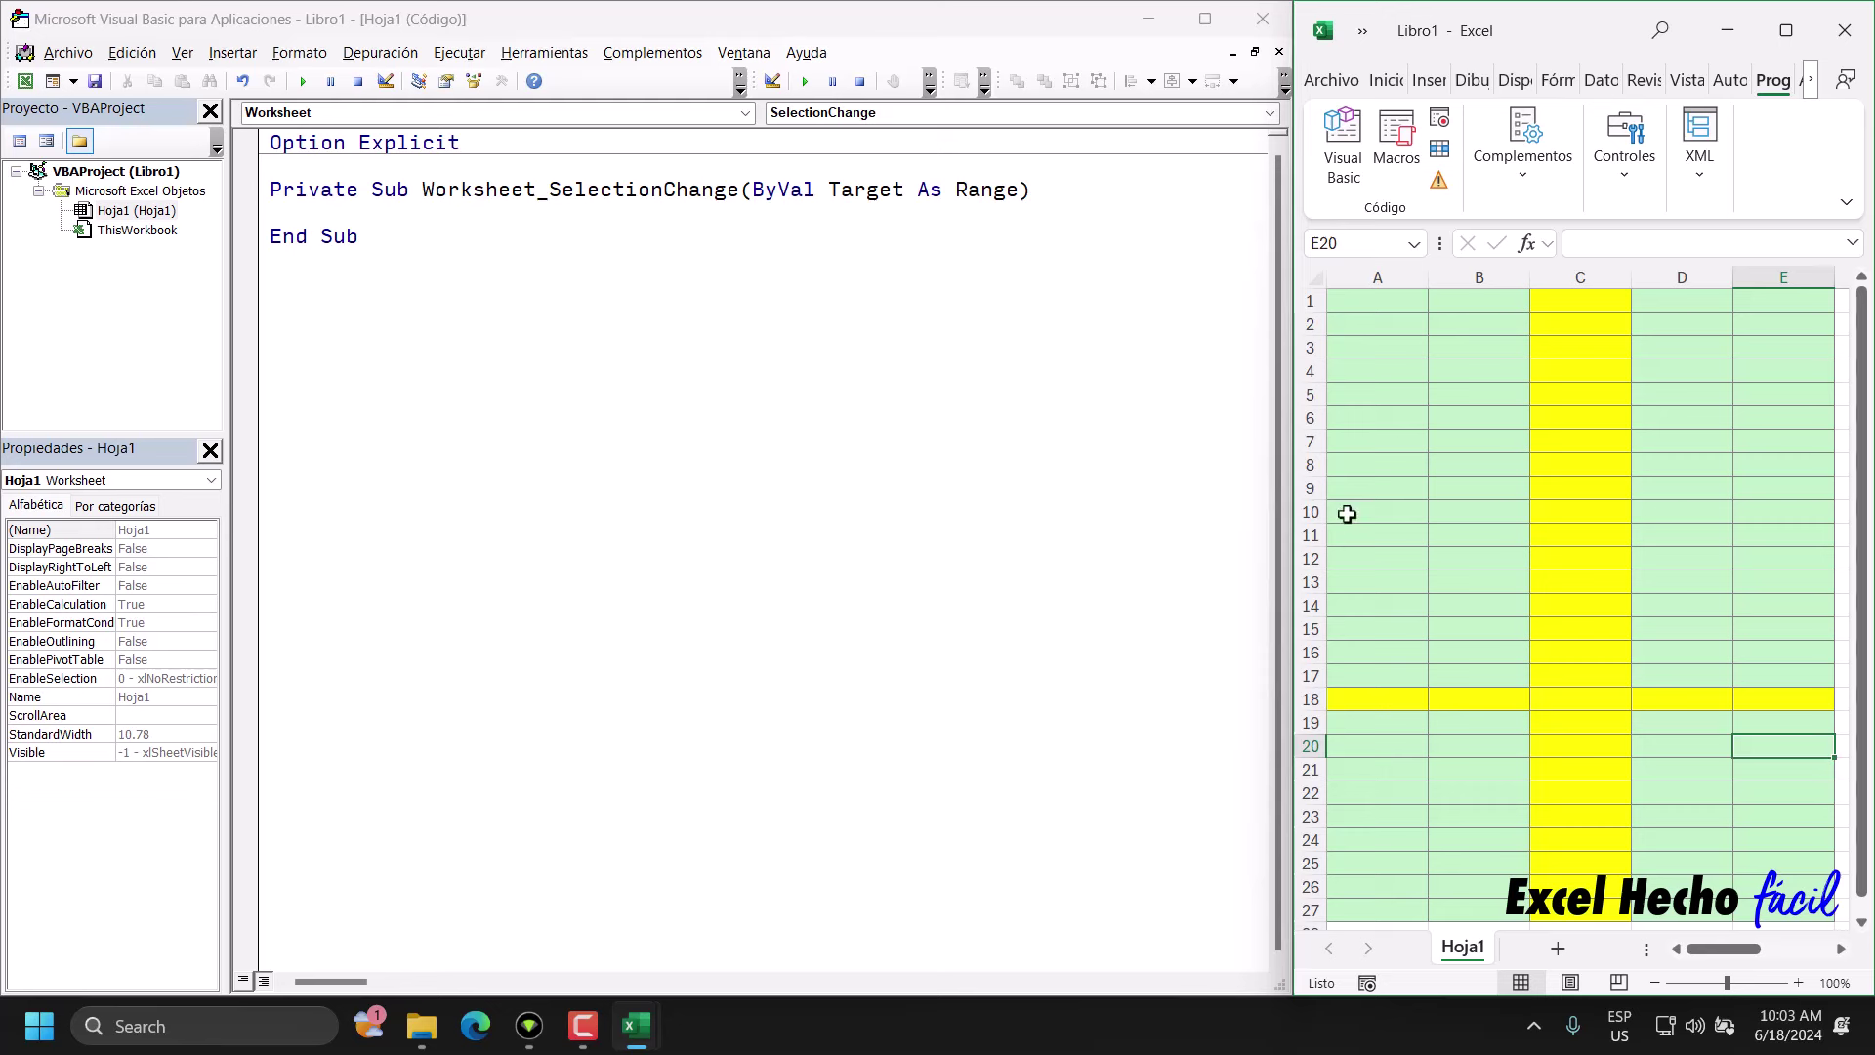
- Point out the Target parameter and select B13, A1, A23 and A1 to recheck
{"action": "left_click_drag", "start_coordinate": [904, 192], "coordinate": [831, 199]}
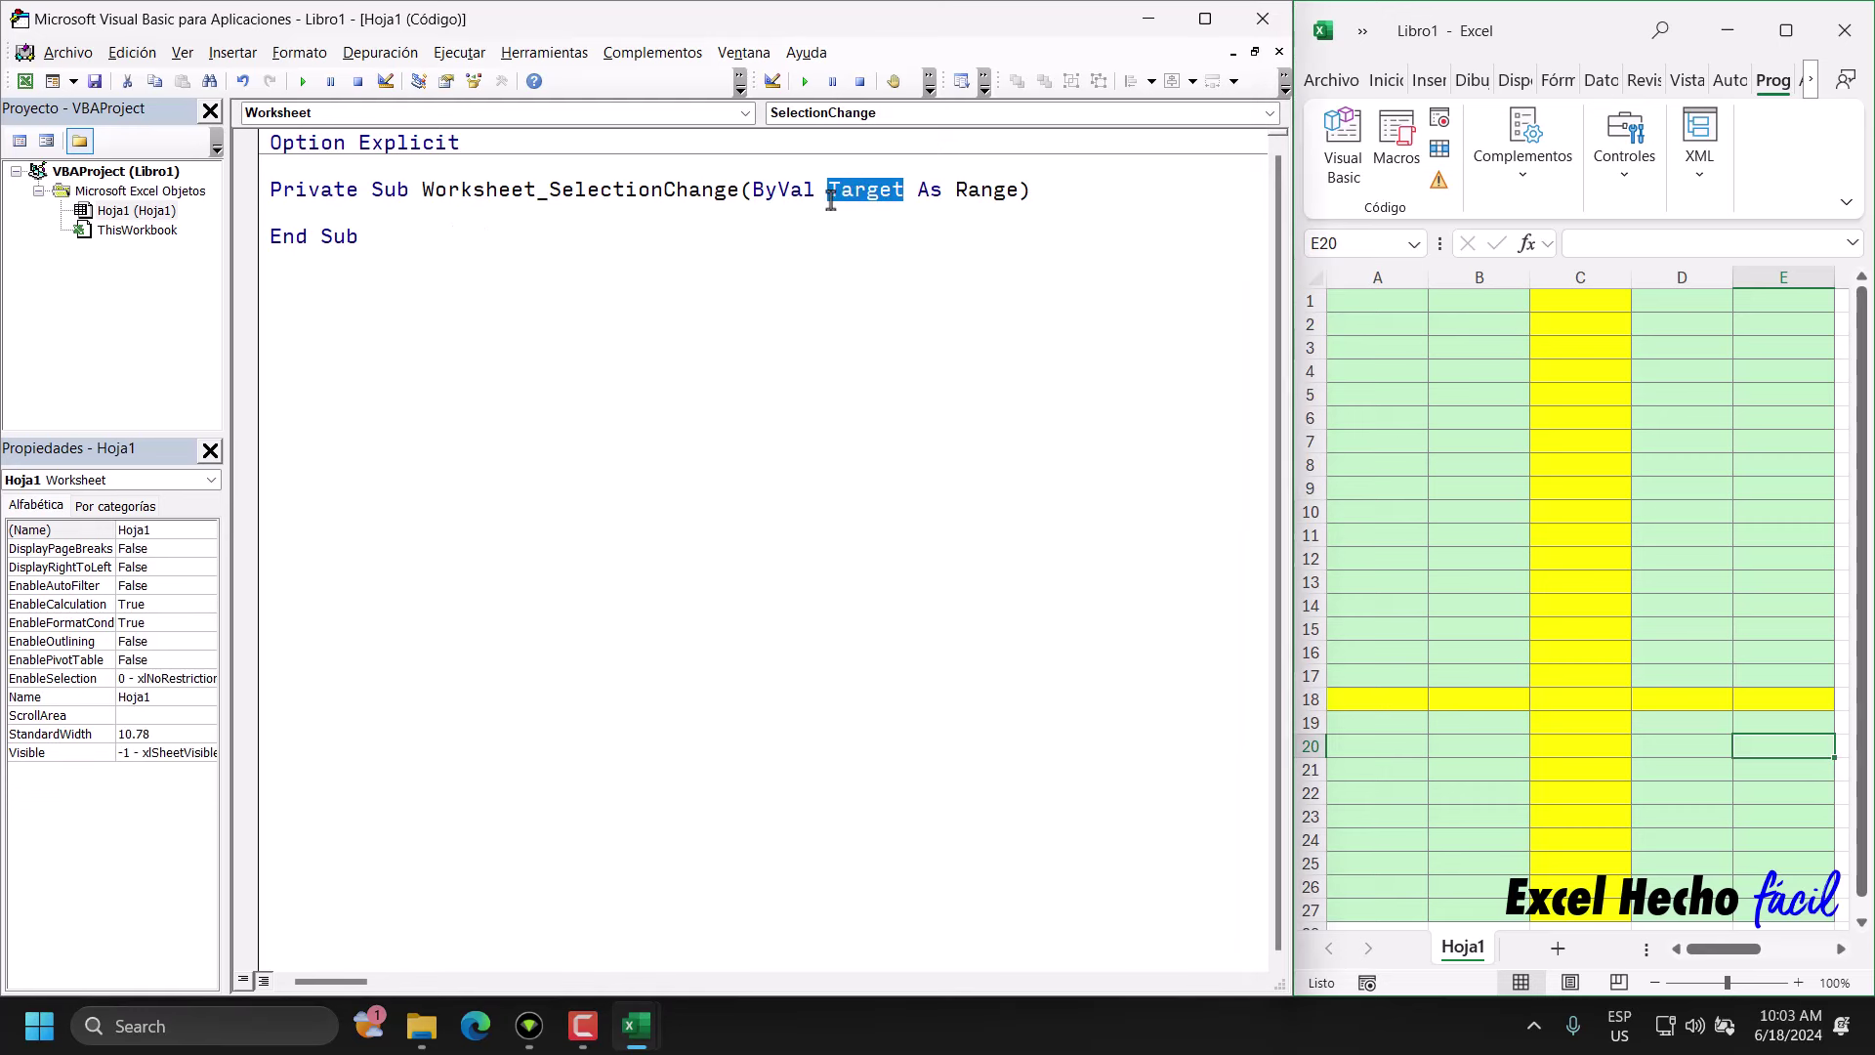
{"action": "left_click", "coordinate": [438, 212]}
{"action": "left_click", "coordinate": [1450, 585]}
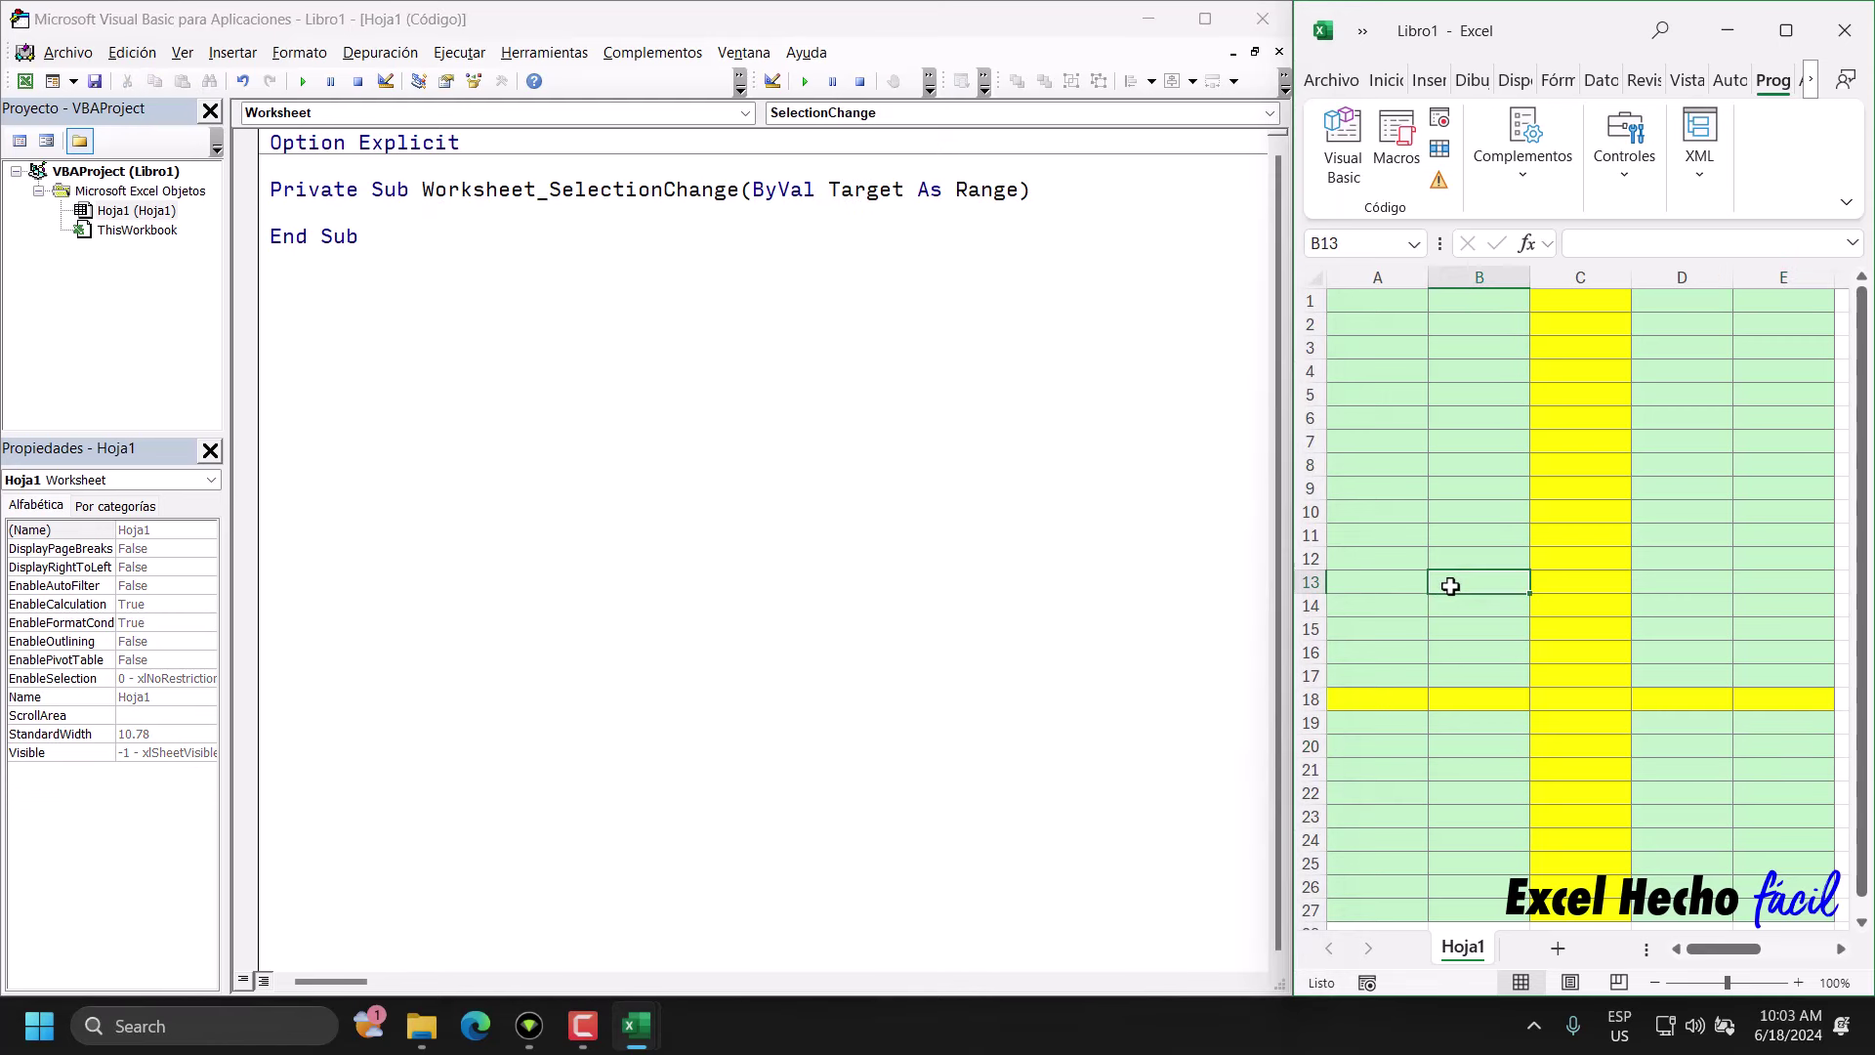
{"action": "left_click", "coordinate": [1349, 304]}
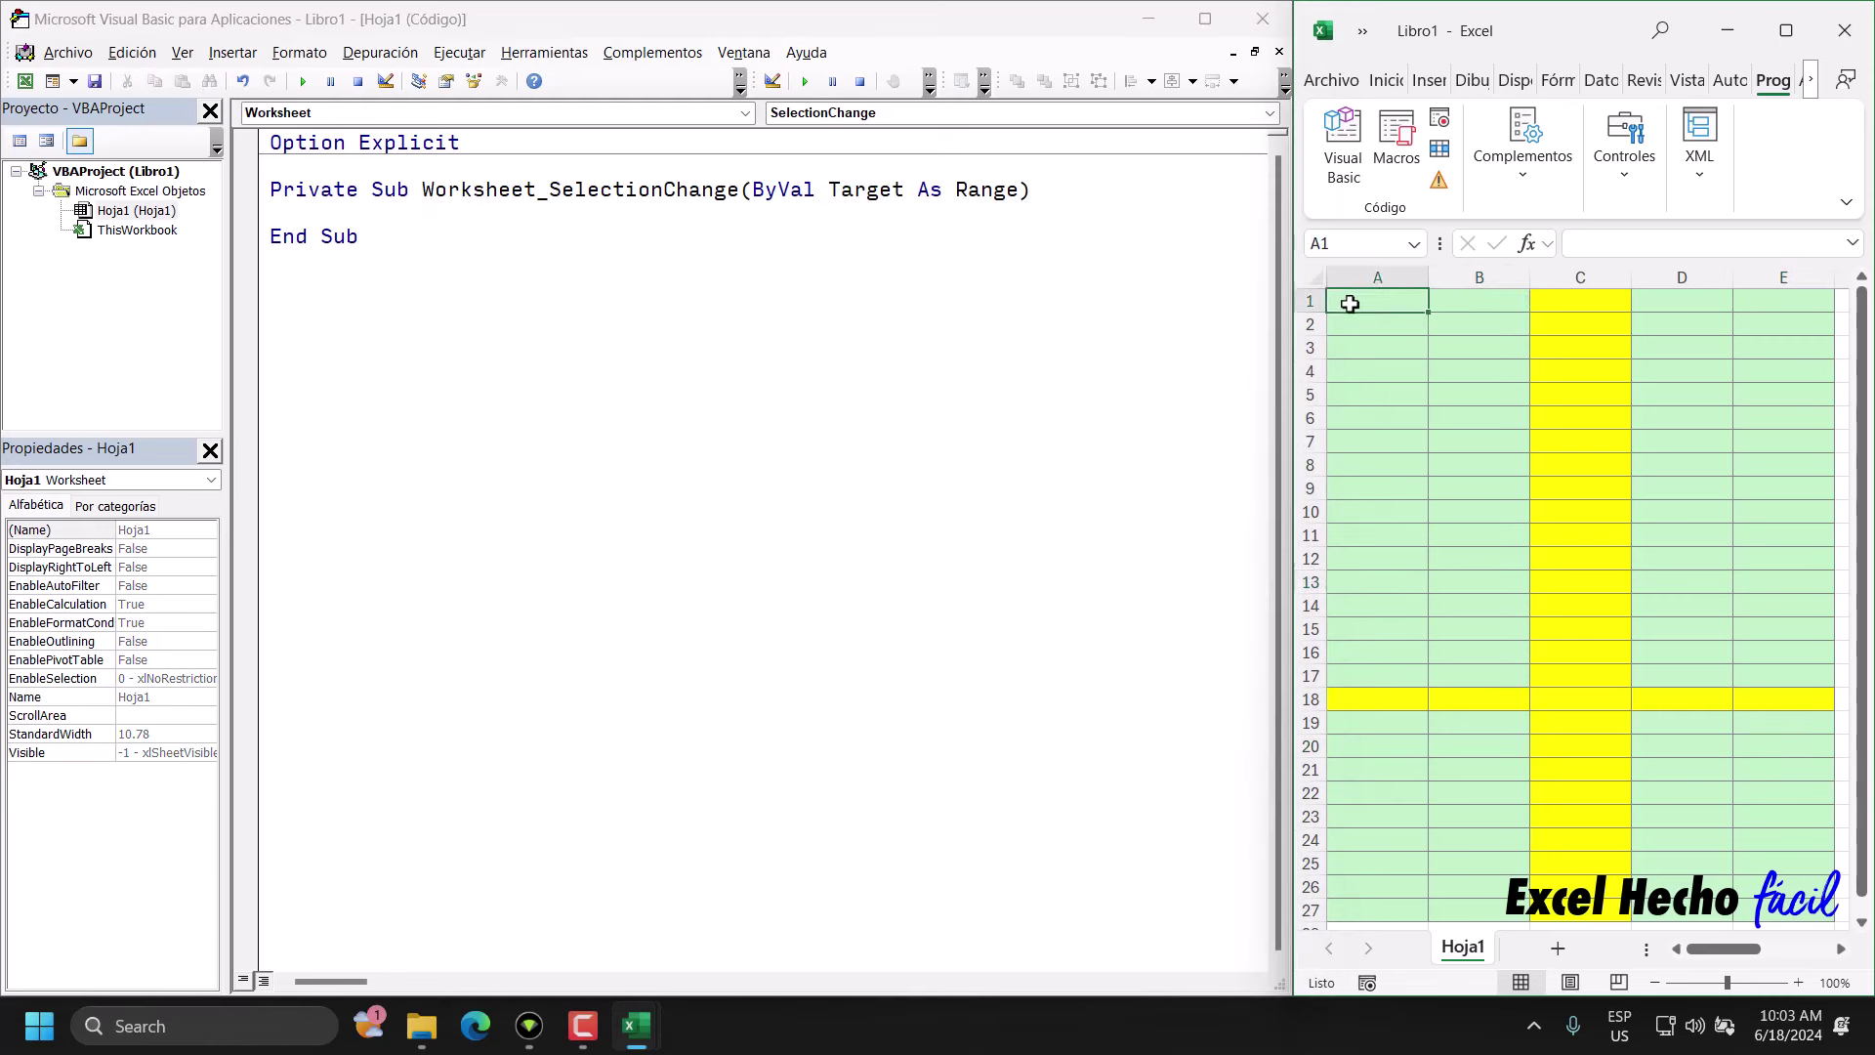
{"action": "left_click", "coordinate": [1395, 808]}
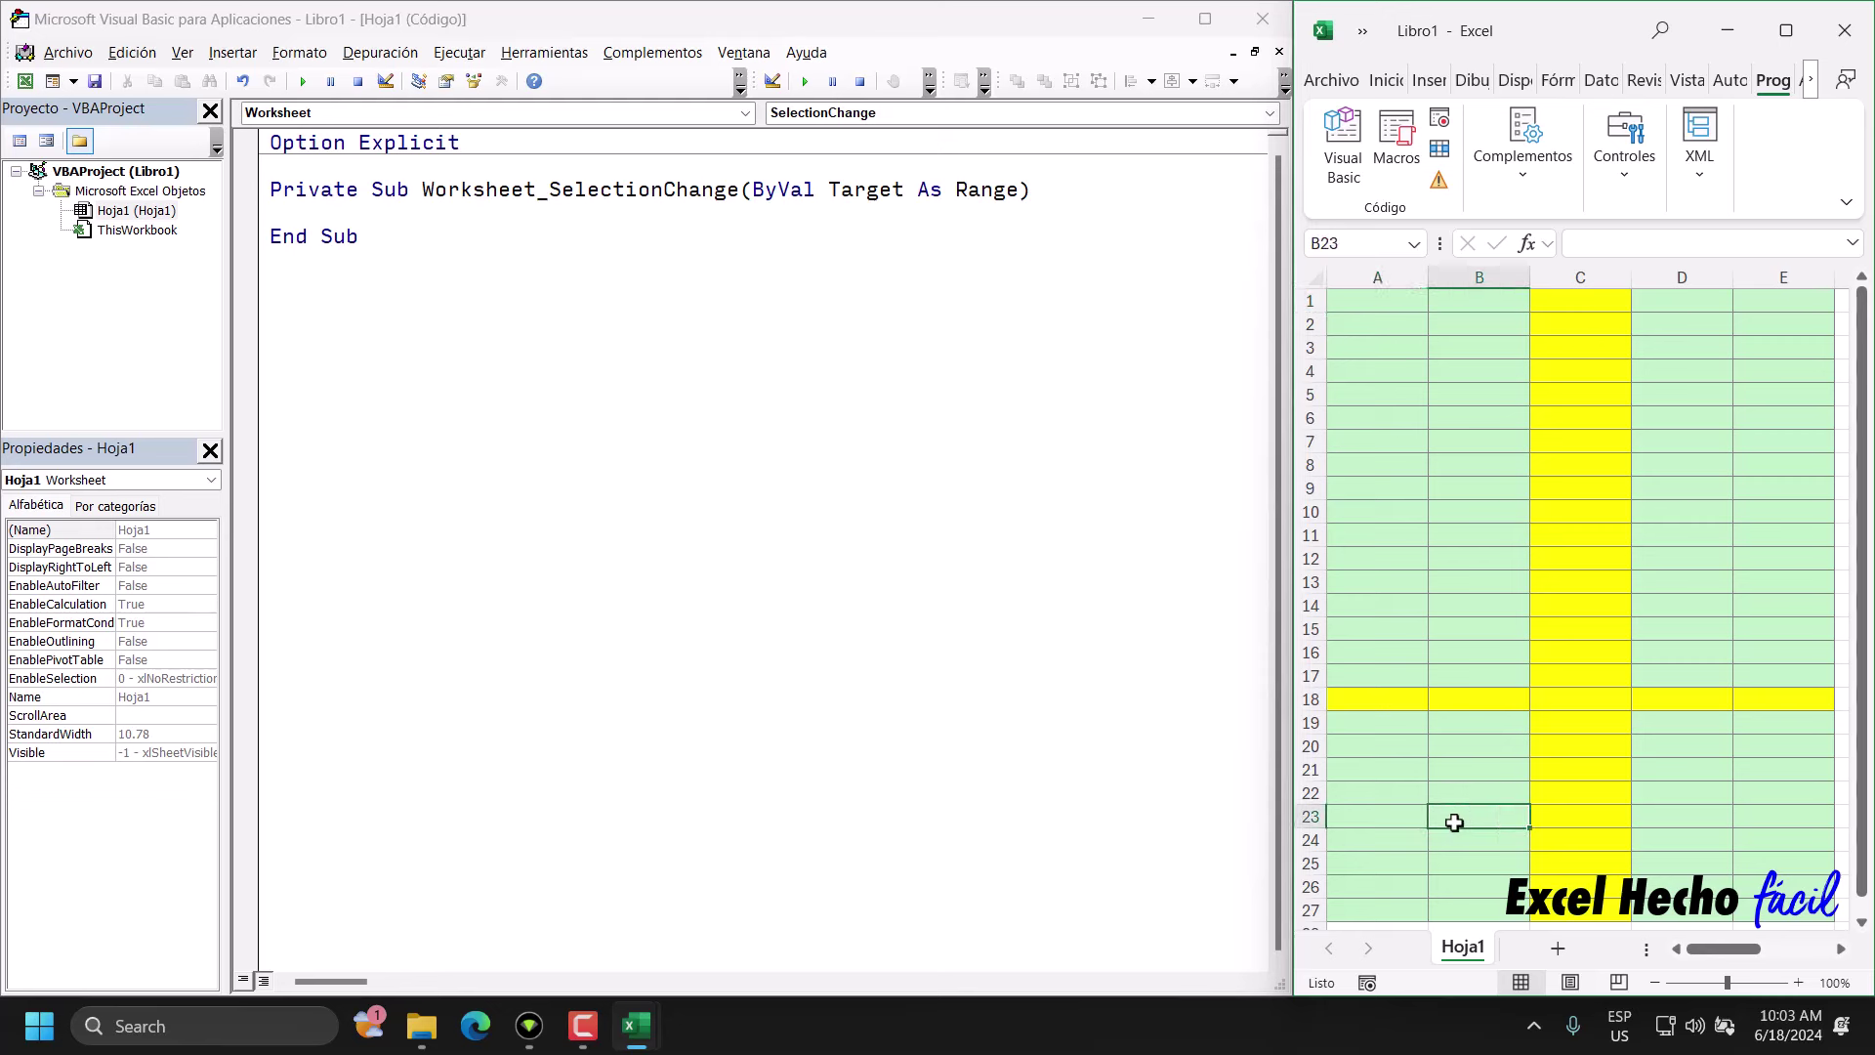
{"action": "left_click", "coordinate": [1369, 297]}
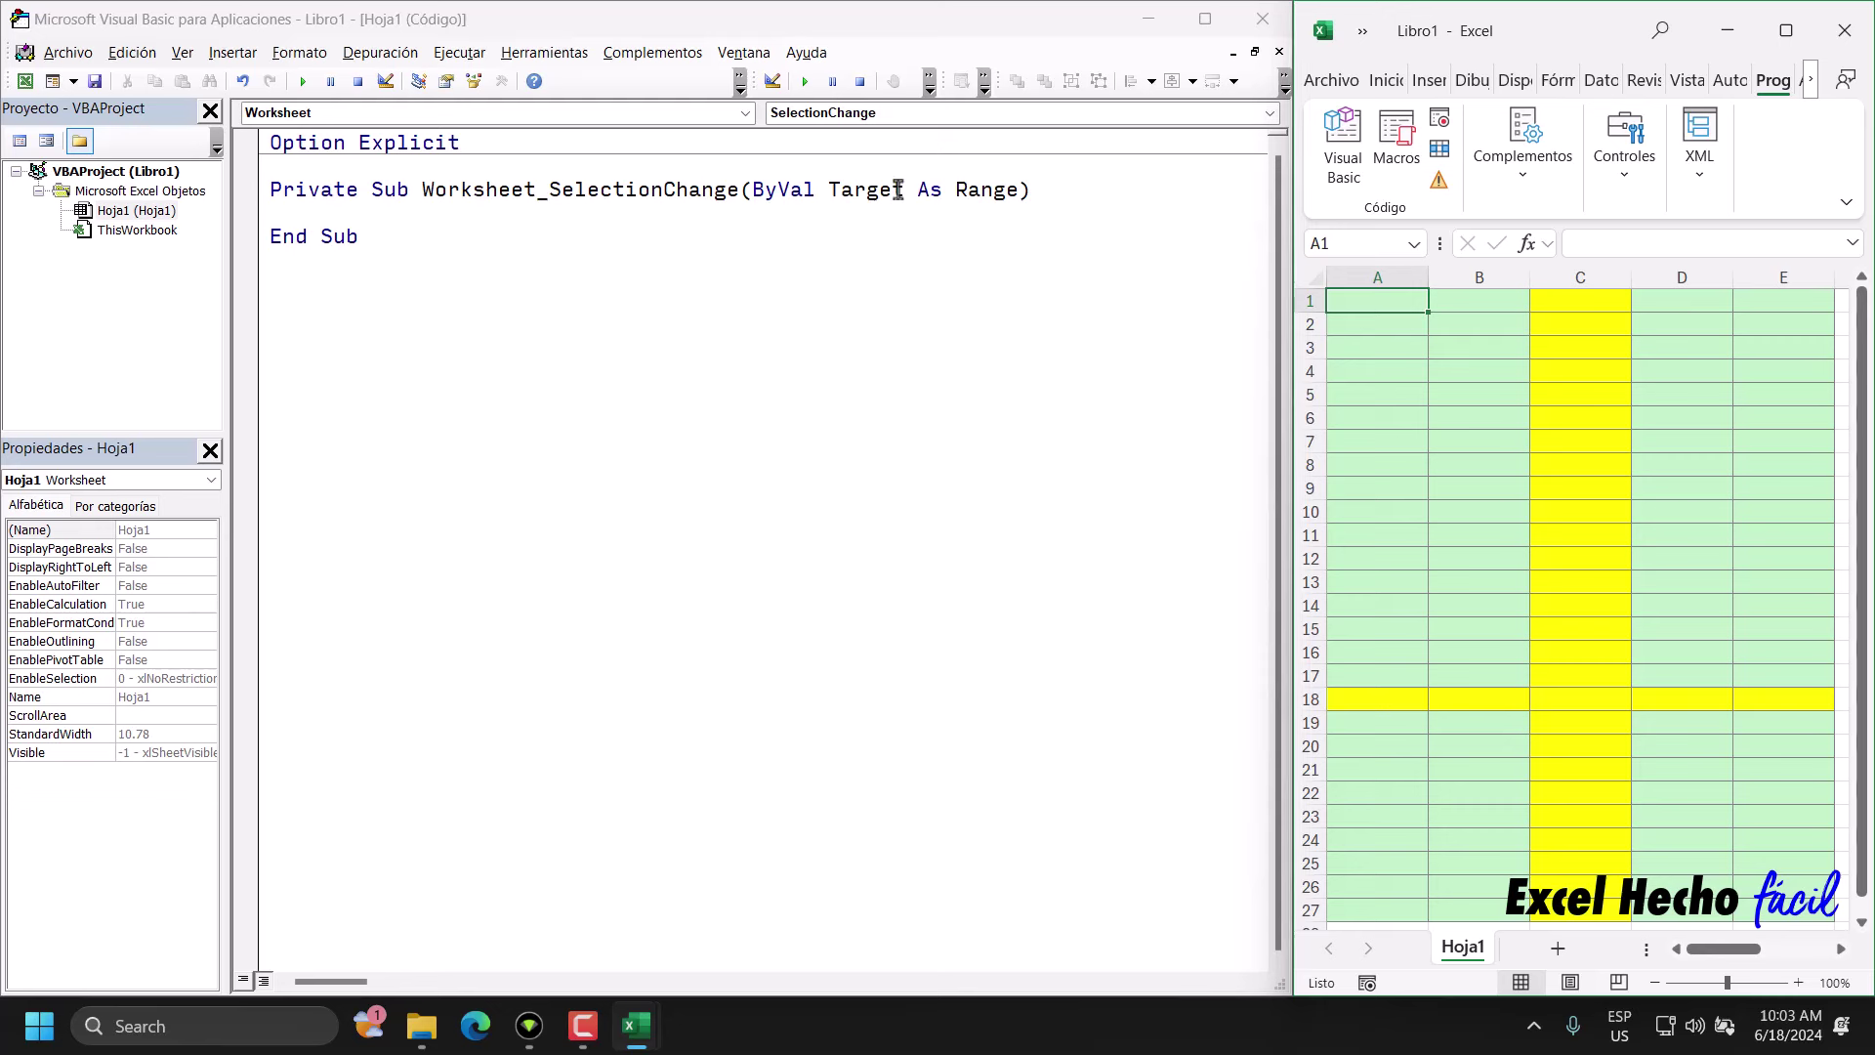
{"action": "left_click_drag", "start_coordinate": [904, 190], "coordinate": [828, 190]}
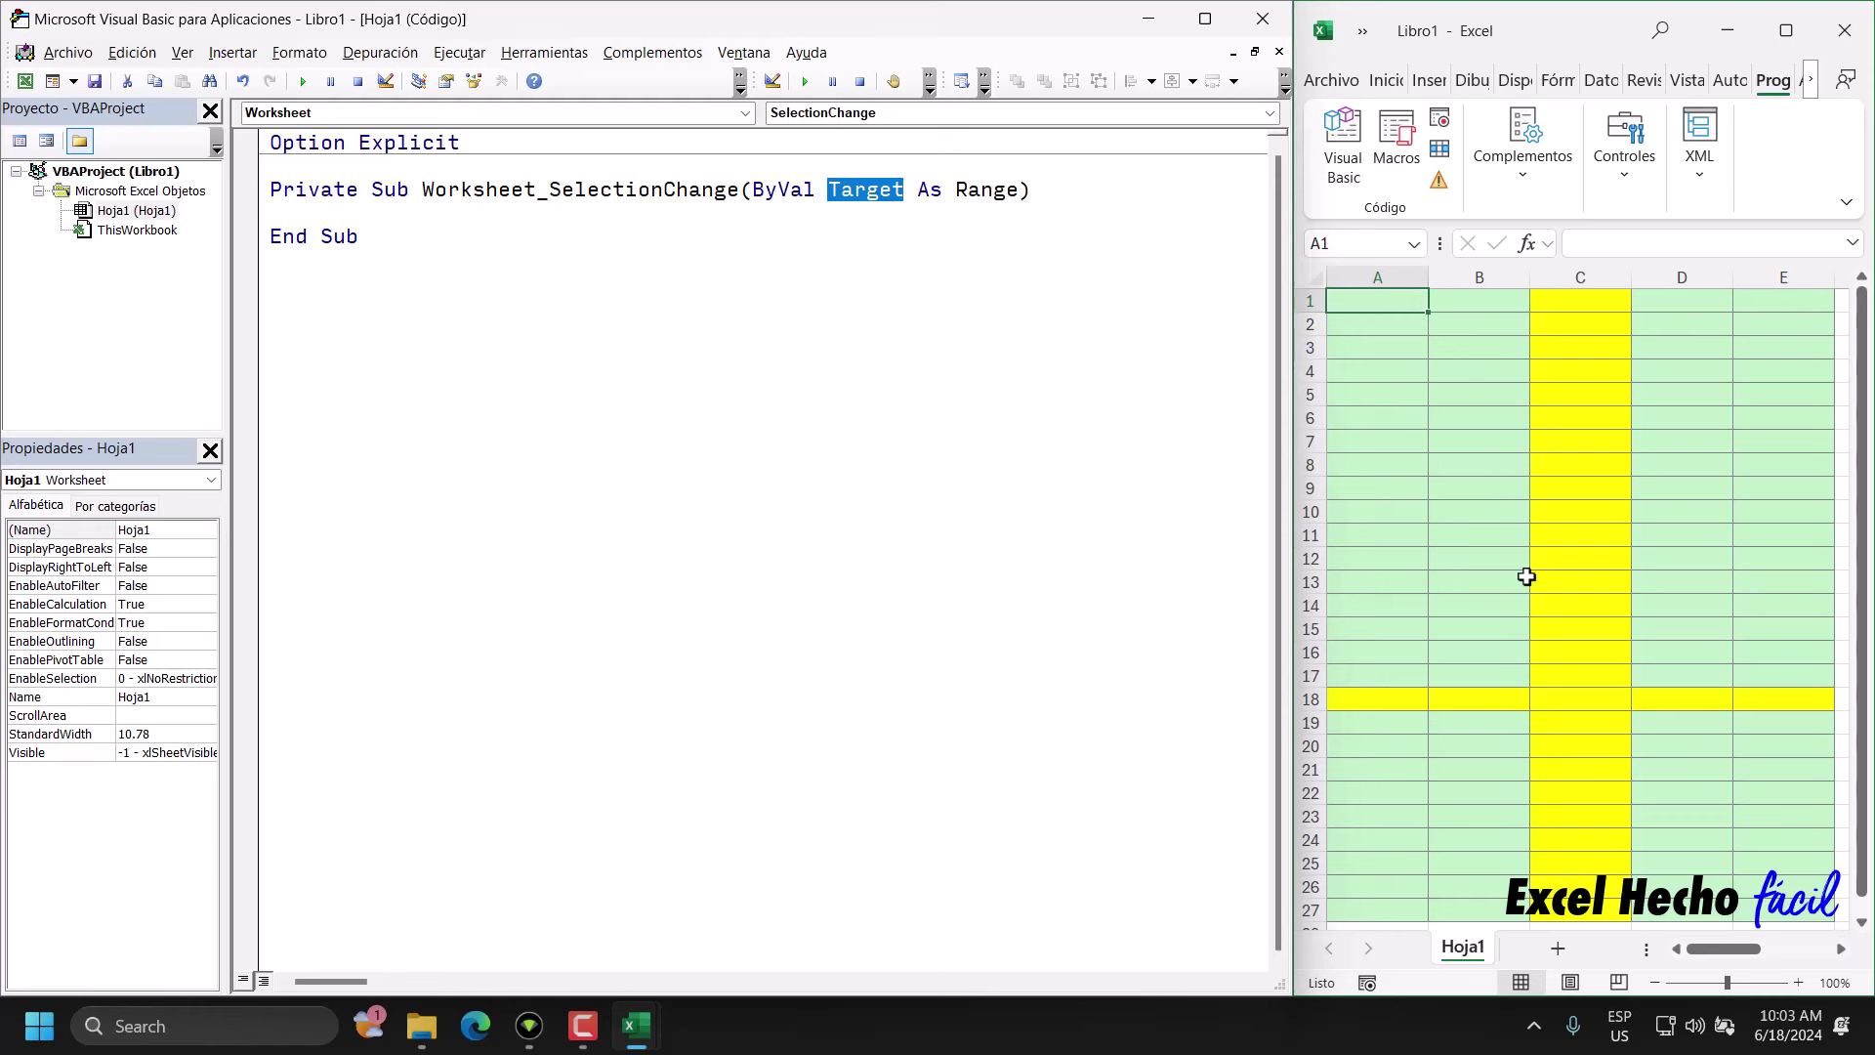
- Start the If line on the empty line with target.Row>=1 and
{"action": "left_click", "coordinate": [342, 208]}
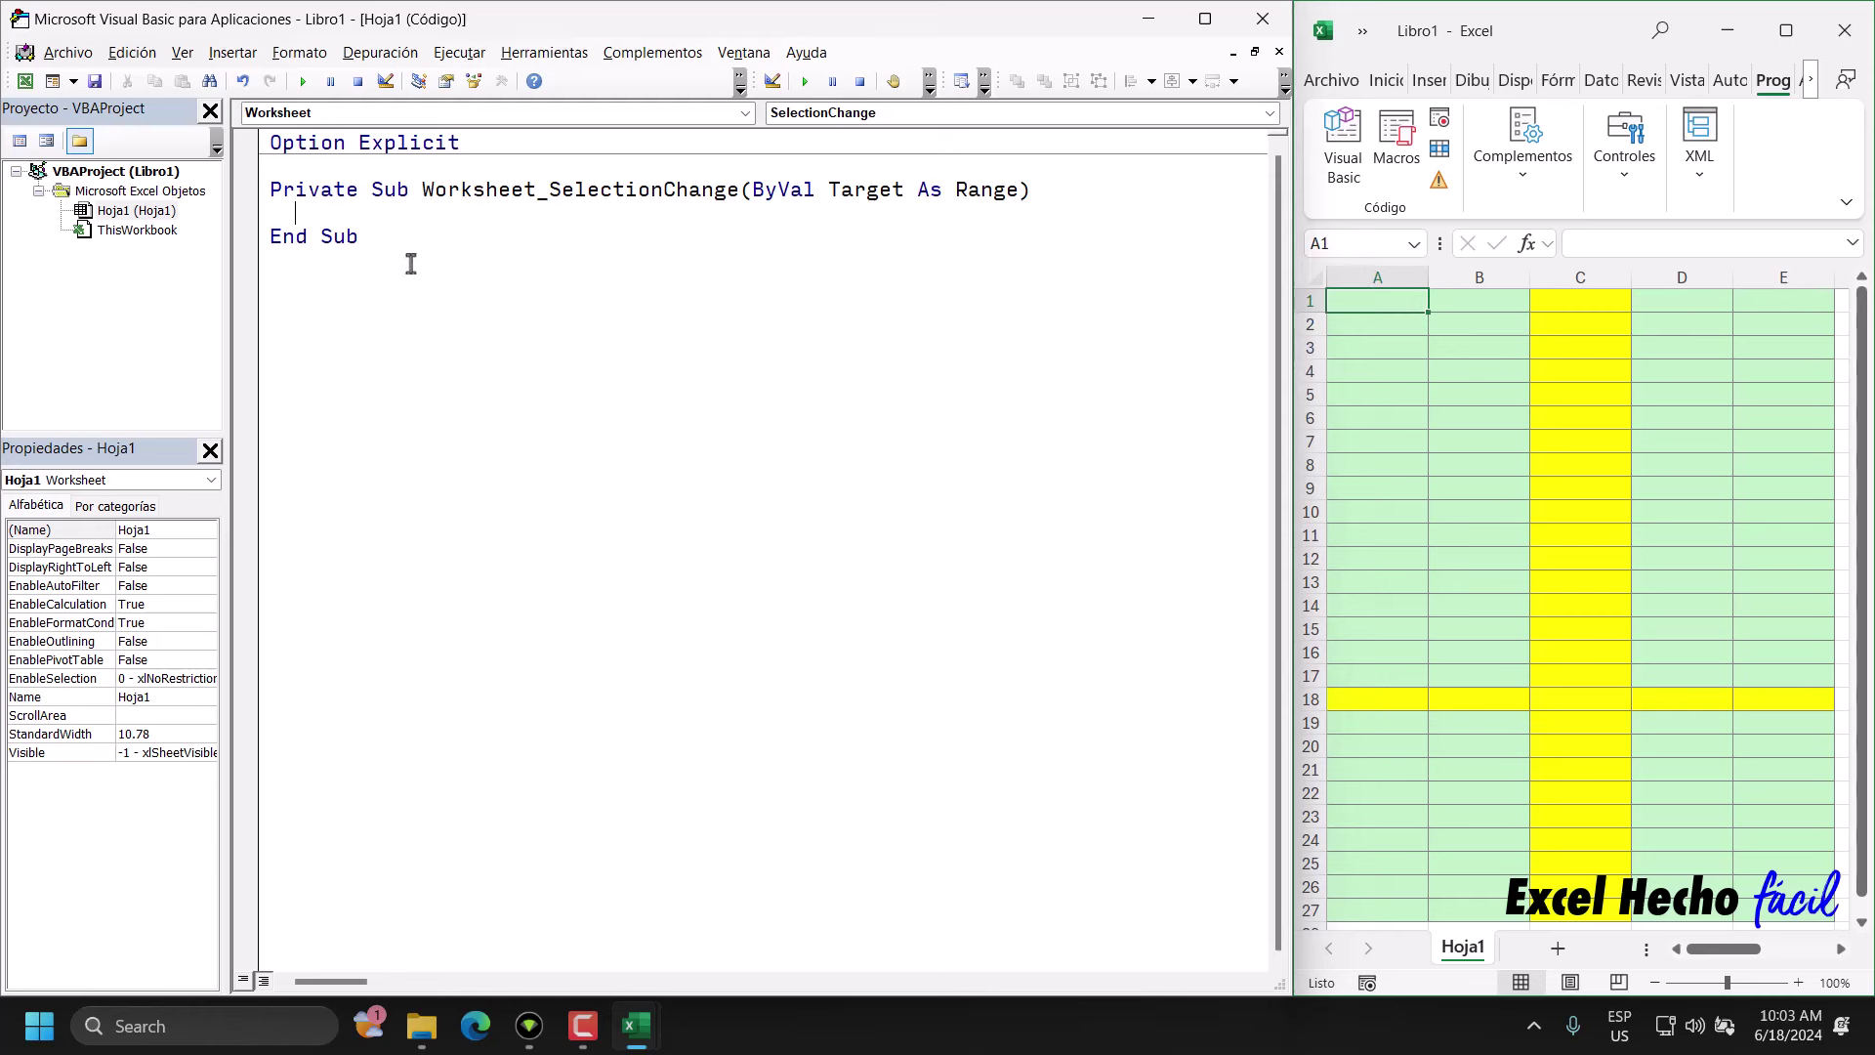
{"action": "type", "text": "if"}
{"action": "type", "text": "target.ro"}
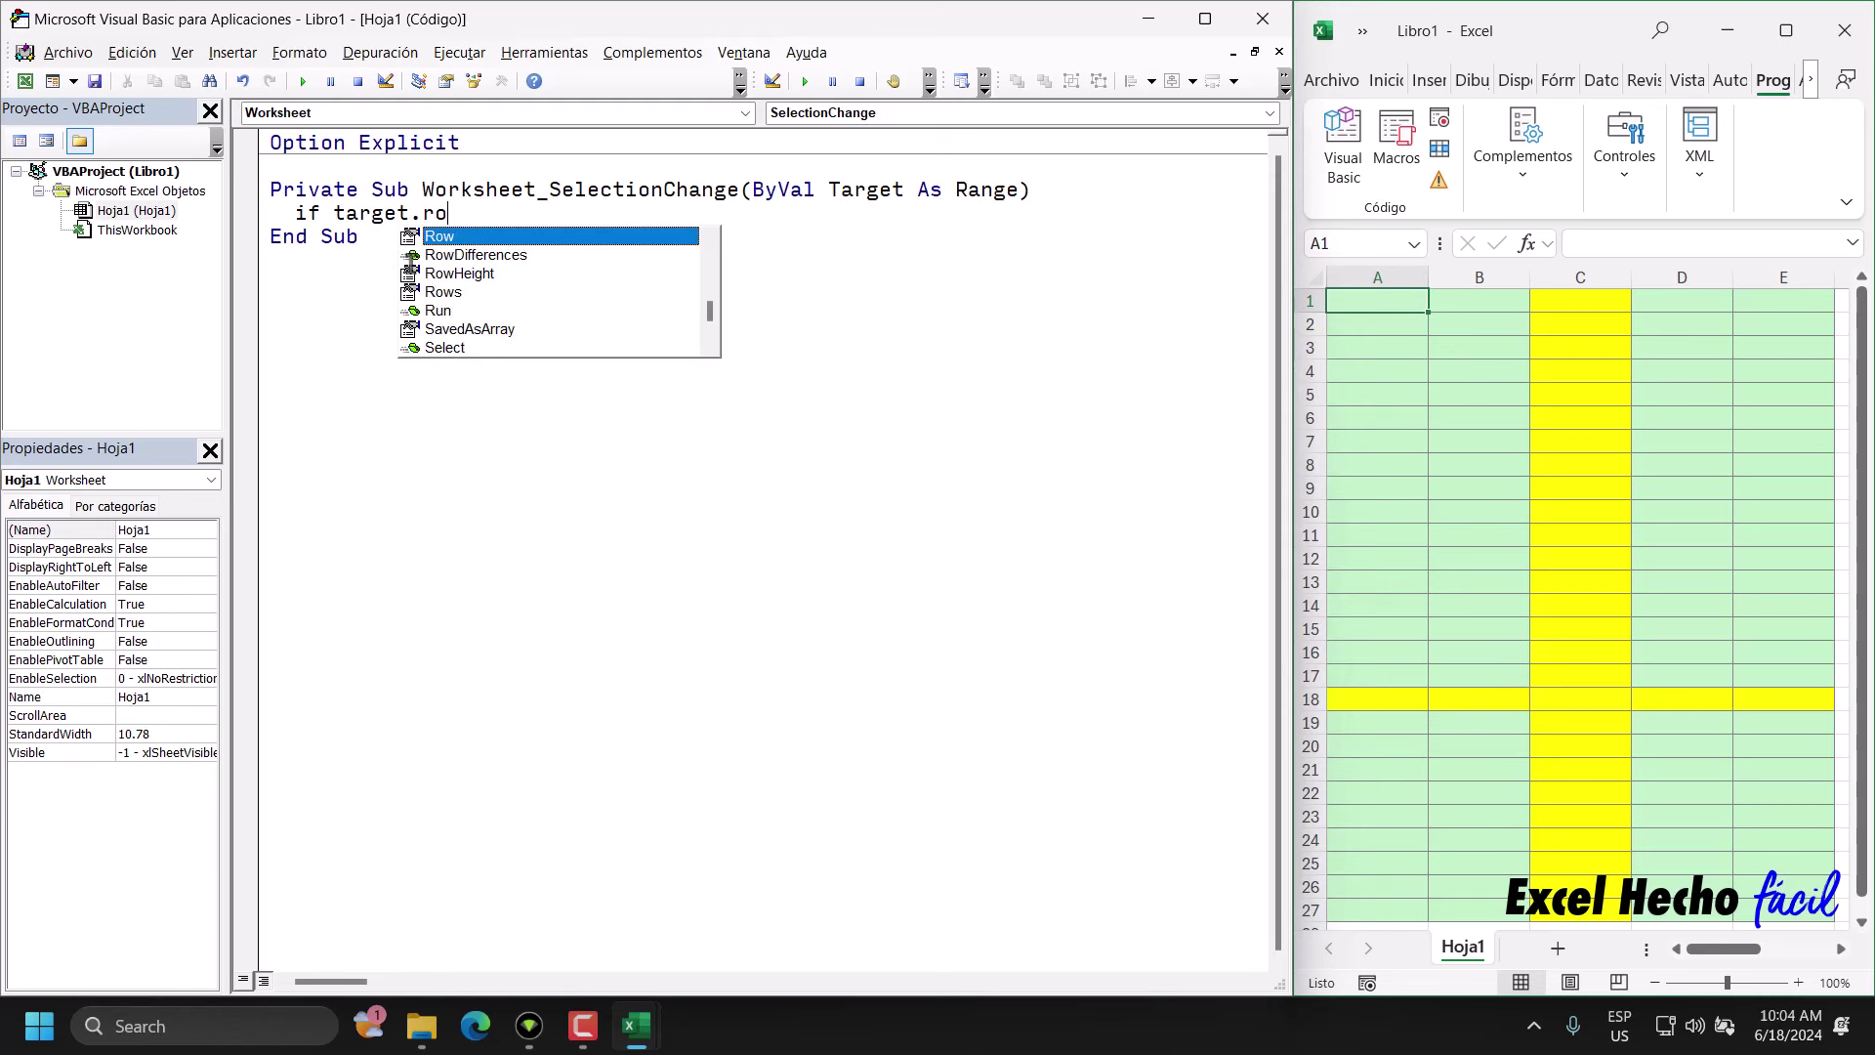
{"action": "key", "text": "Tab"}
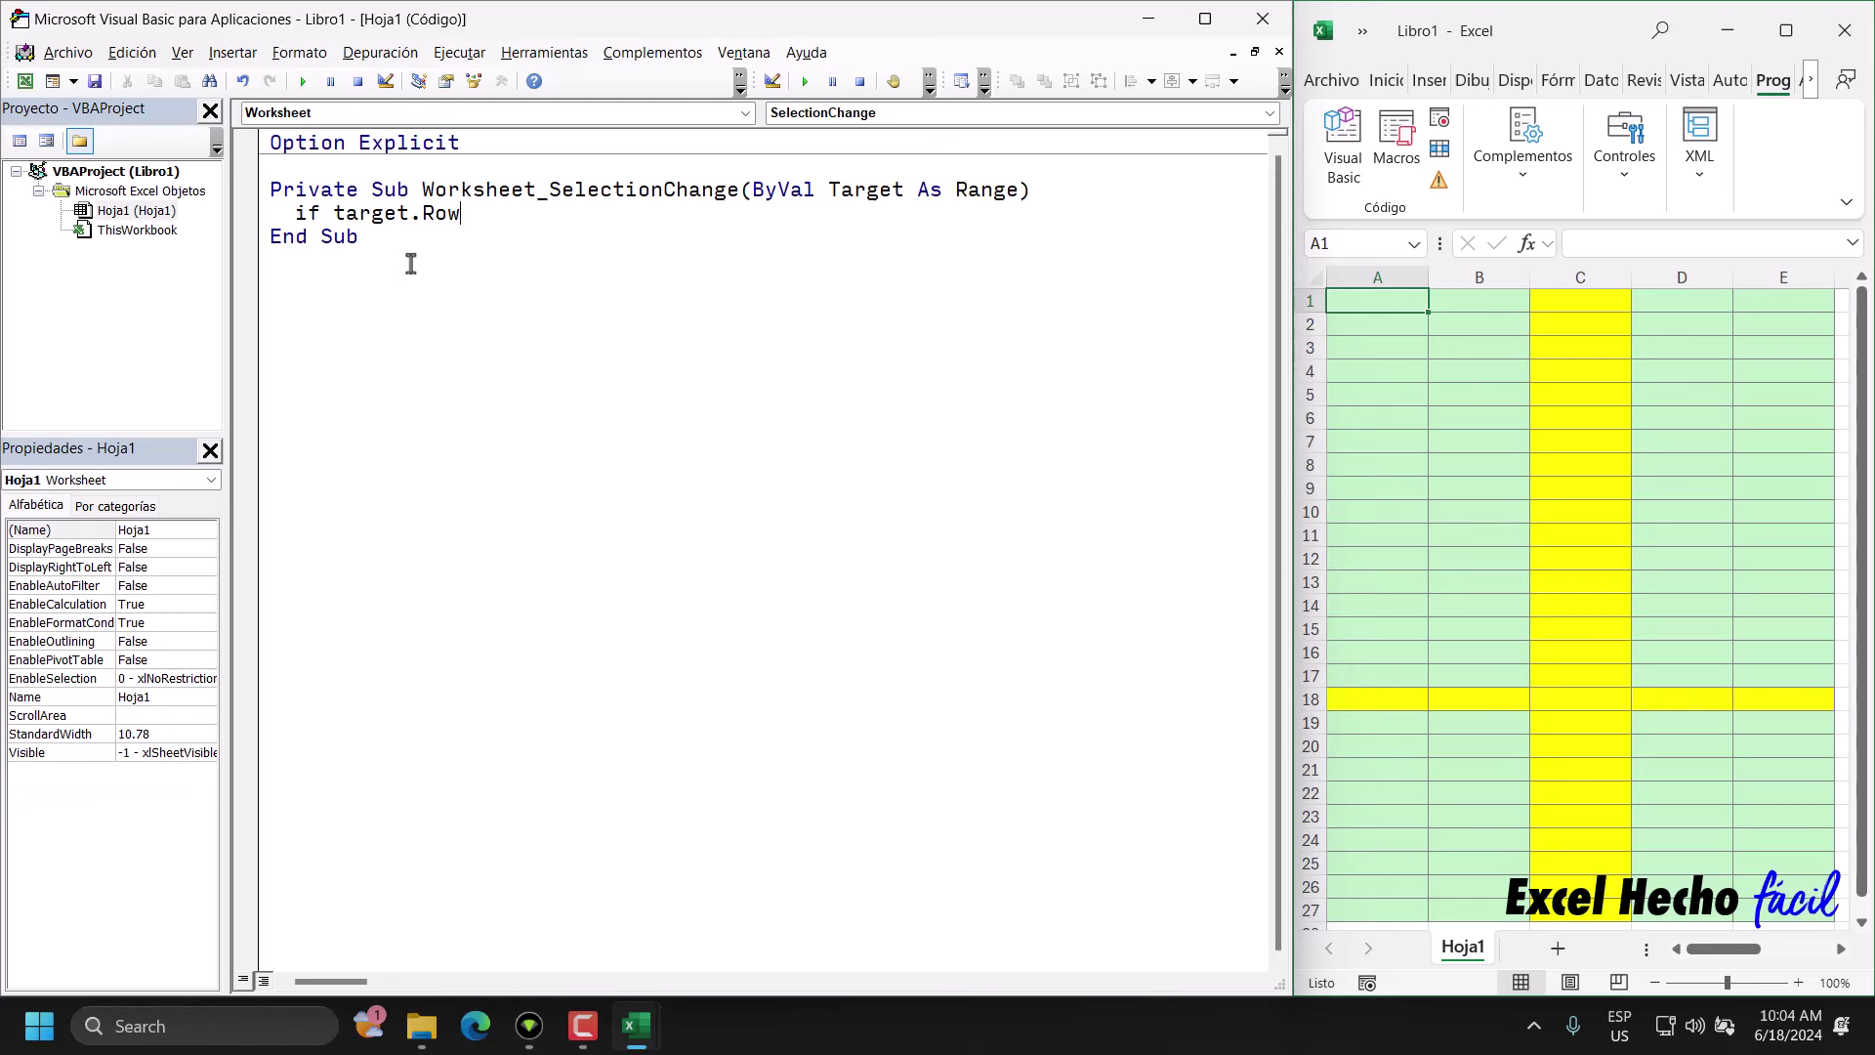
{"action": "type", "text": ">="}
{"action": "type", "text": "1"}
{"action": "type", "text": " and"}
- Extend the condition with target.Row<=27 and target.Row>=1, reusing copied target.Row text
{"action": "left_click_drag", "start_coordinate": [497, 215], "coordinate": [344, 226]}
{"action": "key", "text": "ctrl+c"}
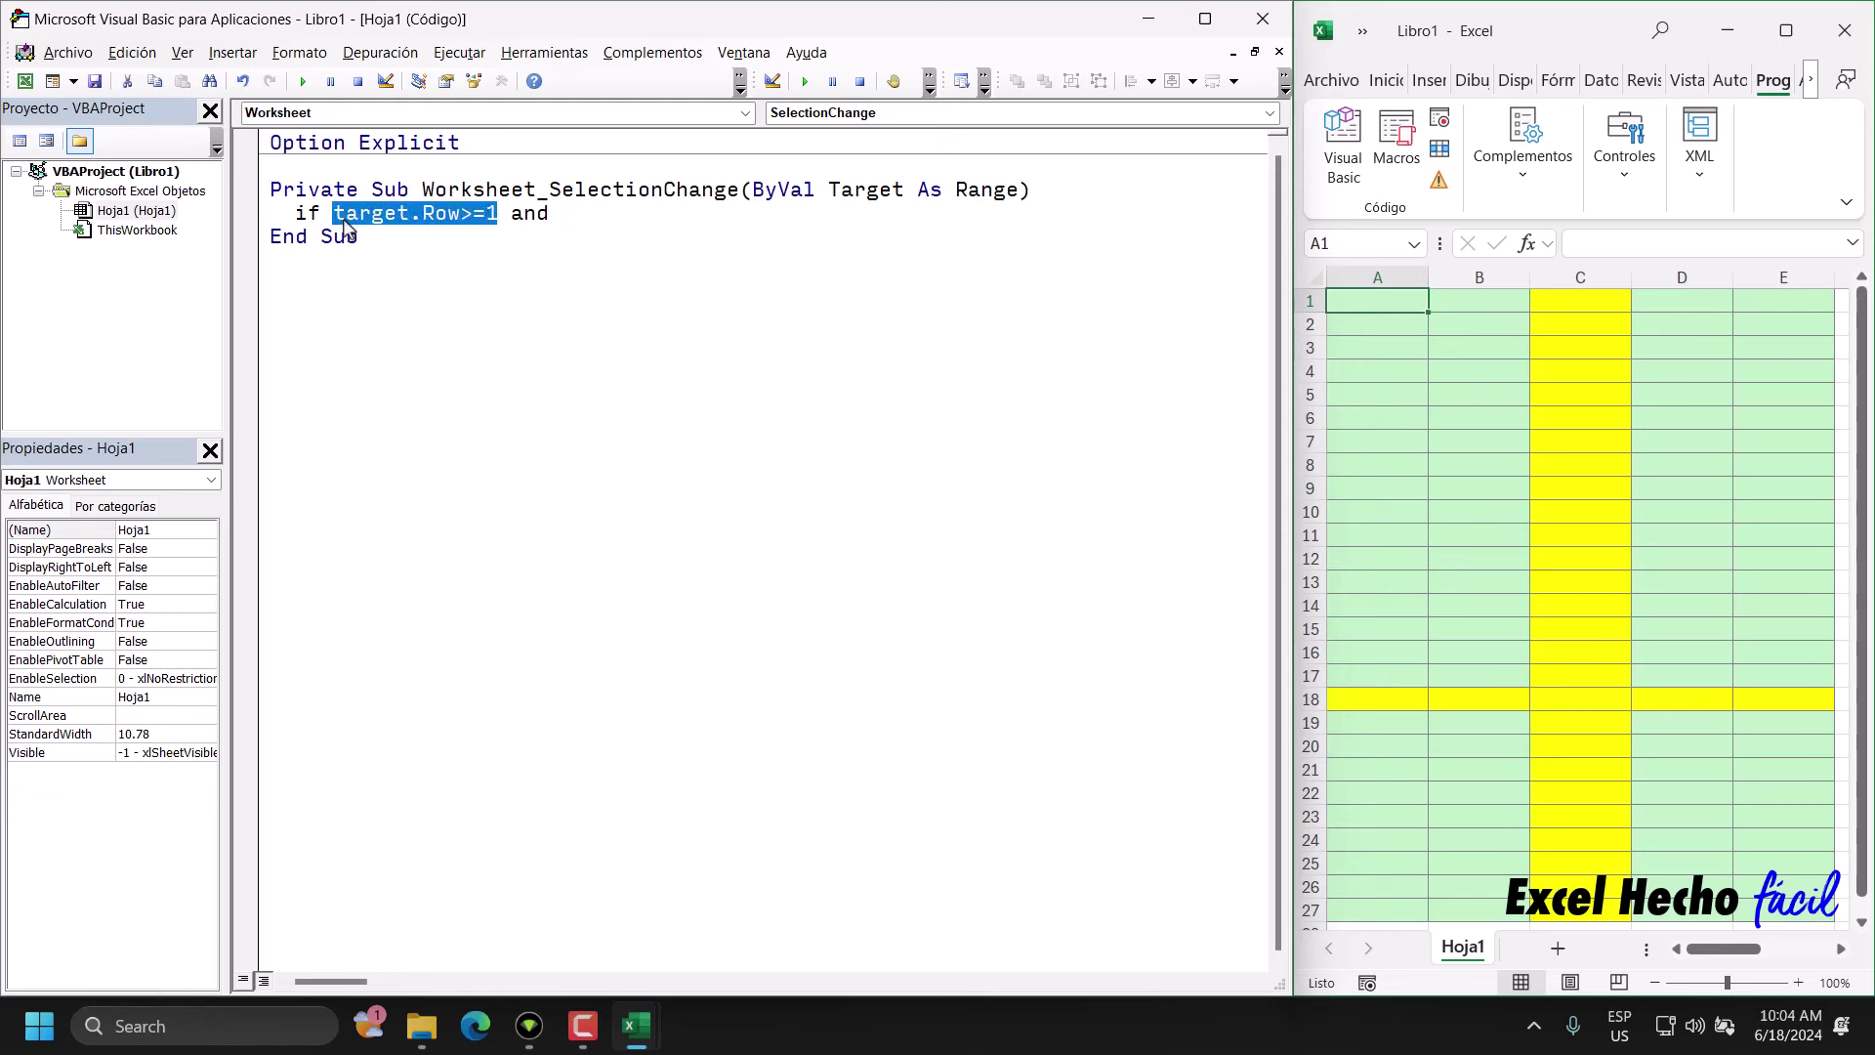
{"action": "left_click", "coordinate": [633, 219]}
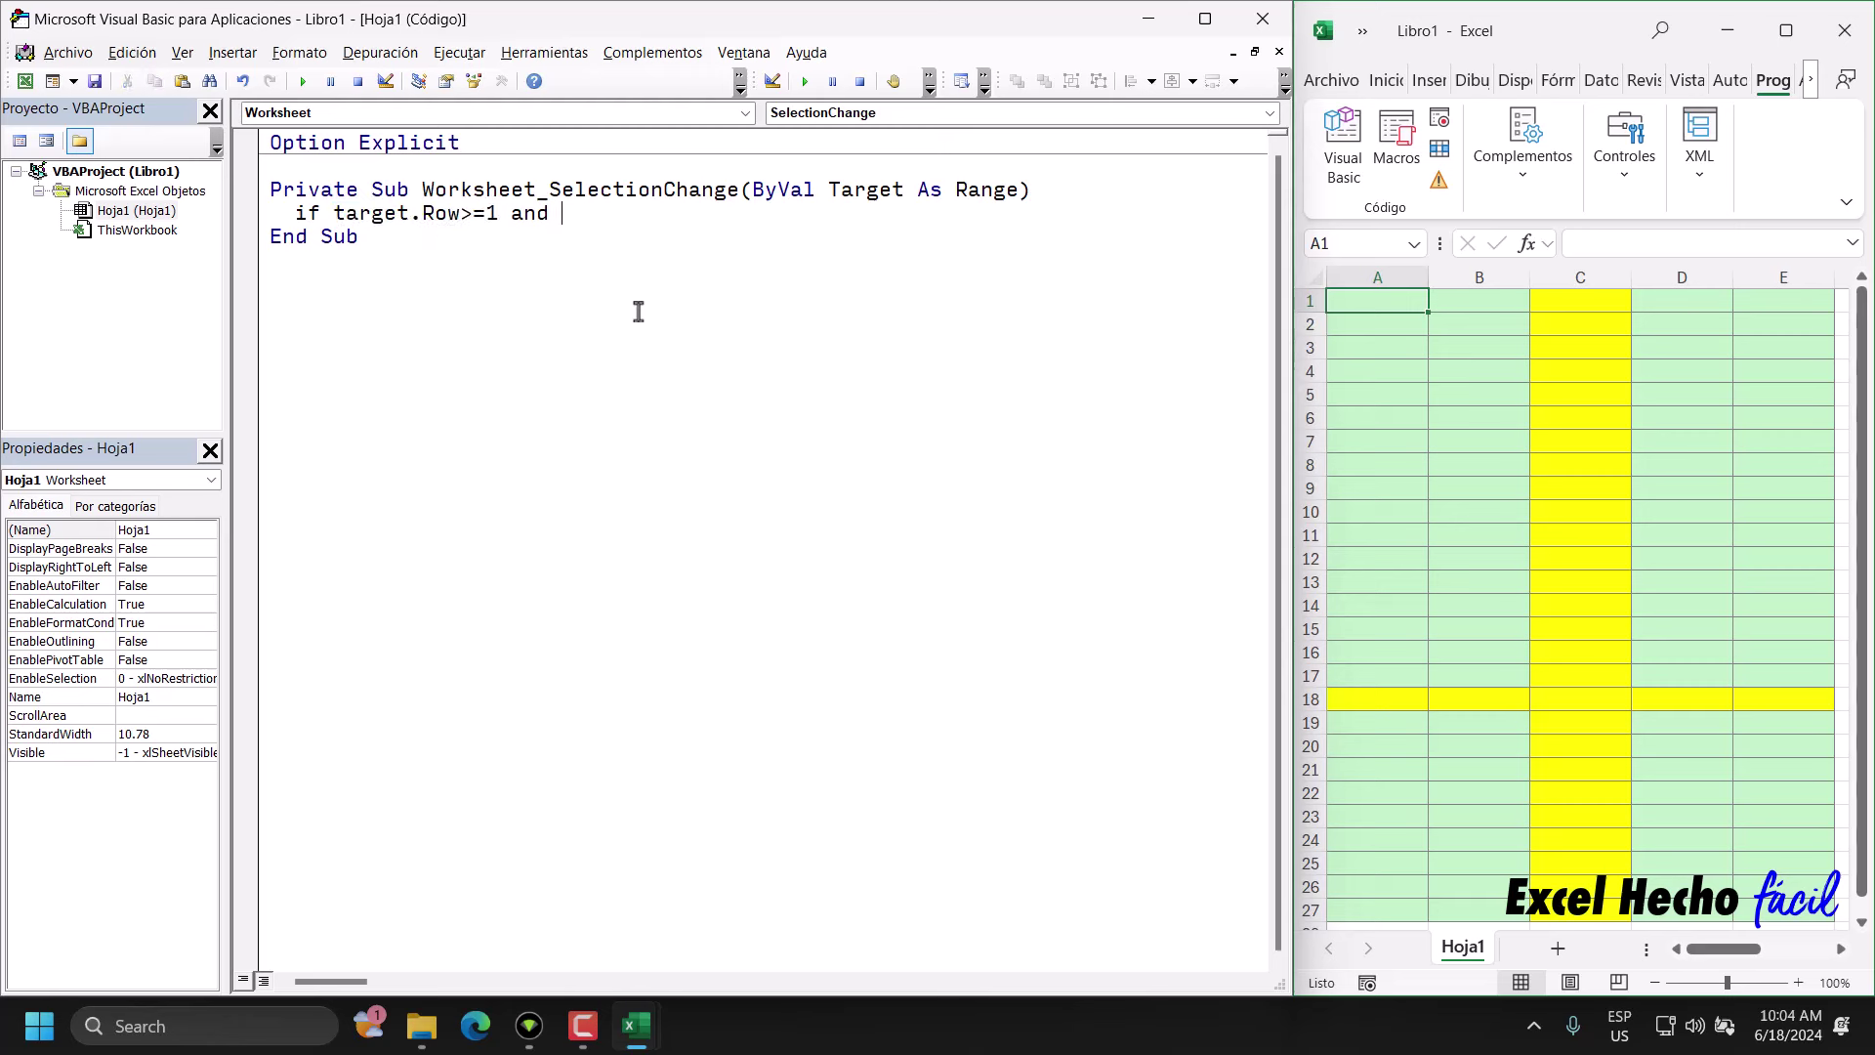
{"action": "key", "text": "ctrl+v"}
{"action": "key", "text": "BackSpace"}
{"action": "key", "text": "BackSpace"}
{"action": "key", "text": "BackSpace"}
{"action": "type", "text": "<=27"}
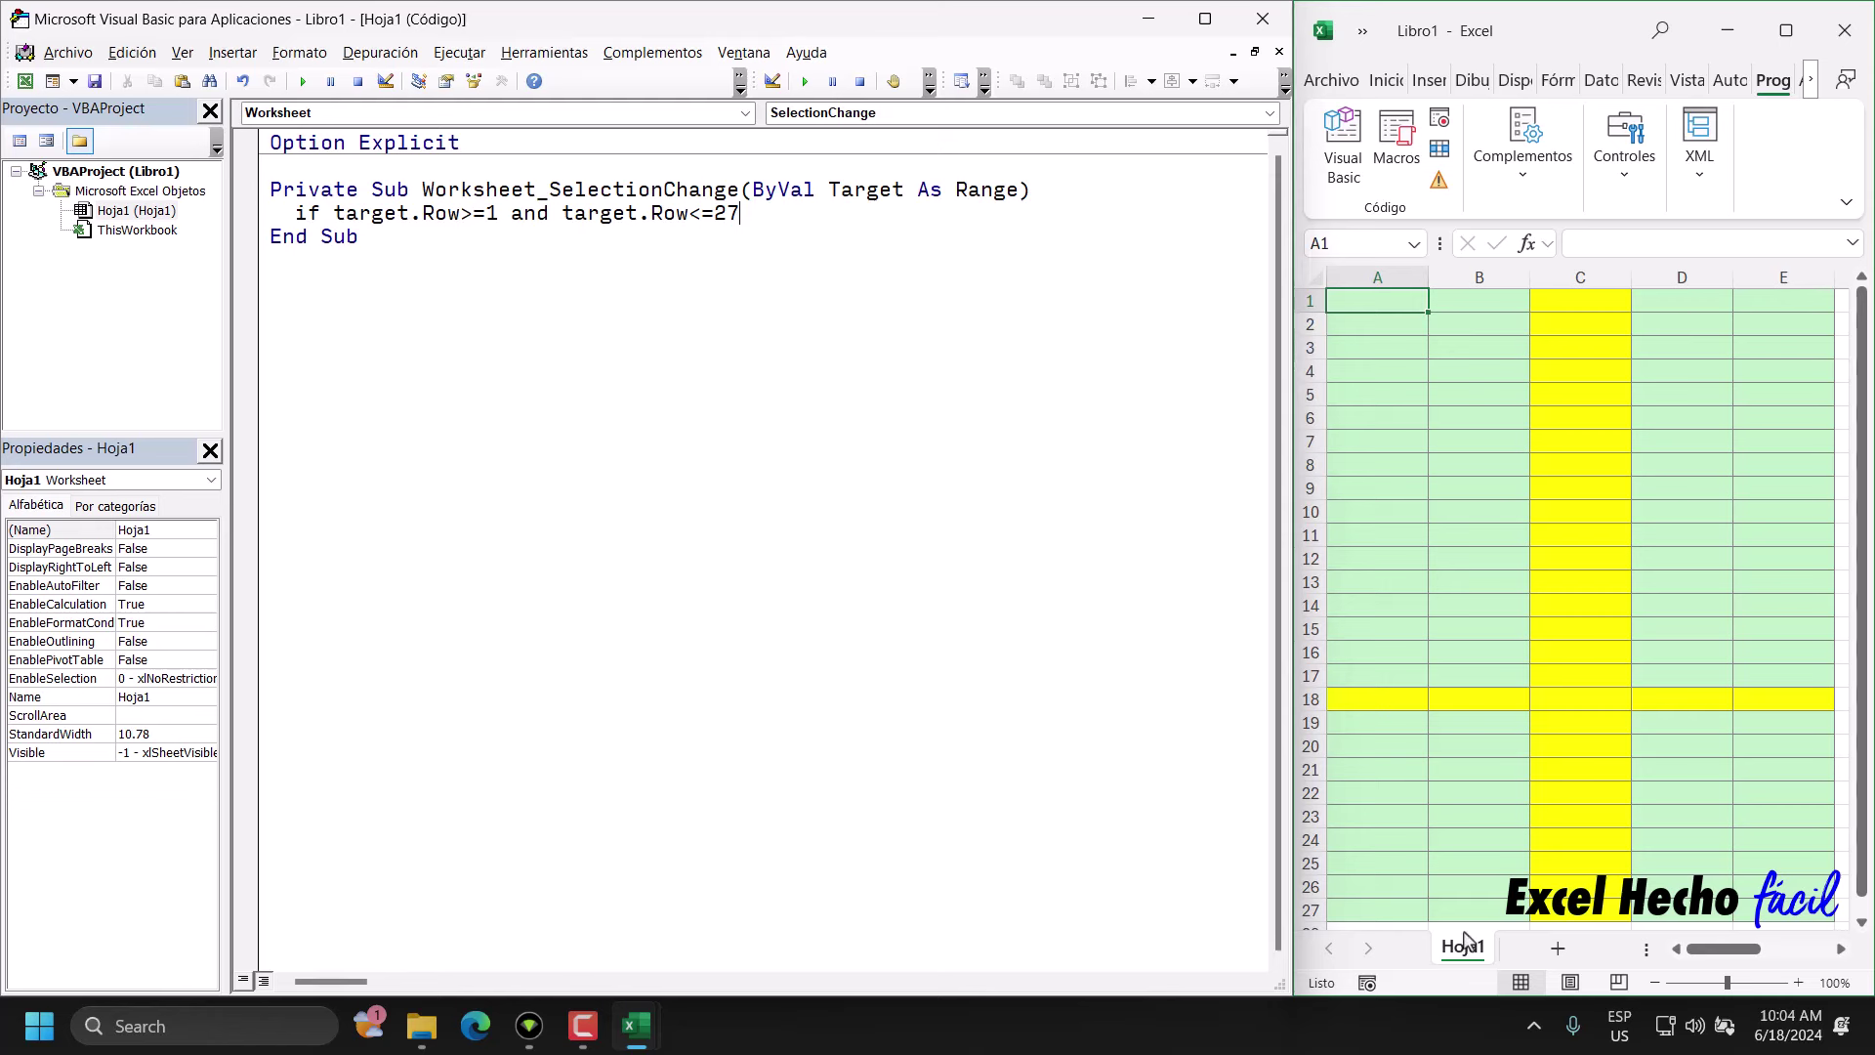
{"action": "type", "text": " and "}
{"action": "type", "text": "target.Row>=1"}
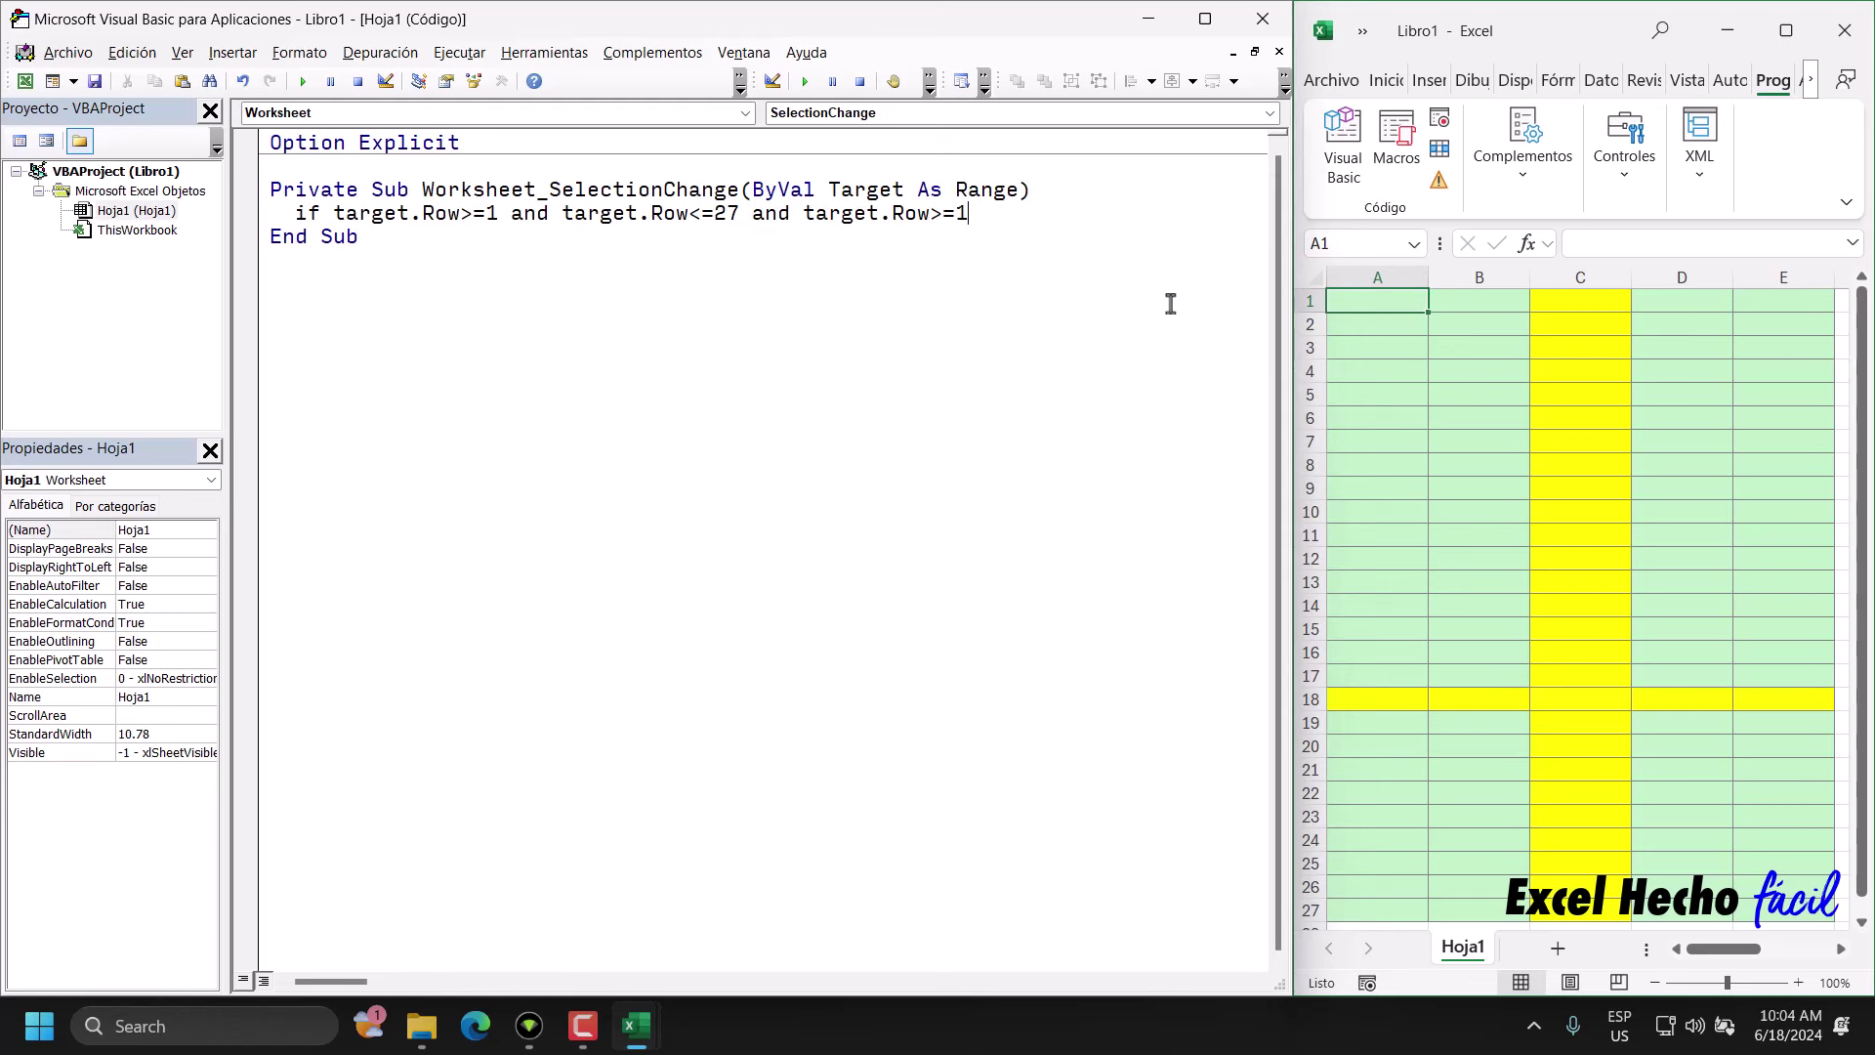
- Turn the last check into Target.Column>=1 and add and Target.Column<=5 Then
{"action": "left_click_drag", "start_coordinate": [968, 213], "coordinate": [880, 214]}
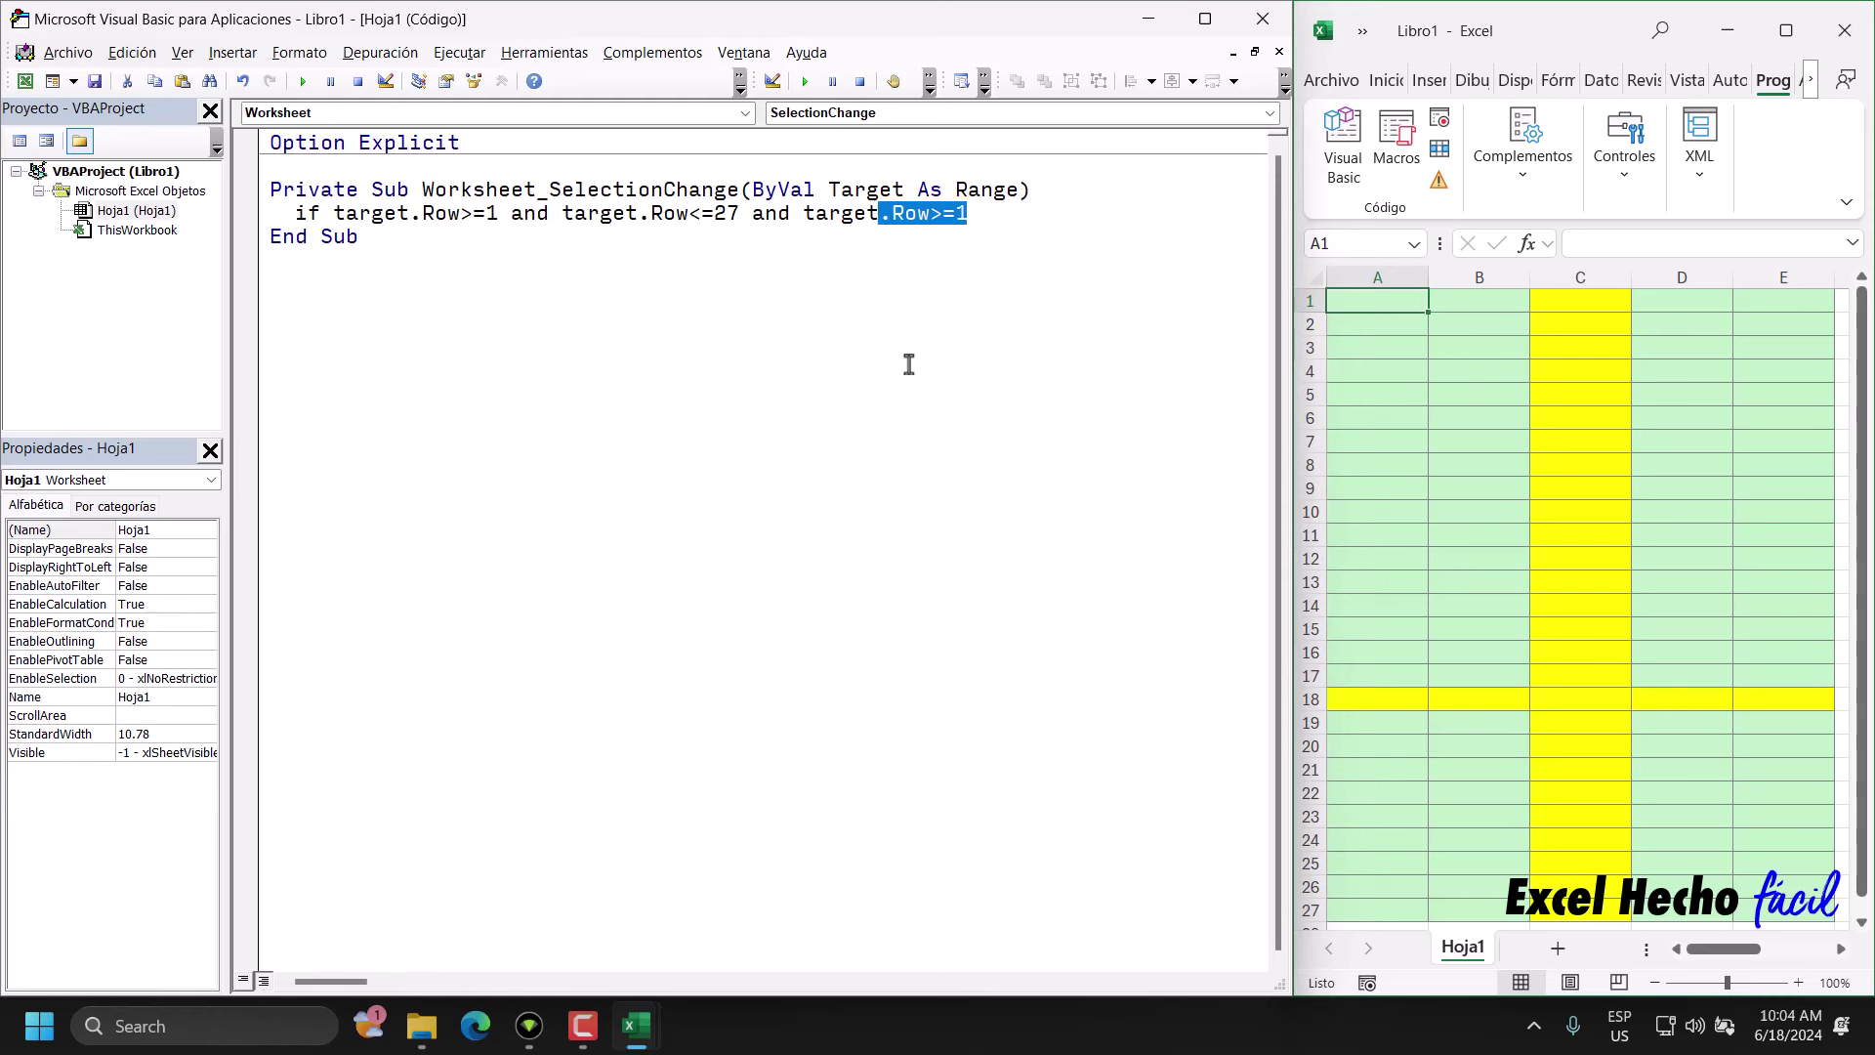
{"action": "type", "text": ".Col"}
{"action": "key", "text": "Tab"}
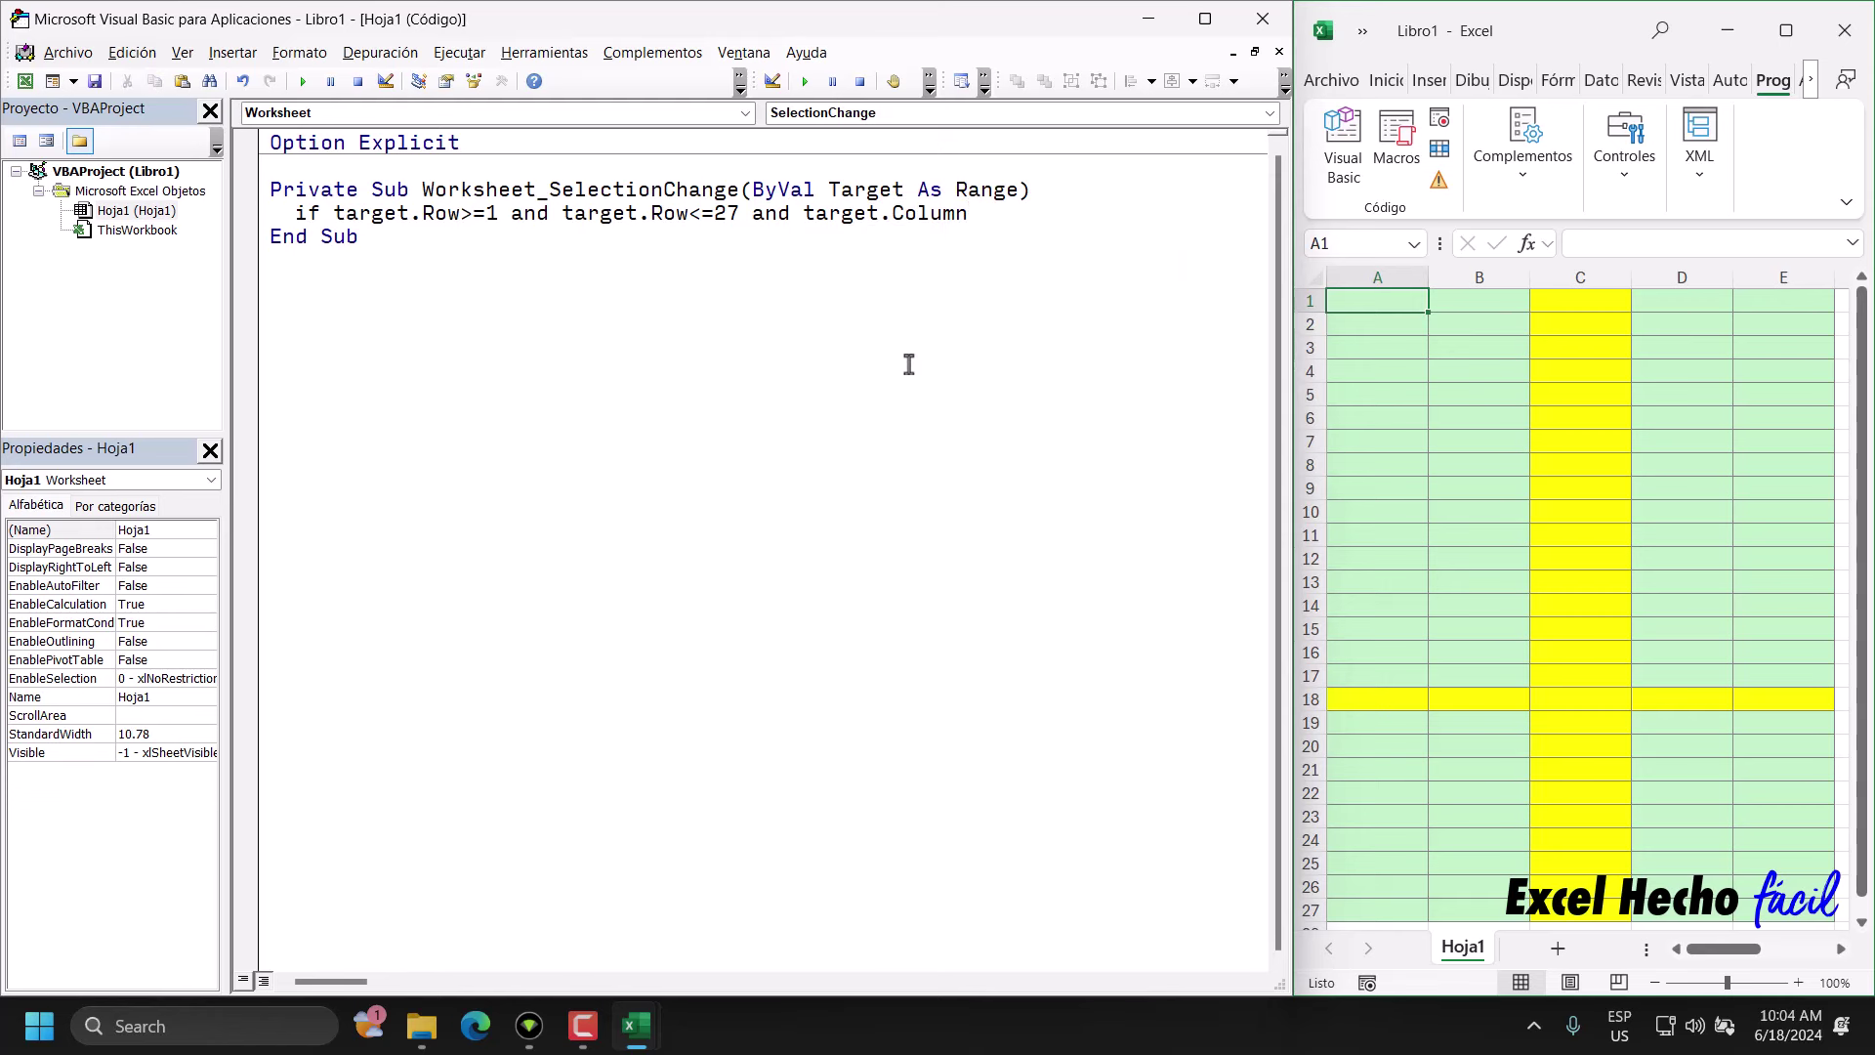
{"action": "type", "text": ">=1"}
{"action": "type", "text": " and"}
{"action": "type", "text": "target.Row>=1"}
{"action": "key", "text": "BackSpace"}
{"action": "key", "text": "BackSpace"}
{"action": "key", "text": "BackSpace"}
{"action": "key", "text": "BackSpace"}
{"action": "key", "text": "BackSpace"}
{"action": "key", "text": "BackSpace"}
{"action": "key", "text": "BackSpace"}
{"action": "type", "text": "."}
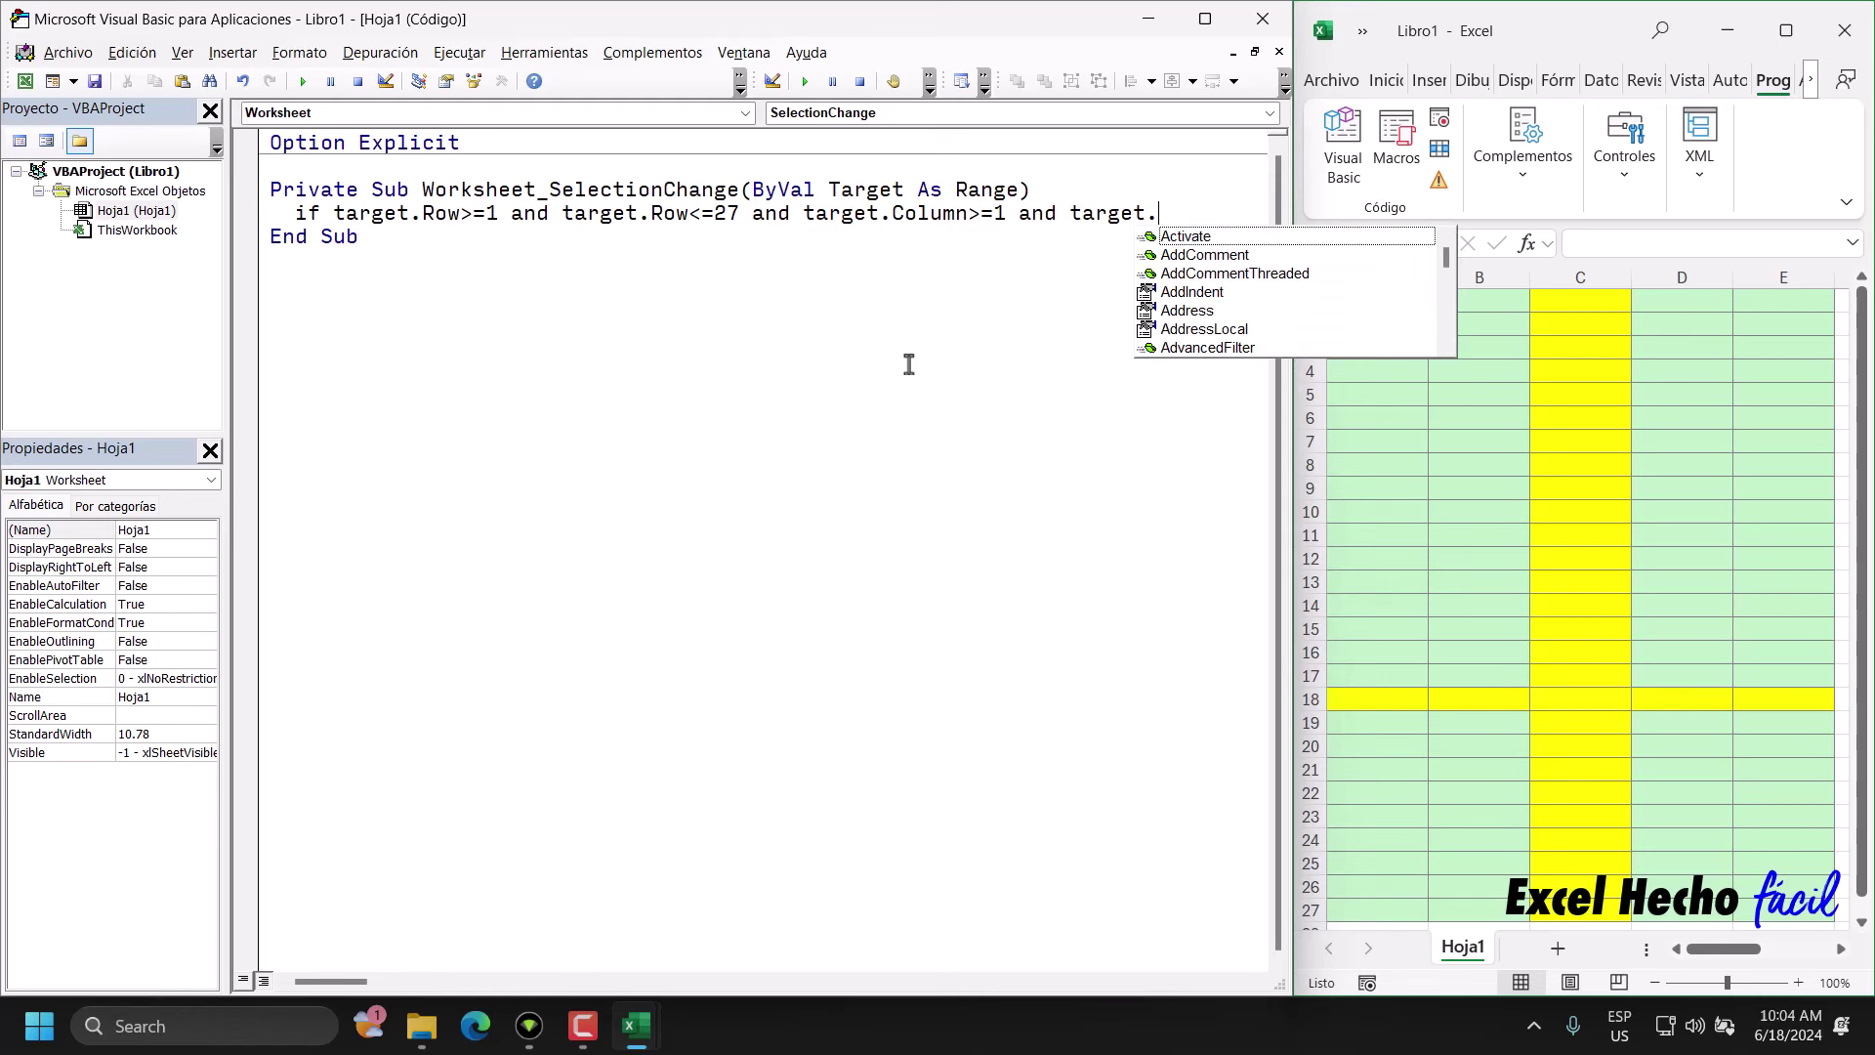
{"action": "type", "text": "co"}
{"action": "key", "text": "Tab"}
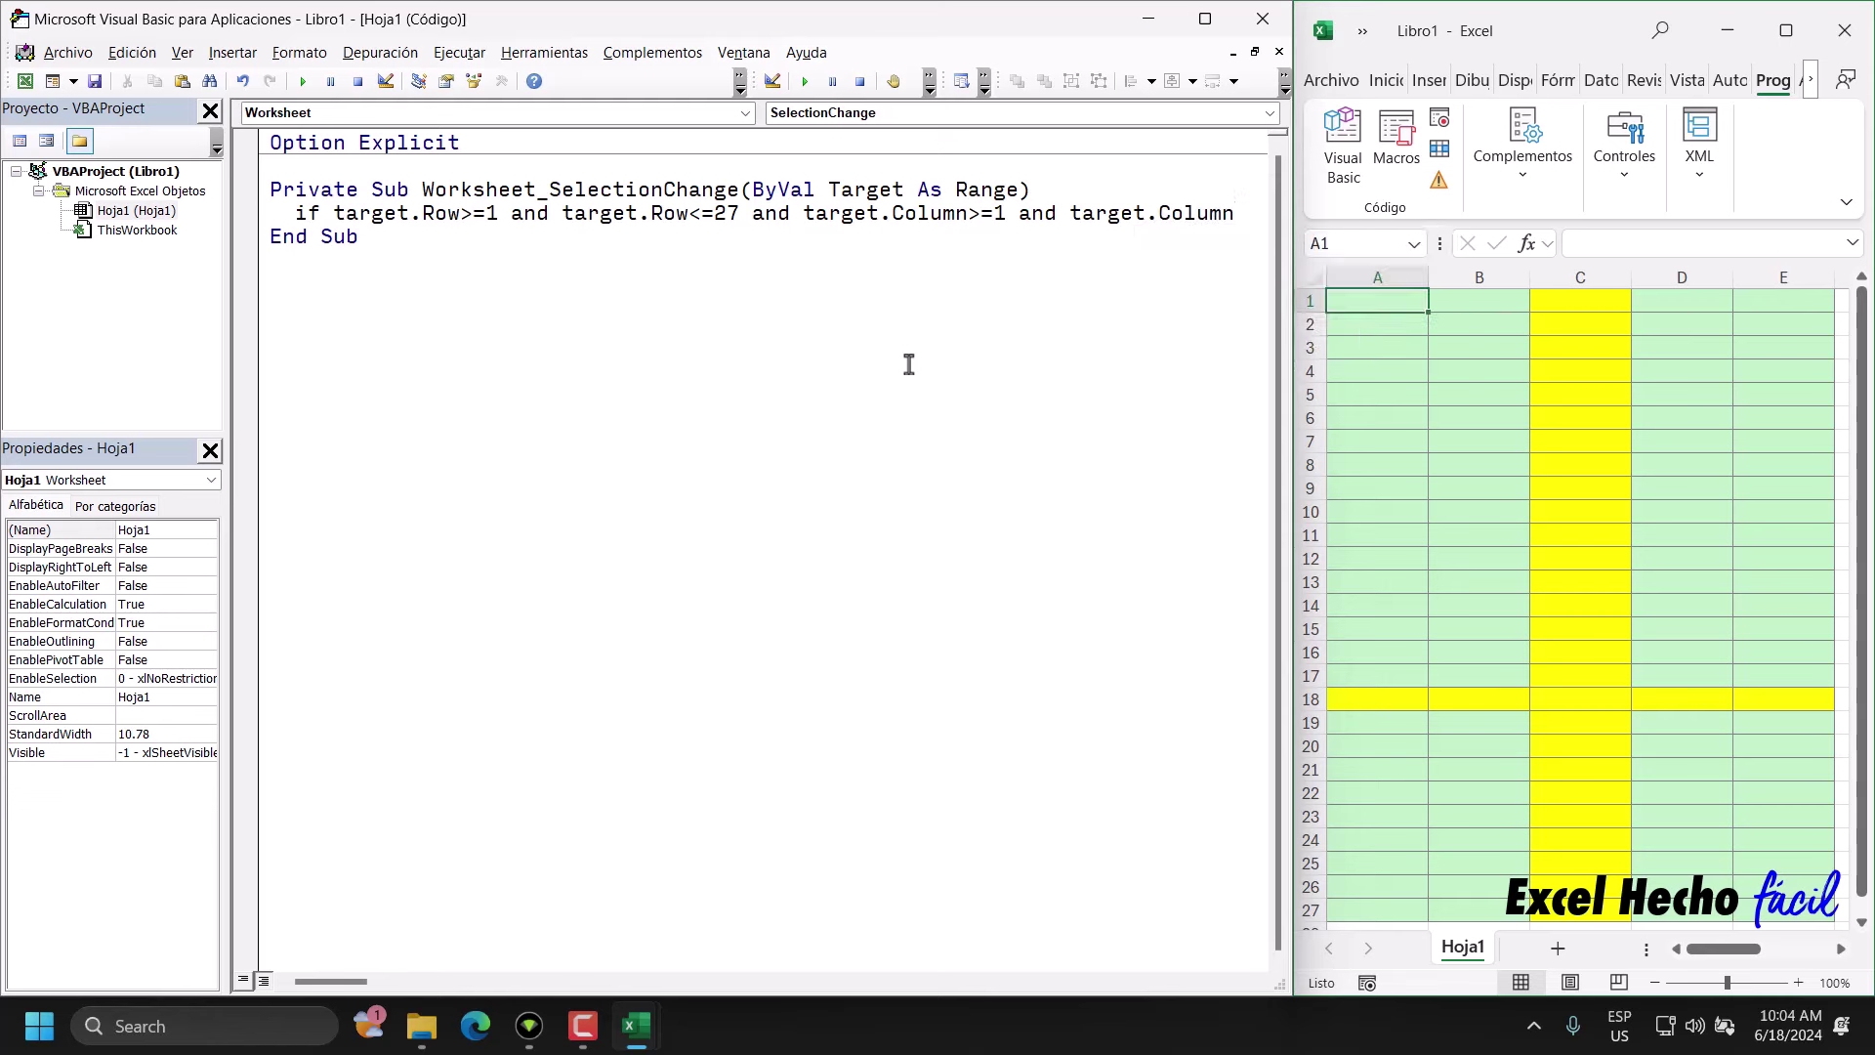
{"action": "type", "text": "<=5th"}
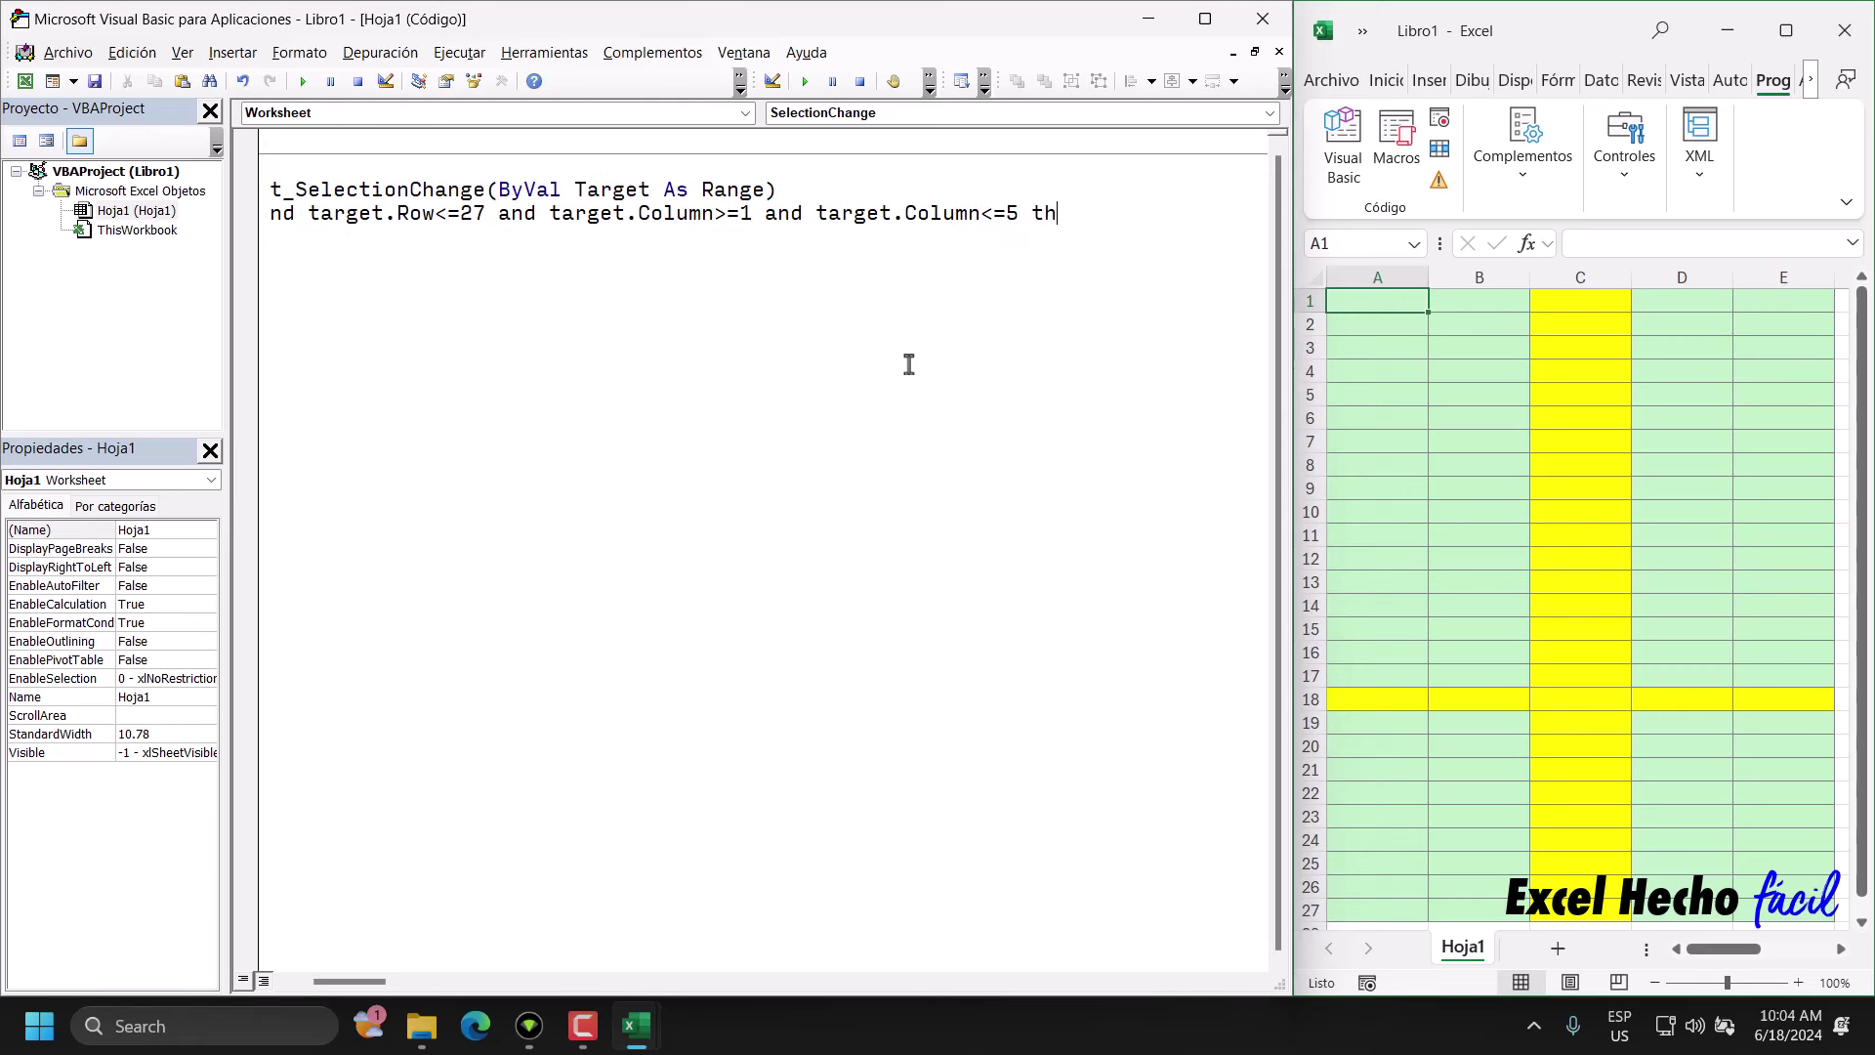
{"action": "type", "text": "en"}
{"action": "key", "text": "Return"}
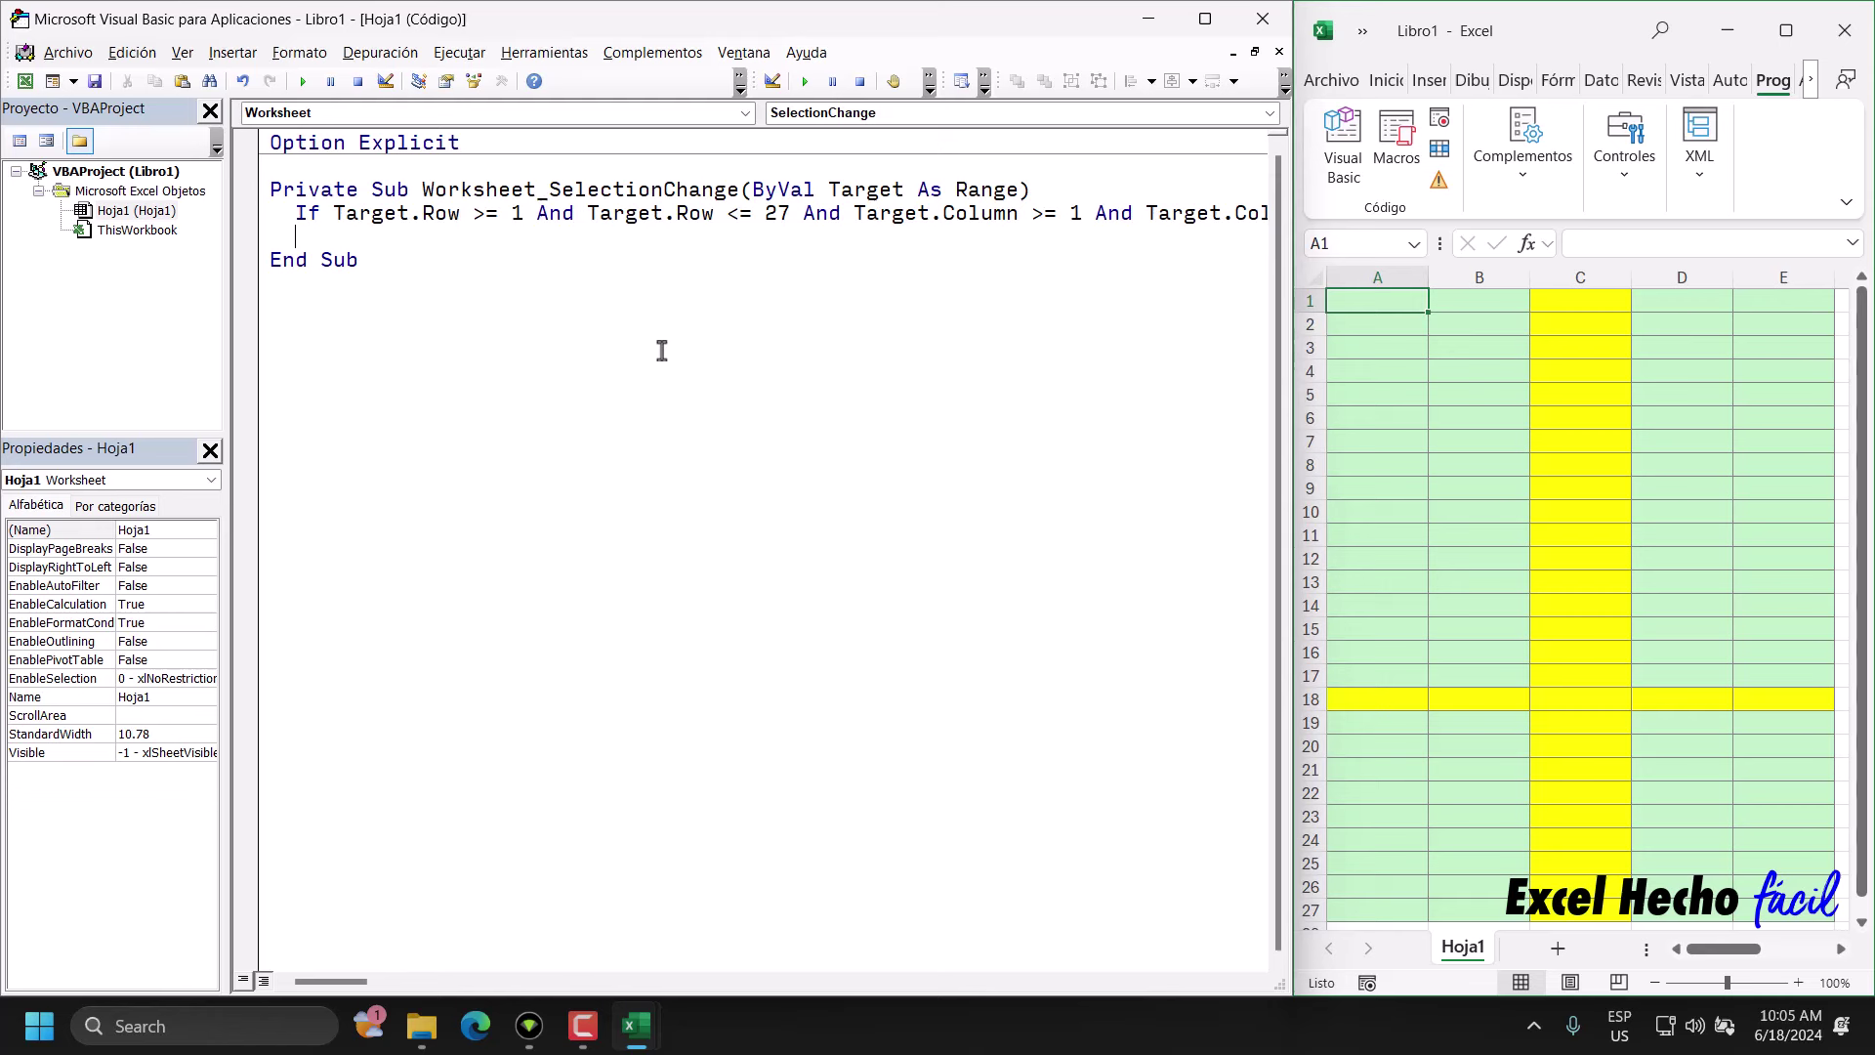
- Close the If block by typing End If below the If line
{"action": "double_click", "coordinate": [306, 213]}
{"action": "left_click", "coordinate": [309, 244]}
{"action": "type", "text": "end if"}
{"action": "key", "text": "Up"}
{"action": "key", "text": "End"}
- Add the comment 'Recalcular la hoja con la tecla F9' inside the If block and begin hoja1. below it
{"action": "key", "text": "Return"}
{"action": "type", "text": "Re"}
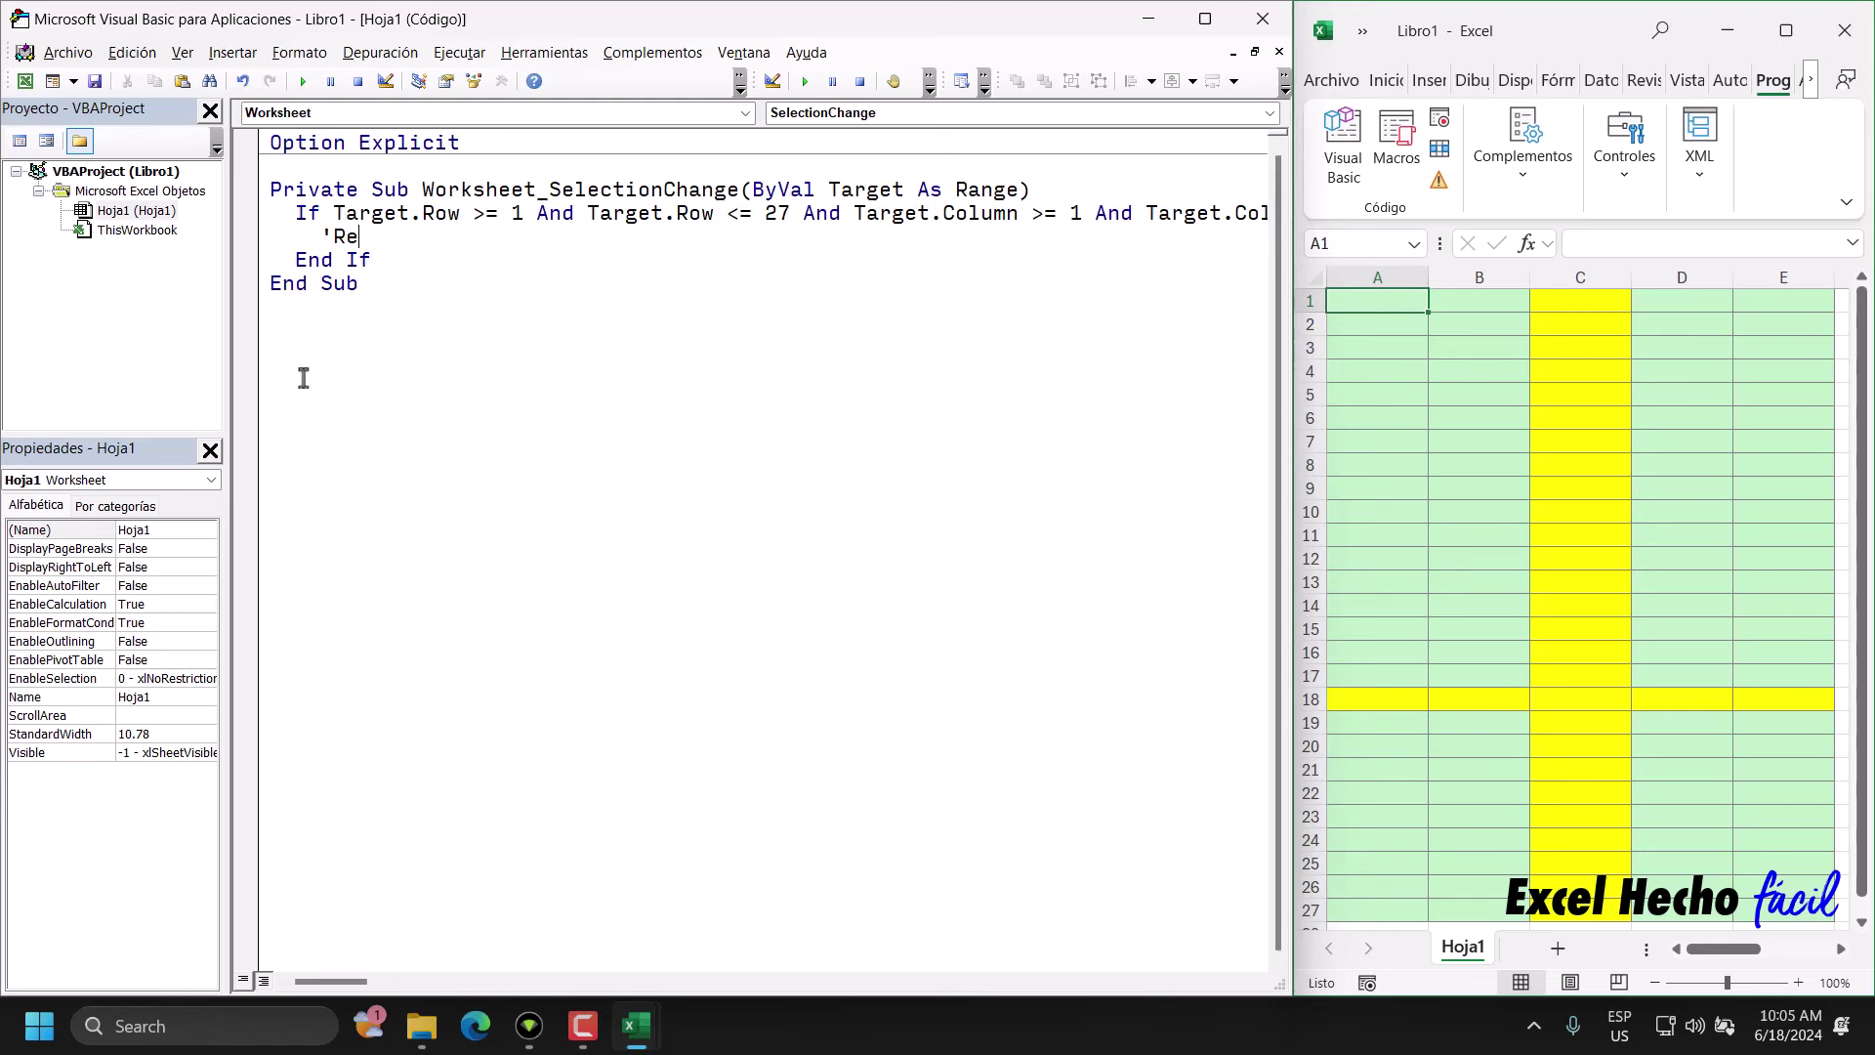
{"action": "type", "text": "cal"}
{"action": "type", "text": "cular la hoja "}
{"action": "type", "text": "co"}
{"action": "type", "text": "n la rted"}
{"action": "key", "text": "BackSpace"}
{"action": "key", "text": "BackSpace"}
{"action": "key", "text": "BackSpace"}
{"action": "key", "text": "BackSpace"}
{"action": "type", "text": "te"}
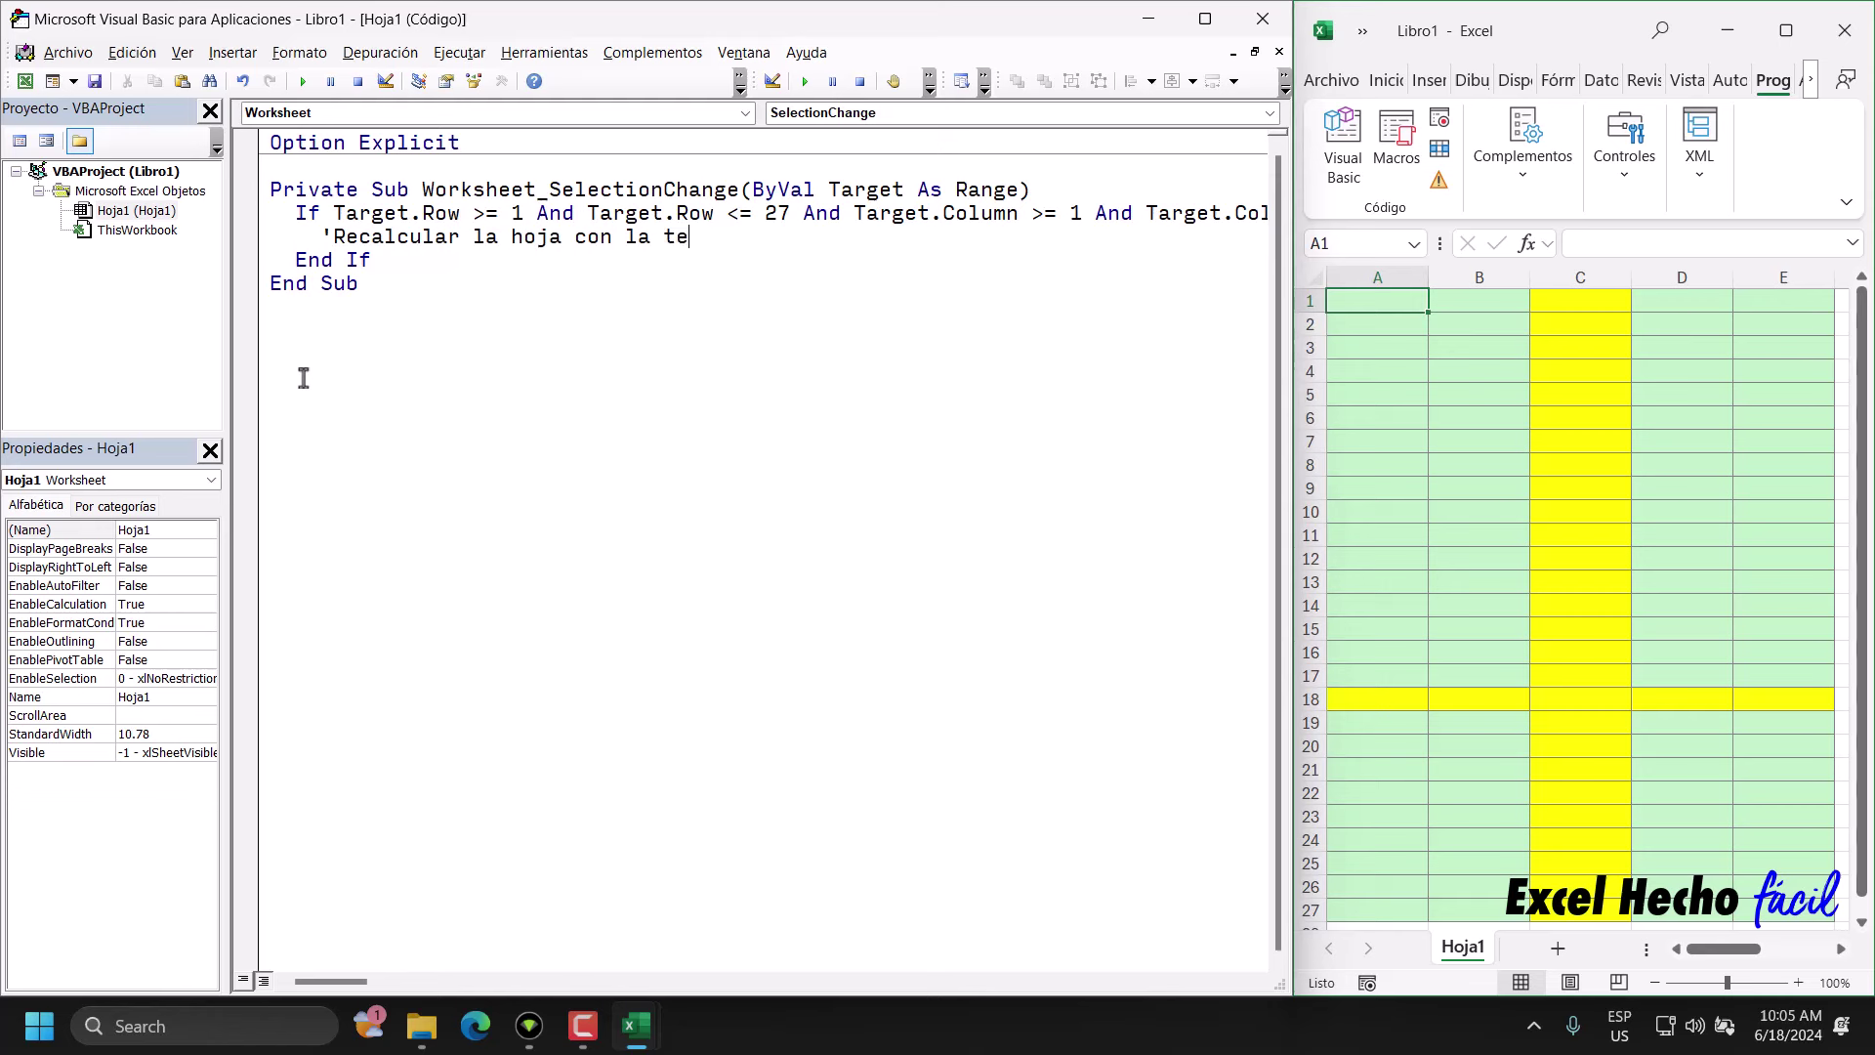
{"action": "type", "text": "cla F9"}
{"action": "key", "text": "Return"}
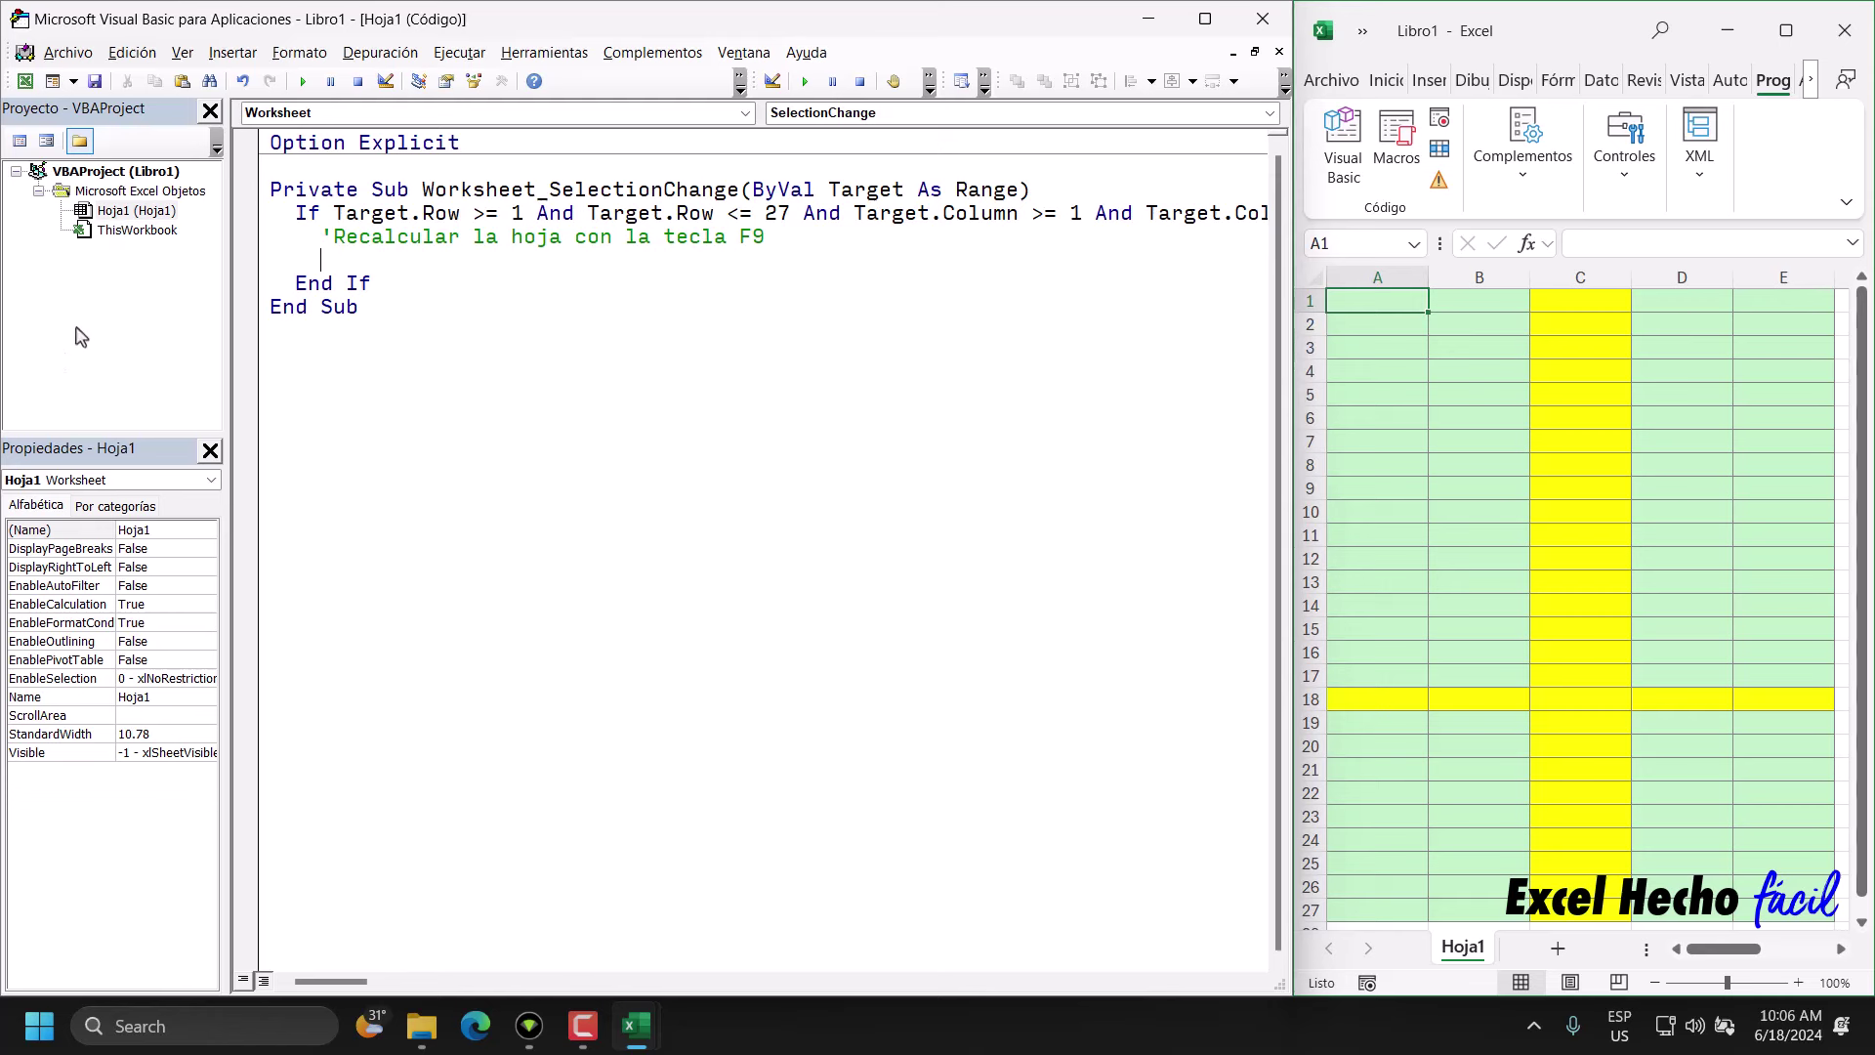
{"action": "type", "text": "hoja1"}
{"action": "type", "text": "."}
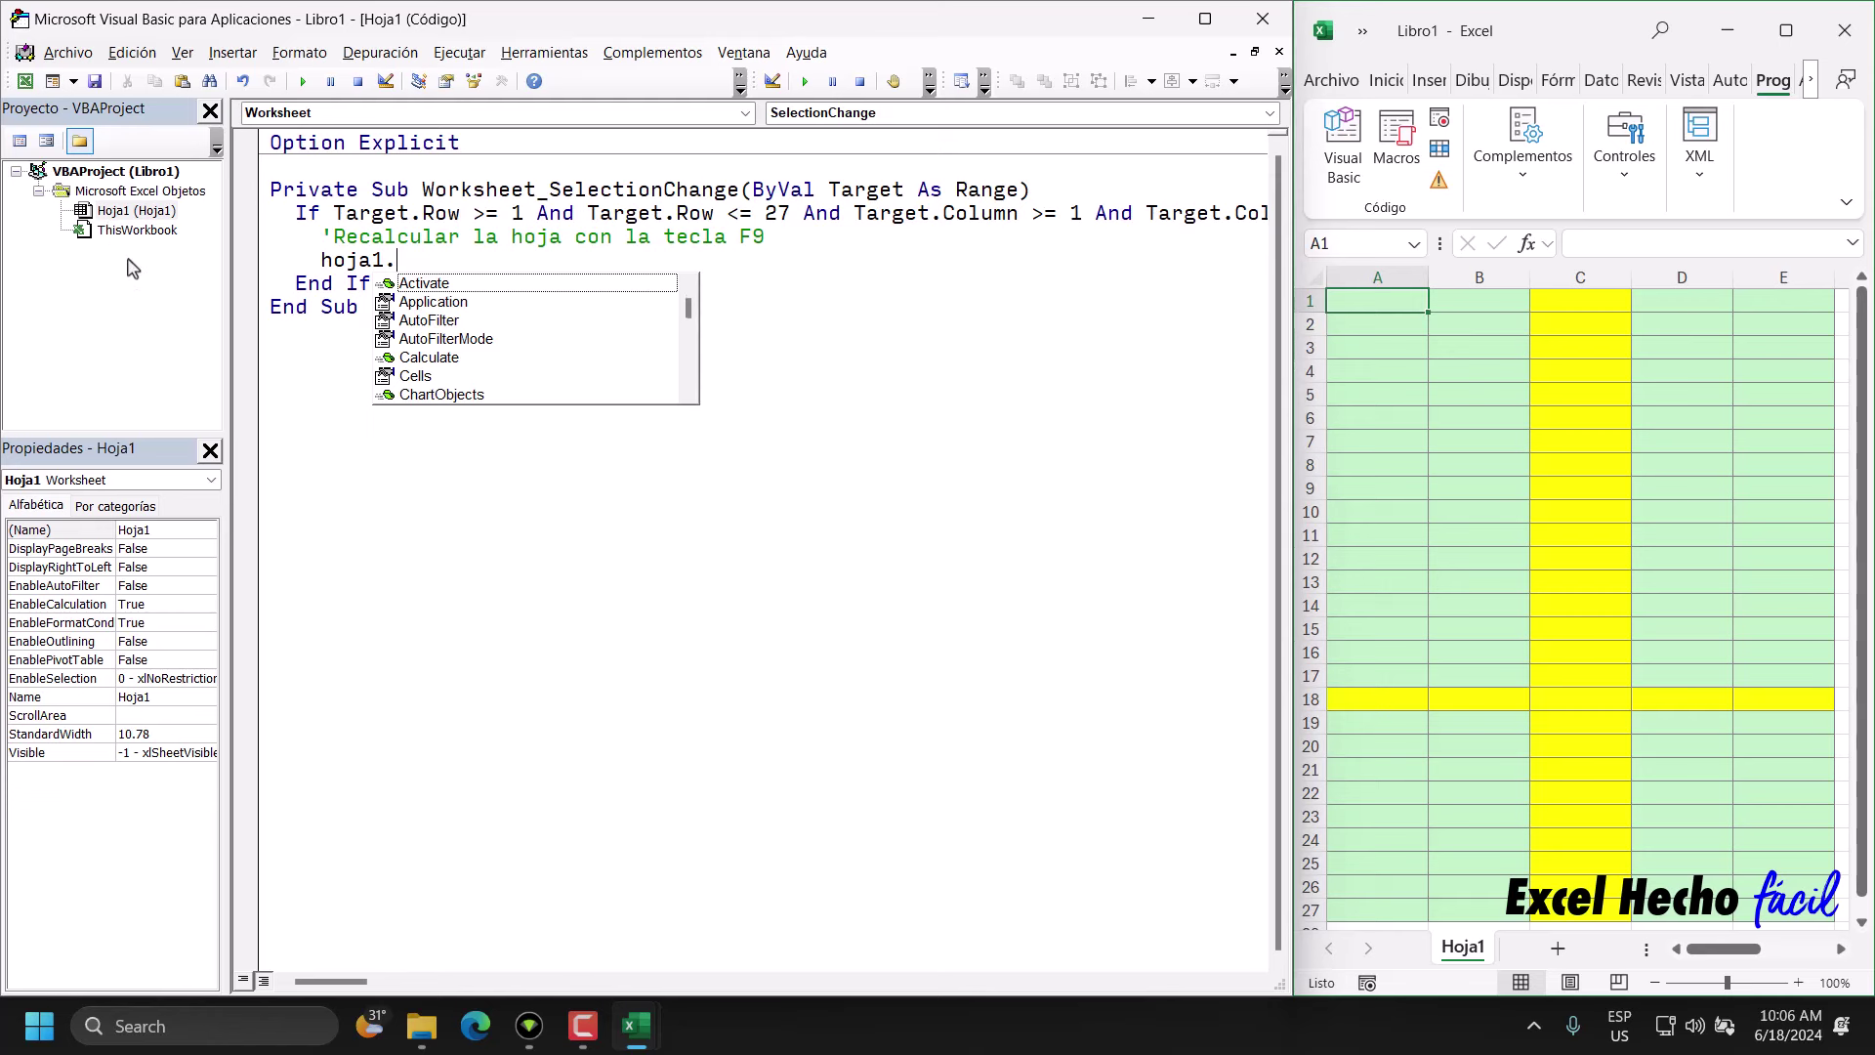
- Complete the statement as Hoja1.Calculate using autocomplete
{"action": "type", "text": "cal"}
{"action": "key", "text": "Tab"}
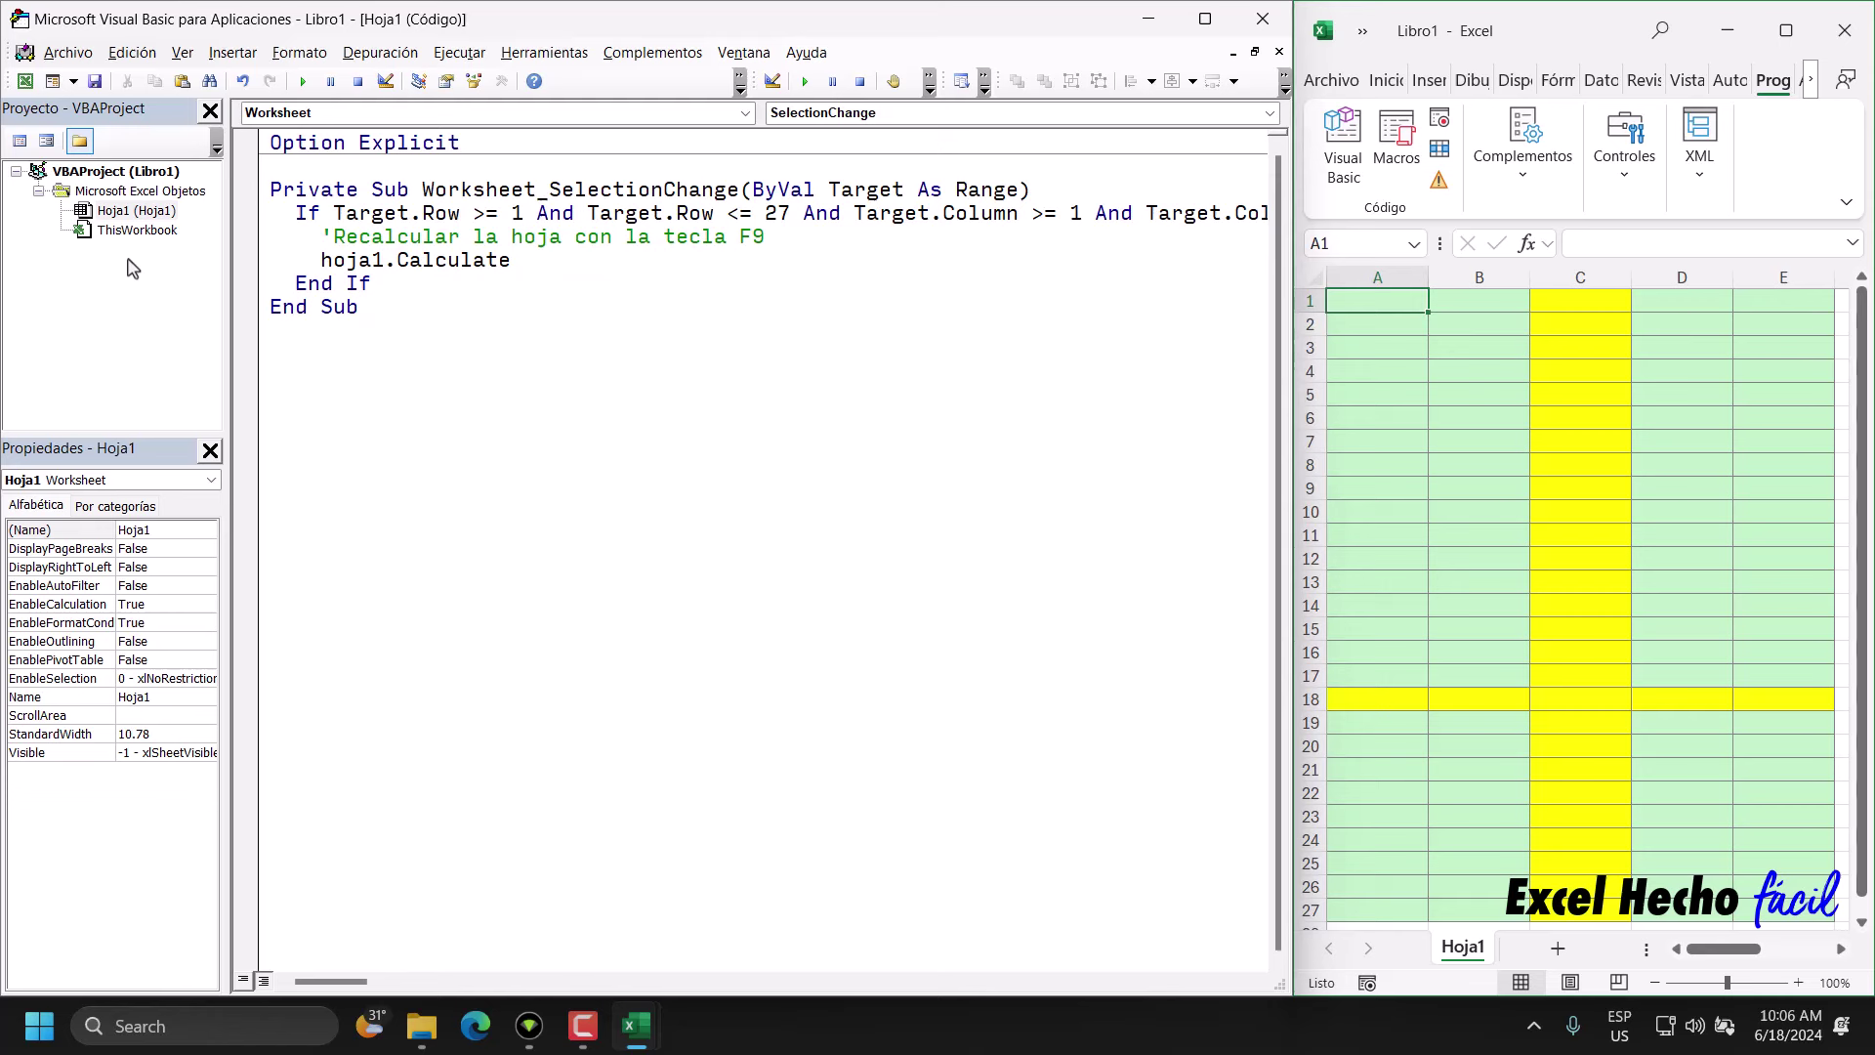
{"action": "left_click", "coordinate": [400, 296]}
{"action": "left_click", "coordinate": [527, 274]}
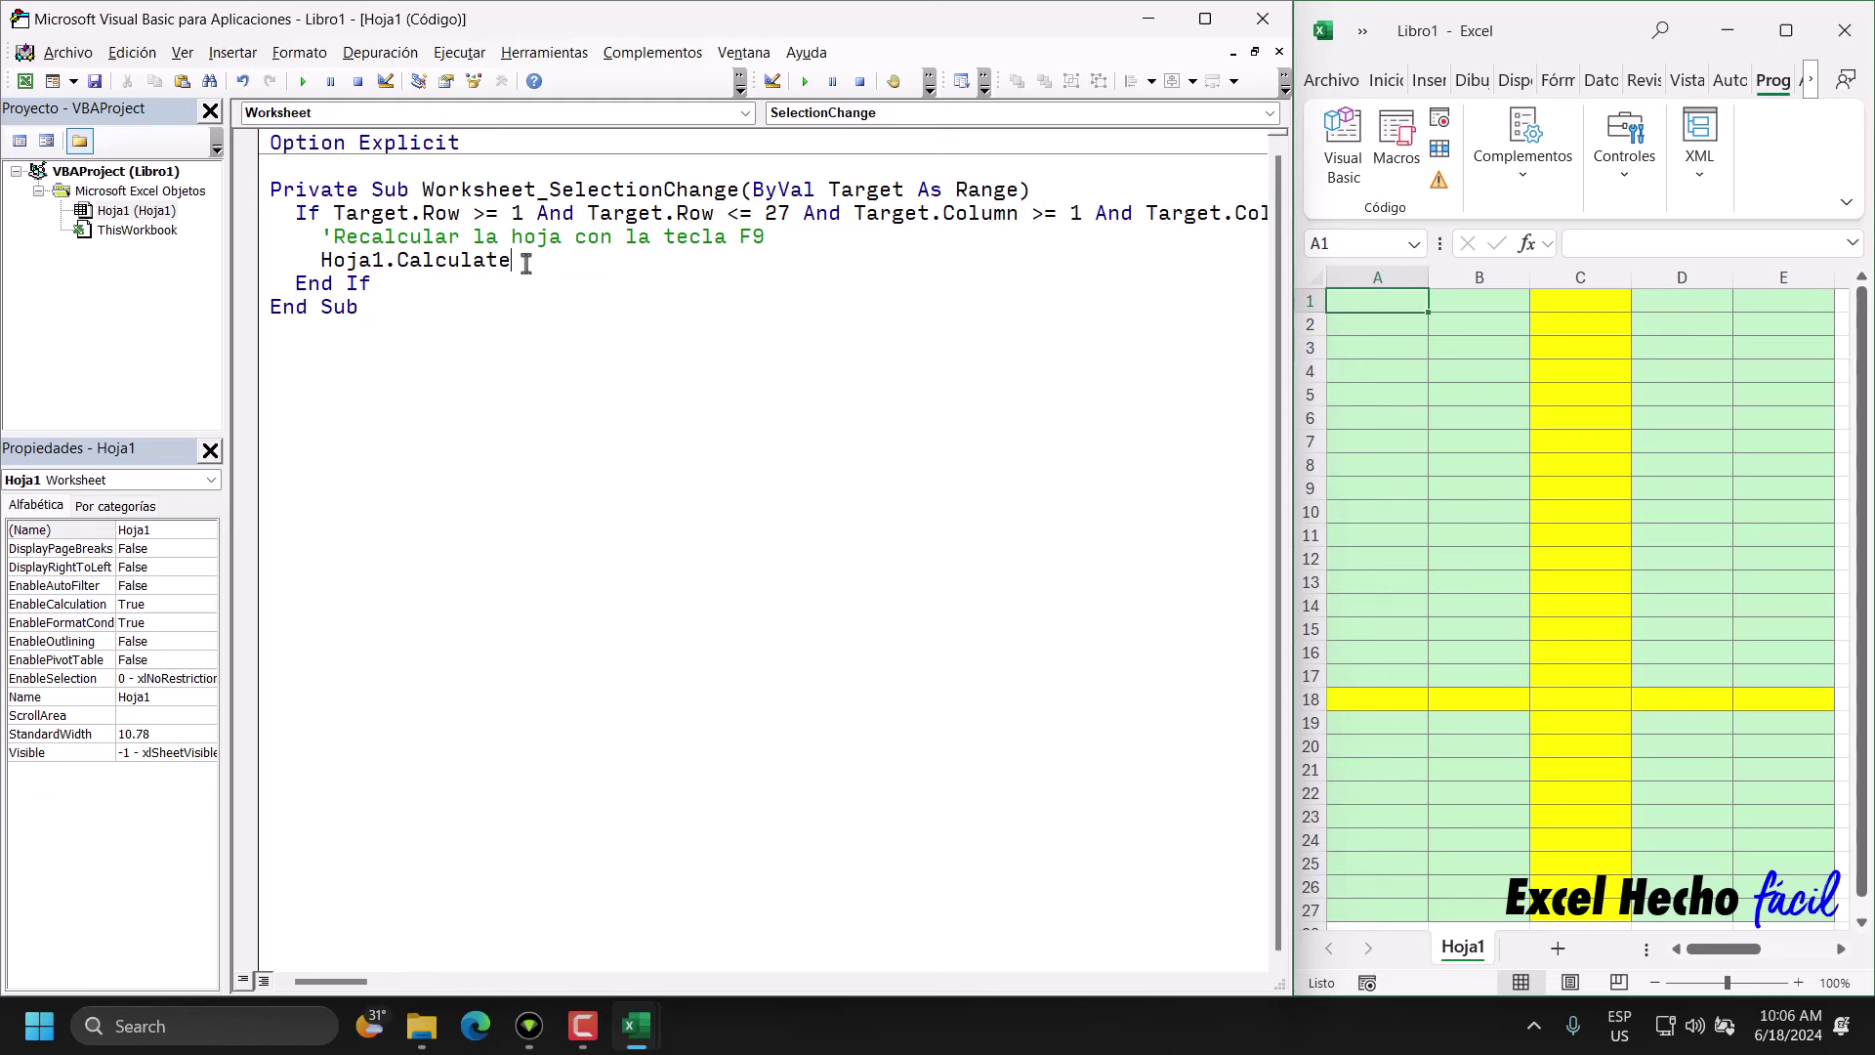
- Review the code by highlighting Calculate, F9, the If line, SelectionChange and Hoja1.Calculate
{"action": "left_click_drag", "start_coordinate": [395, 262], "coordinate": [510, 261]}
{"action": "left_click", "coordinate": [416, 283]}
{"action": "left_click_drag", "start_coordinate": [738, 237], "coordinate": [764, 237]}
{"action": "left_click", "coordinate": [416, 287]}
{"action": "left_click", "coordinate": [298, 214]}
{"action": "key", "text": "shift+End"}
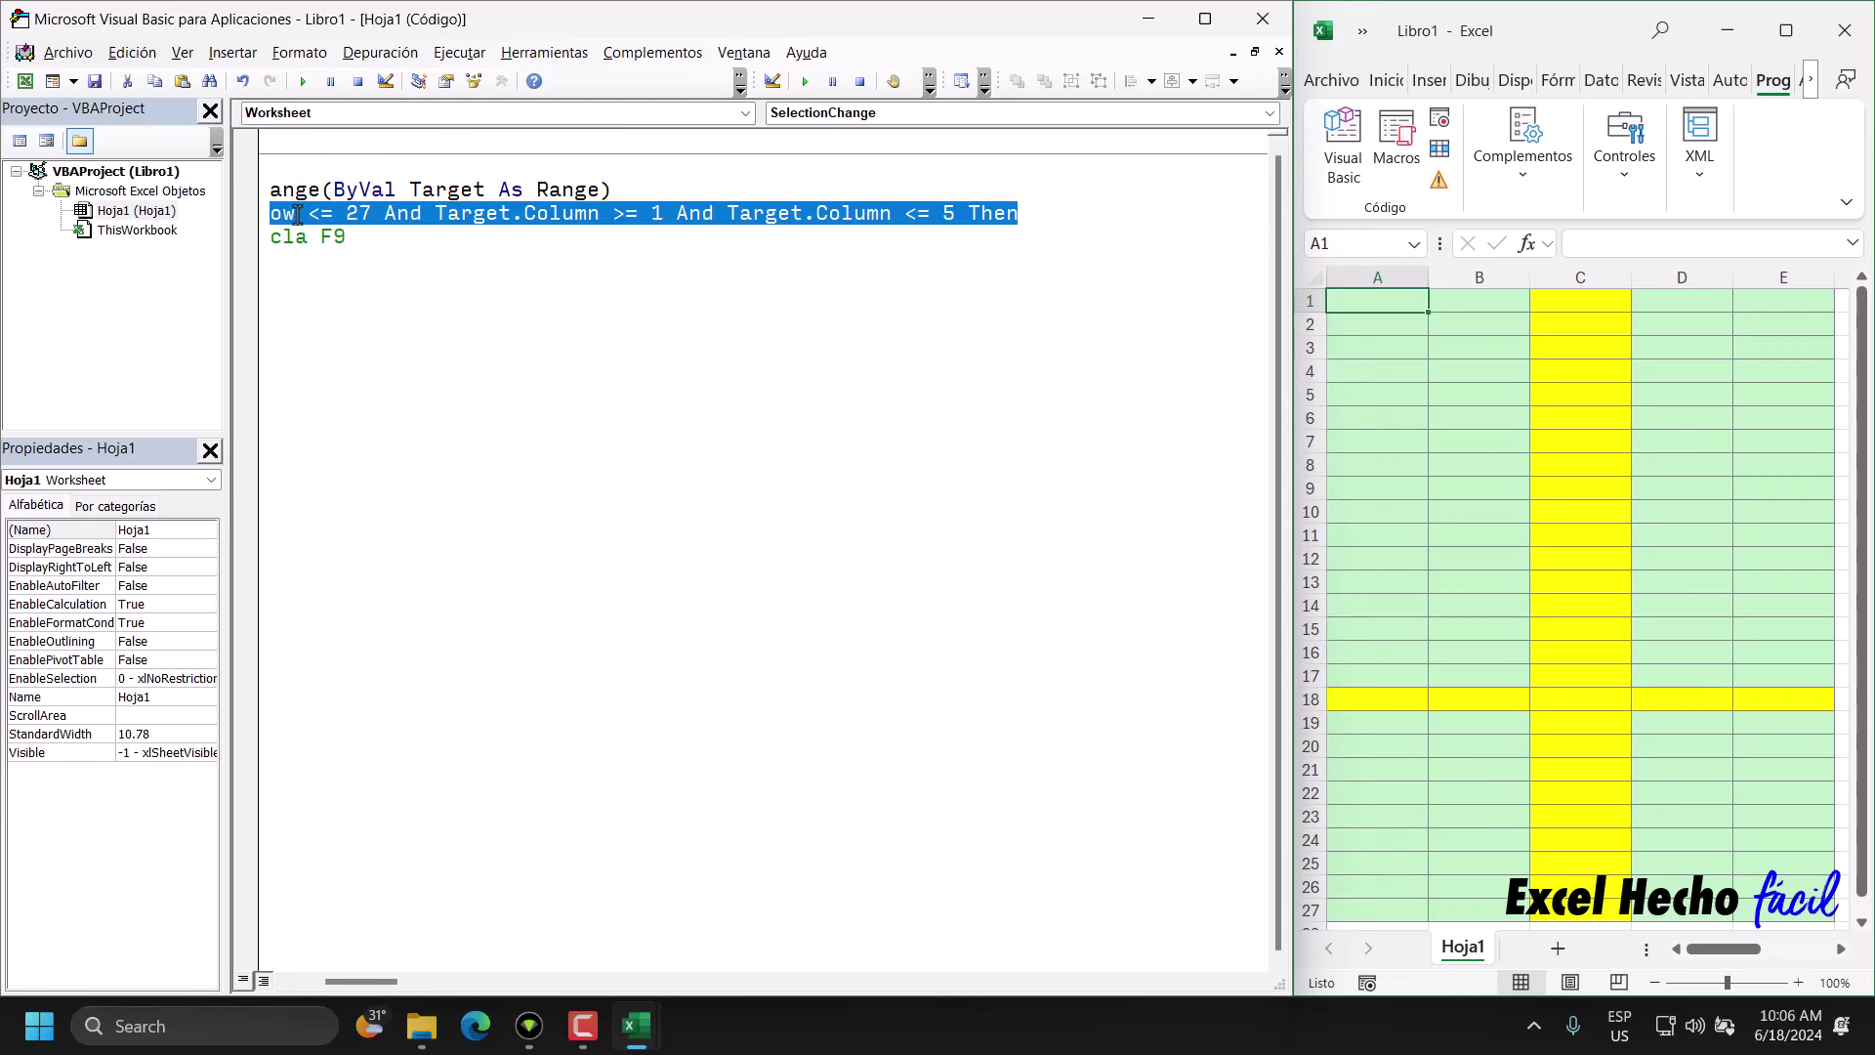
{"action": "key", "text": "Home"}
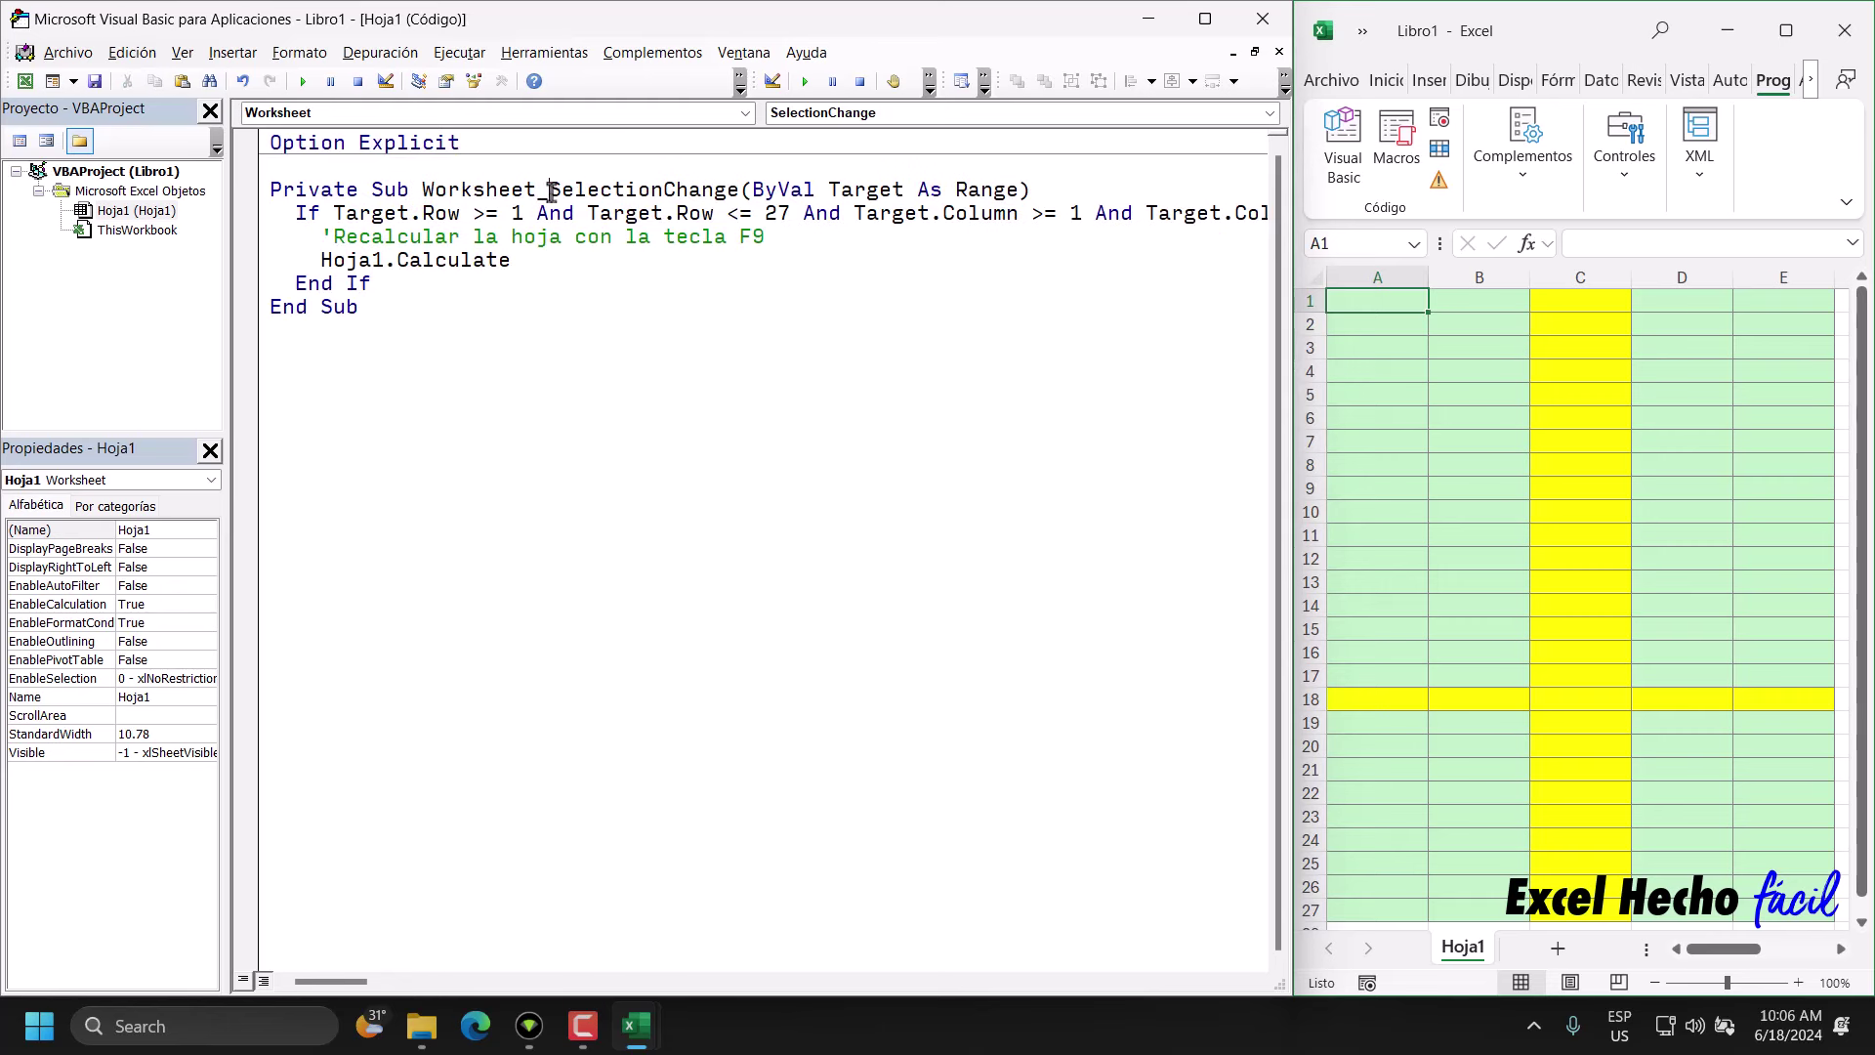
{"action": "left_click_drag", "start_coordinate": [548, 190], "coordinate": [738, 190]}
{"action": "mouse_move", "coordinate": [511, 260]}
{"action": "left_mouse_down"}
{"action": "mouse_move", "coordinate": [320, 260]}
{"action": "mouse_move", "coordinate": [296, 283]}
{"action": "left_mouse_up"}
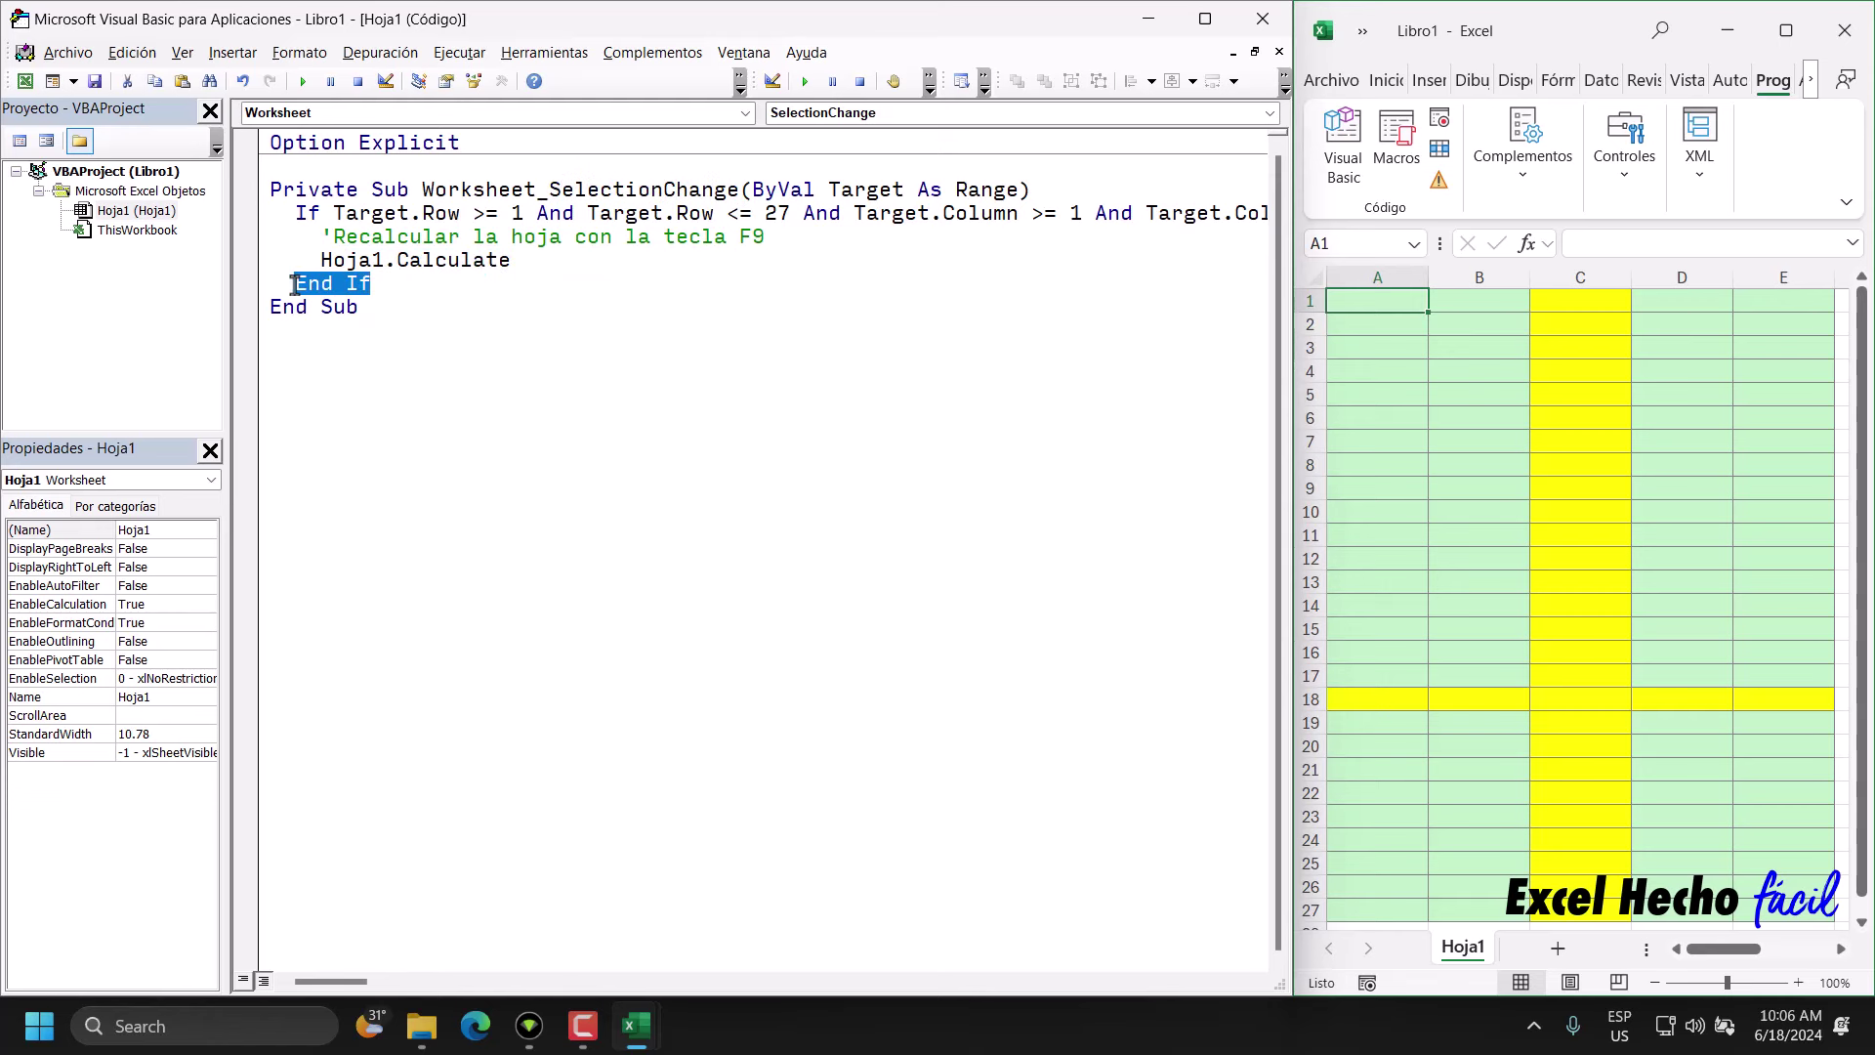
{"action": "left_click", "coordinate": [359, 306]}
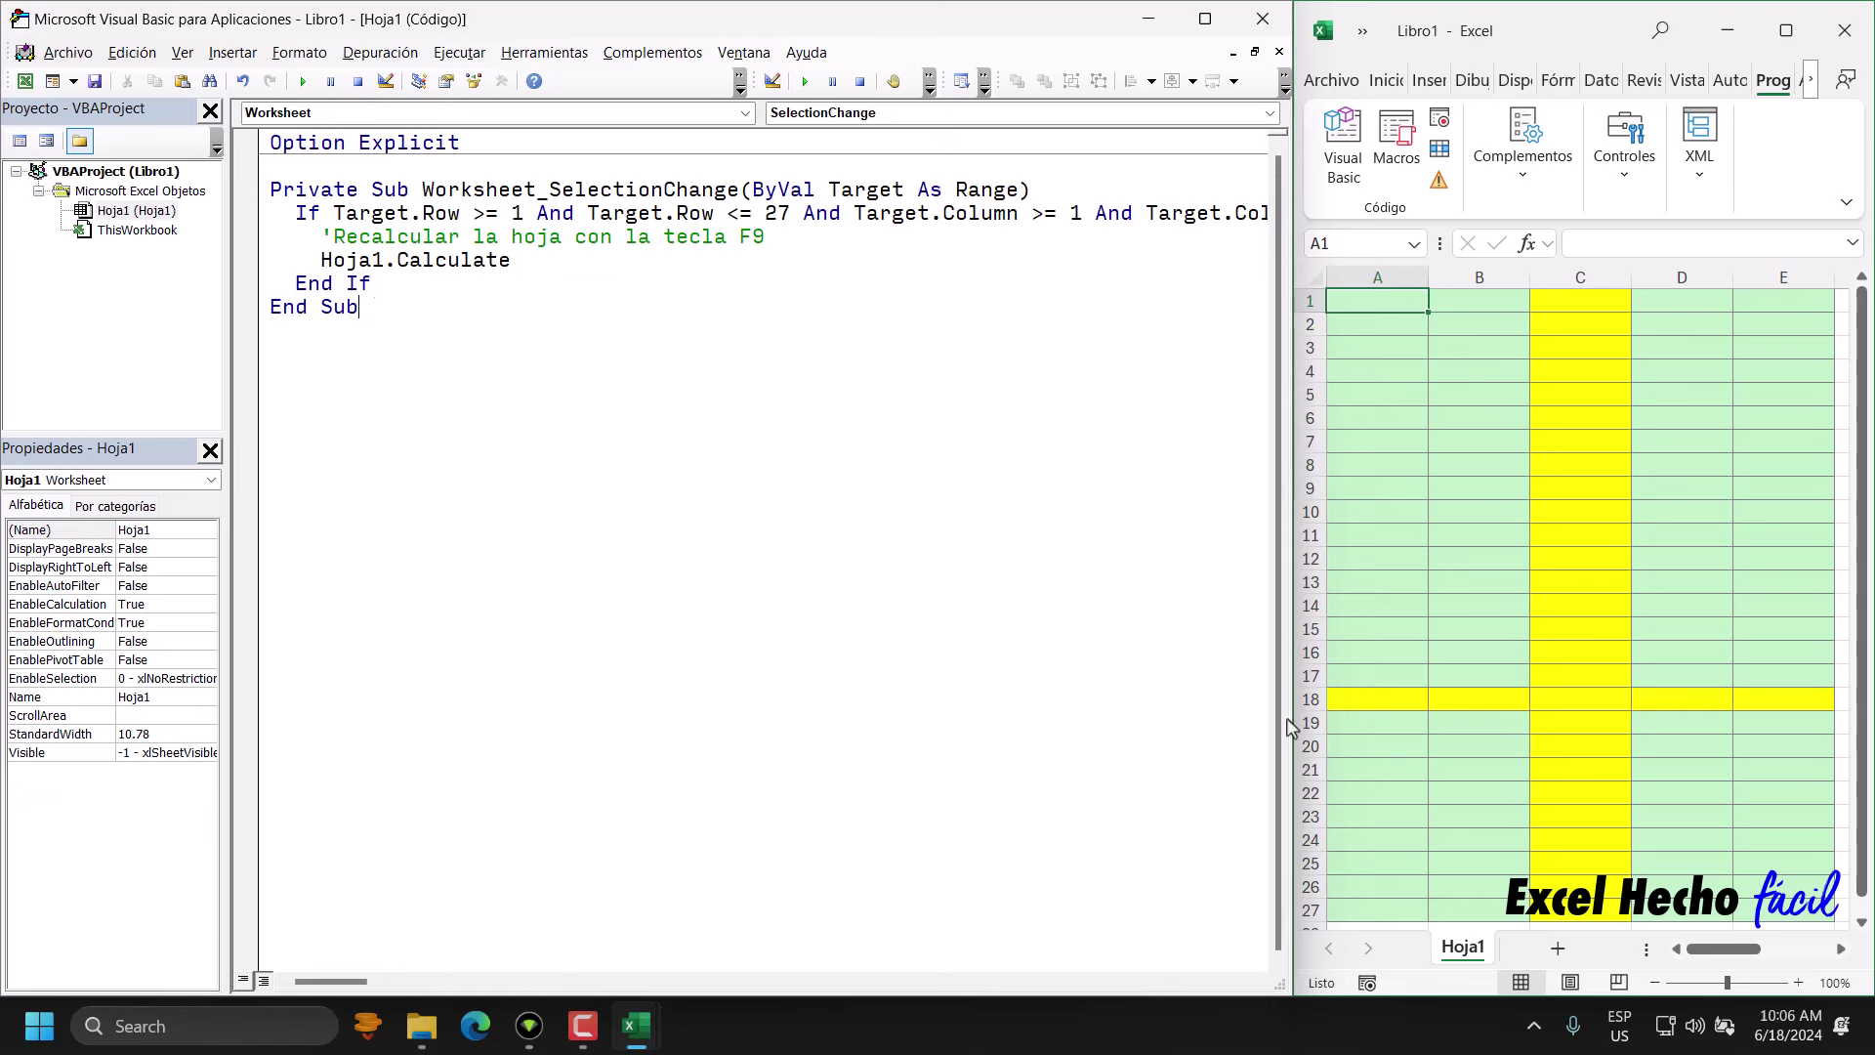
- Select B13, D18, A8, A1, C14, A20, D7 and B19 to watch the yellow highlight follow
{"action": "left_click", "coordinate": [1471, 583]}
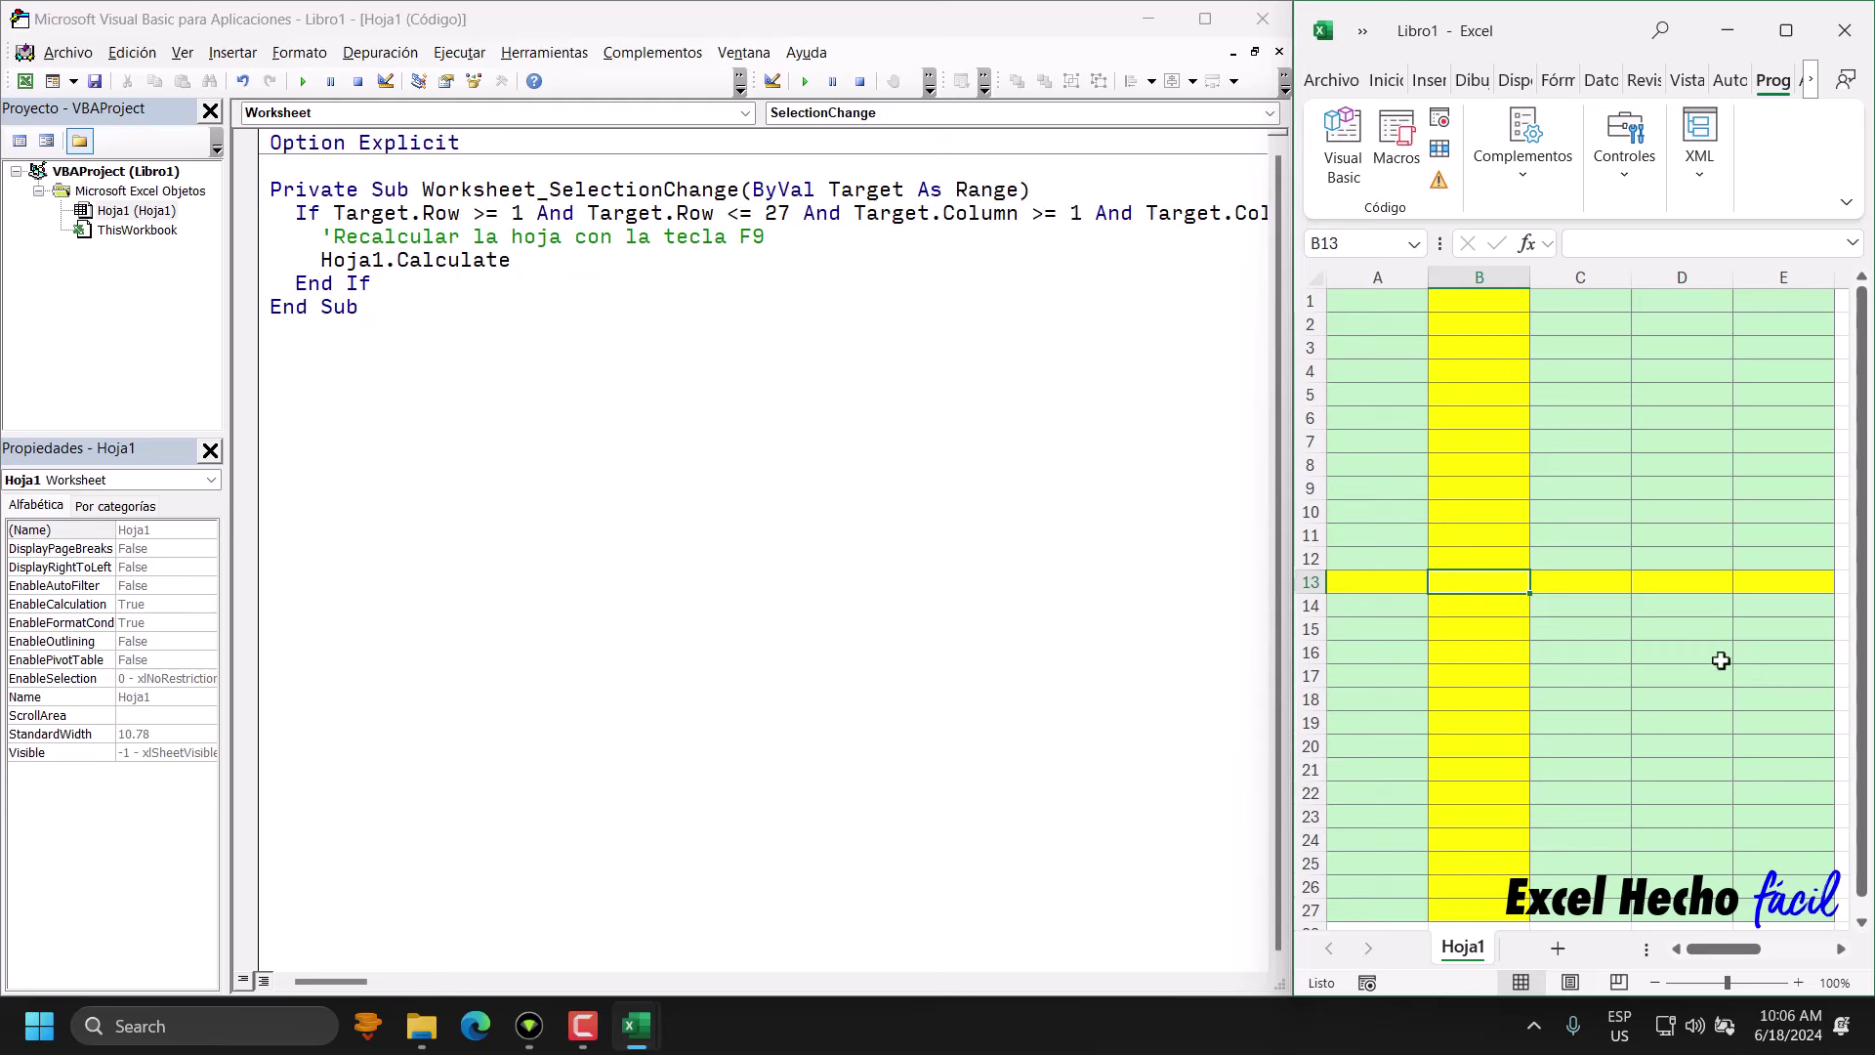
{"action": "left_click", "coordinate": [1699, 700]}
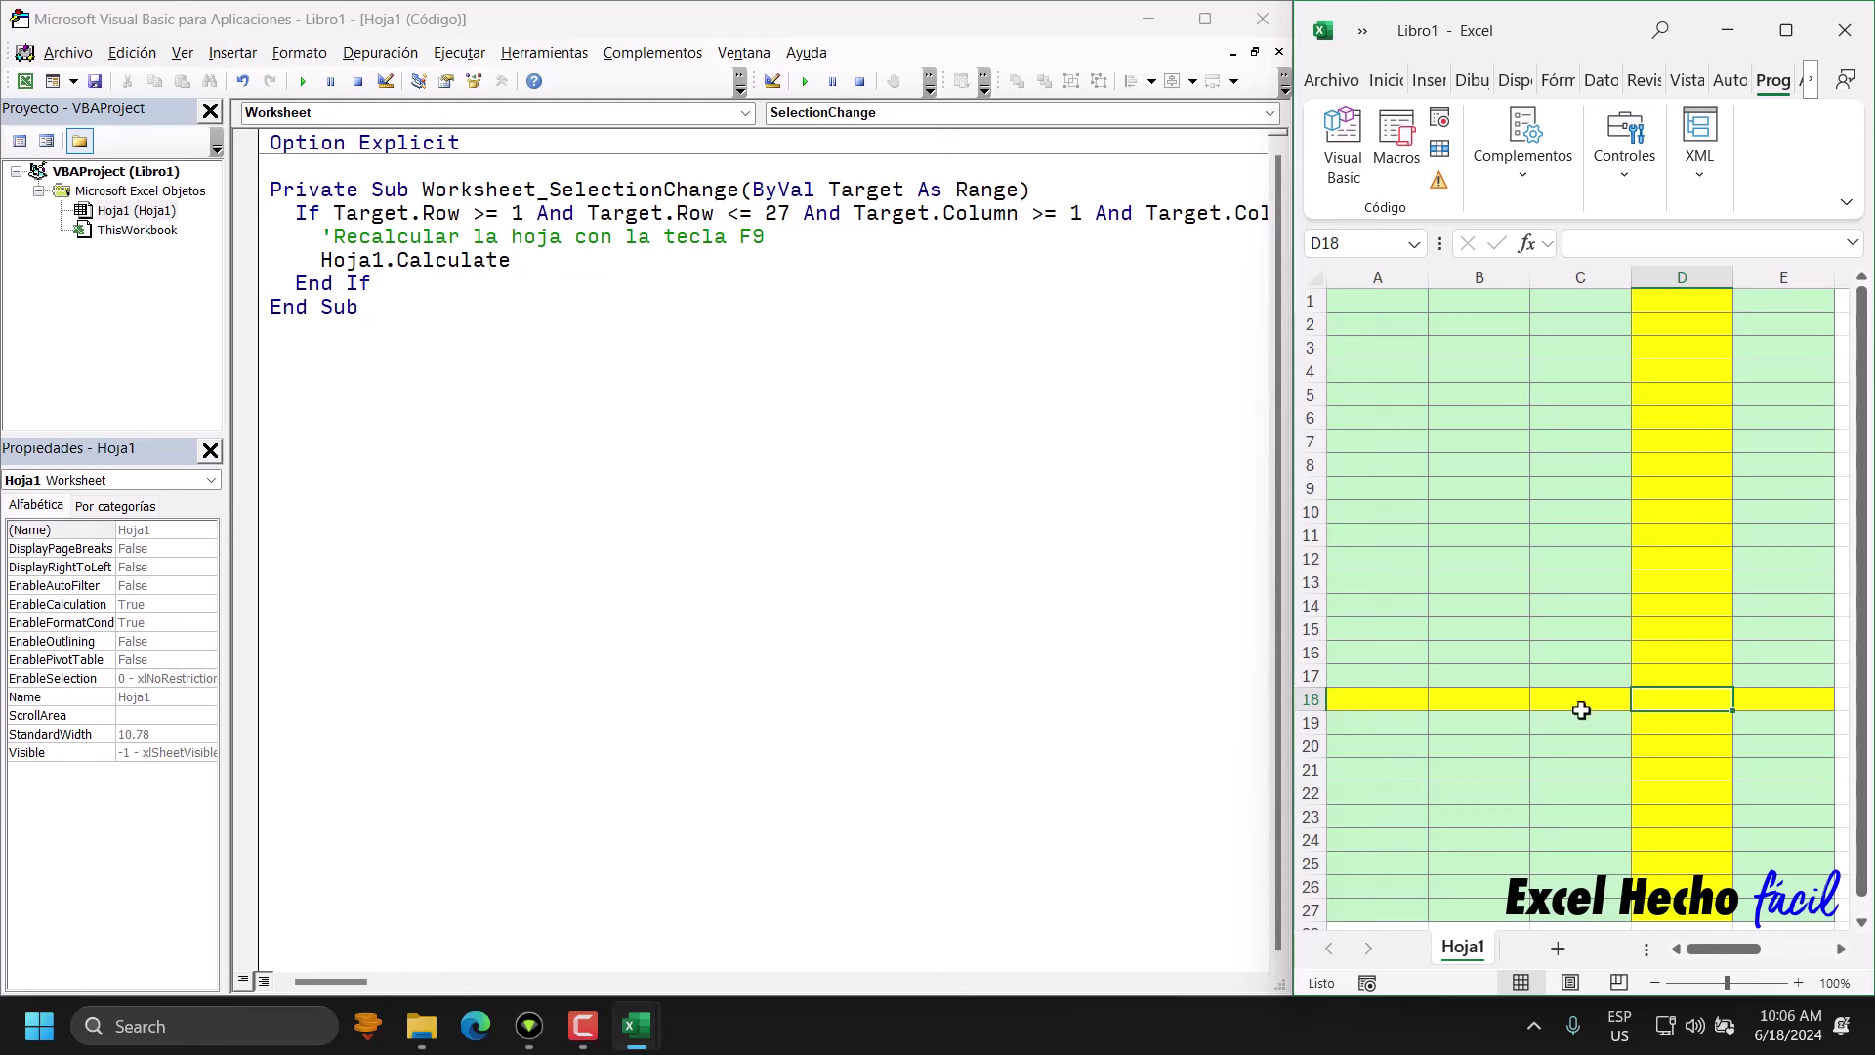
{"action": "left_click", "coordinate": [1407, 470]}
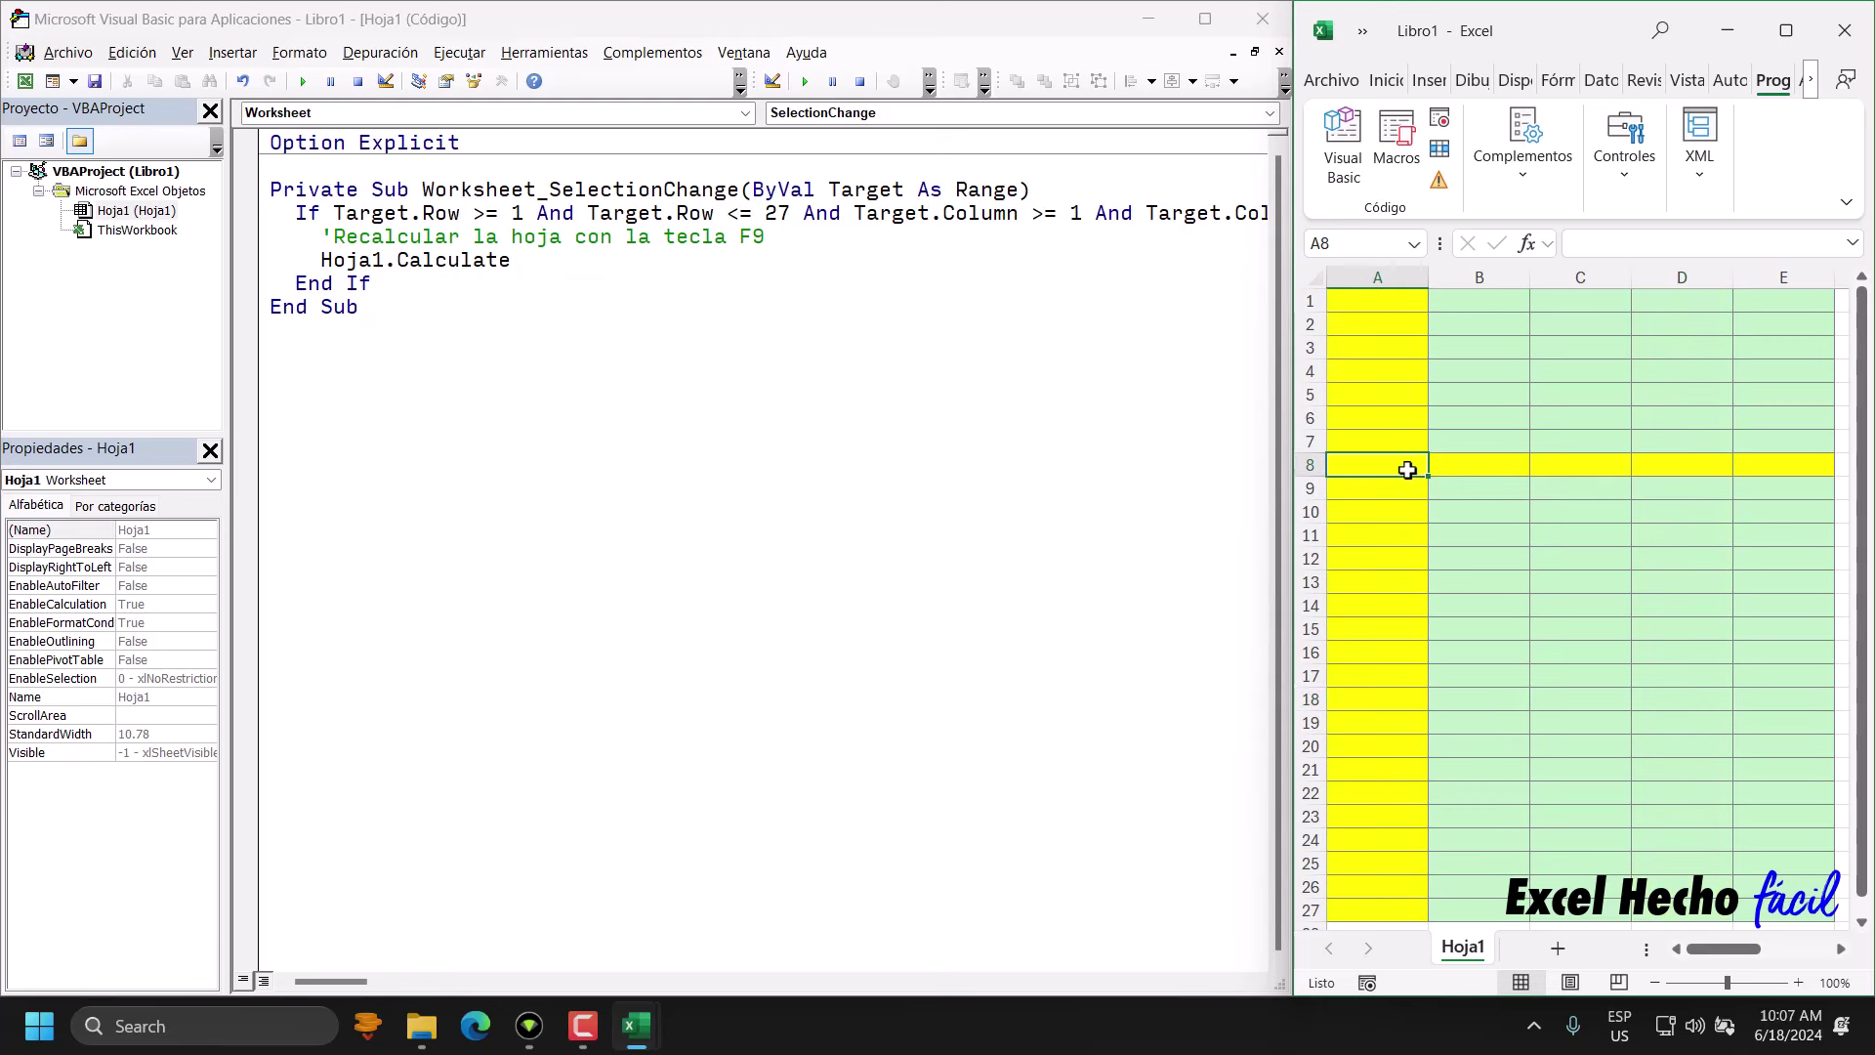
{"action": "left_click", "coordinate": [1397, 309]}
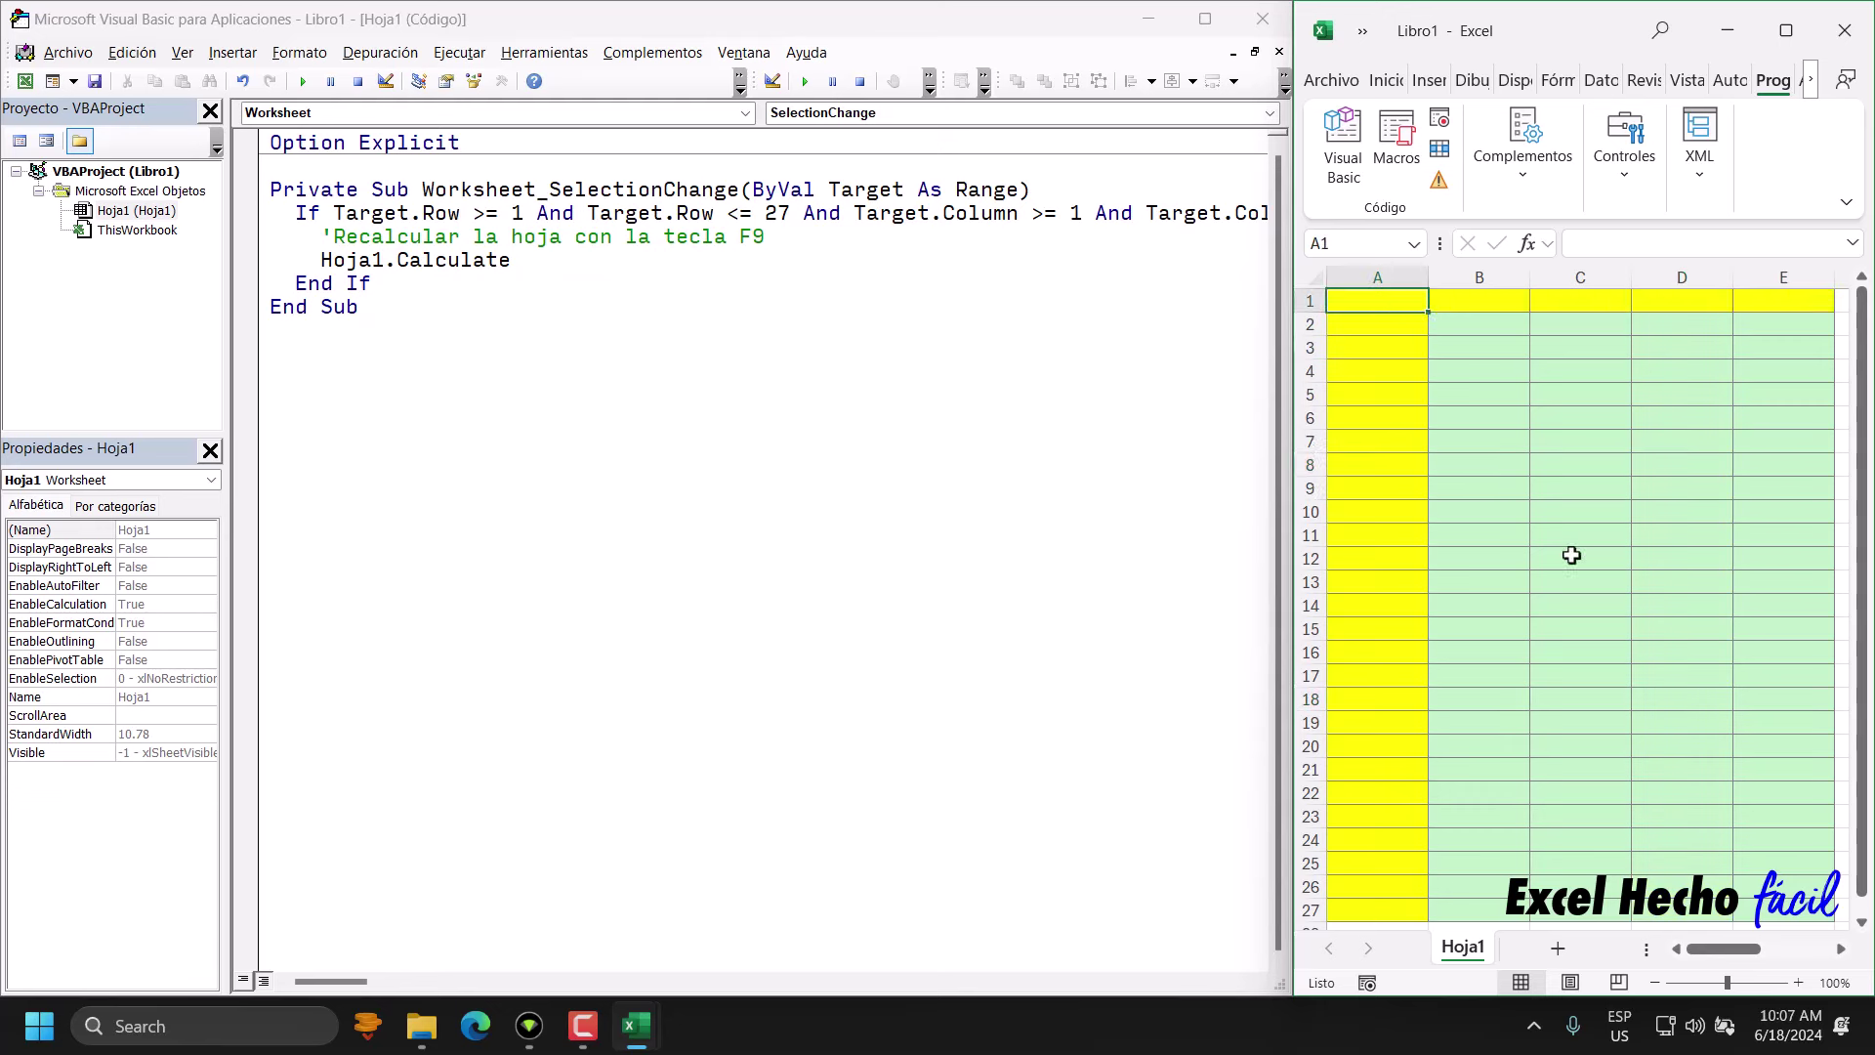
{"action": "left_click", "coordinate": [1574, 611]}
{"action": "left_click", "coordinate": [1398, 746]}
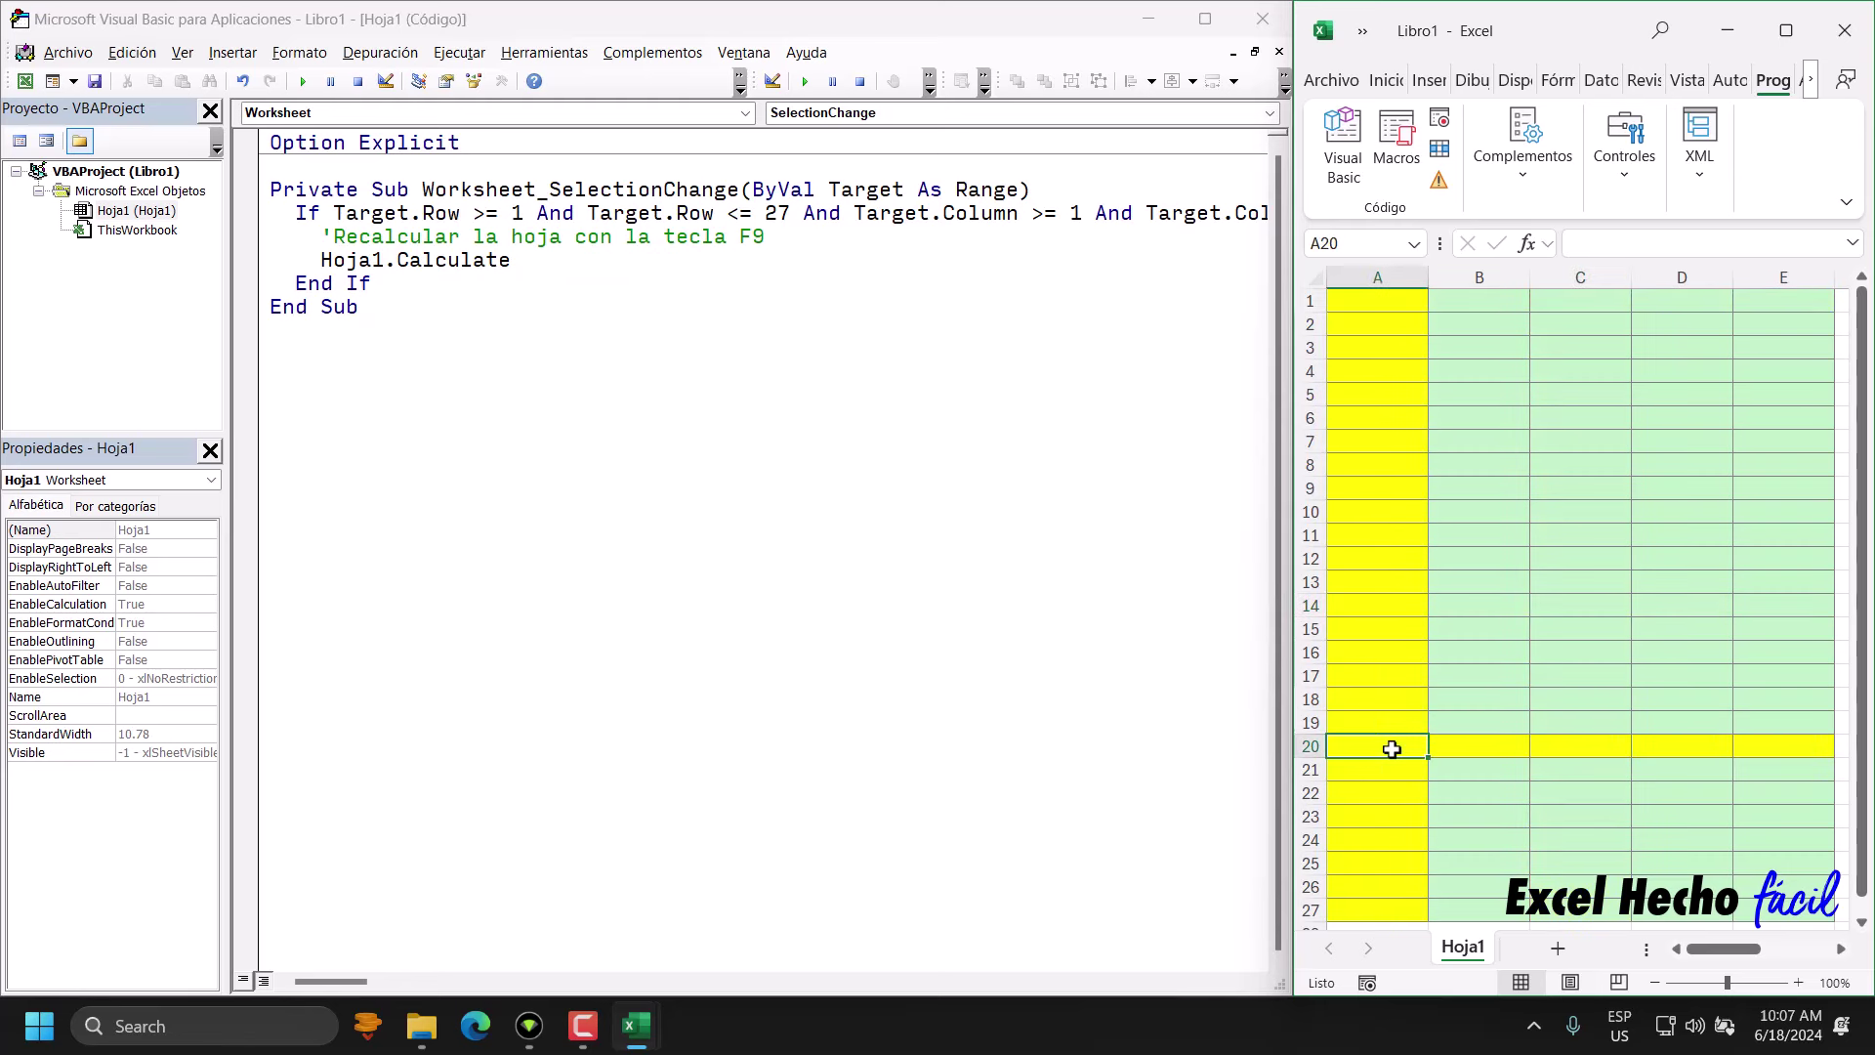
{"action": "left_click", "coordinate": [1656, 449]}
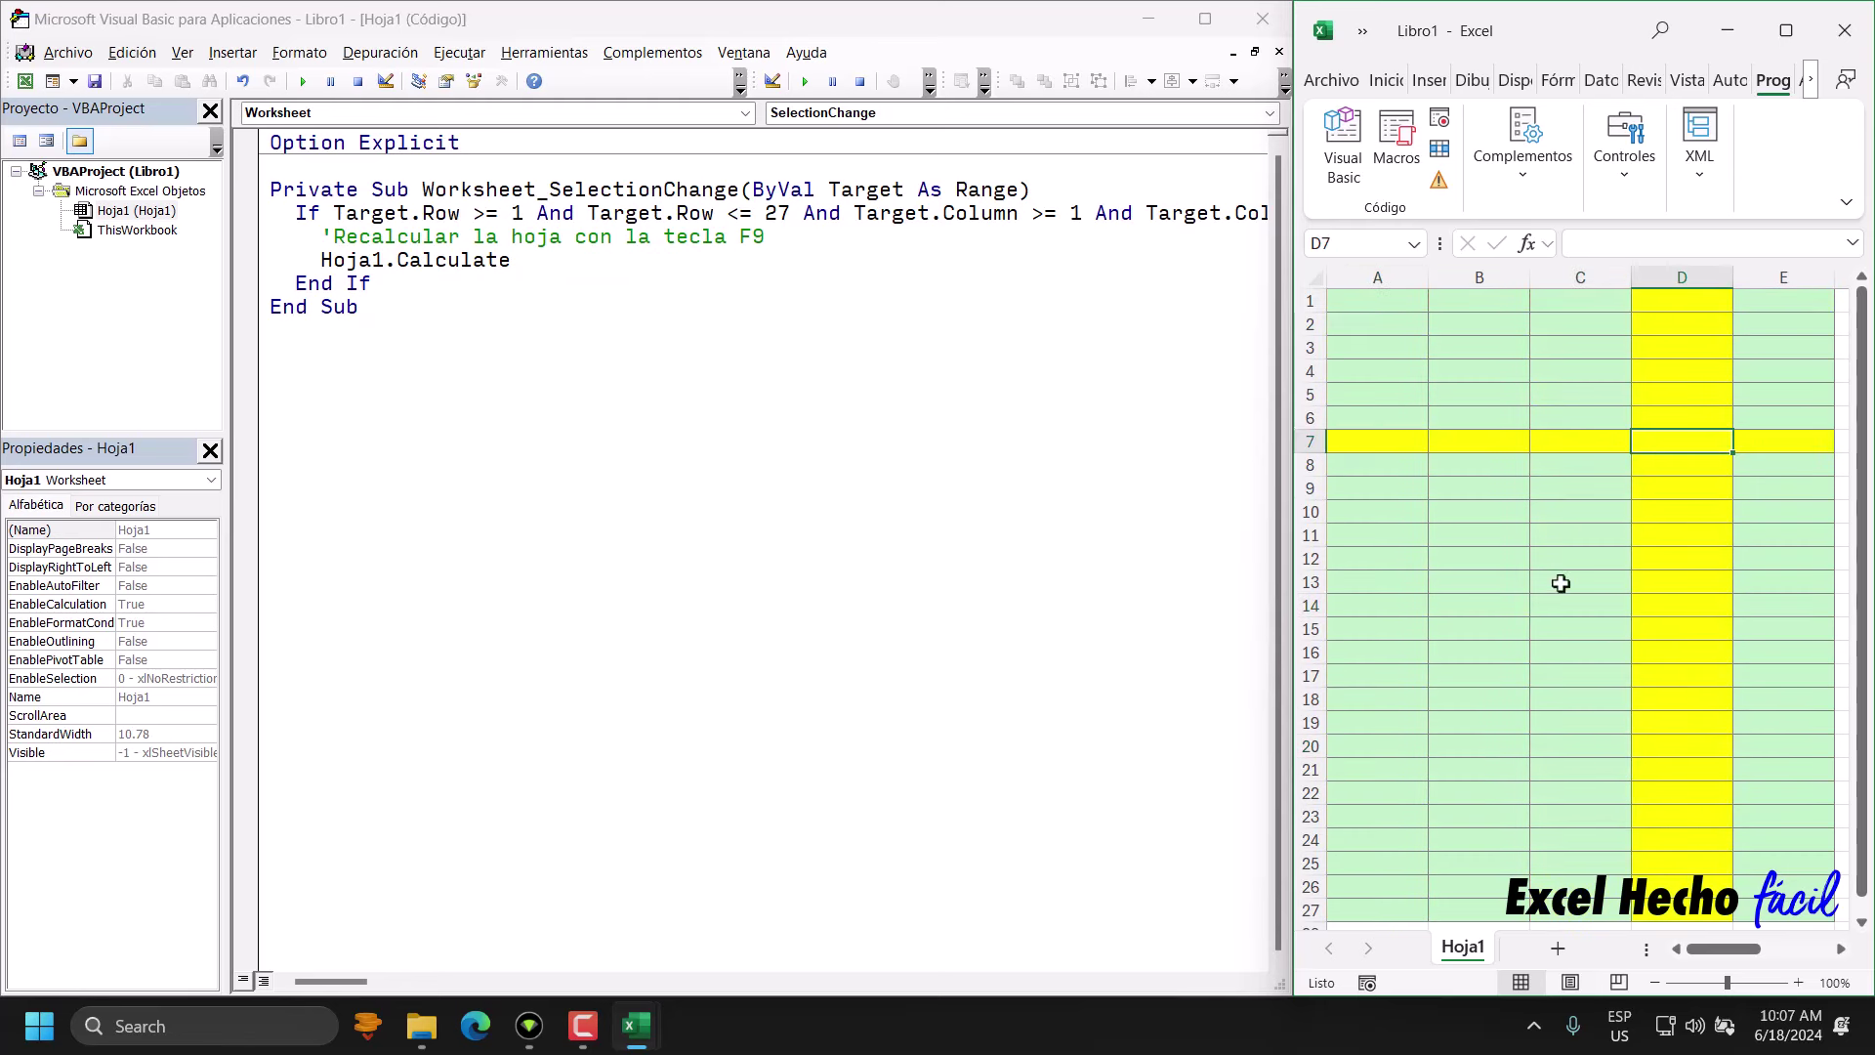
{"action": "left_click", "coordinate": [1456, 723]}
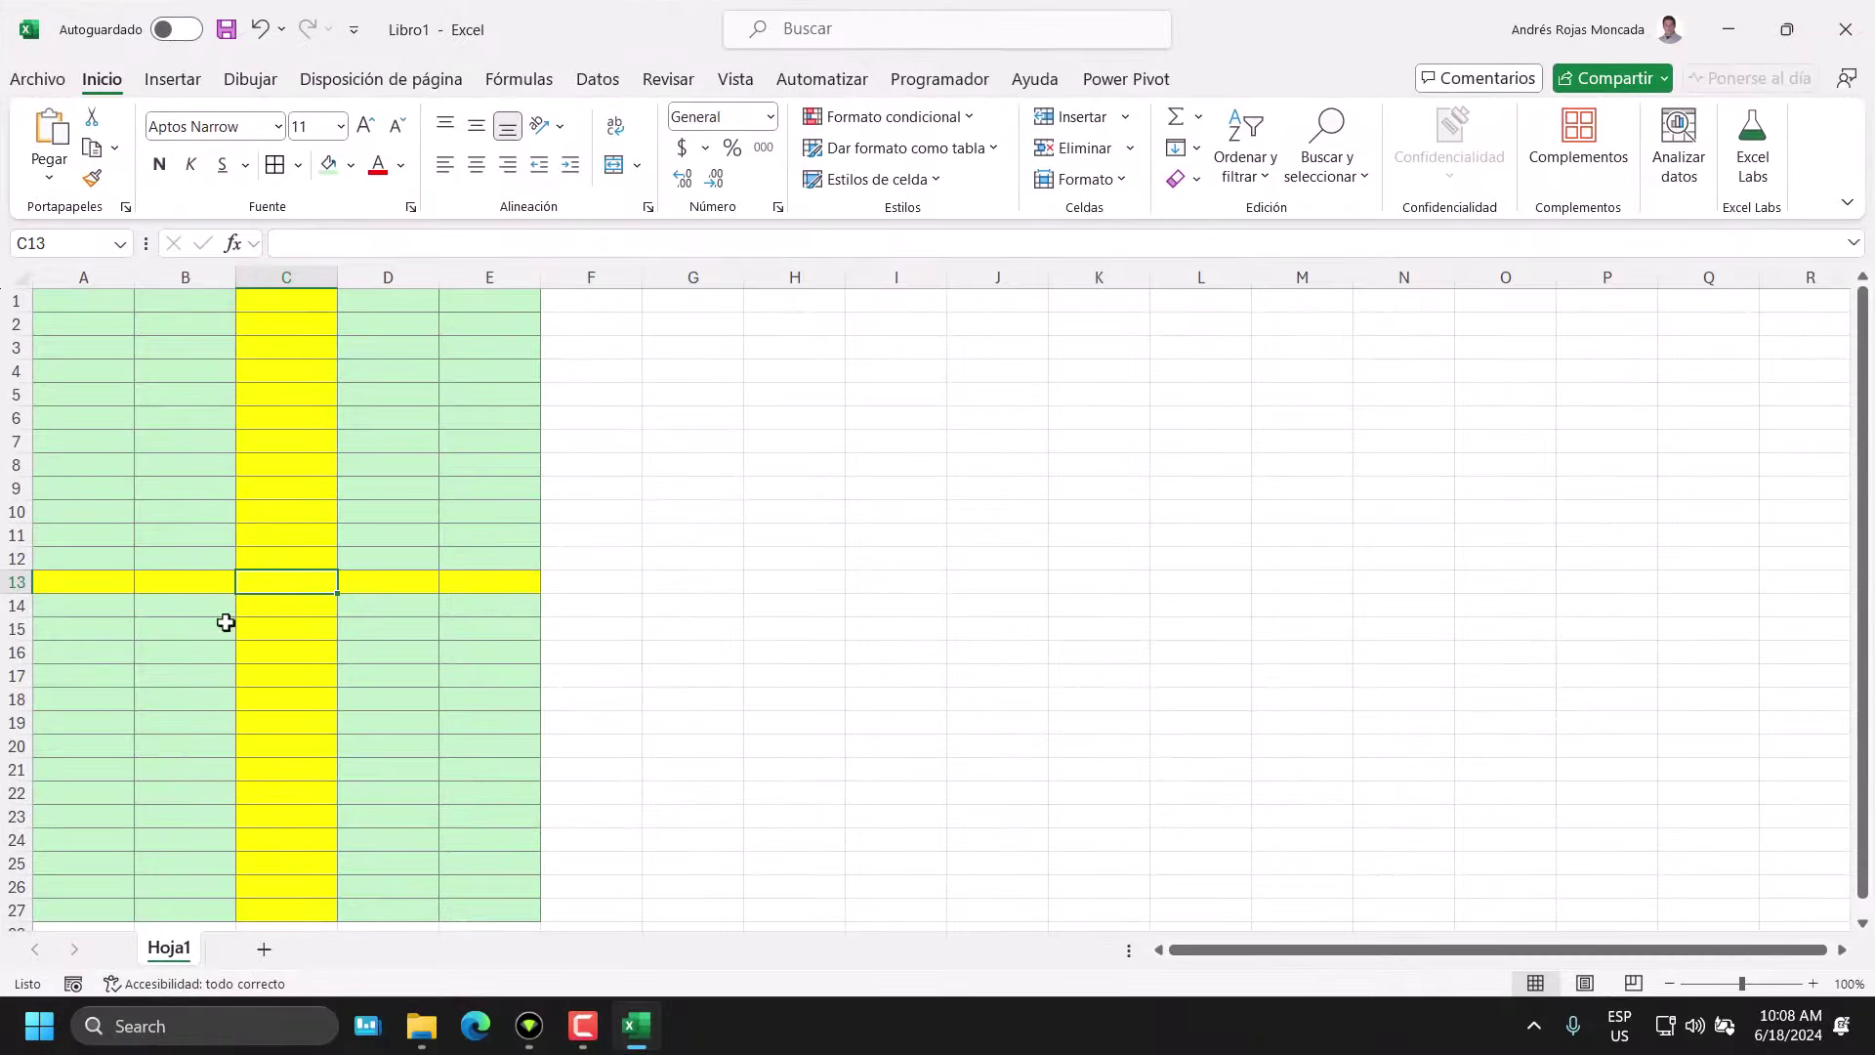
- Select B17, D9, B16, D6, E14, A19, C11, E22, B24 and C10 to verify the crosshair moves
{"action": "left_click", "coordinate": [195, 674]}
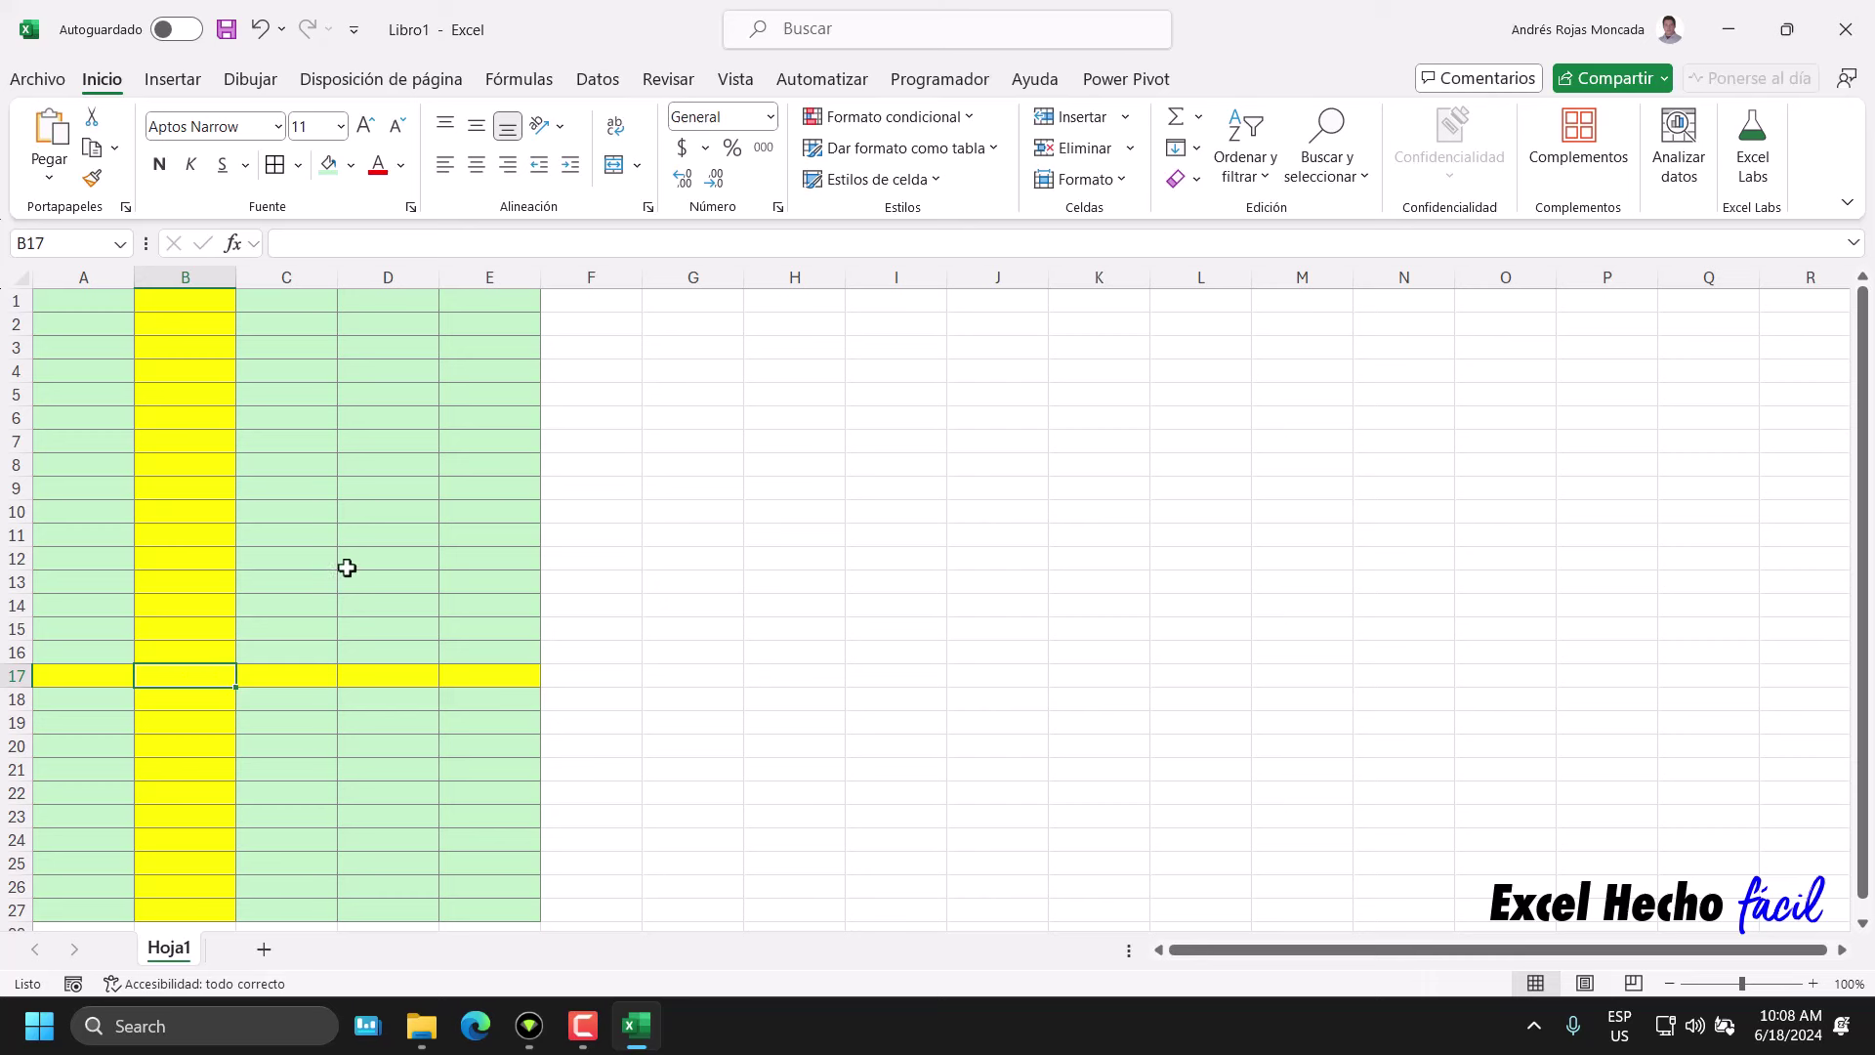
{"action": "left_click", "coordinate": [389, 485]}
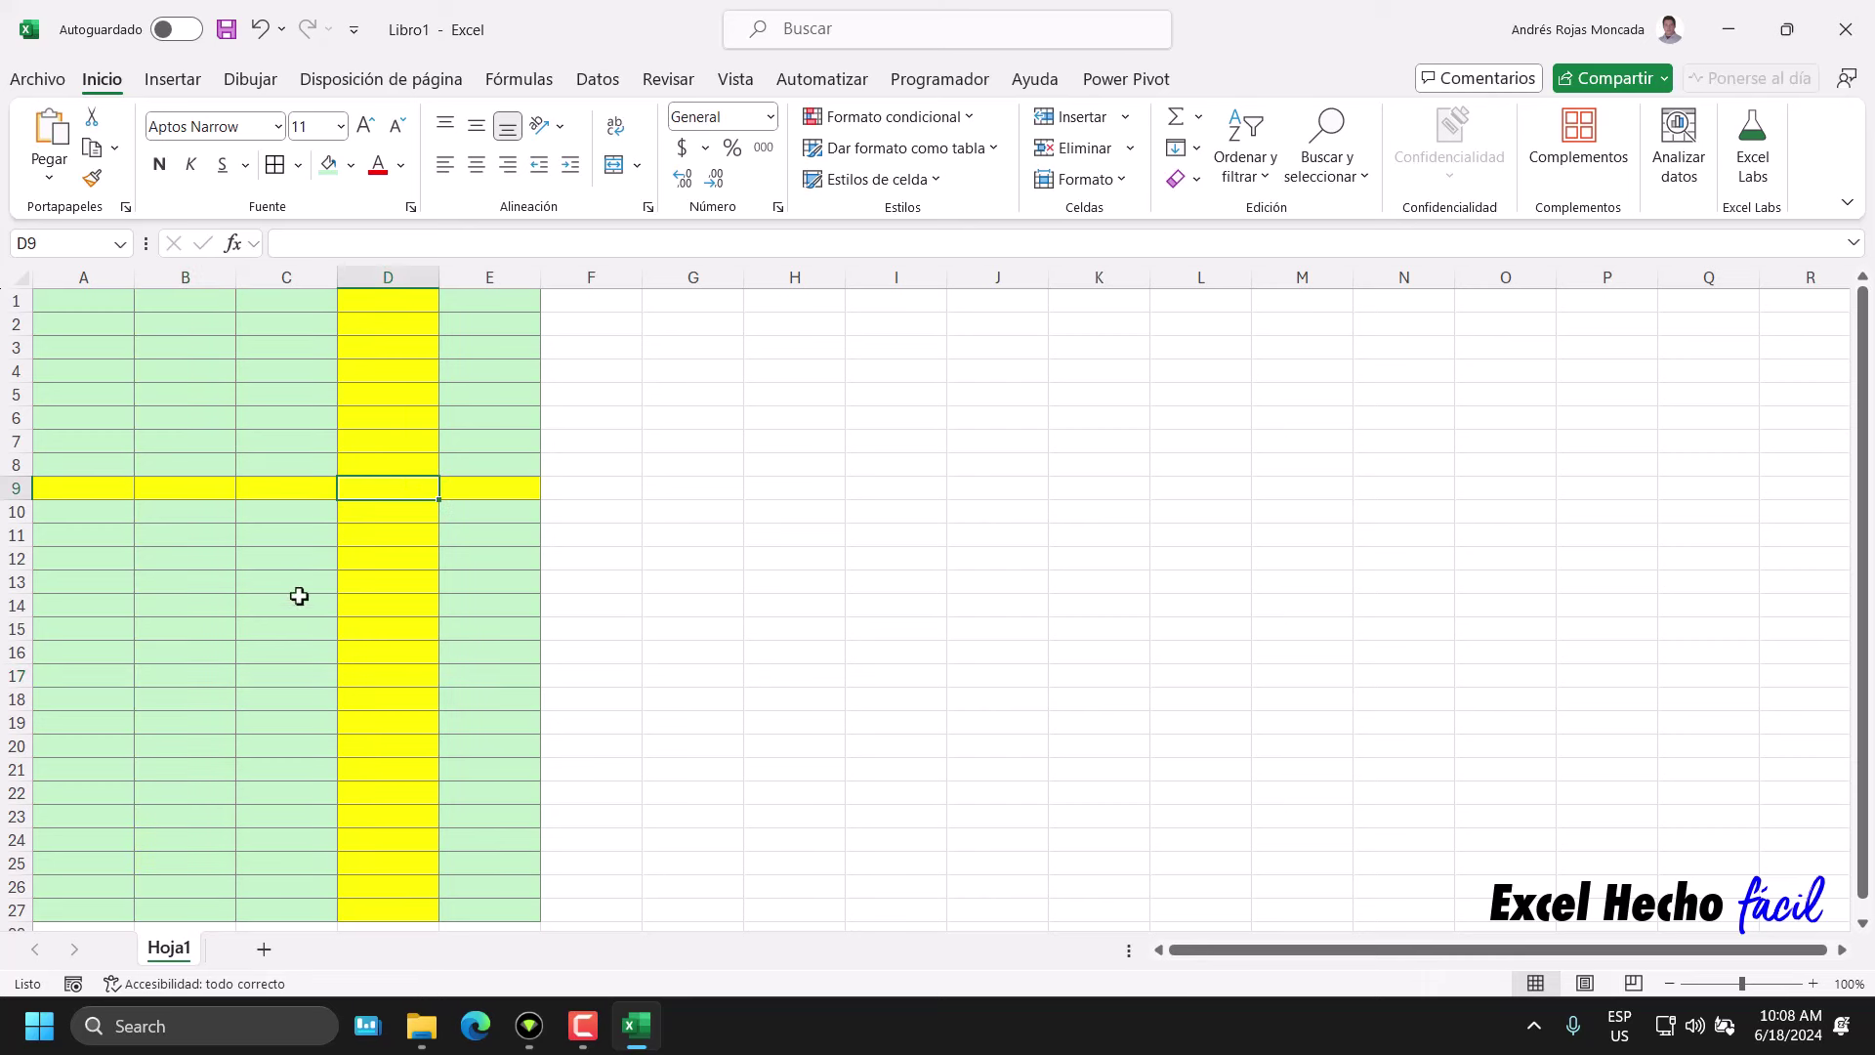
{"action": "left_click", "coordinate": [219, 652]}
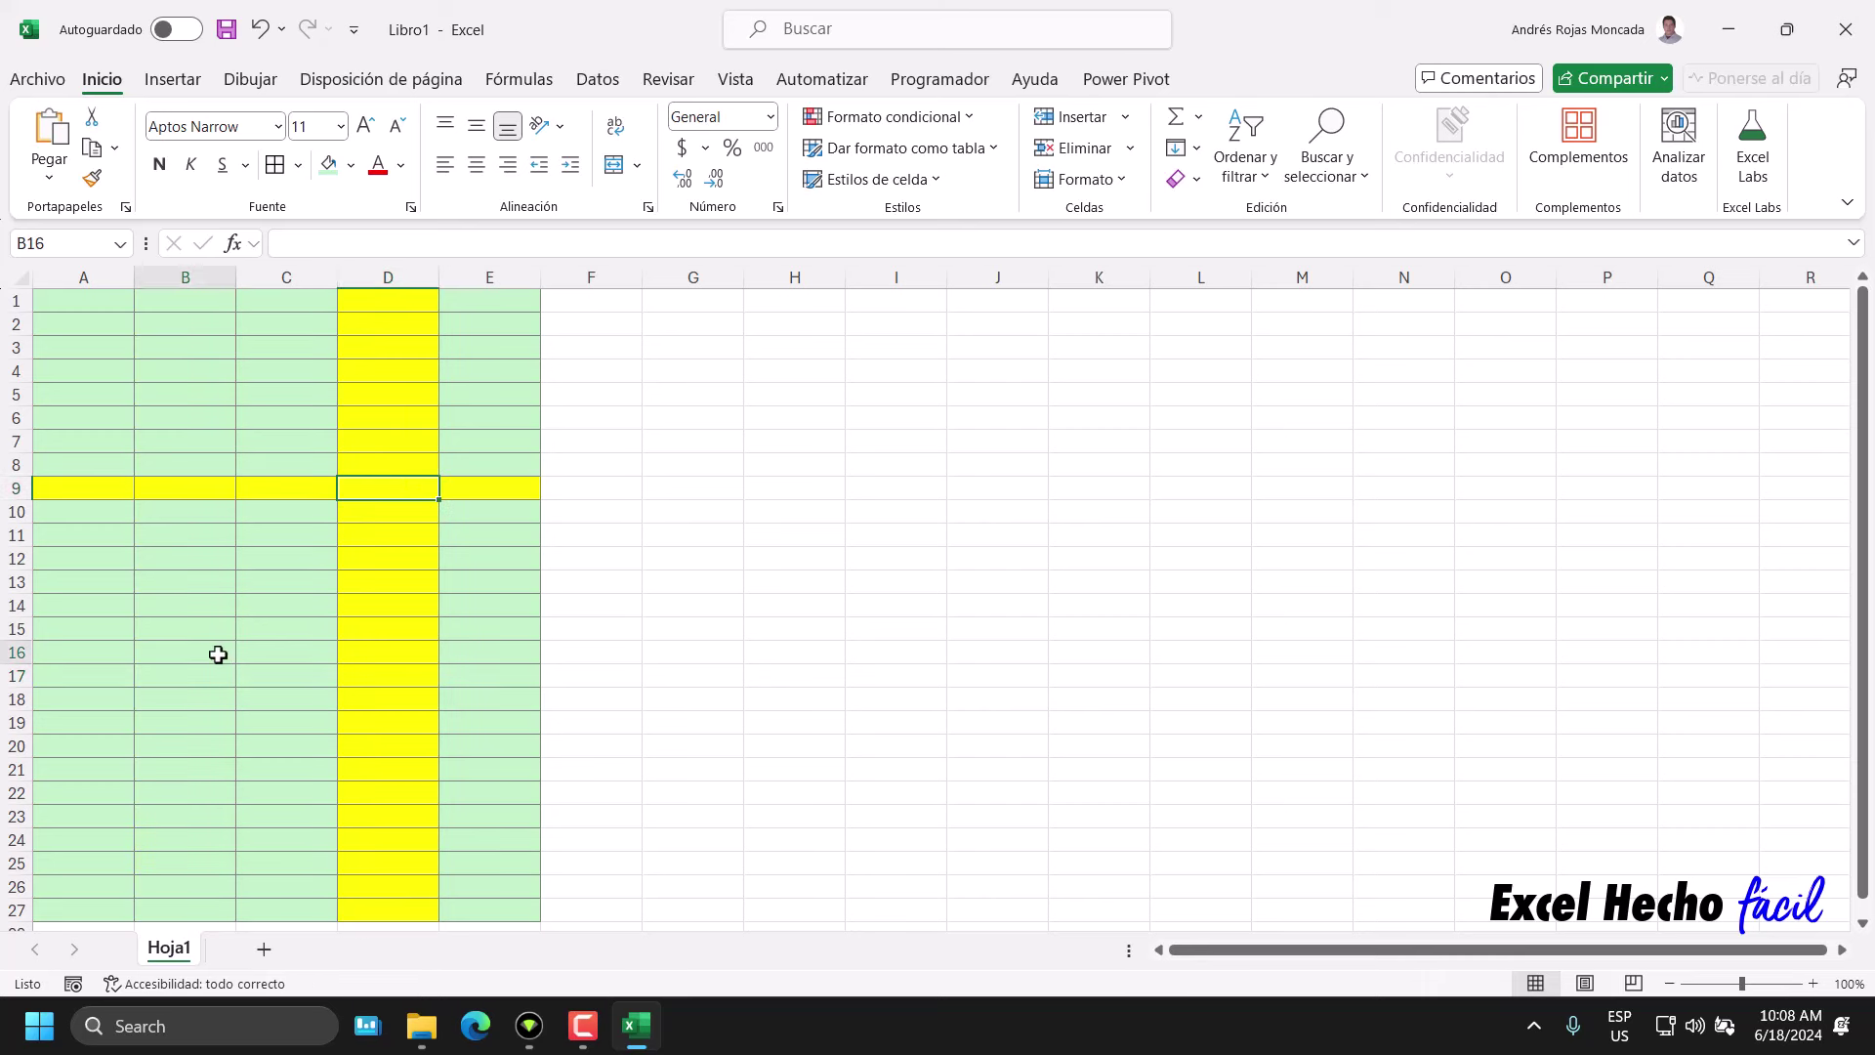
{"action": "left_click", "coordinate": [389, 415]}
{"action": "left_click", "coordinate": [495, 602]}
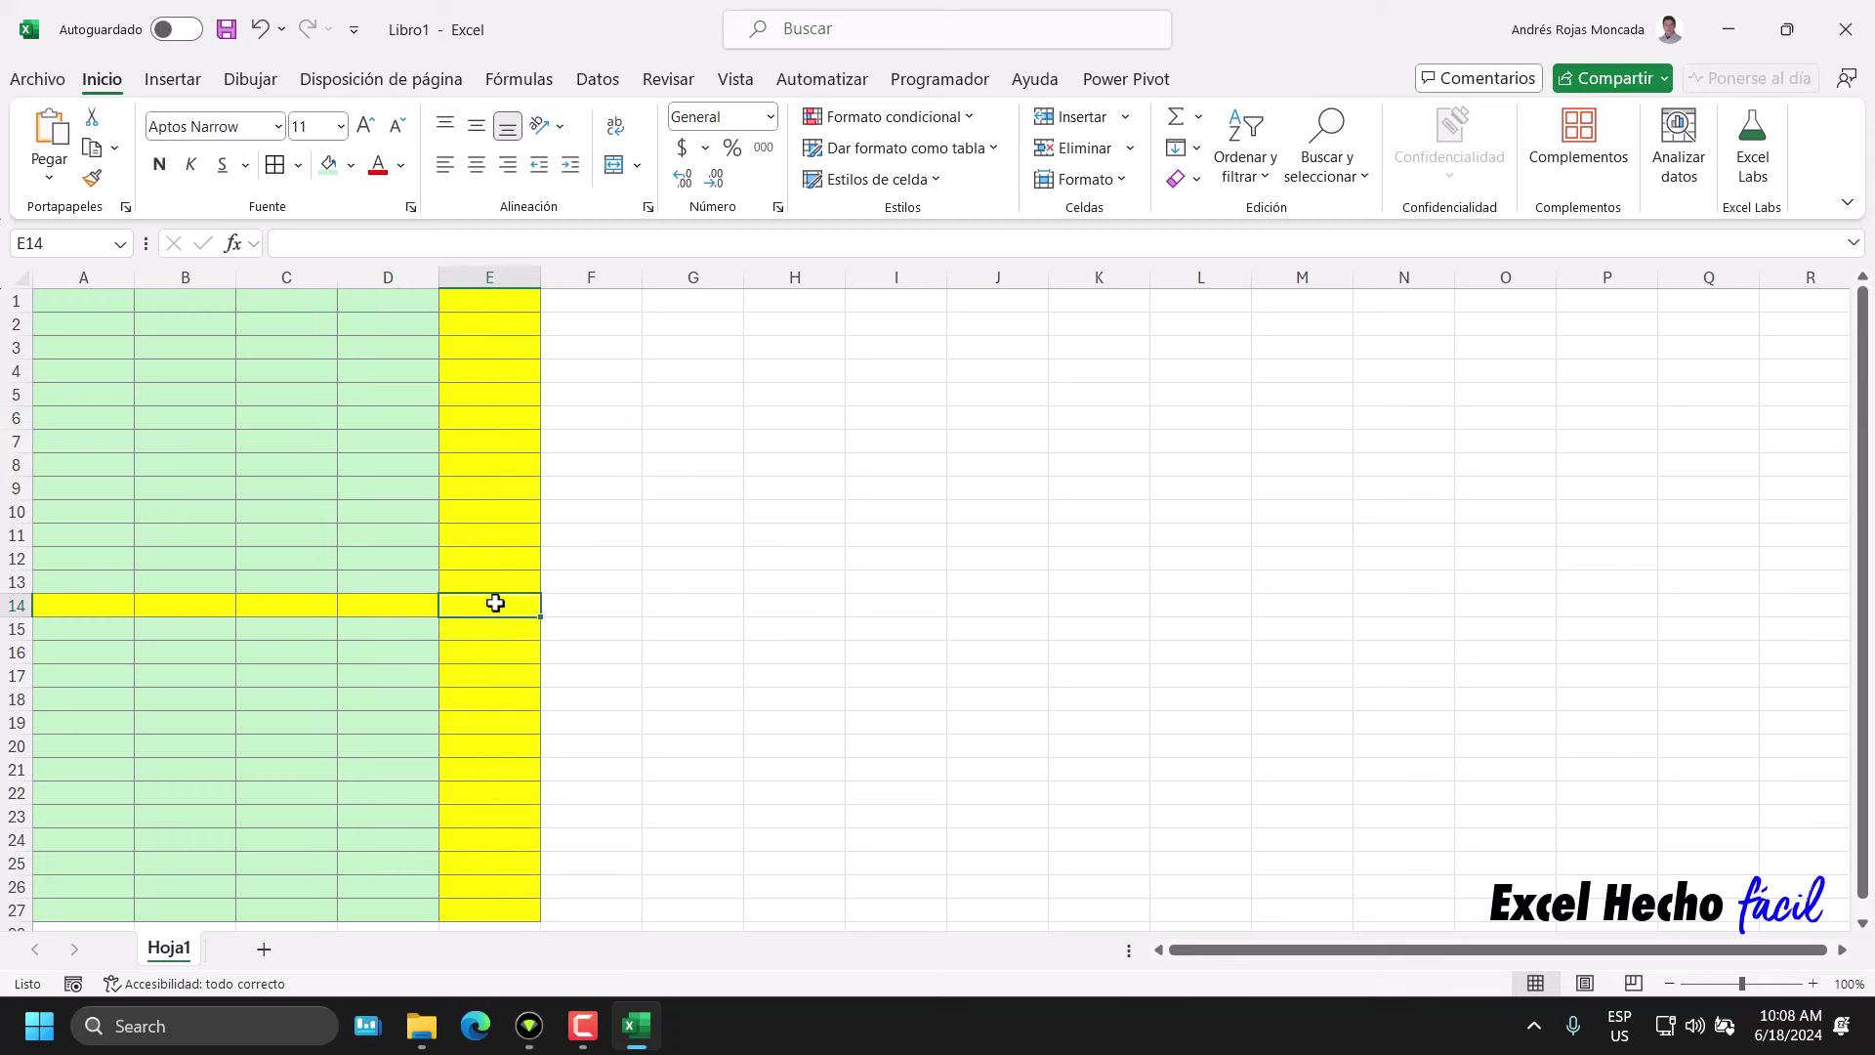
{"action": "left_click", "coordinate": [106, 727]}
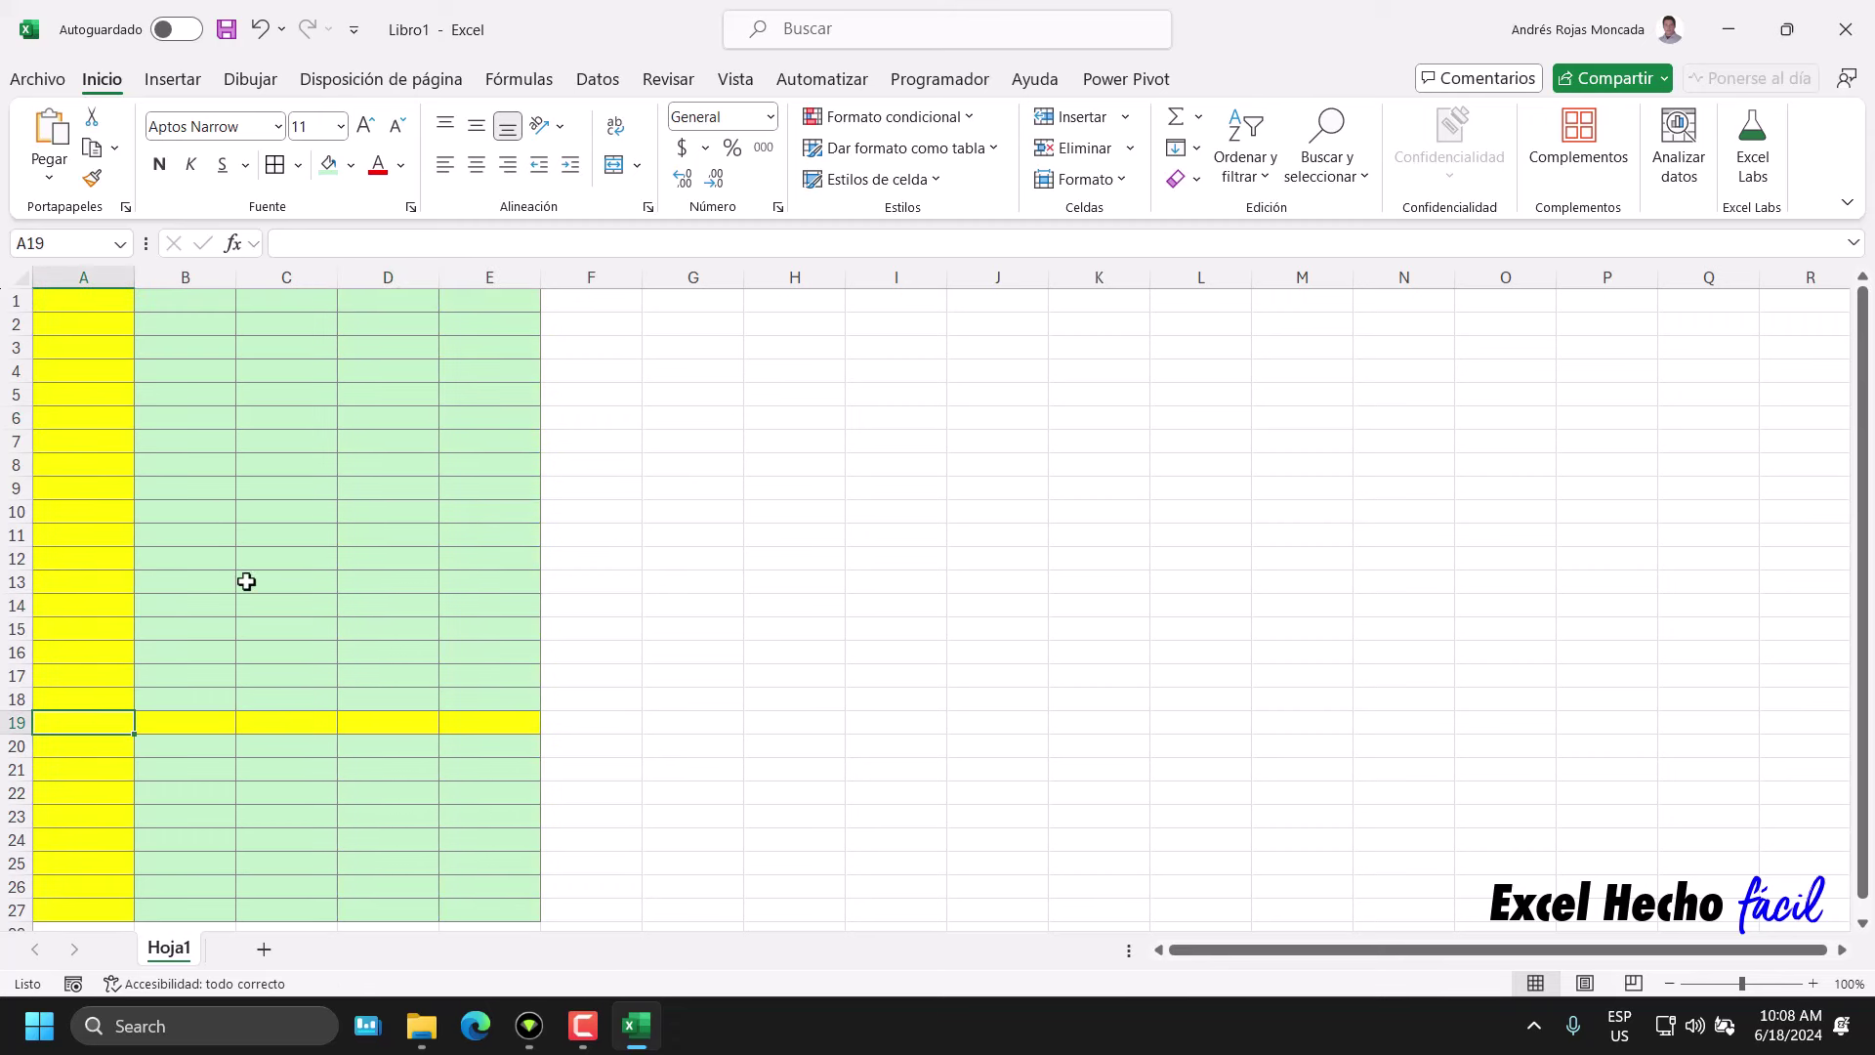
{"action": "left_click", "coordinate": [274, 530]}
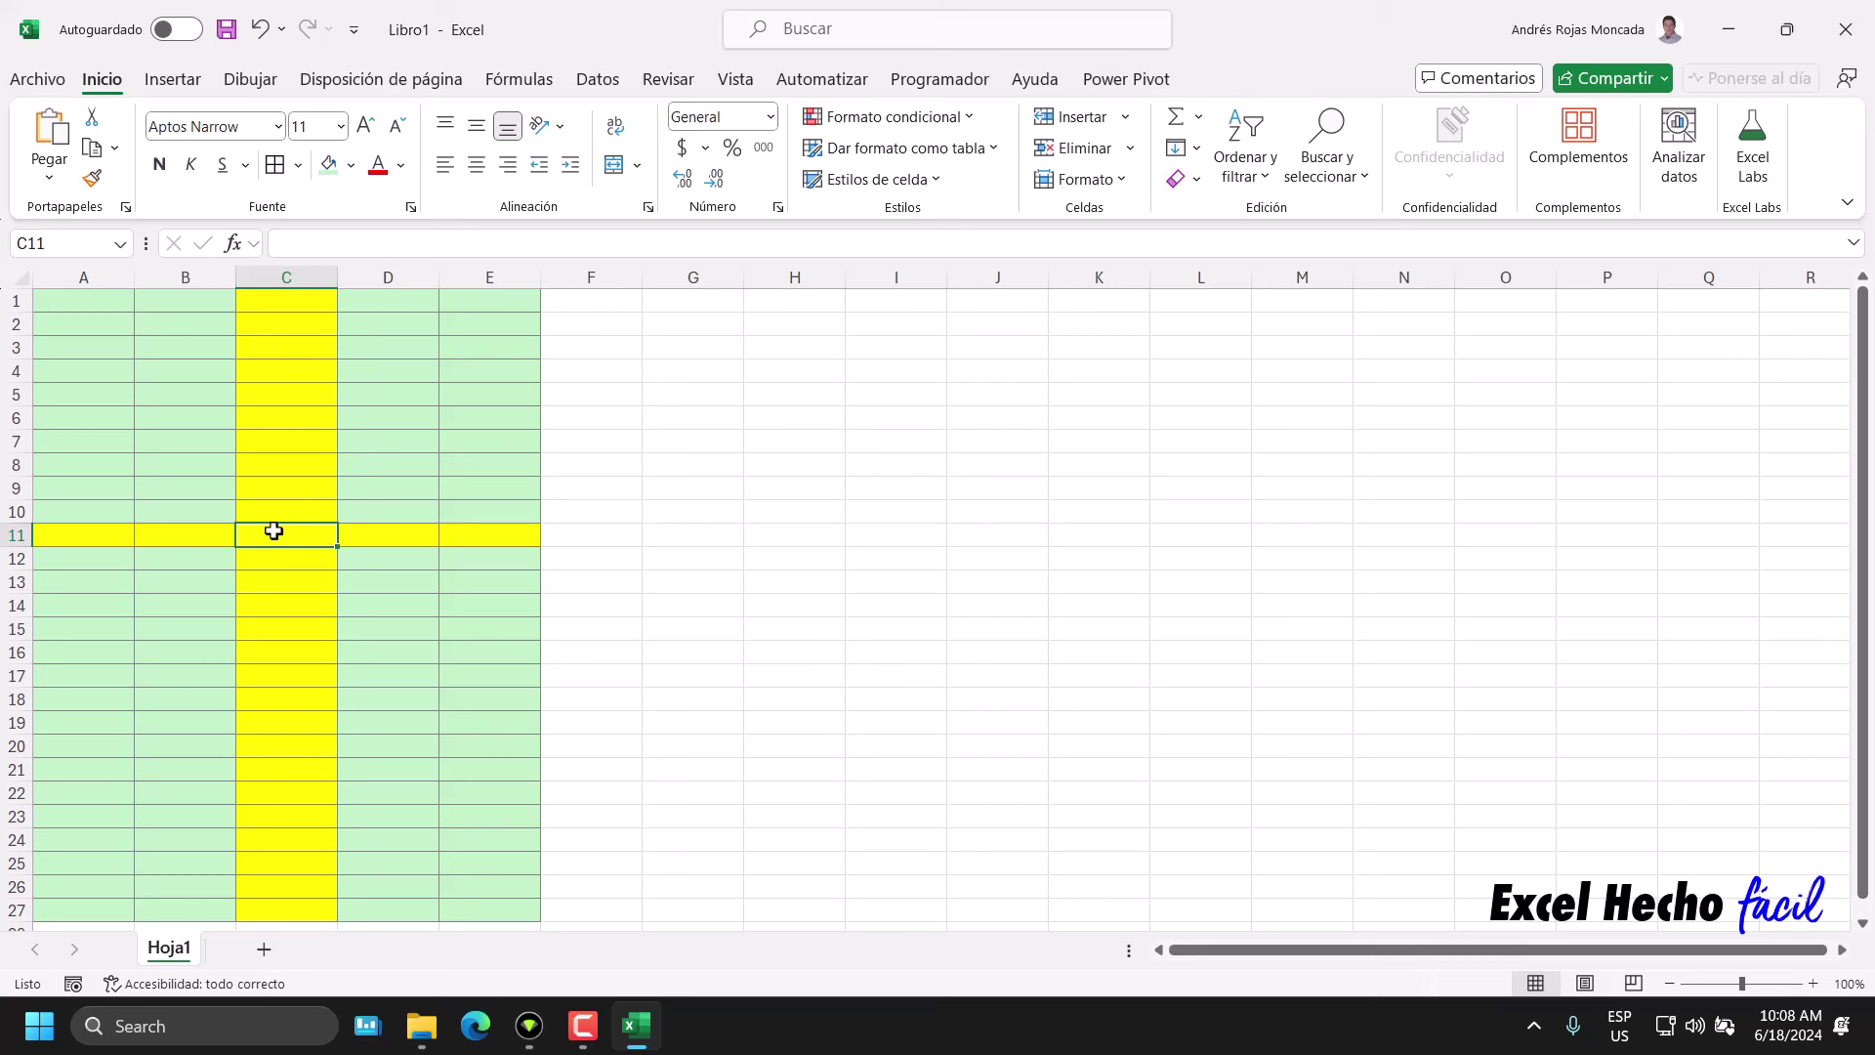
{"action": "left_click", "coordinate": [475, 783]}
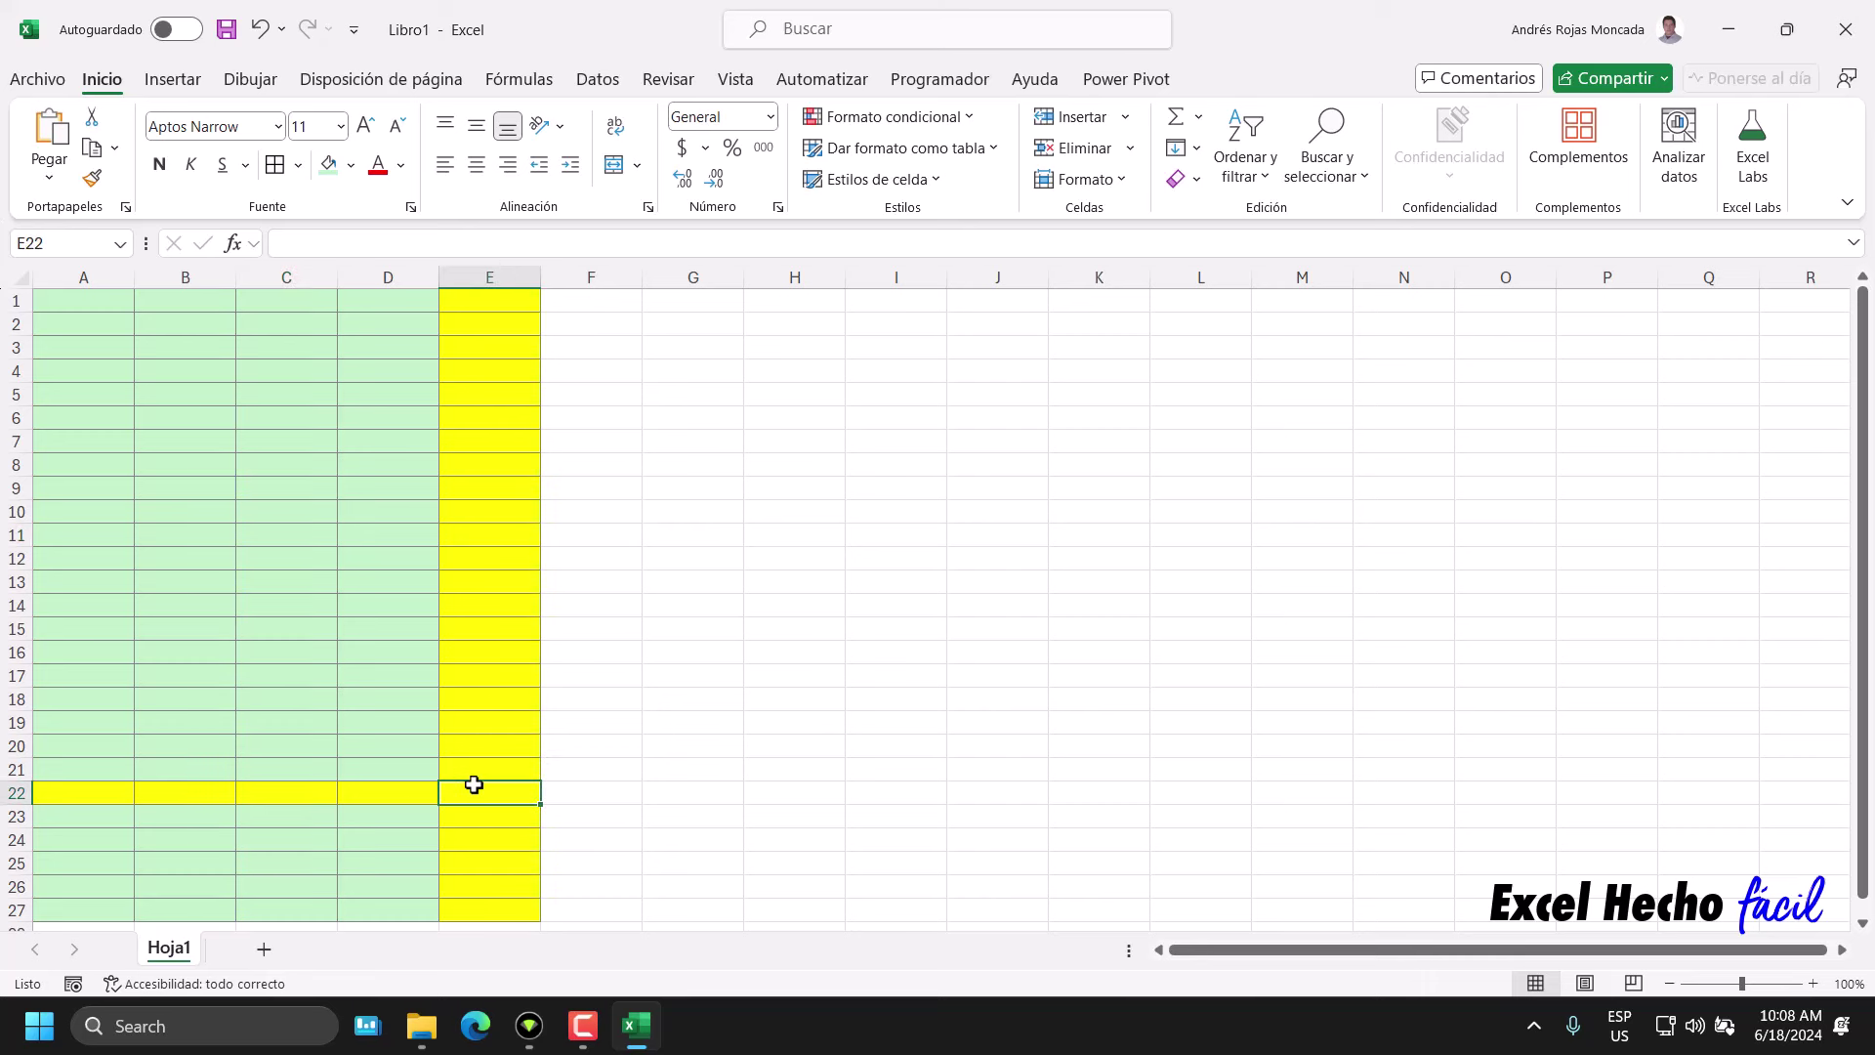
{"action": "left_click", "coordinate": [174, 845]}
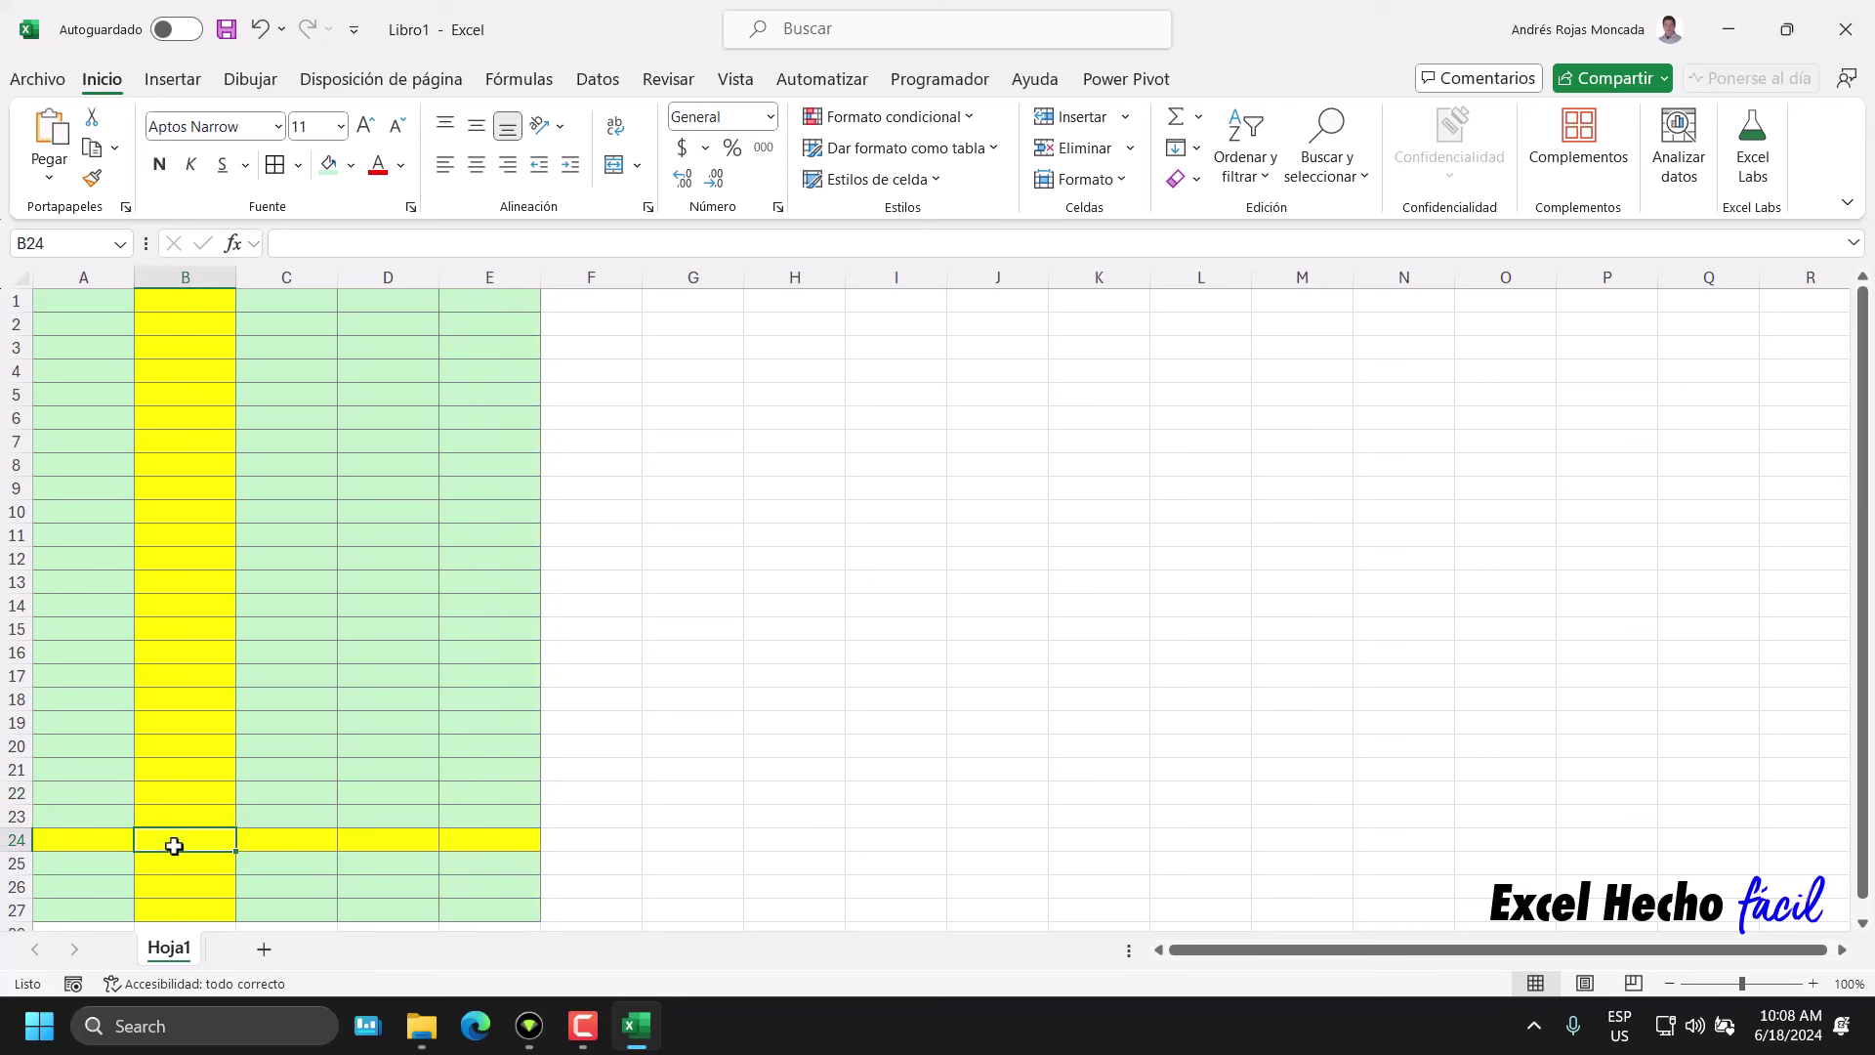
{"action": "left_click", "coordinate": [333, 518]}
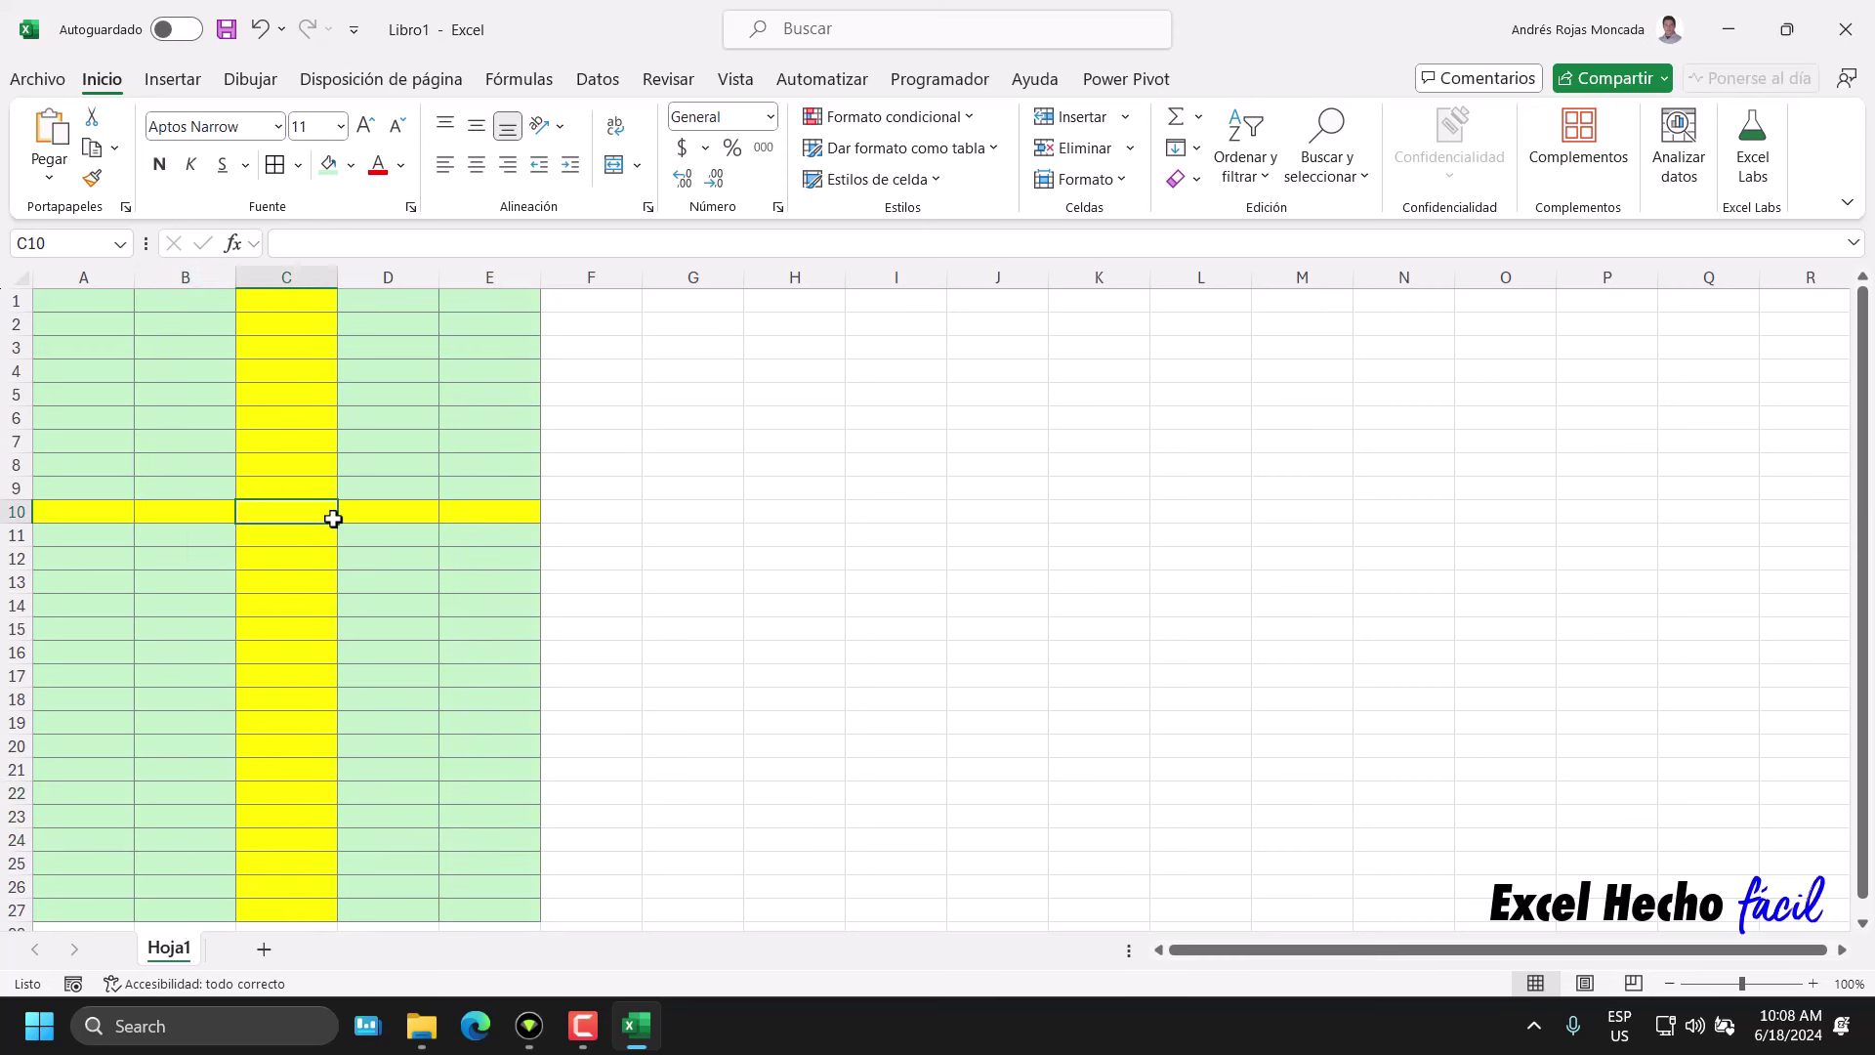